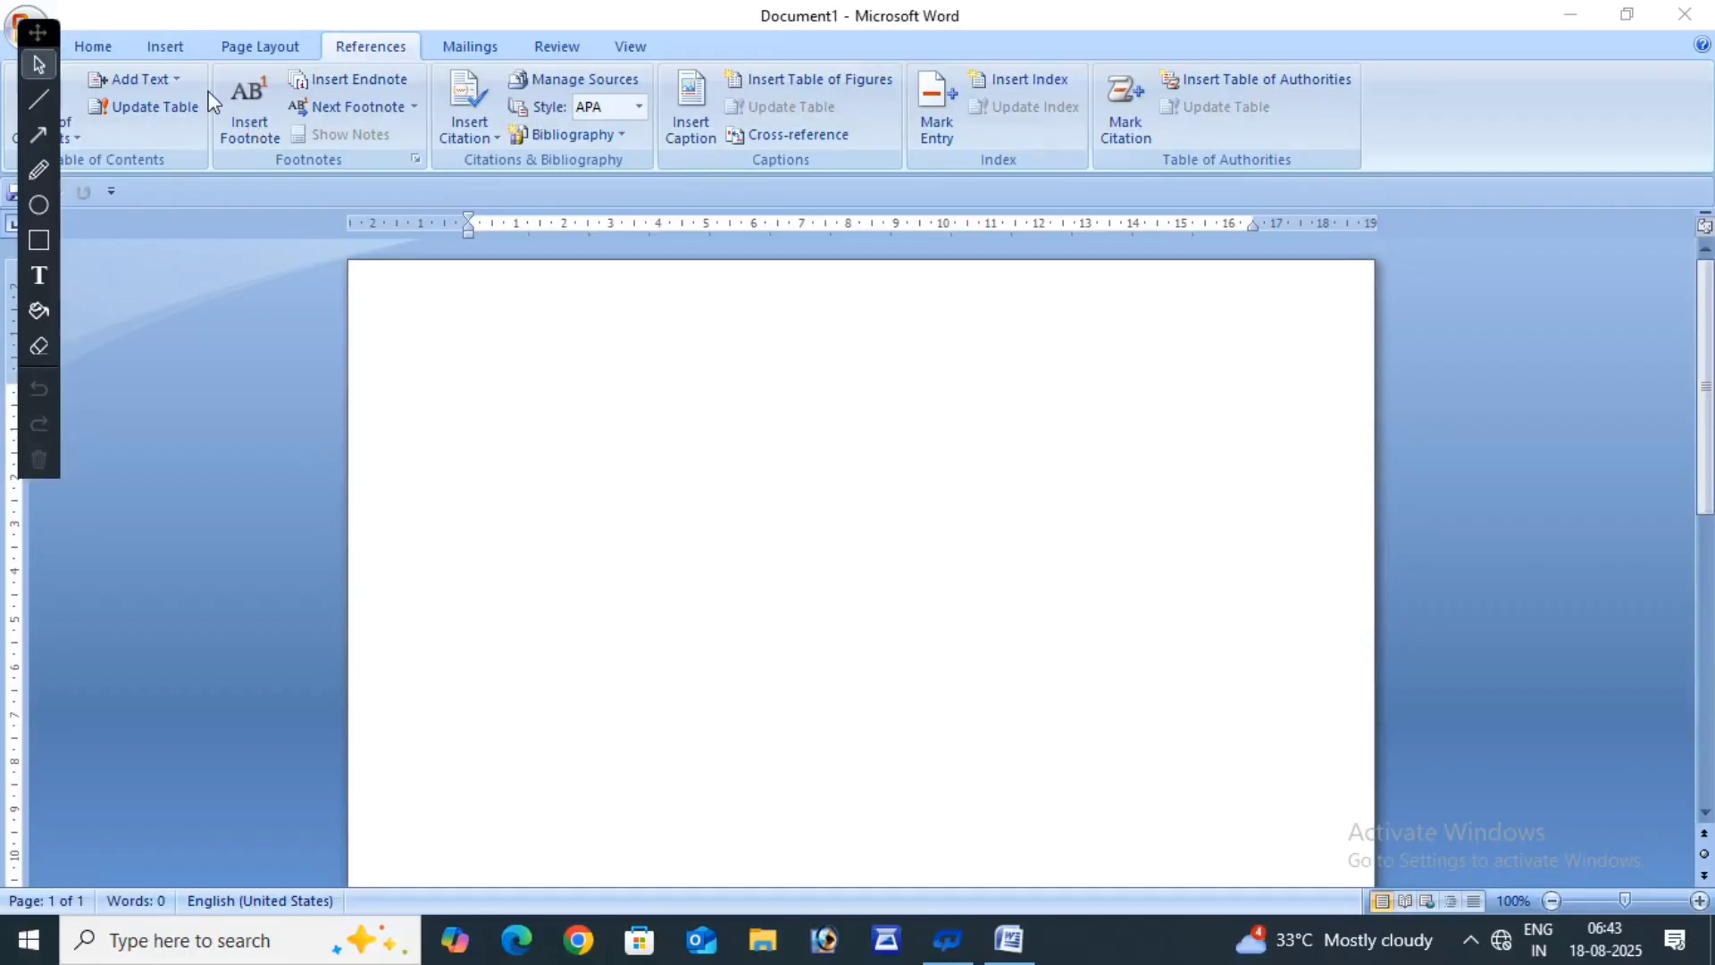
- Drag from the top of the Word window down to the bottom-left corner of the screen
drag(43, 44, 5, 954)
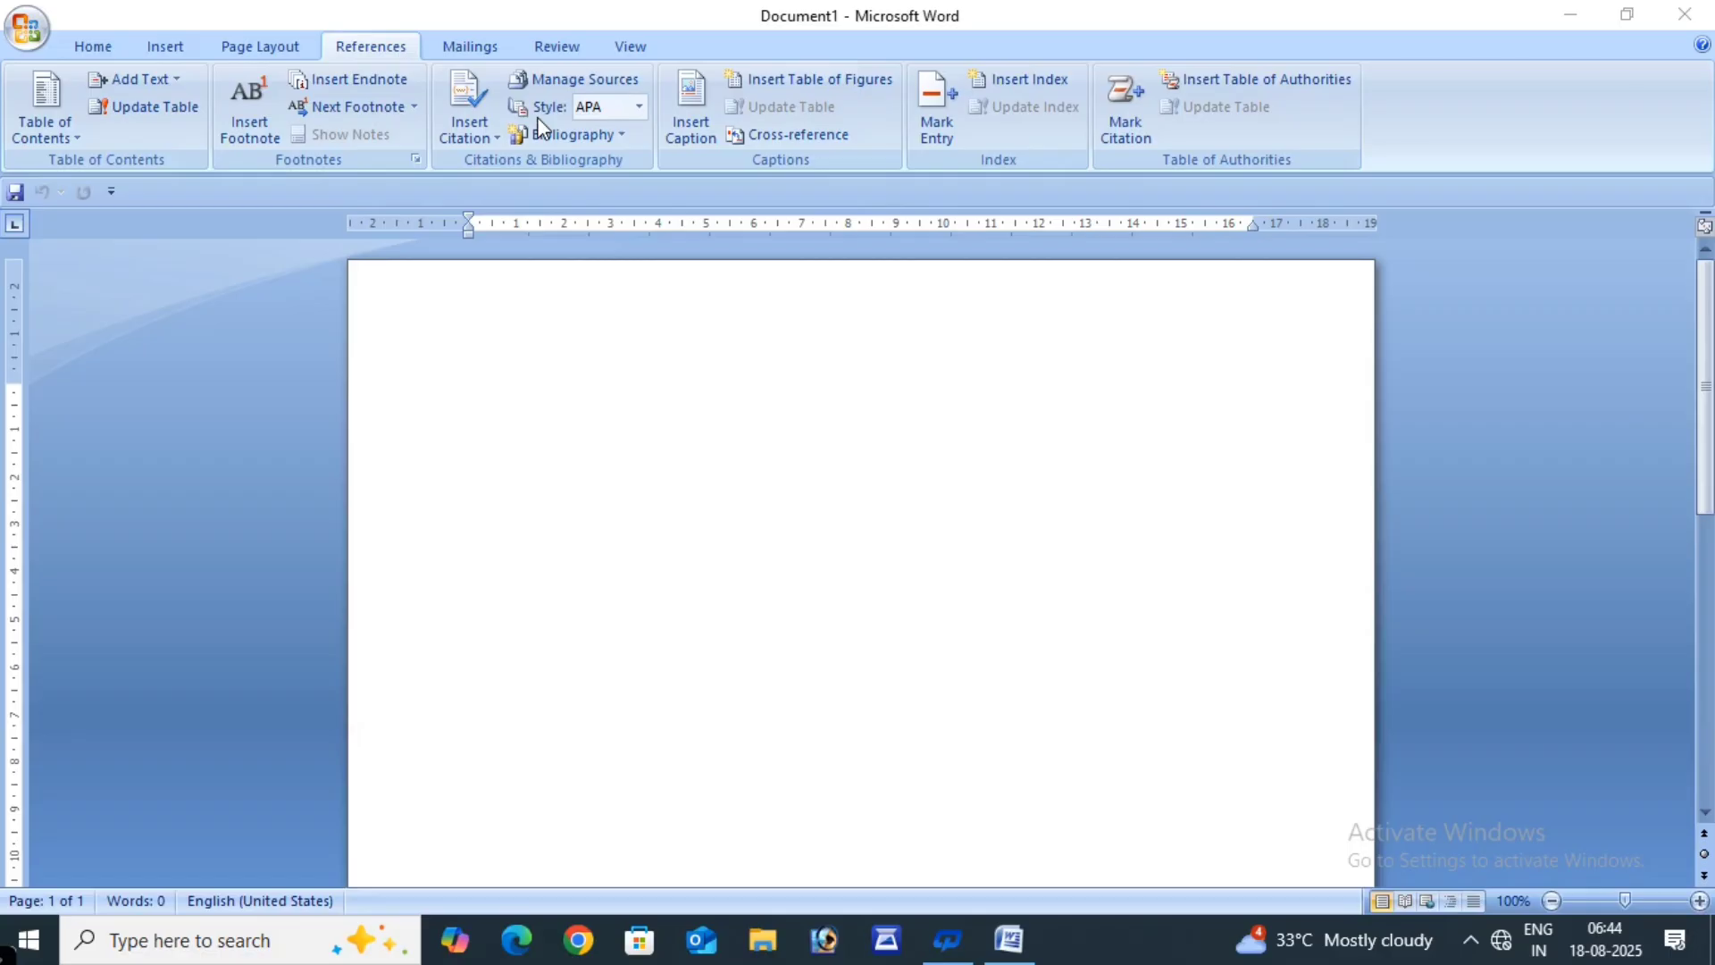
- Look over the Home, Insert and Page Layout commands, then return to References
click(100, 47)
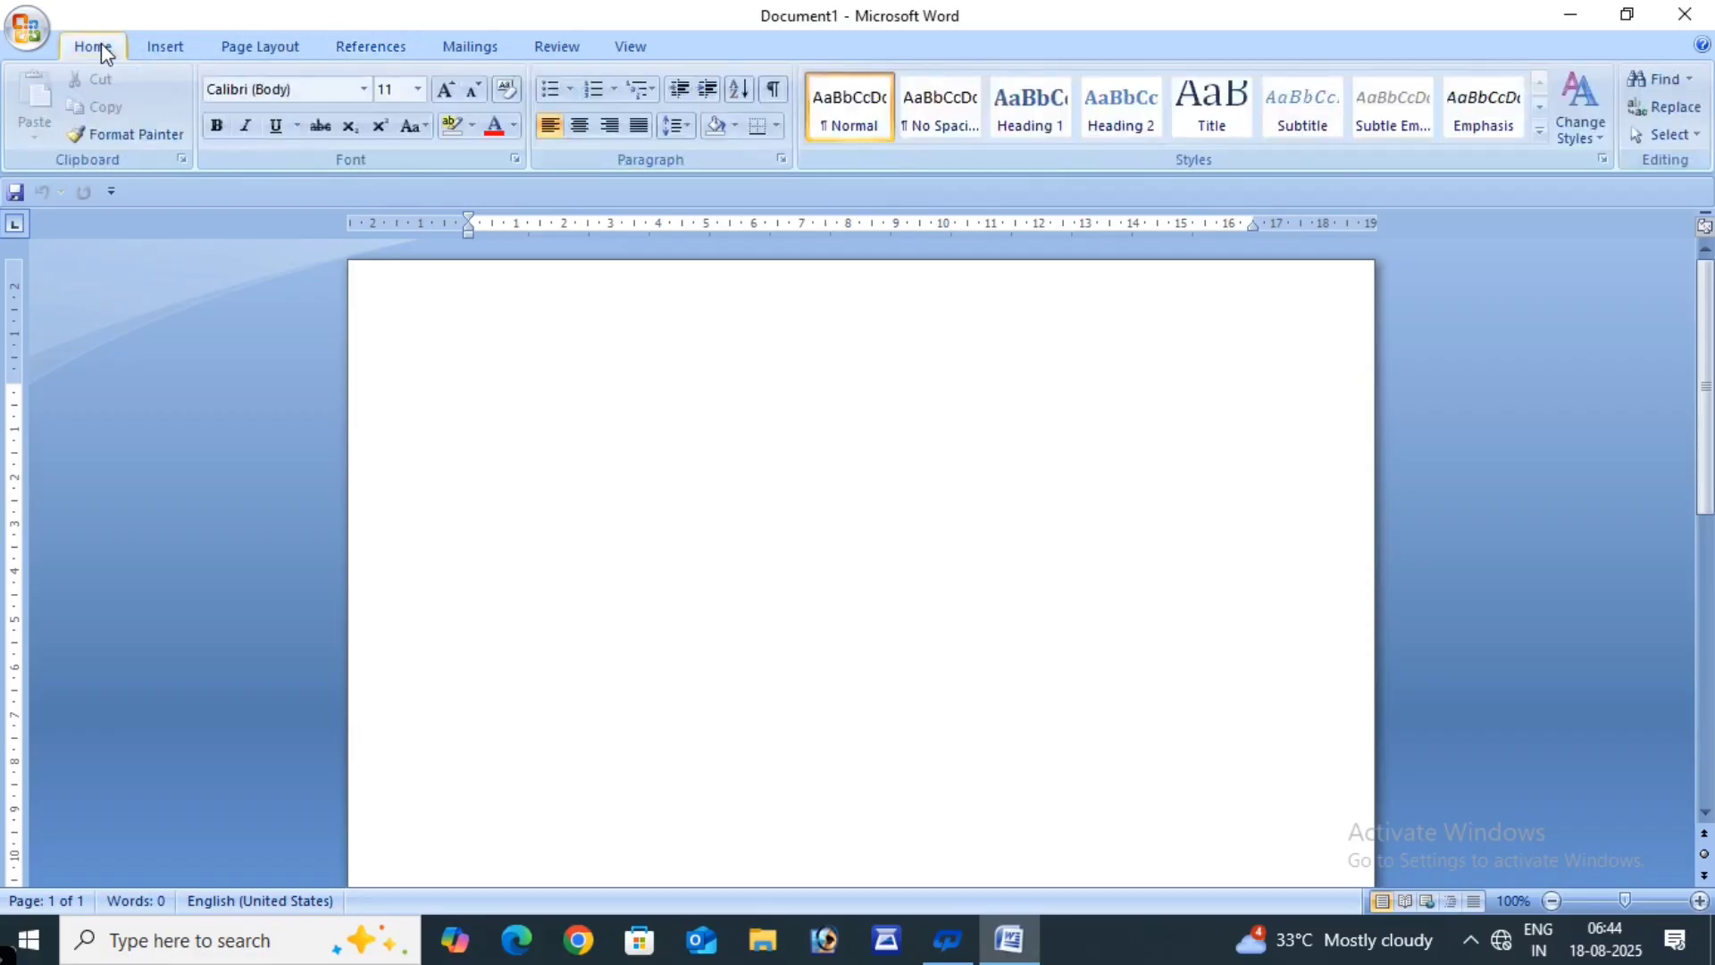
click(185, 53)
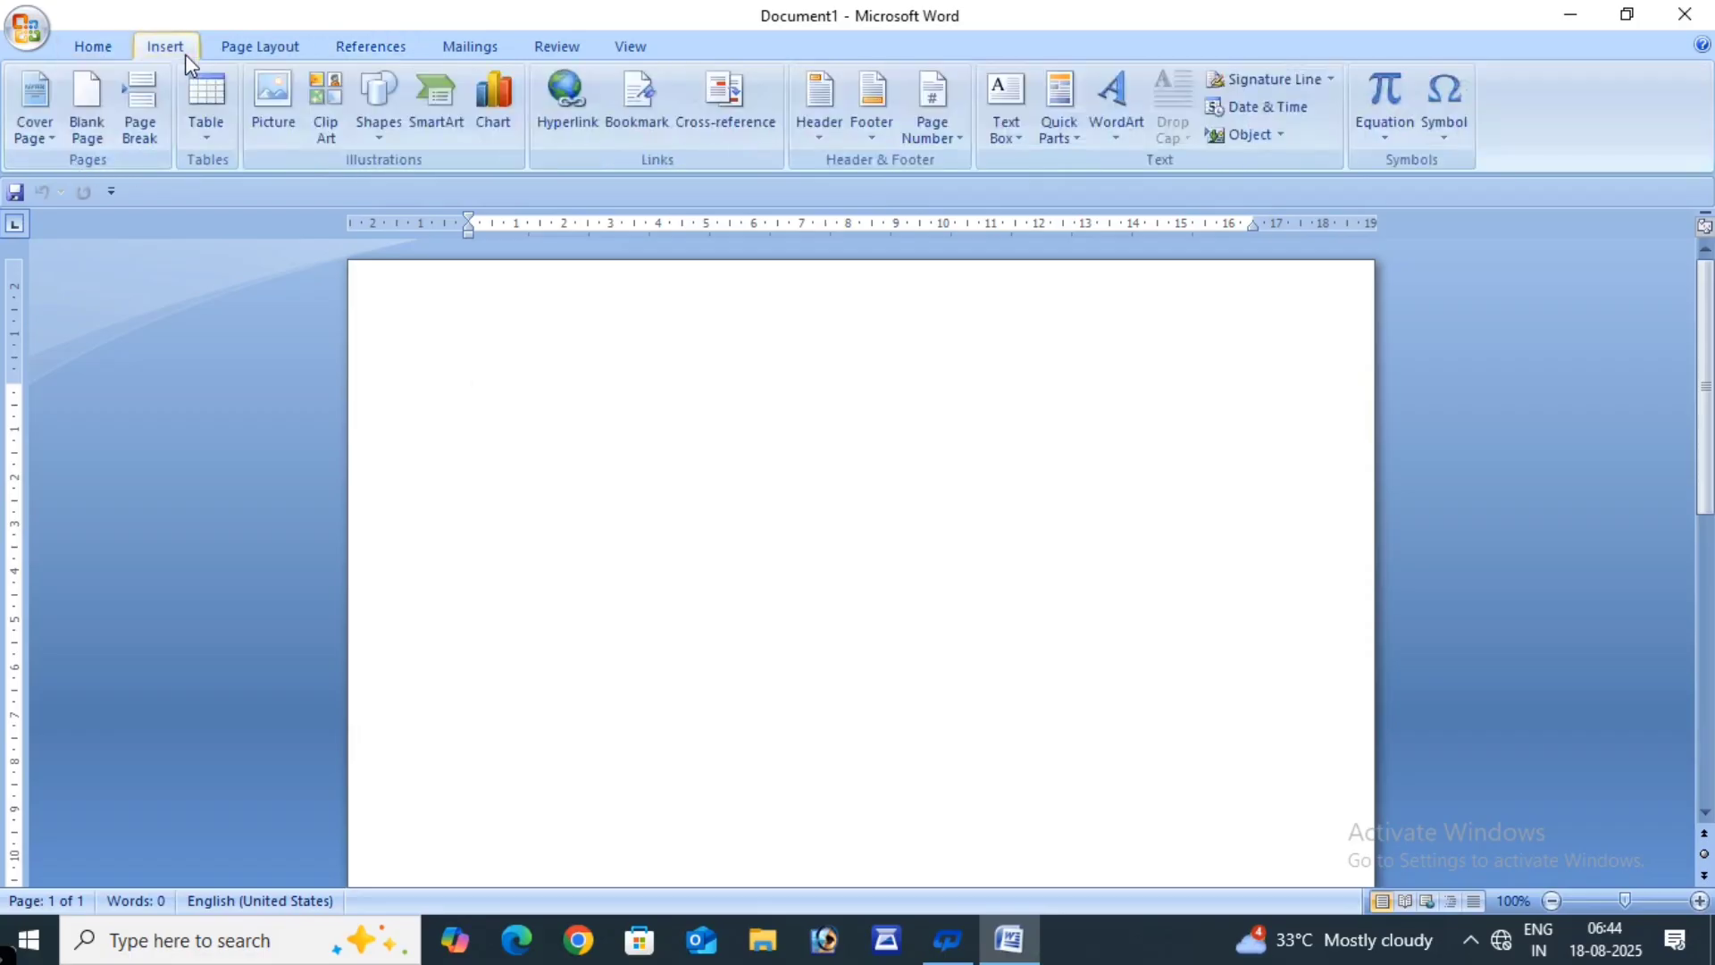
click(237, 51)
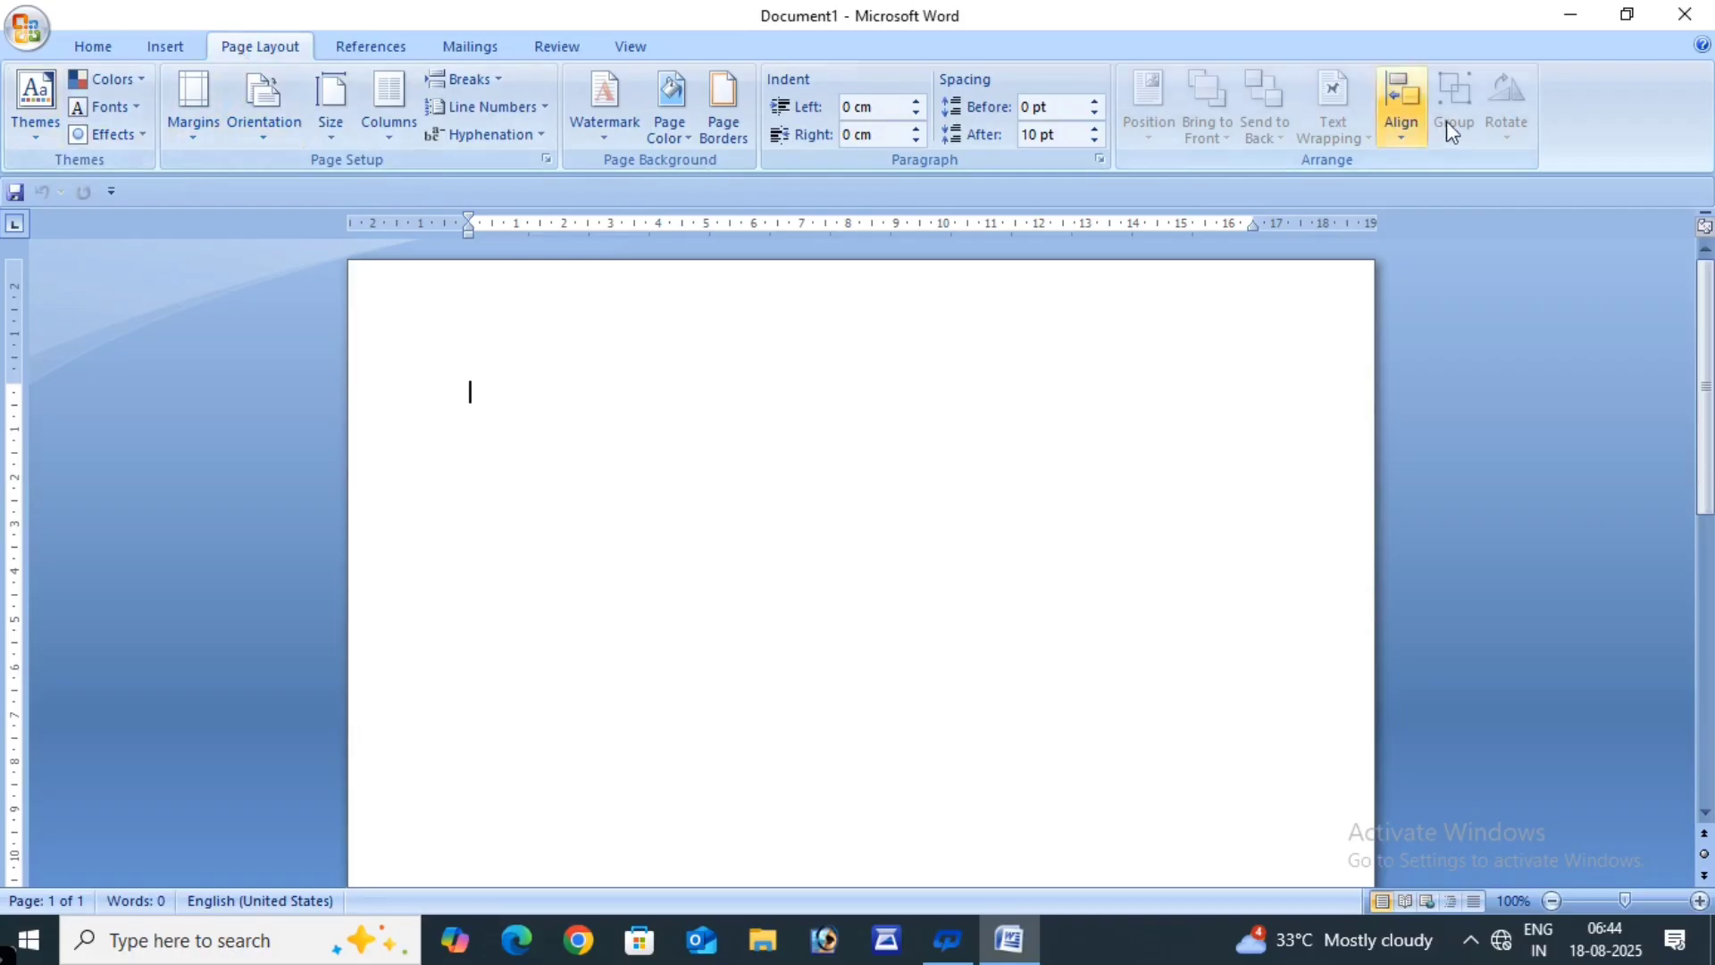
click(387, 45)
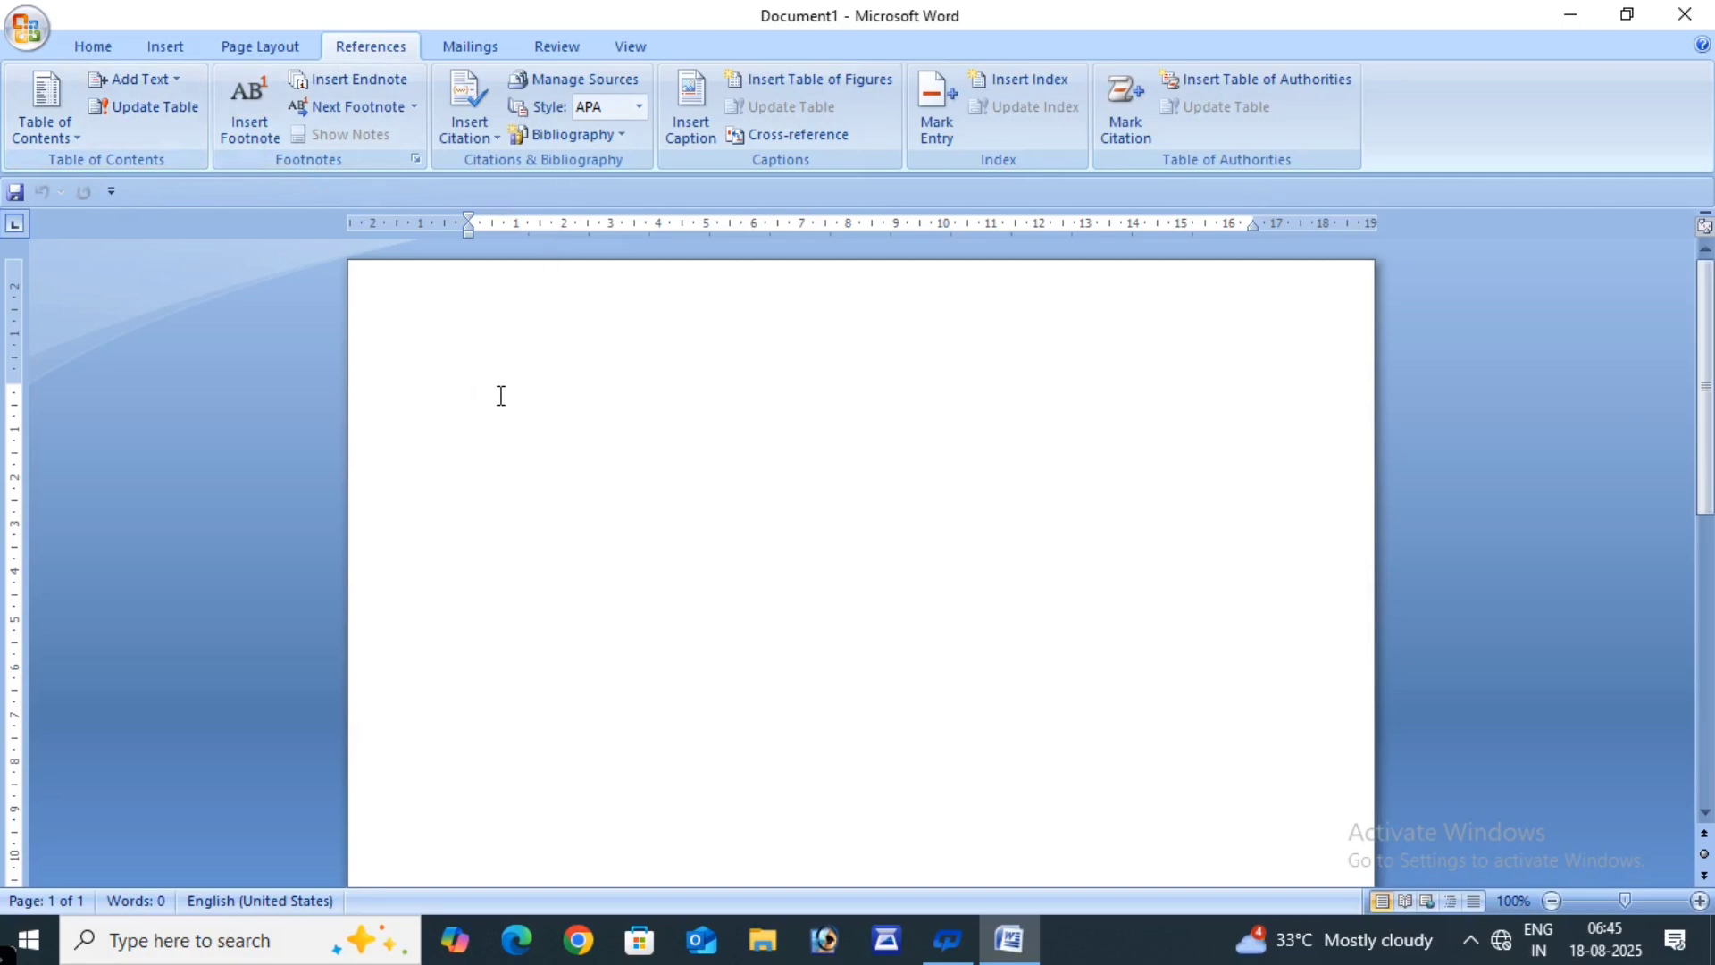
text(=)
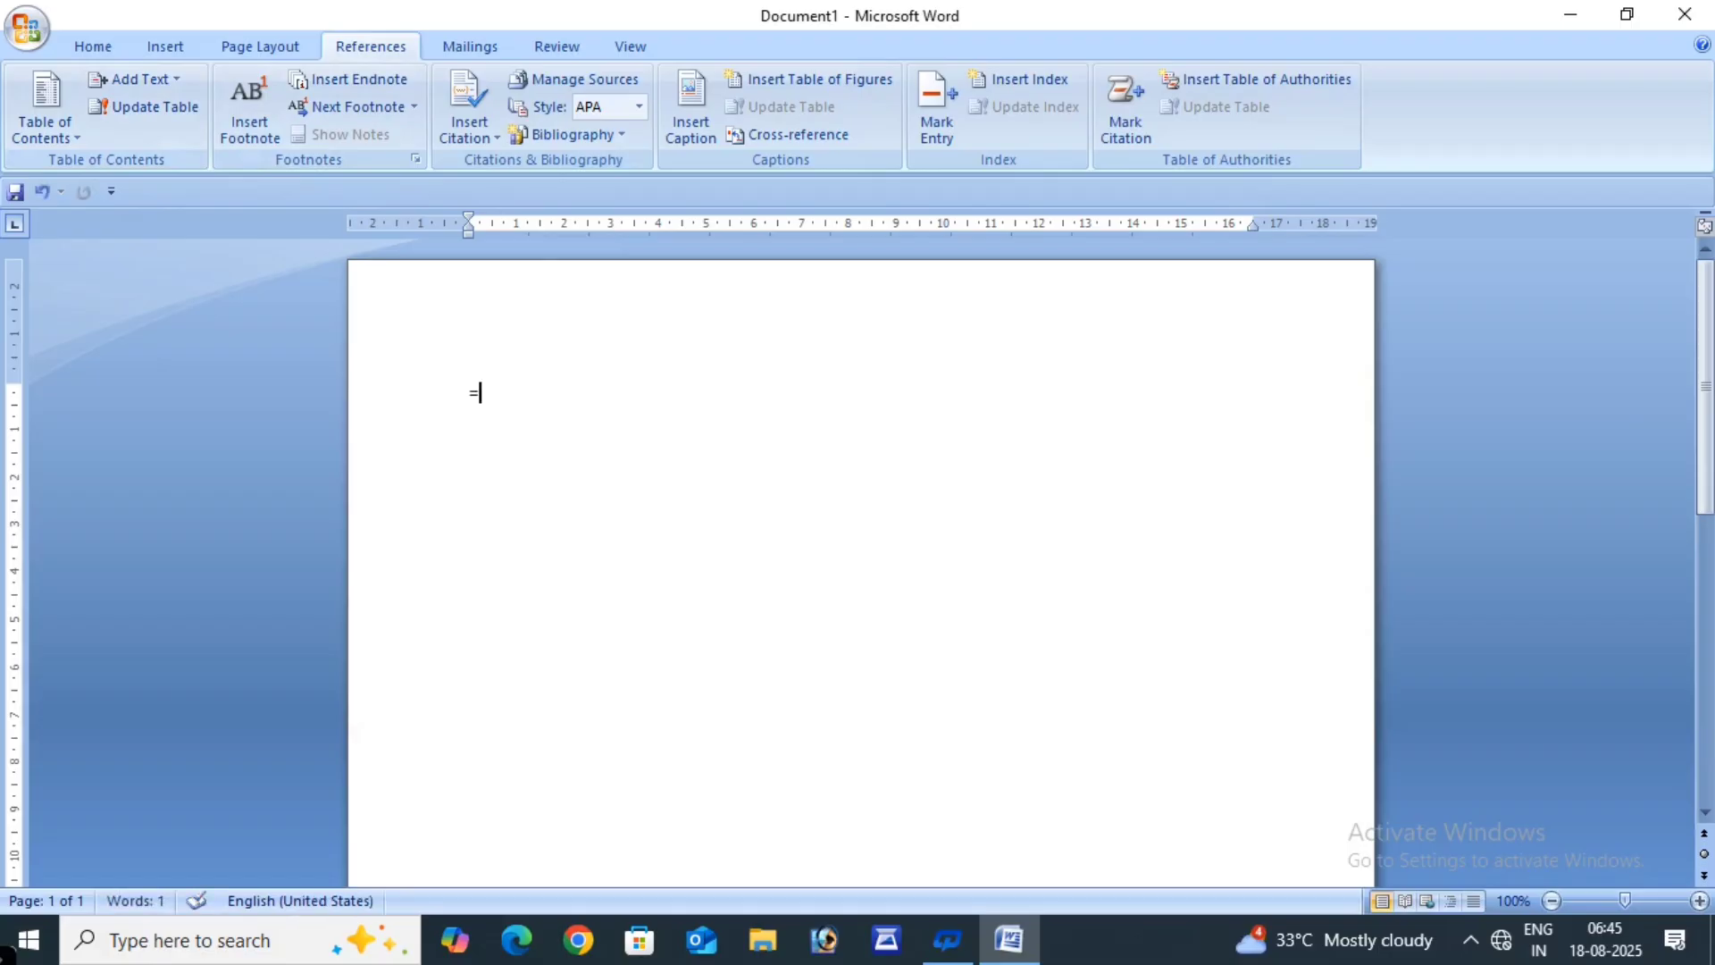
text(rand()
text(100))
key(Return)
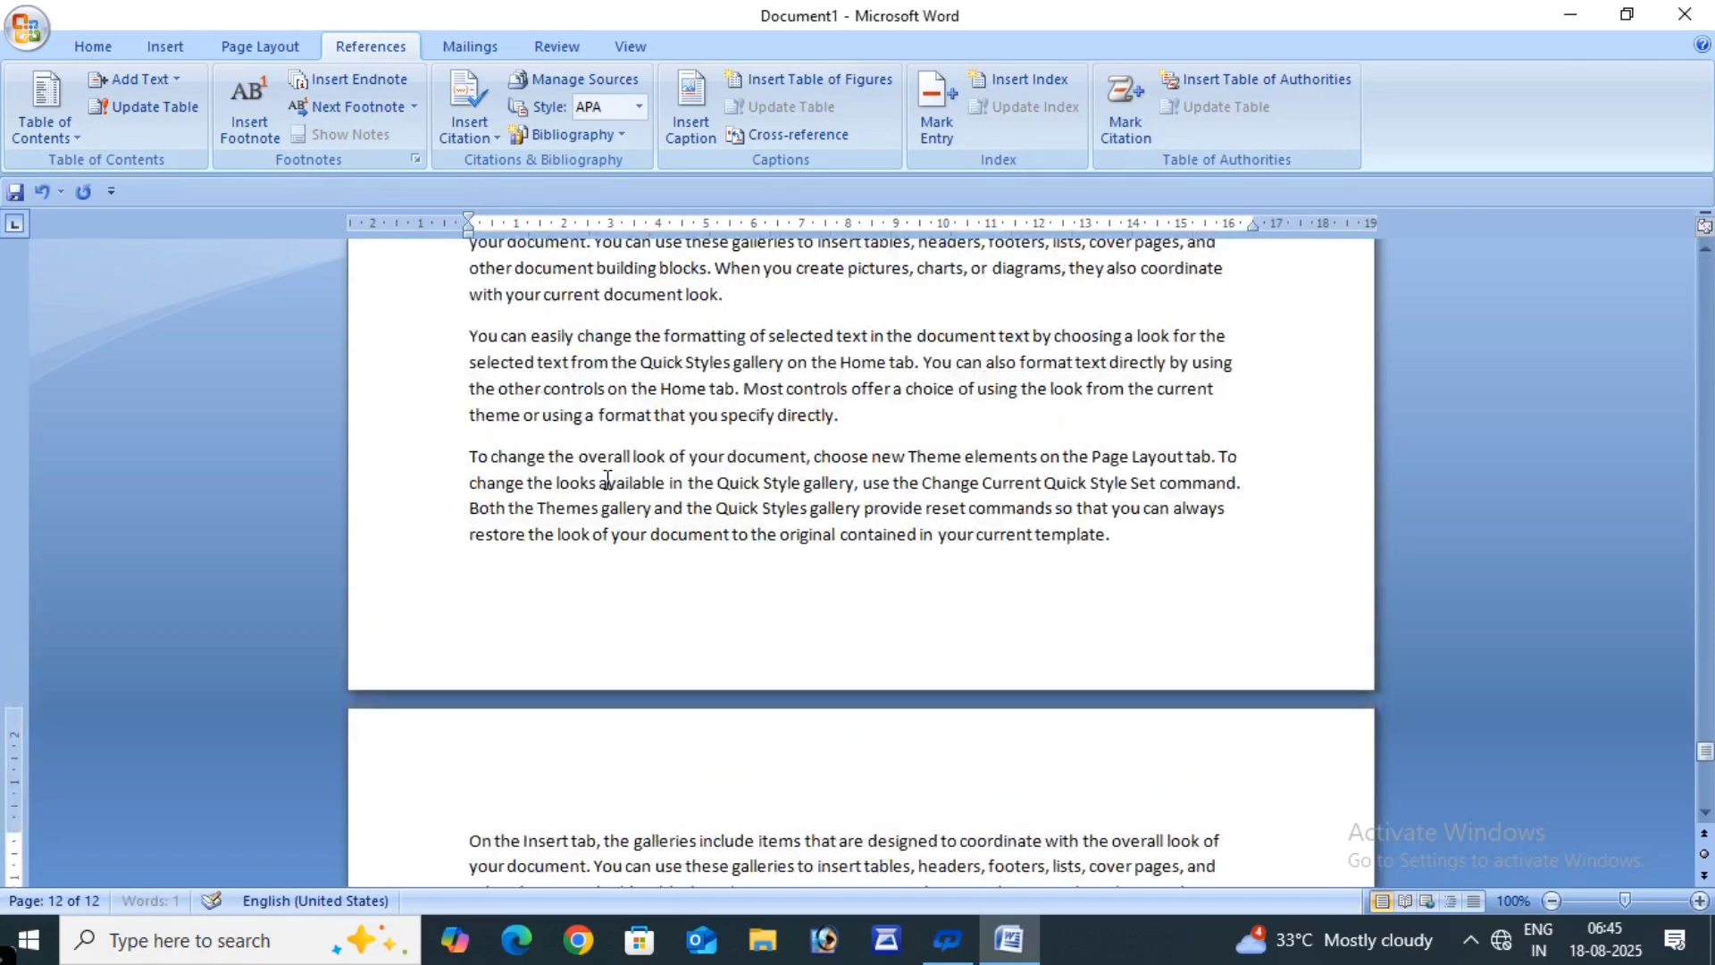
scroll(607, 480, up, 5)
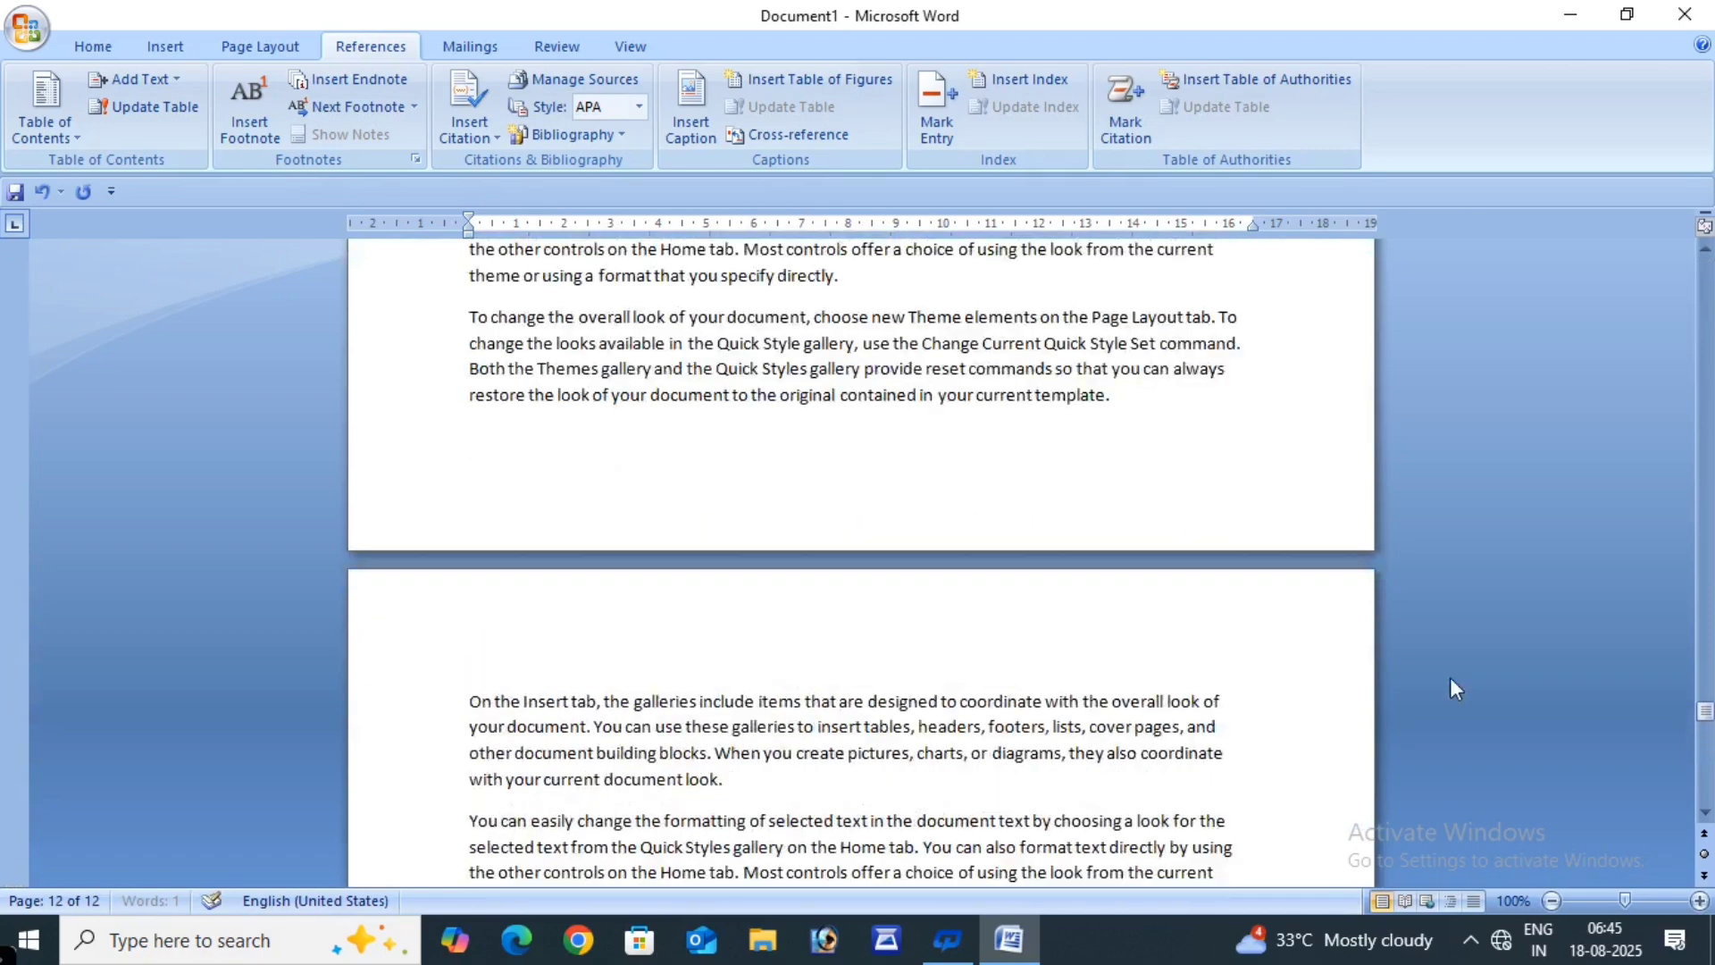
drag(1699, 707, 1702, 282)
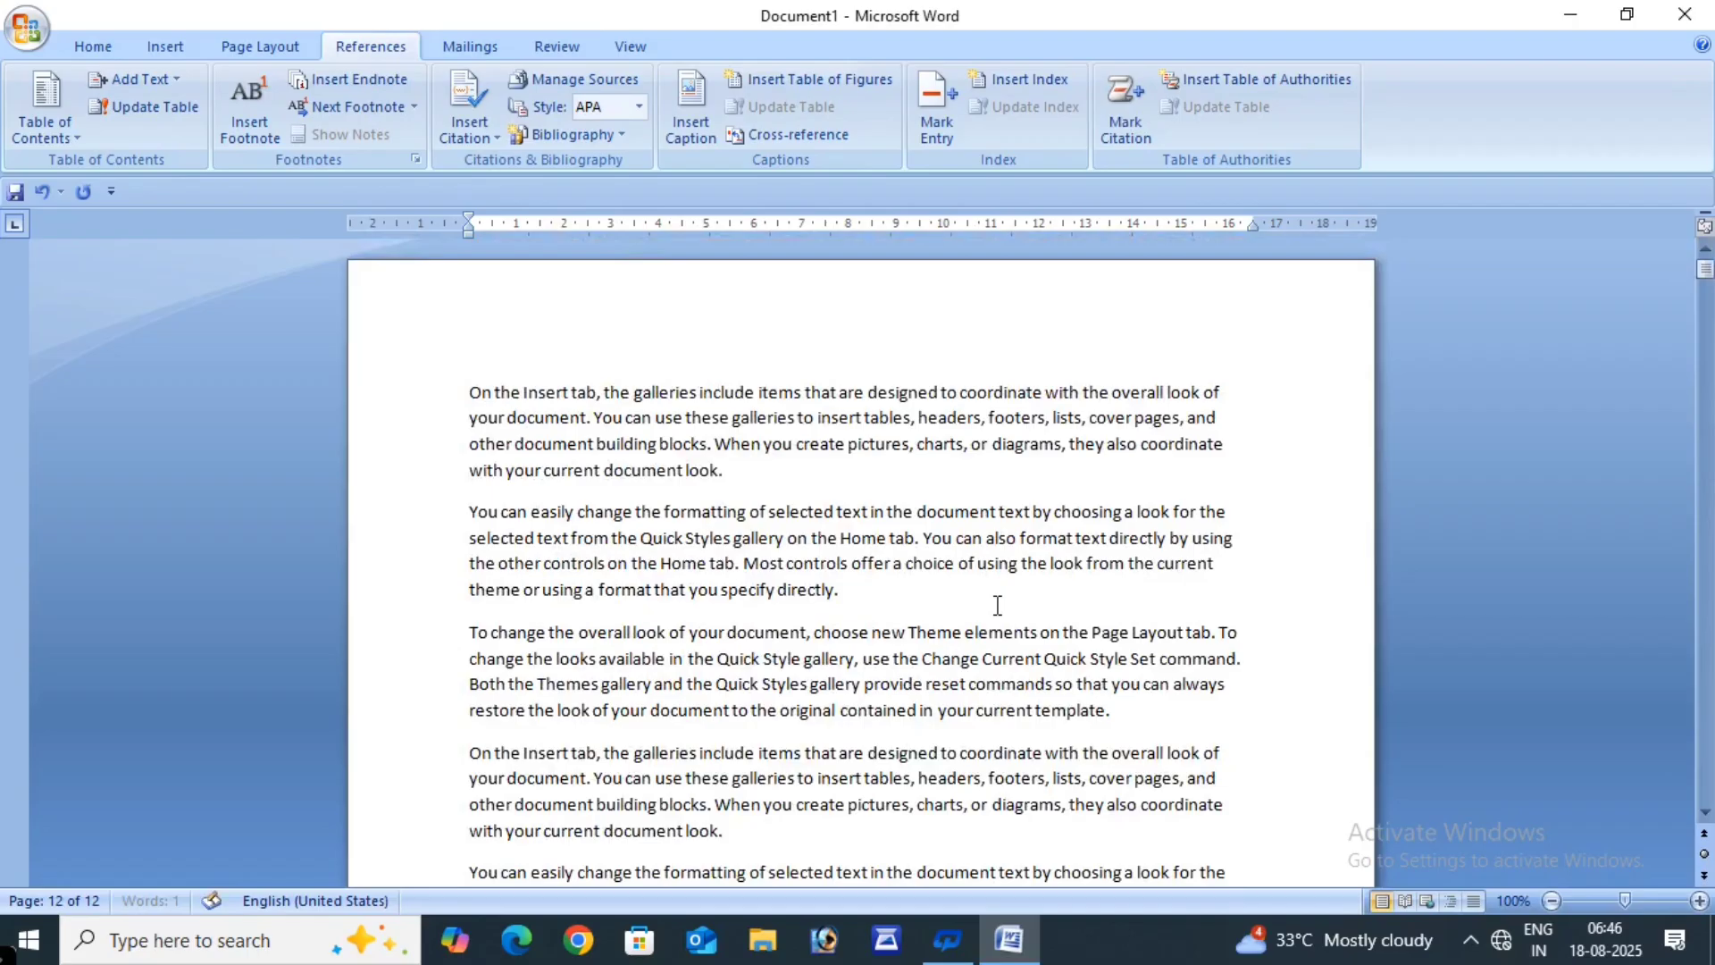
key(ctrl+z)
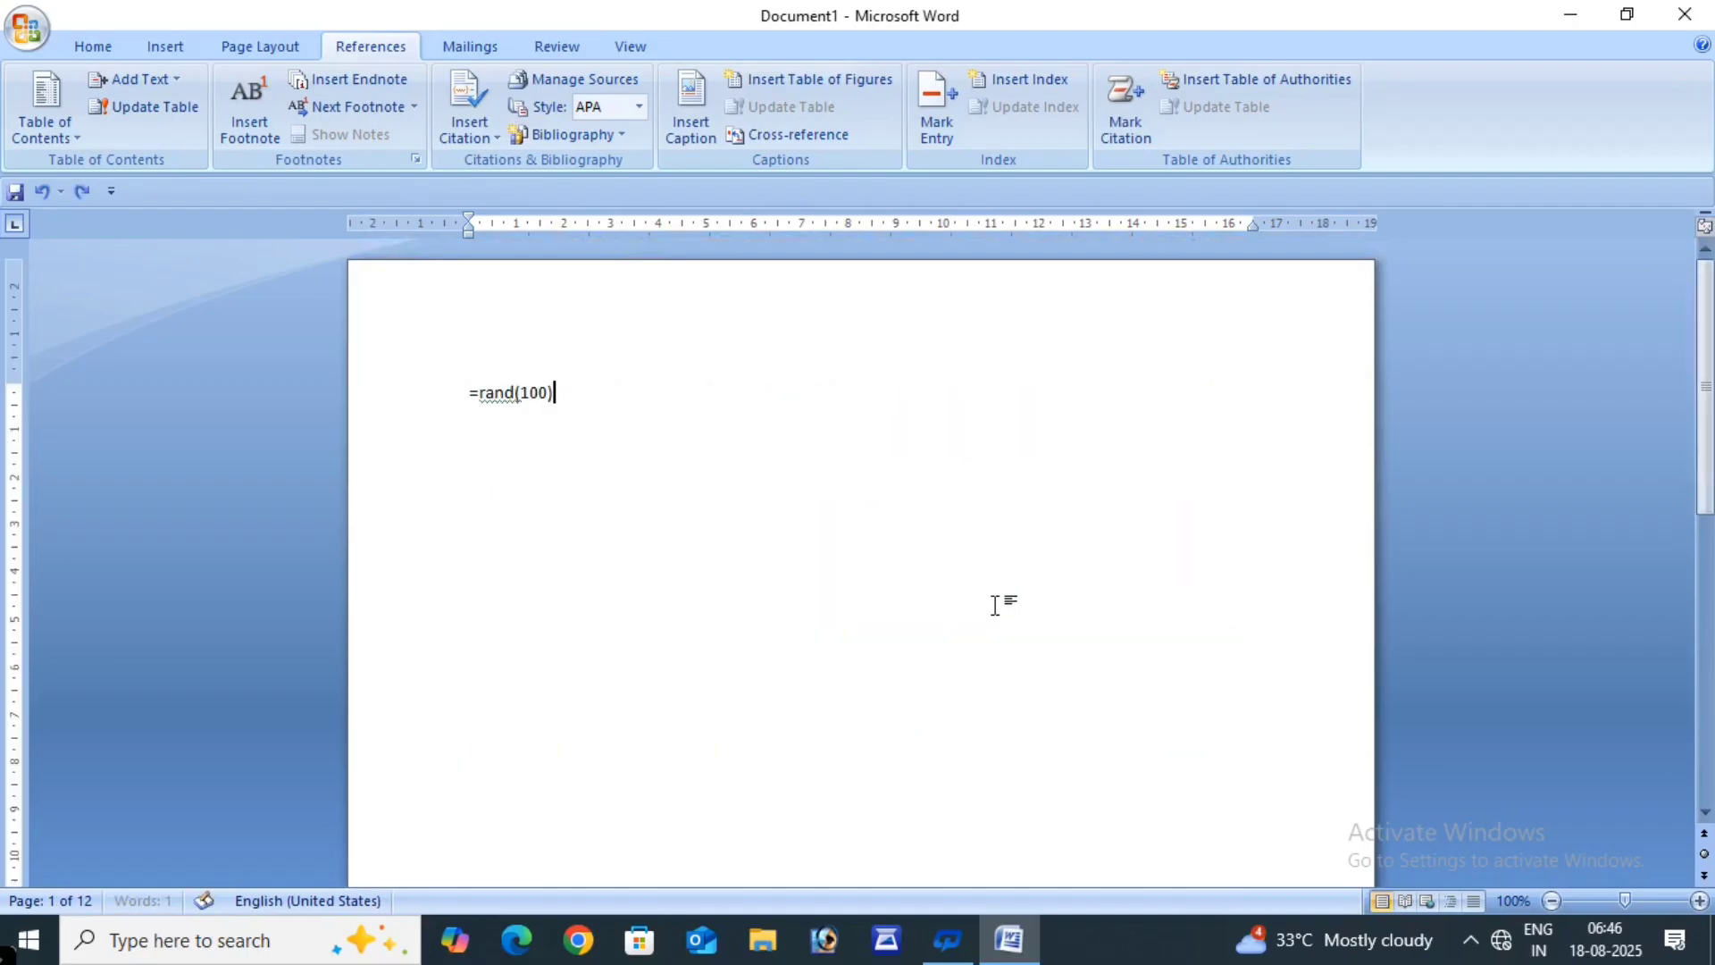
key(ctrl+z)
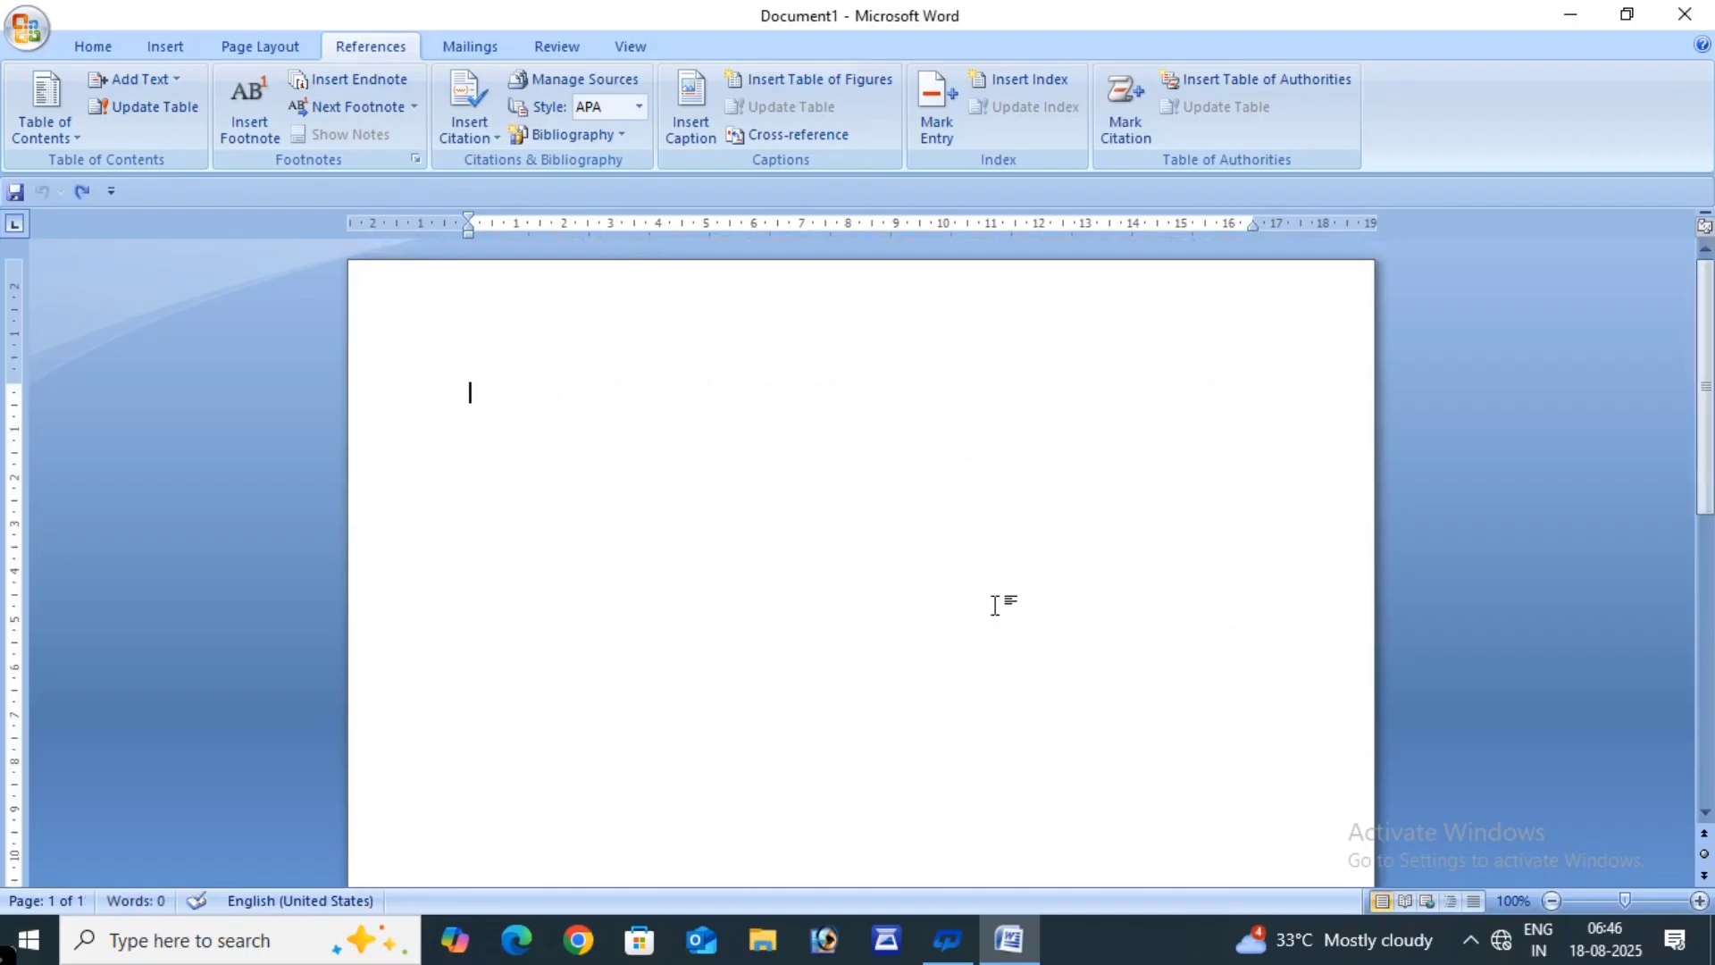
- Generate 50 sample paragraphs with =rand(50) and go back to the top of page 1
text(=rand(50))
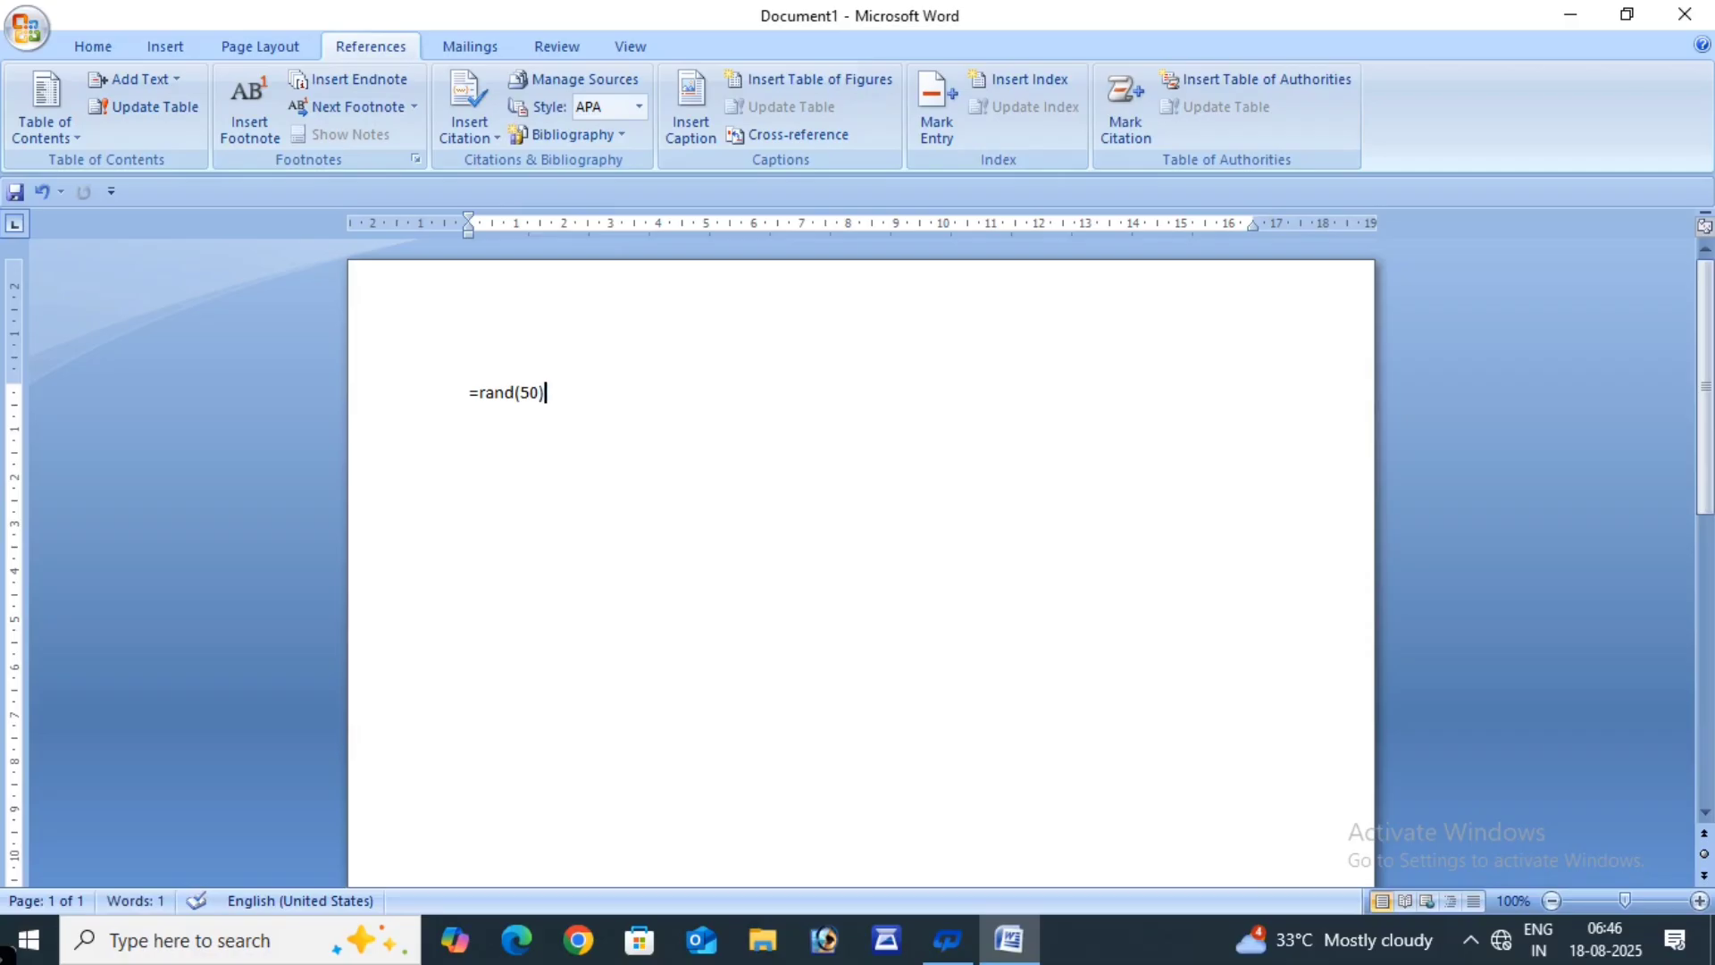
key(Return)
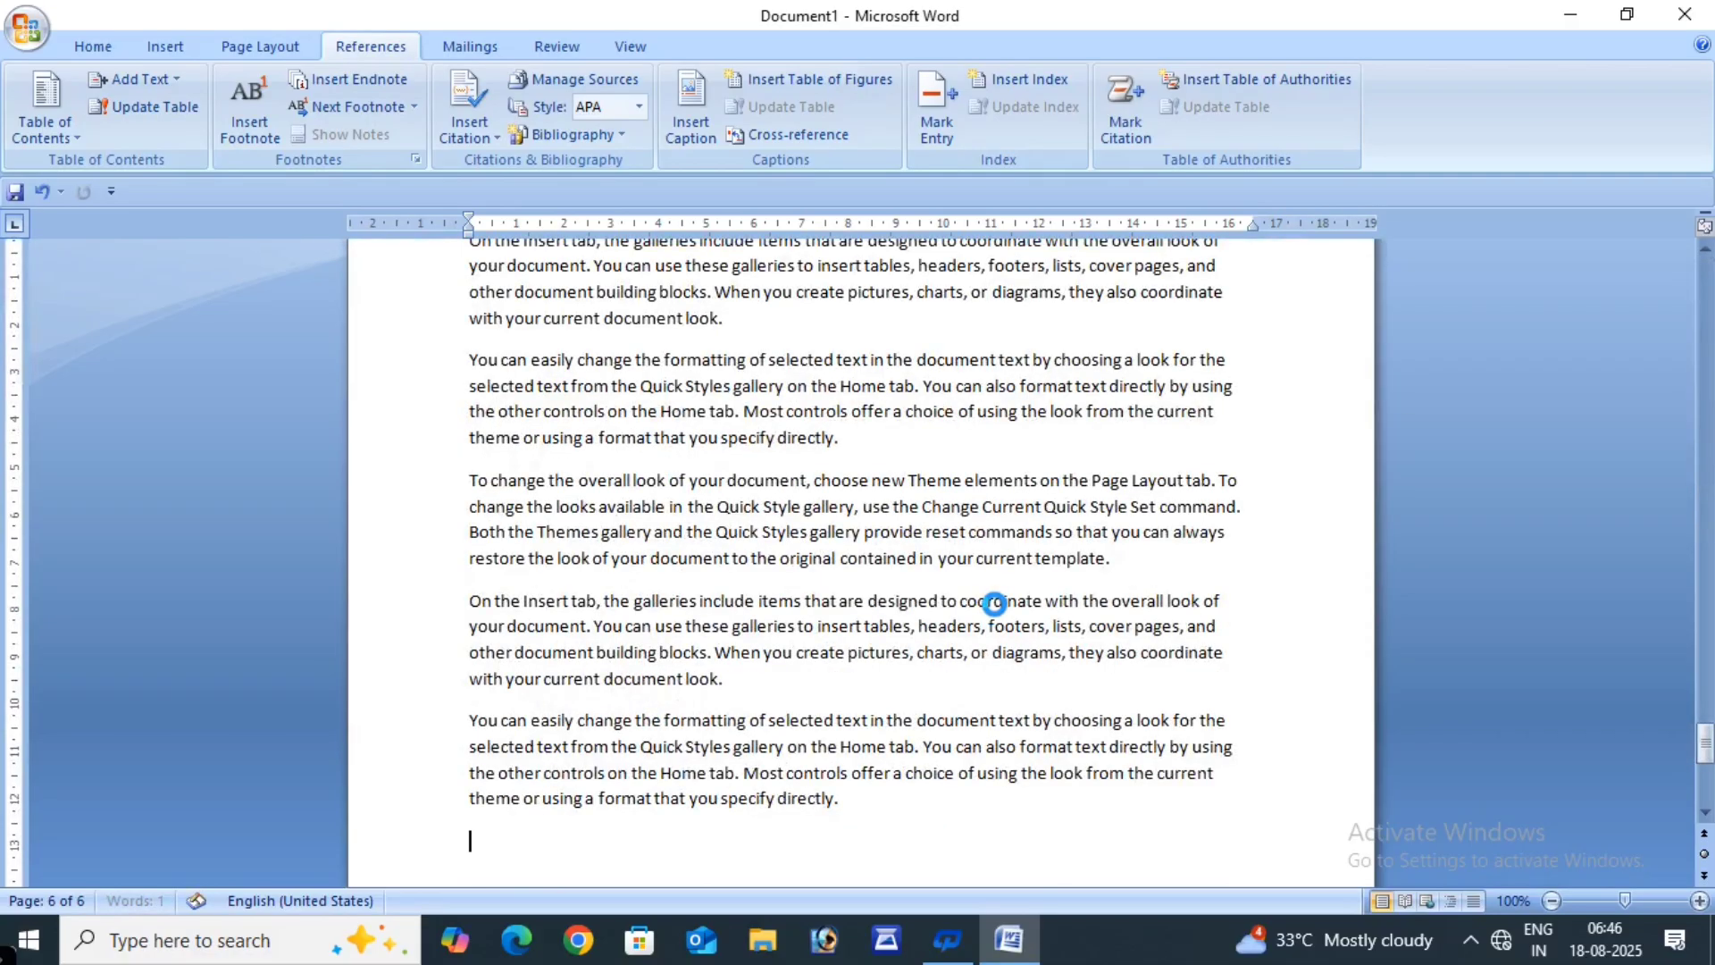
scroll(1001, 634, down, 4)
scroll(1002, 634, up, 6)
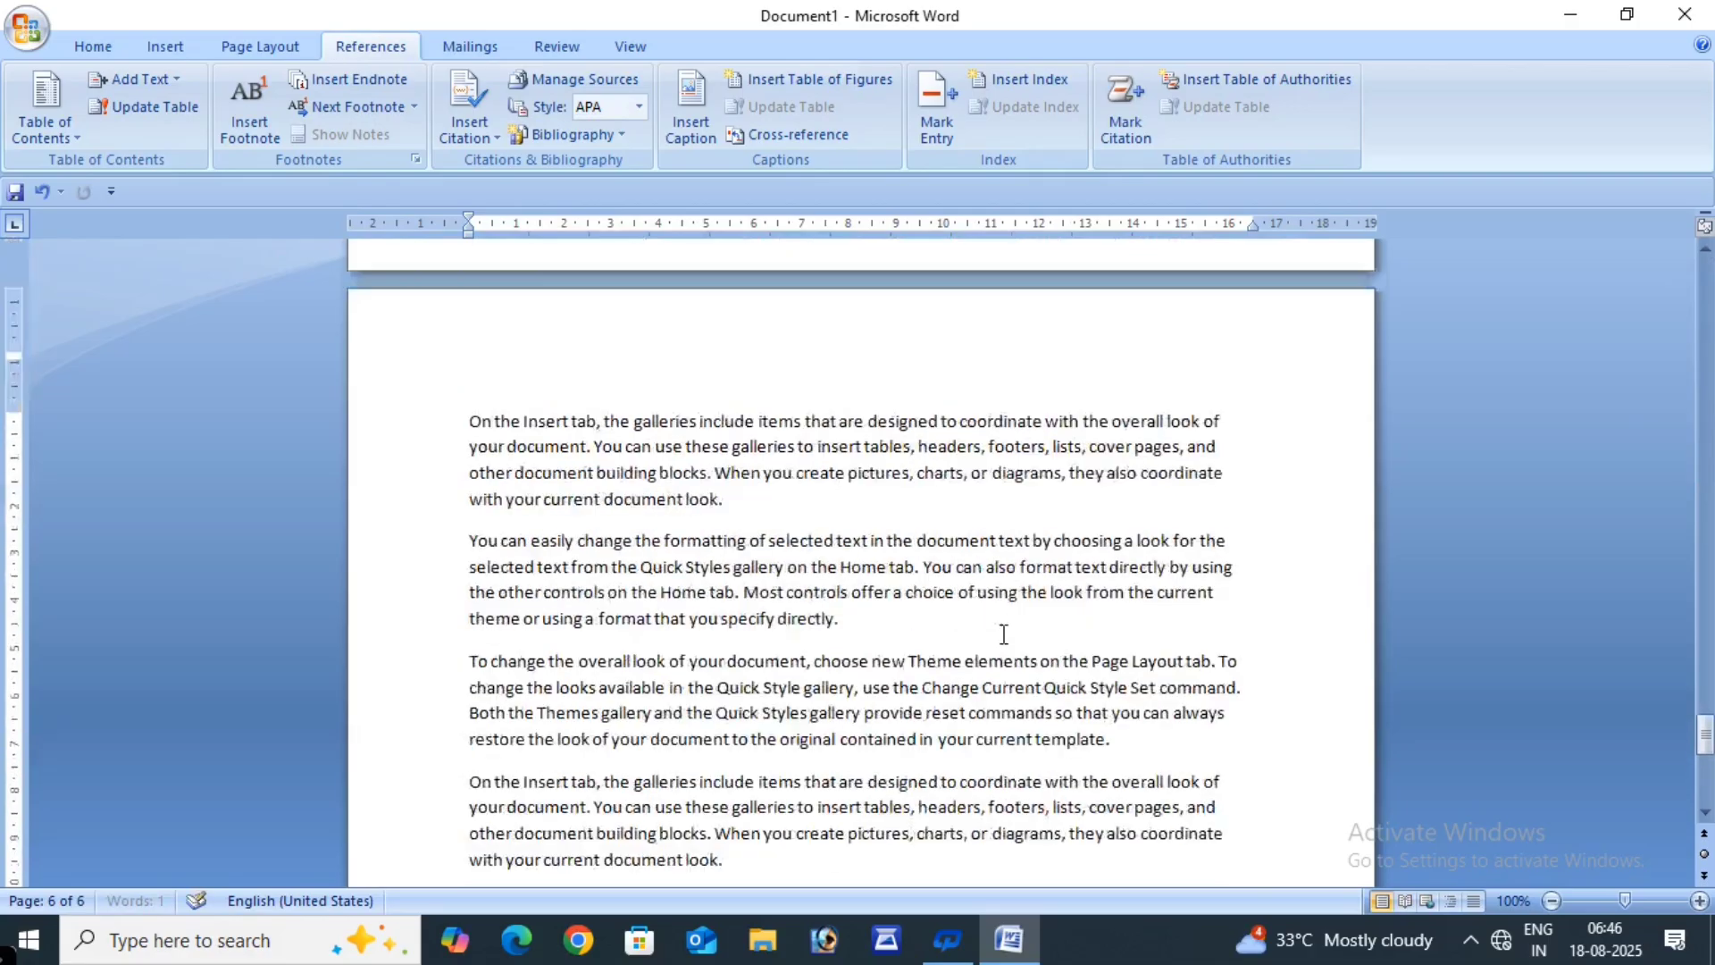
click(1704, 705)
drag(1705, 705, 1704, 284)
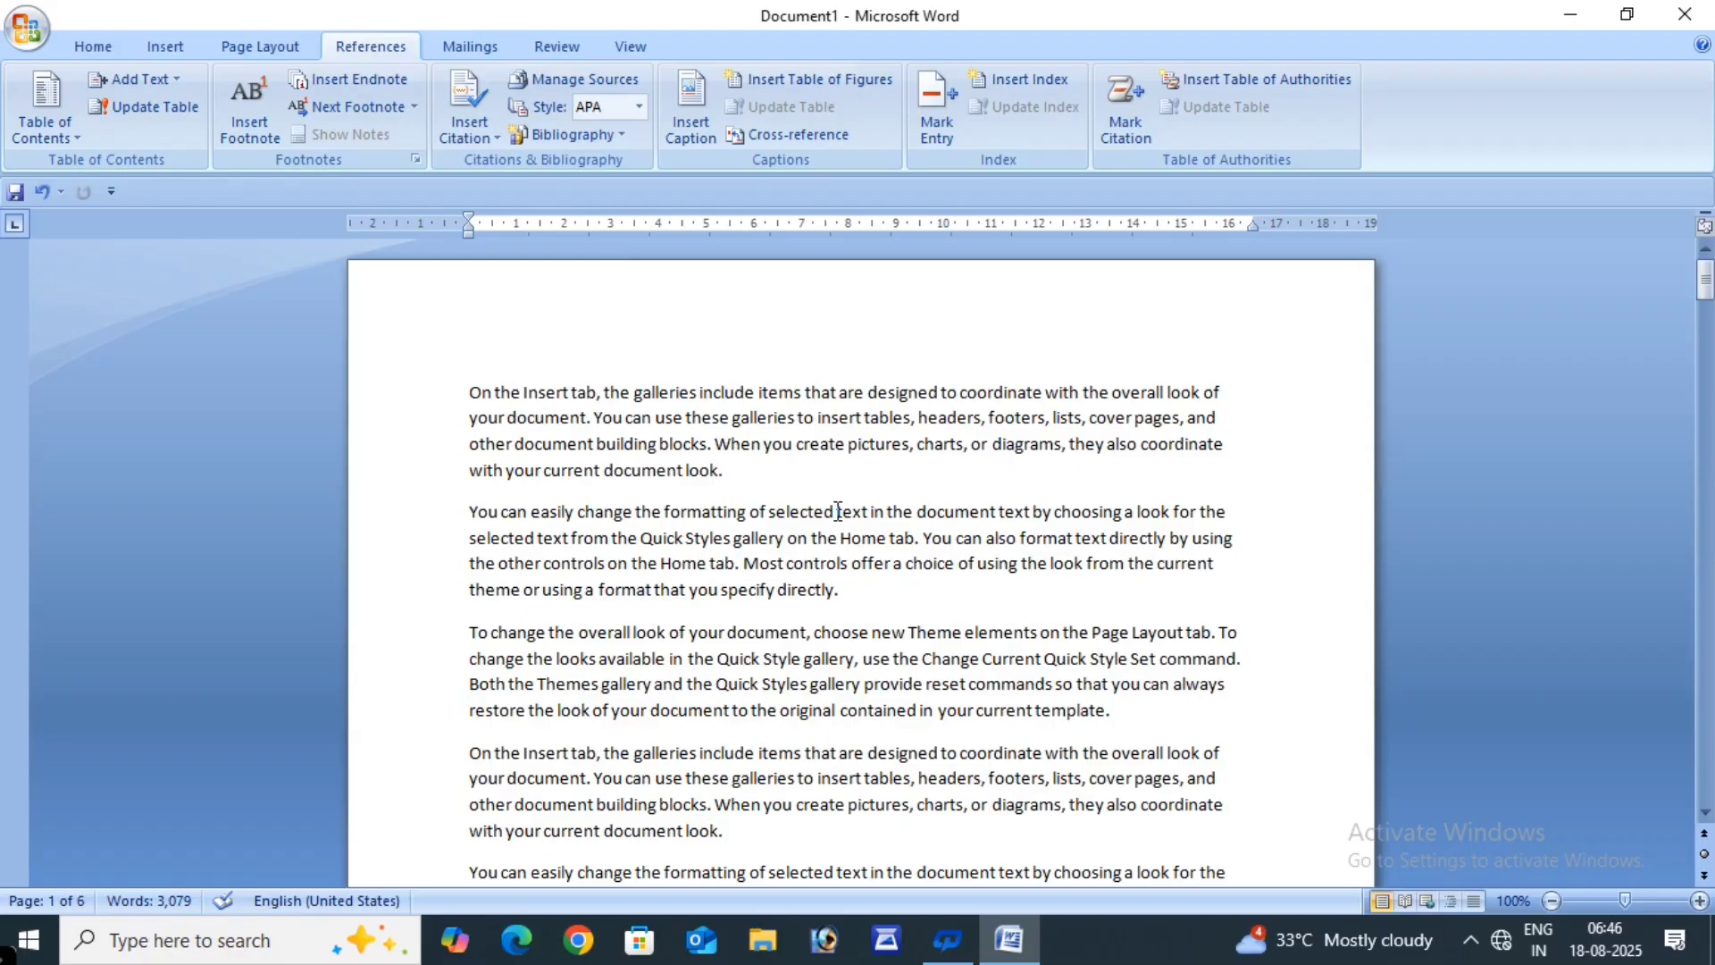
- Add a 'CHAPTER 1' line above the first paragraph and select it
click(472, 385)
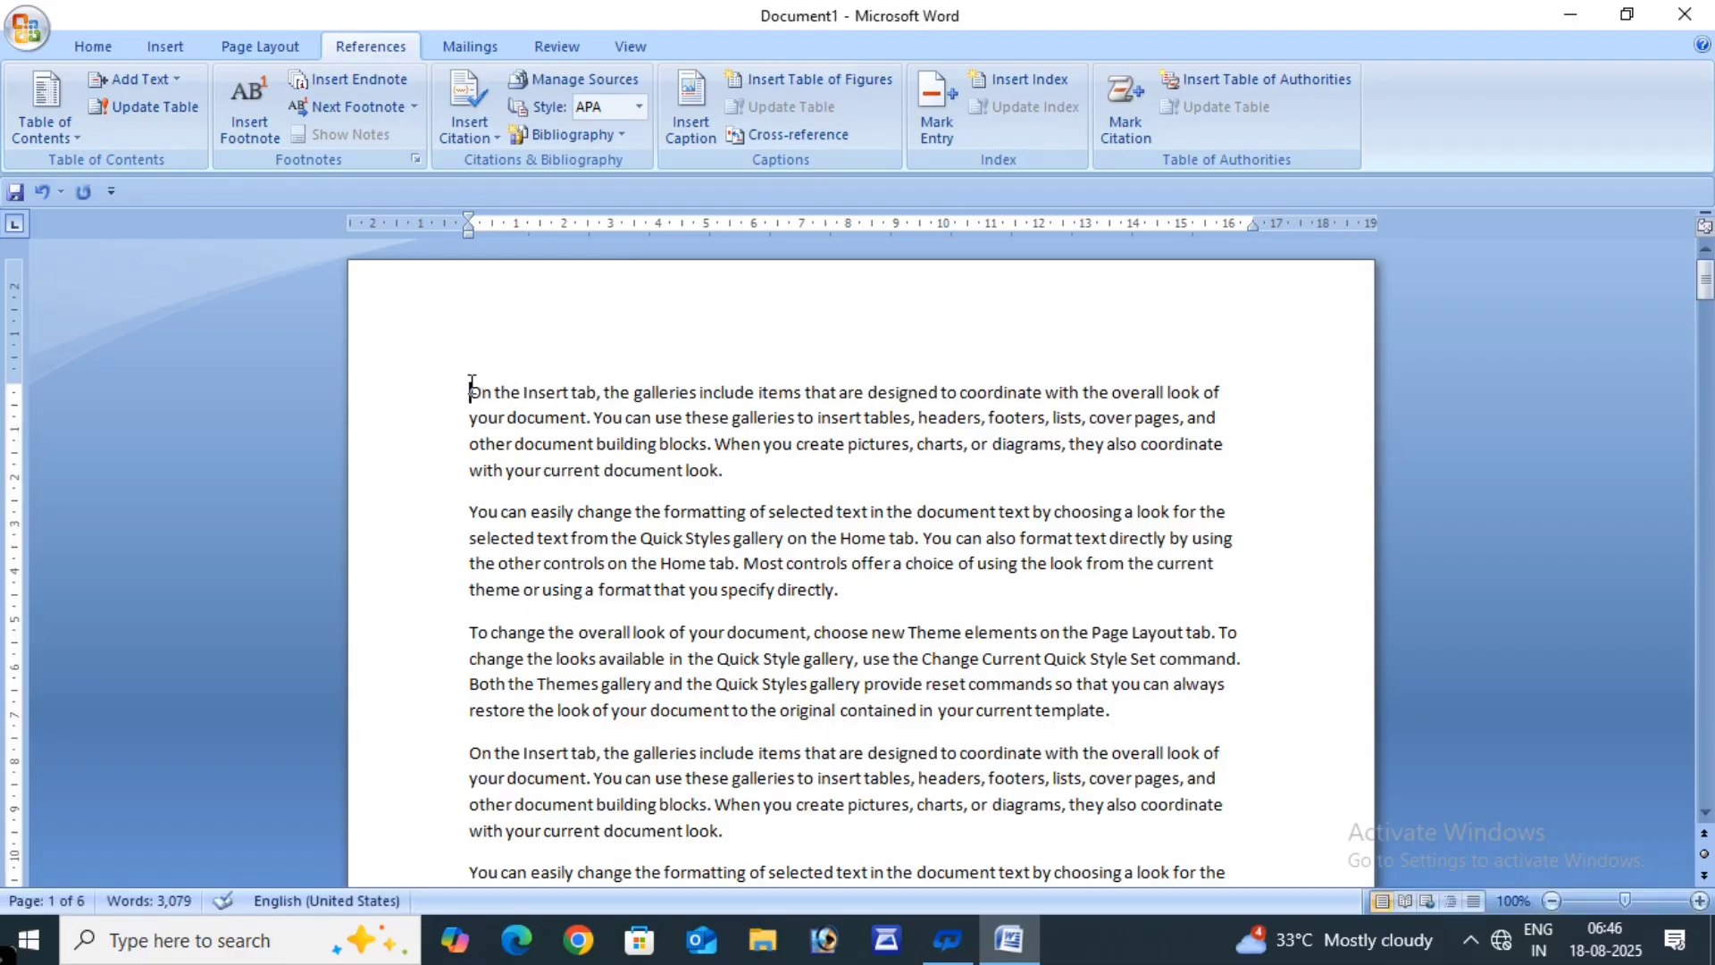
key(Return)
key(Return)
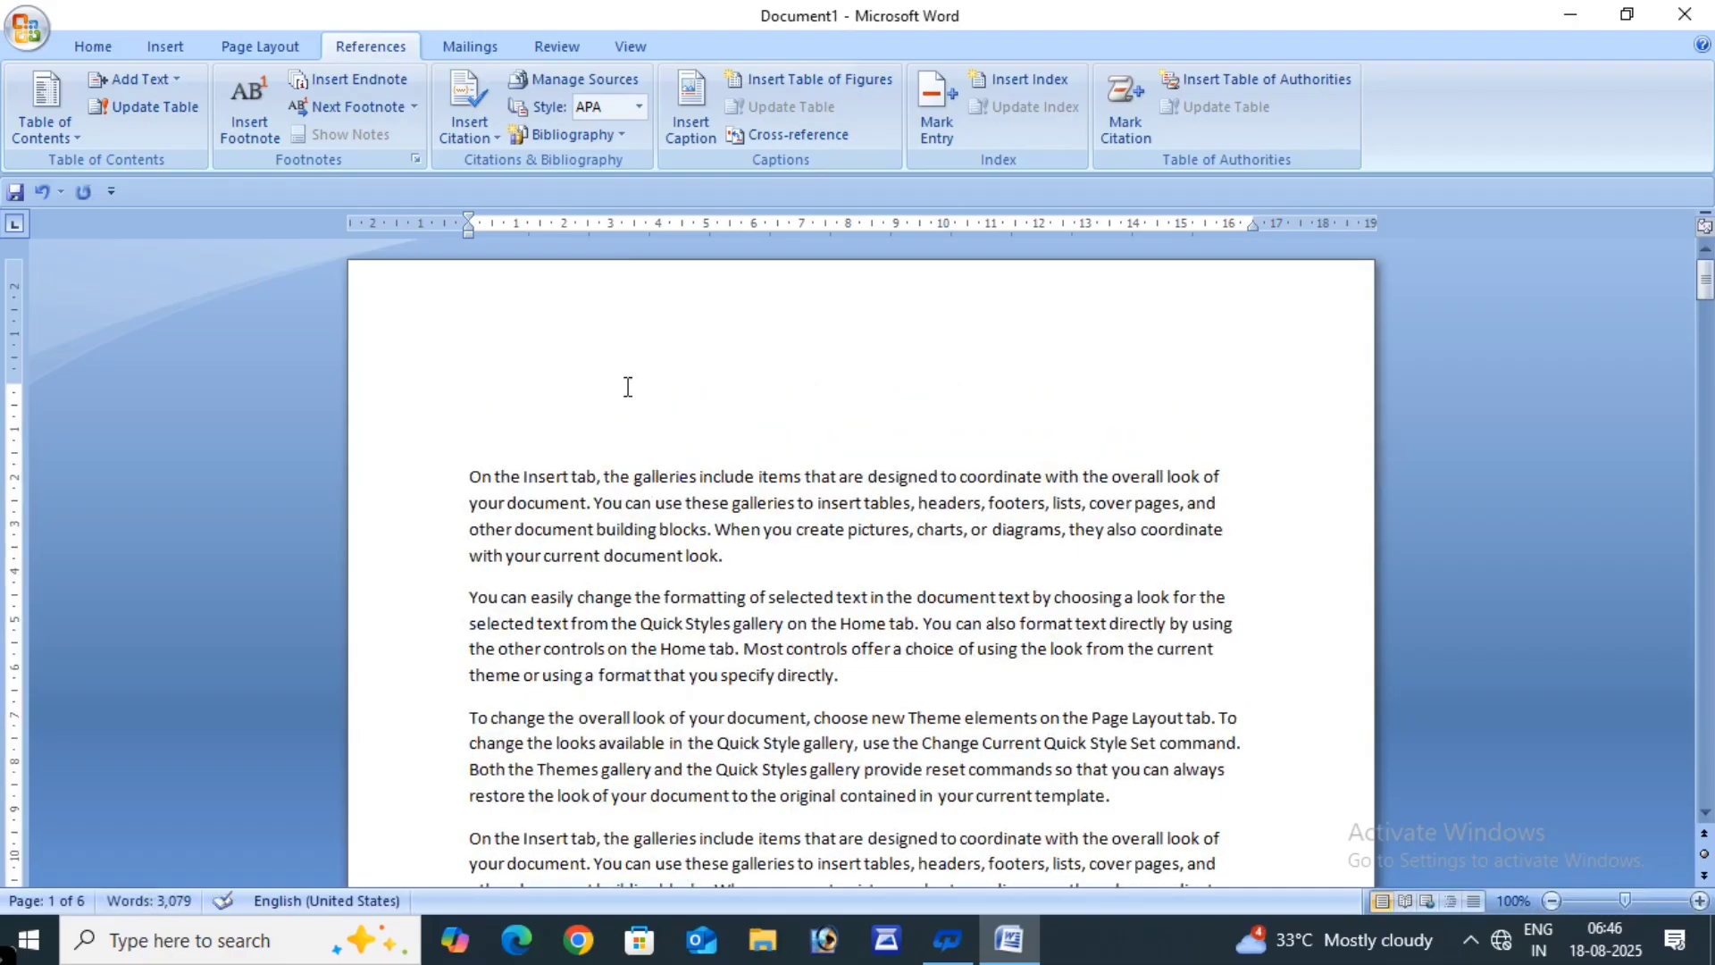
click(765, 396)
text(CHAPTER)
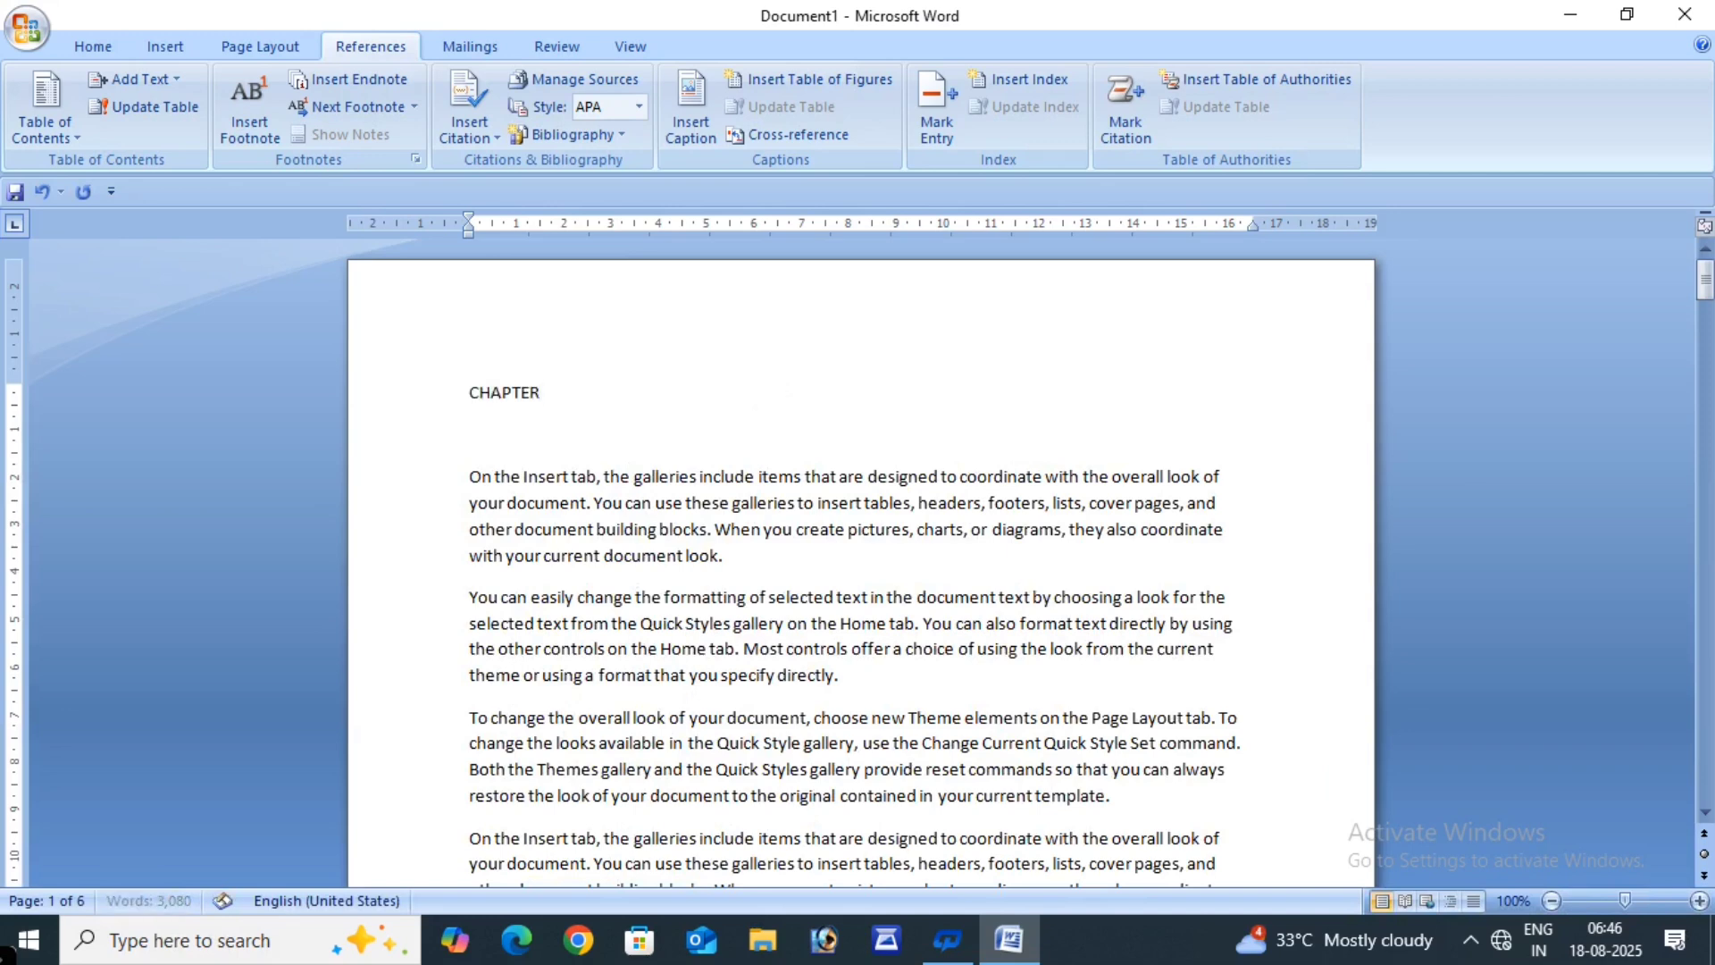
text( 1)
drag(467, 390, 560, 388)
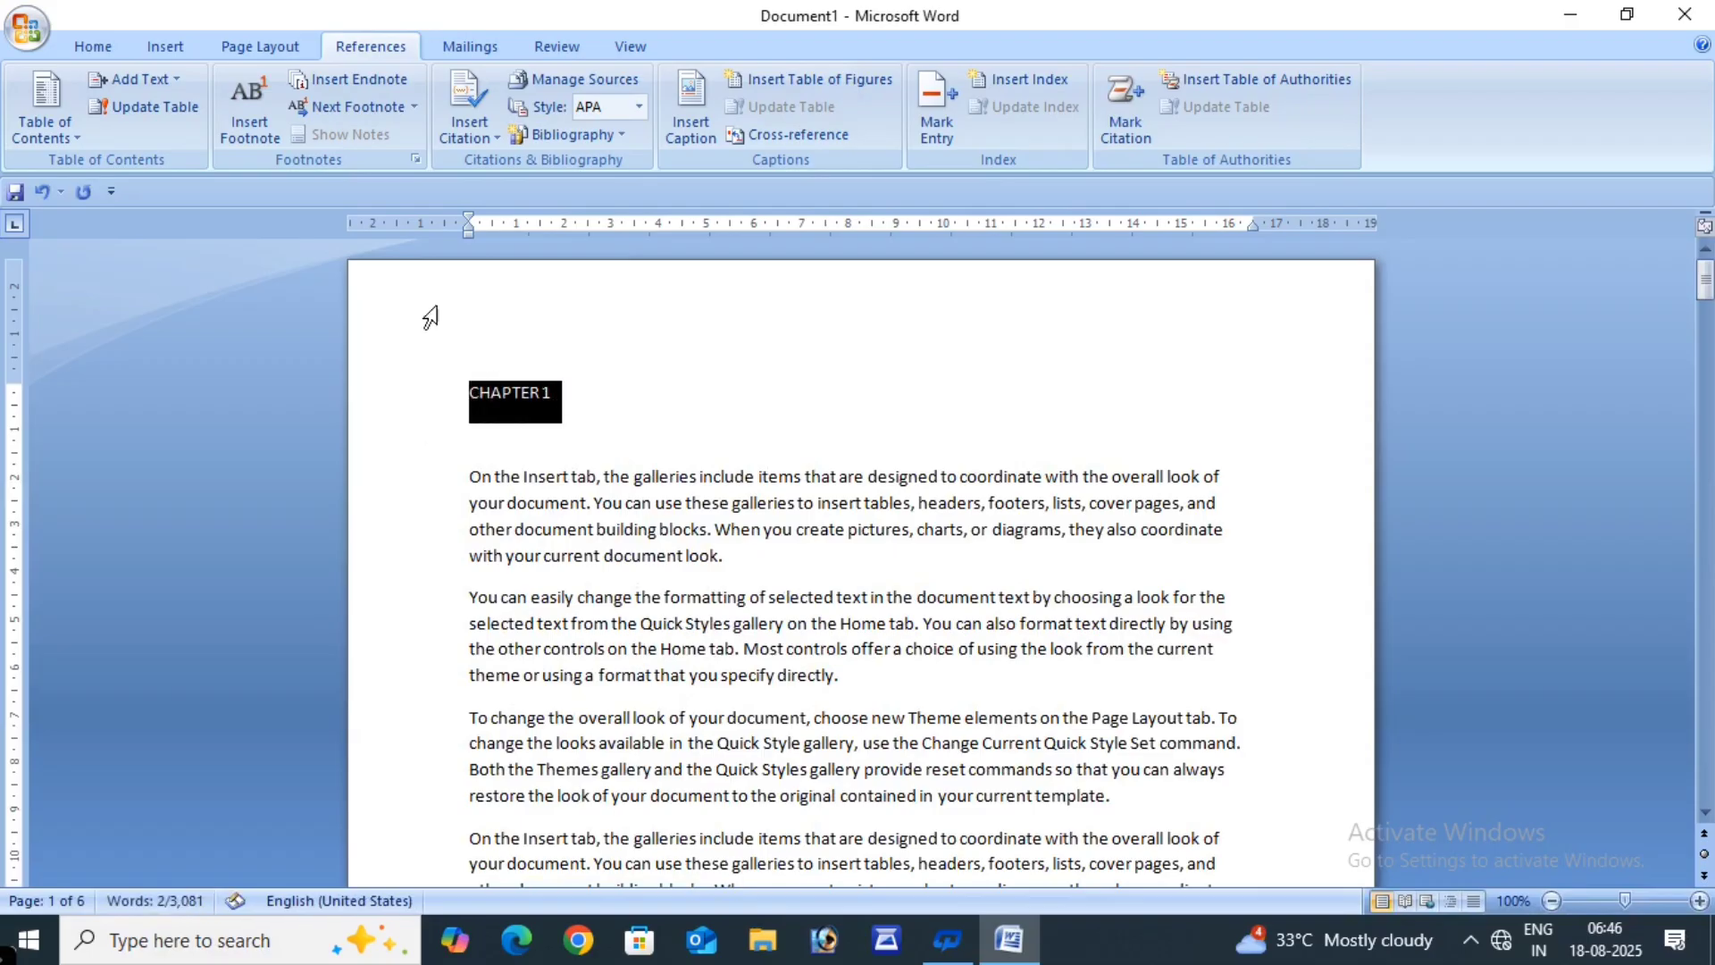
- Make the CHAPTER 1 heading bold and grow it to 28 pt
click(77, 34)
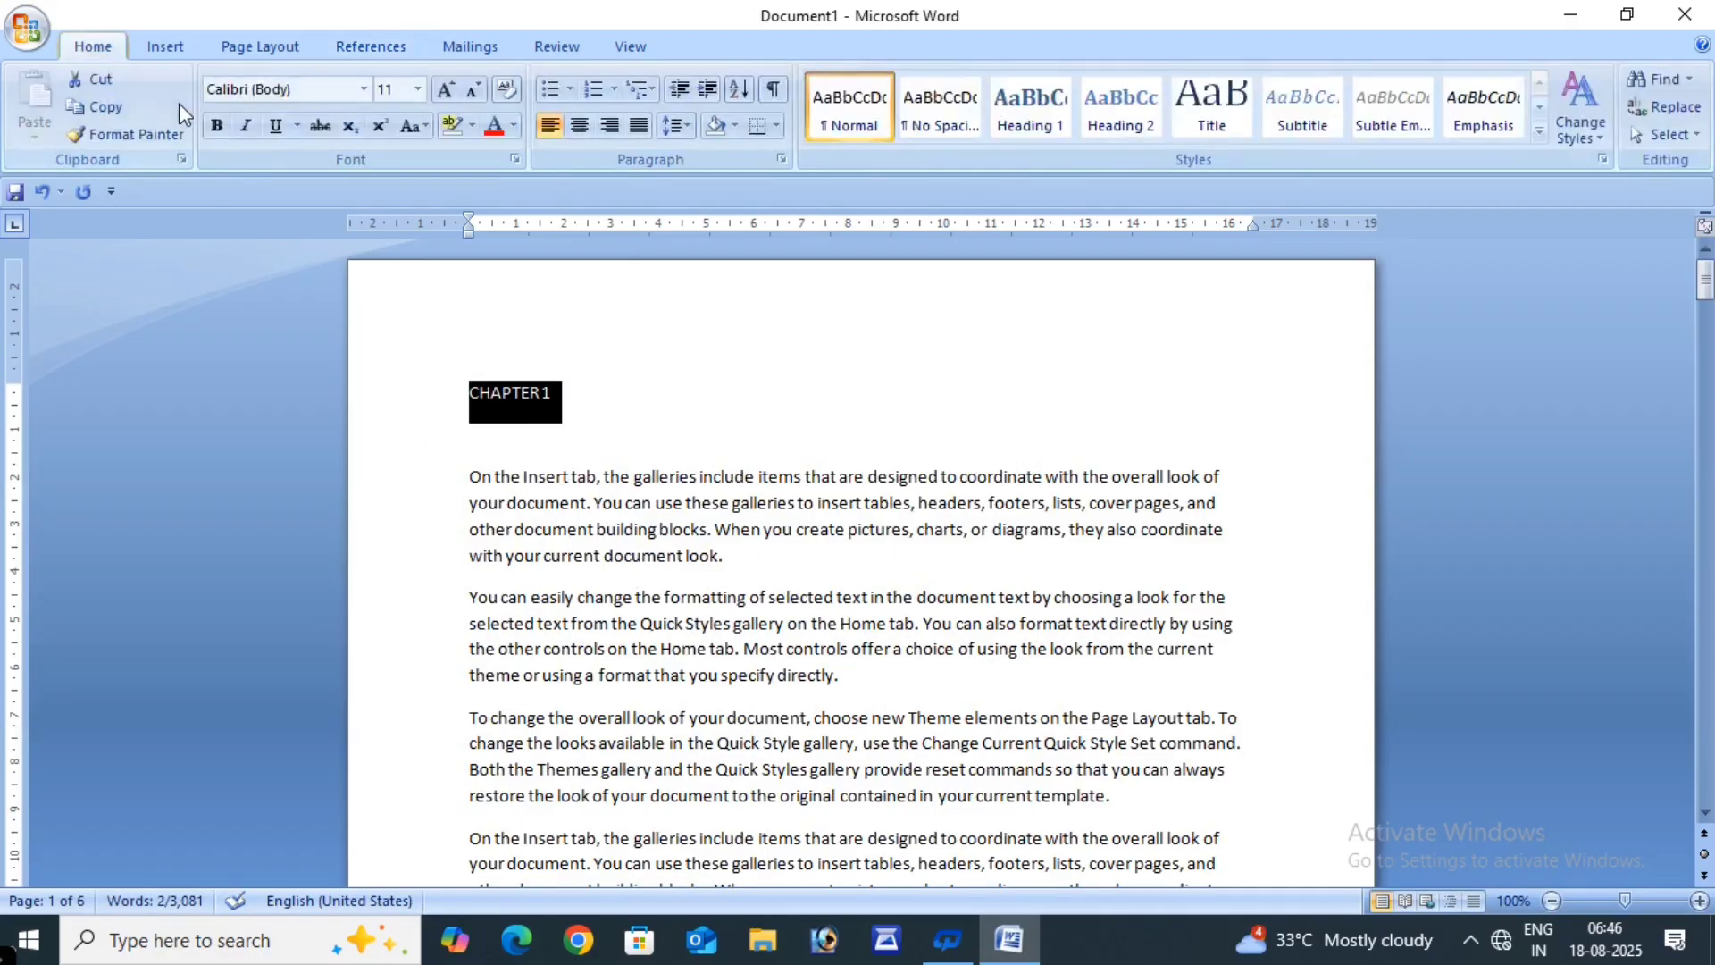
click(218, 128)
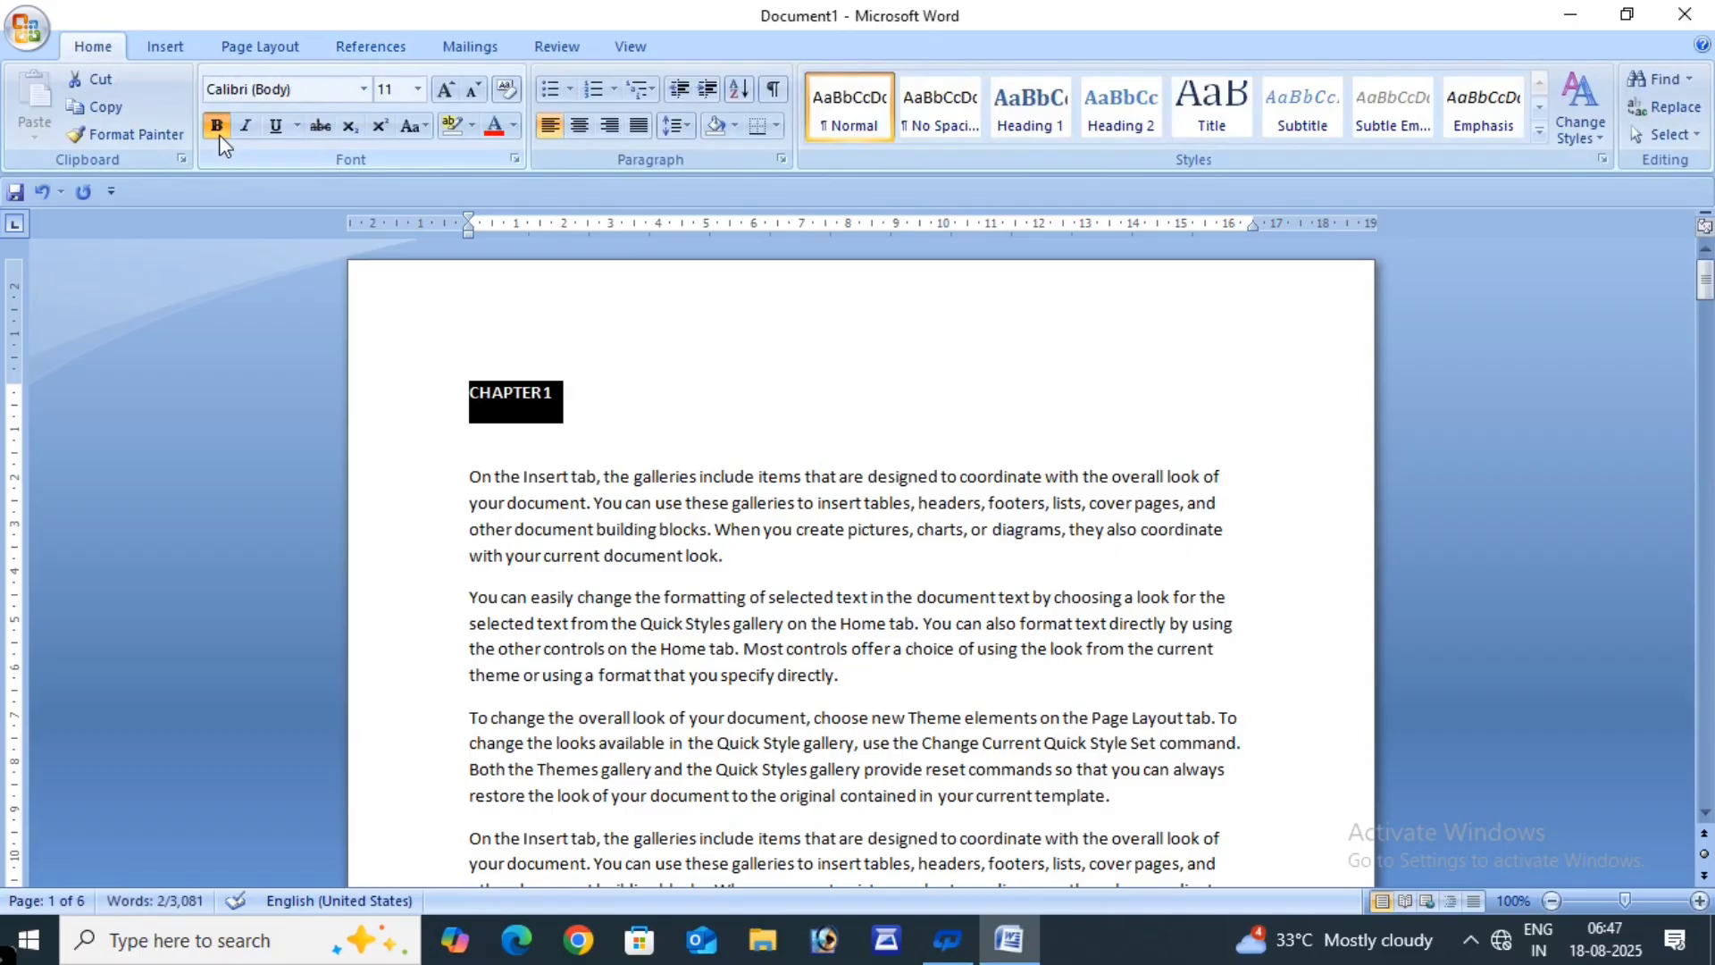
click(454, 97)
click(453, 96)
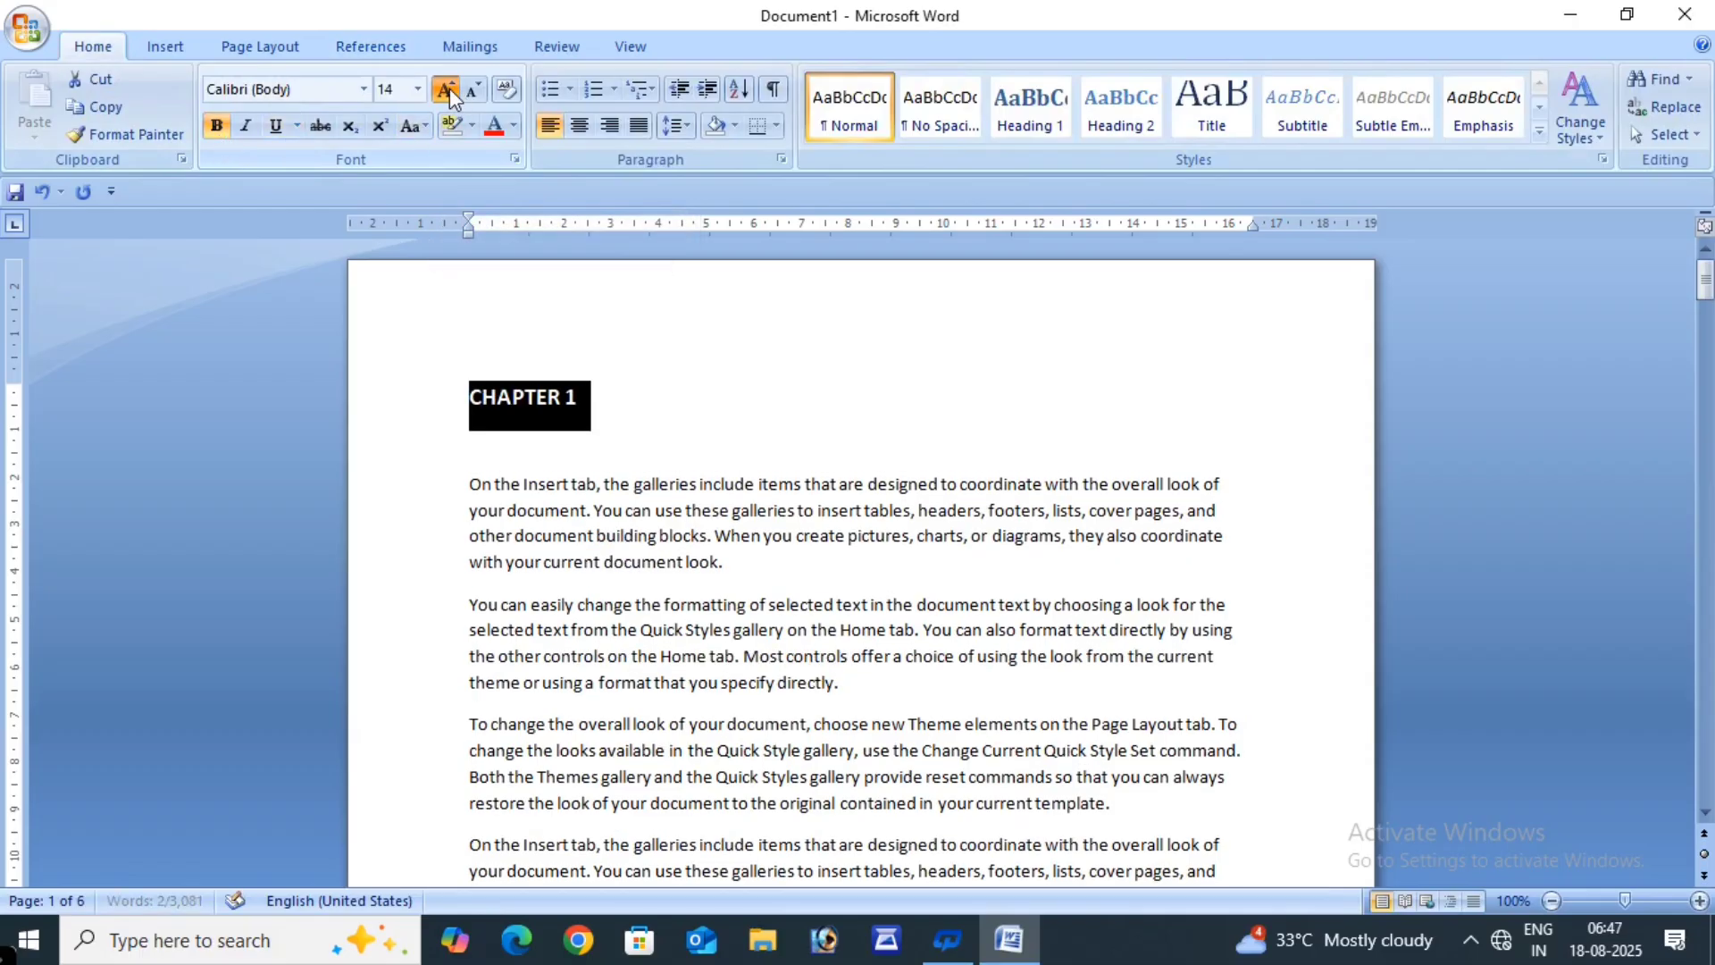
click(446, 90)
click(445, 91)
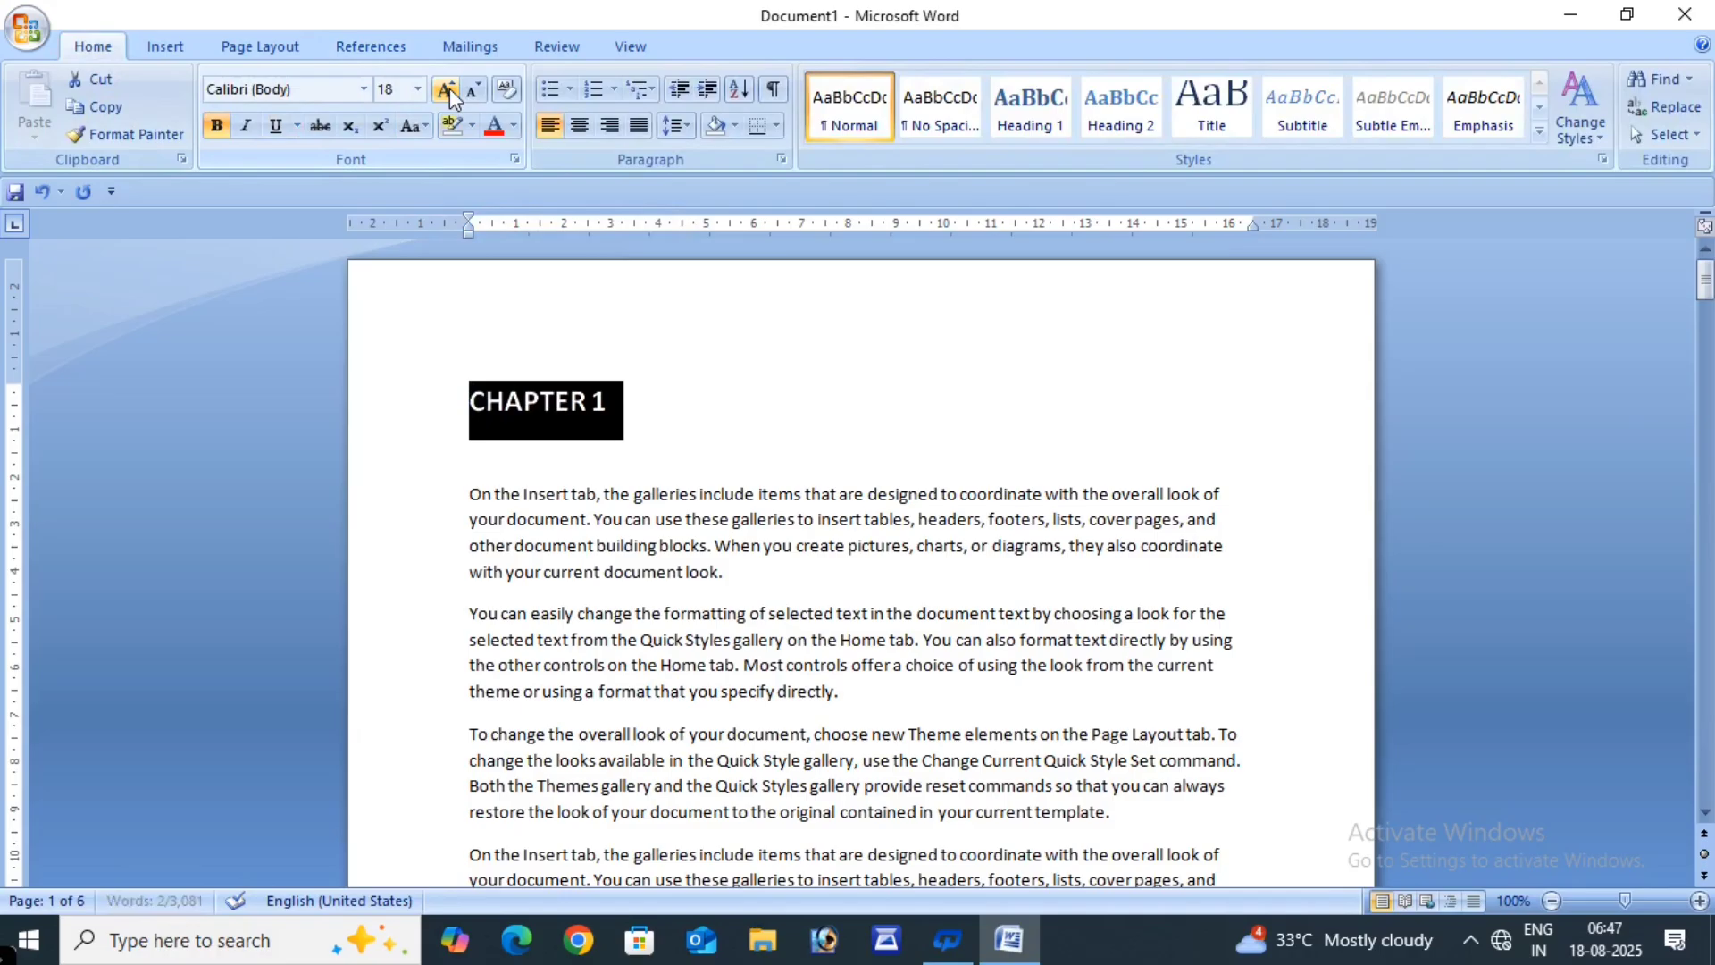
click(450, 93)
click(450, 93)
click(450, 93)
click(451, 93)
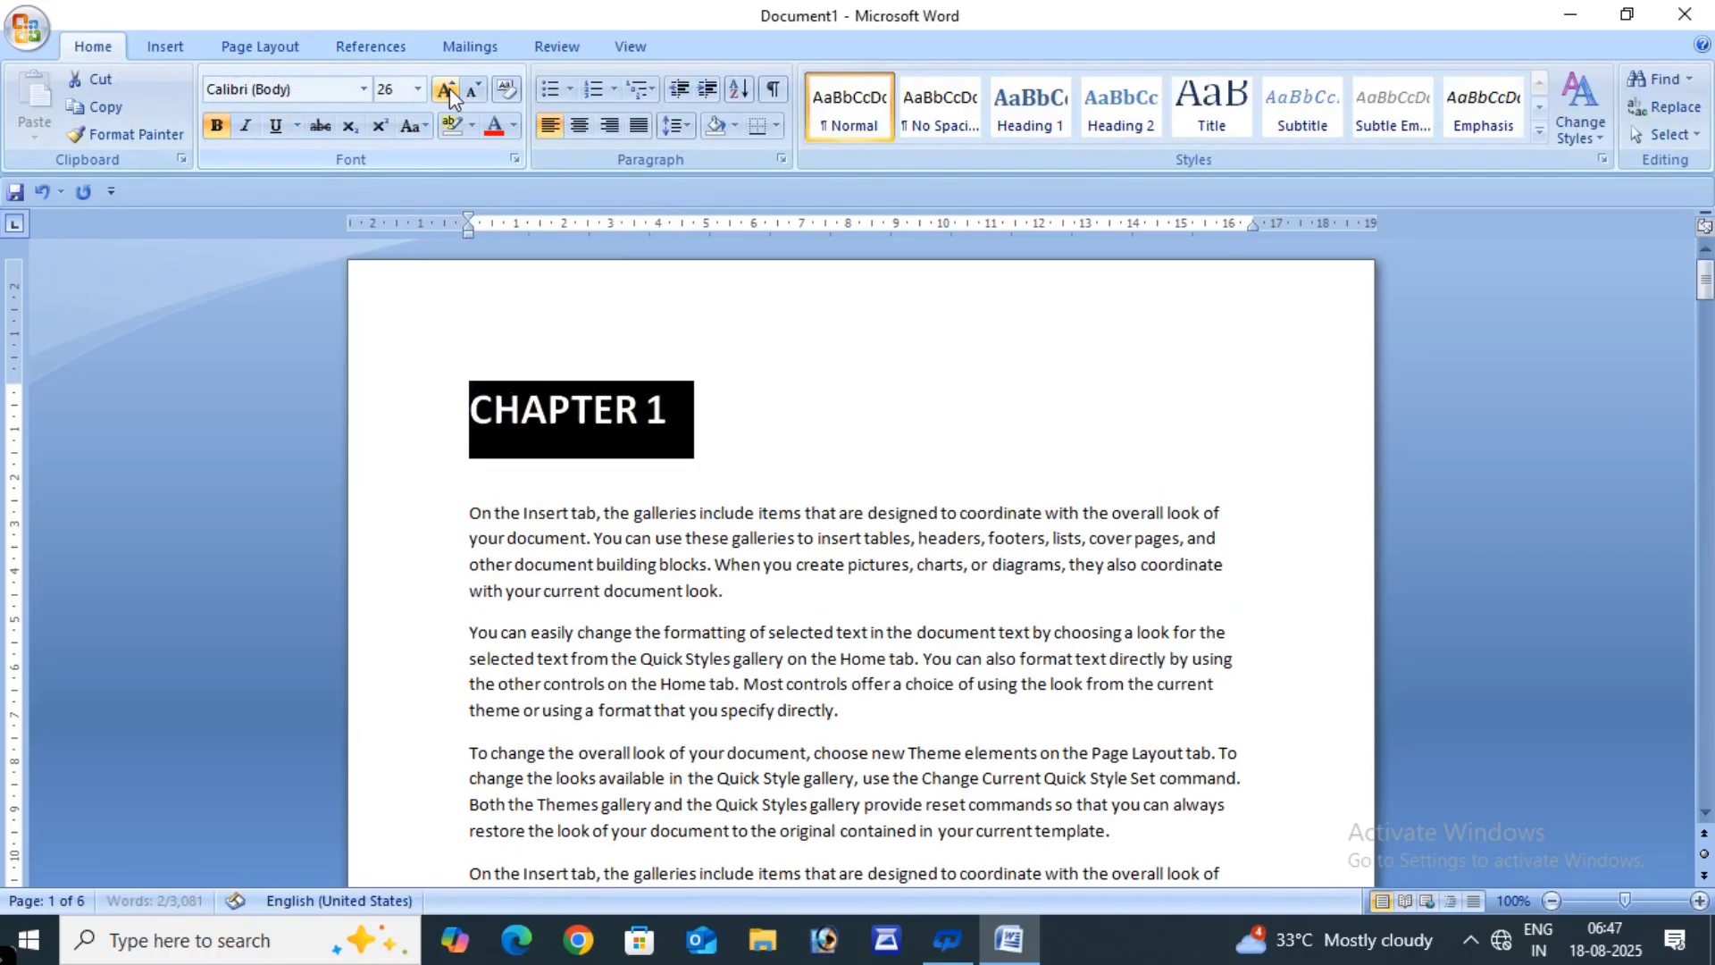
click(451, 92)
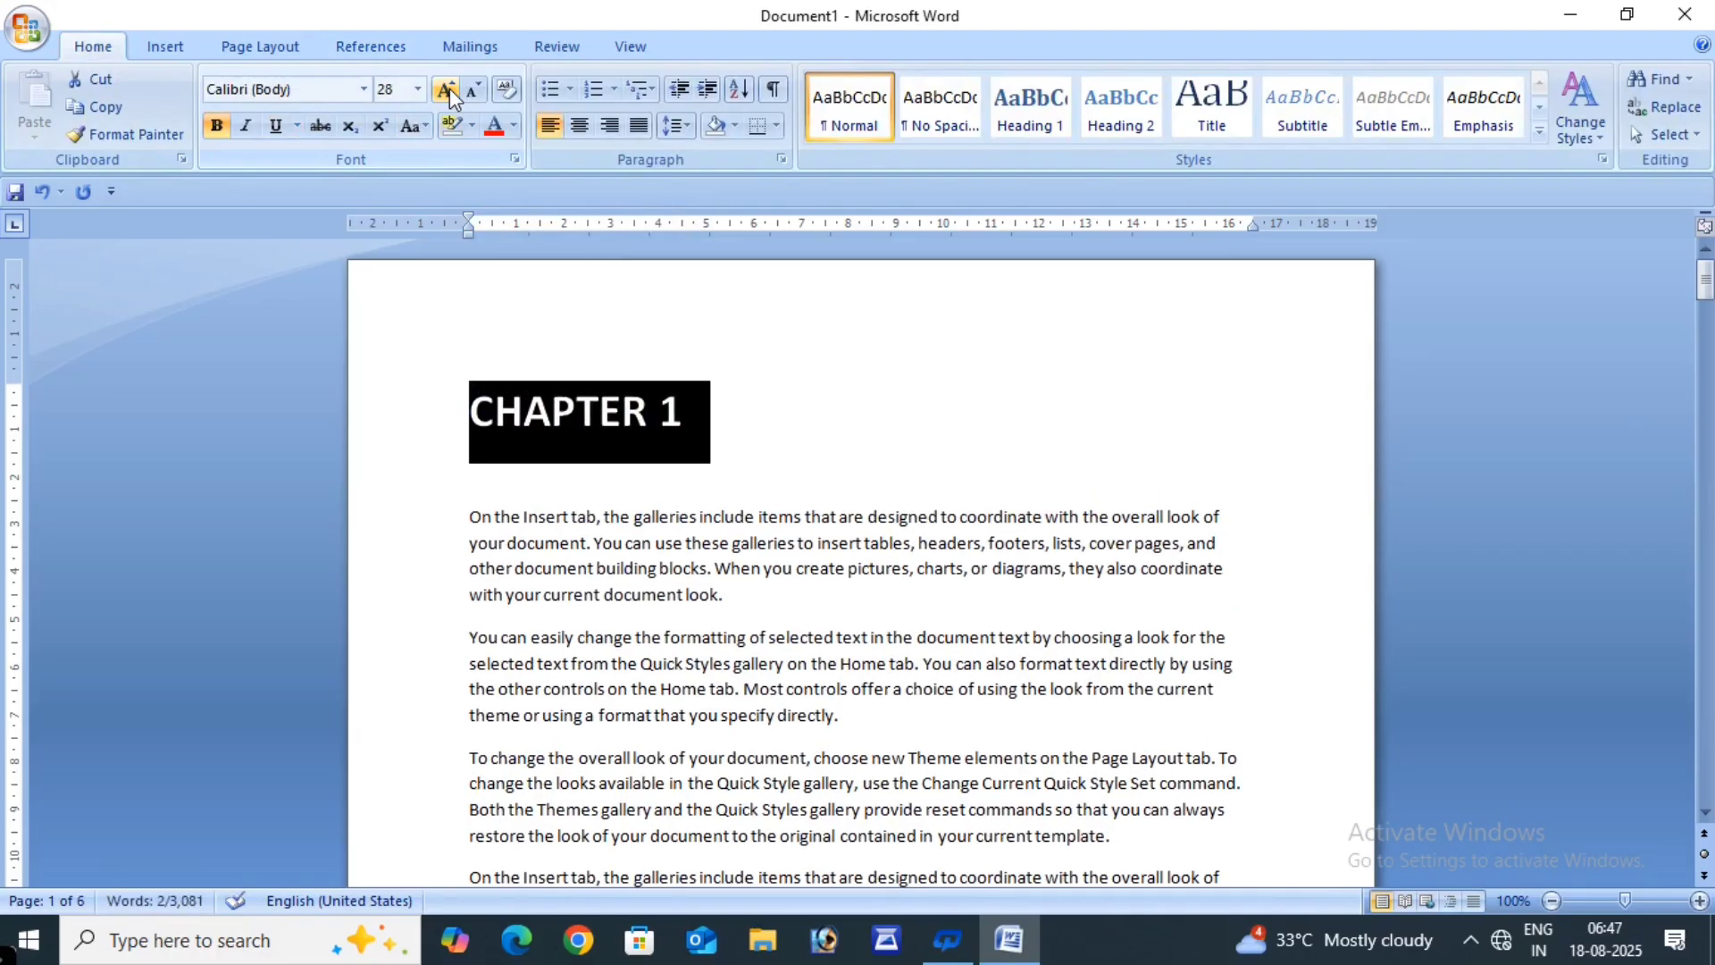
- Colour the CHAPTER 1 heading red, centre it and underline it
click(514, 126)
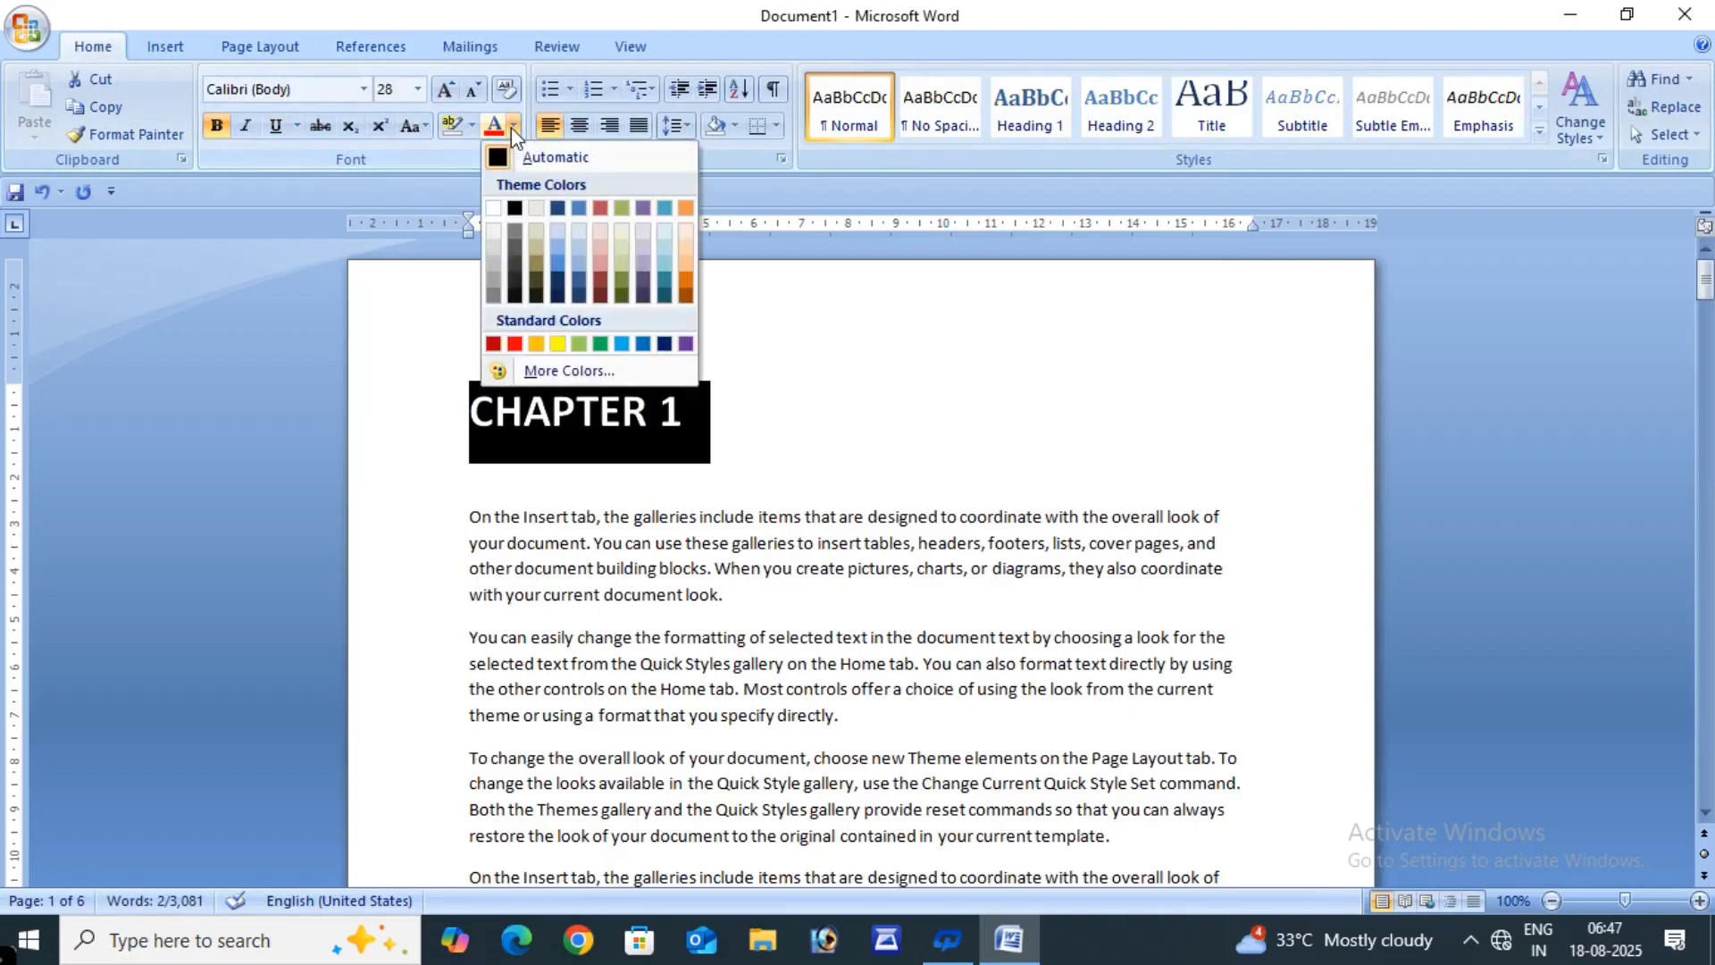
click(515, 343)
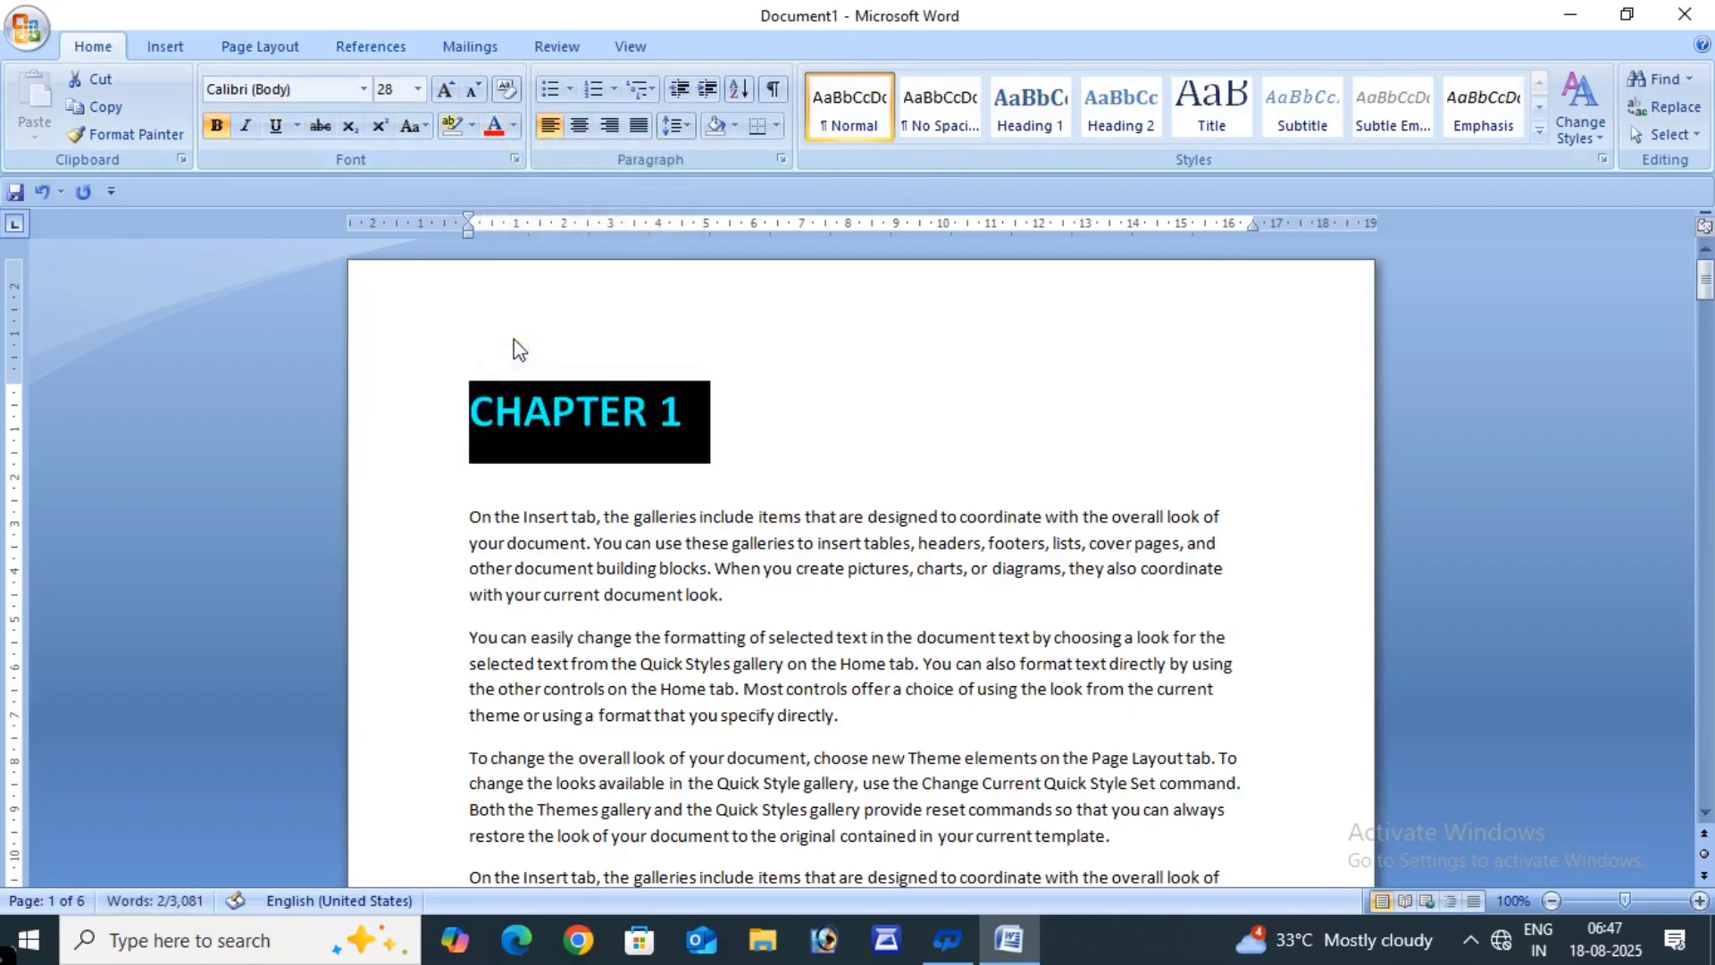
click(581, 127)
click(1151, 435)
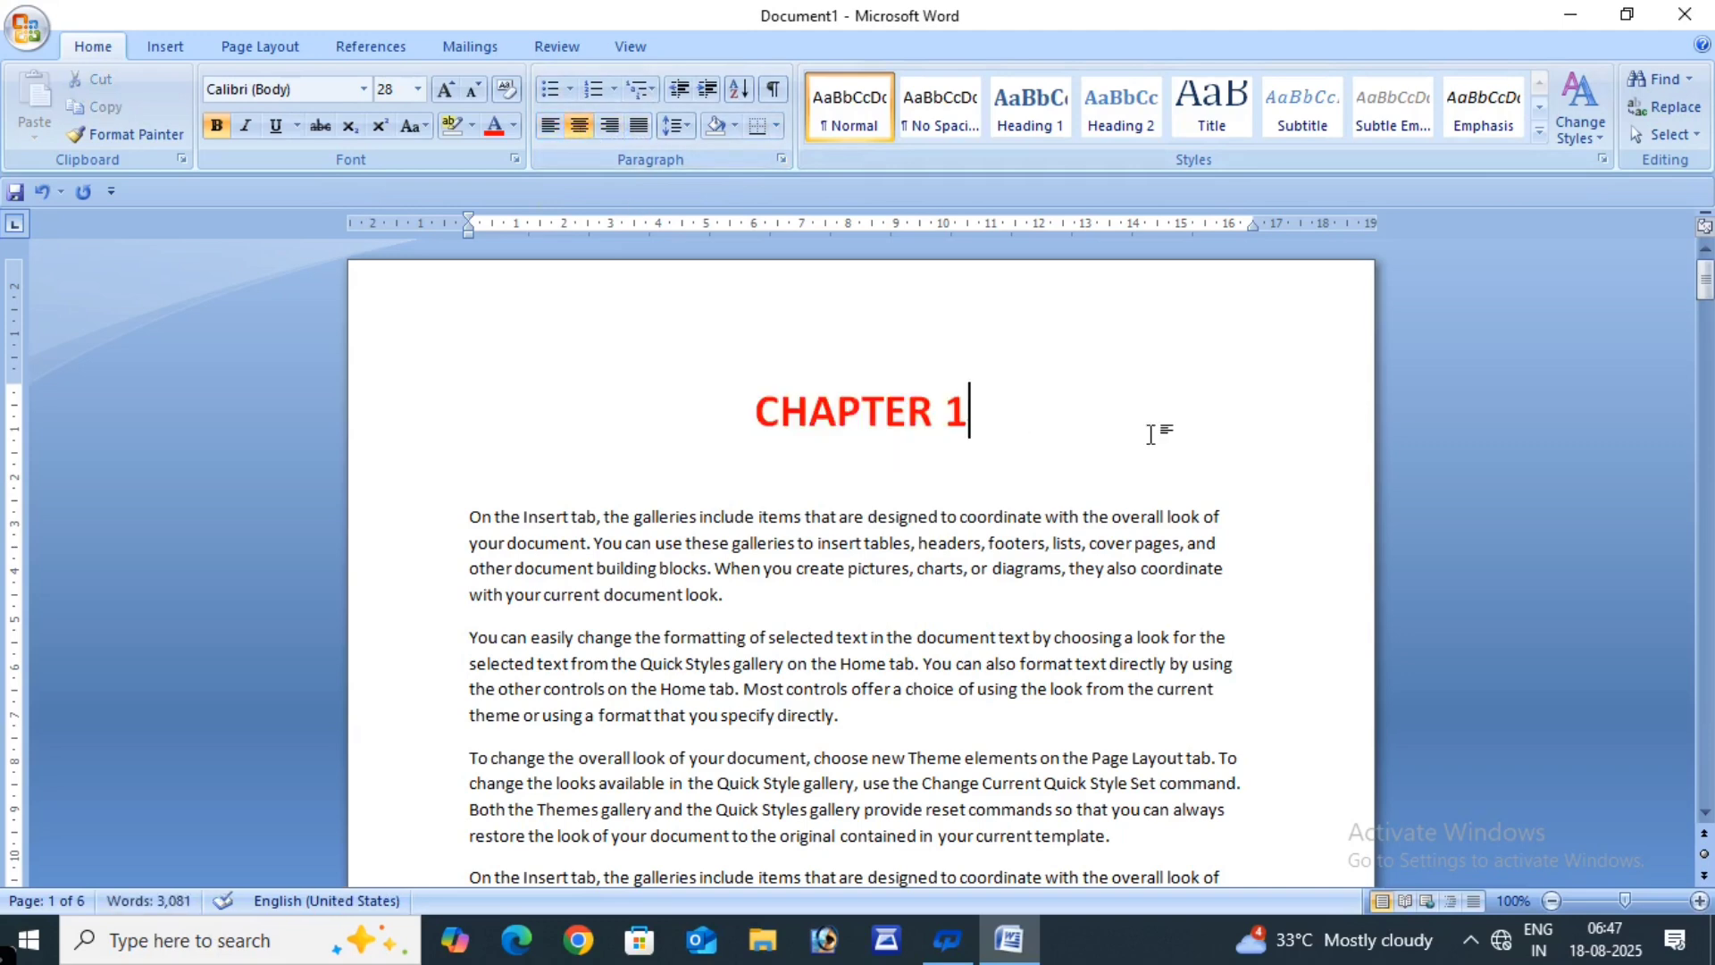
triple_click(1010, 413)
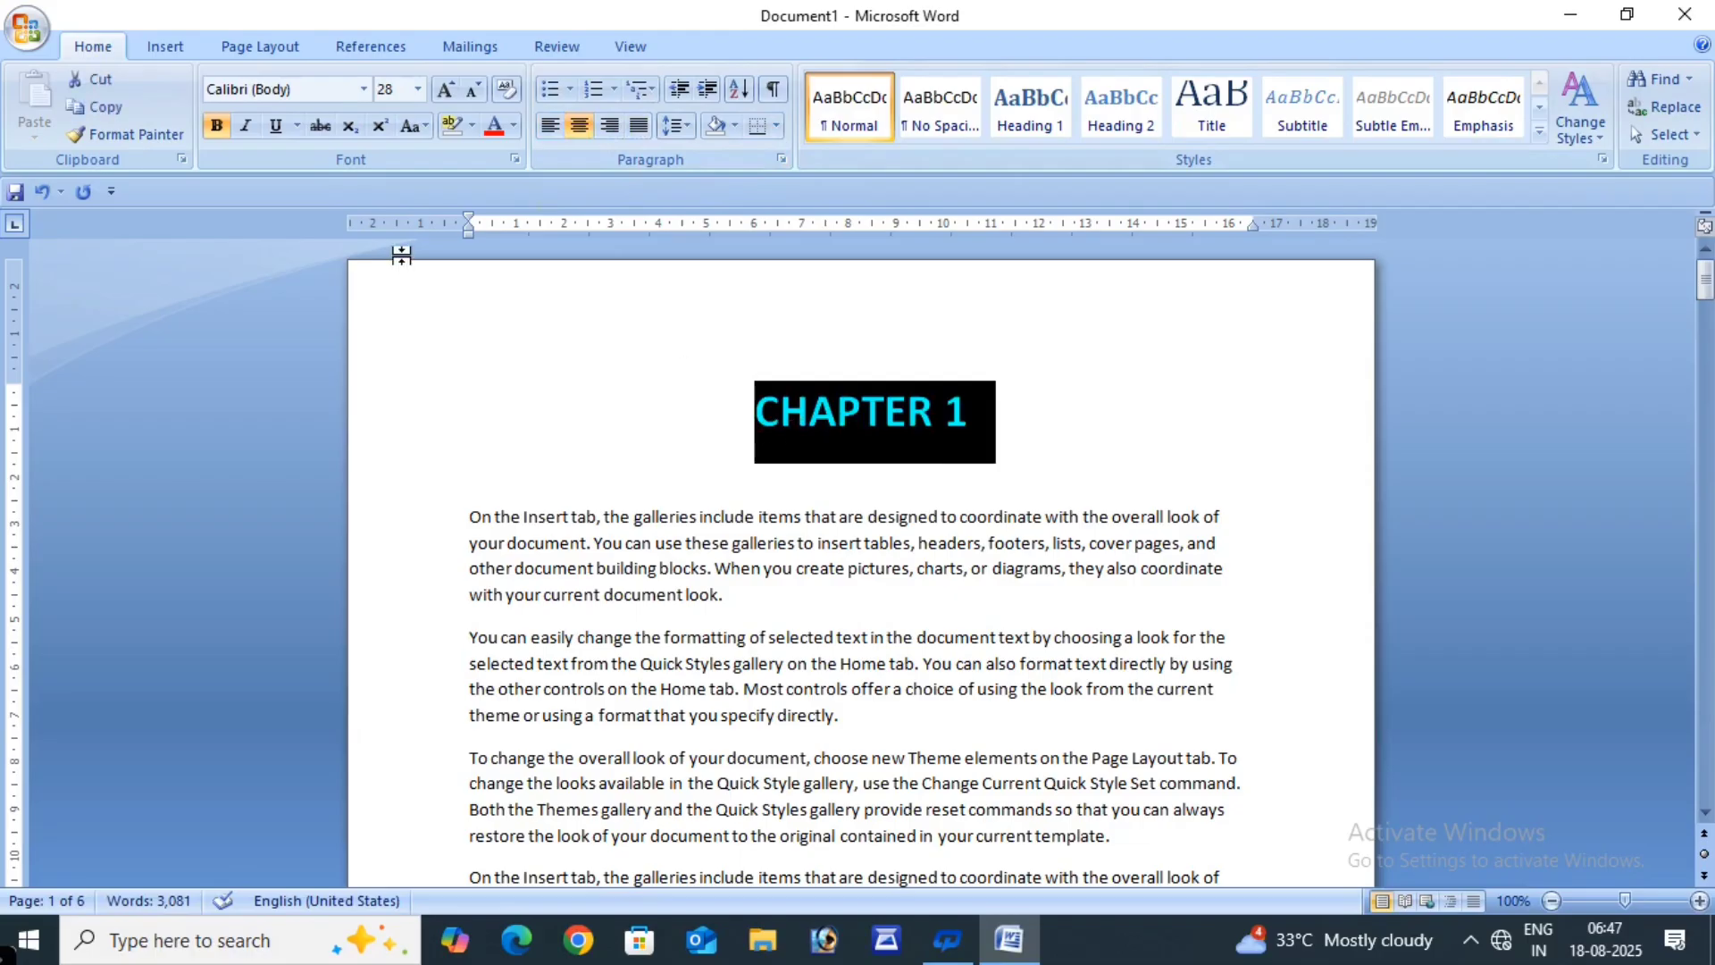
click(275, 125)
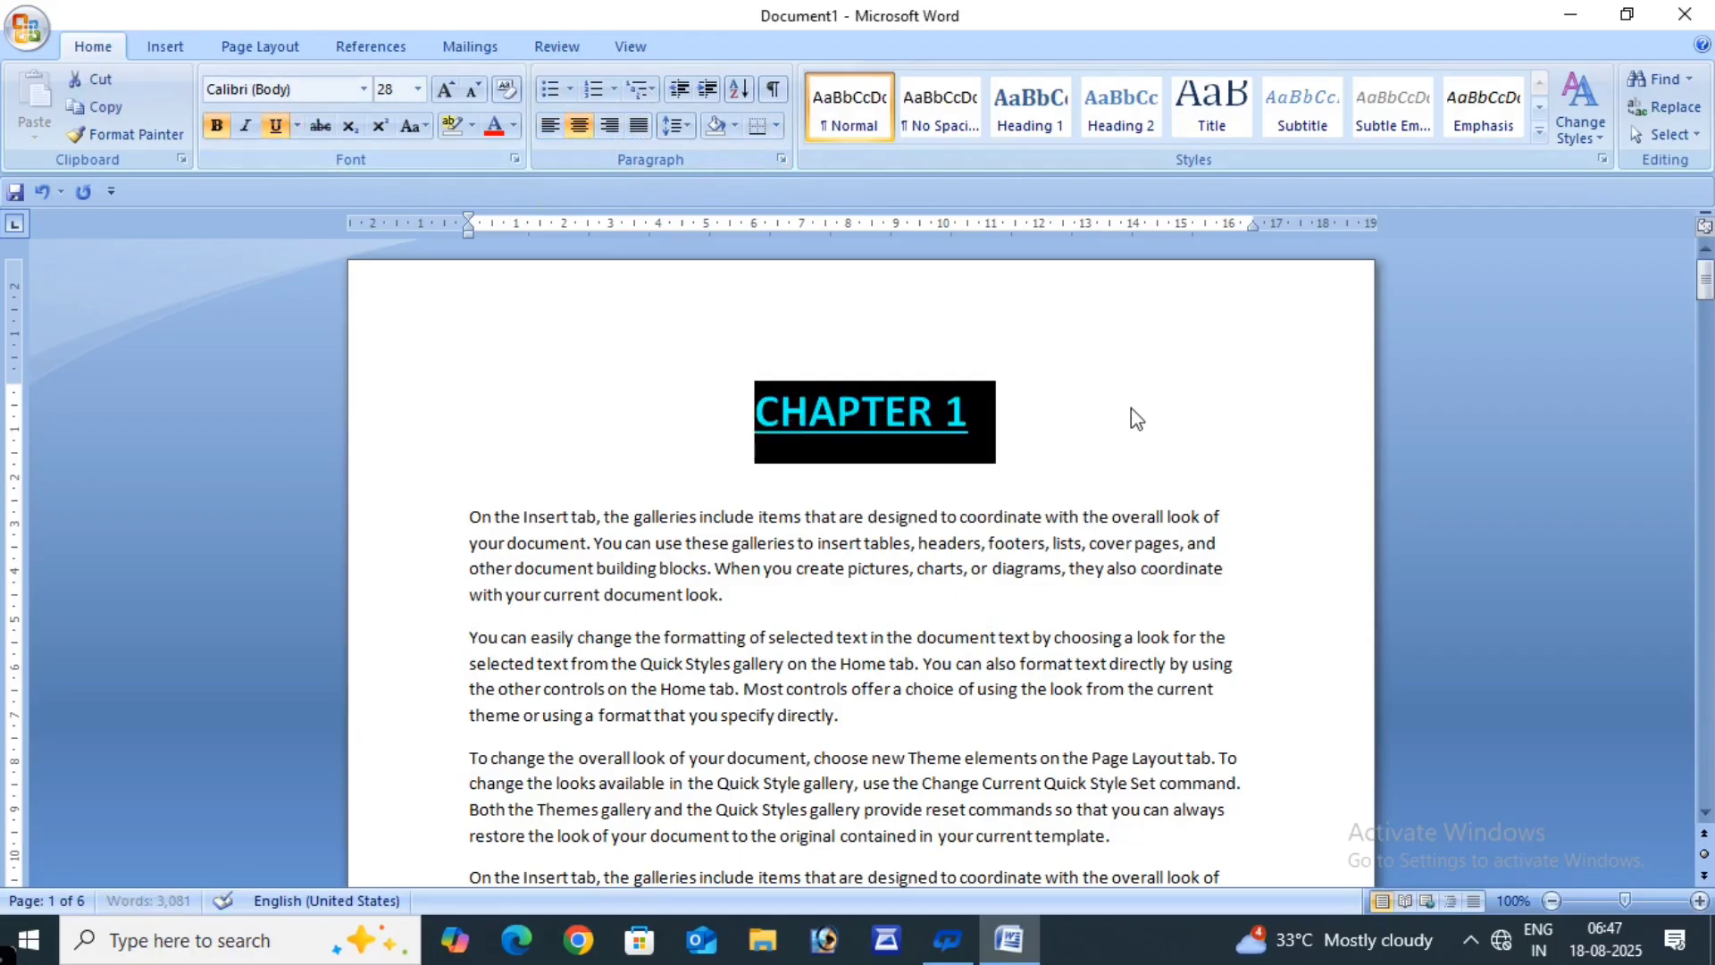
click(1097, 460)
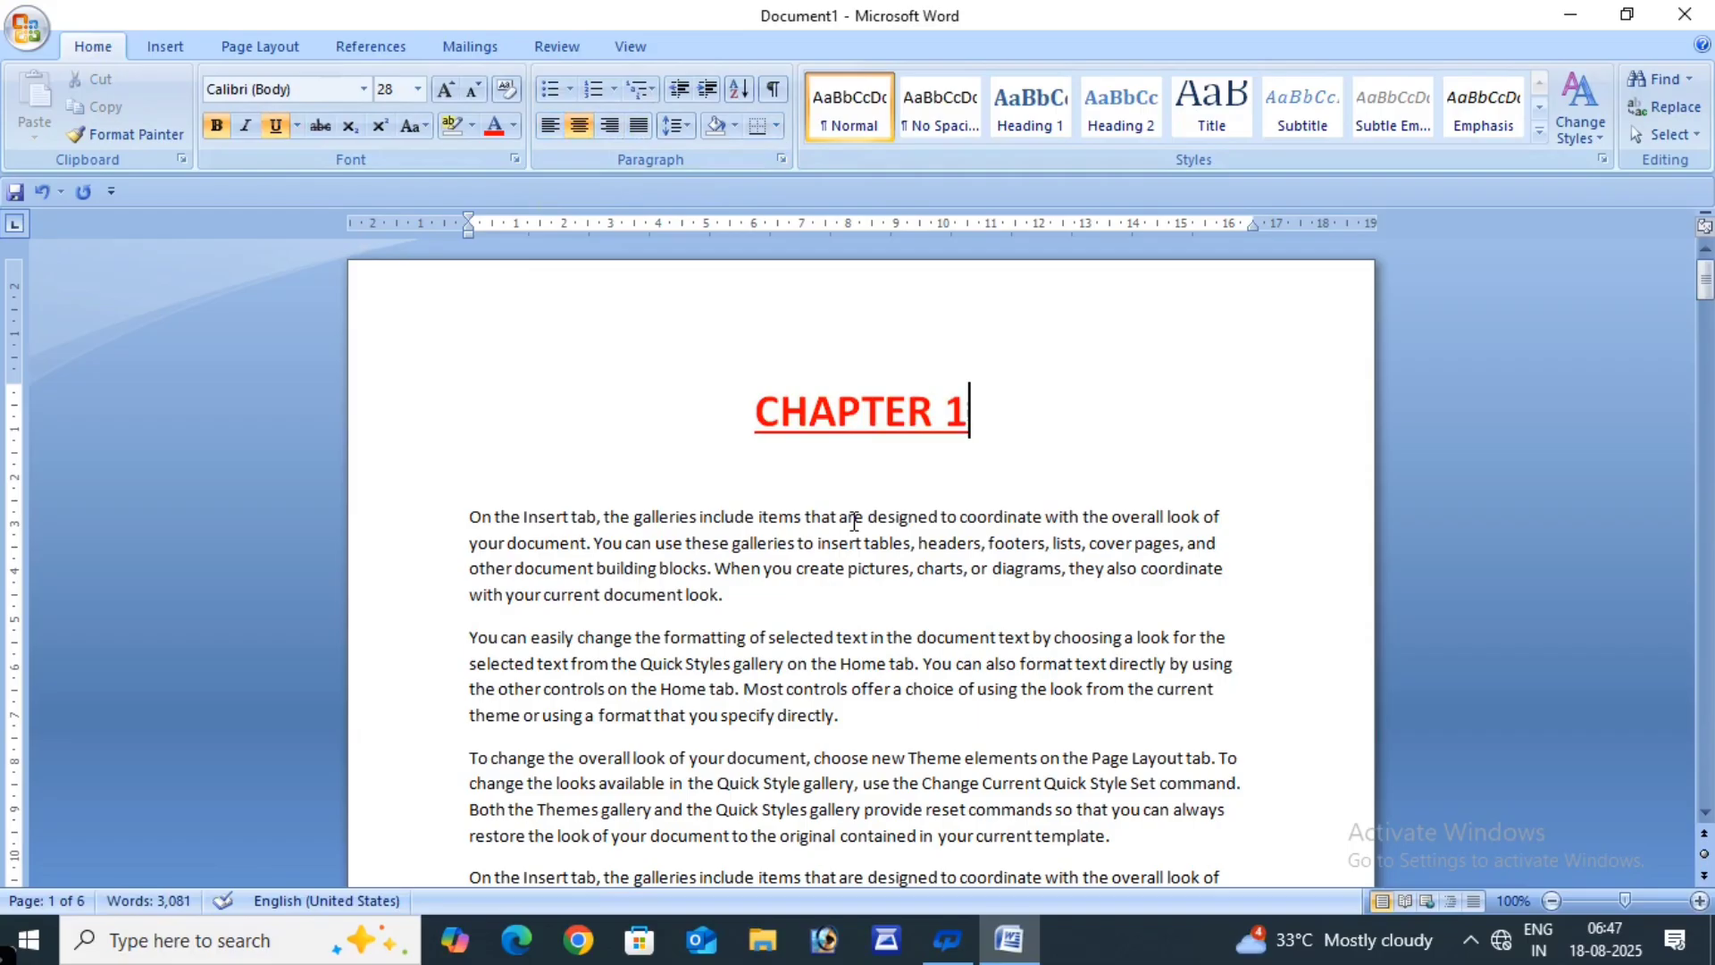
scroll(900, 516, down, 8)
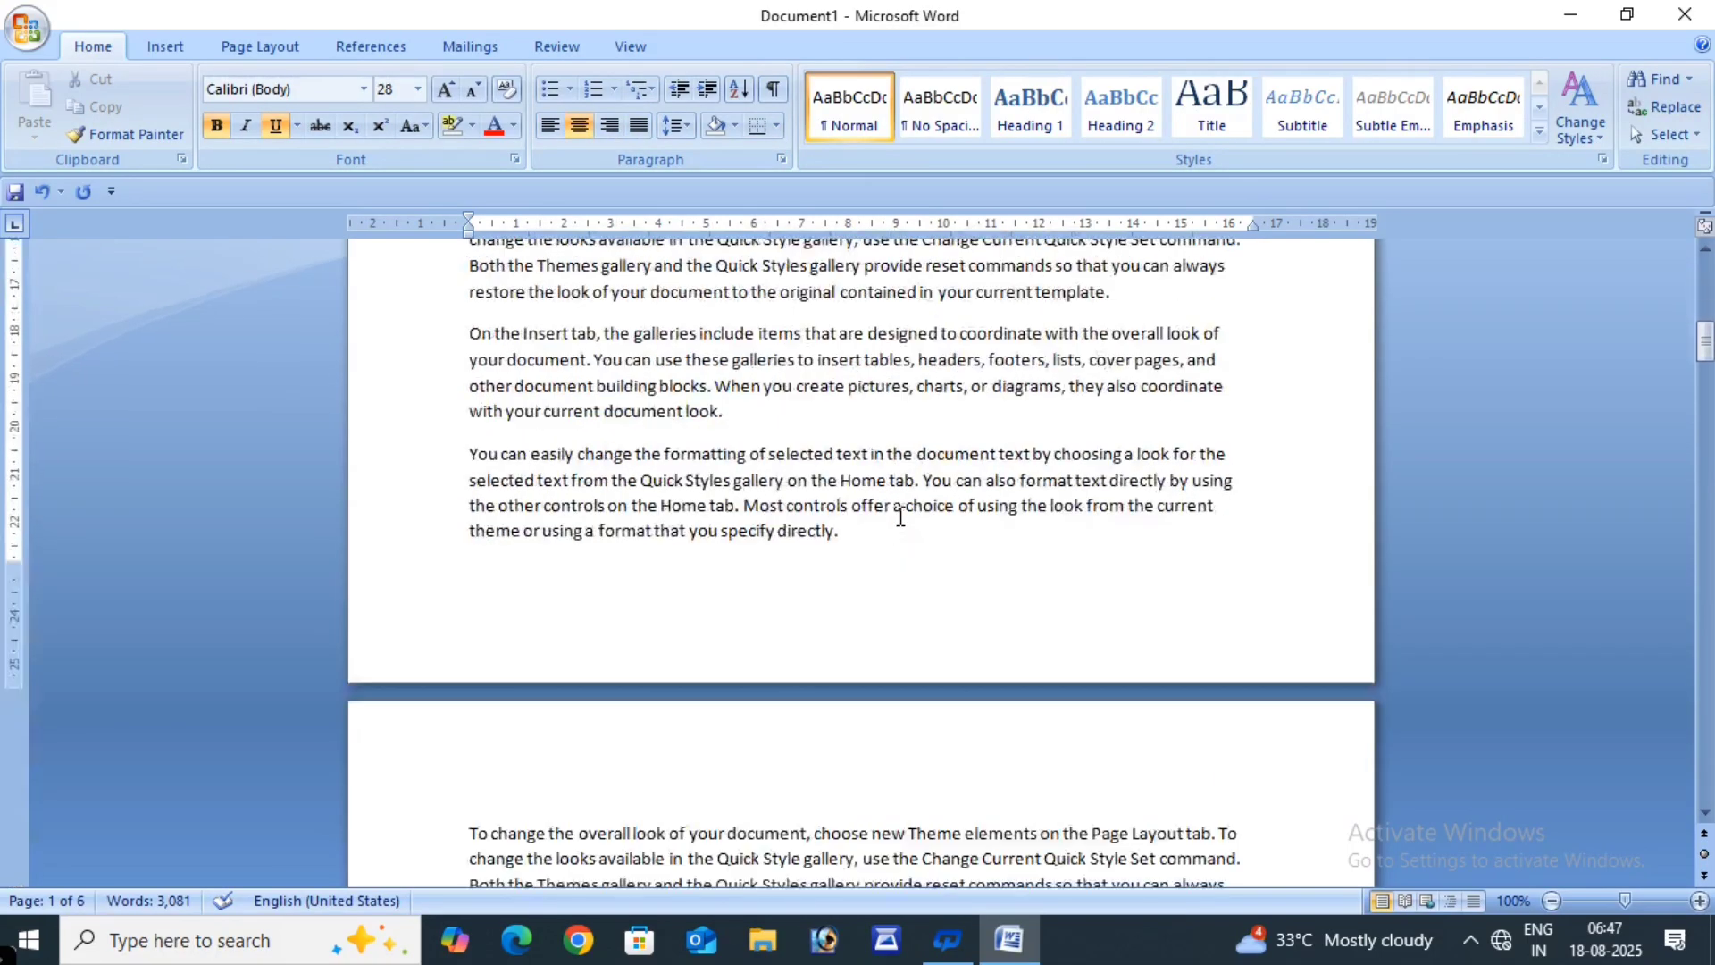
scroll(900, 516, down, 5)
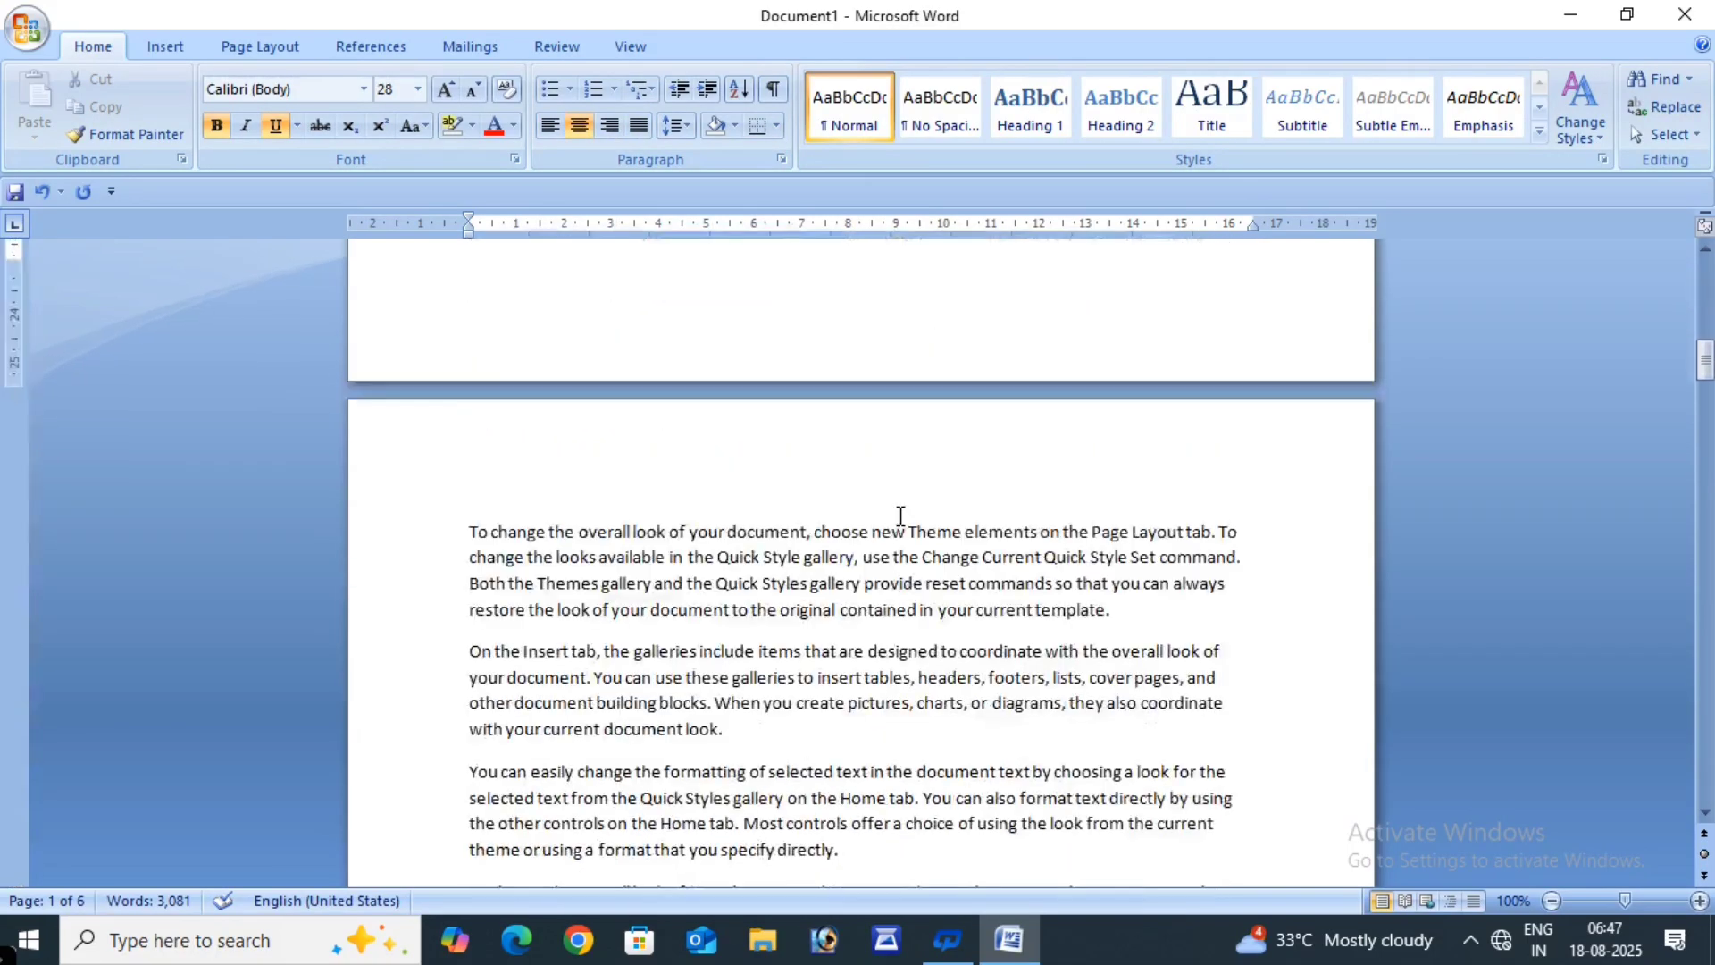
- Add a 'CHAPTER 2' line above page 2's first paragraph and select it
click(466, 527)
key(Return)
key(Return)
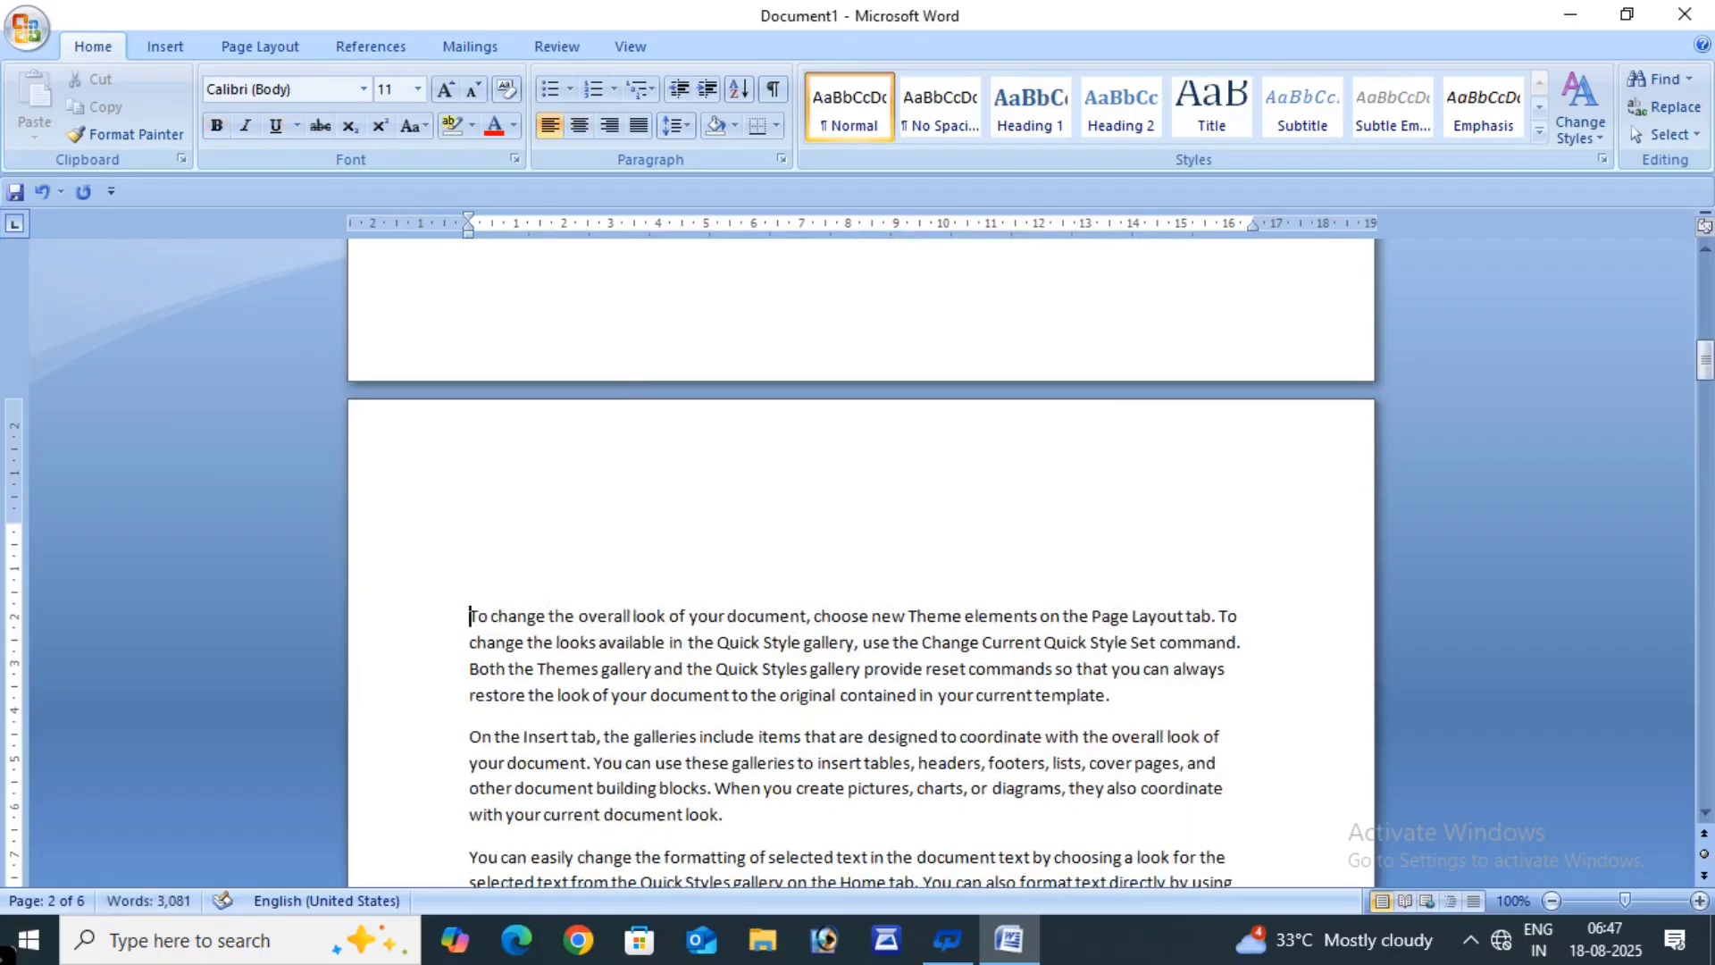
click(518, 523)
text(CHAPTER 2)
drag(467, 534, 564, 545)
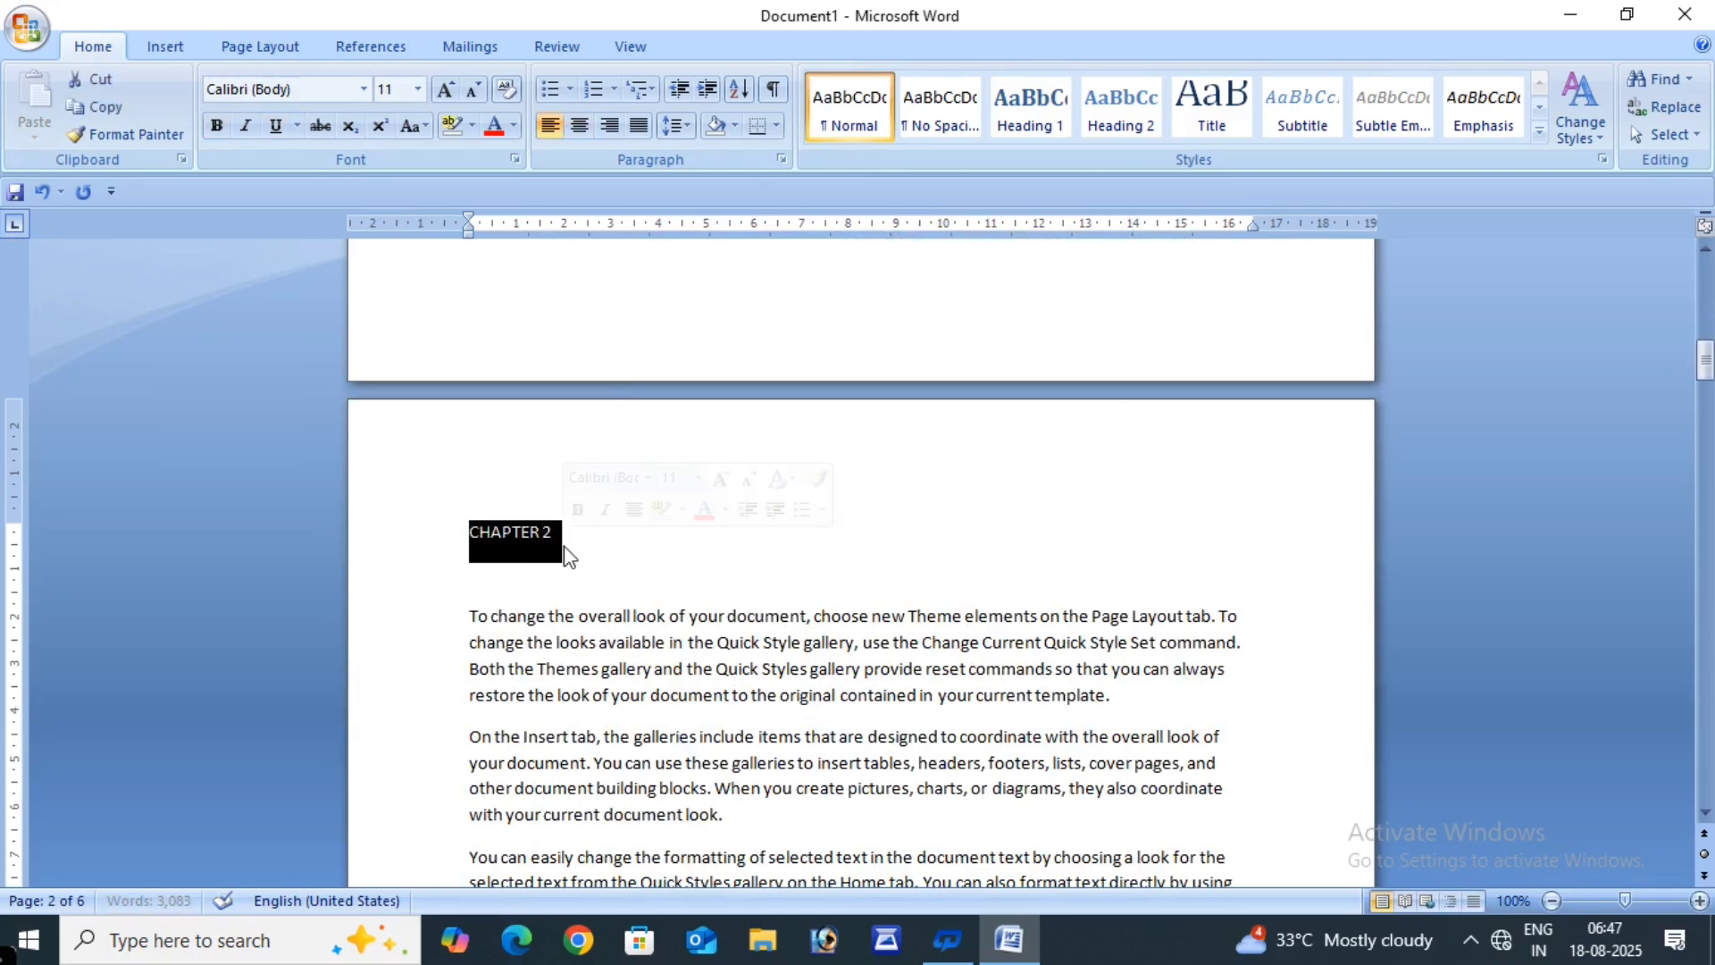
- Make CHAPTER 2 centred, bold, 24 pt and green, then go to page 3's first paragraph
click(581, 123)
click(444, 88)
click(444, 88)
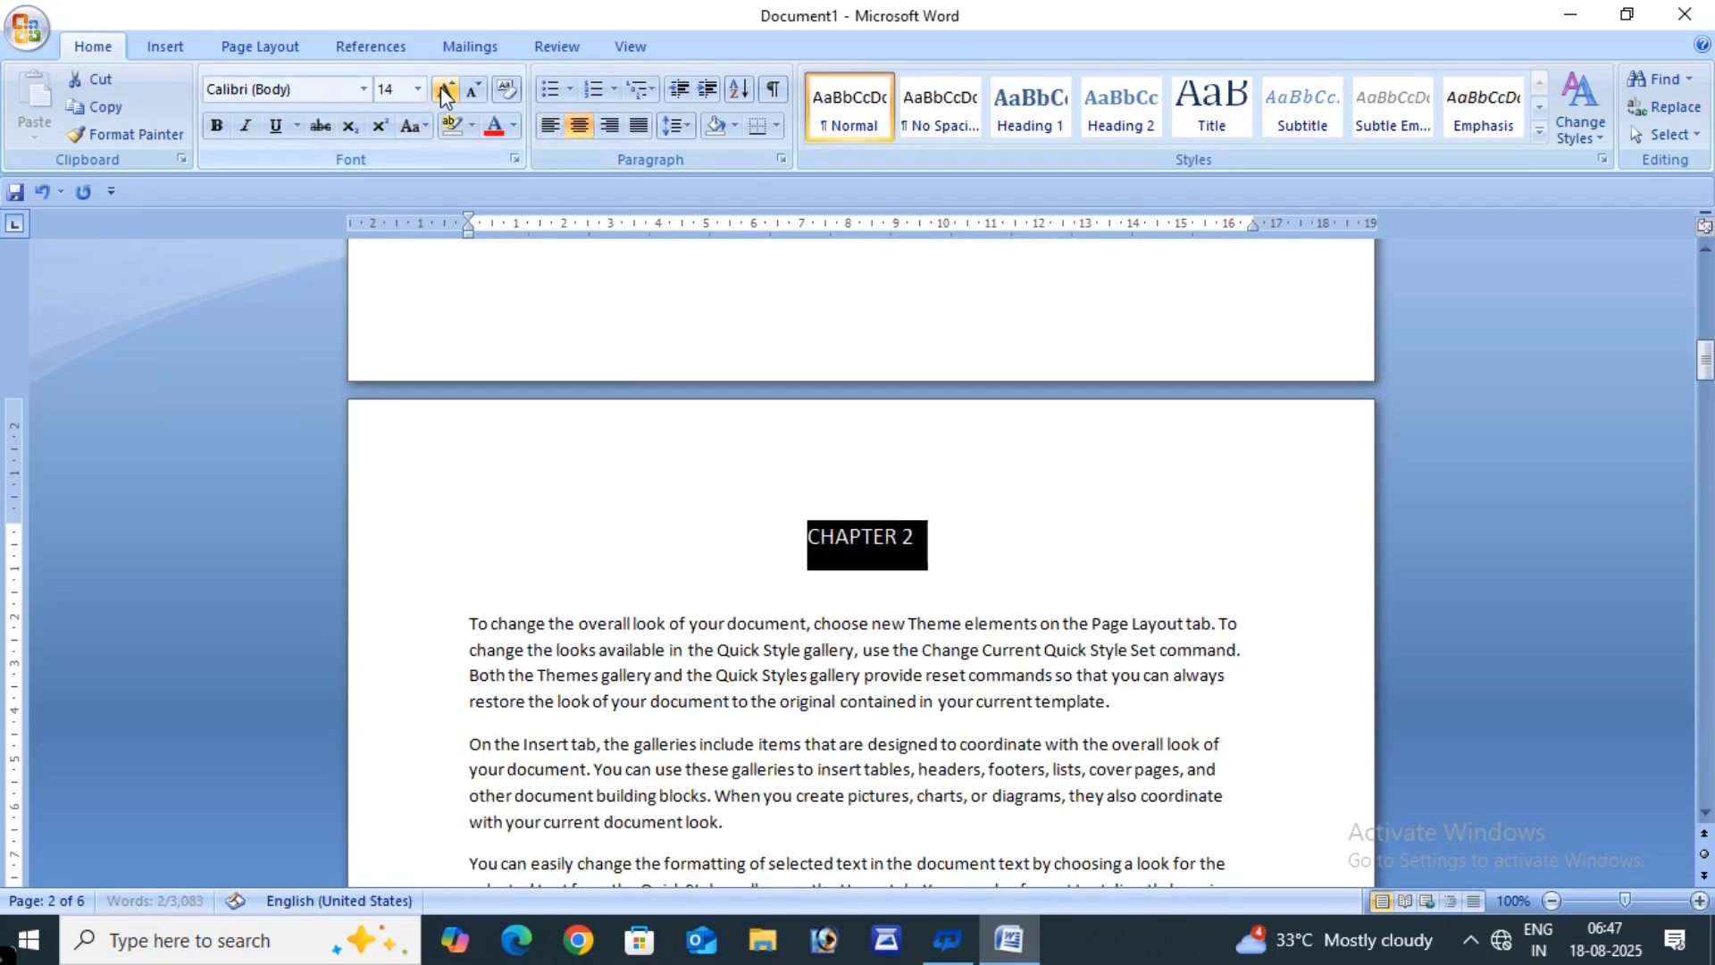
click(444, 89)
click(444, 88)
click(444, 88)
click(444, 88)
click(444, 89)
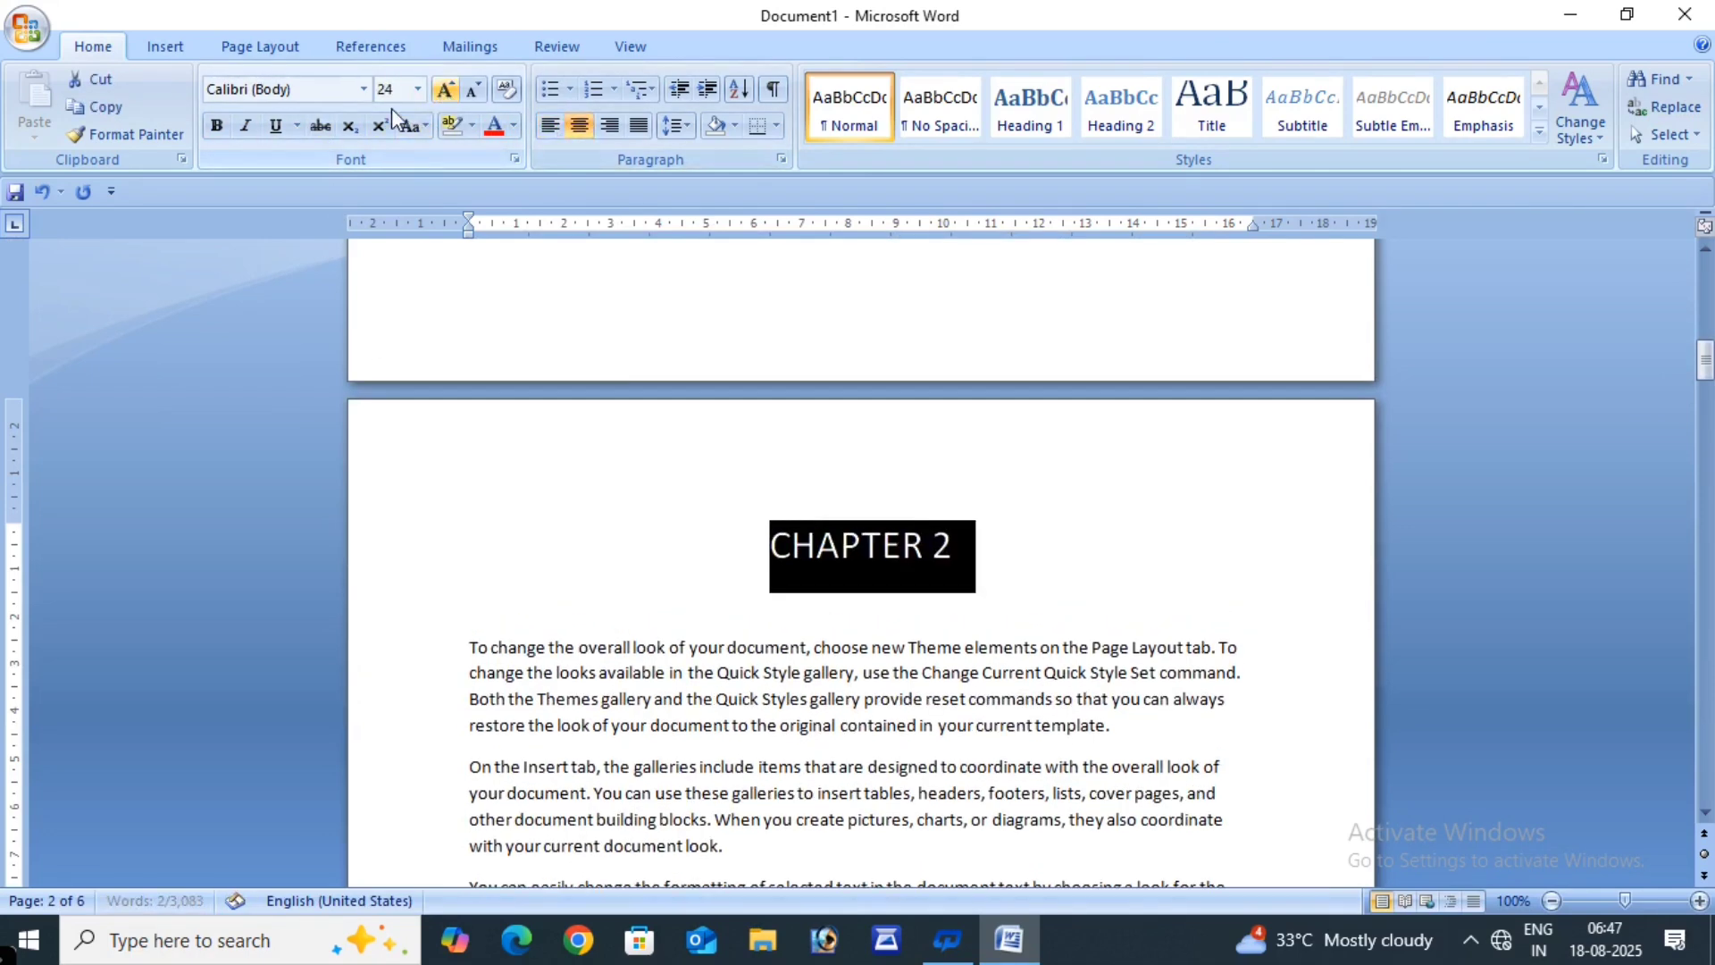
click(220, 126)
click(514, 126)
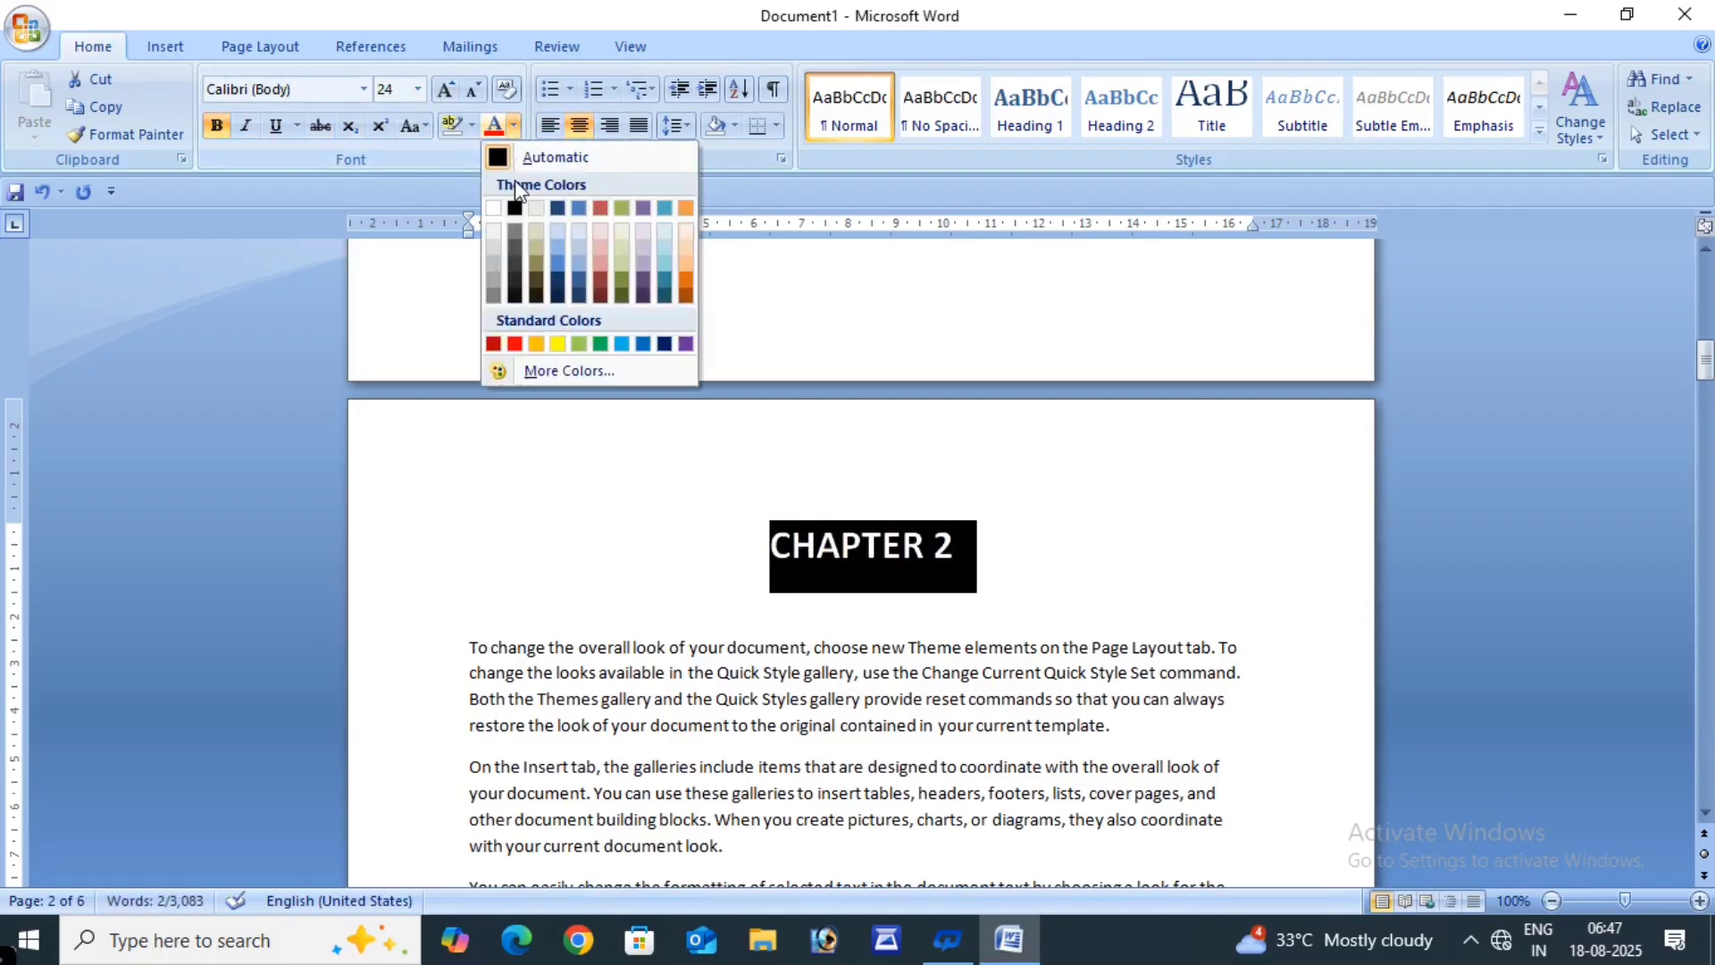
click(600, 347)
click(1078, 597)
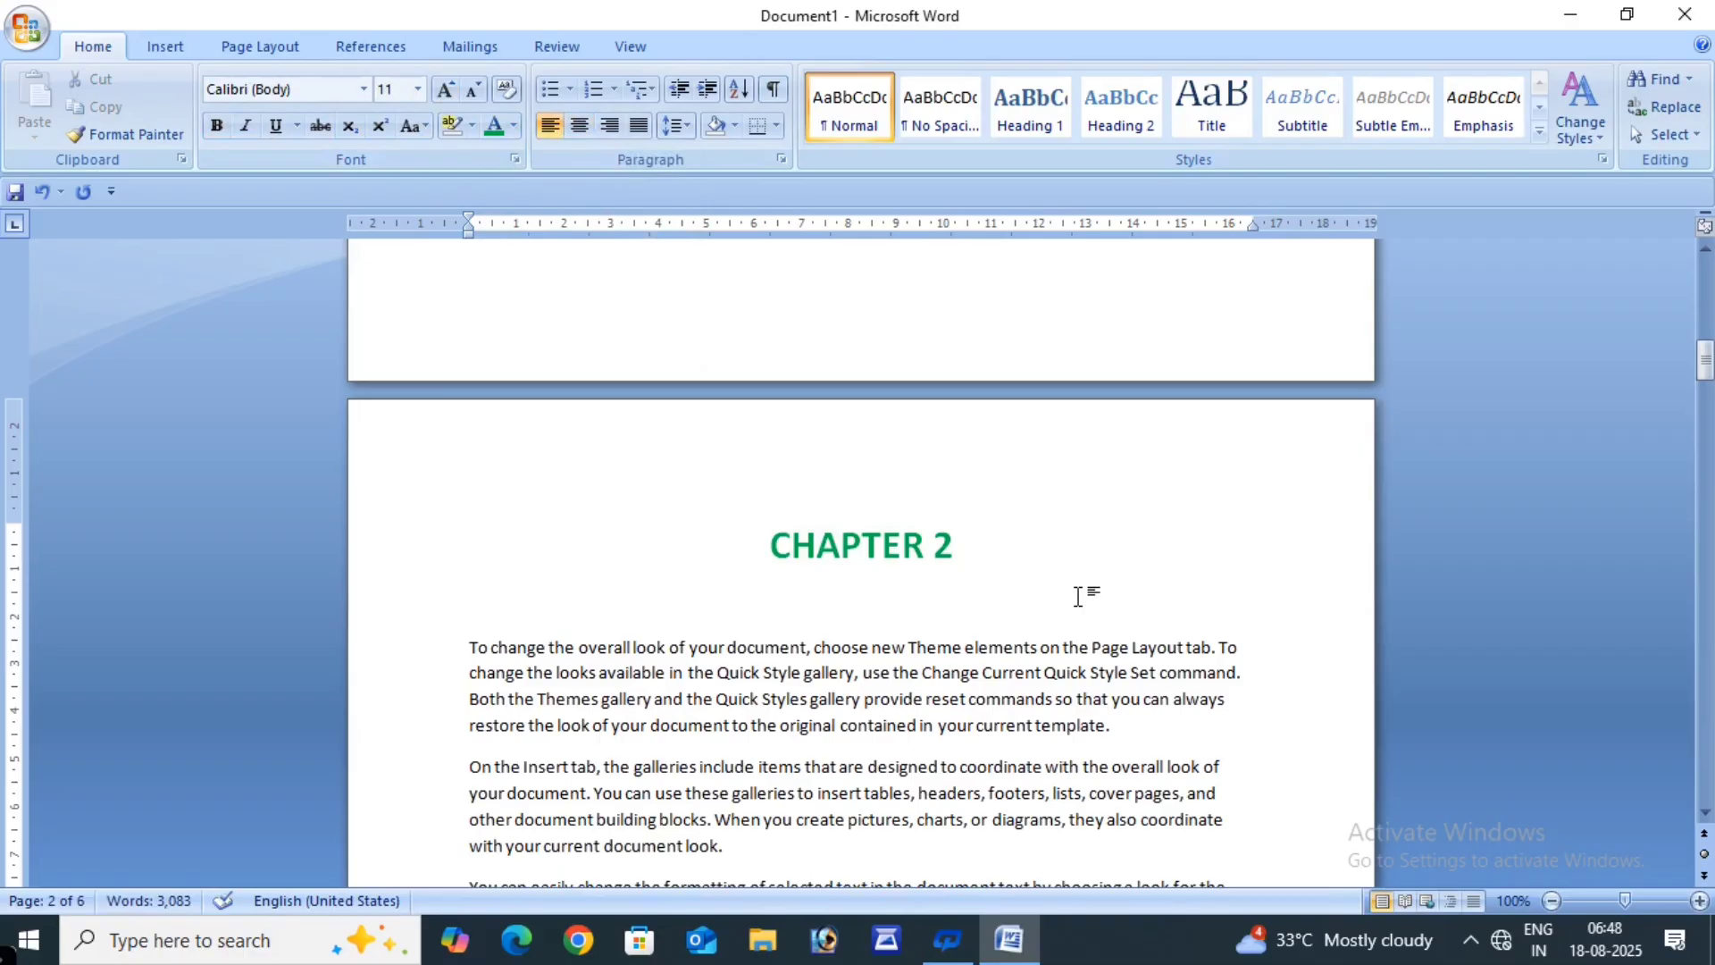
scroll(930, 597, down, 6)
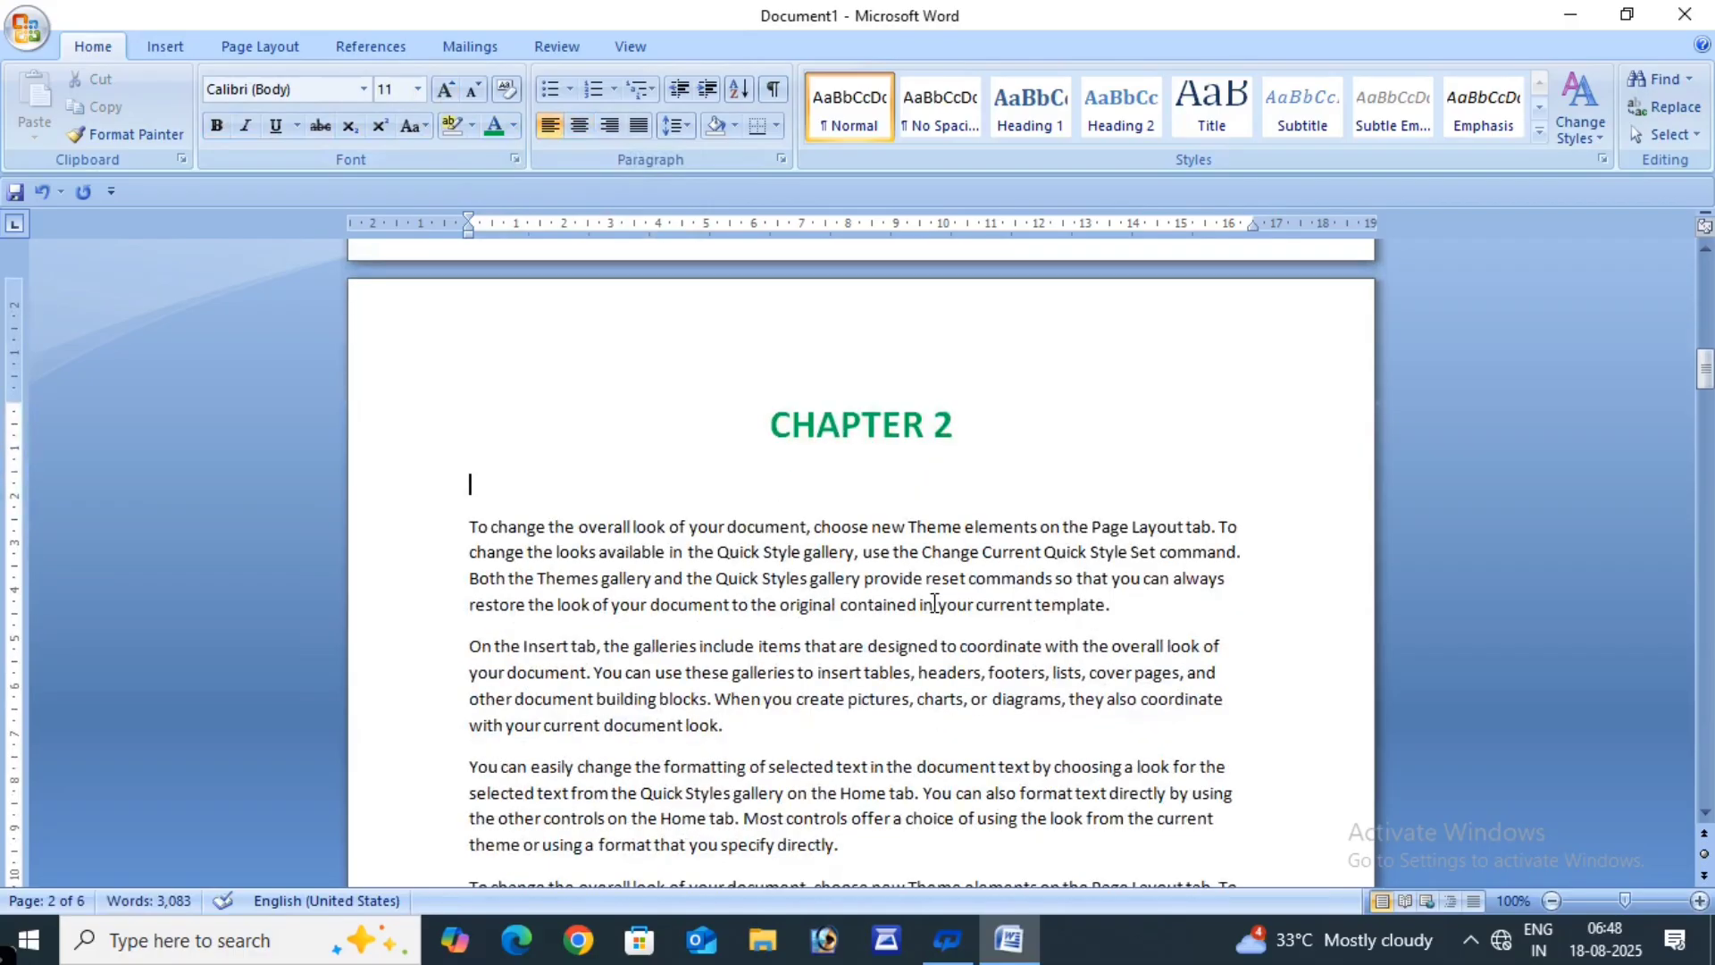
scroll(933, 604, down, 7)
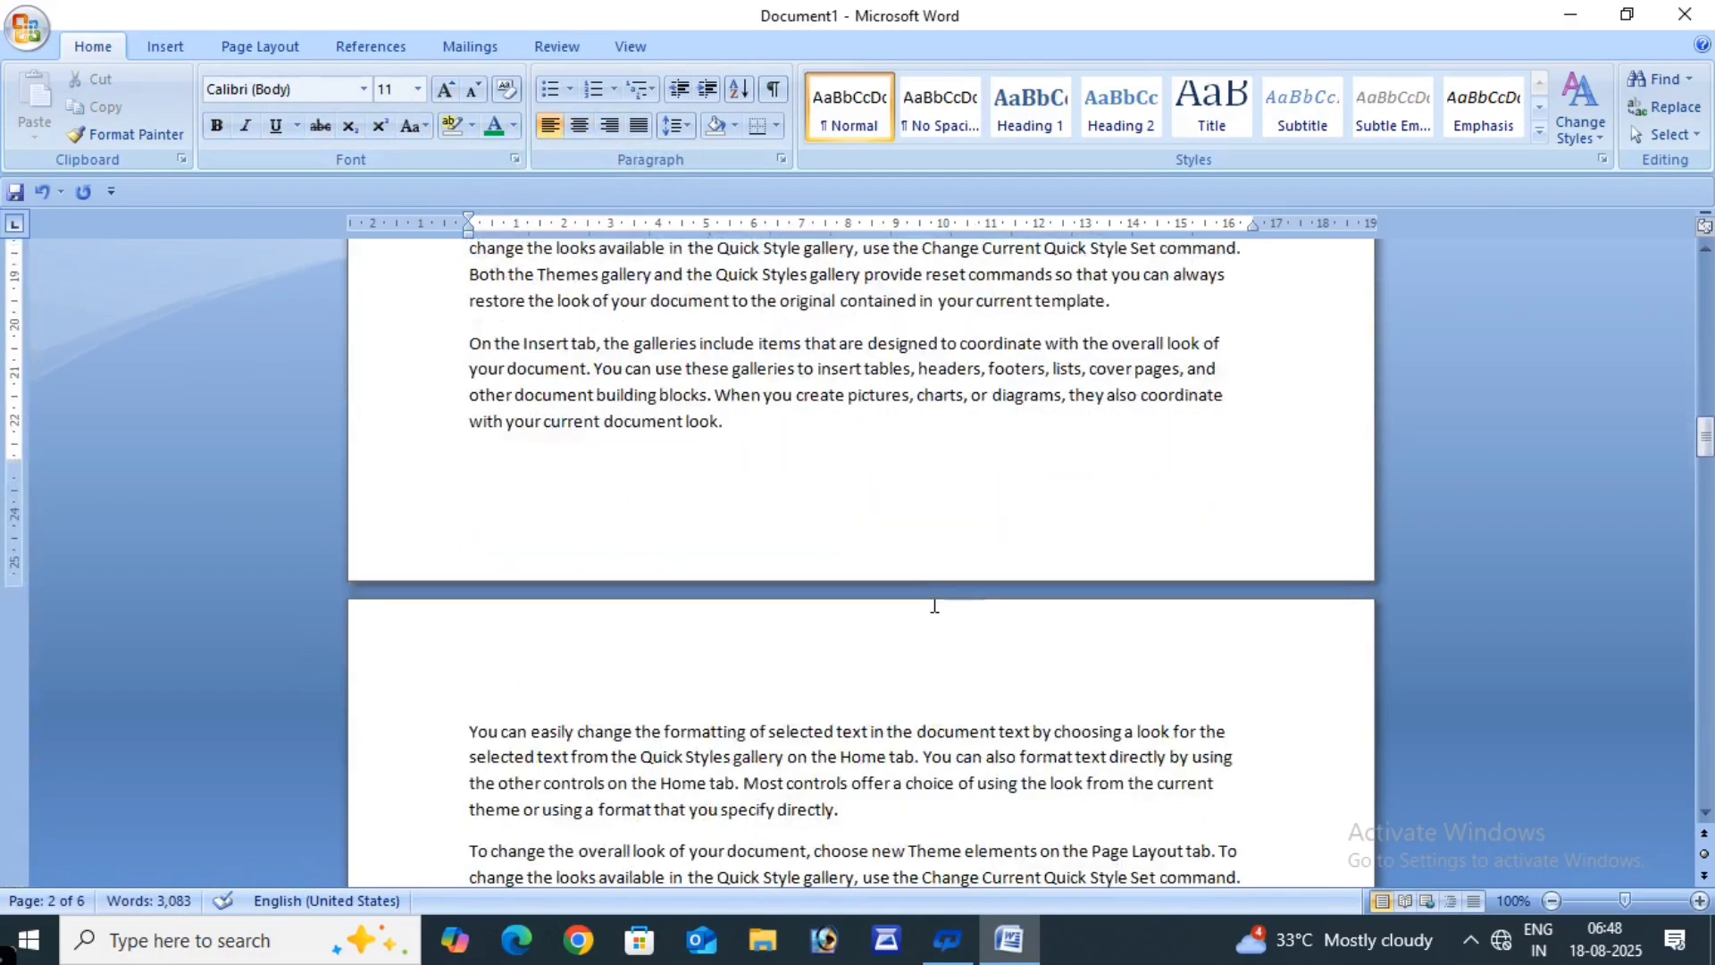
click(463, 608)
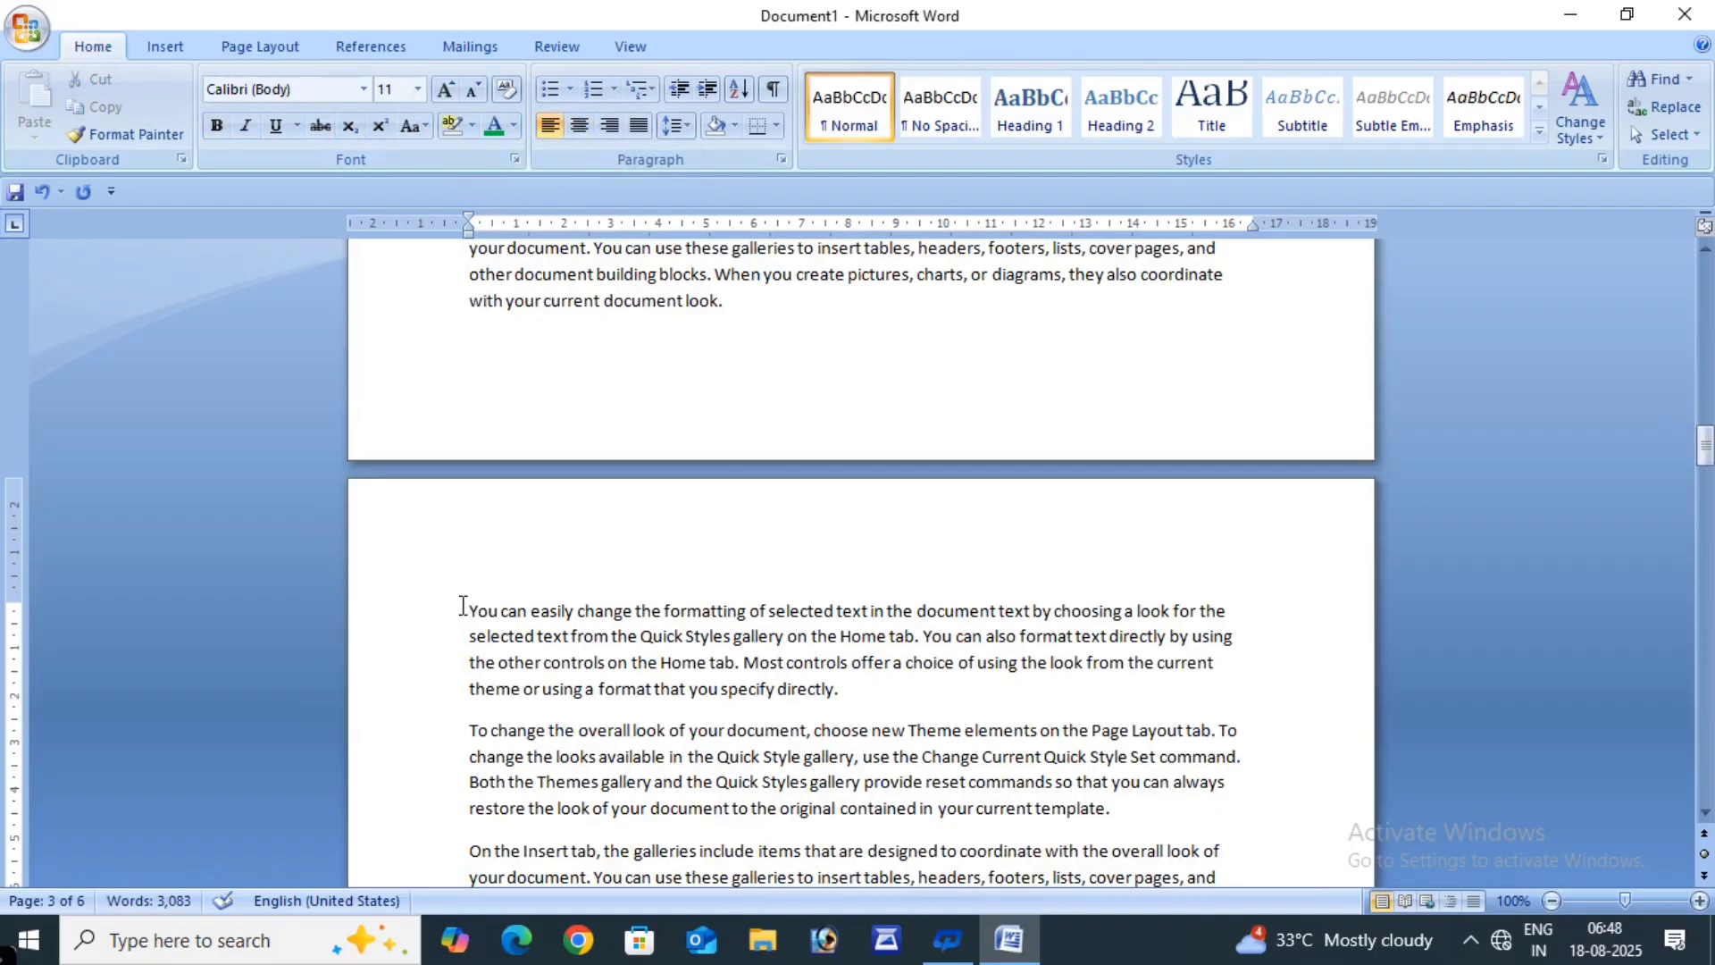
- Add a 'CHAPTER 3' line above page 3's first paragraph and select it
key(Return)
key(Return)
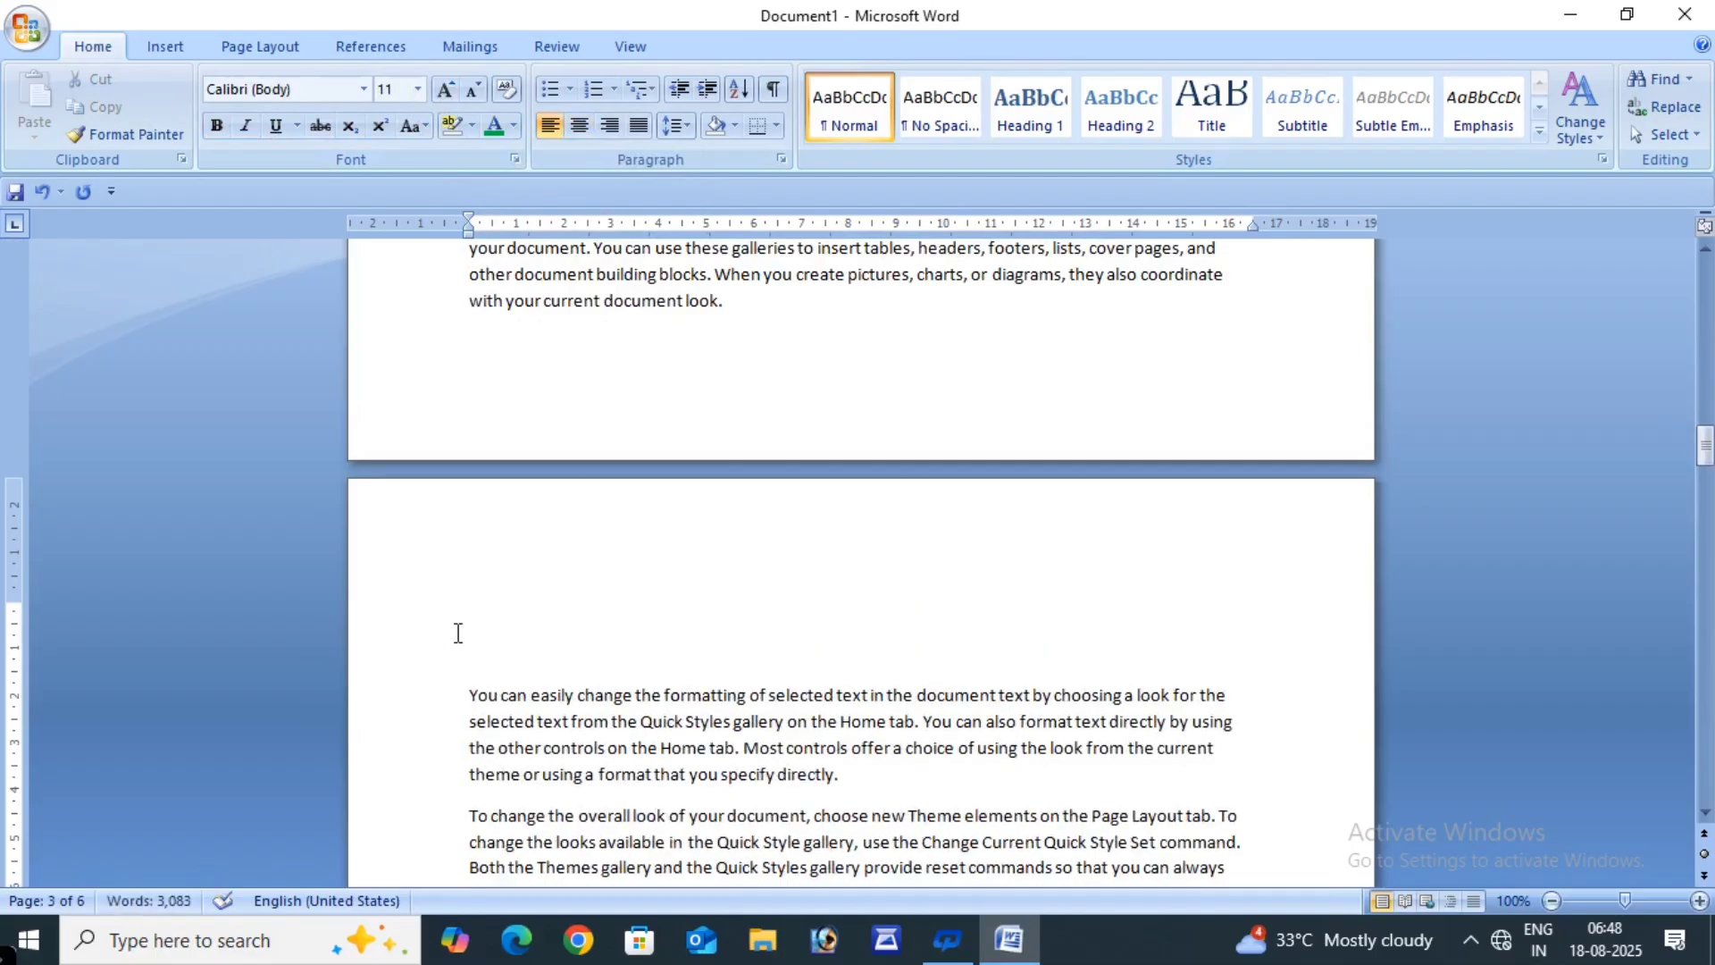
click(504, 615)
text(CHAPTER 3)
drag(466, 613, 645, 625)
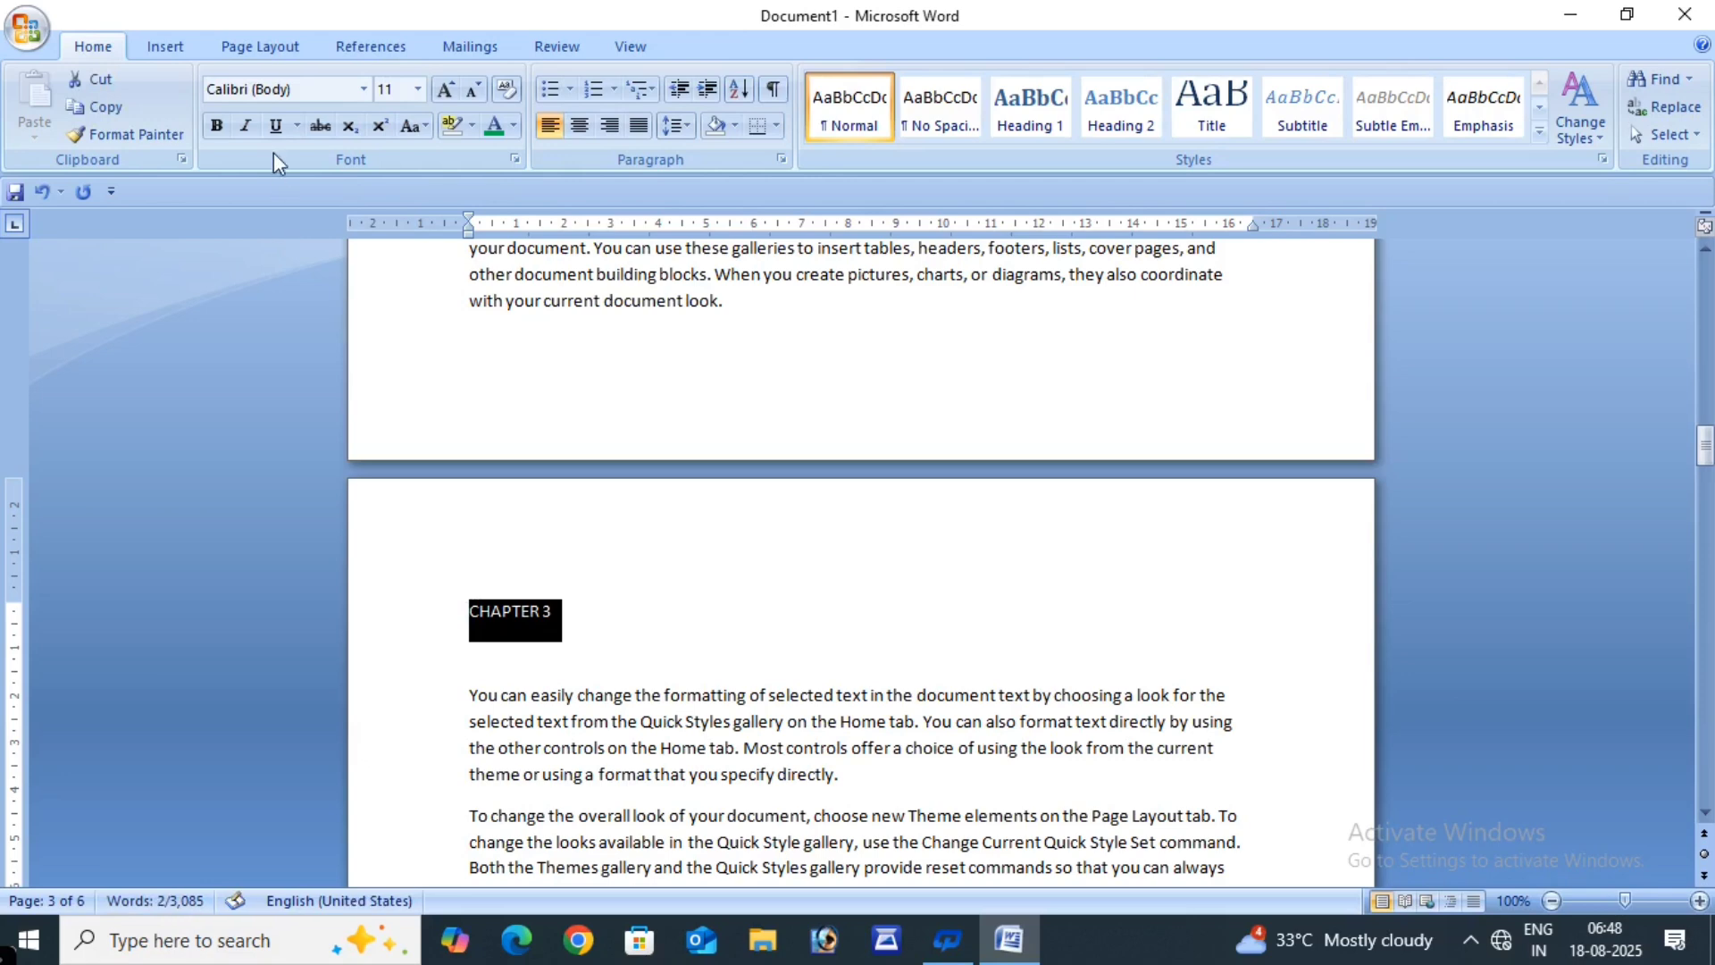
- Make the CHAPTER 3 heading bold and grow it to 24 pt
click(216, 125)
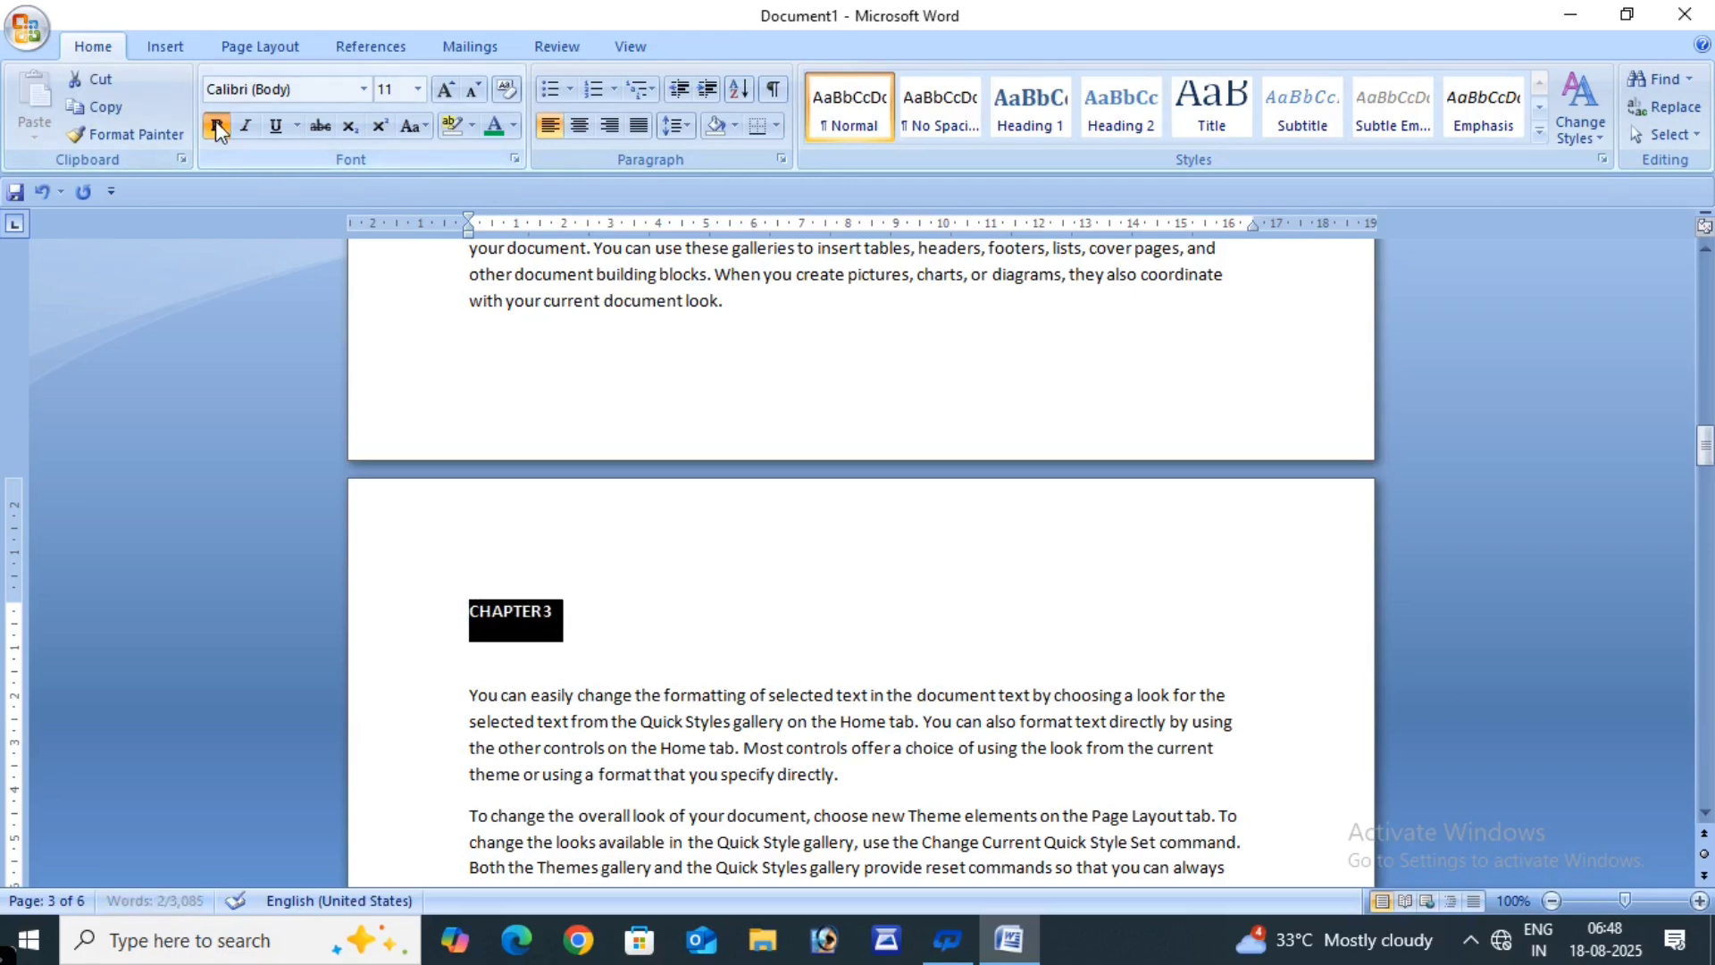
click(446, 90)
click(445, 90)
click(445, 90)
click(446, 91)
click(446, 91)
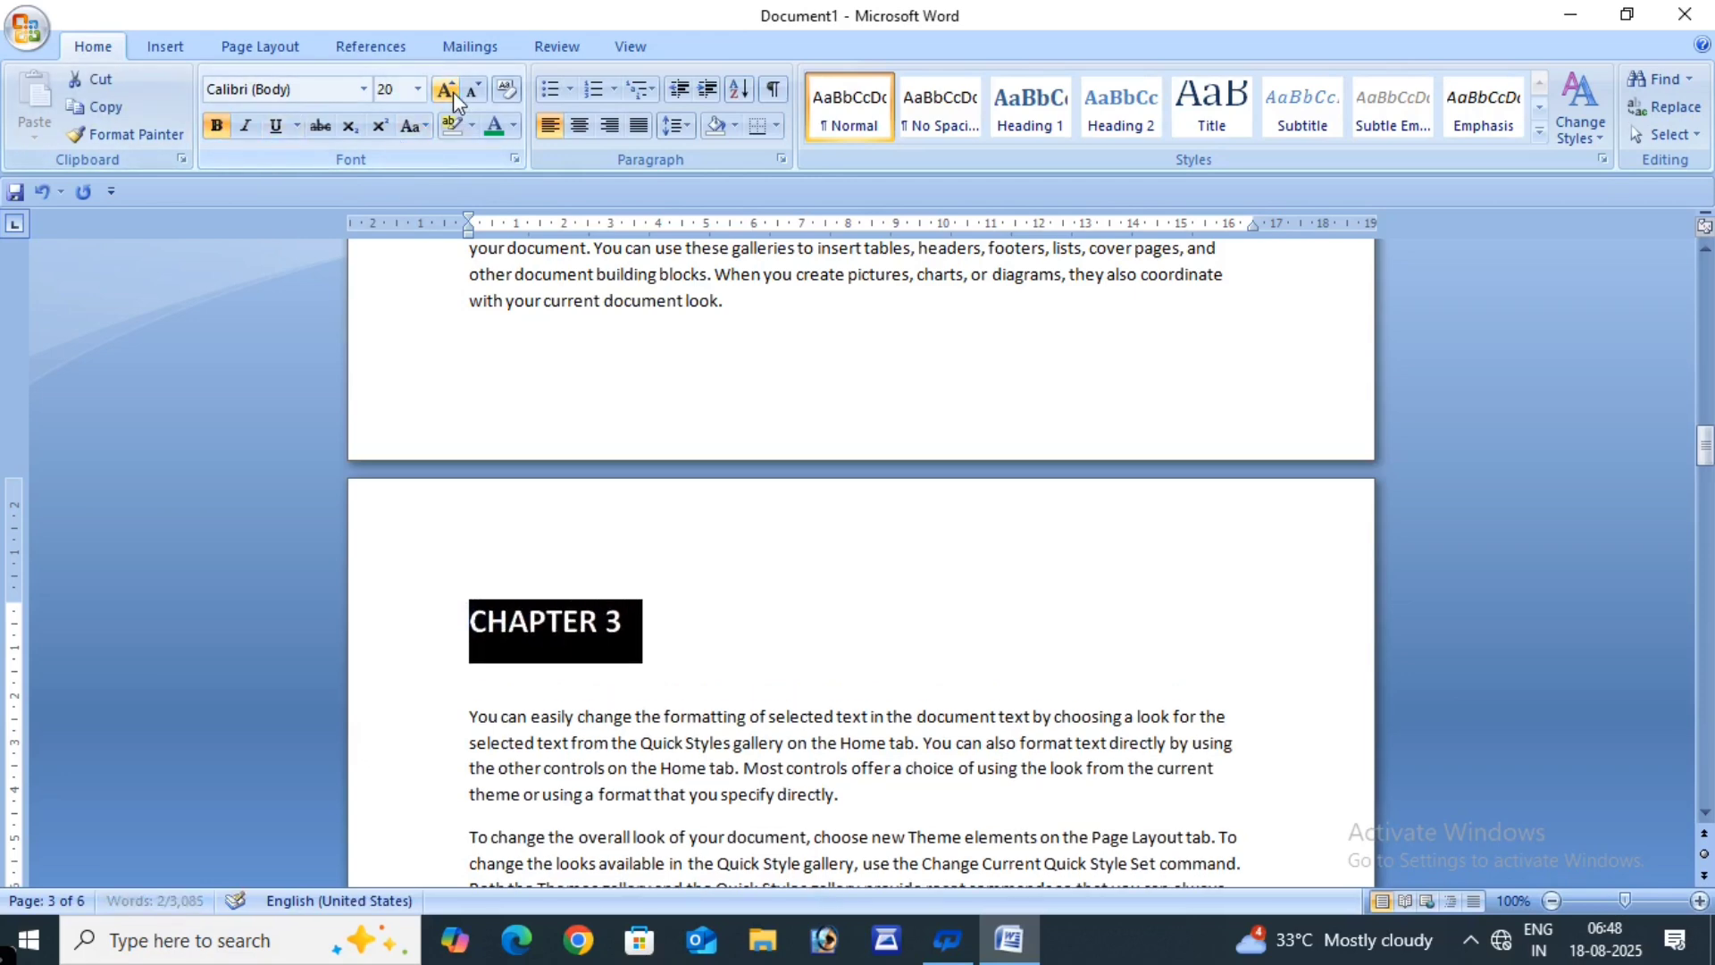
click(446, 90)
click(452, 95)
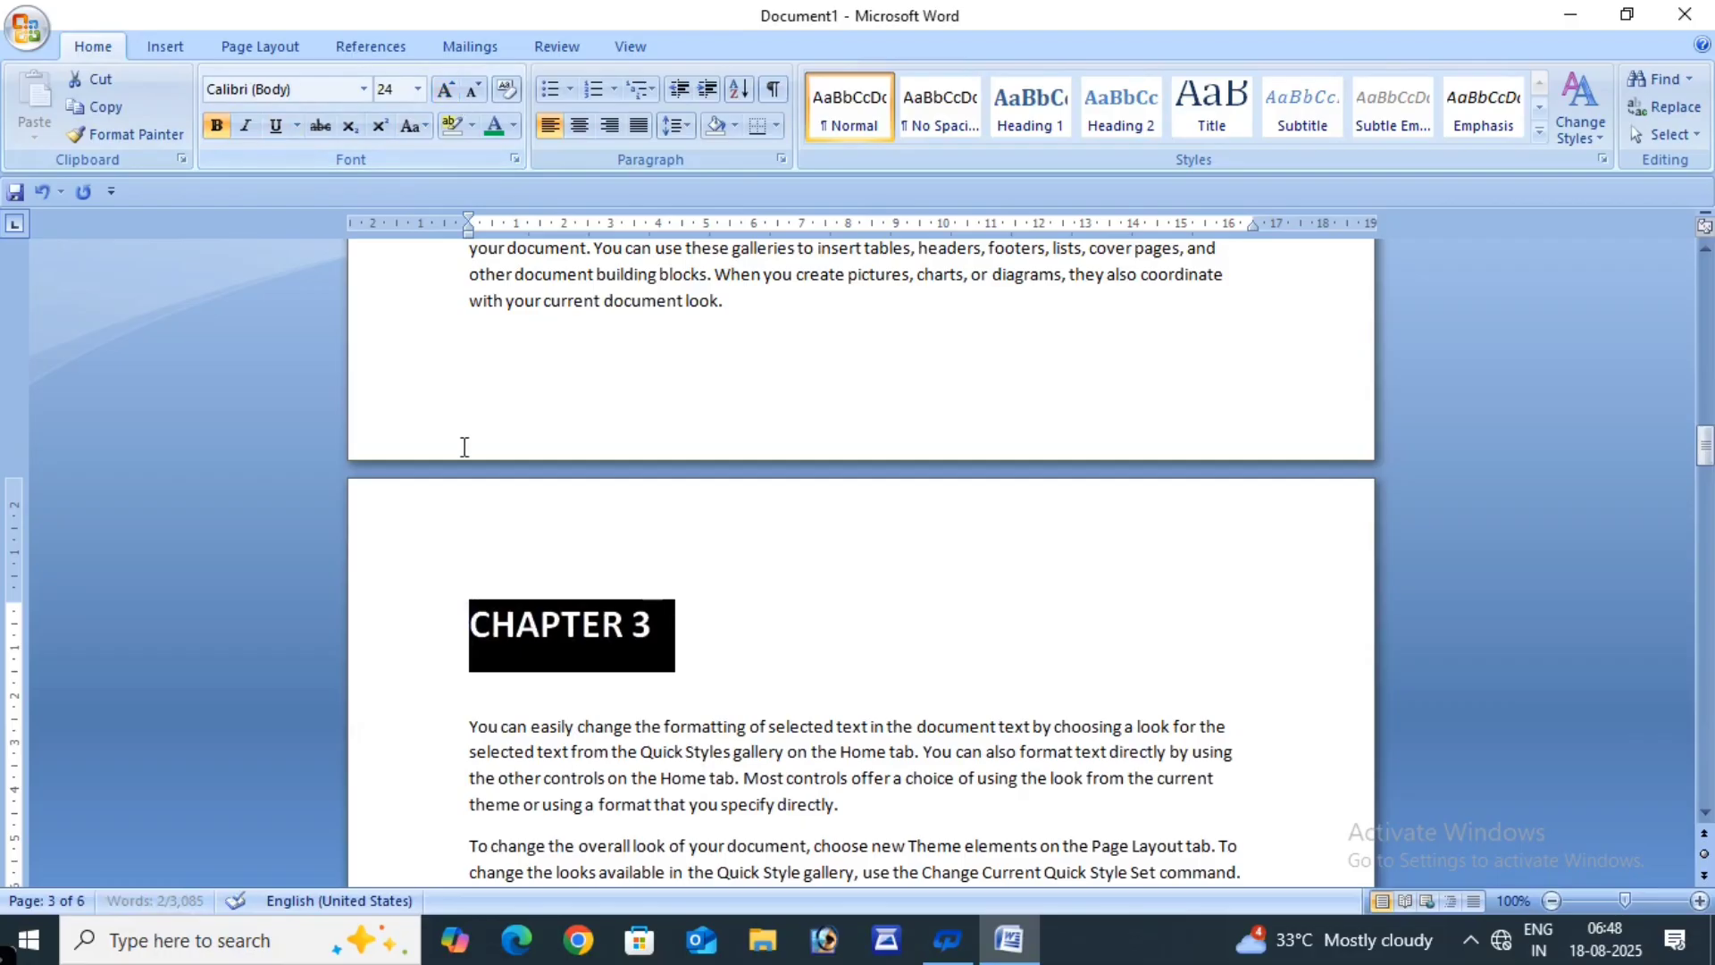
- Centre the CHAPTER 3 heading and colour it light blue
click(579, 125)
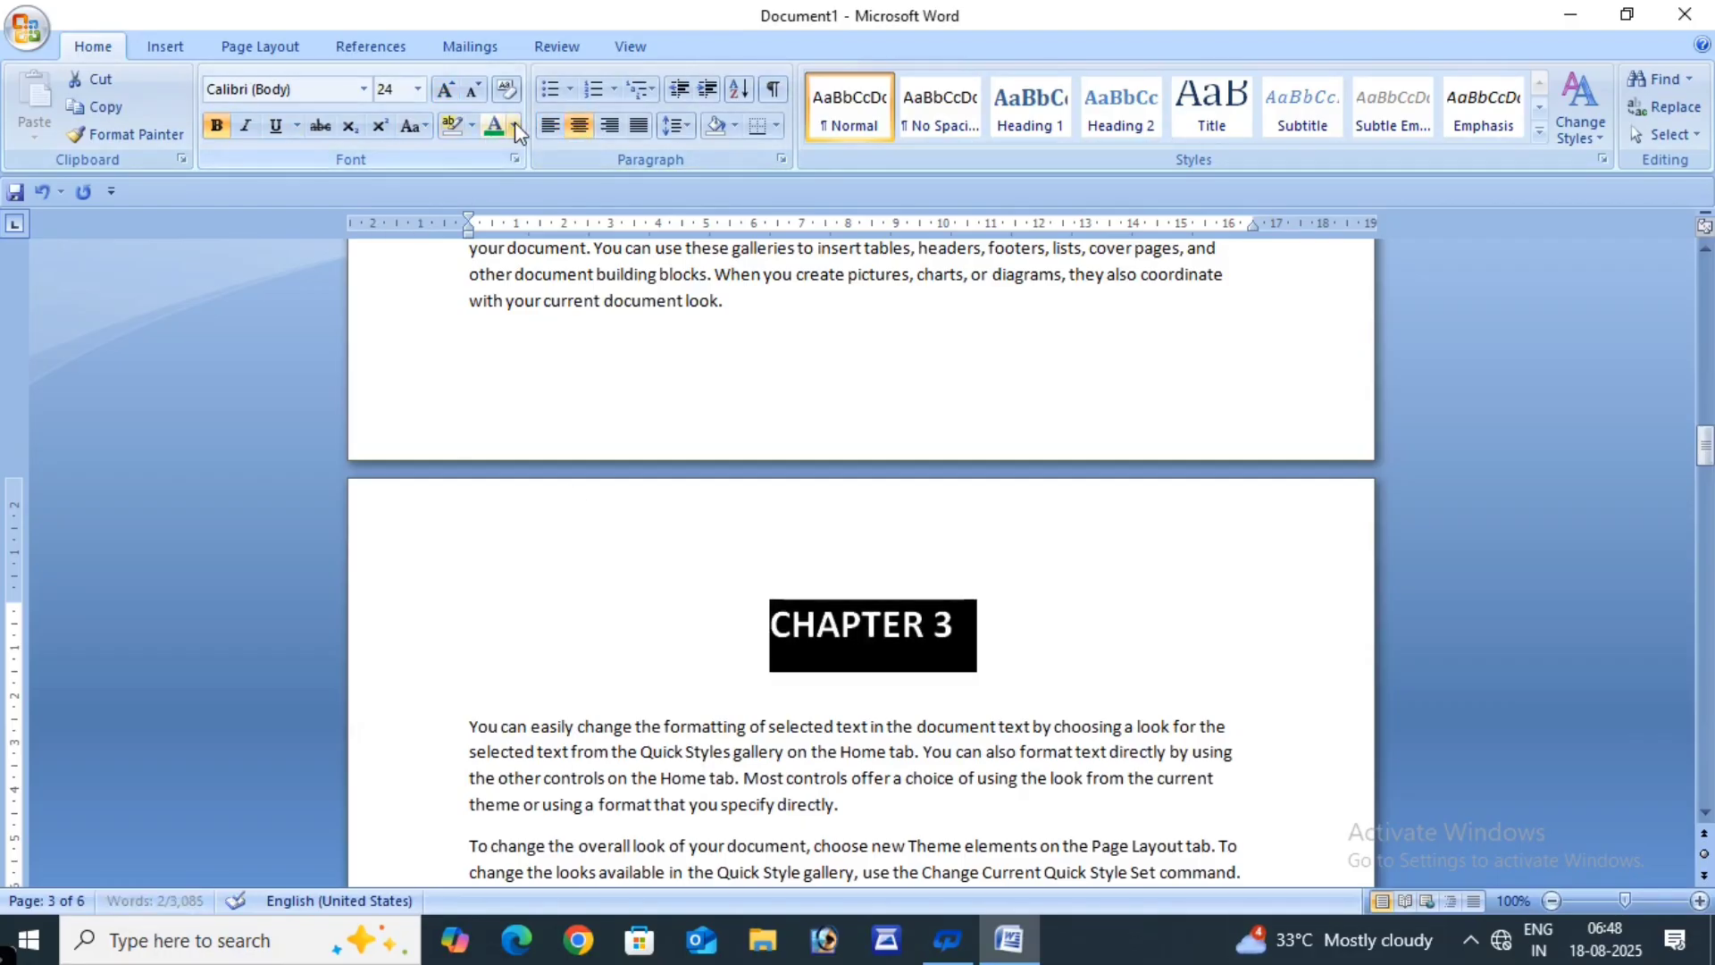
click(514, 125)
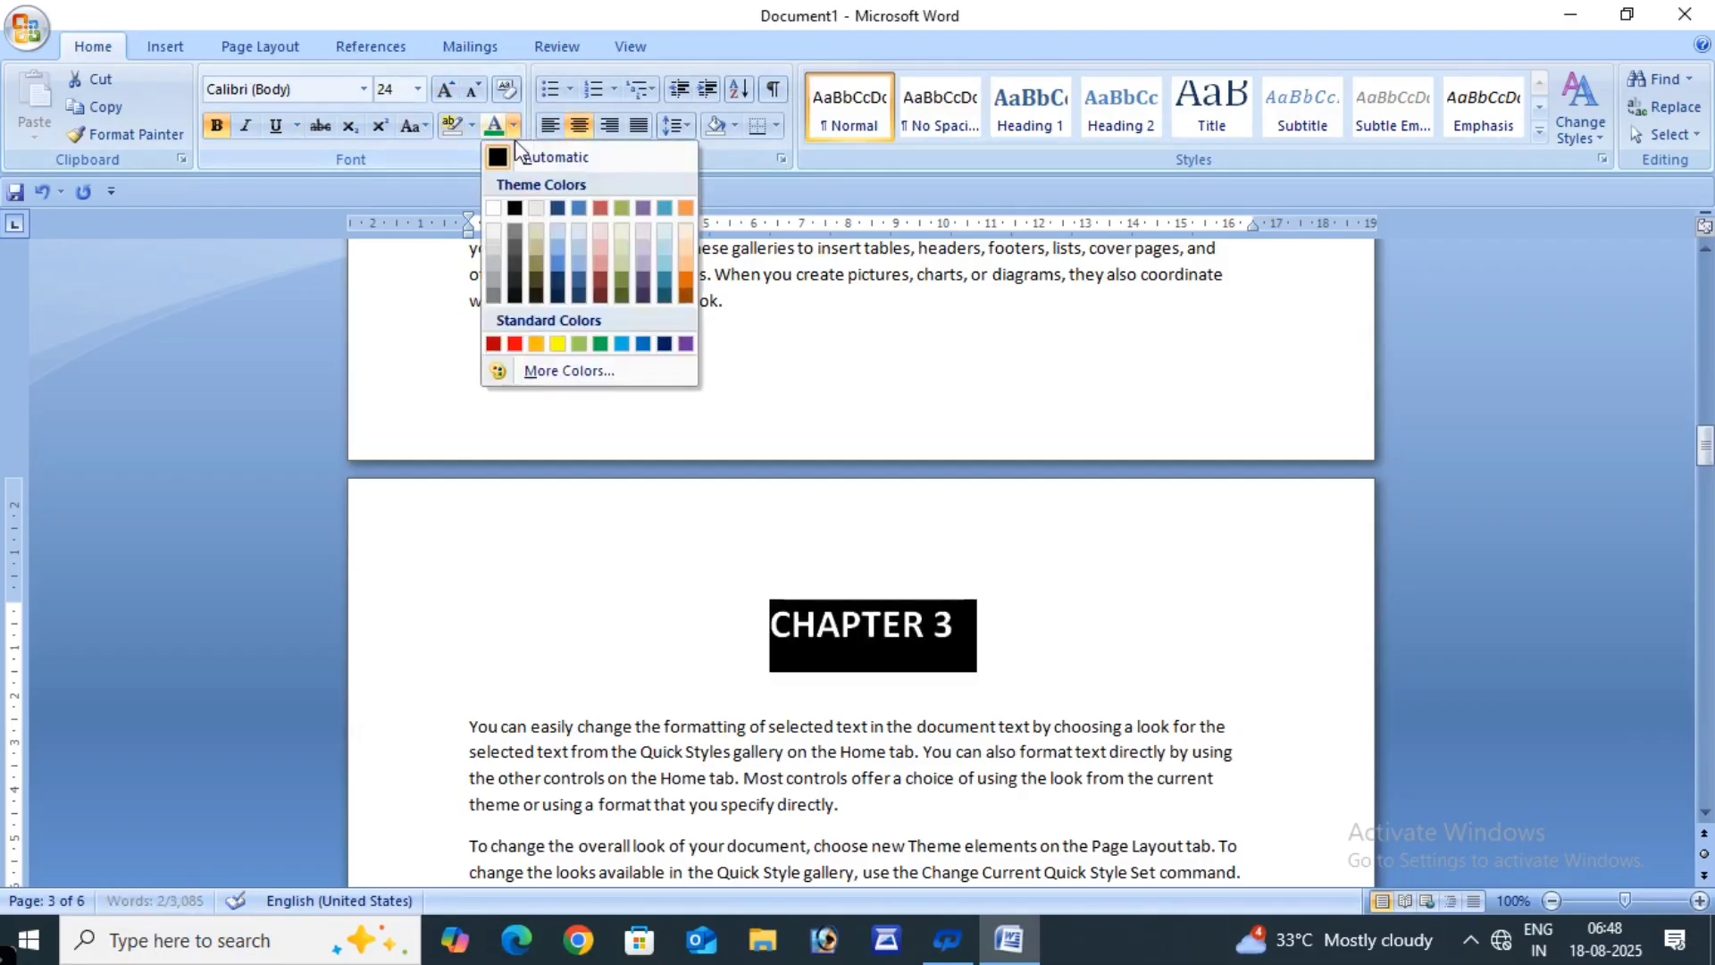
click(621, 347)
click(1119, 668)
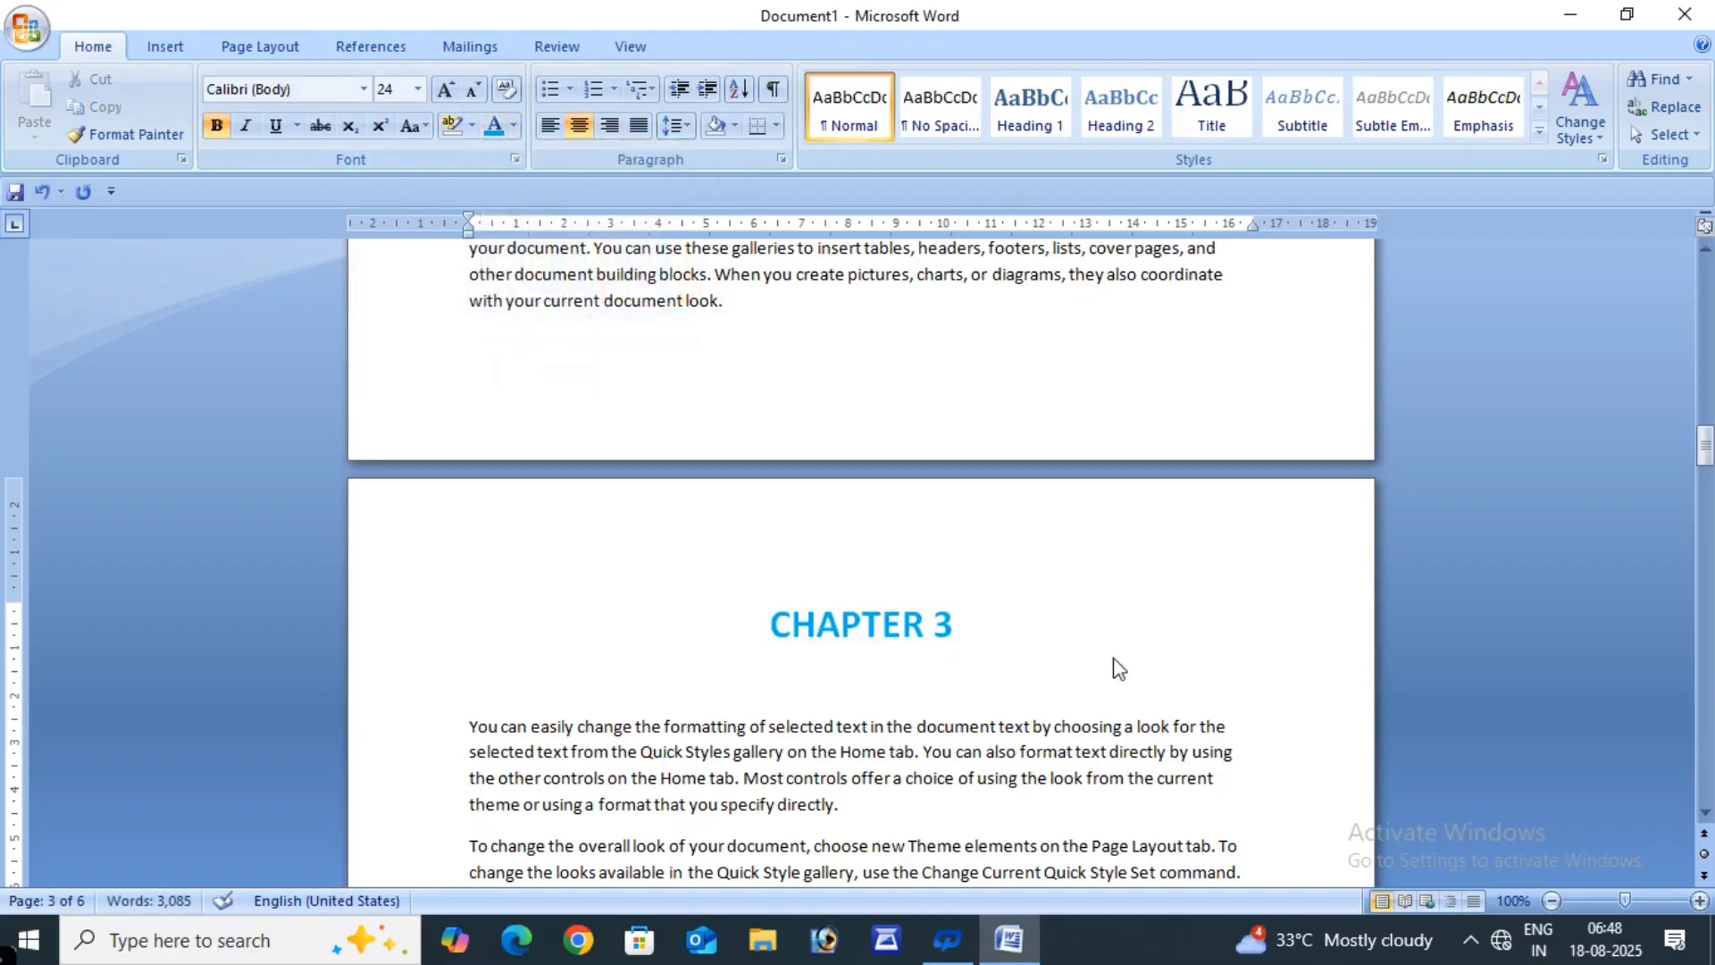
scroll(1120, 668, up, 15)
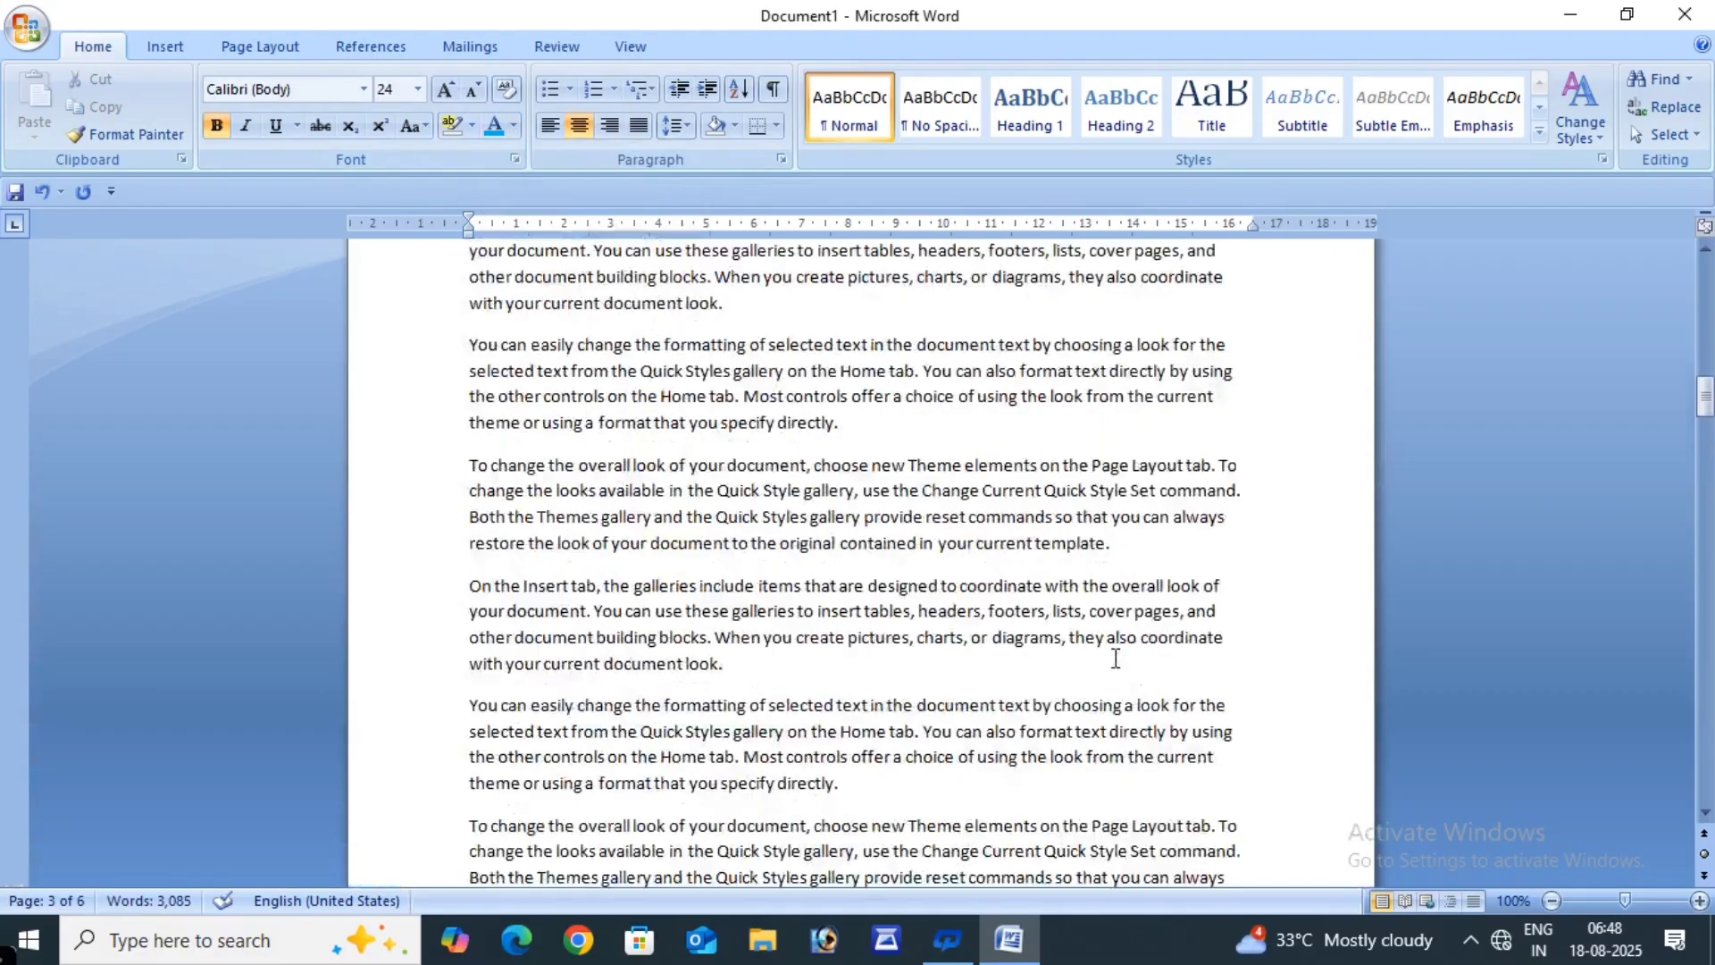
scroll(1116, 658, up, 3)
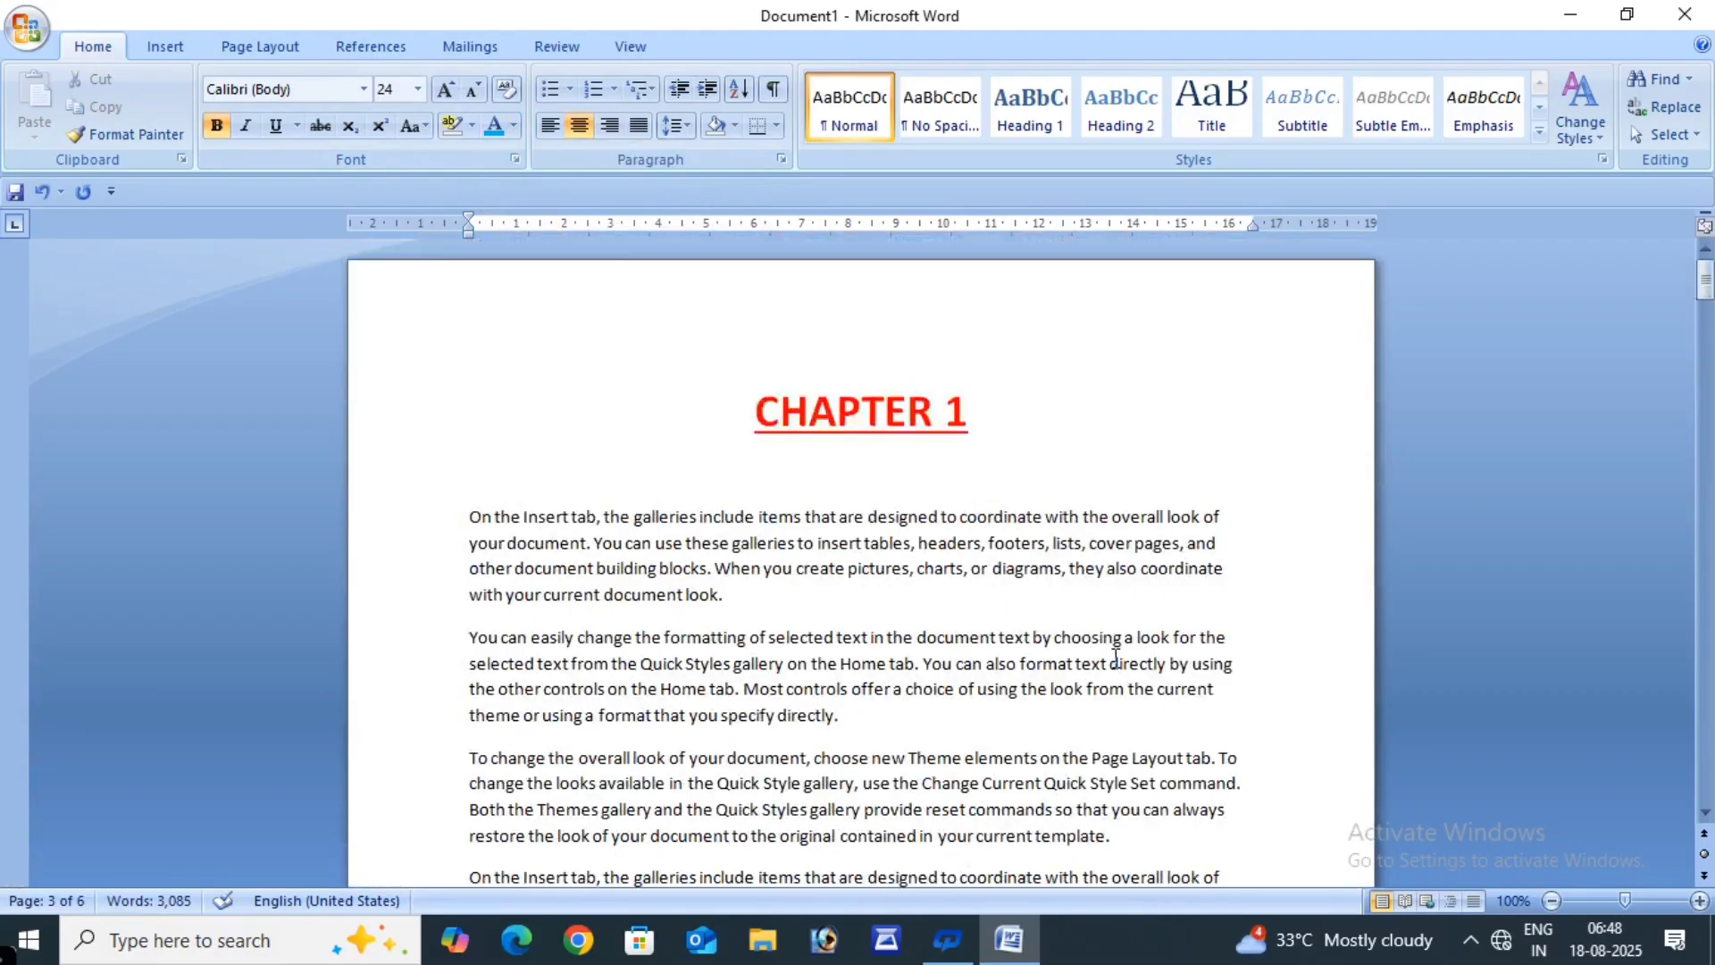
scroll(1115, 670, down, 10)
scroll(1115, 681, down, 20)
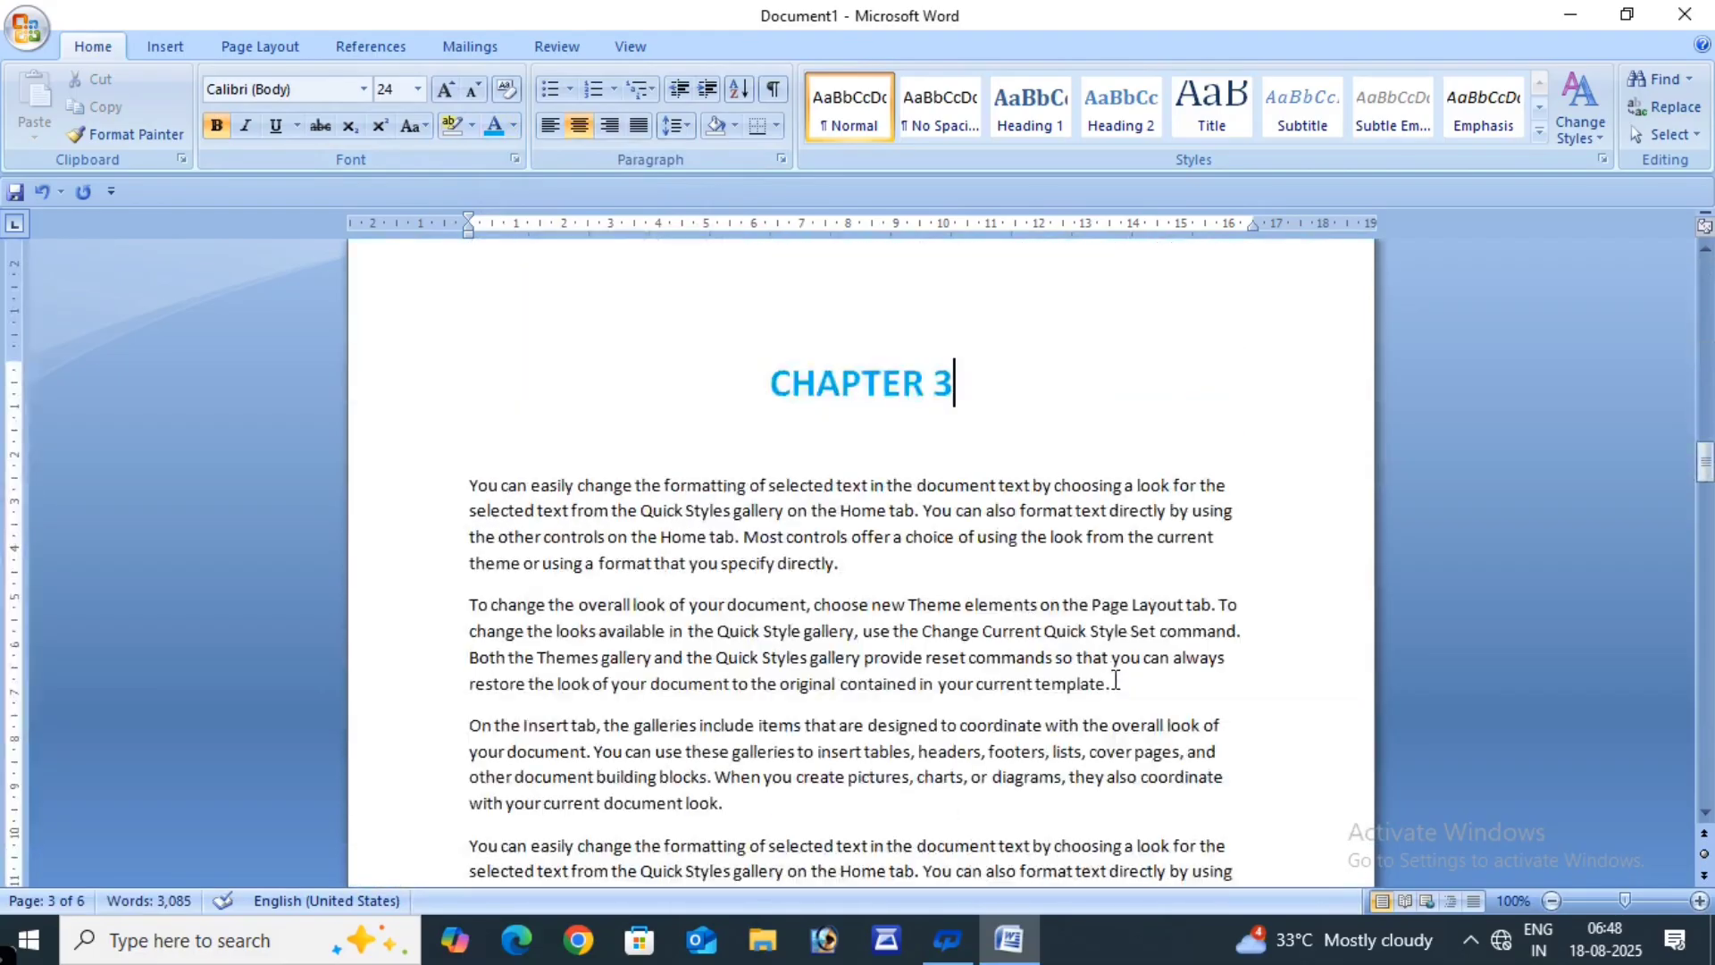
- Add a 'CHAPTER 4' line above page 4's first paragraph and select it
scroll(1116, 679, down, 4)
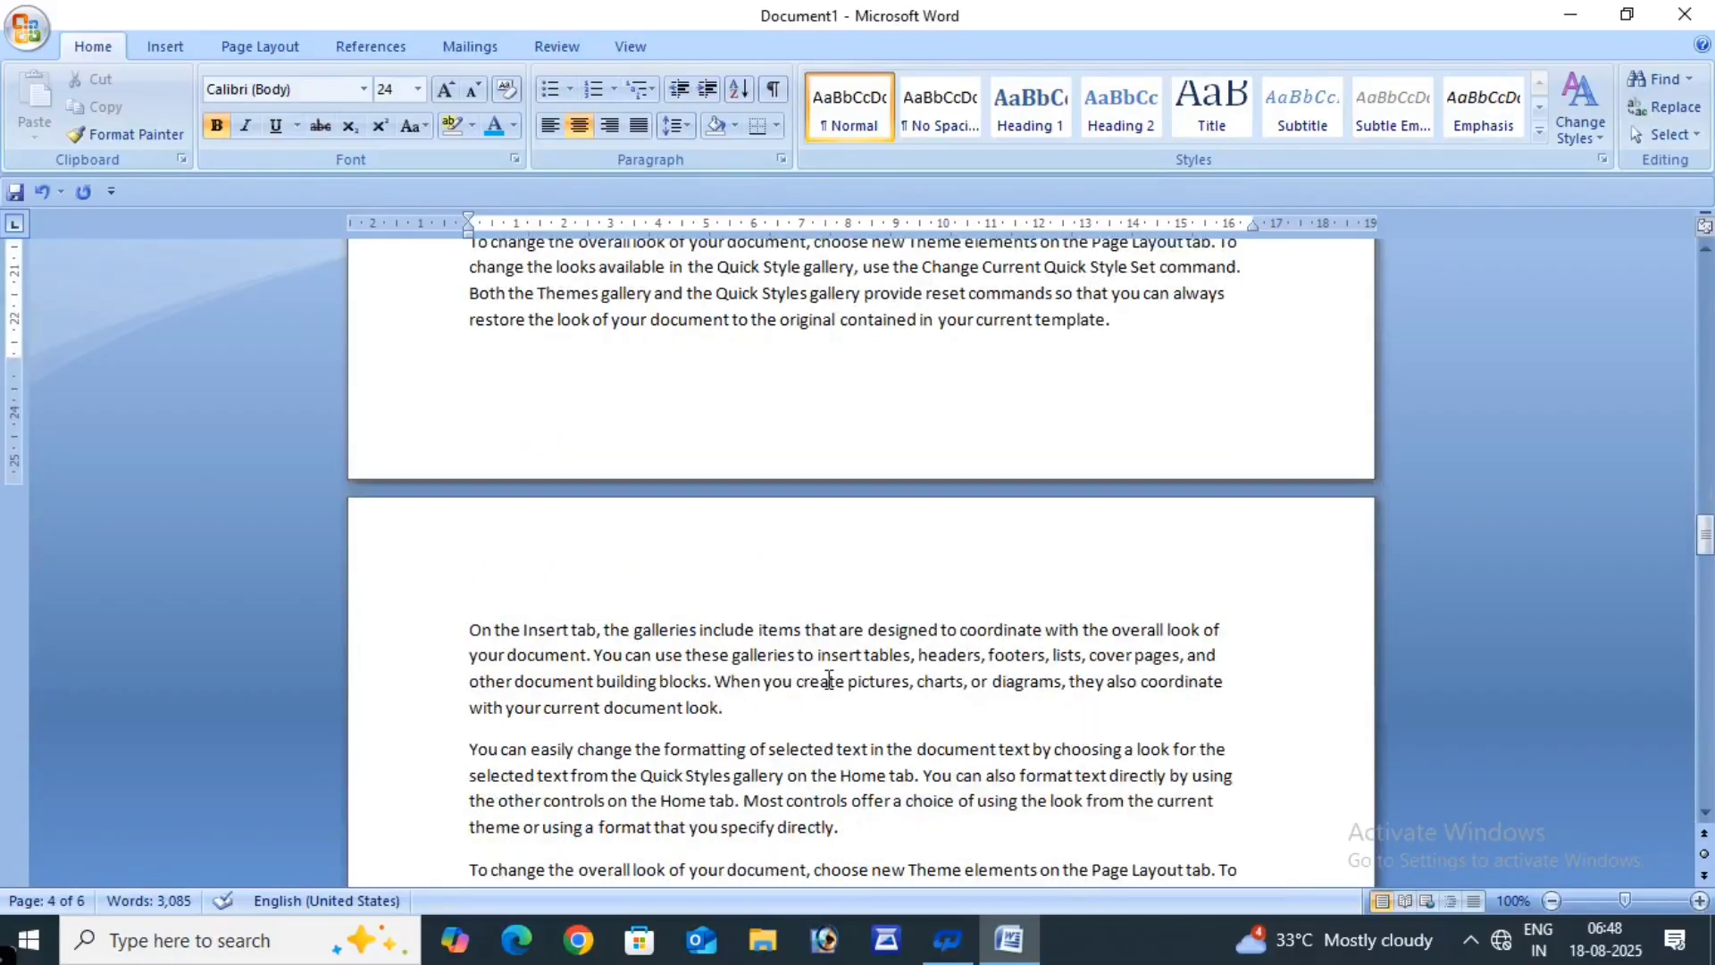
click(432, 640)
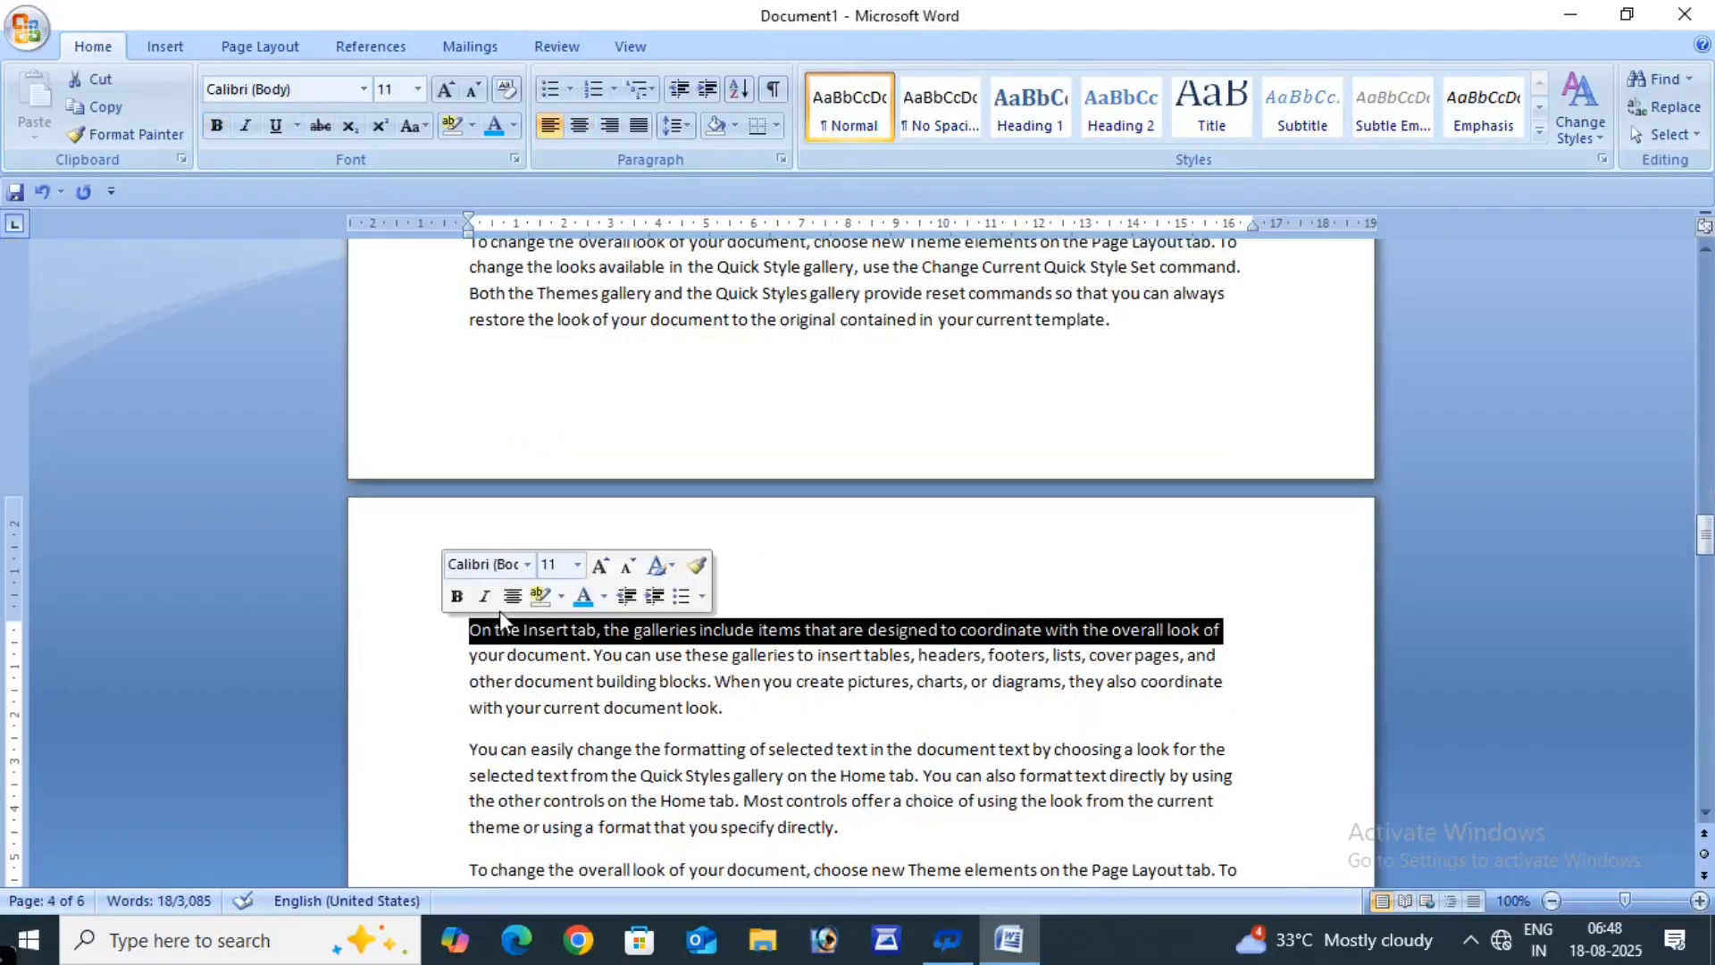
click(428, 657)
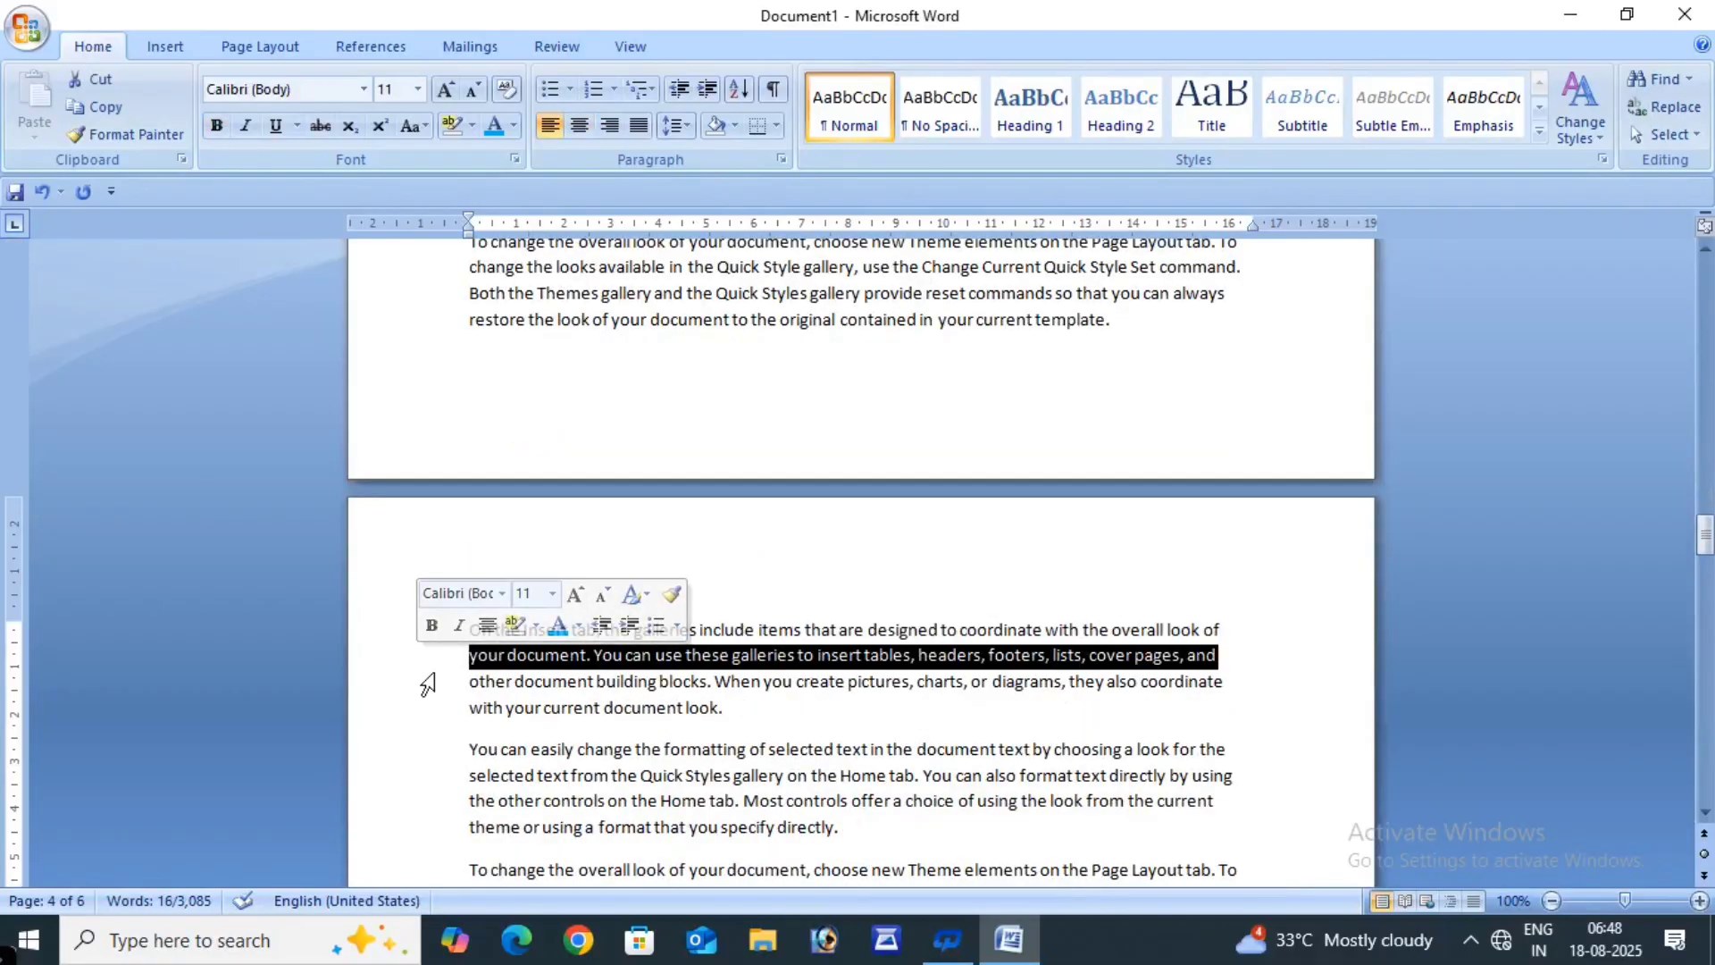
click(432, 680)
click(871, 576)
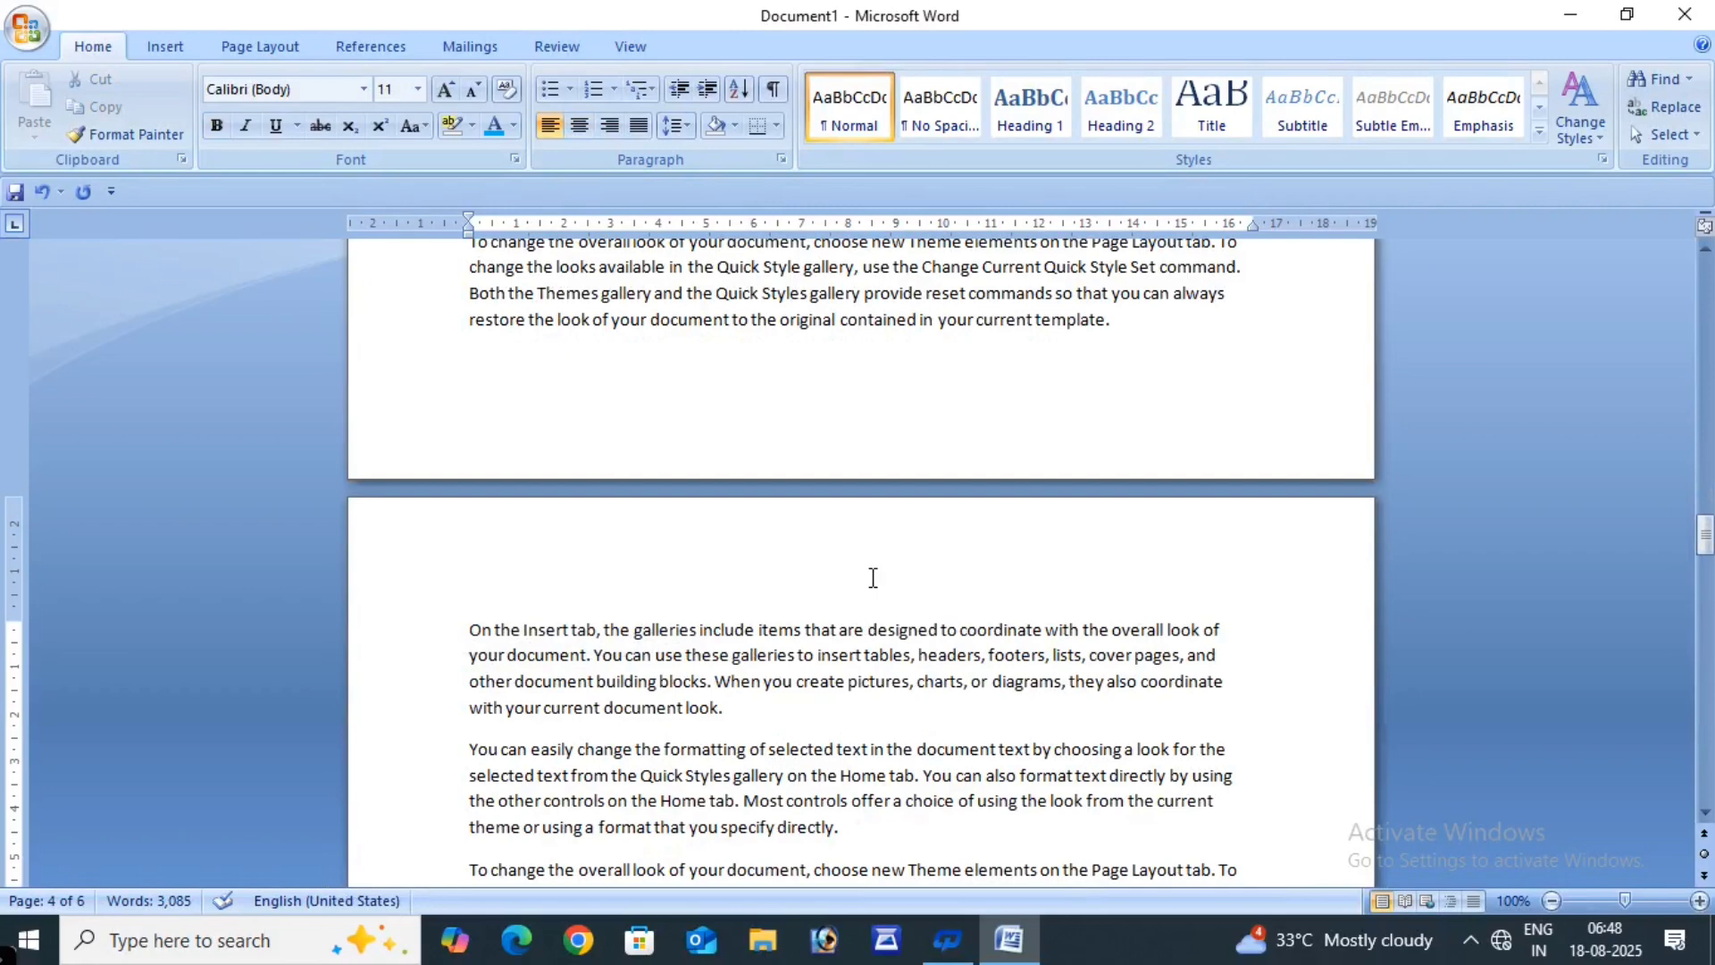
click(474, 625)
key(Return)
key(Return)
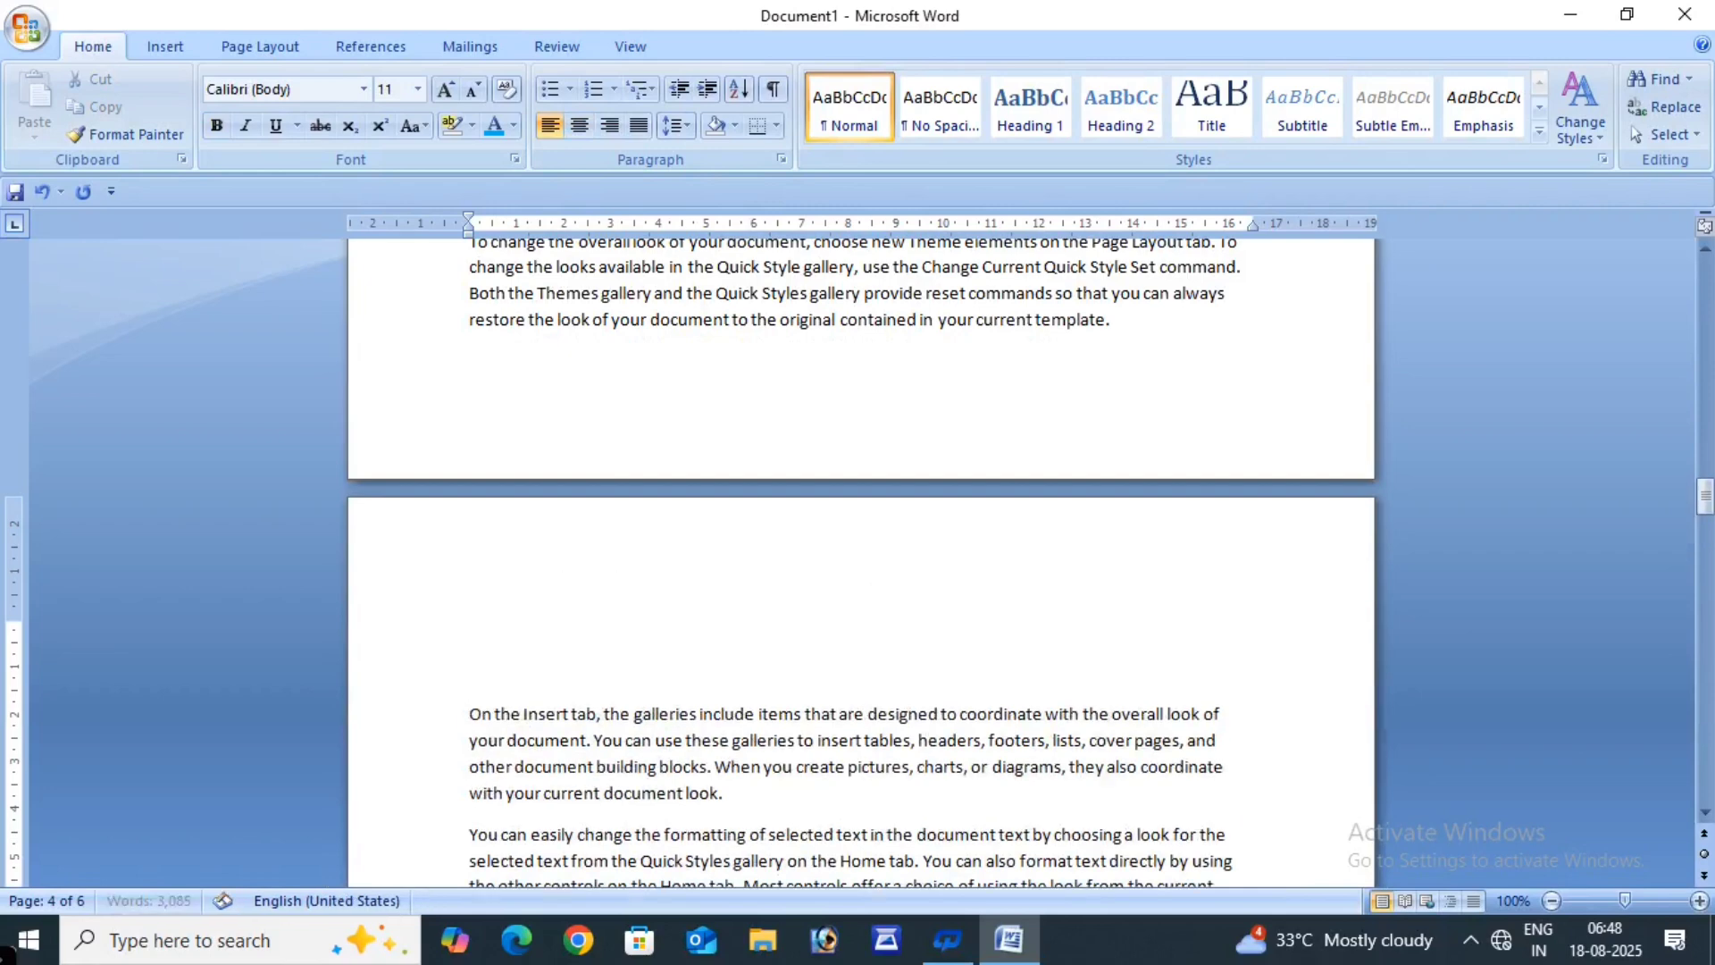
click(487, 663)
text(CHAPTER 4)
click(413, 681)
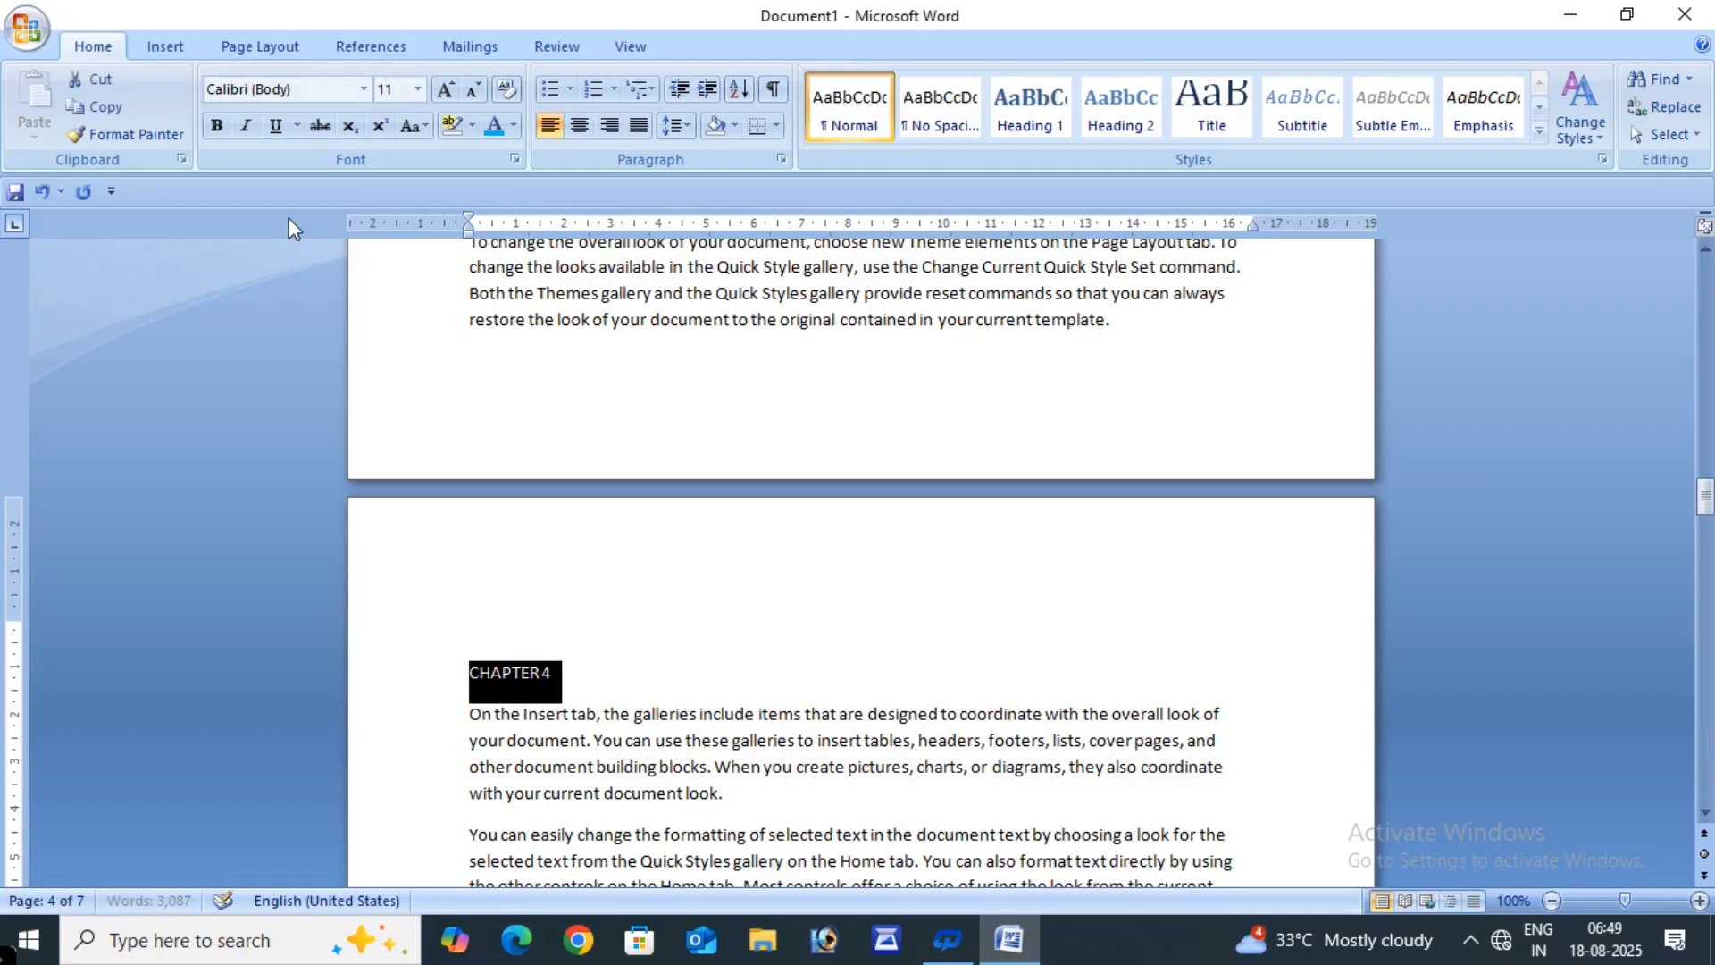
- Make the CHAPTER 4 heading bold and grow it to 24 pt
click(216, 125)
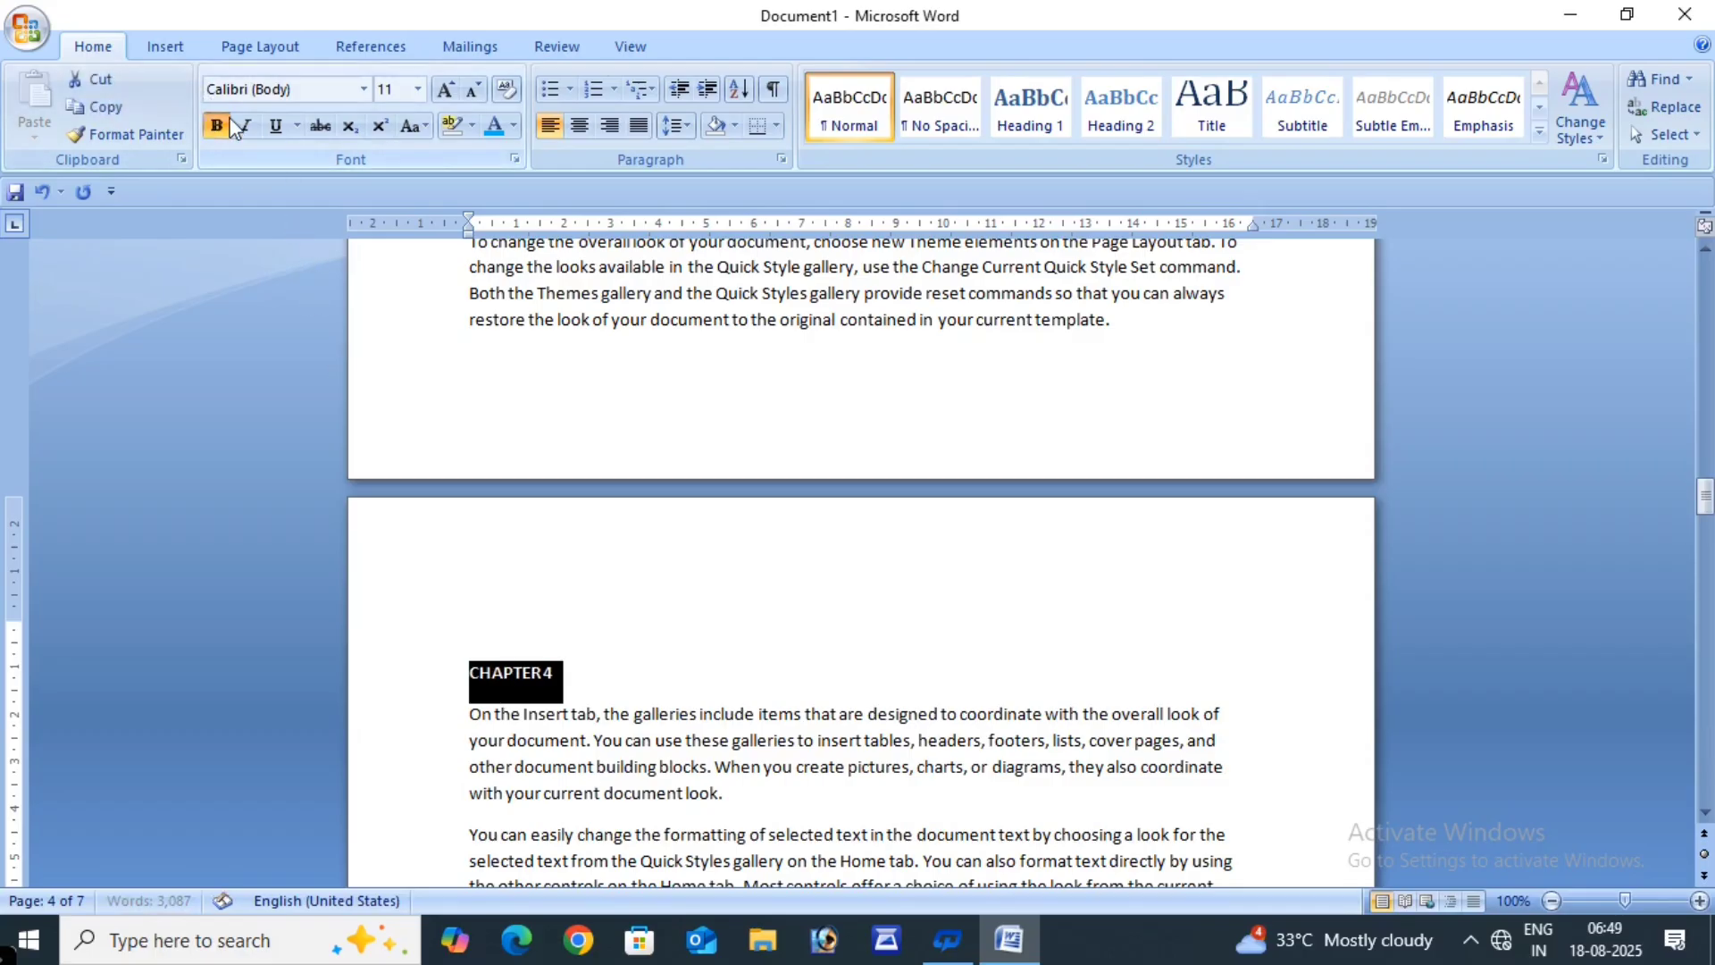
click(444, 90)
click(444, 90)
click(444, 90)
click(444, 89)
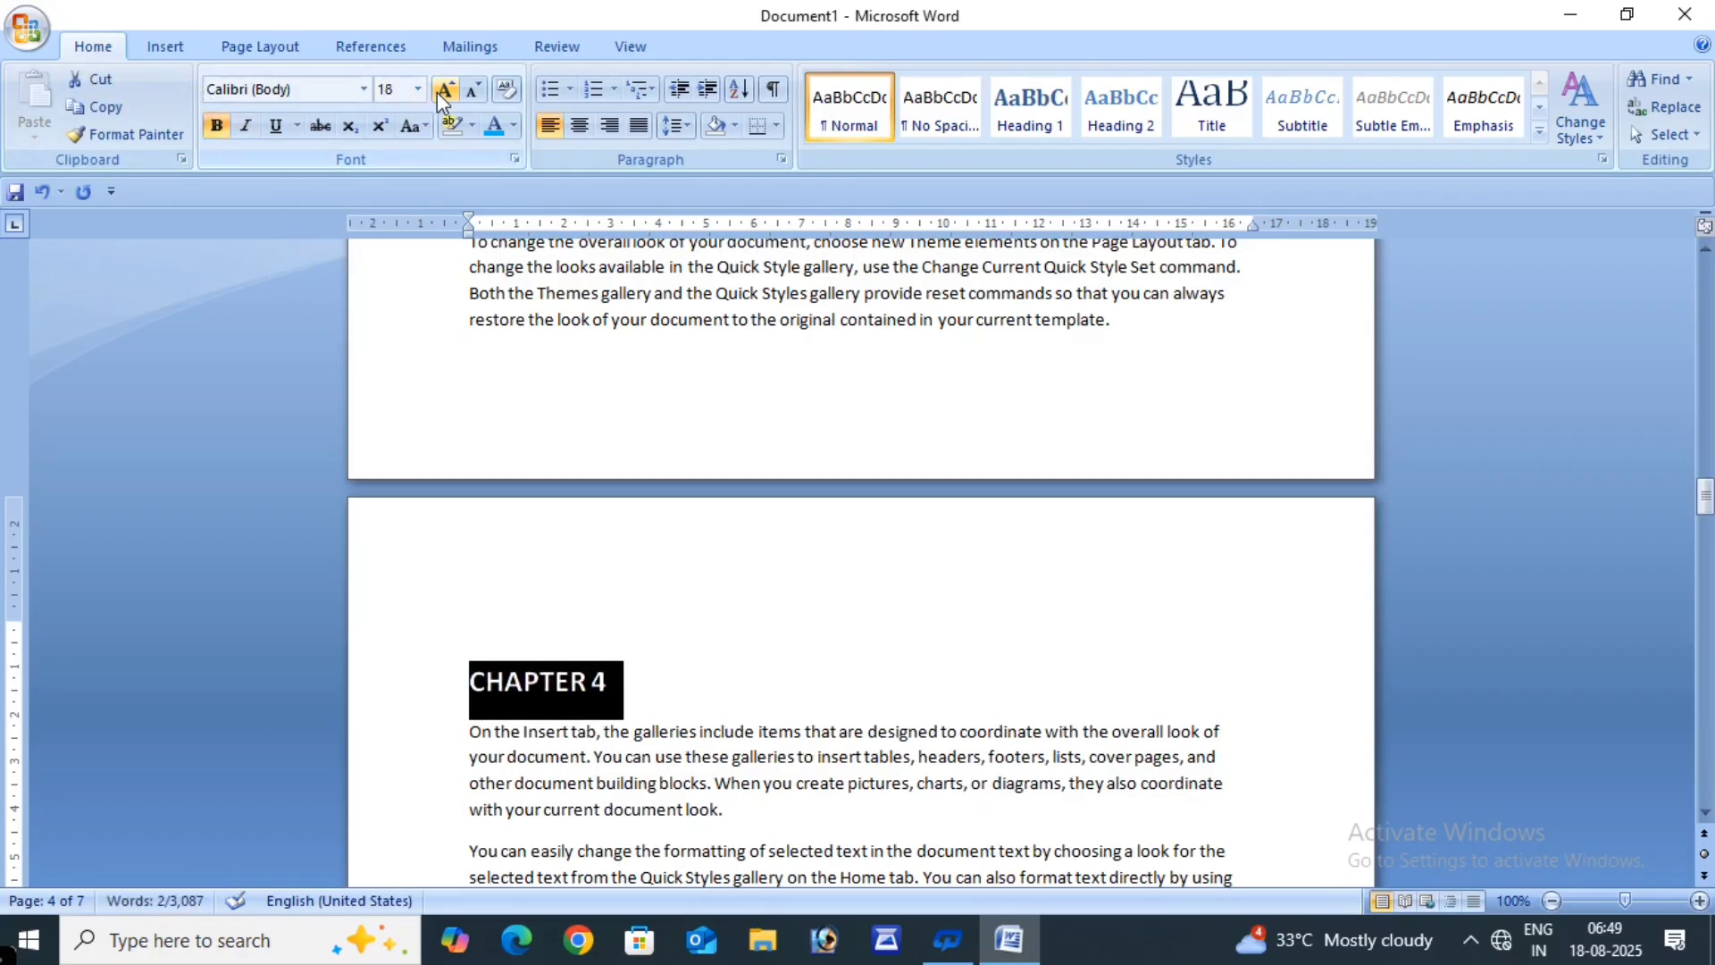
click(444, 89)
click(444, 89)
click(444, 90)
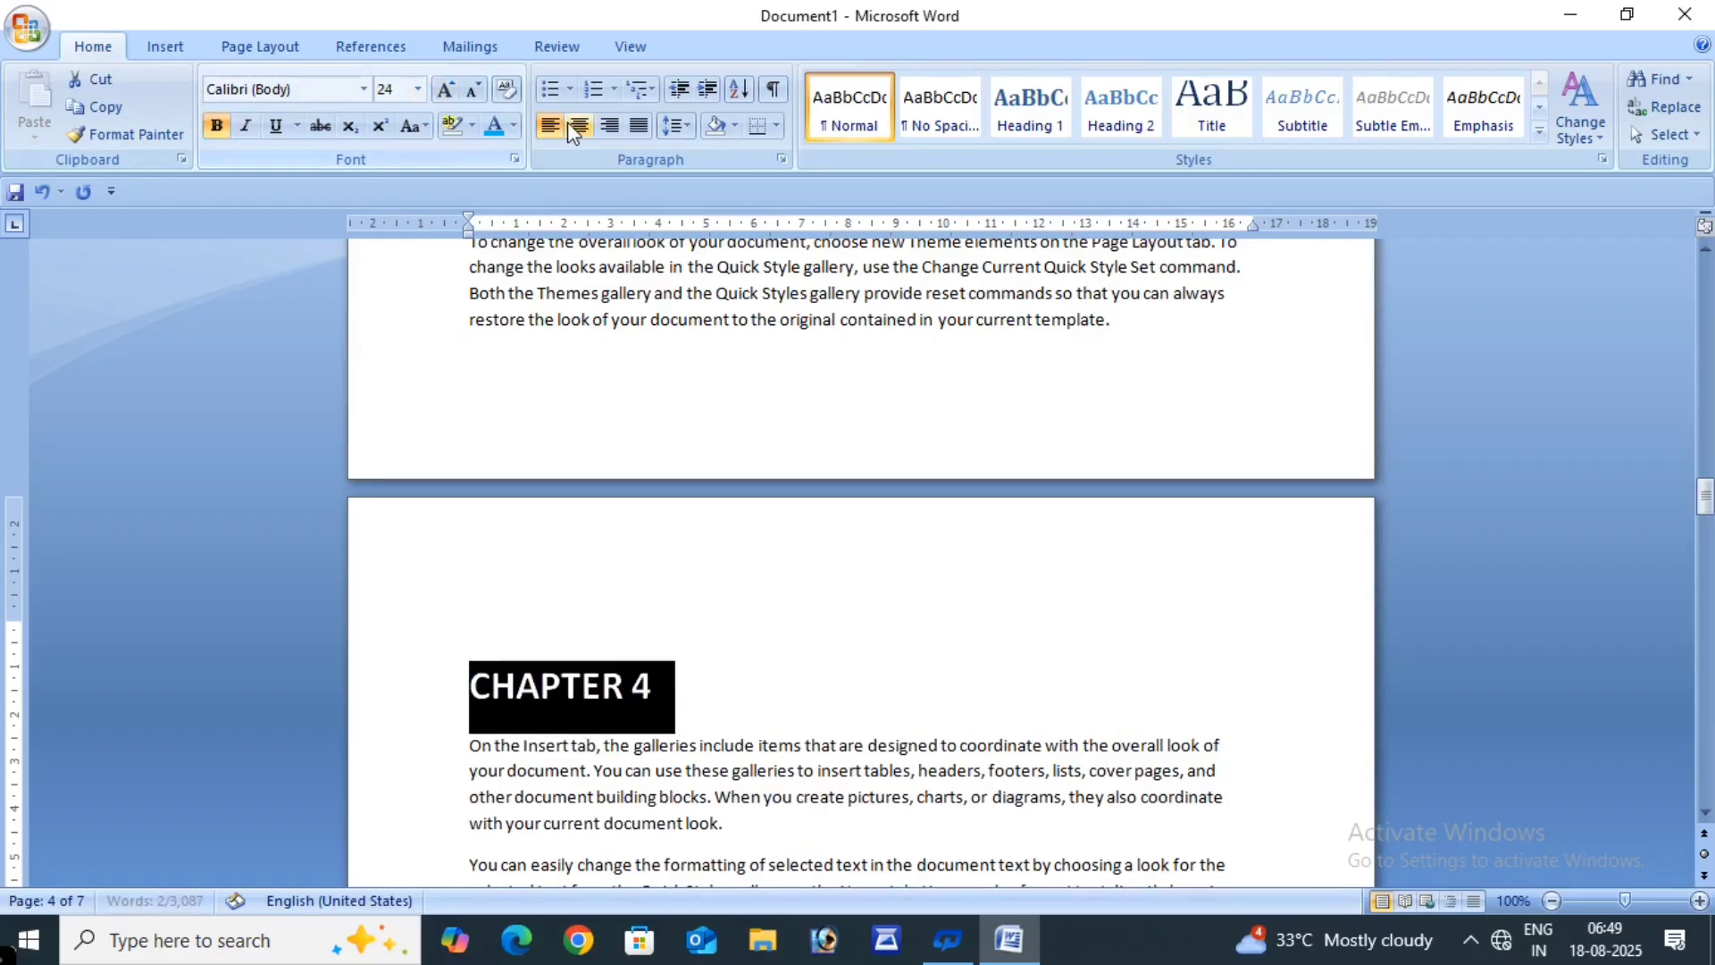
- Centre the CHAPTER 4 heading and colour it dark blue
click(580, 126)
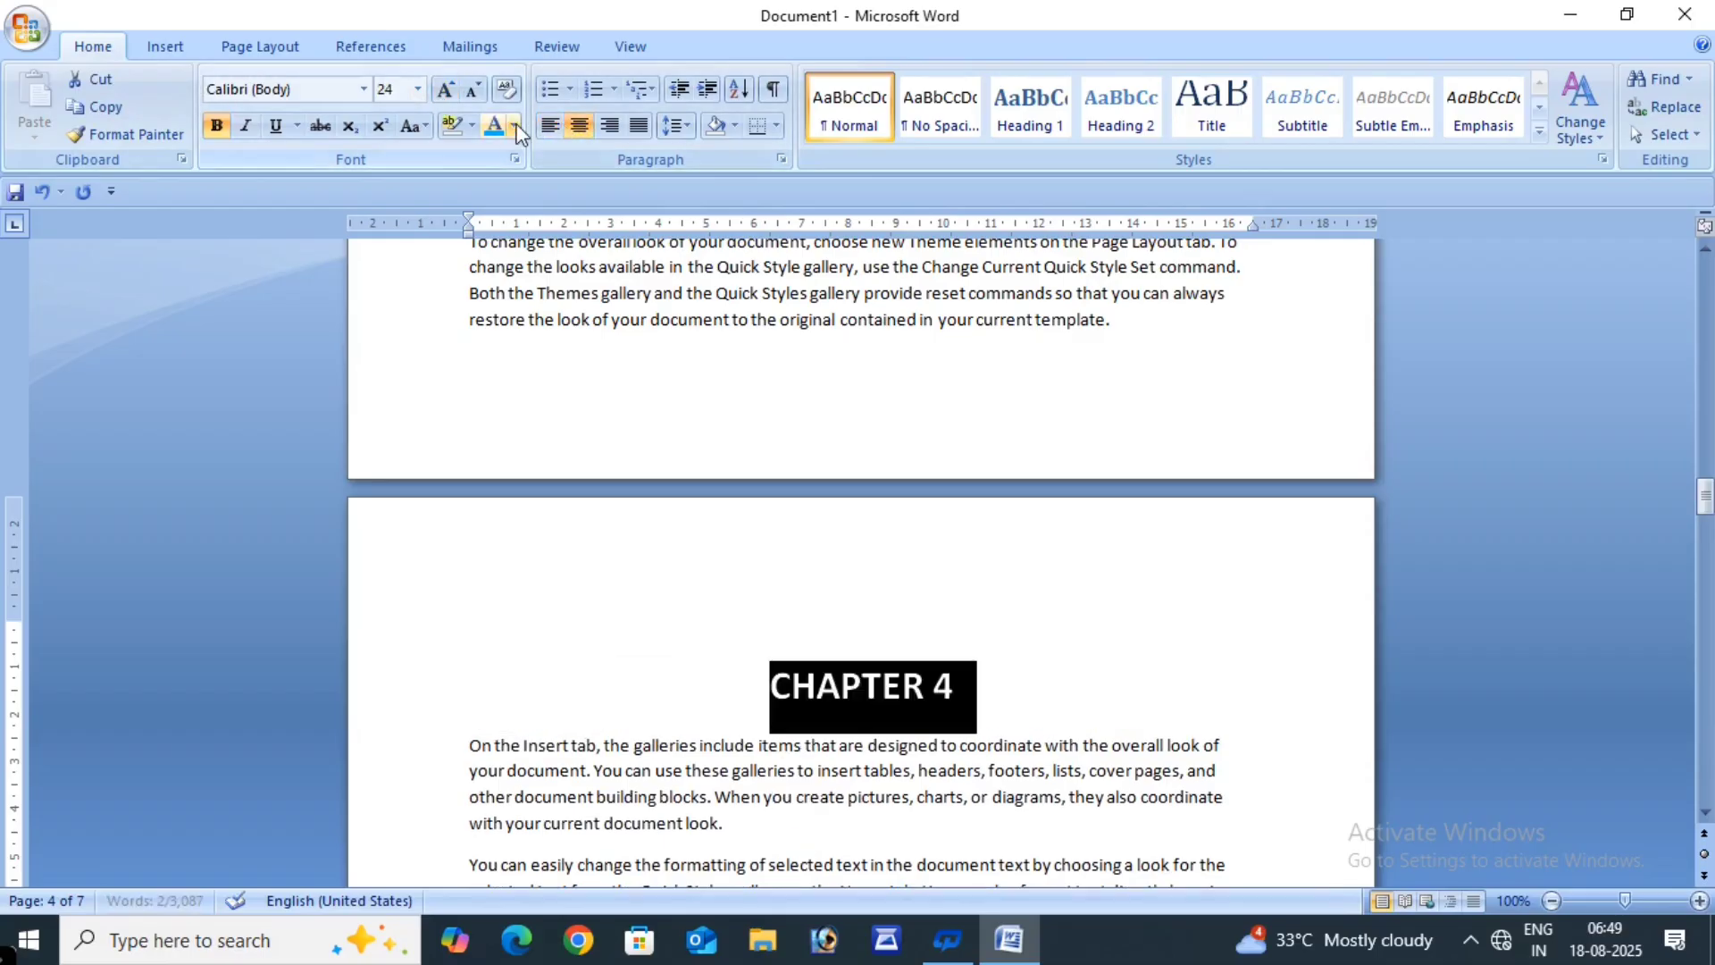
click(515, 126)
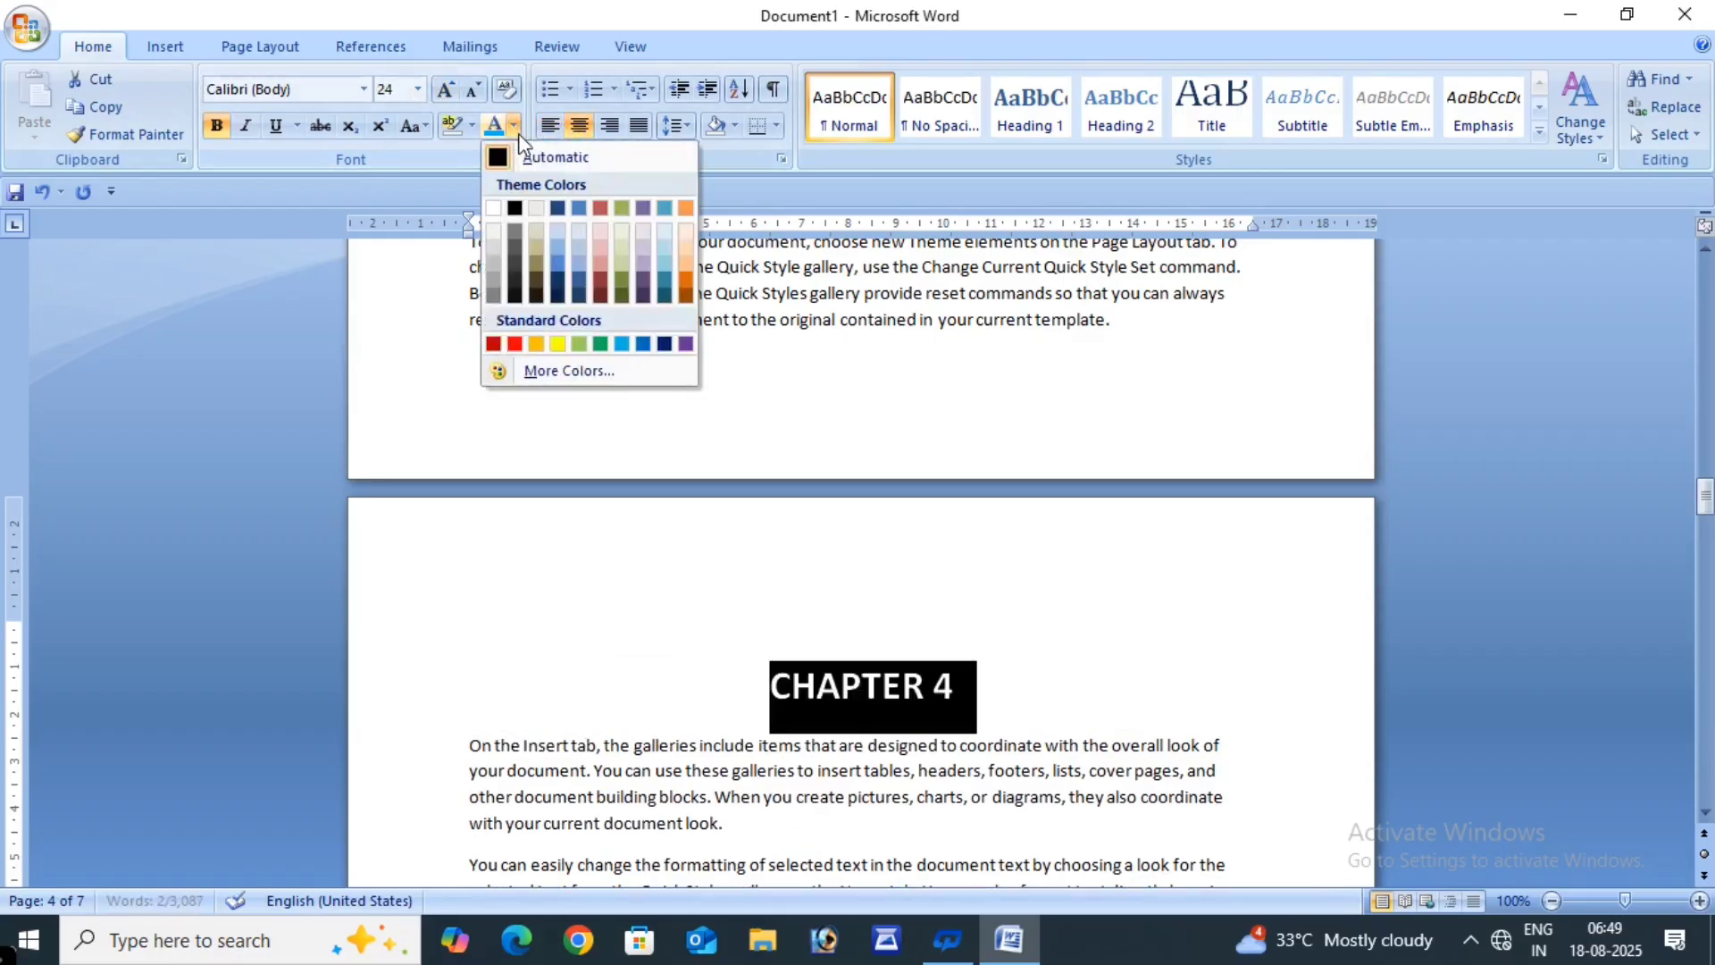
click(663, 344)
click(1068, 617)
scroll(1019, 679, down, 15)
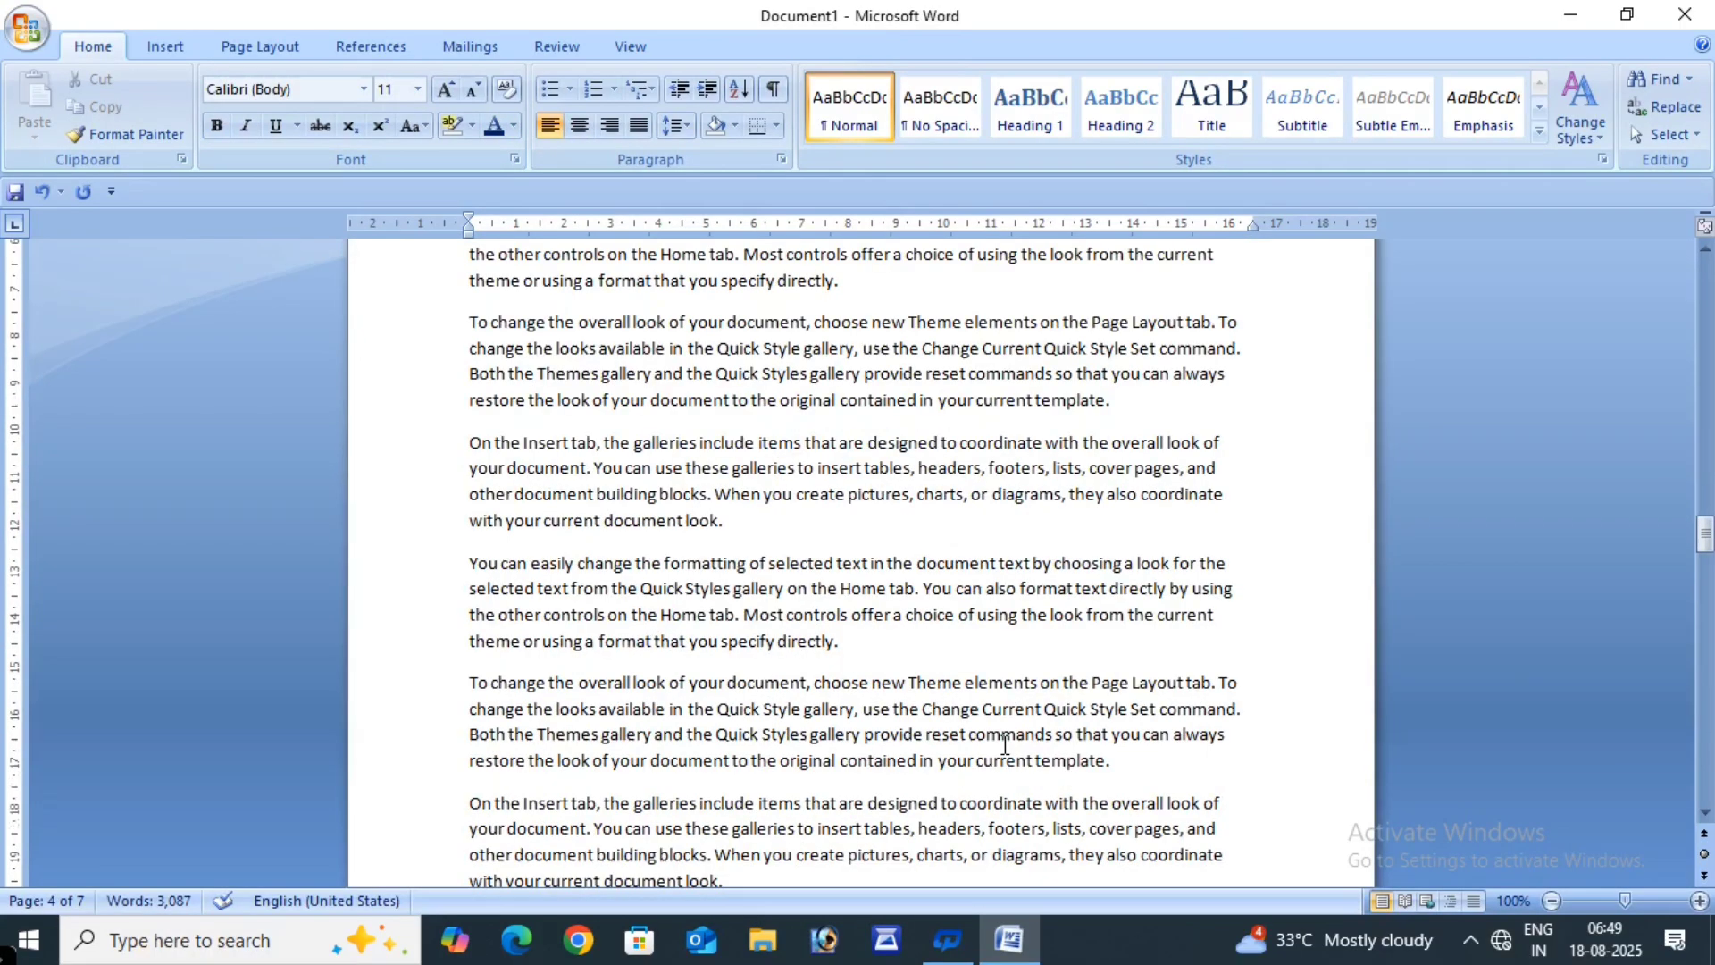
- Add a 'CHAPTER 5' line above page 5's first paragraph and select it
scroll(1005, 744, up, 5)
click(466, 527)
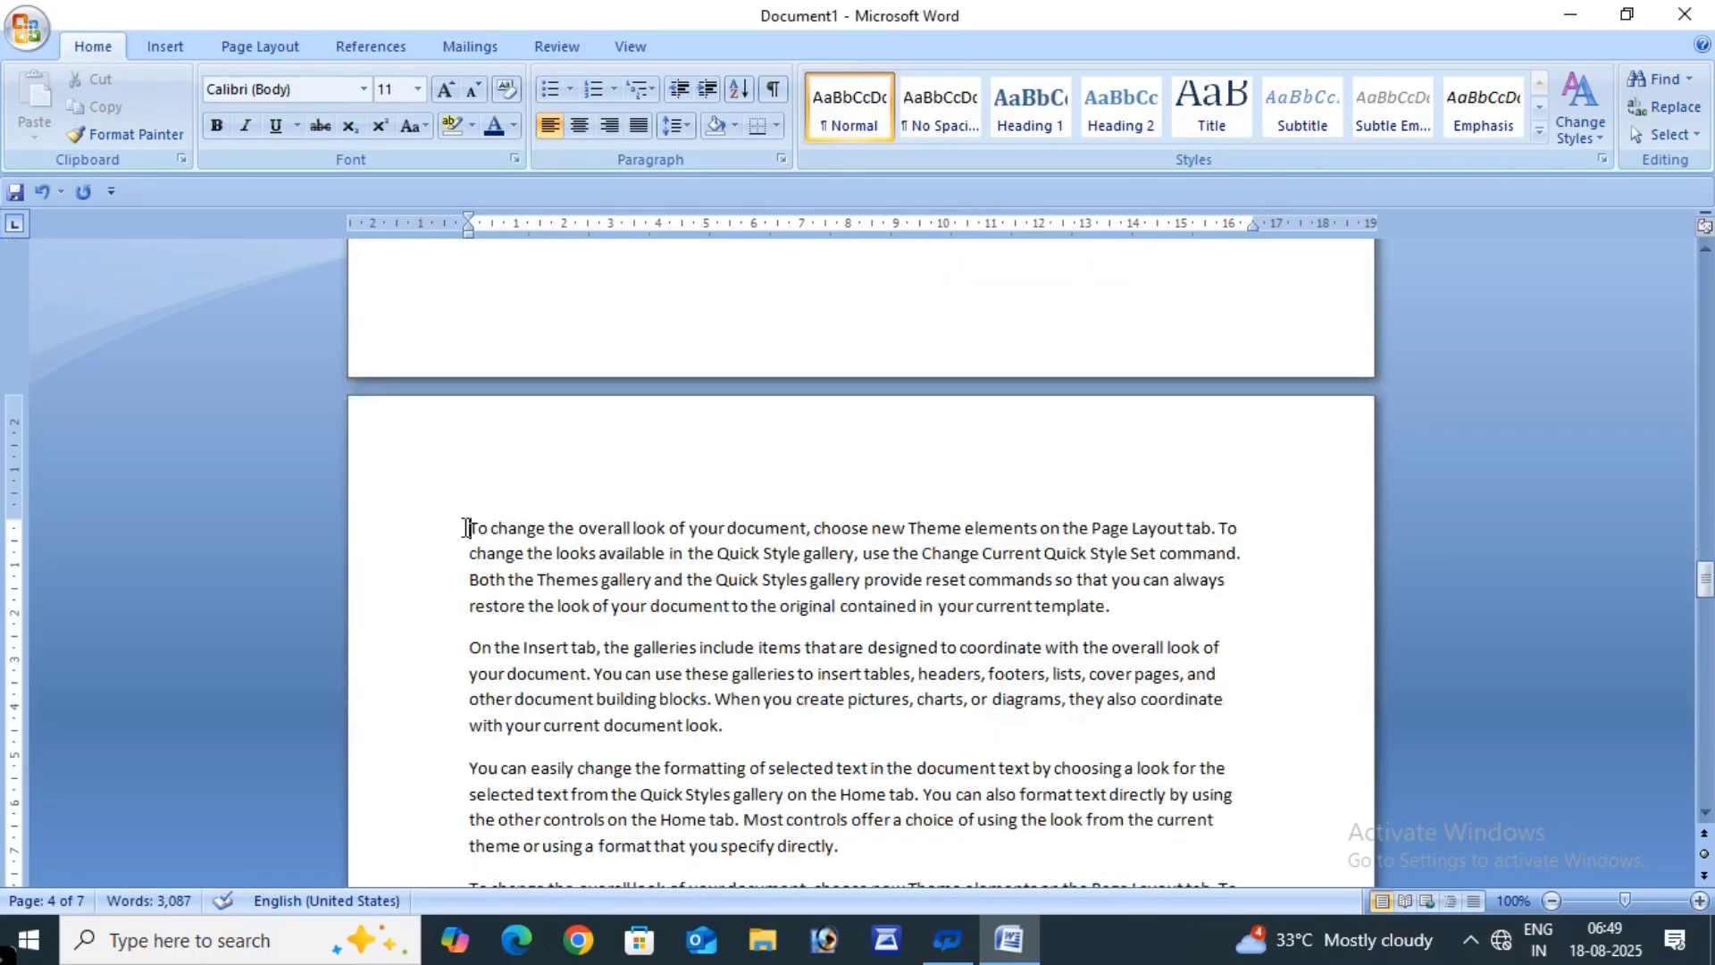
key(Return)
key(Return)
key(Return)
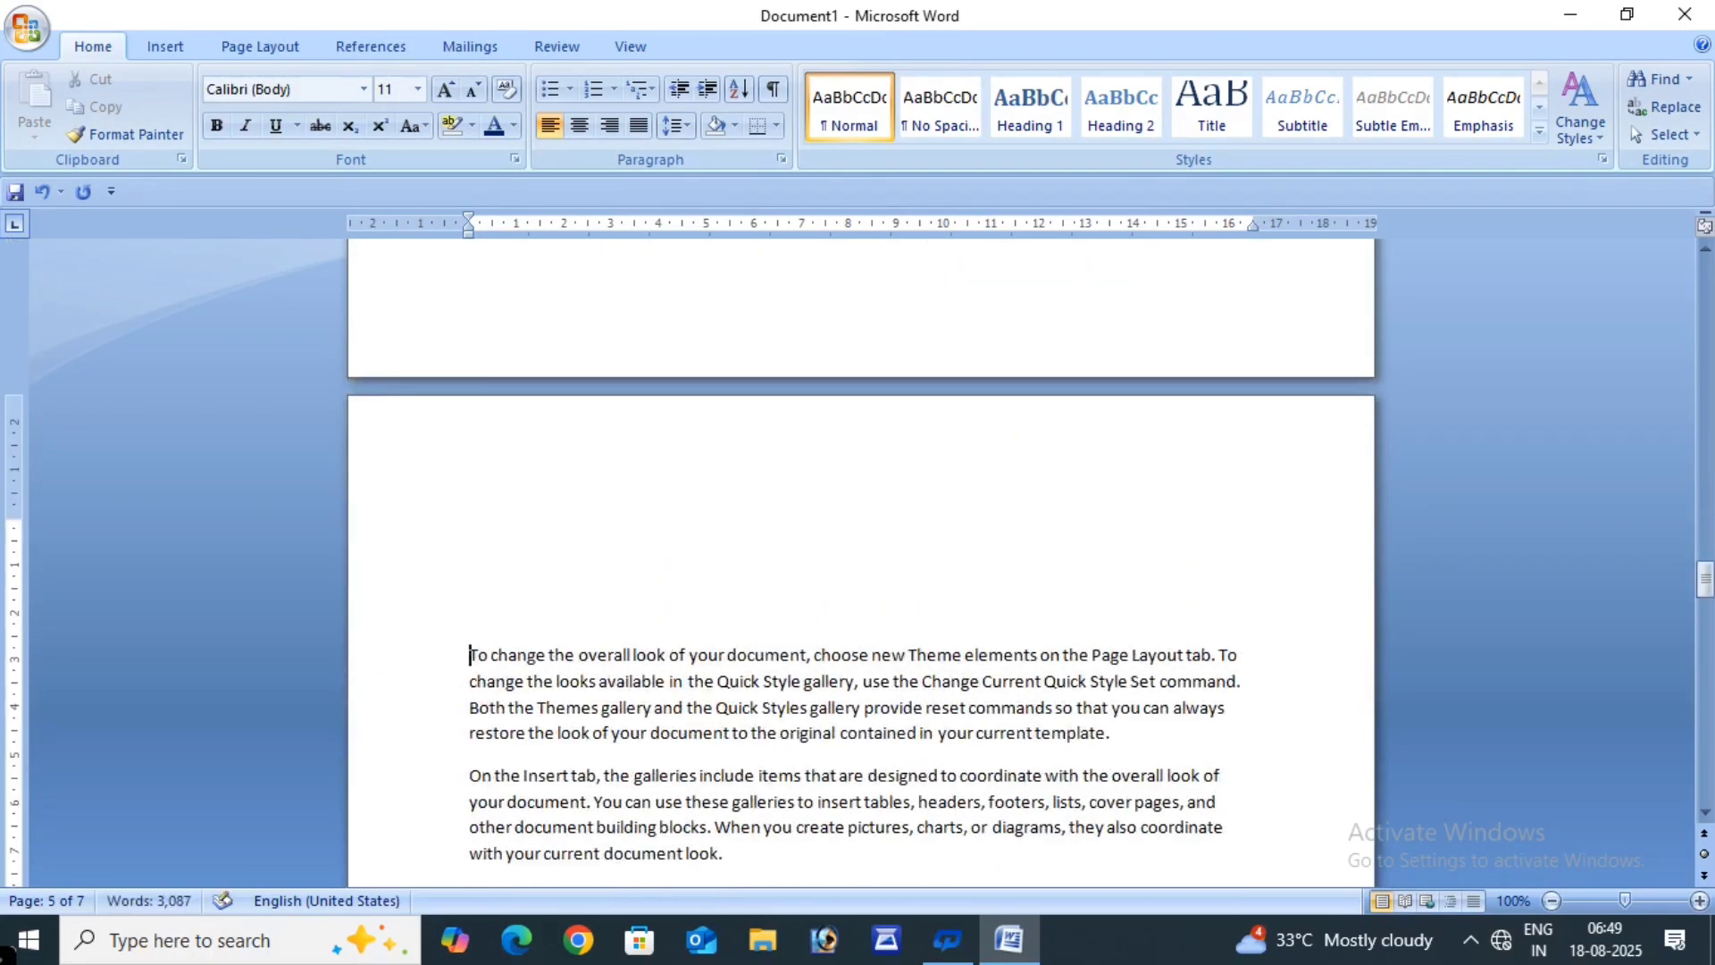
click(489, 590)
text(CHAPTE)
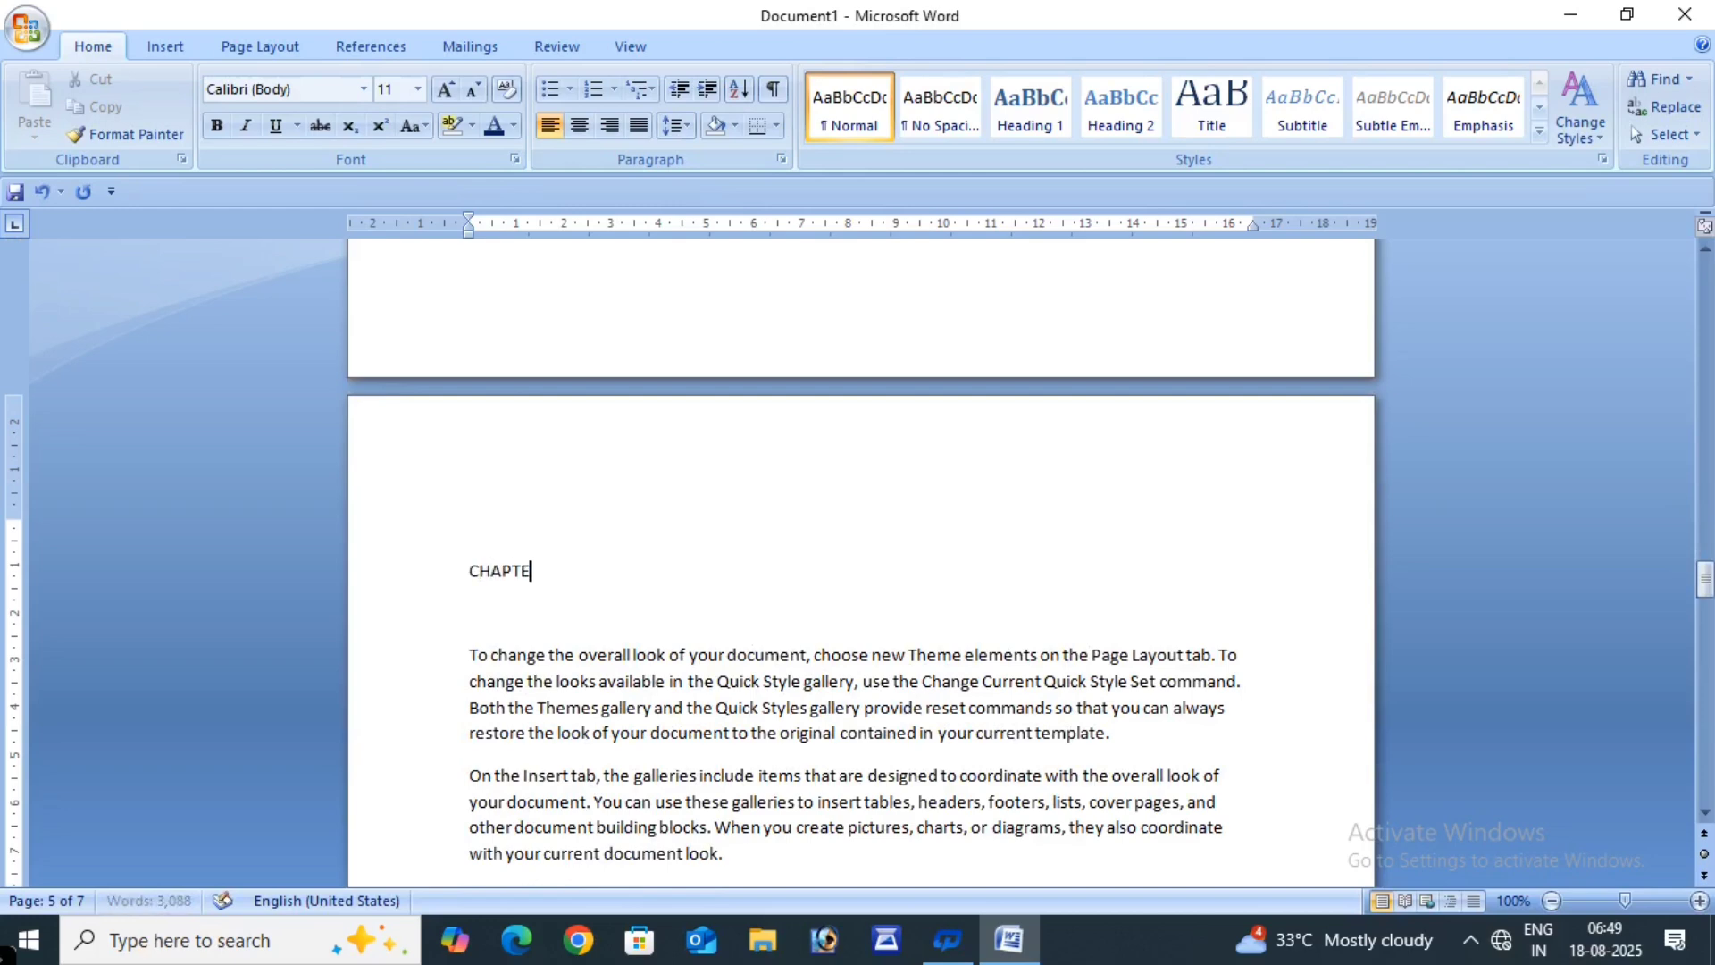
text(R 5)
drag(594, 567, 473, 572)
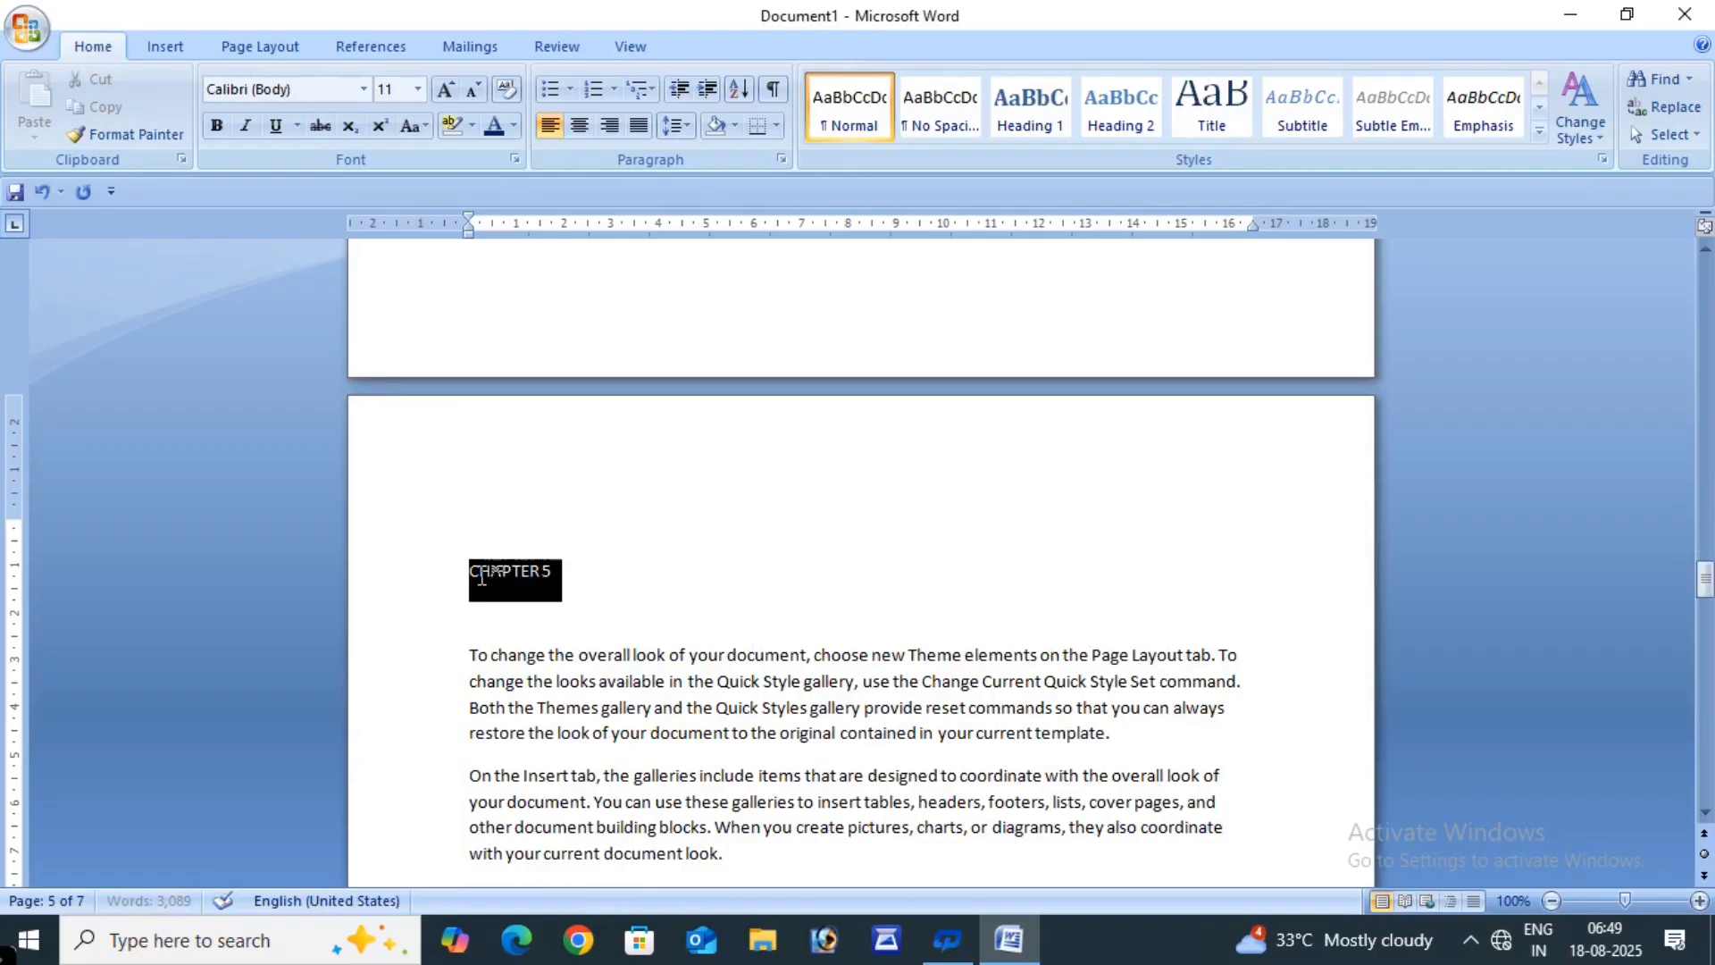
- Make the CHAPTER 5 heading bold and grow it to 28 pt
click(217, 130)
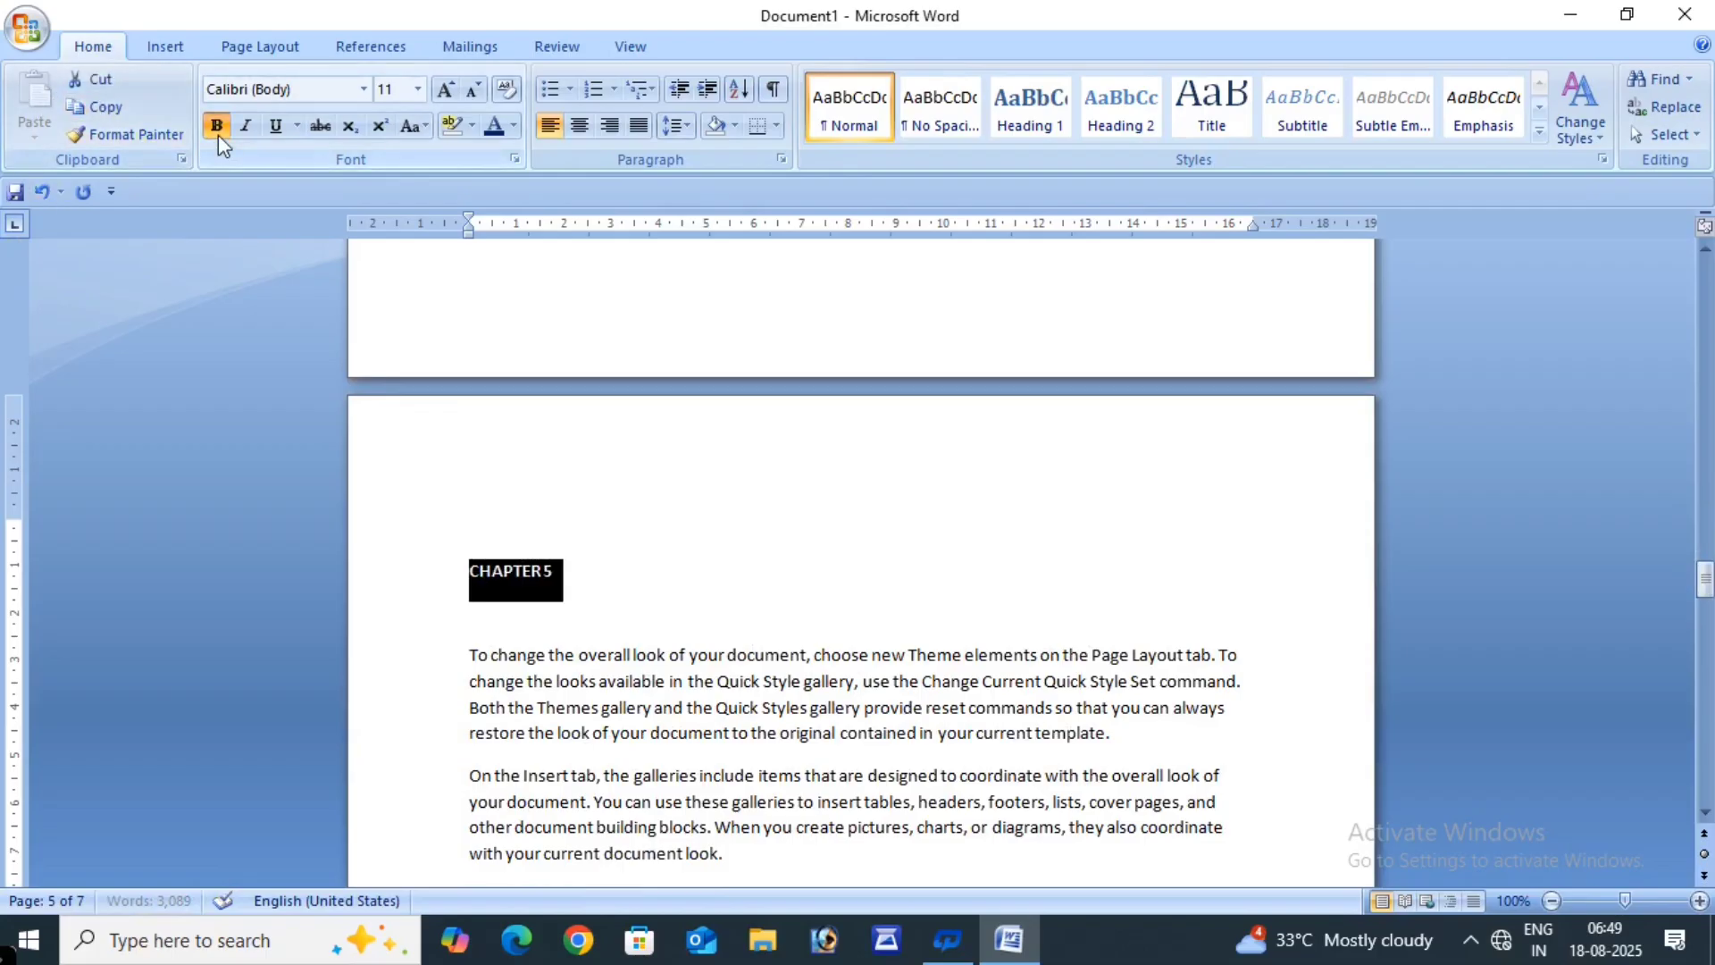
click(445, 90)
click(444, 91)
click(446, 92)
click(449, 93)
click(446, 91)
click(445, 91)
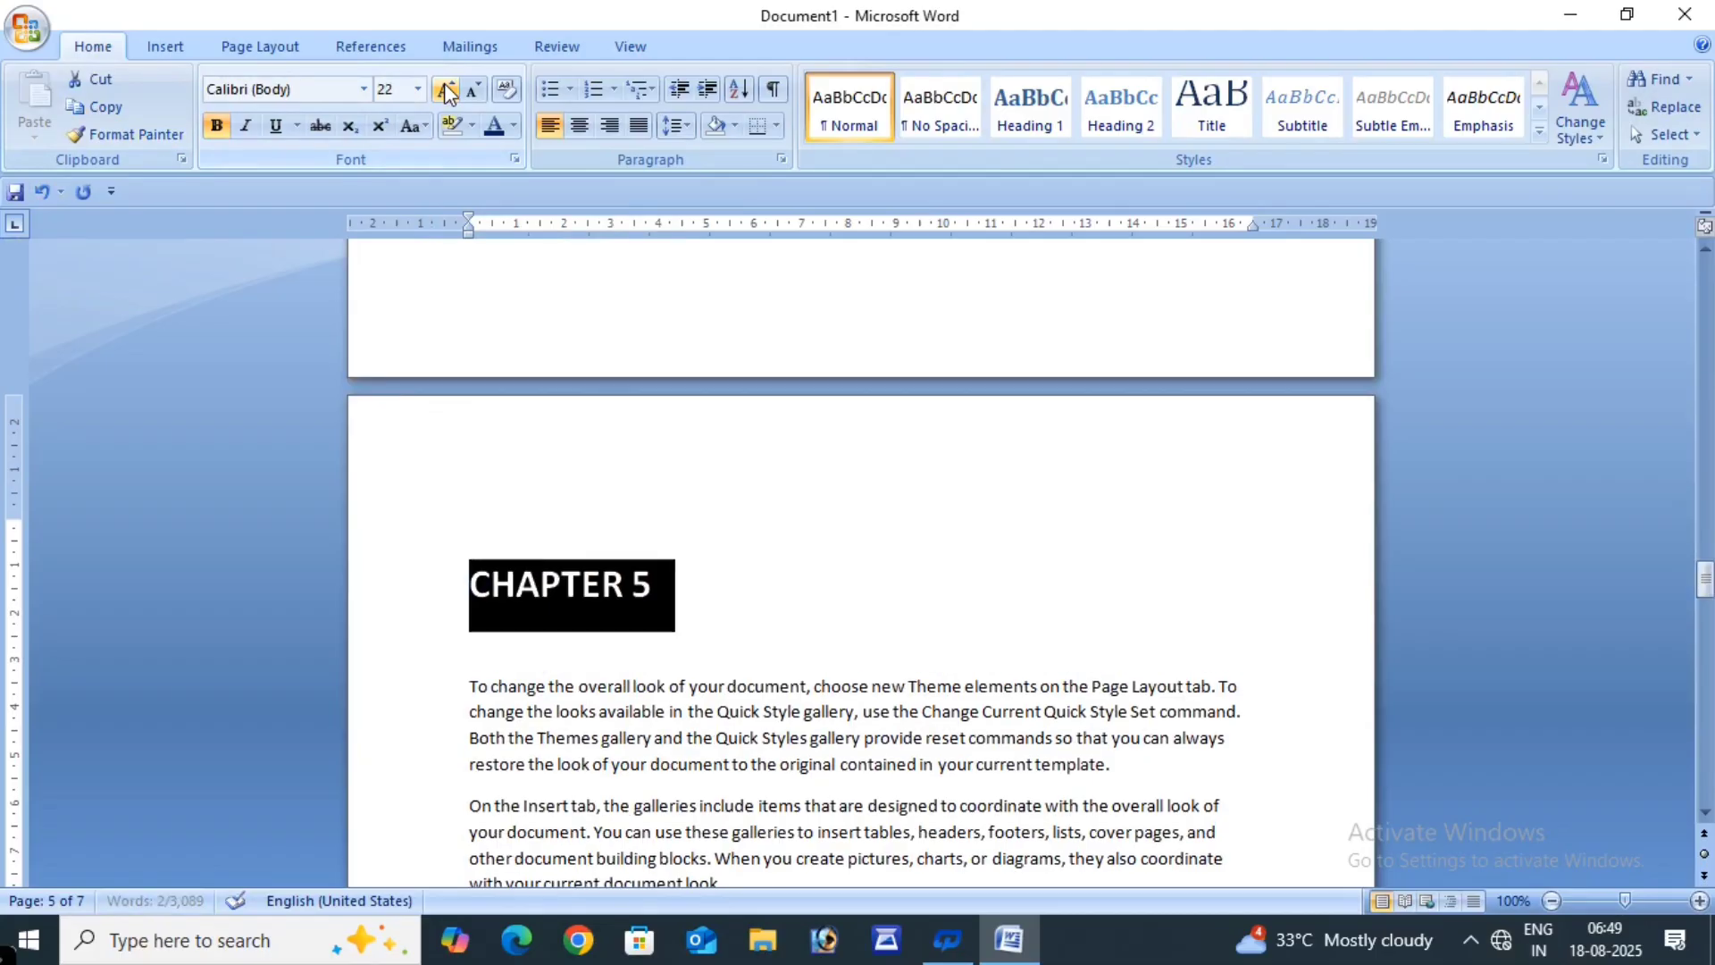
click(446, 92)
click(446, 92)
click(446, 92)
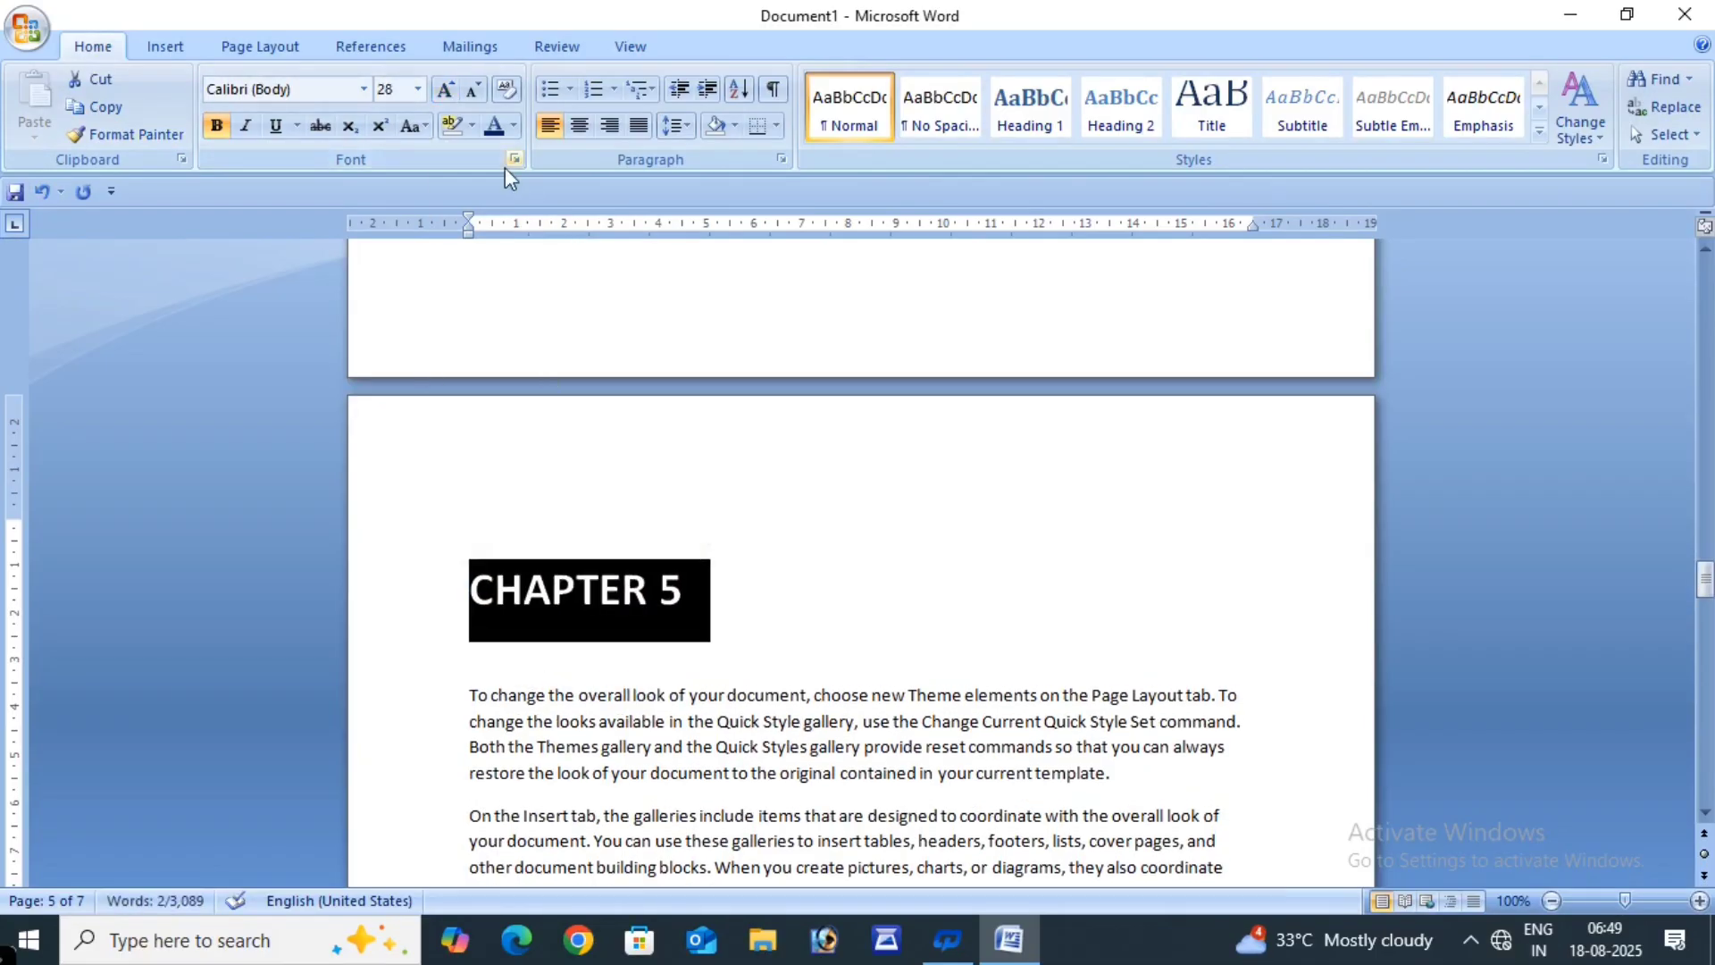
- Centre the CHAPTER 5 heading and colour it red
click(579, 125)
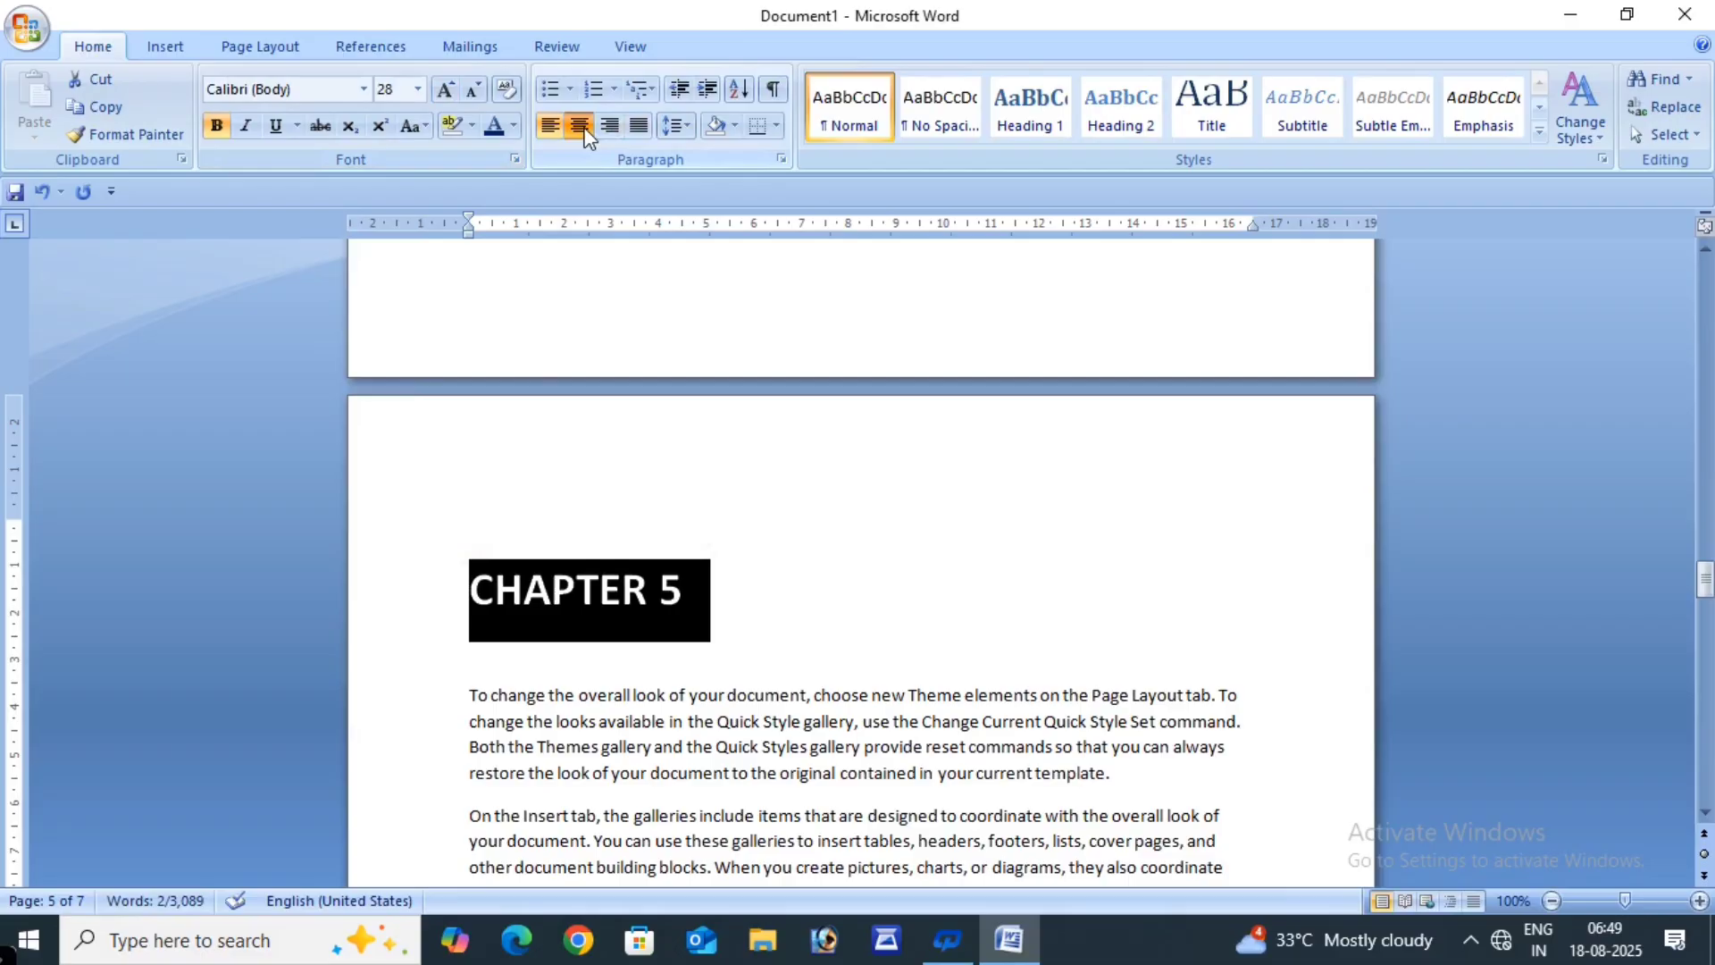
click(513, 126)
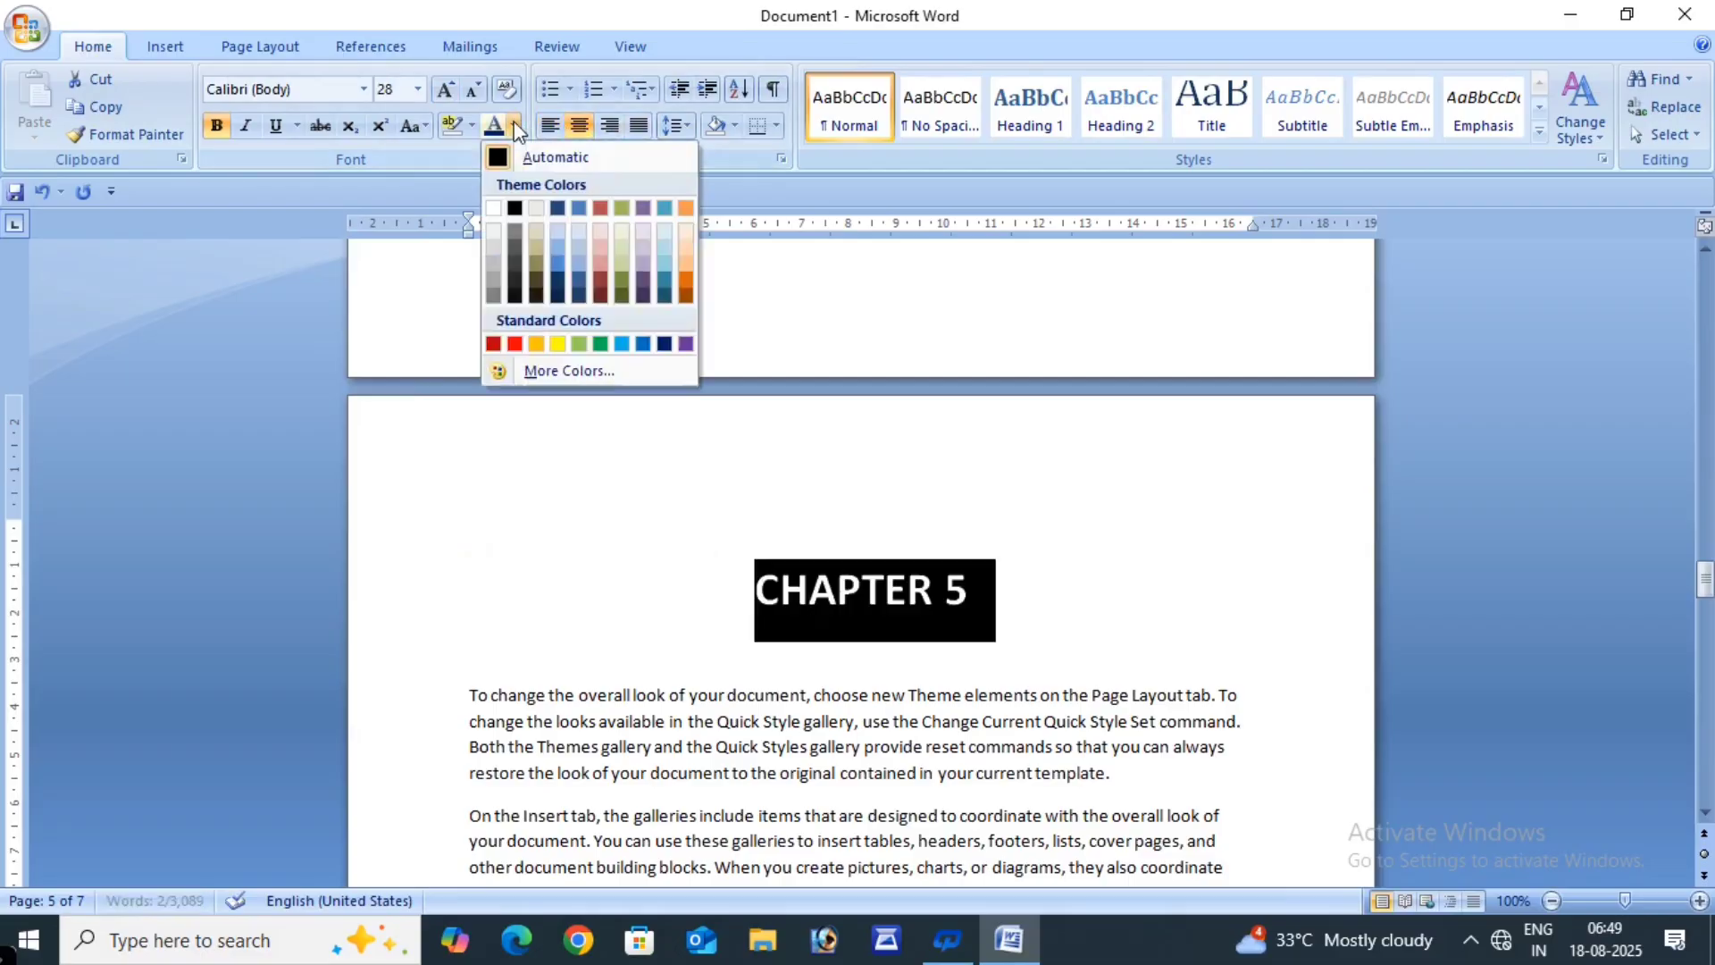
click(502, 348)
click(943, 494)
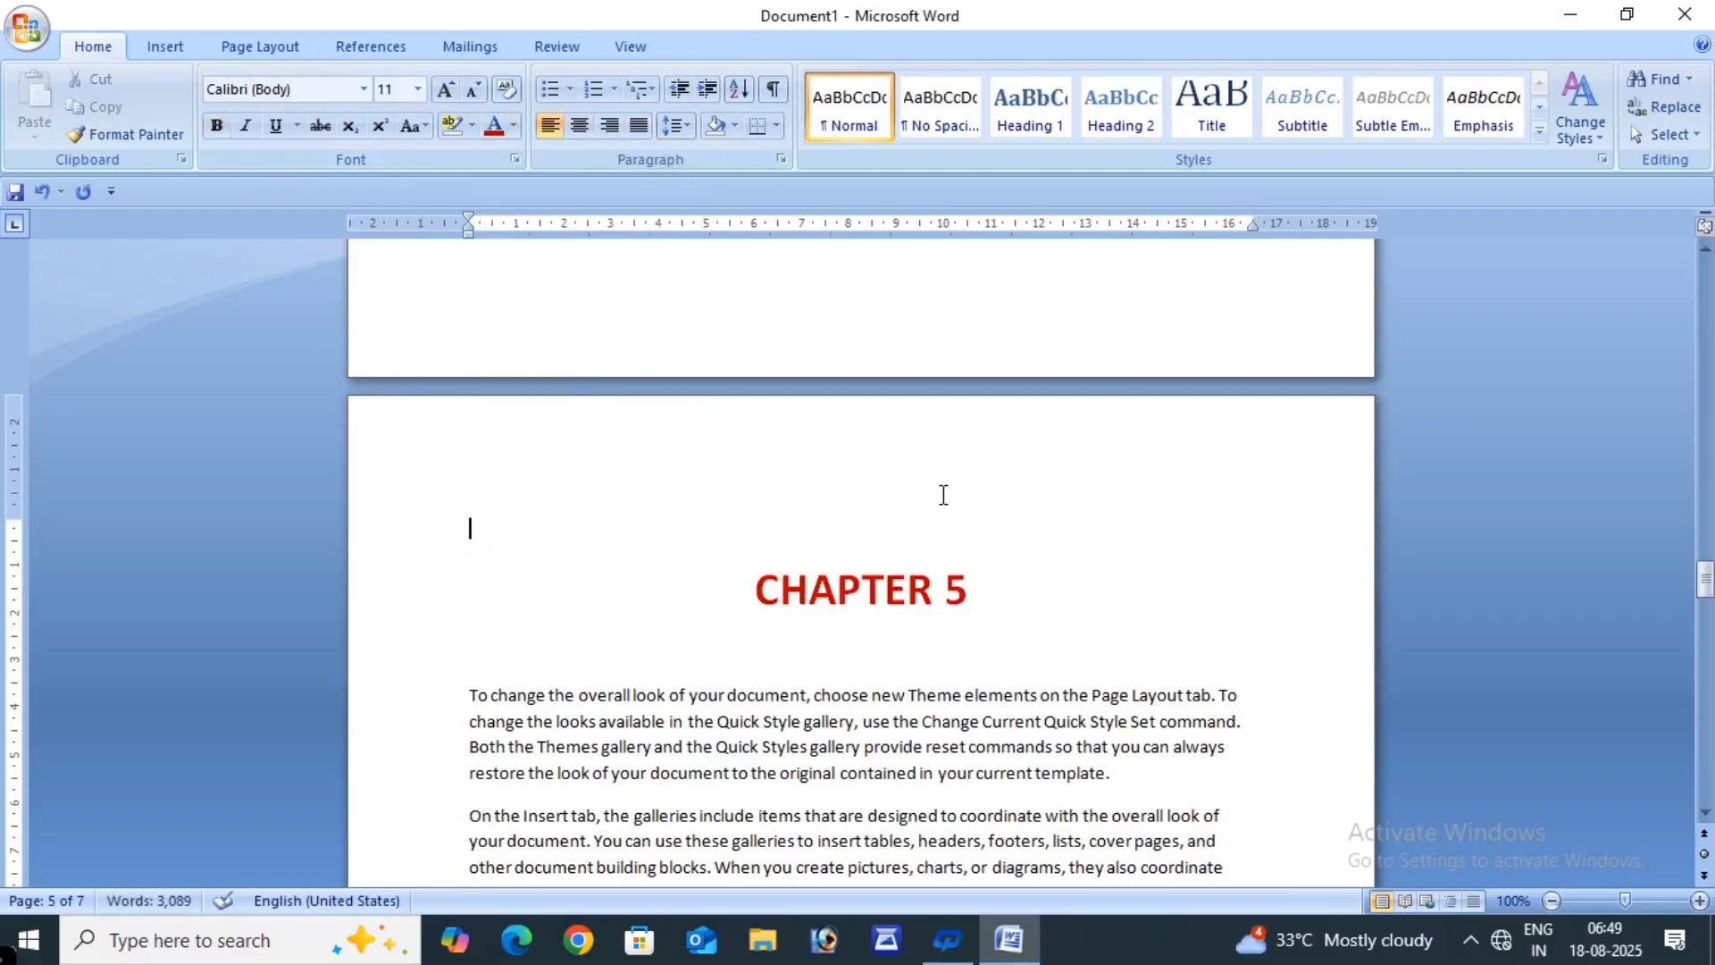
- Scroll back up to the CHAPTER 1 page and show the References commands
scroll(885, 630, down, 8)
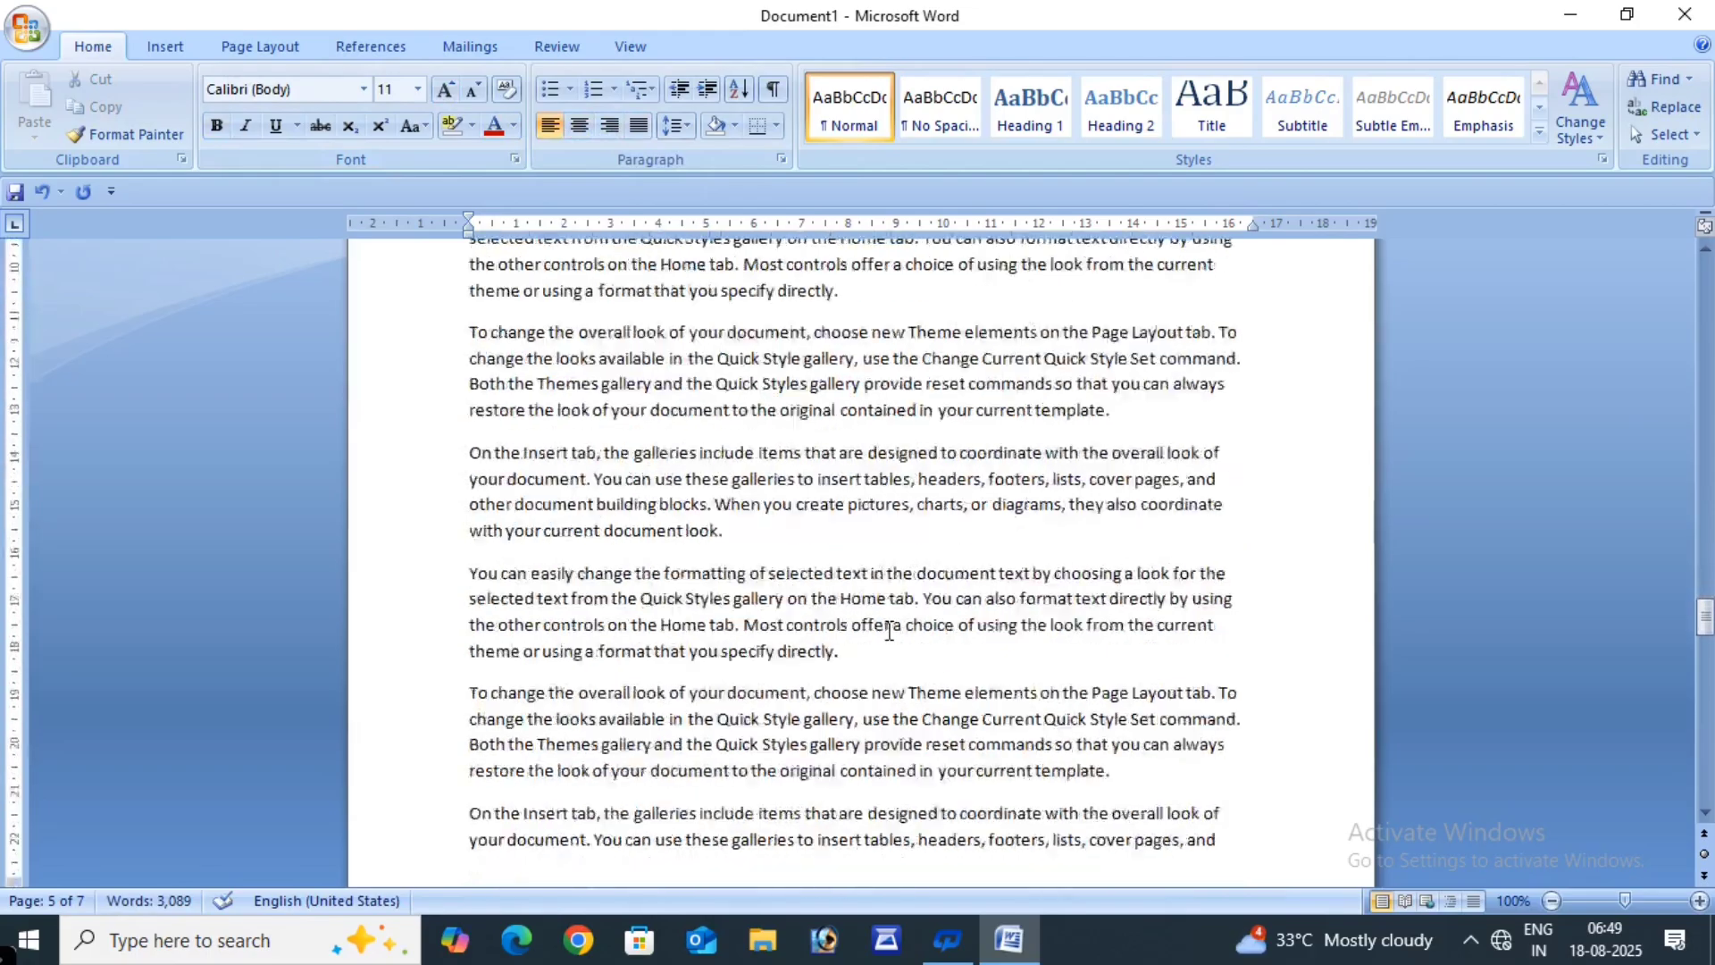
scroll(889, 631, down, 6)
scroll(889, 631, up, 15)
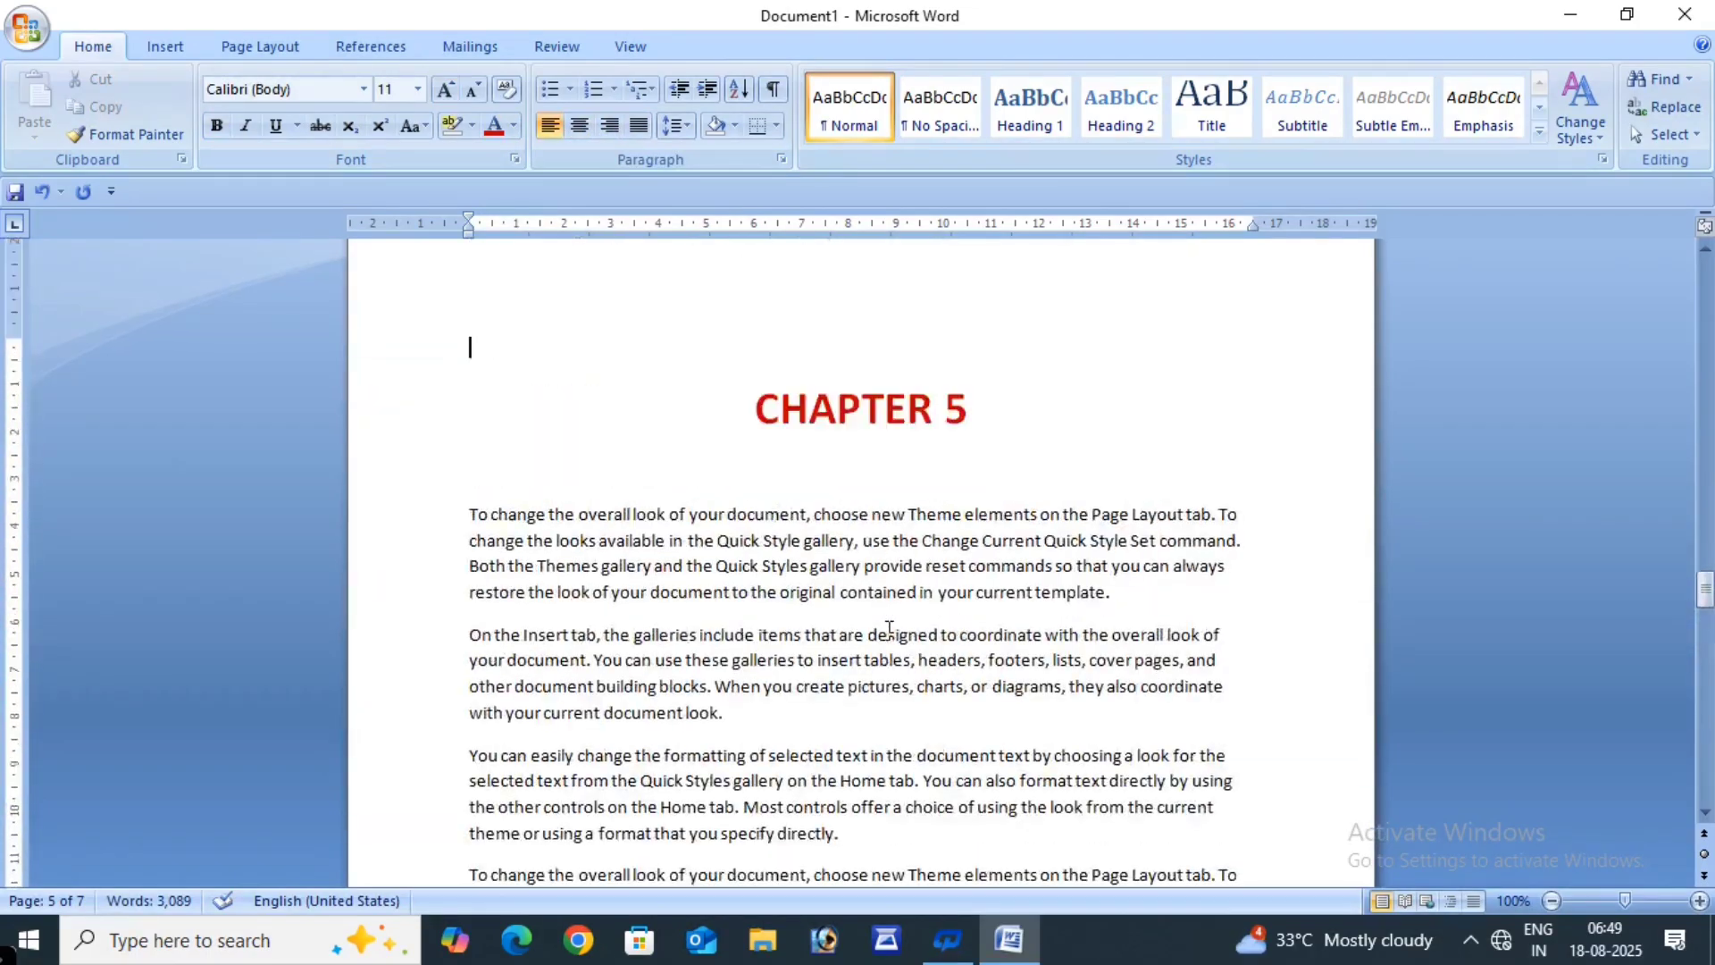
scroll(887, 631, up, 20)
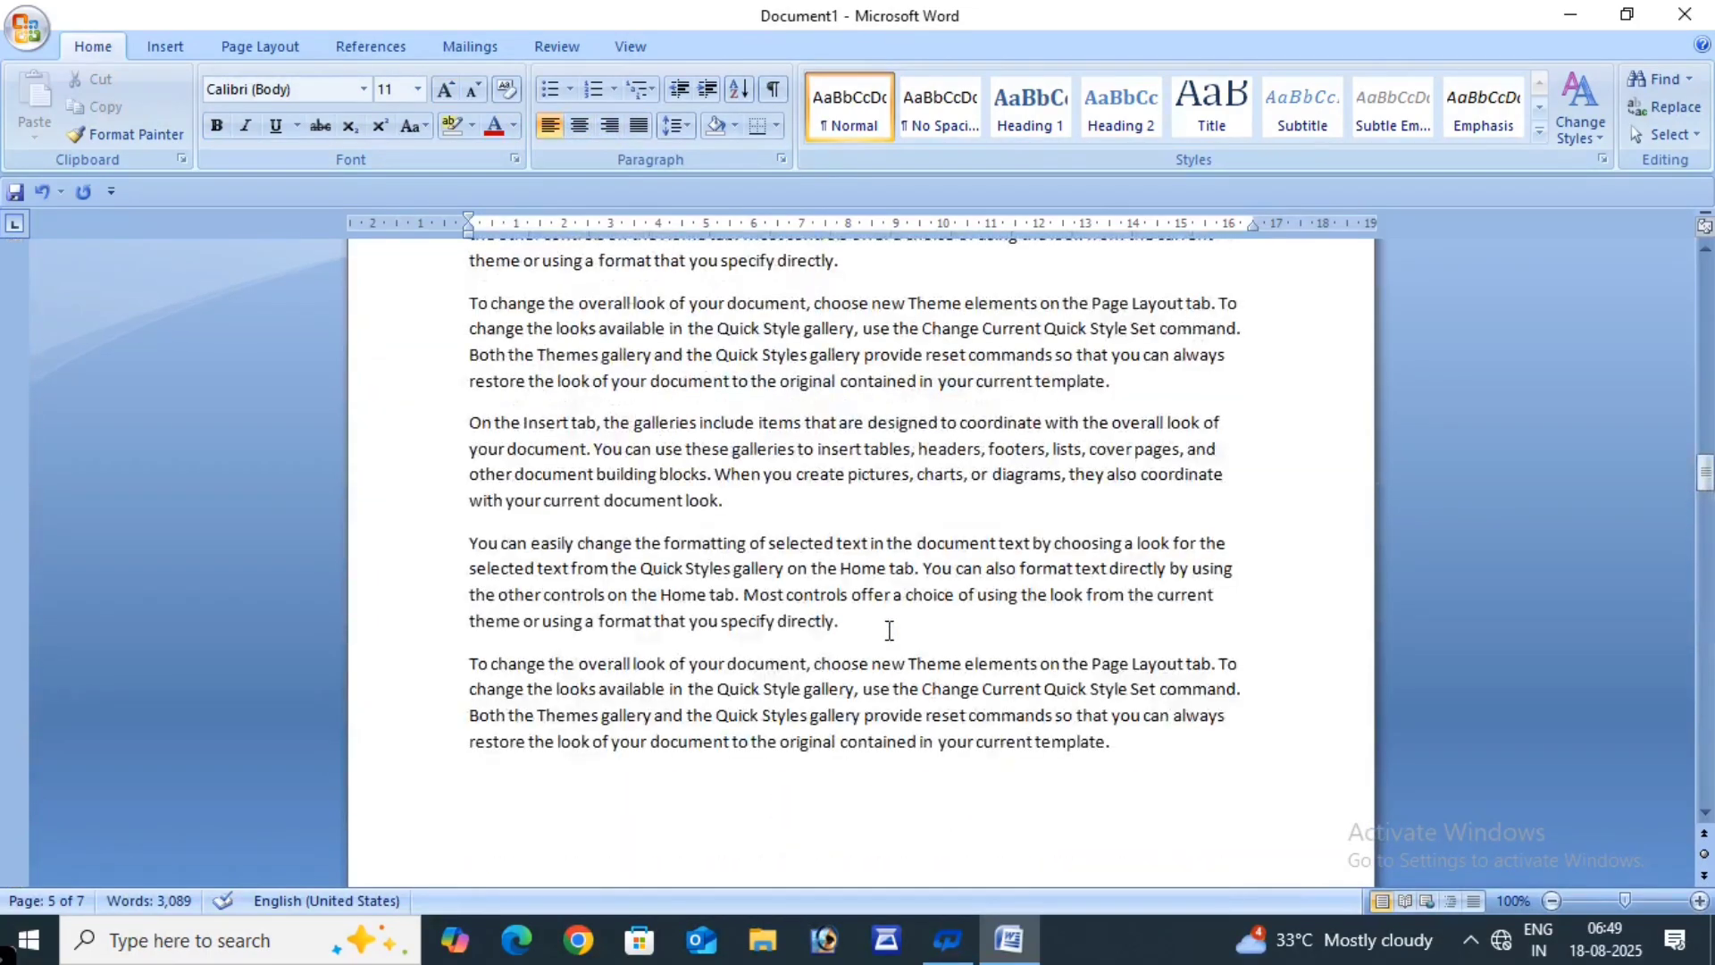
scroll(889, 630, up, 9)
scroll(888, 631, down, 14)
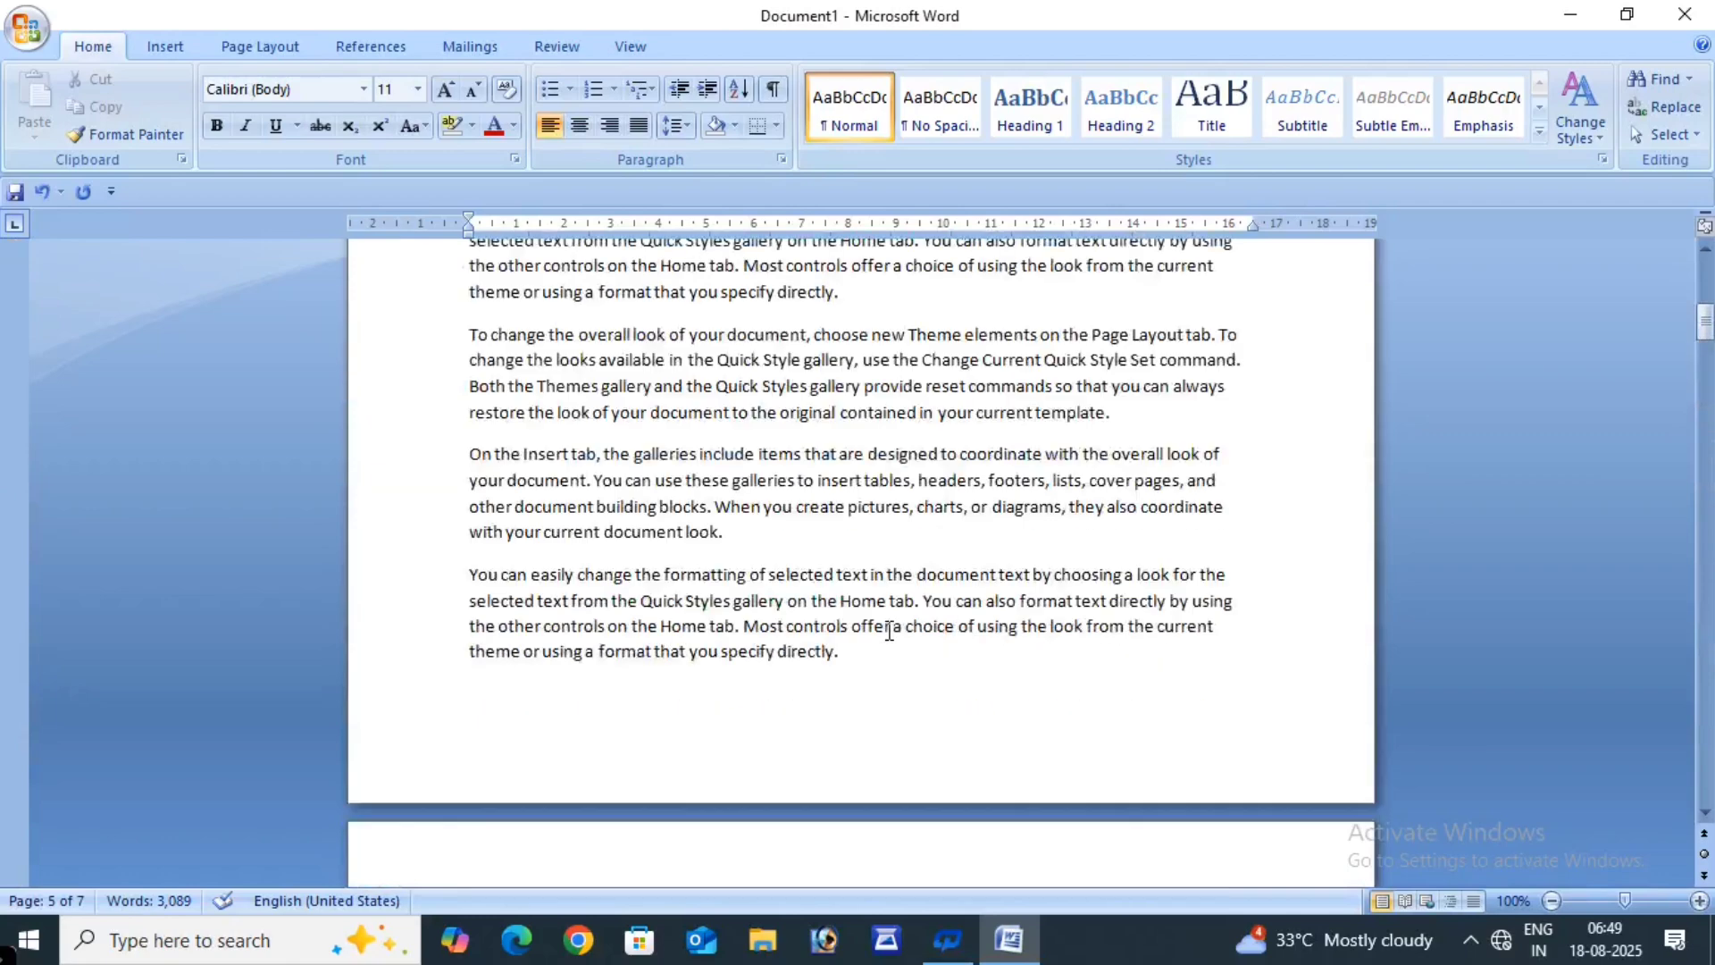
scroll(889, 631, up, 15)
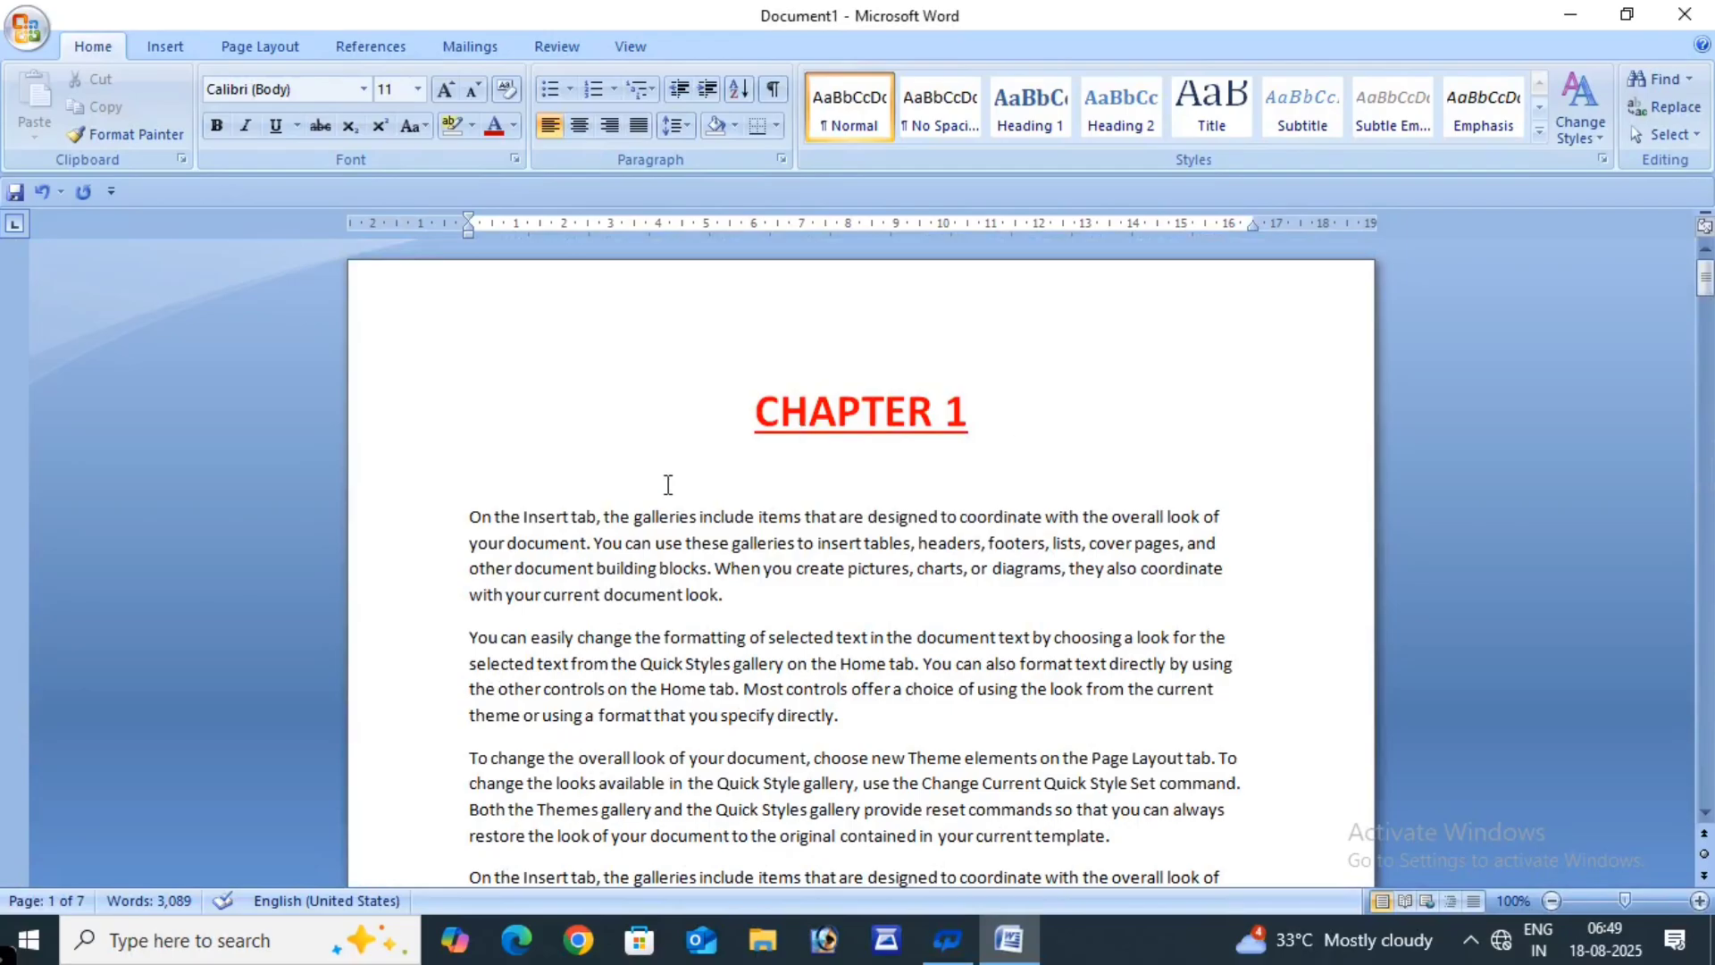
click(346, 54)
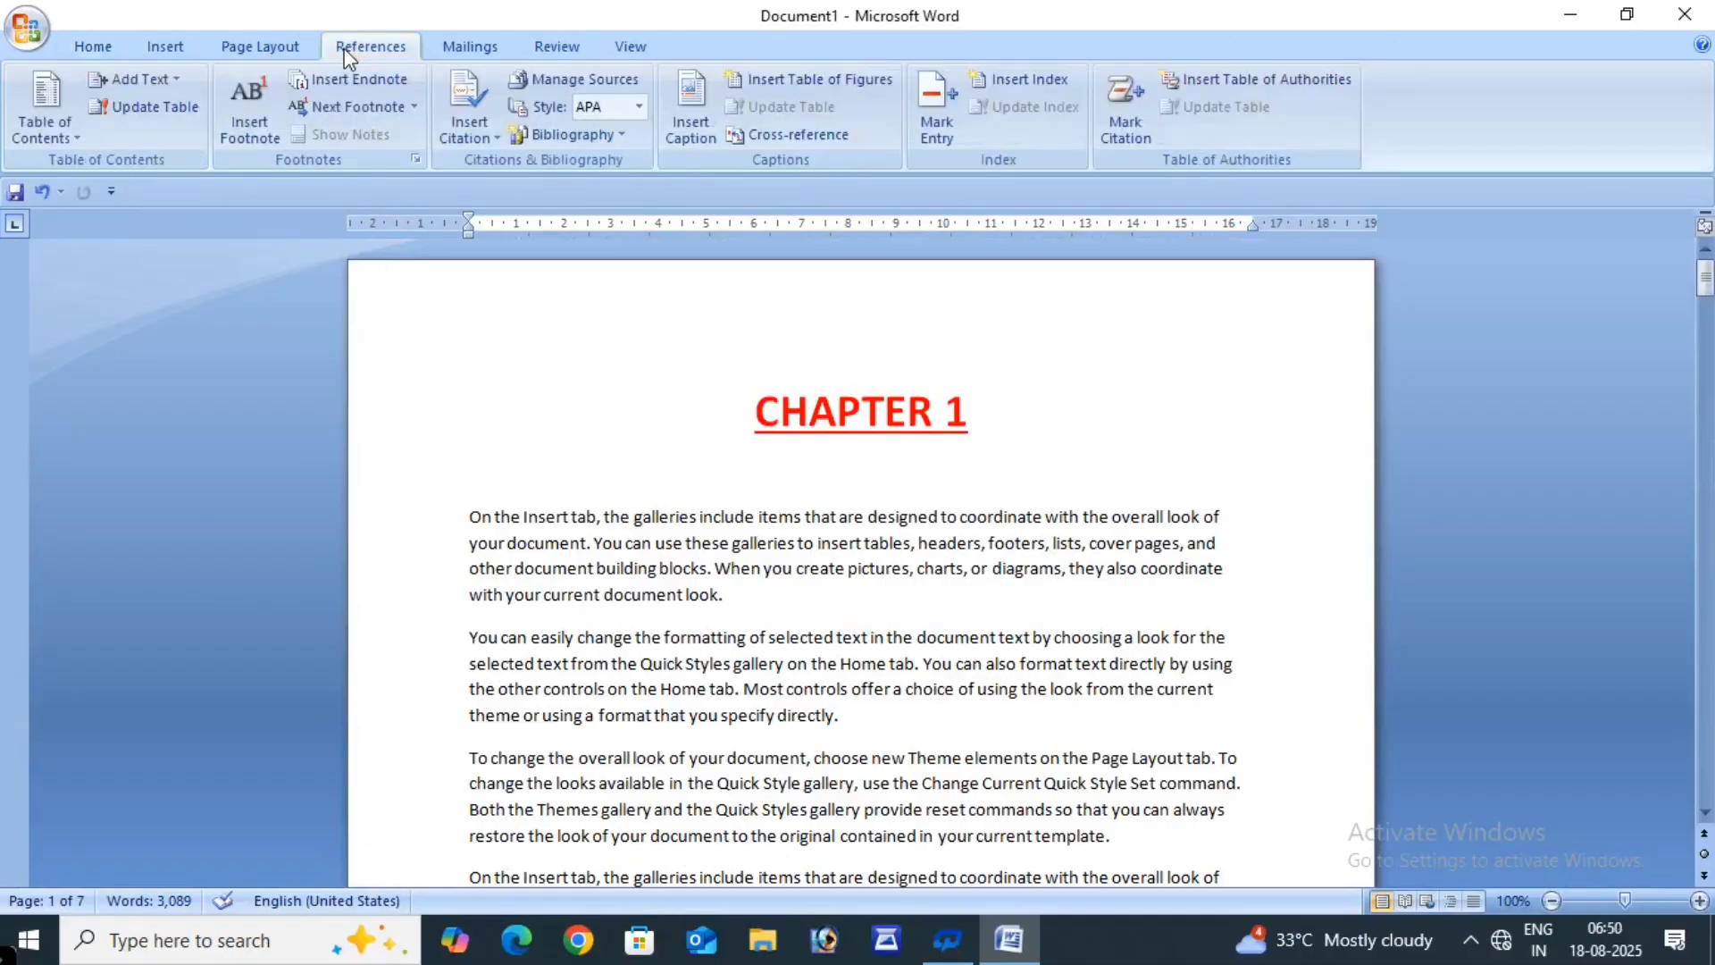
click(44, 121)
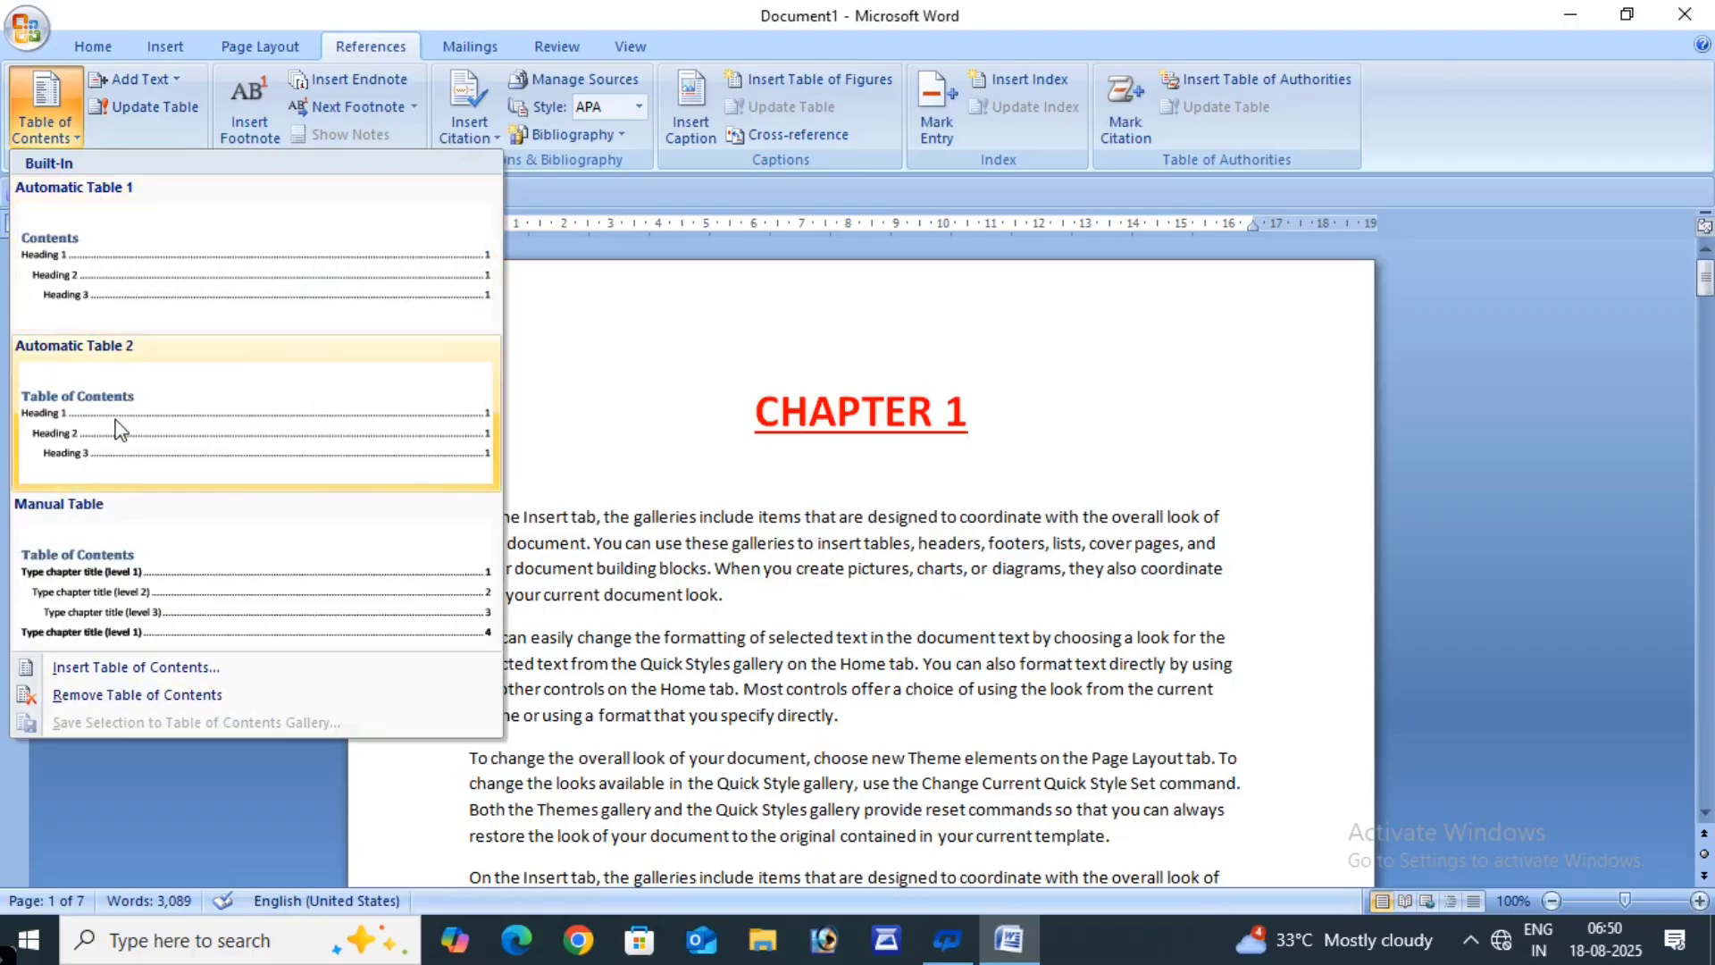
click(683, 374)
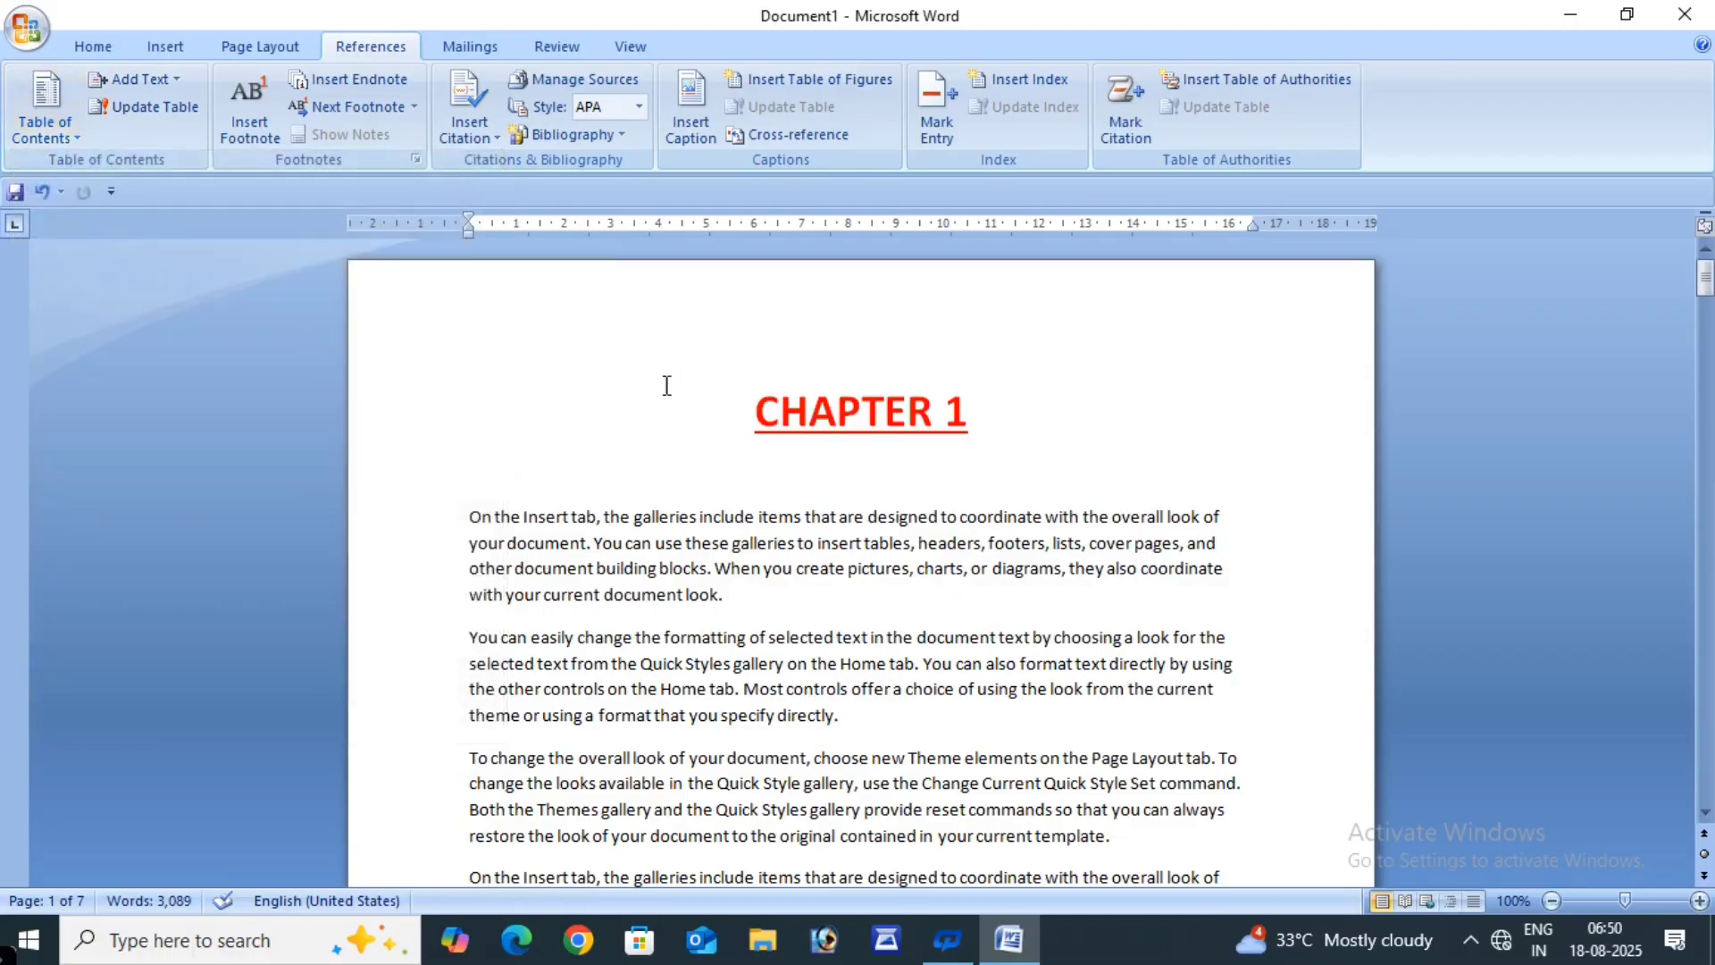
- Mark the CHAPTER 1 heading as a Level 1 contents entry
drag(960, 427, 838, 418)
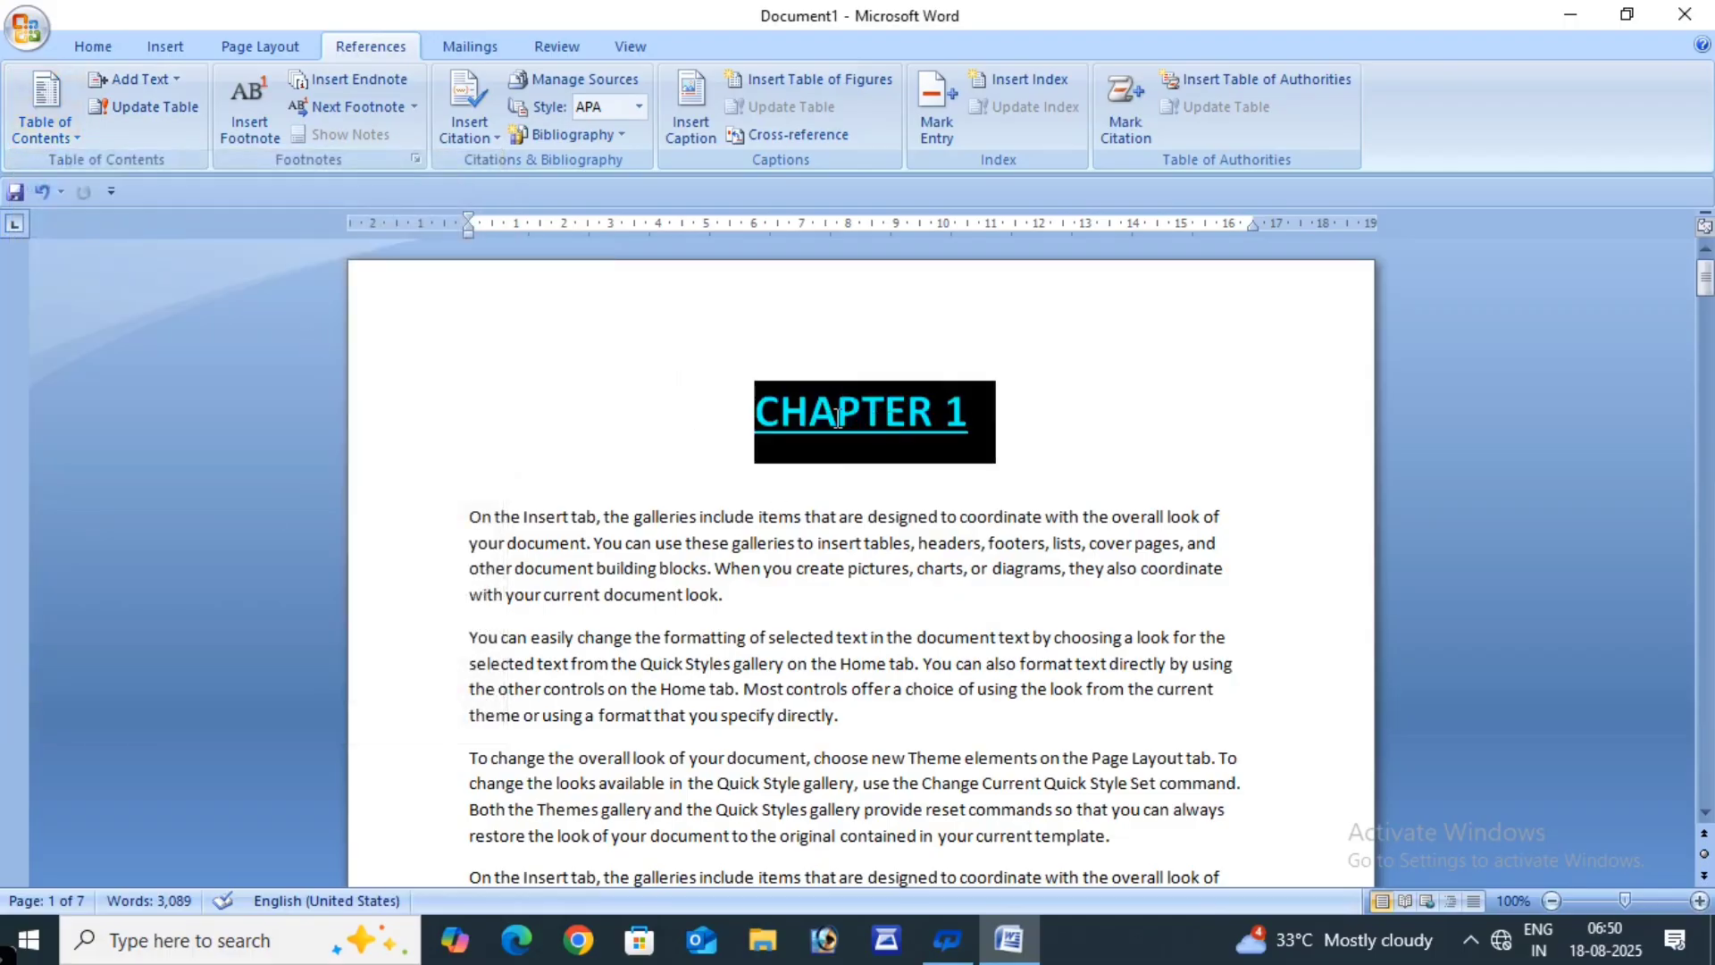
click(659, 398)
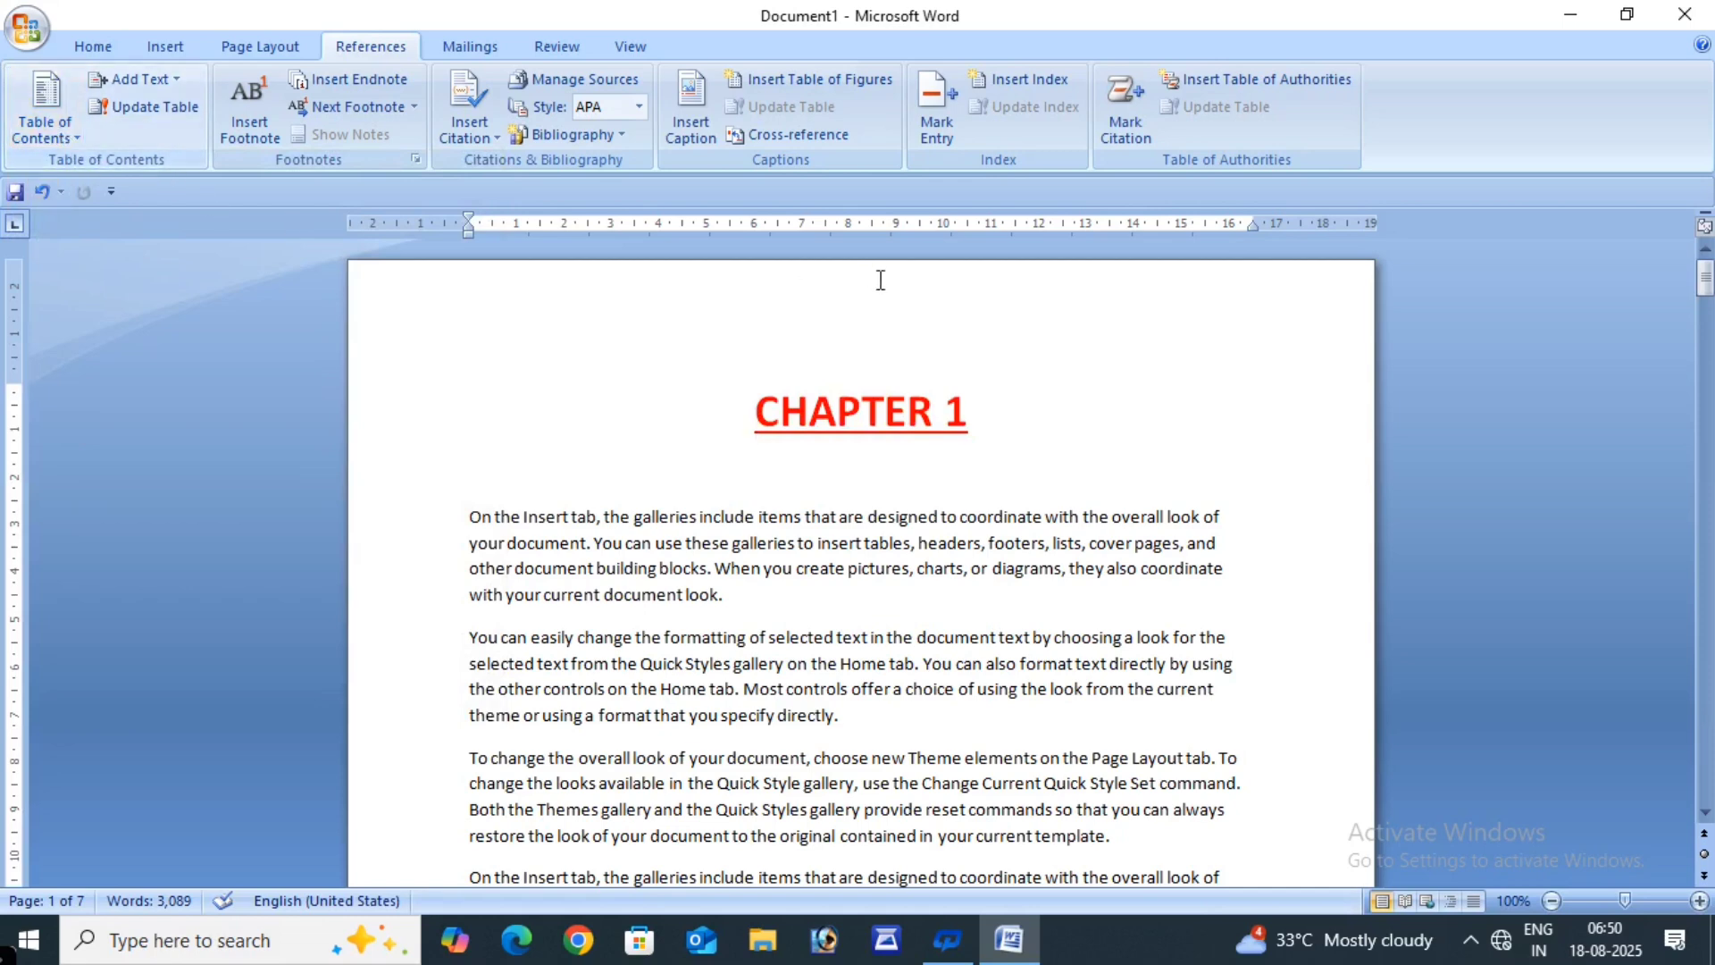
shift+click(1063, 437)
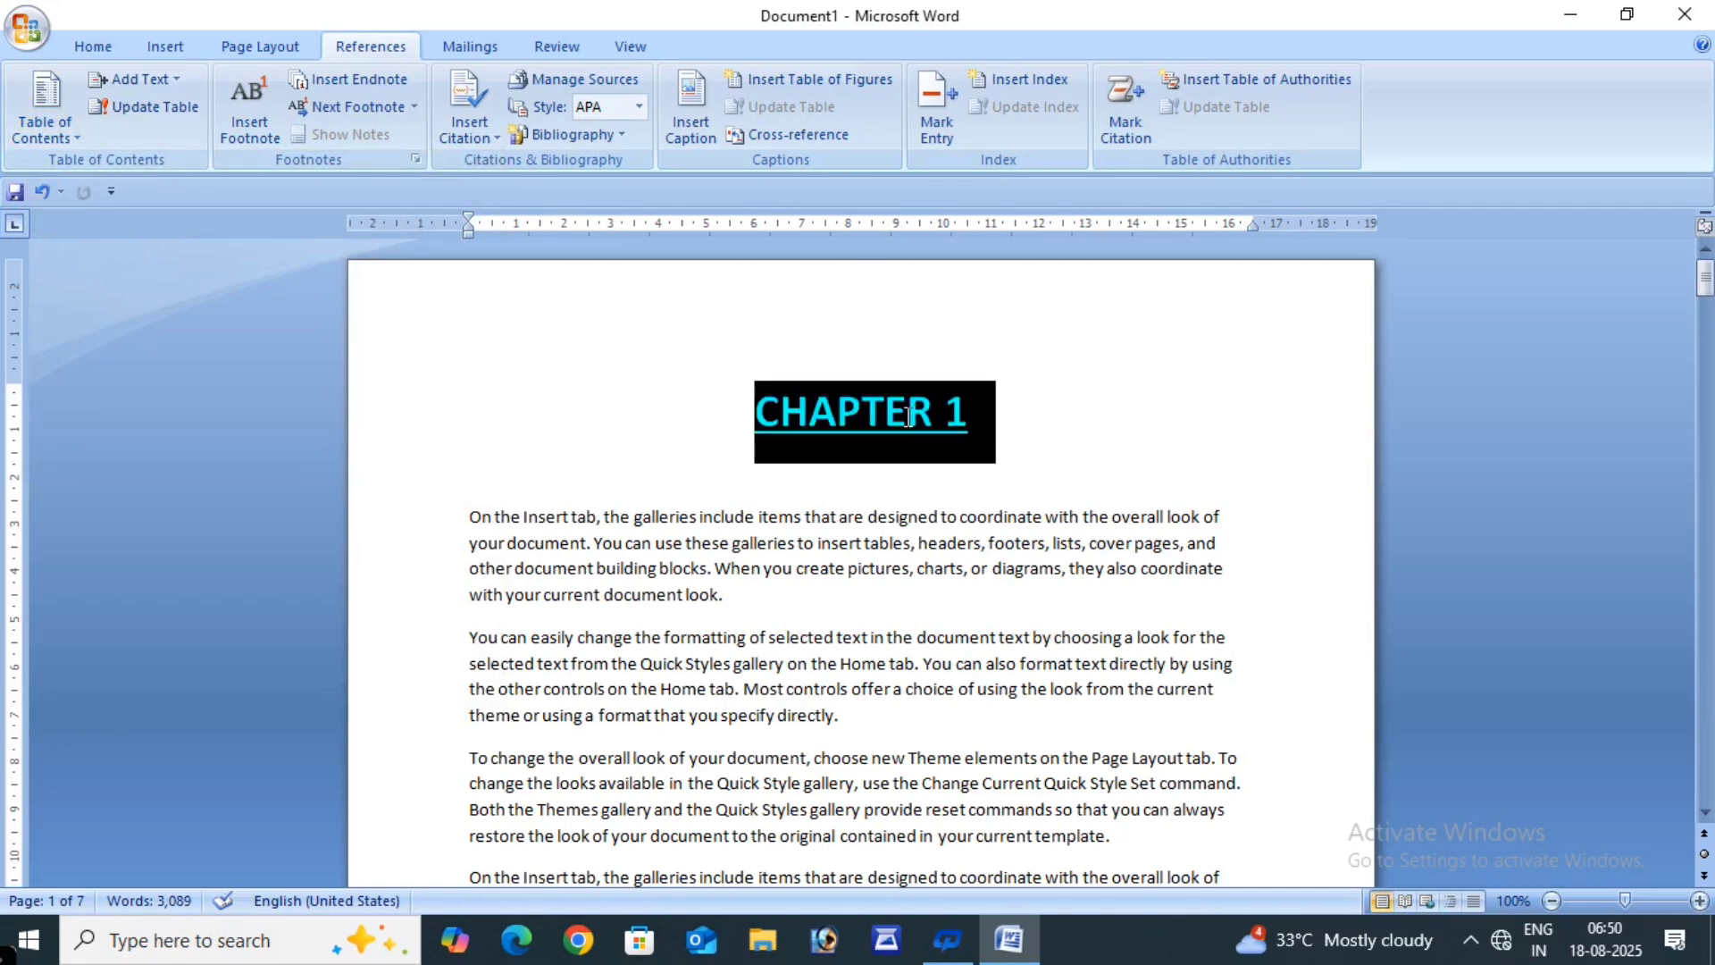
click(174, 84)
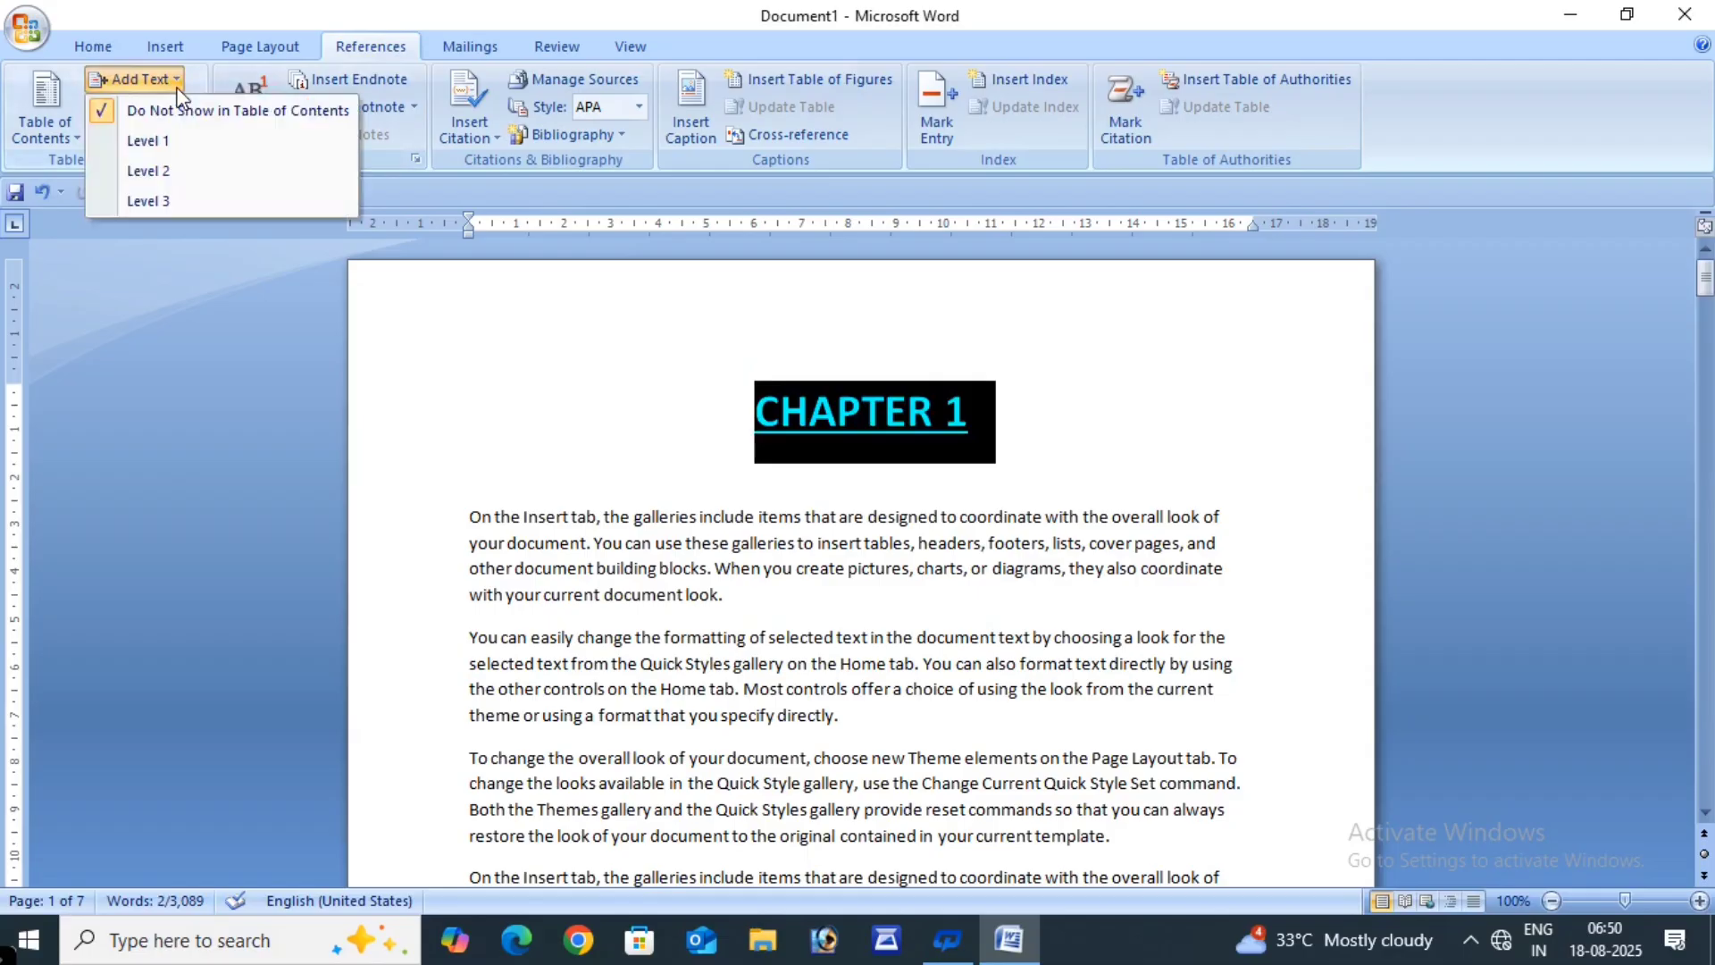
click(171, 141)
- Mark the CHAPTER 2 and CHAPTER 3 headings as Level 1 contents entries
scroll(552, 511, down, 6)
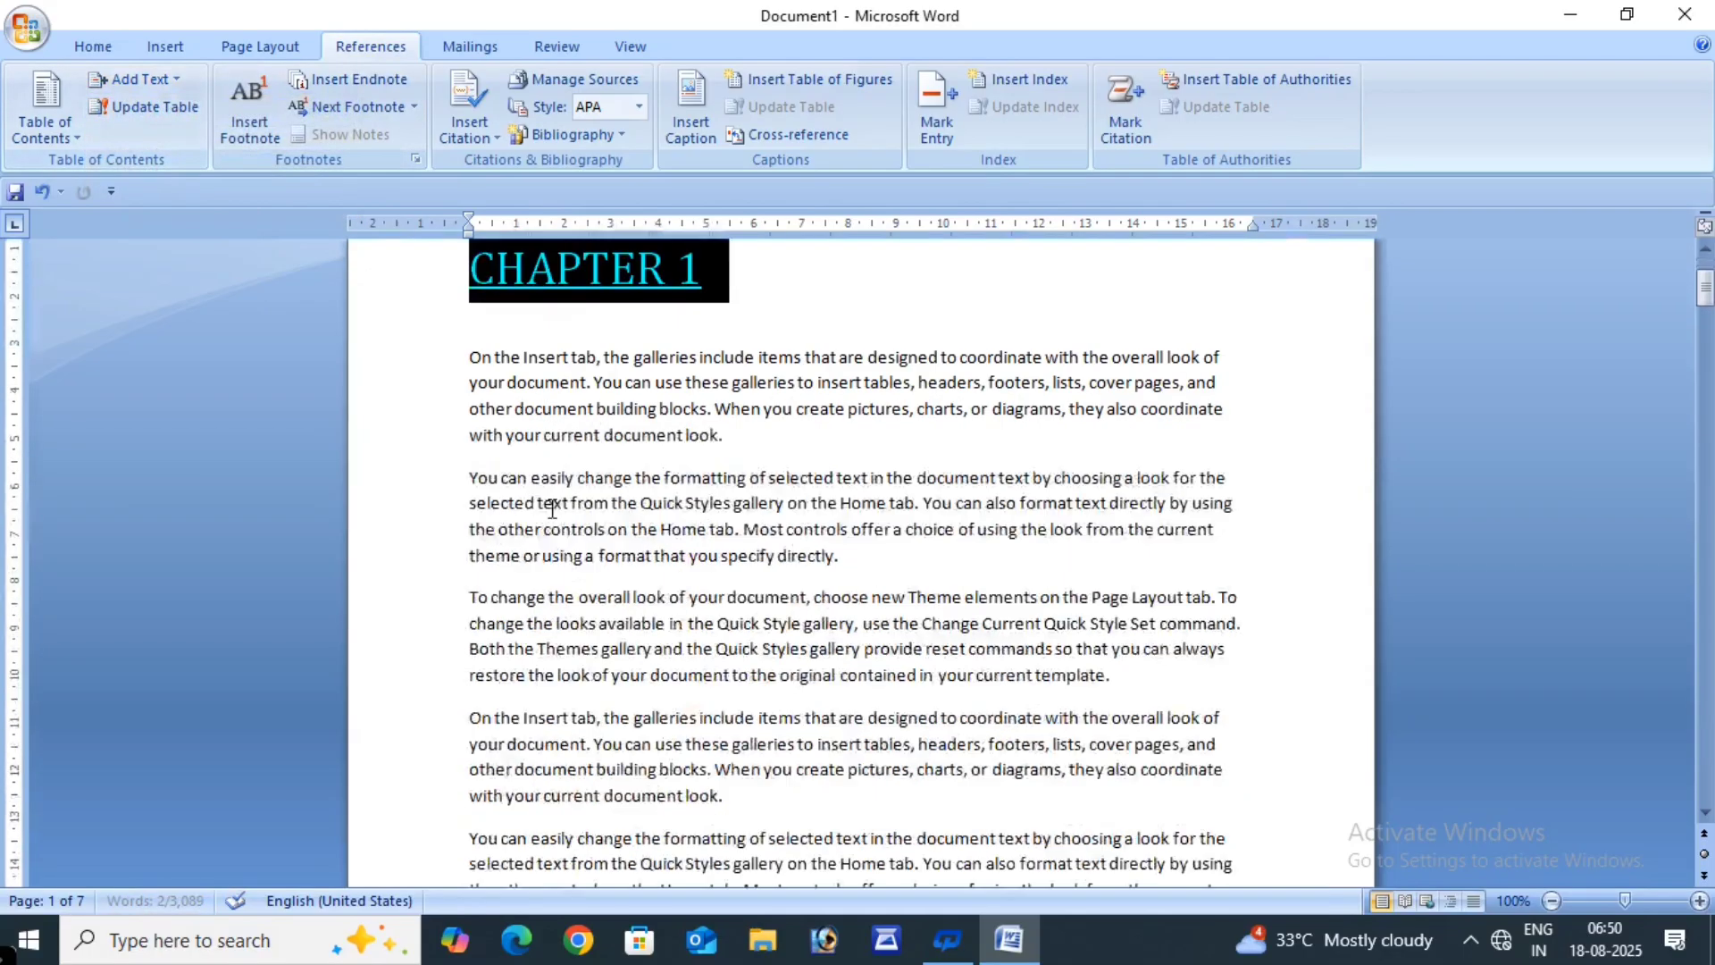
scroll(552, 511, down, 10)
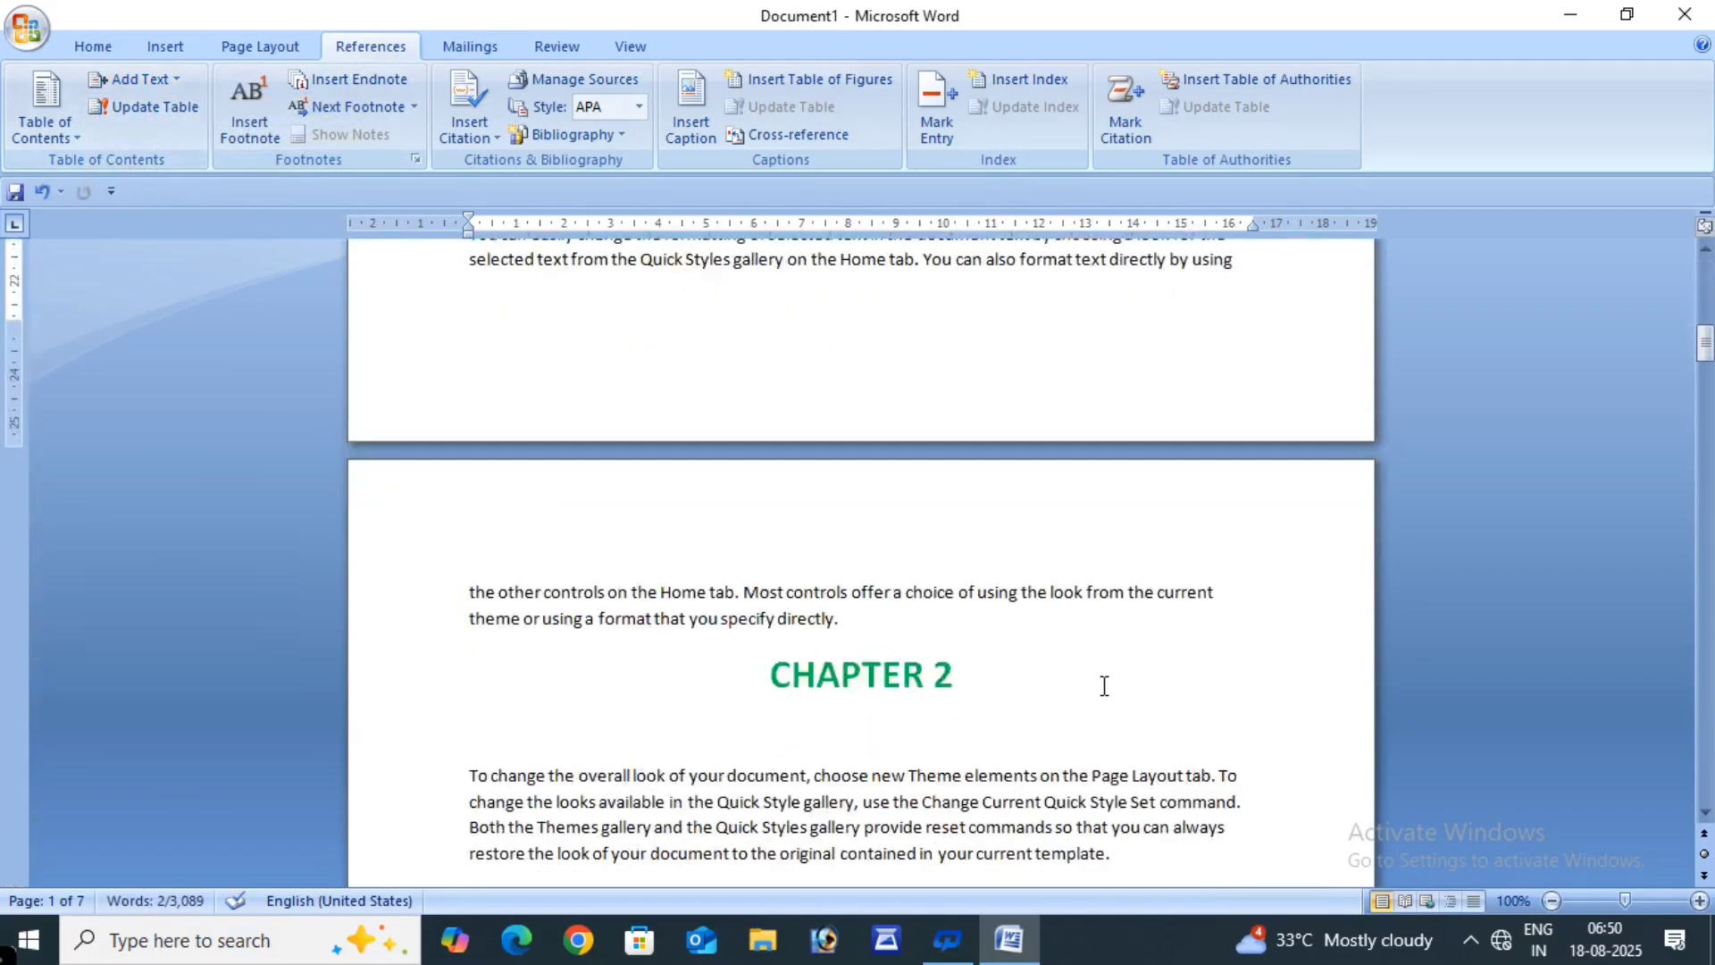
click(936, 674)
triple_click(936, 674)
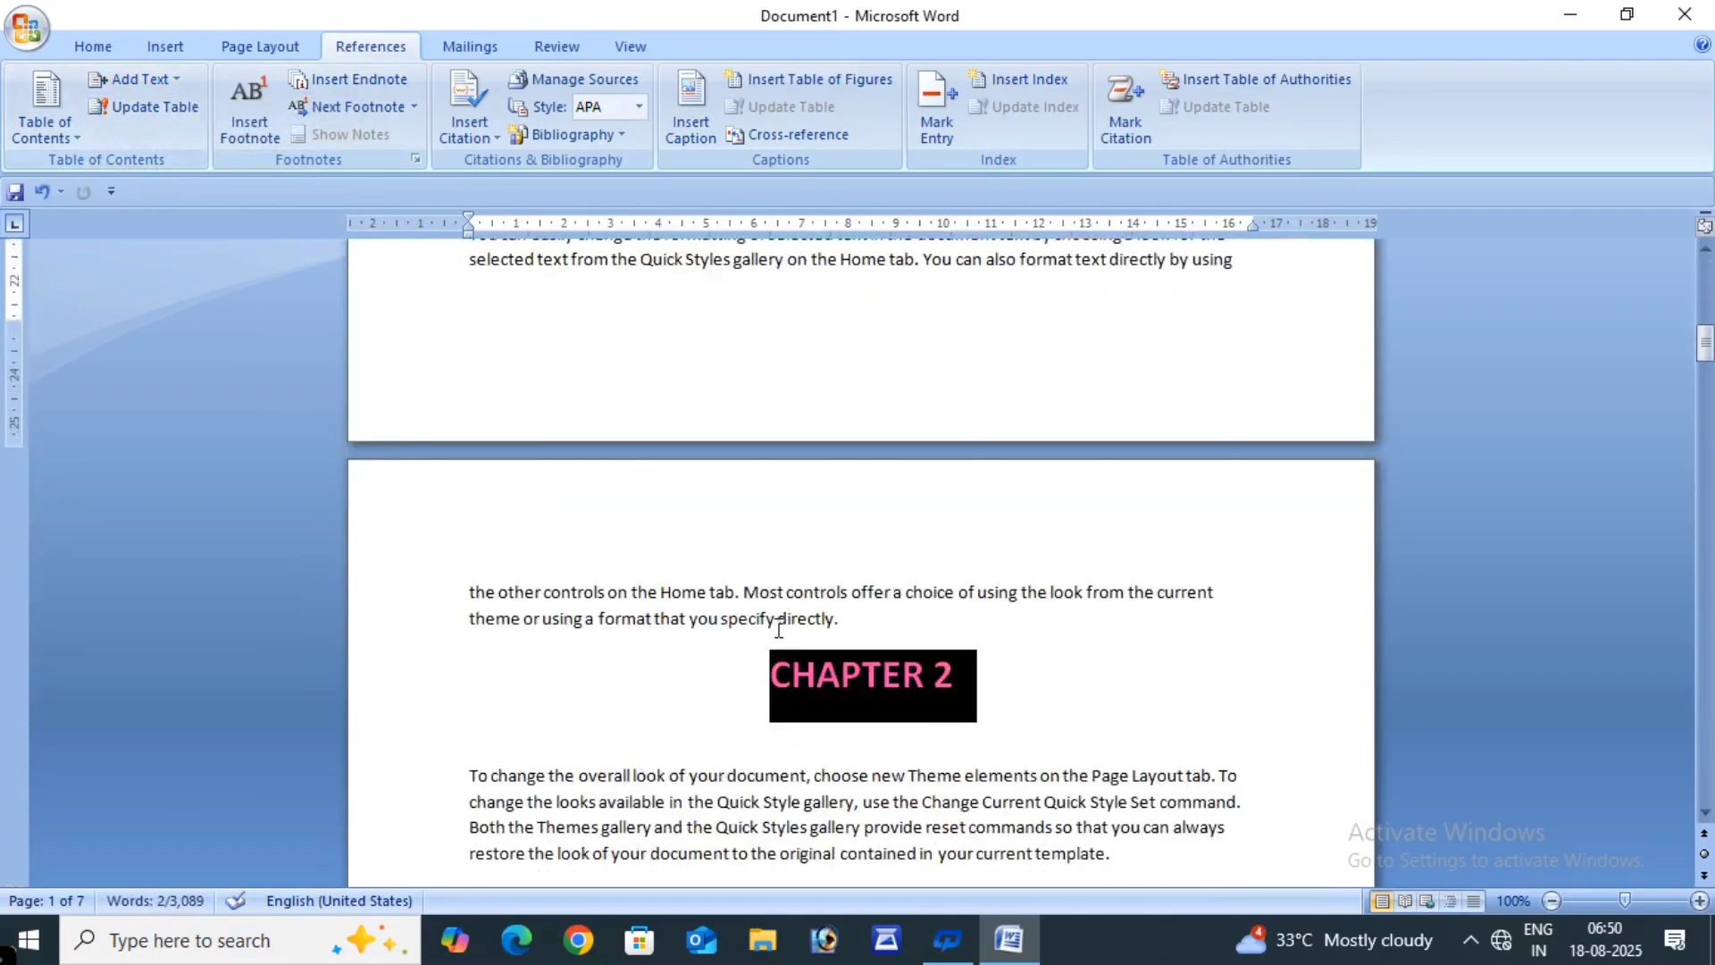
click(170, 79)
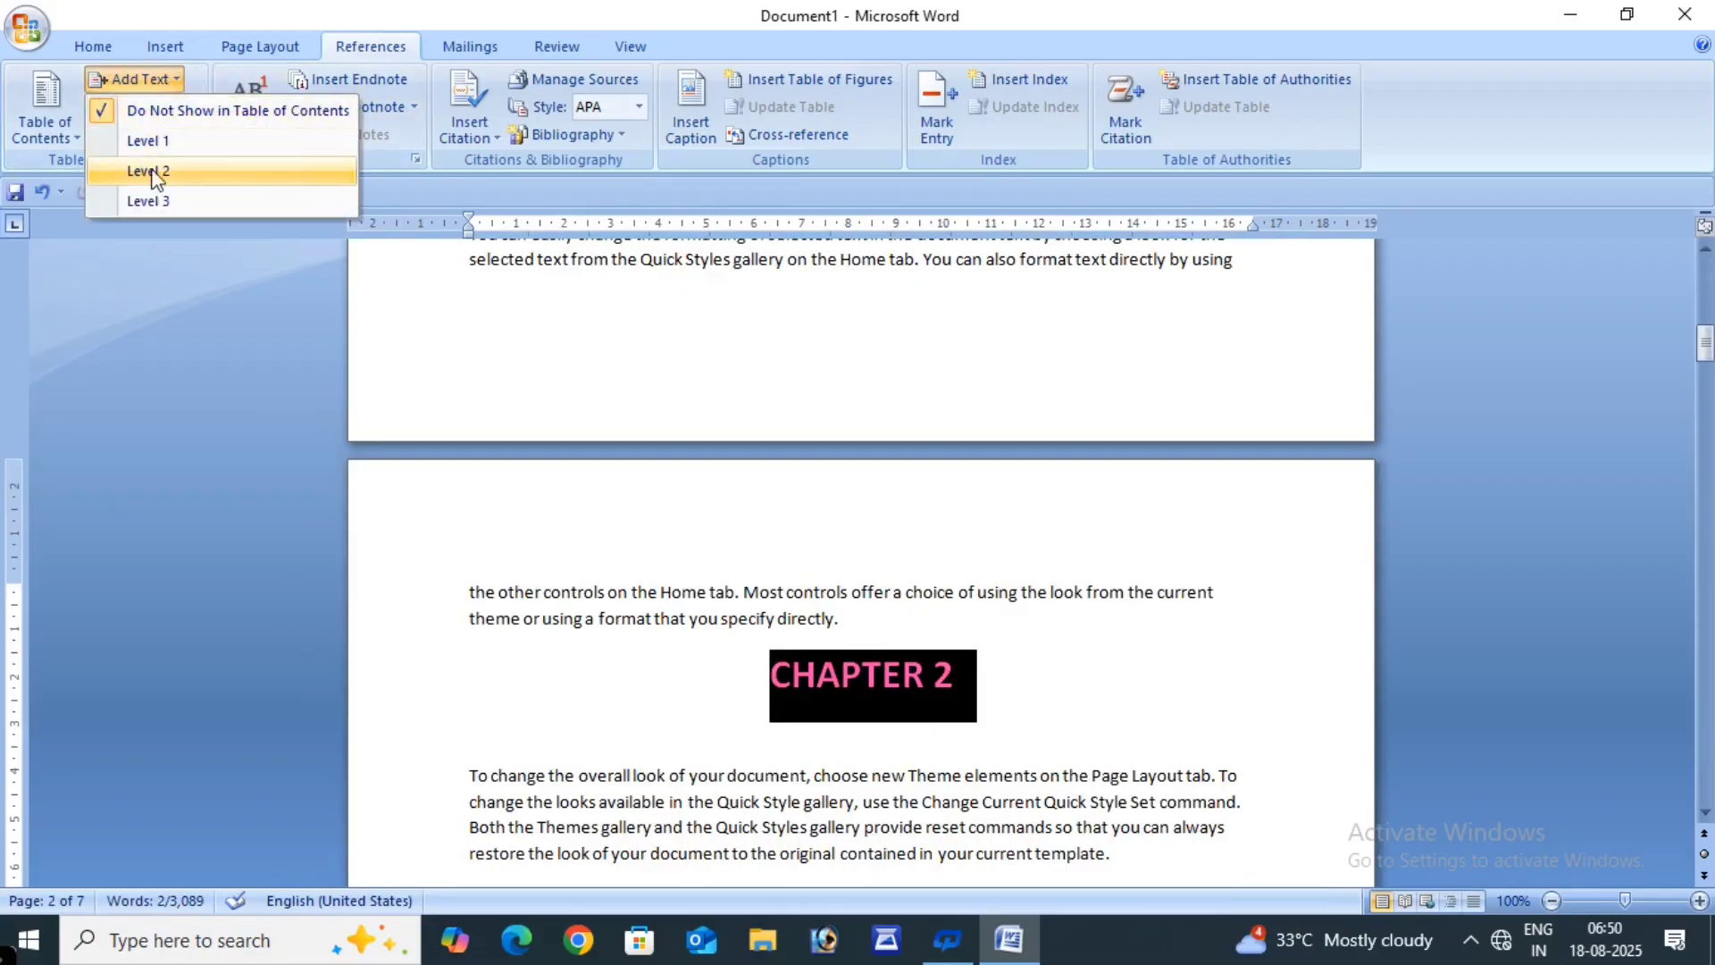
click(147, 140)
scroll(700, 624, down, 5)
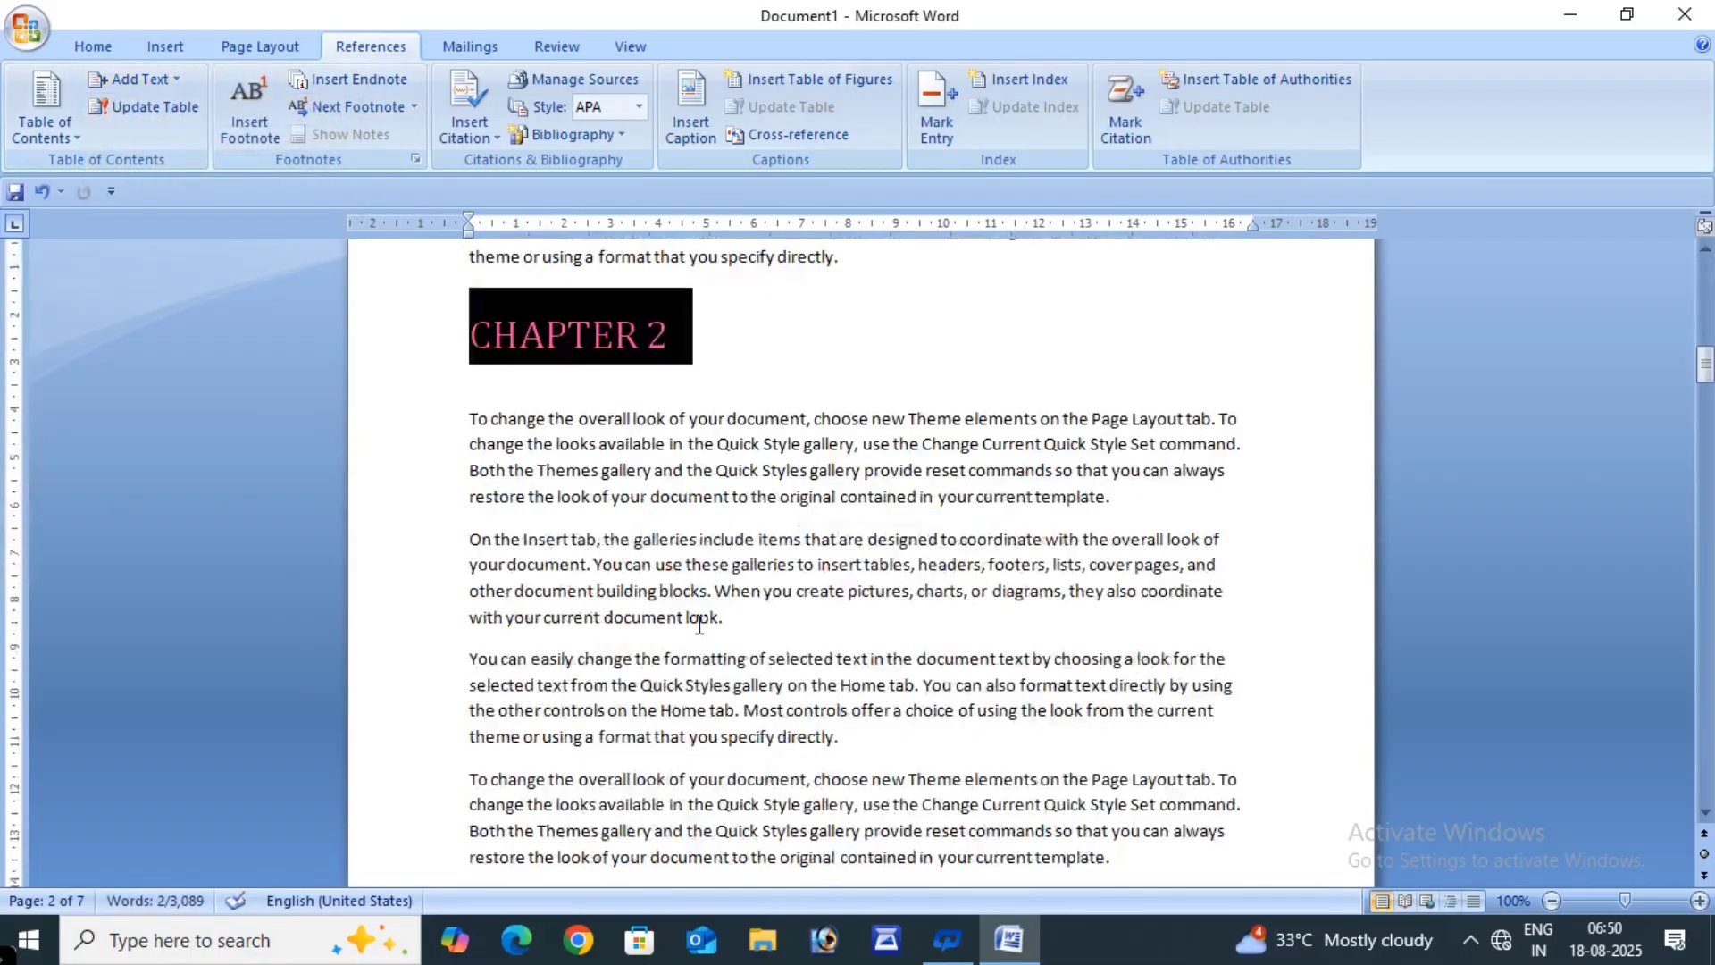
scroll(700, 624, down, 10)
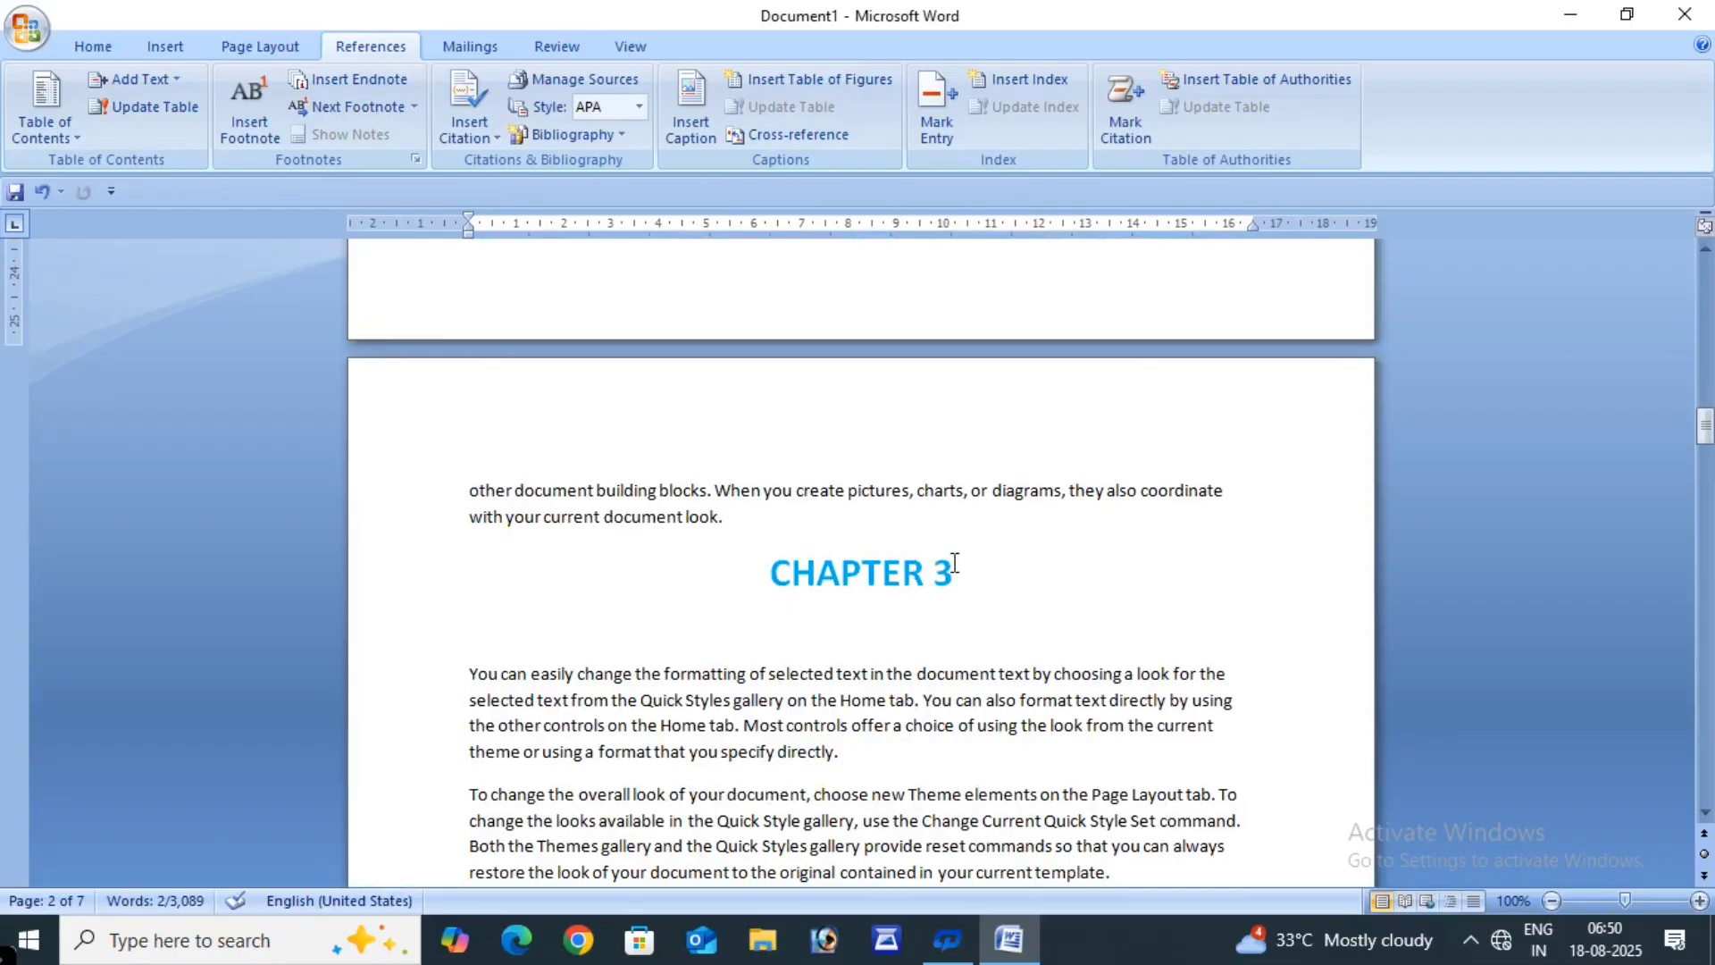
triple_click(956, 565)
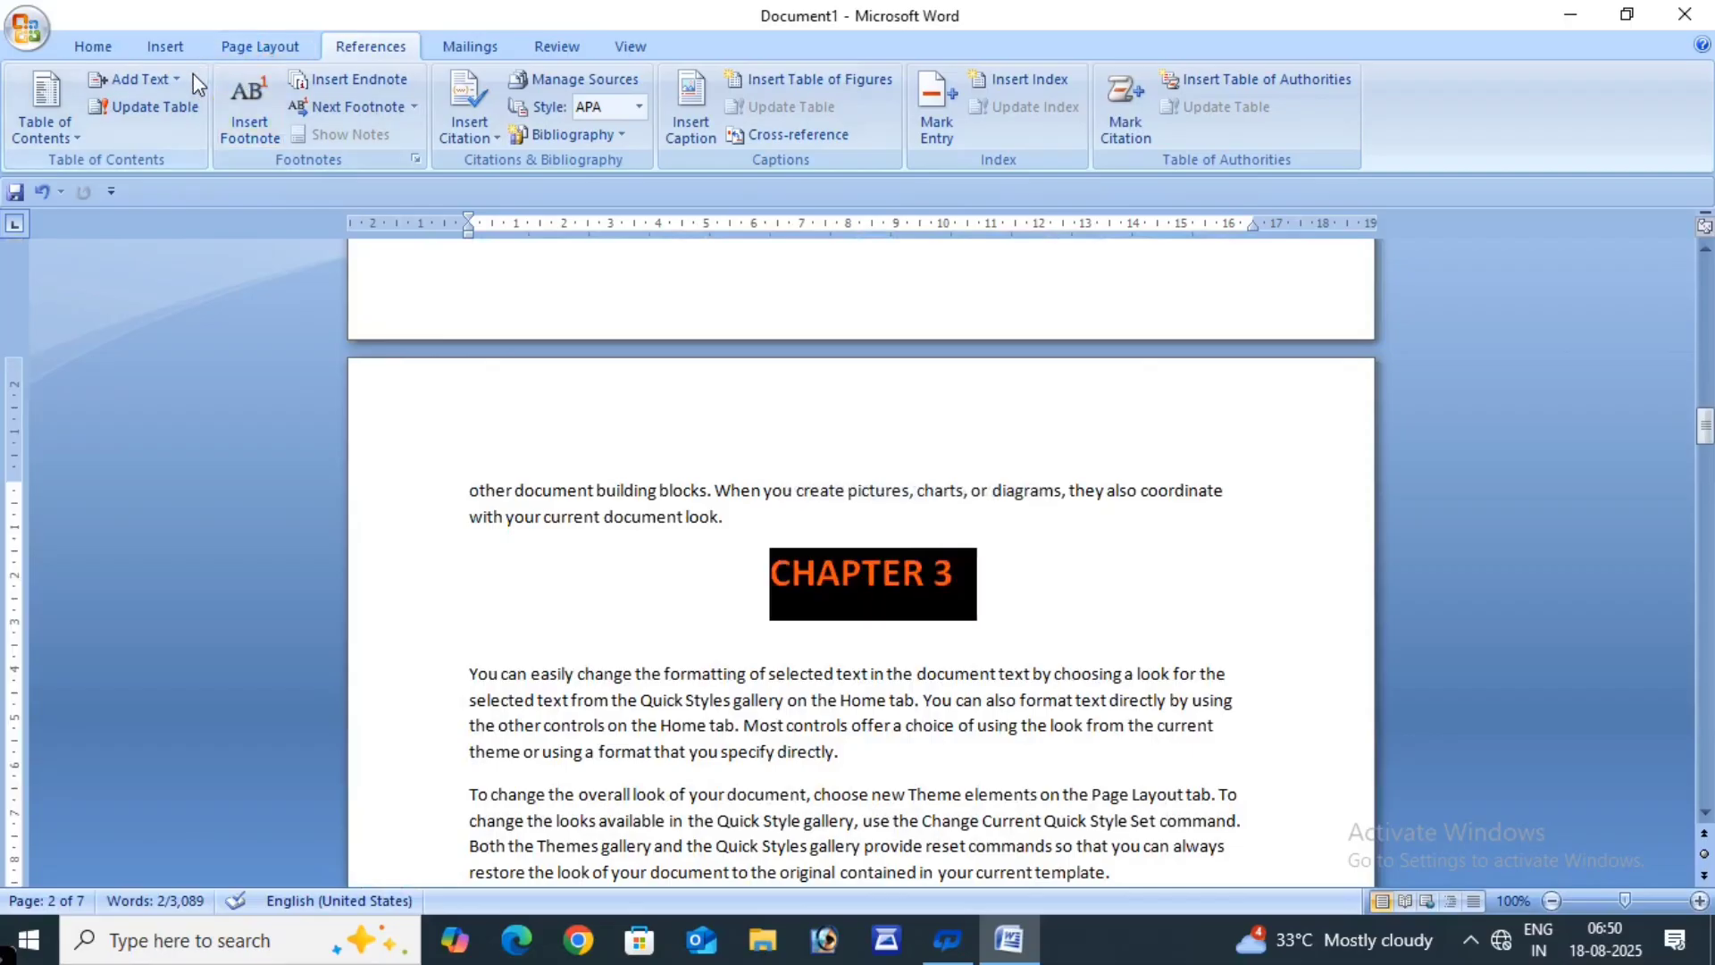
click(156, 79)
click(142, 136)
- Mark the CHAPTER 4 and CHAPTER 5 headings as Level 1 contents entries
scroll(512, 343, down, 1)
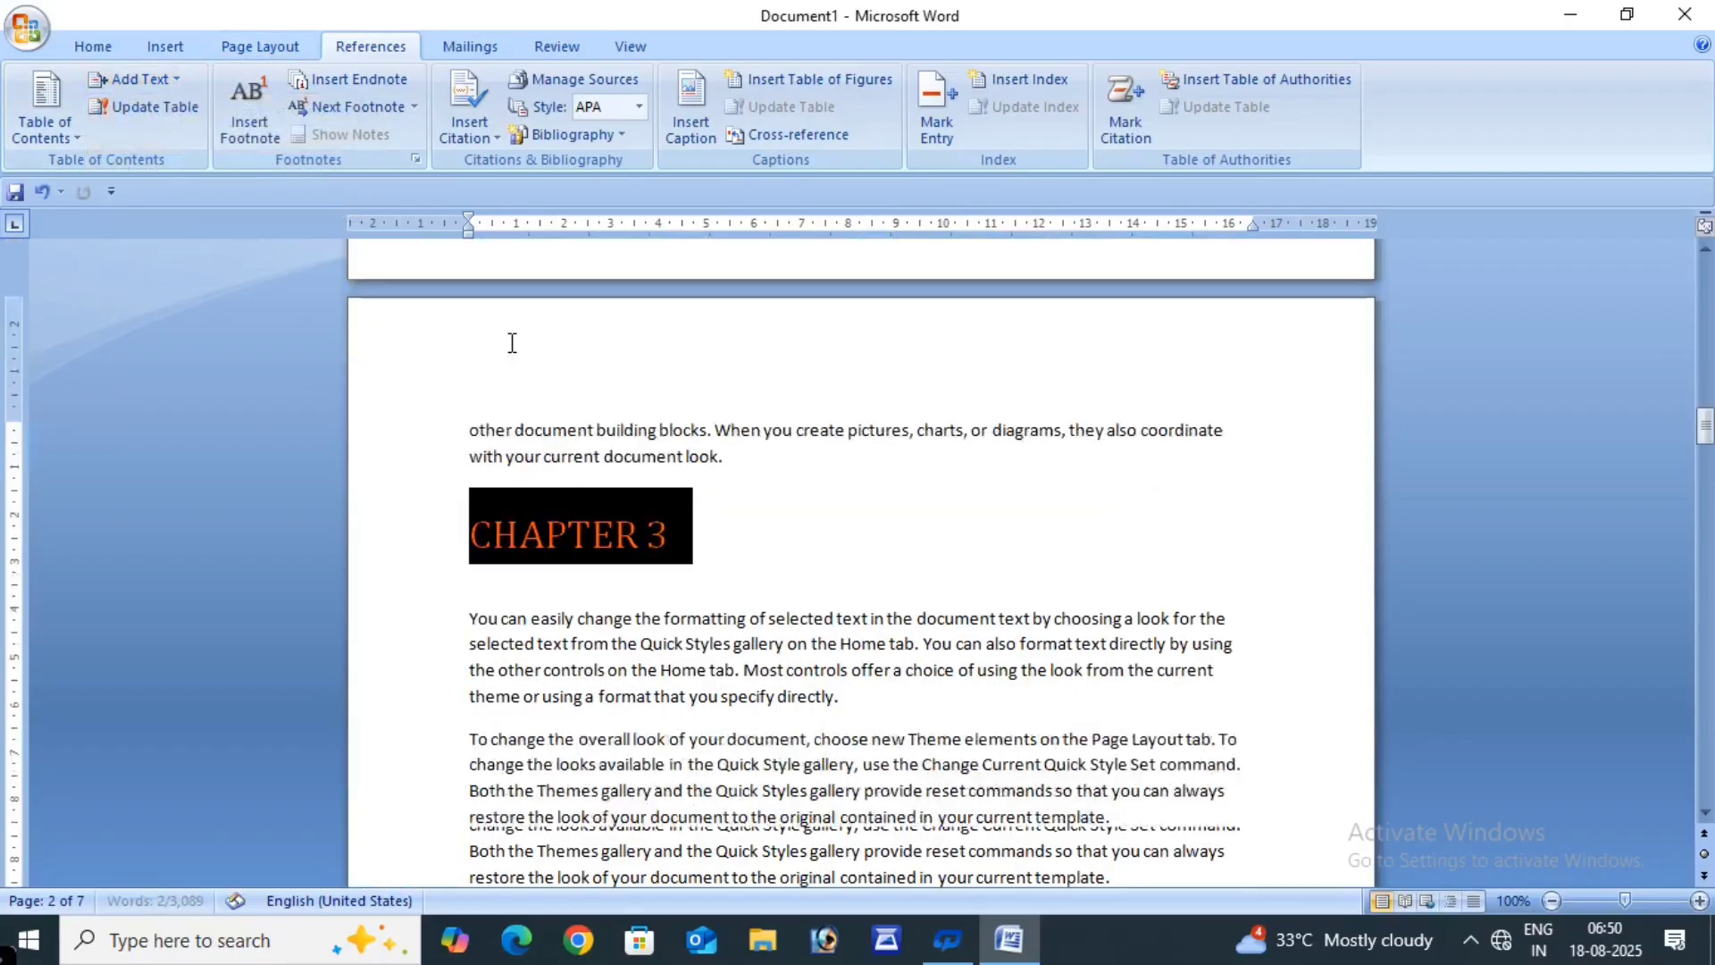
scroll(512, 343, down, 10)
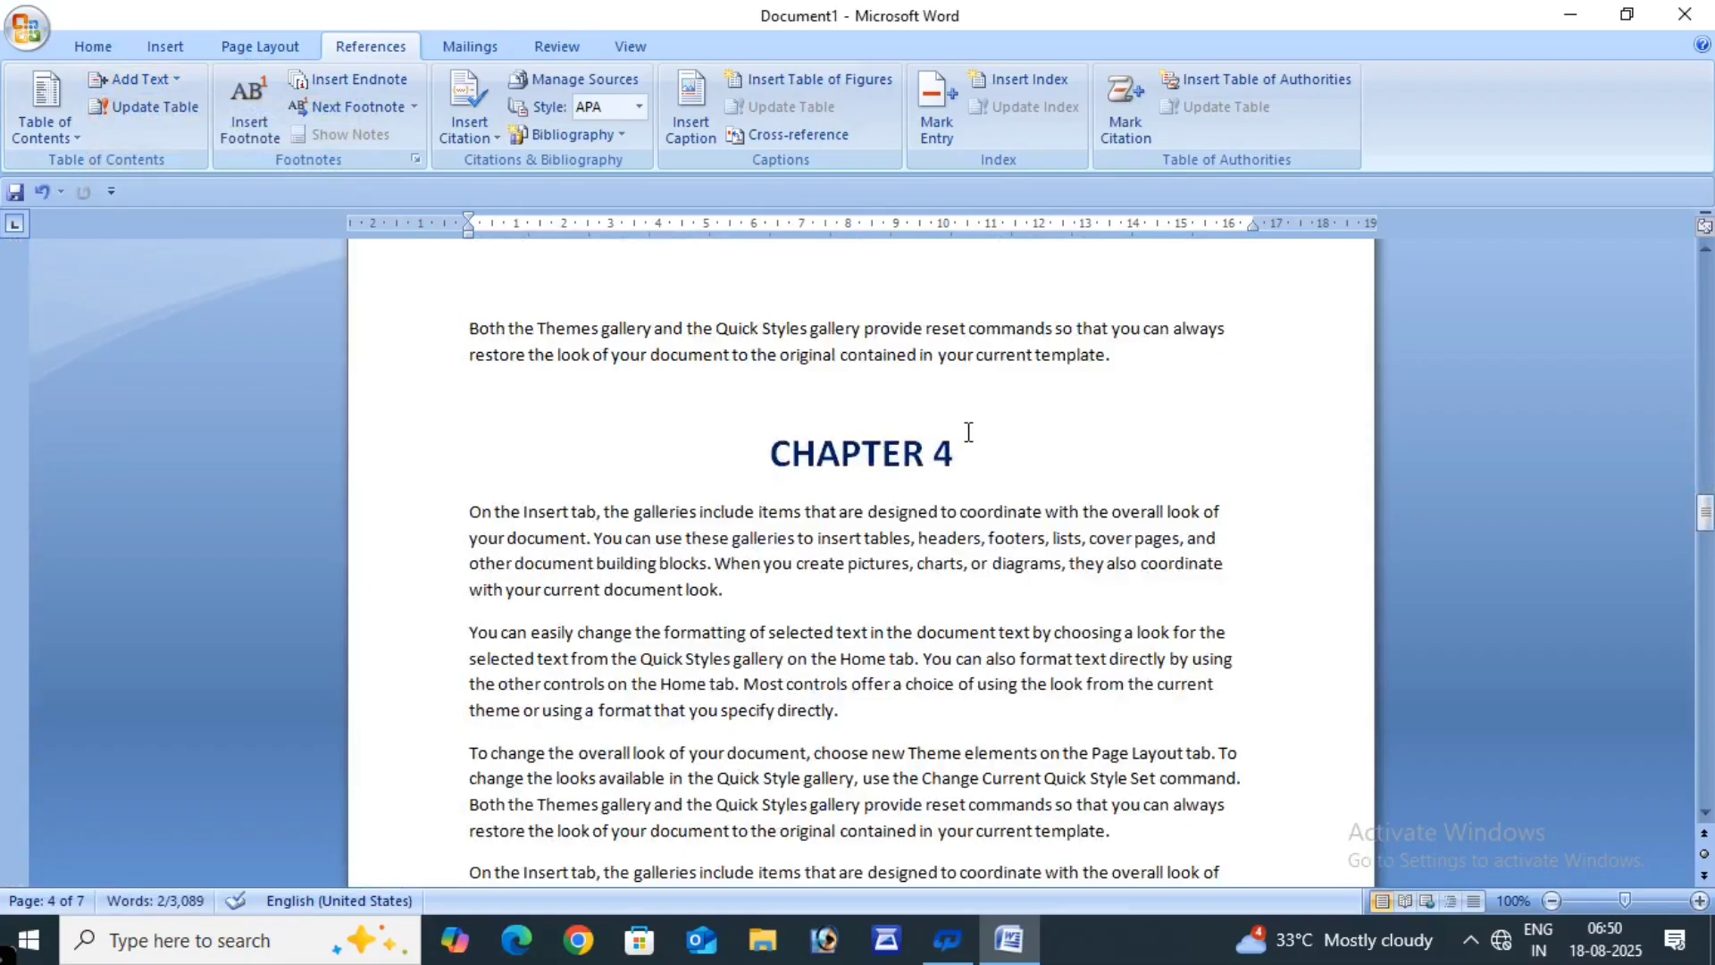
triple_click(968, 432)
click(143, 78)
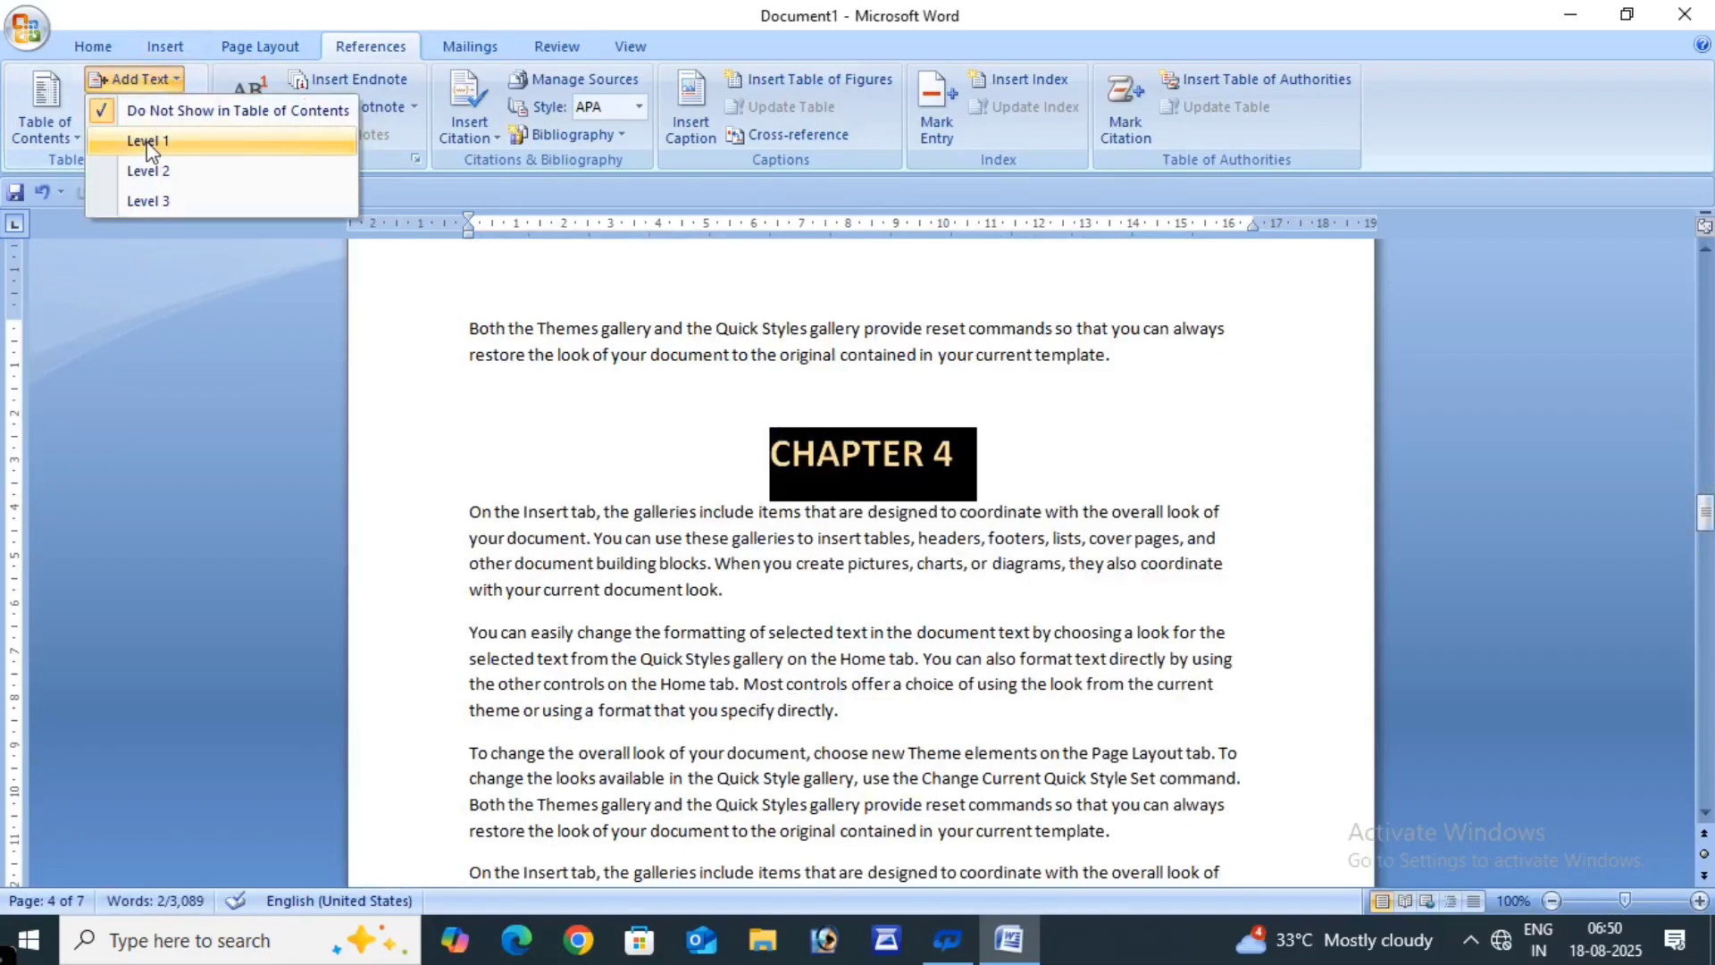
click(145, 141)
scroll(704, 454, down, 10)
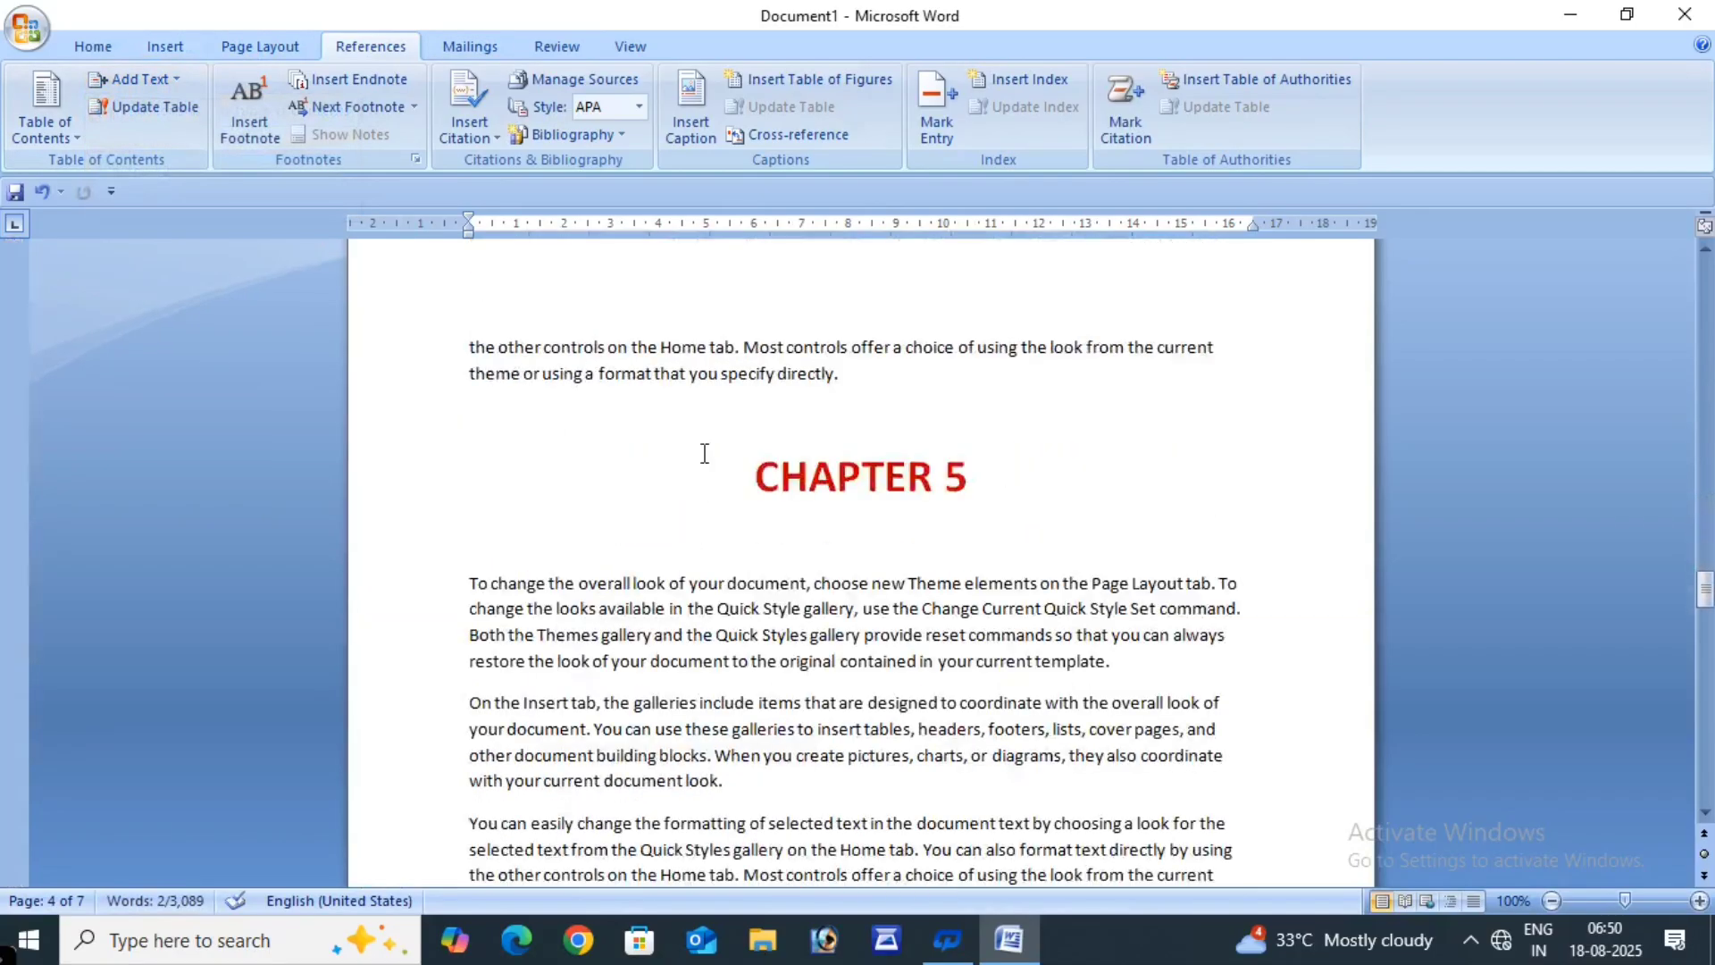
triple_click(1022, 525)
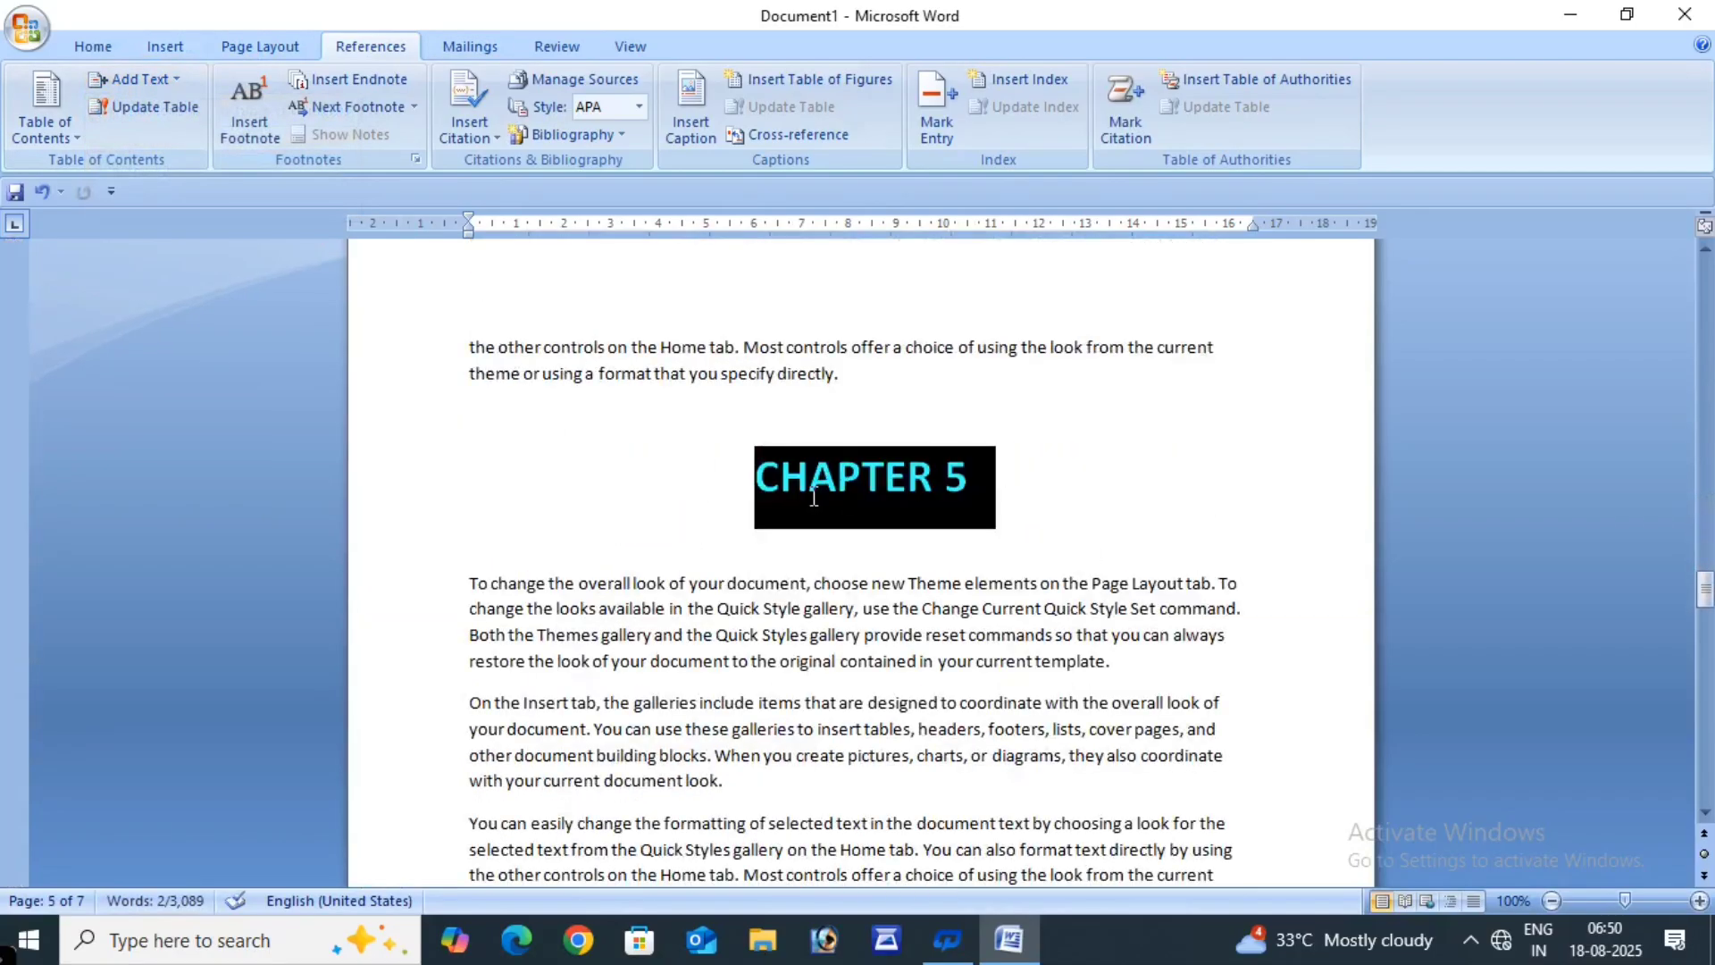
click(139, 77)
click(143, 141)
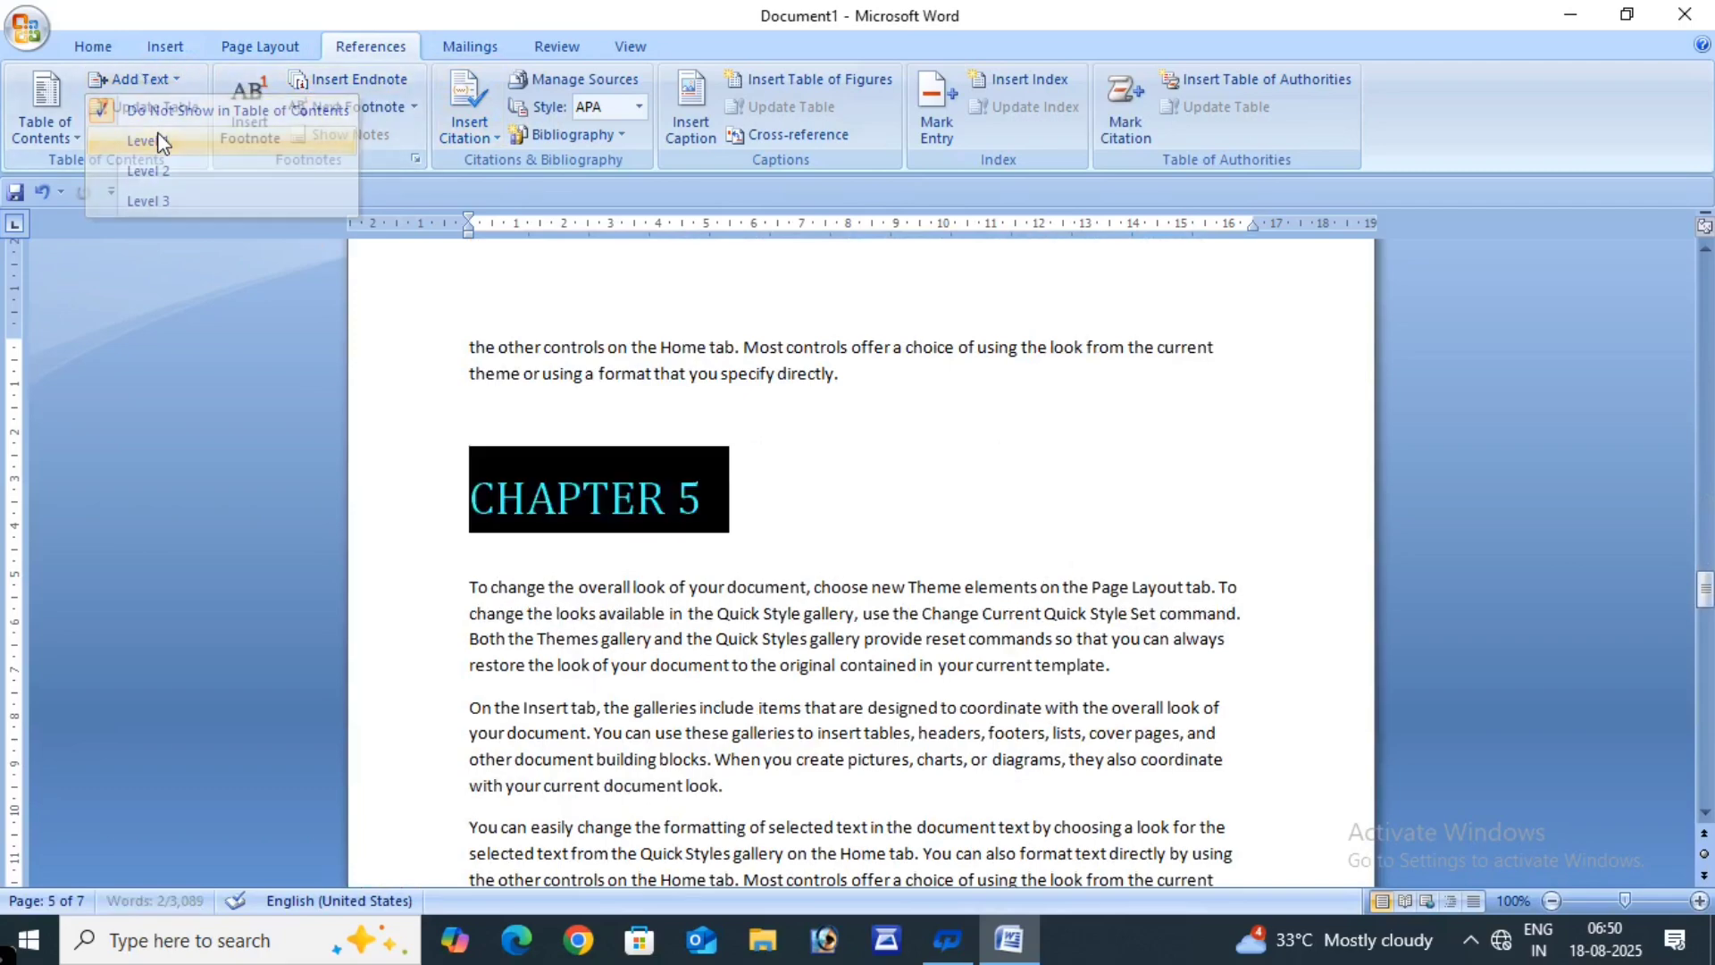
click(899, 496)
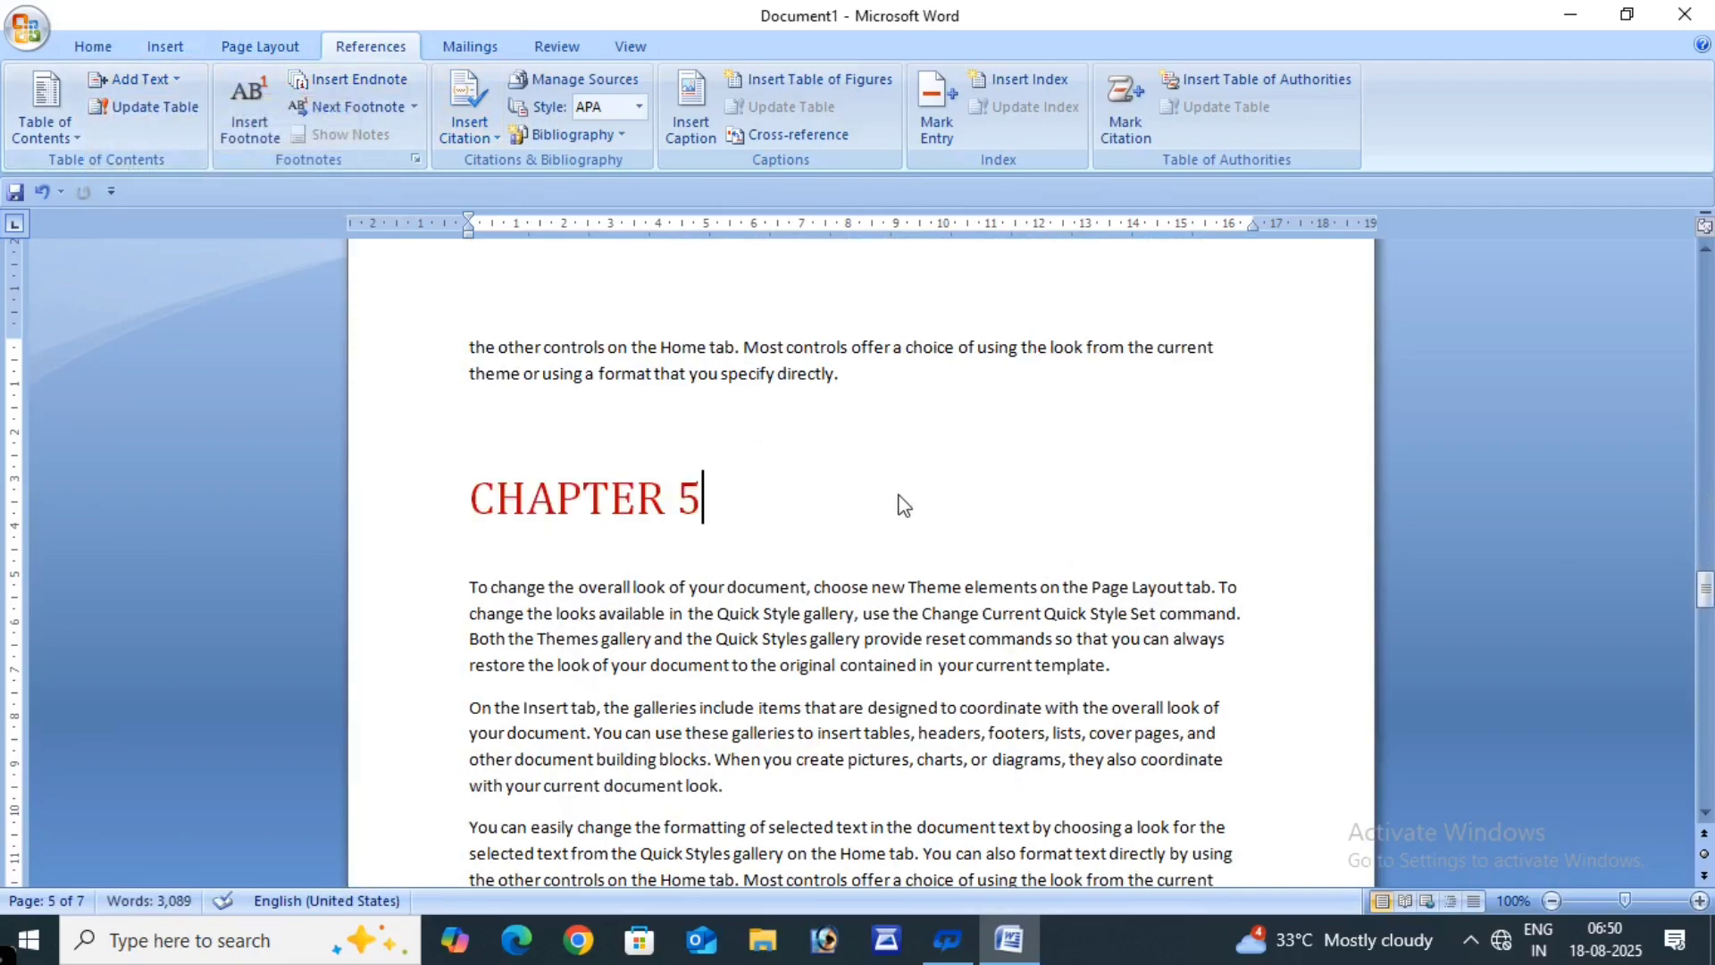
scroll(904, 506, up, 18)
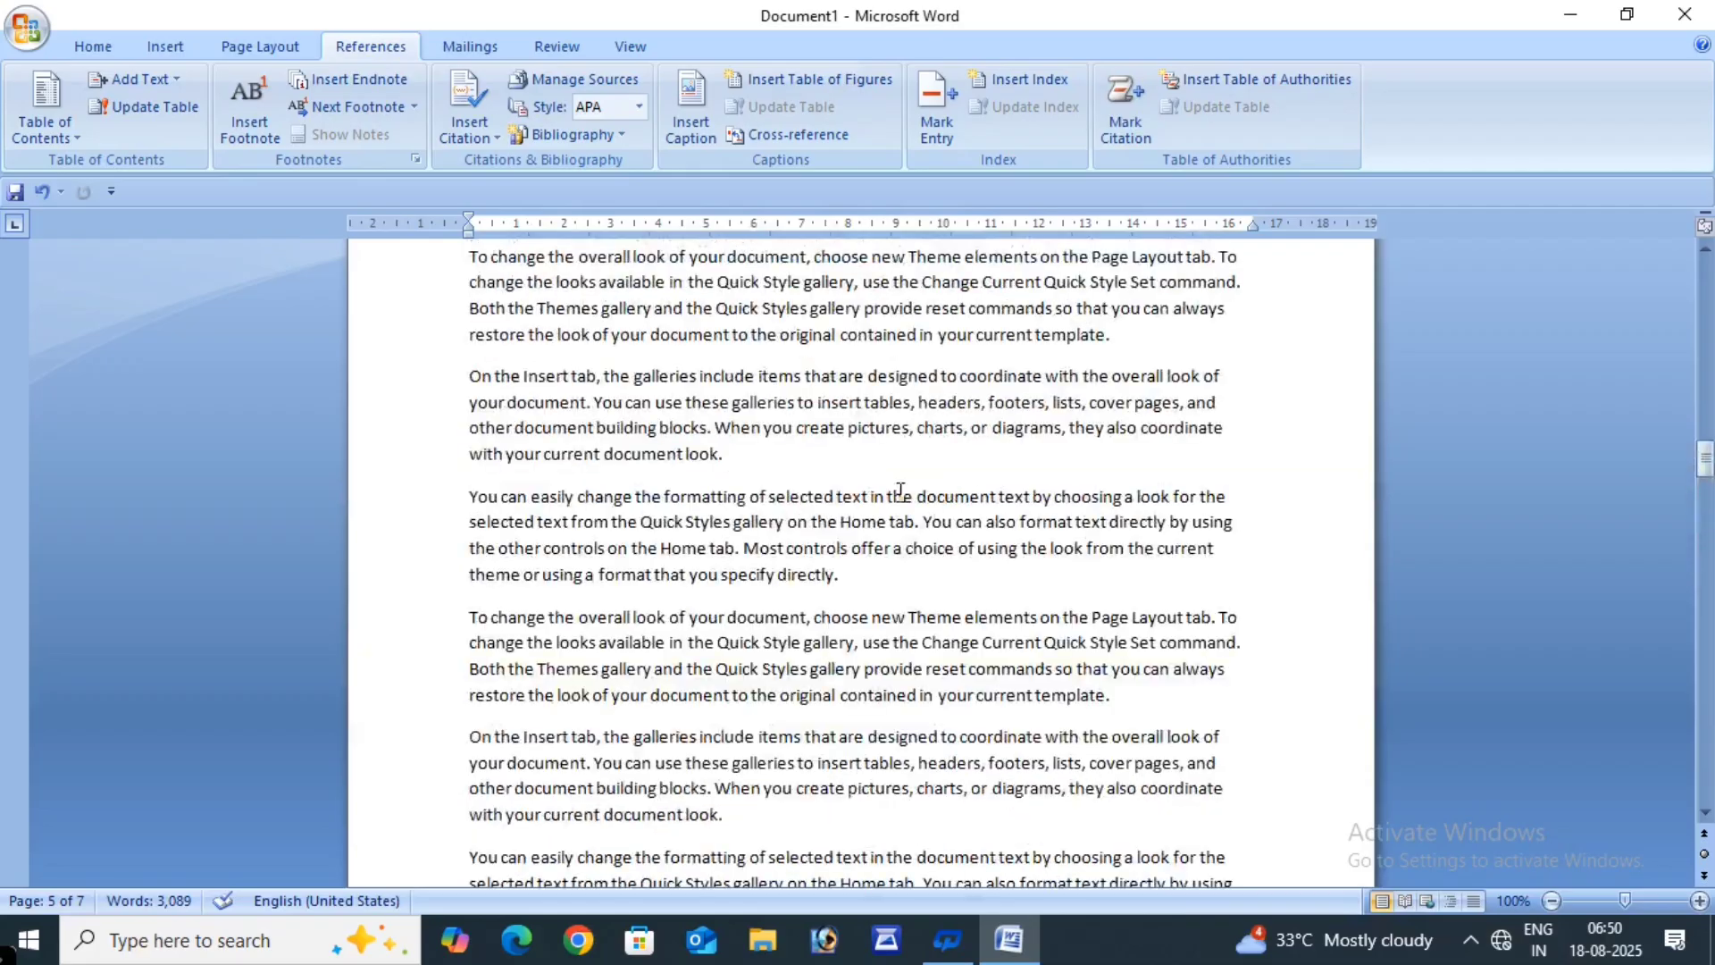
scroll(900, 490, up, 20)
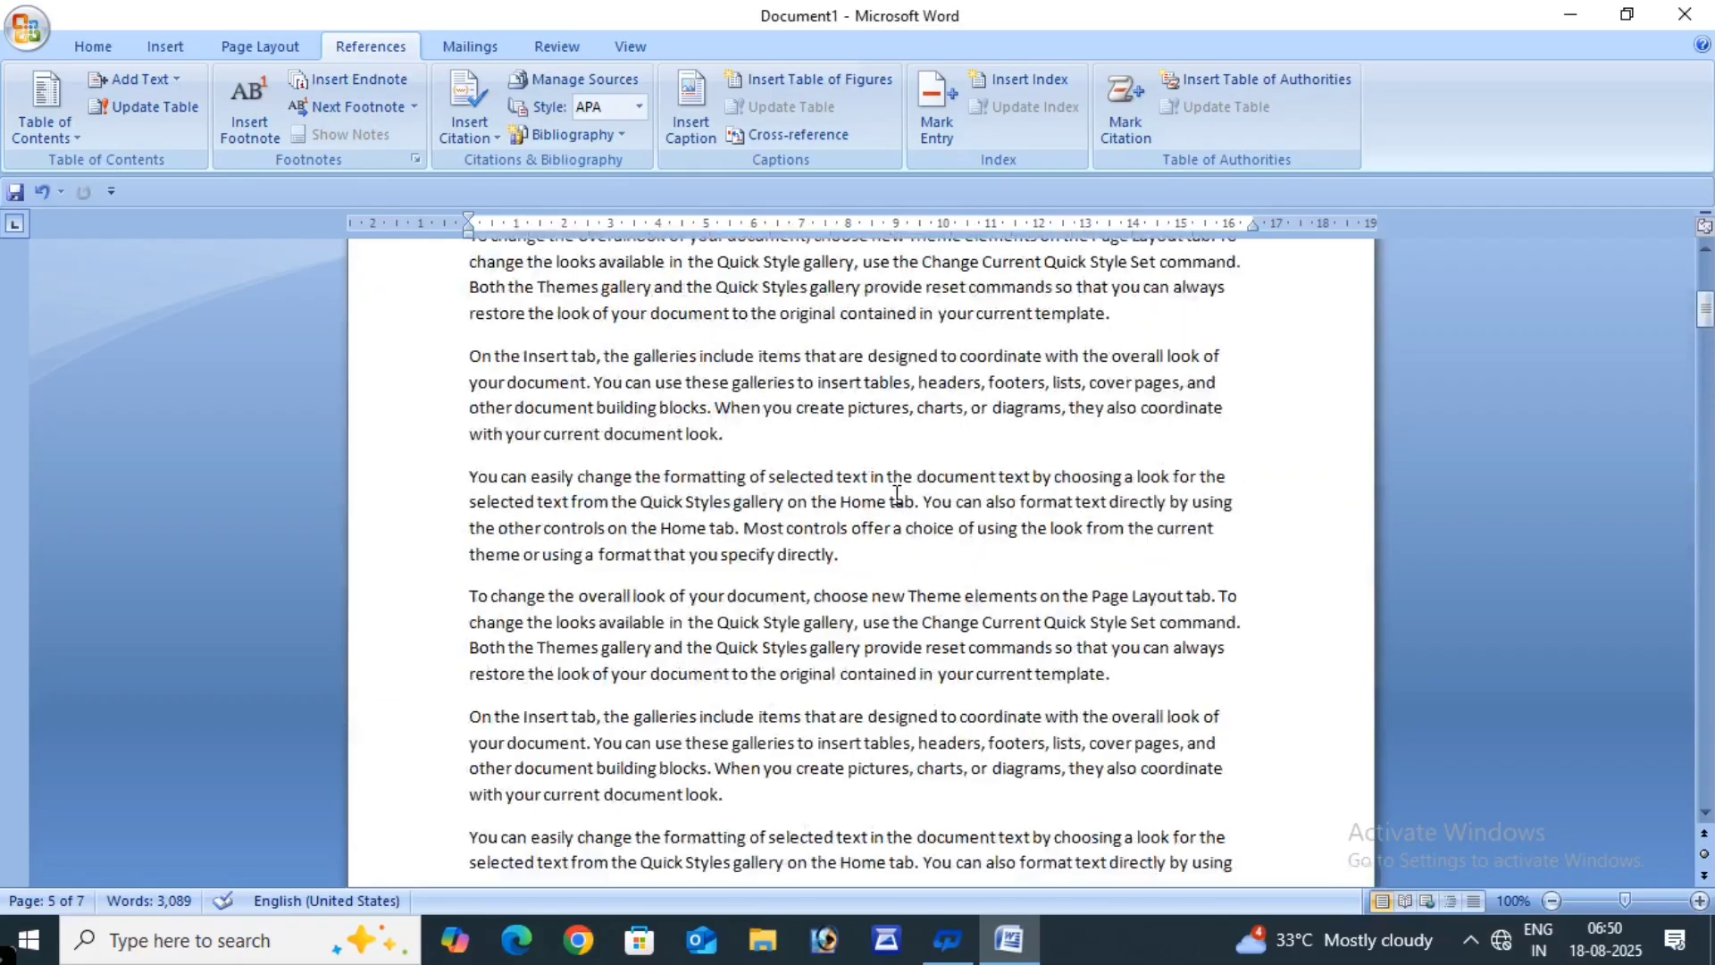
scroll(897, 494, up, 10)
- Insert an Automatic Table 1 contents table above CHAPTER 1, listing CHAPTER 1–5 with page numbers
click(474, 451)
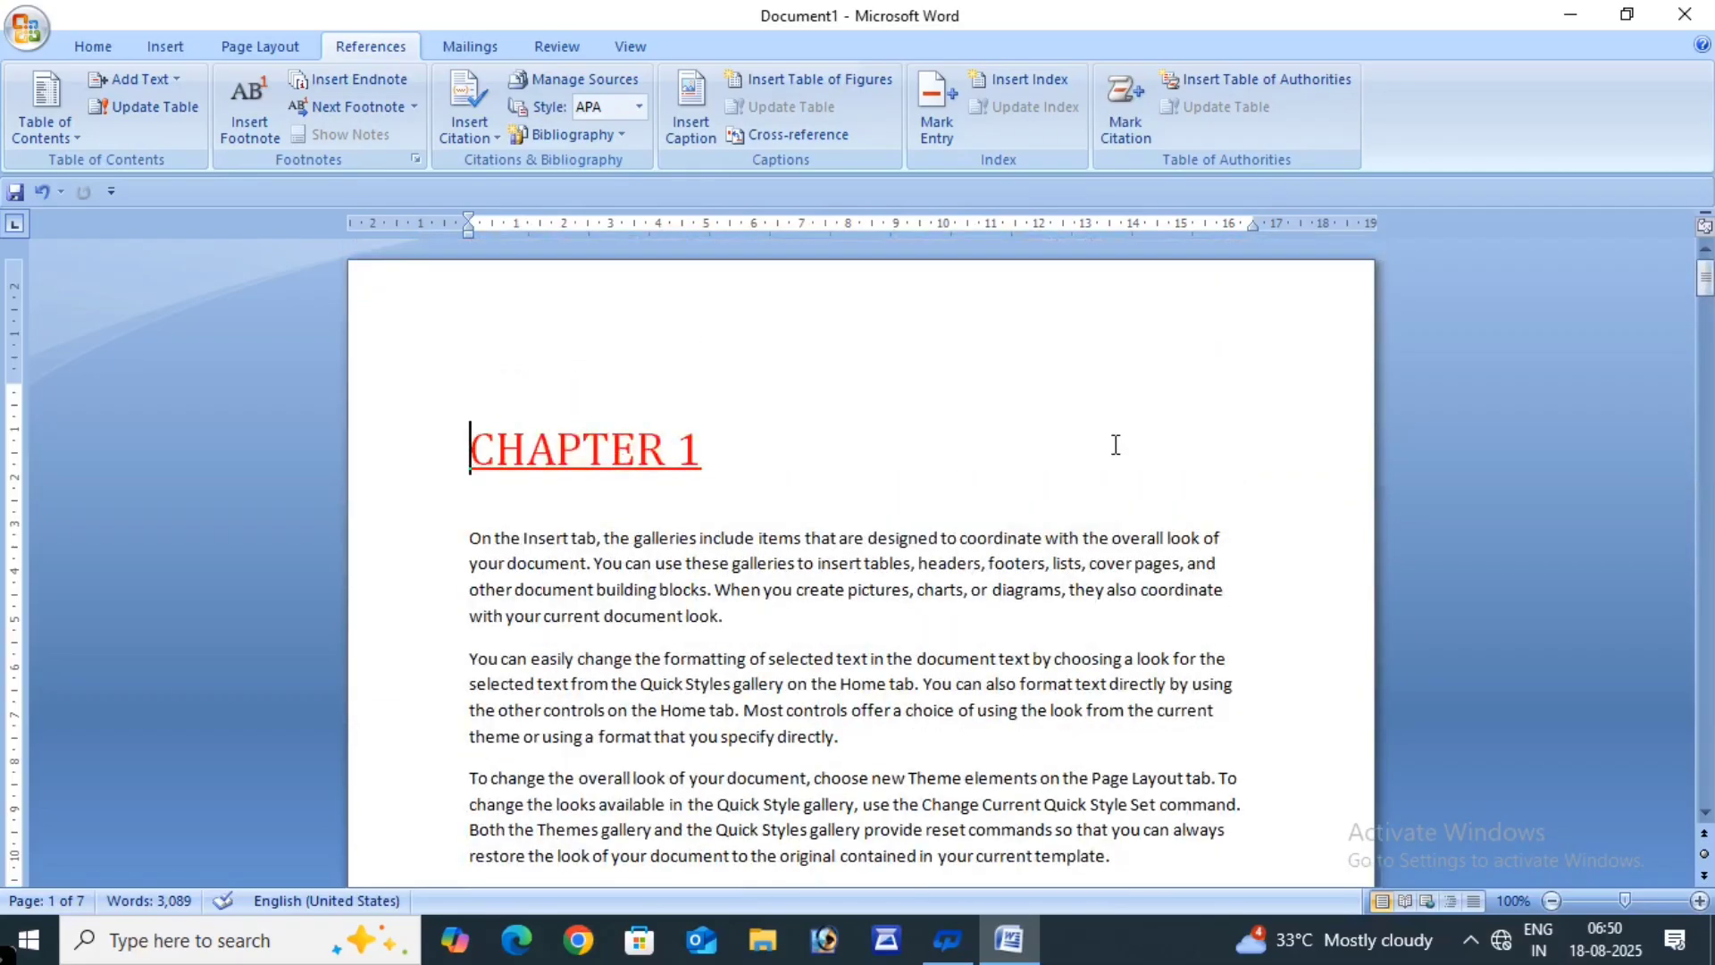
click(20, 95)
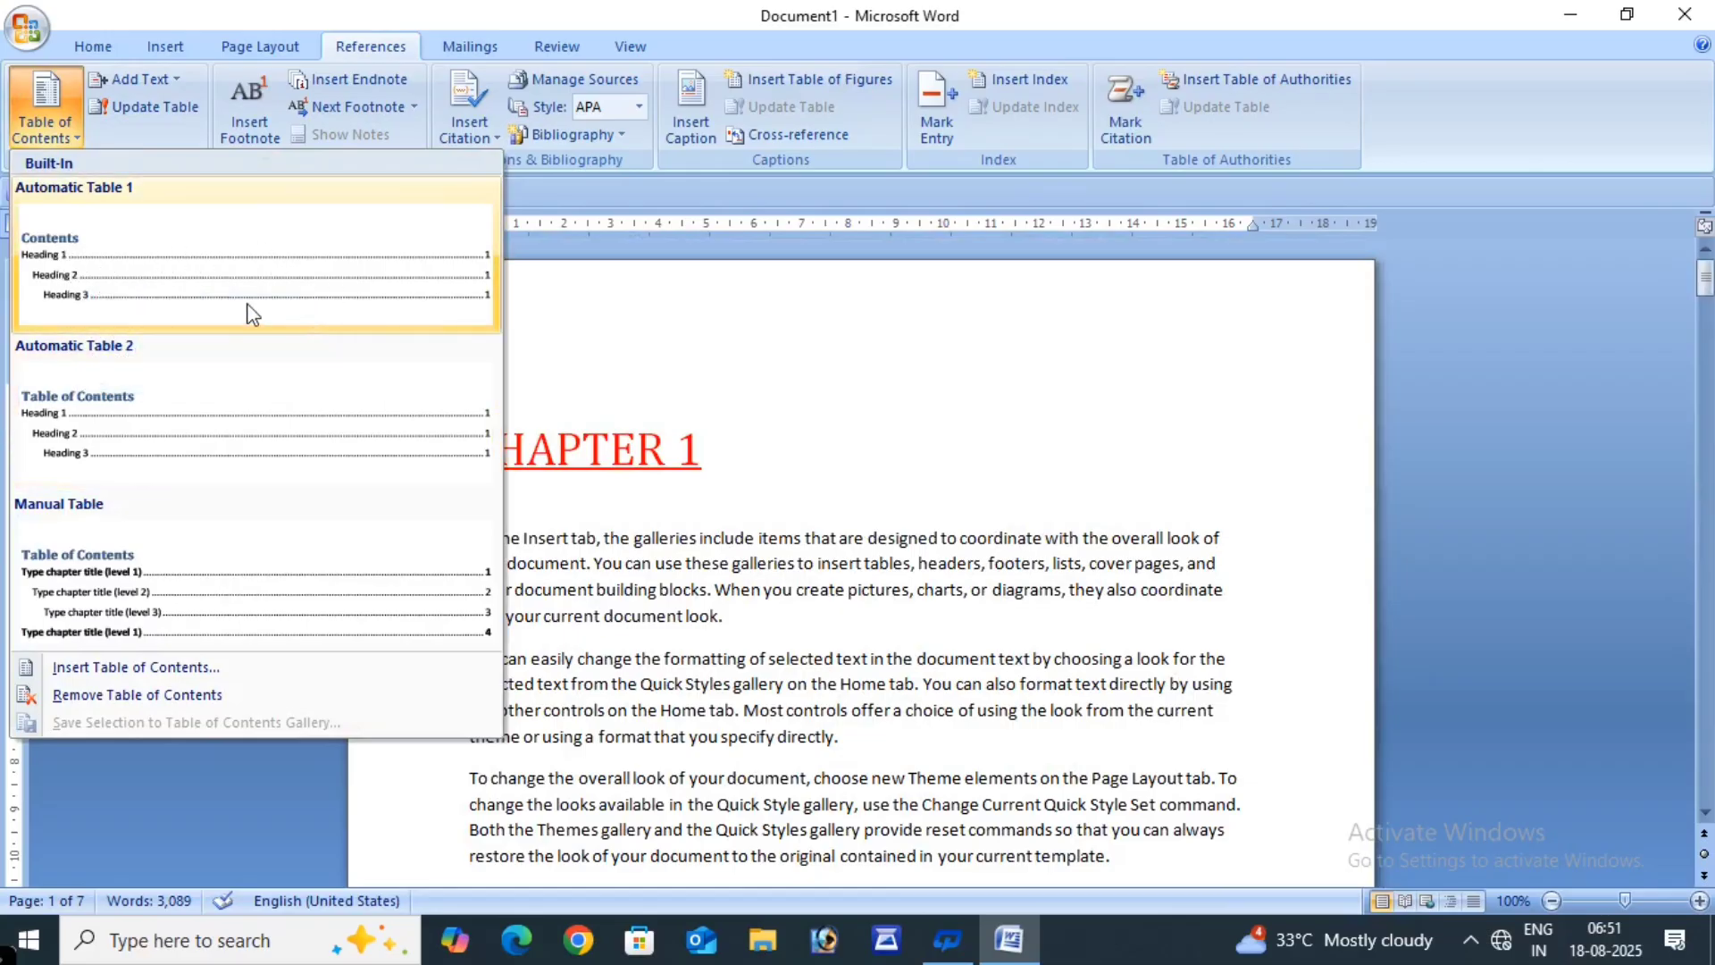
click(175, 285)
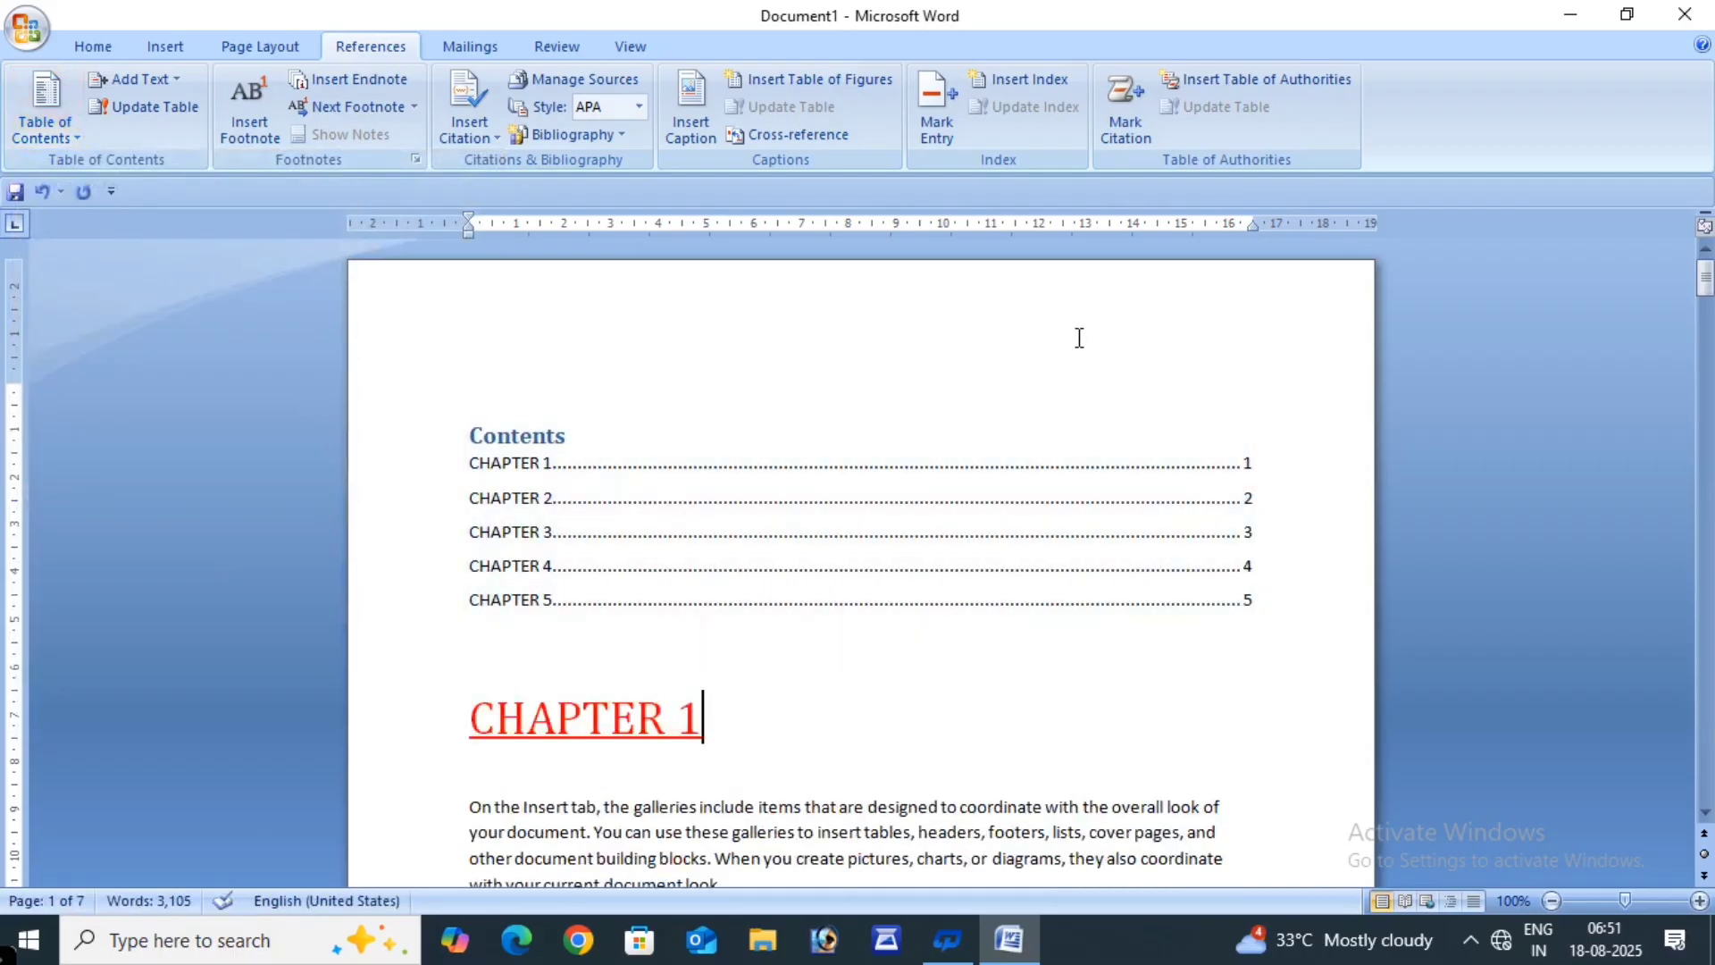
click(1027, 344)
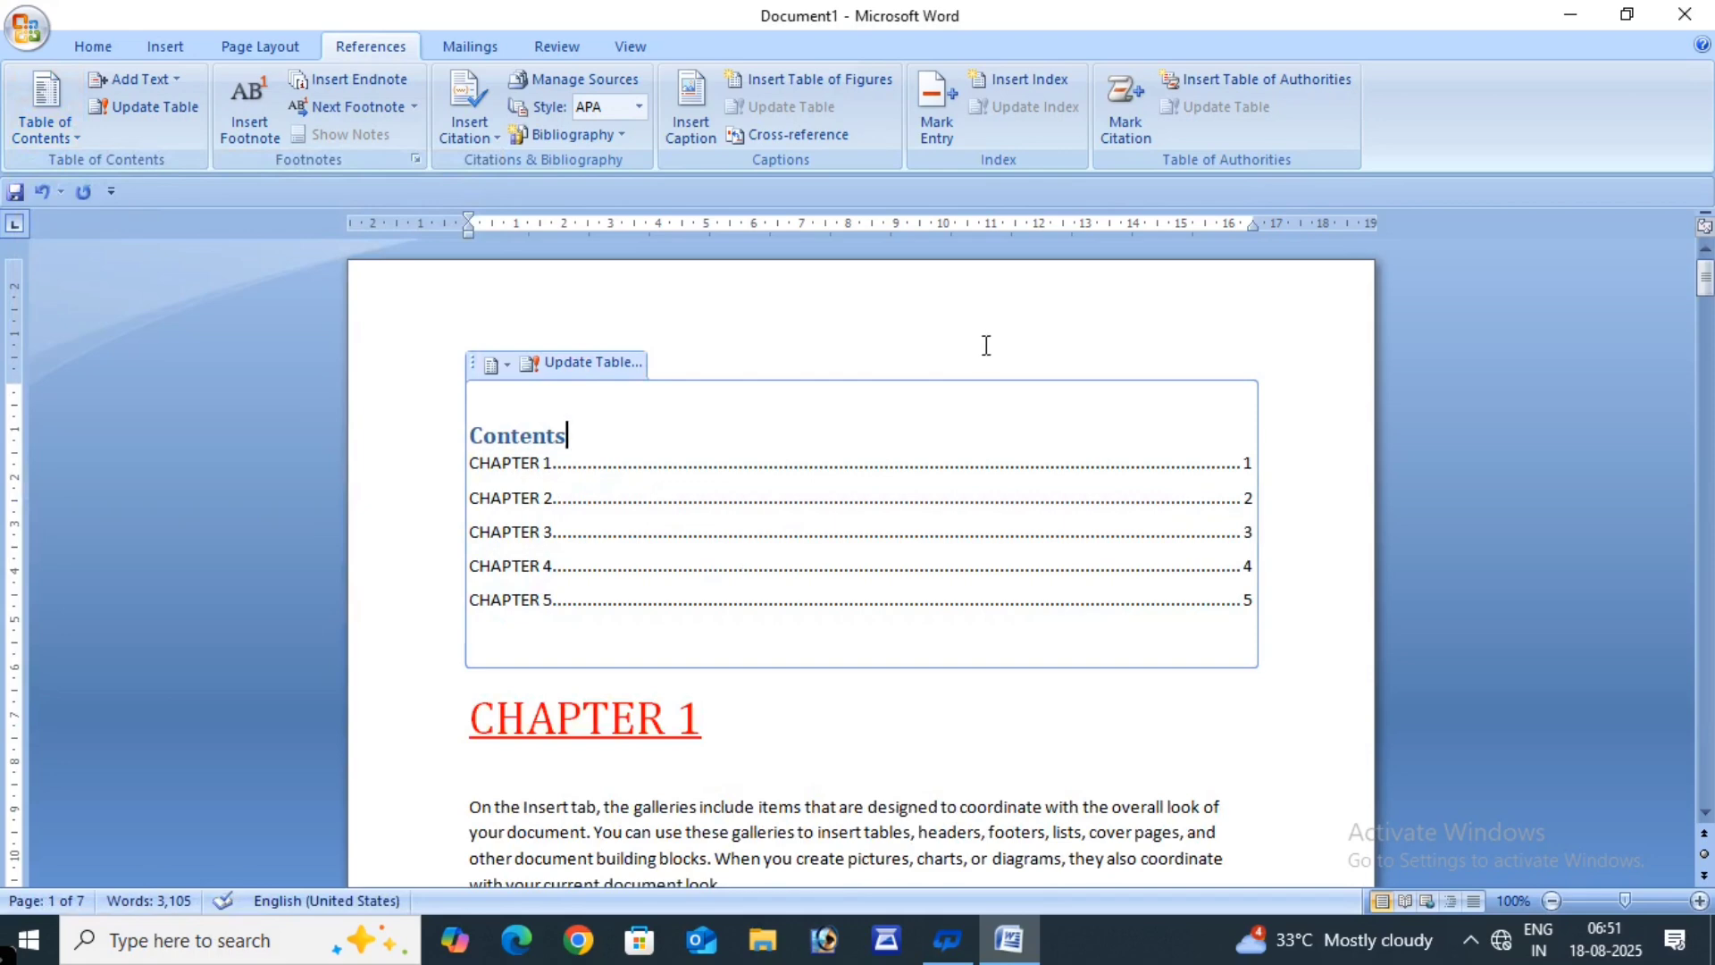
click(1299, 698)
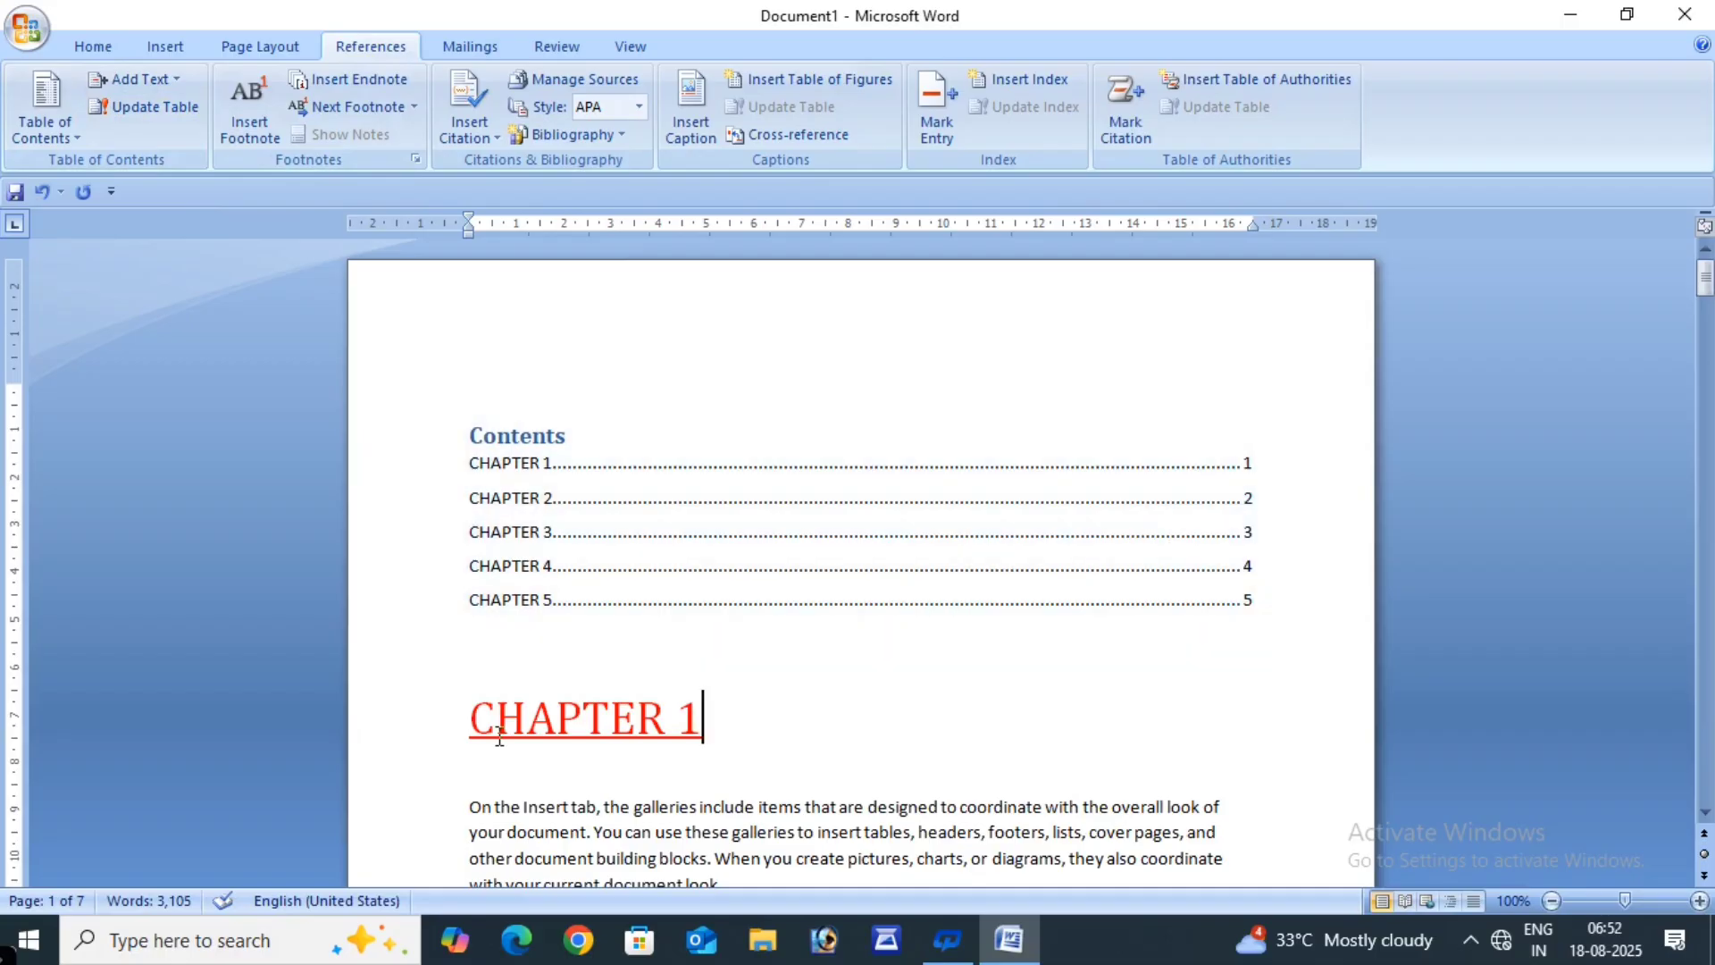
- Add a bold, enlarged, red COMPUTER heading after the paragraph ending 'directly.'
scroll(750, 643, down, 5)
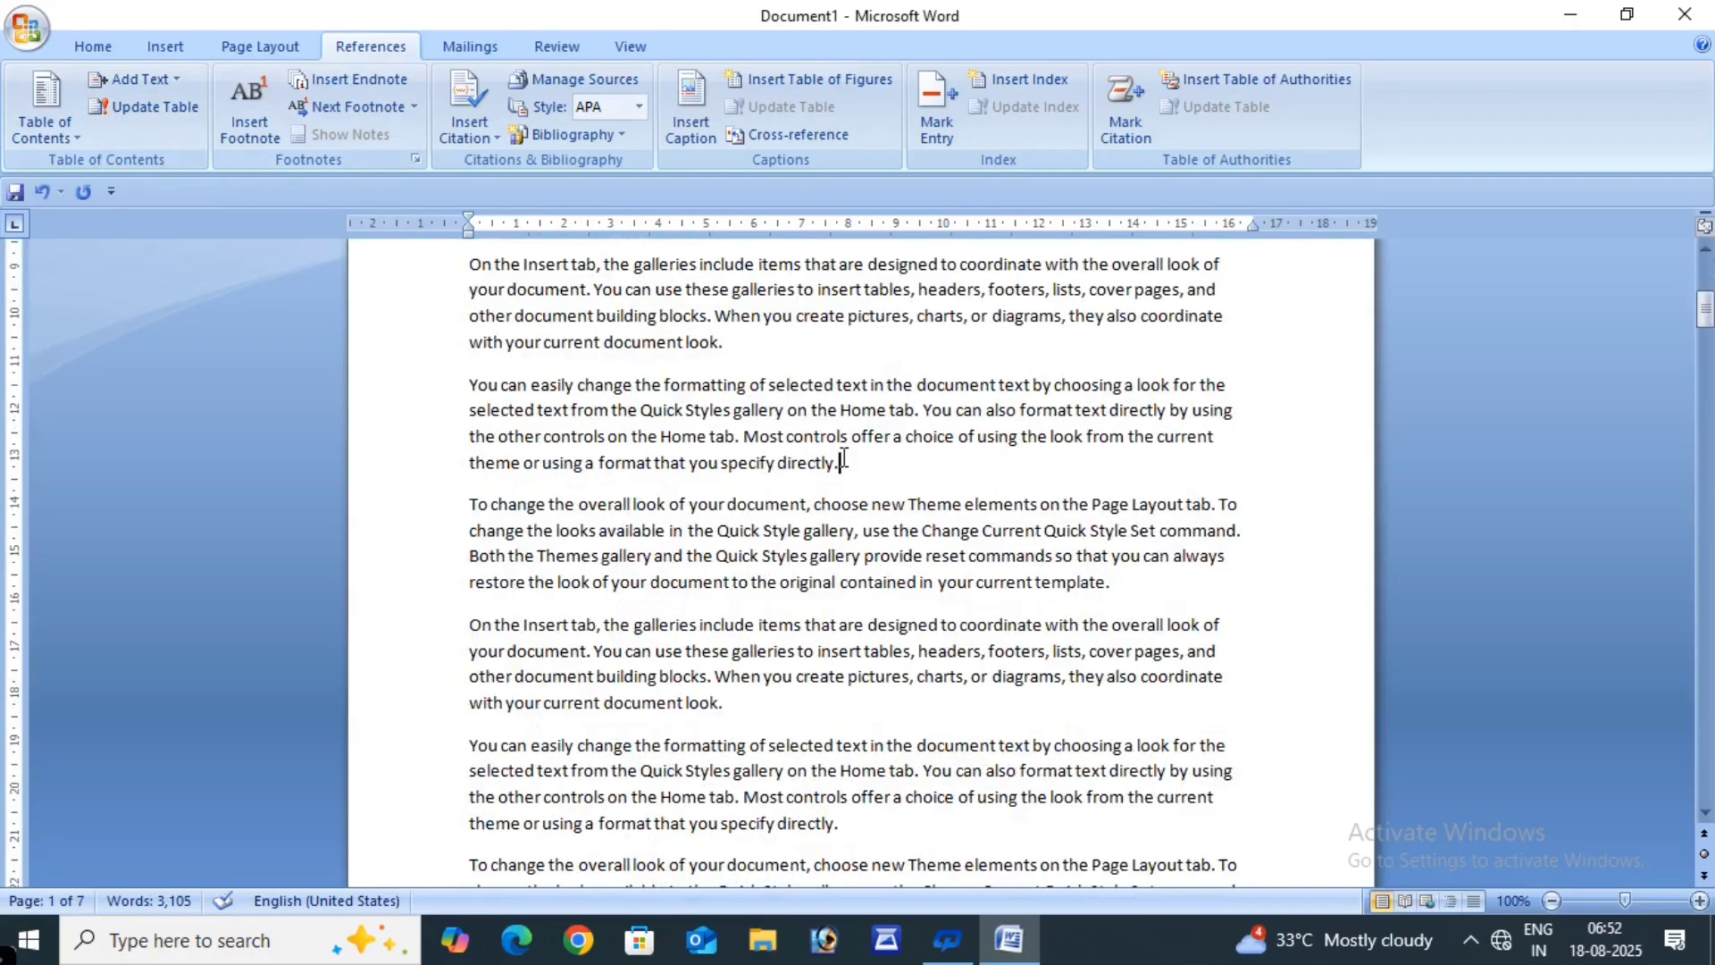
key(Return)
key(Return)
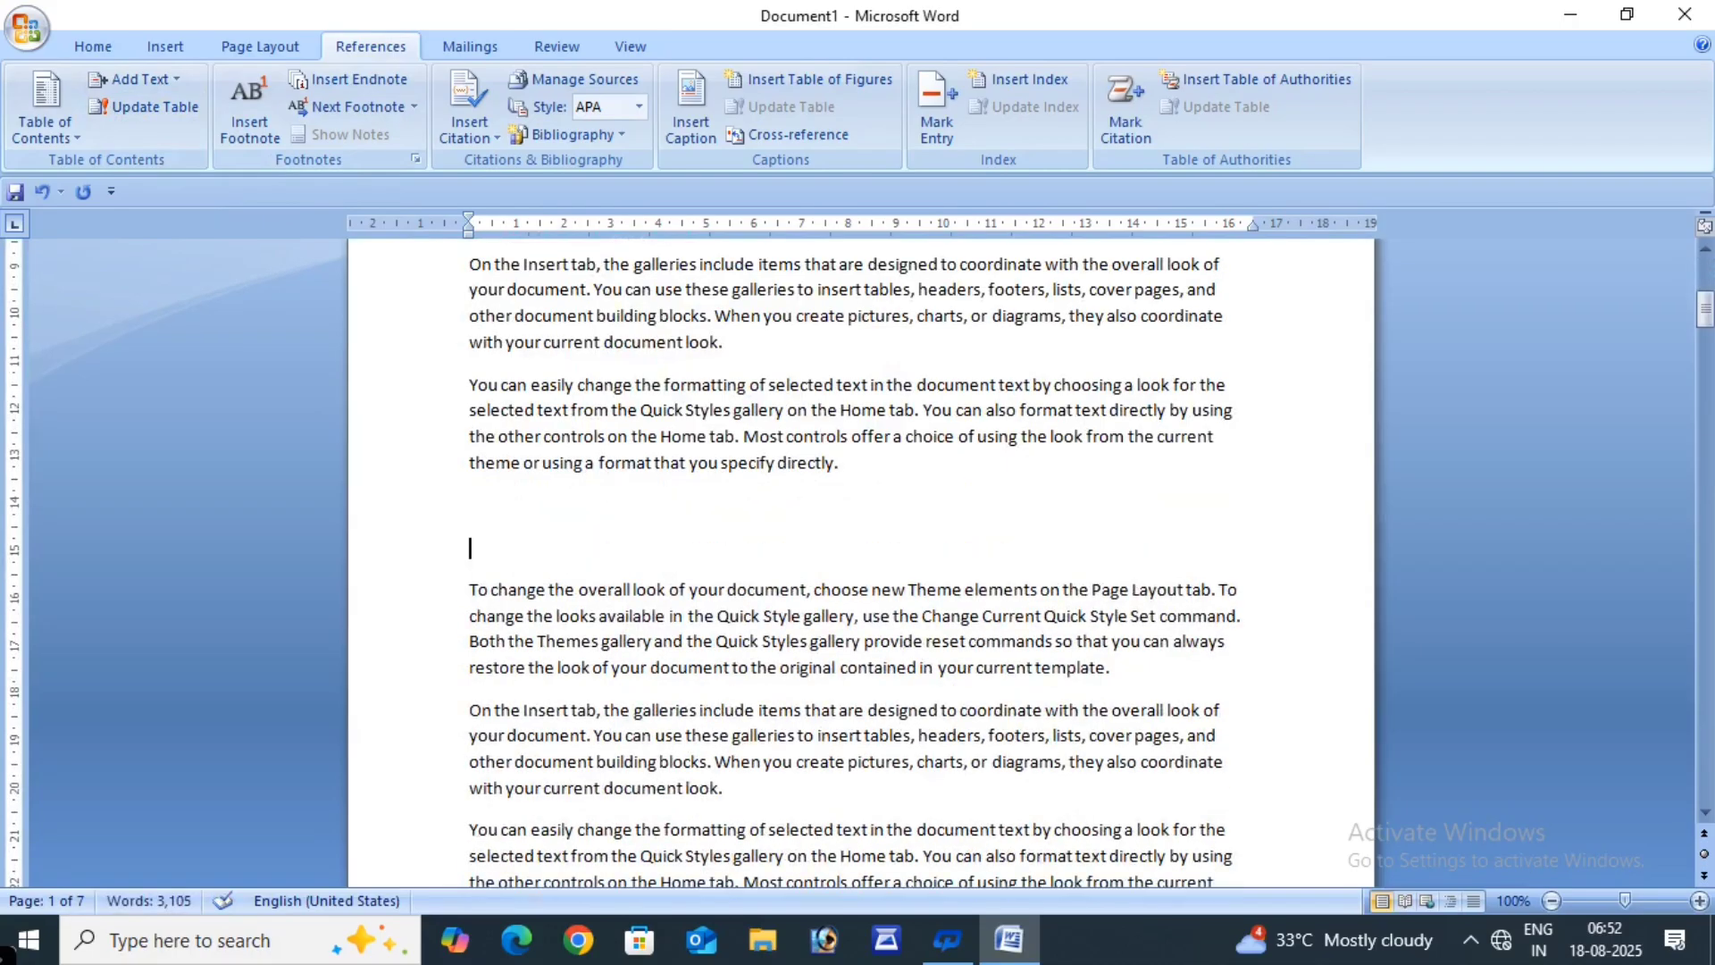
text(COMPUTER)
click(379, 548)
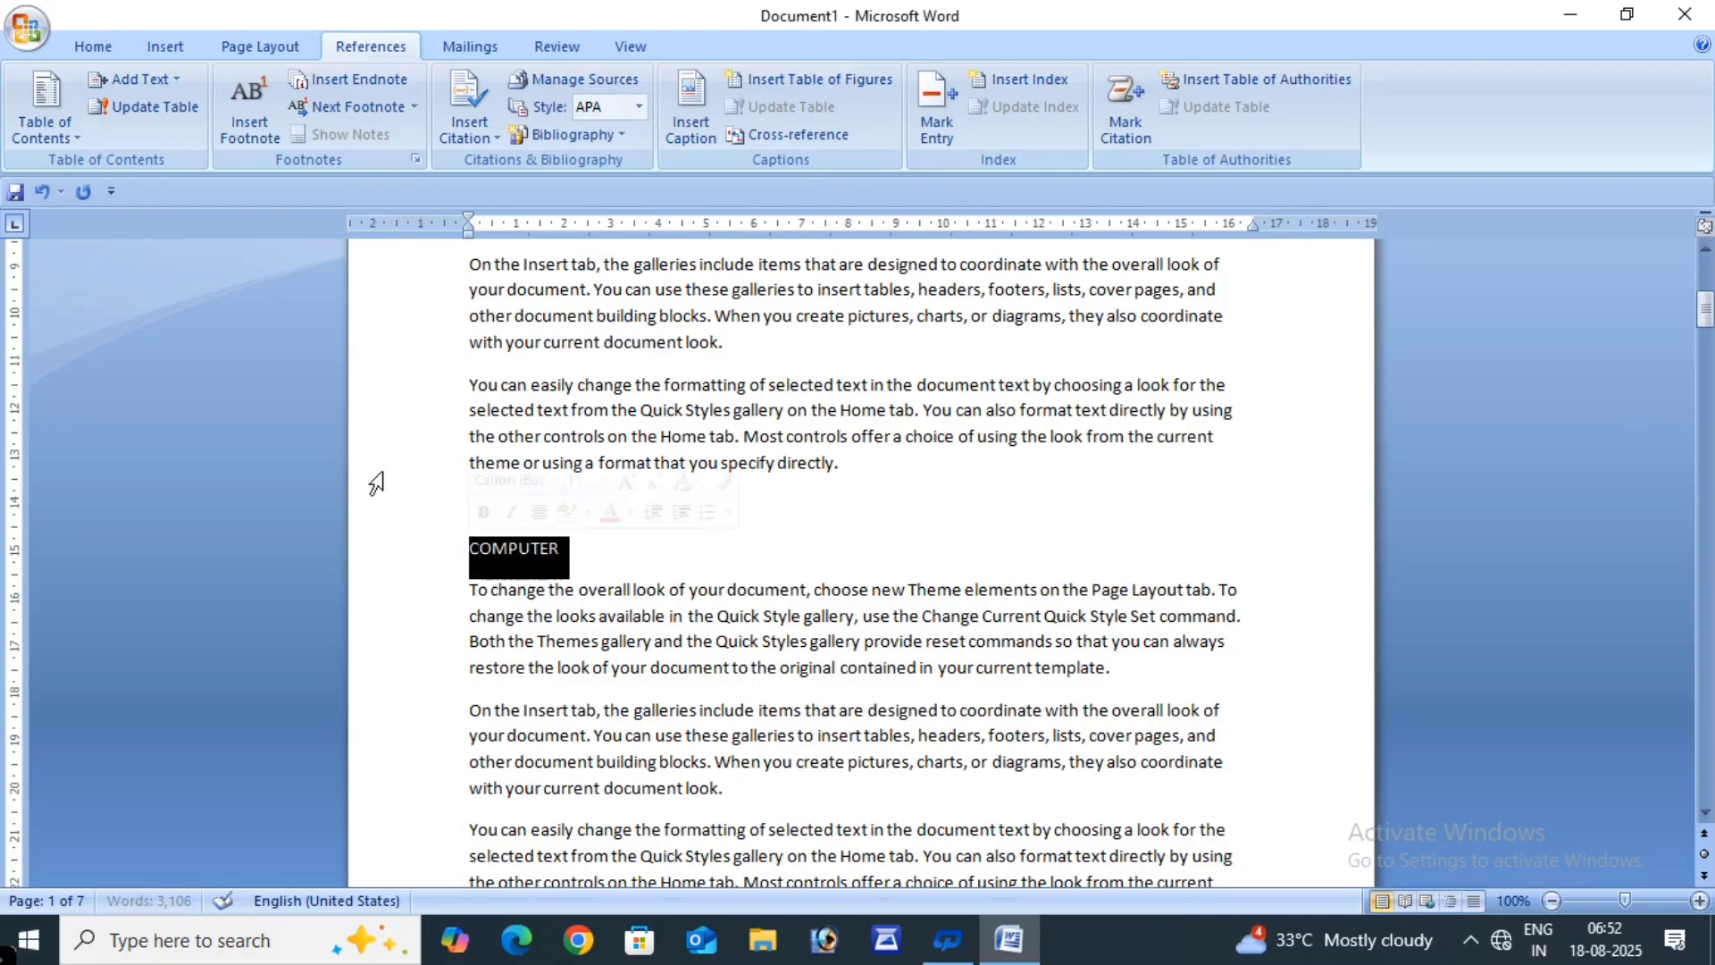
click(89, 47)
click(217, 126)
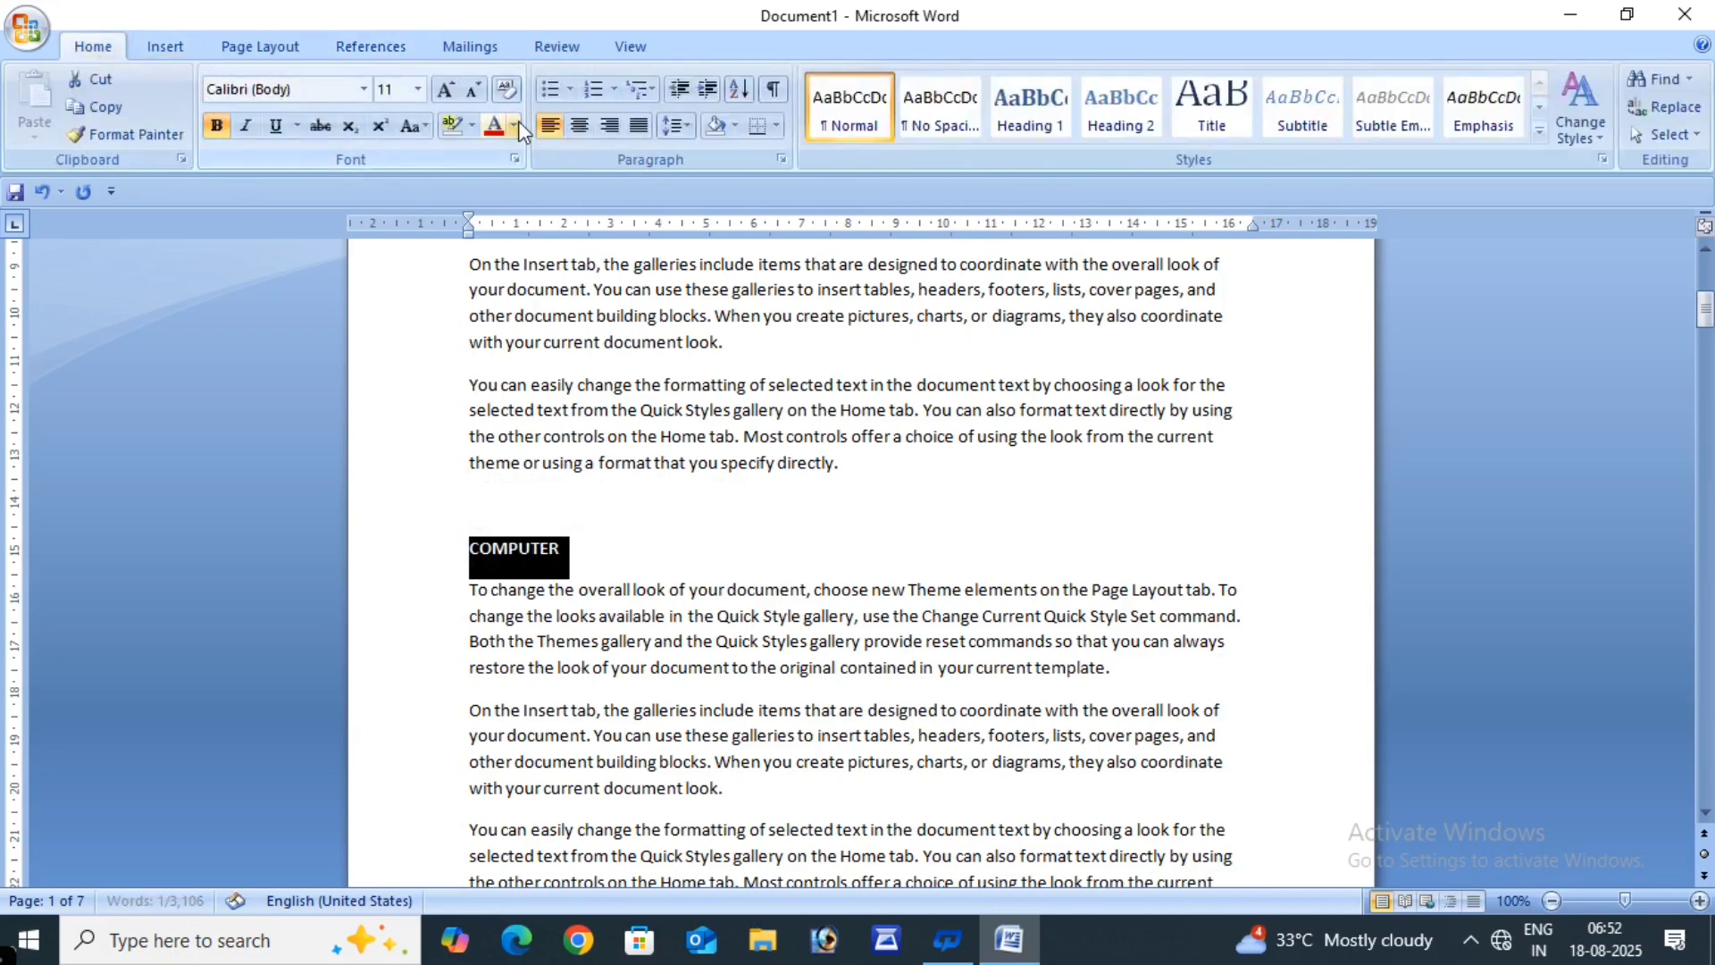
click(458, 87)
click(458, 88)
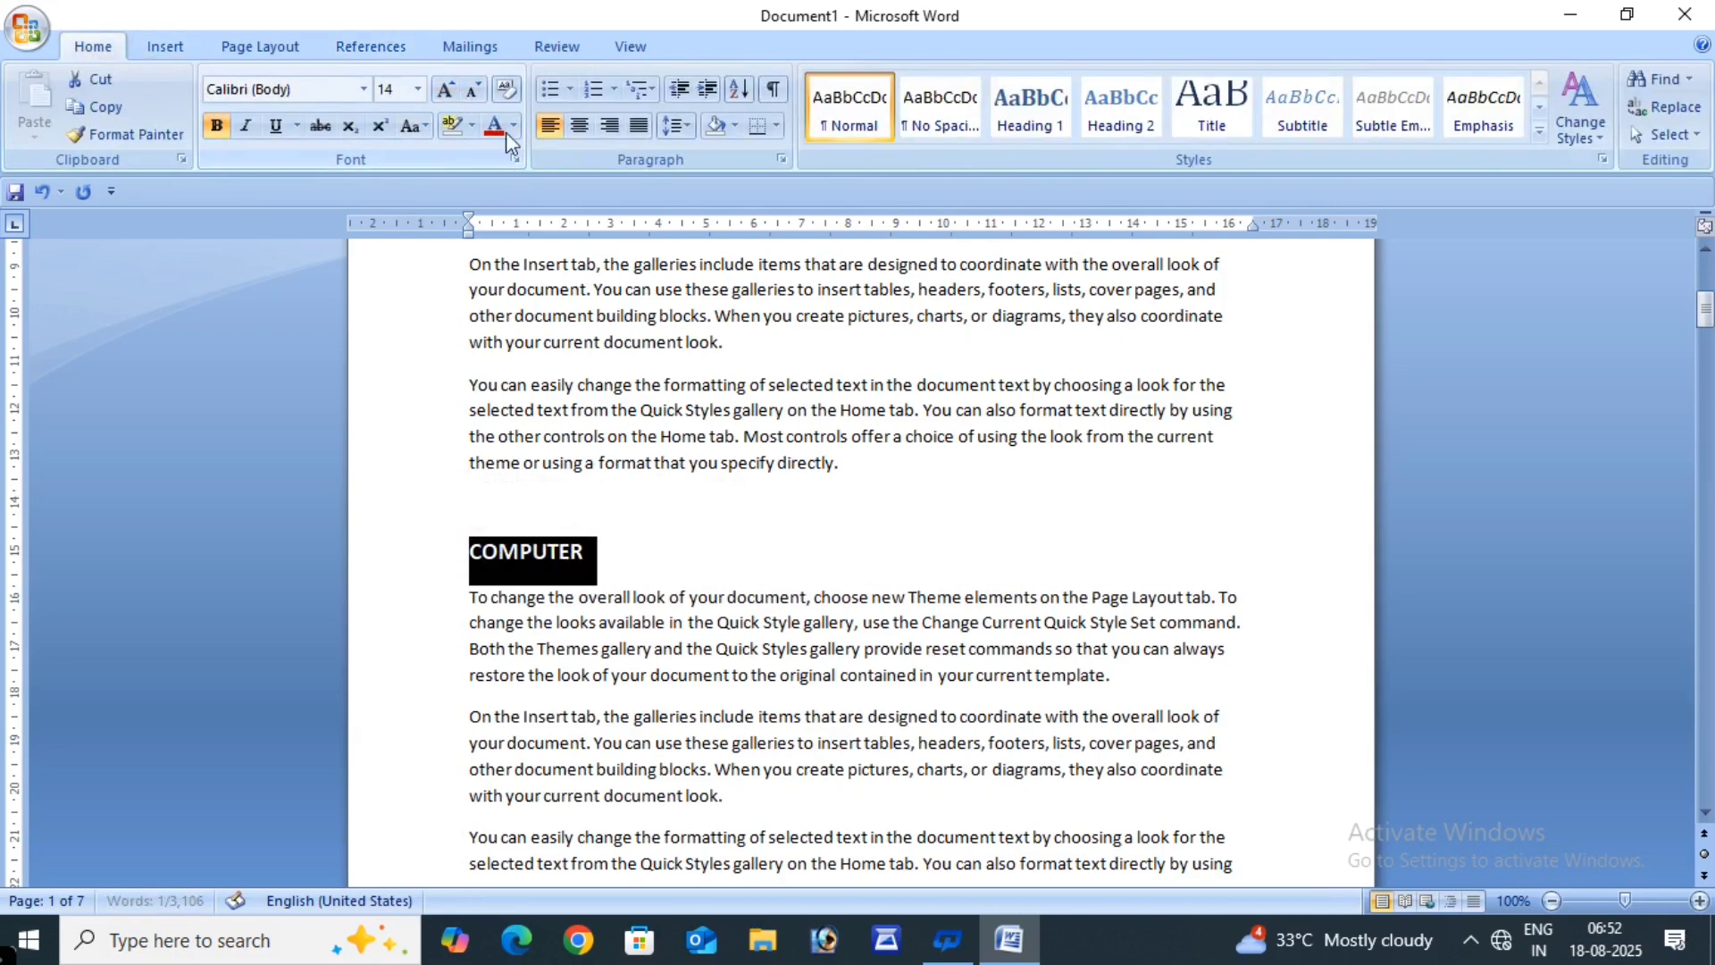
click(499, 128)
click(630, 460)
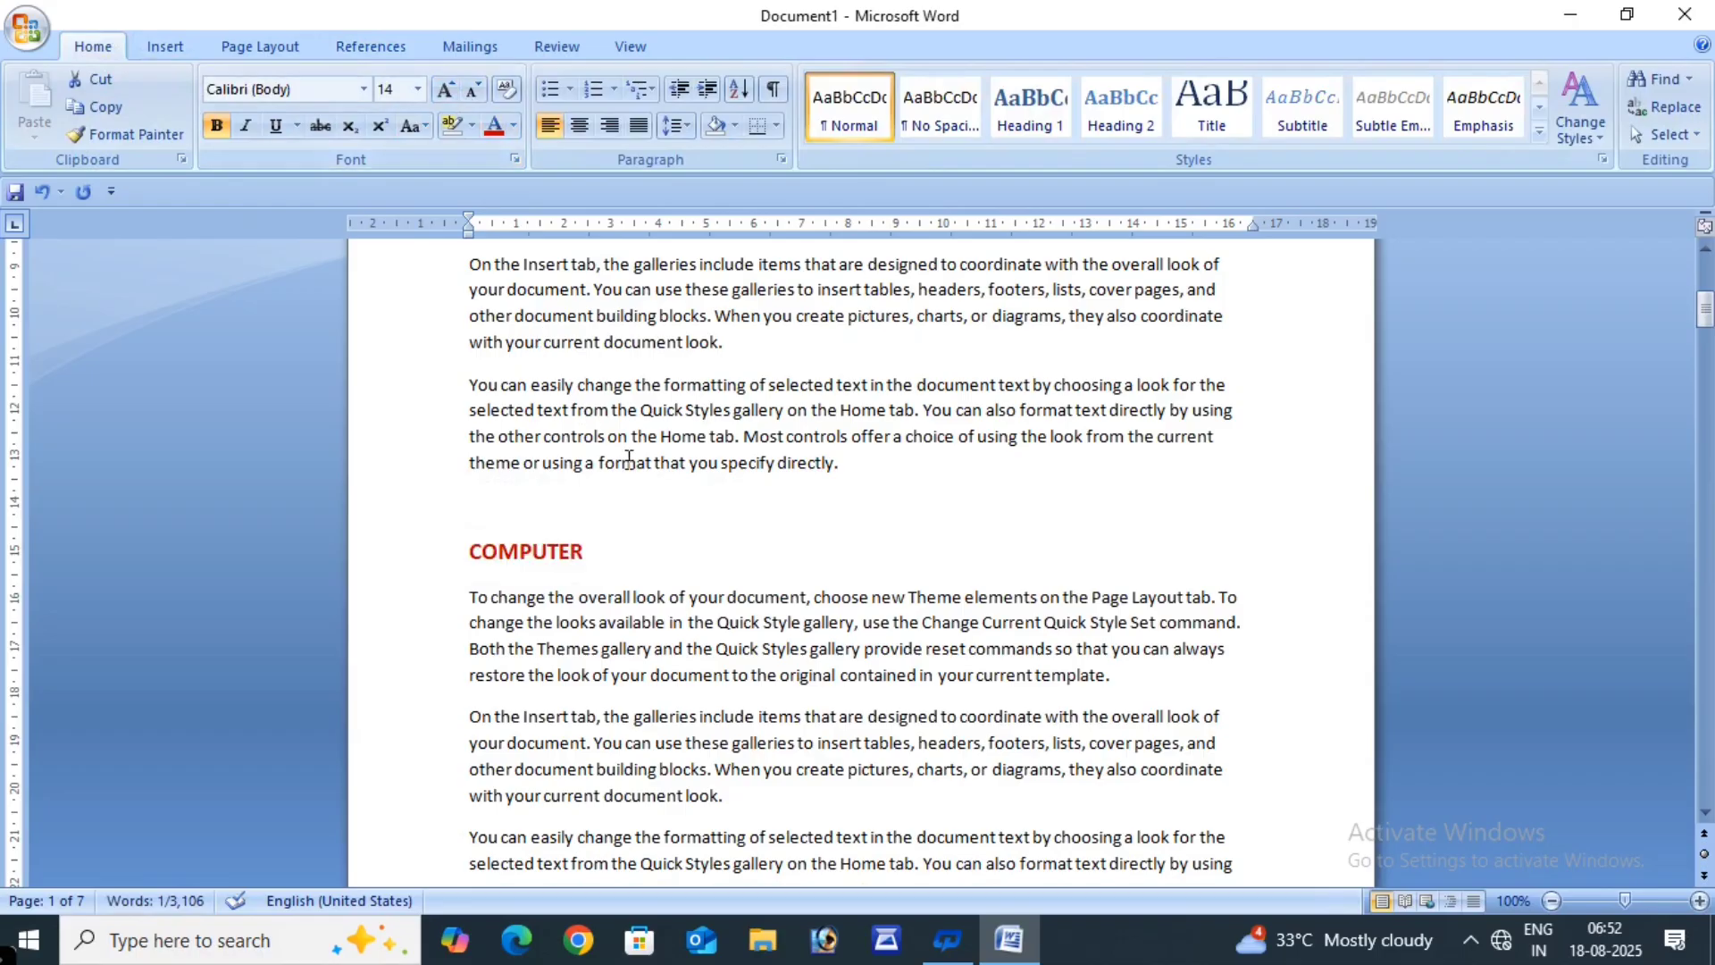
- Start a new page after 'template.' with a bold, enlarged, red KEYBOARD heading
scroll(652, 603, down, 1)
scroll(652, 603, down, 2)
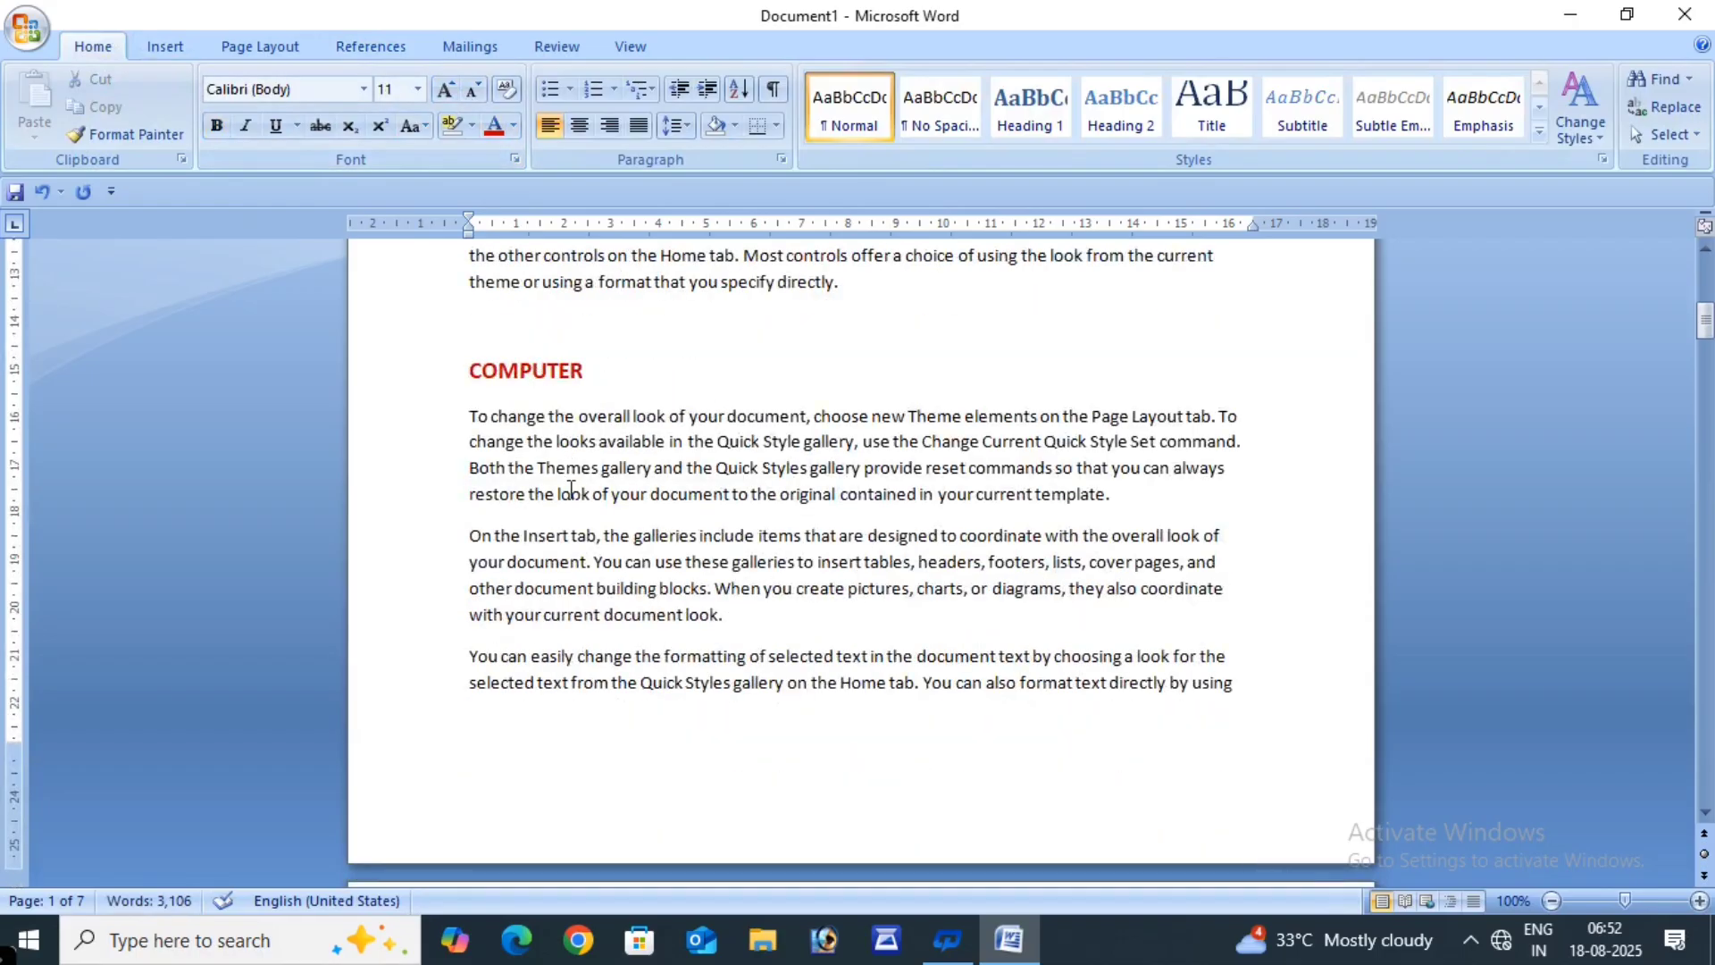
scroll(671, 481, down, 15)
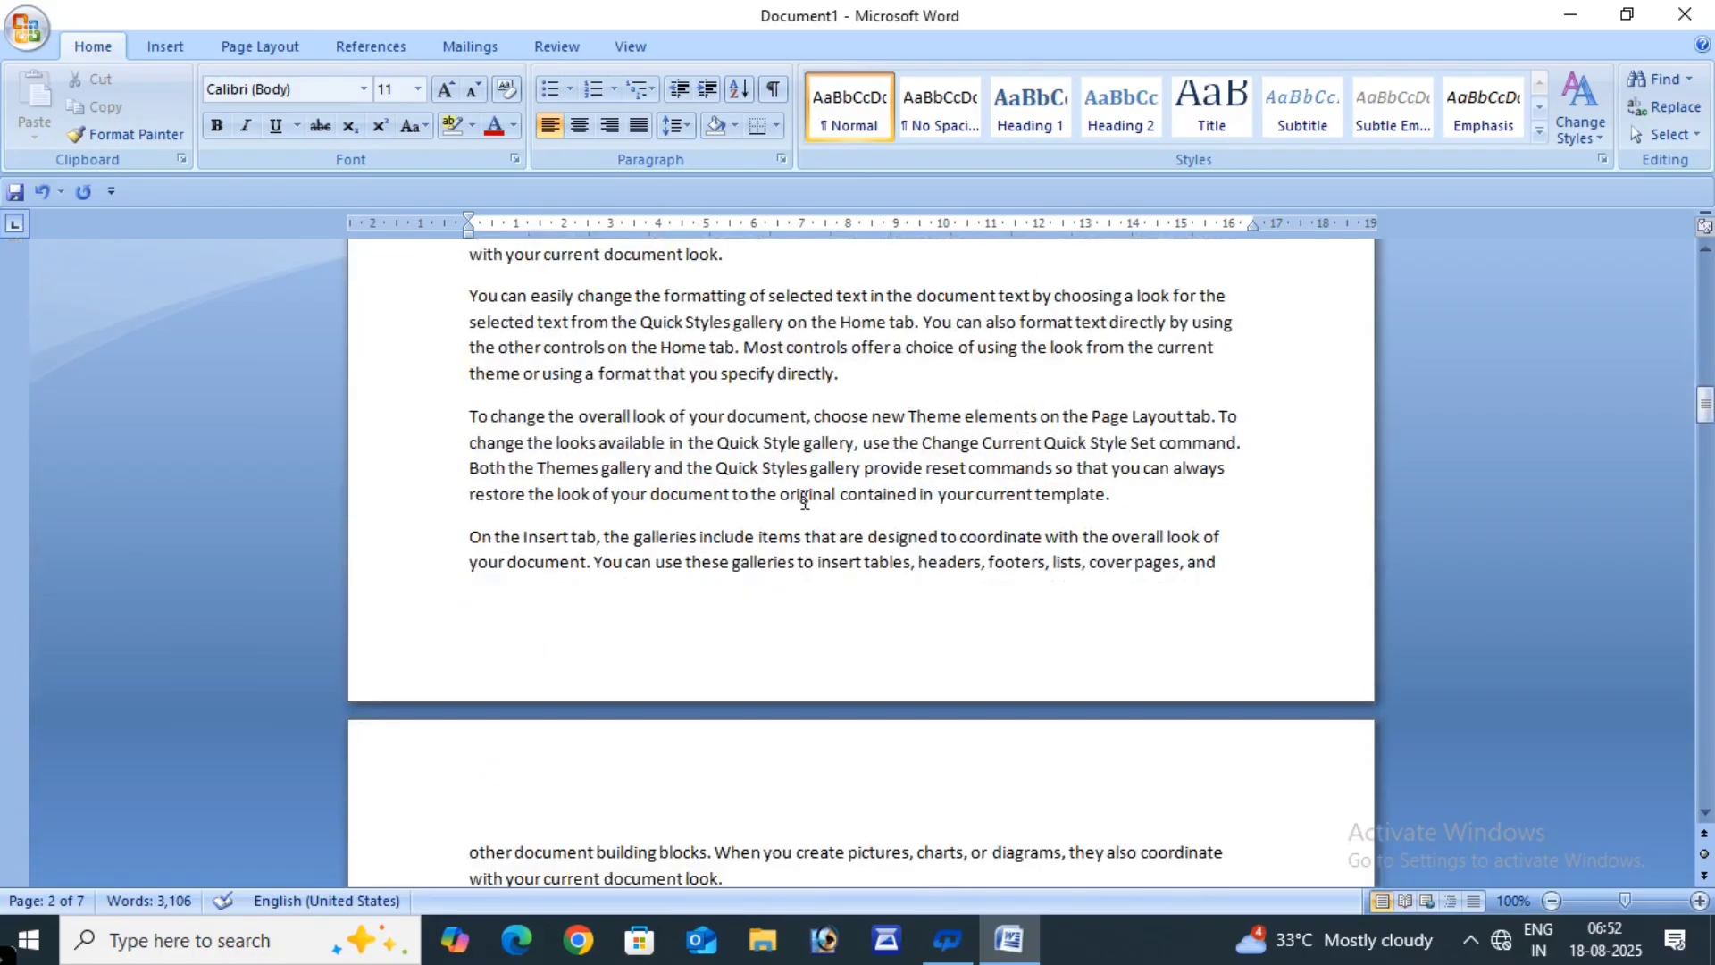
click(1140, 501)
key(ctrl+Return)
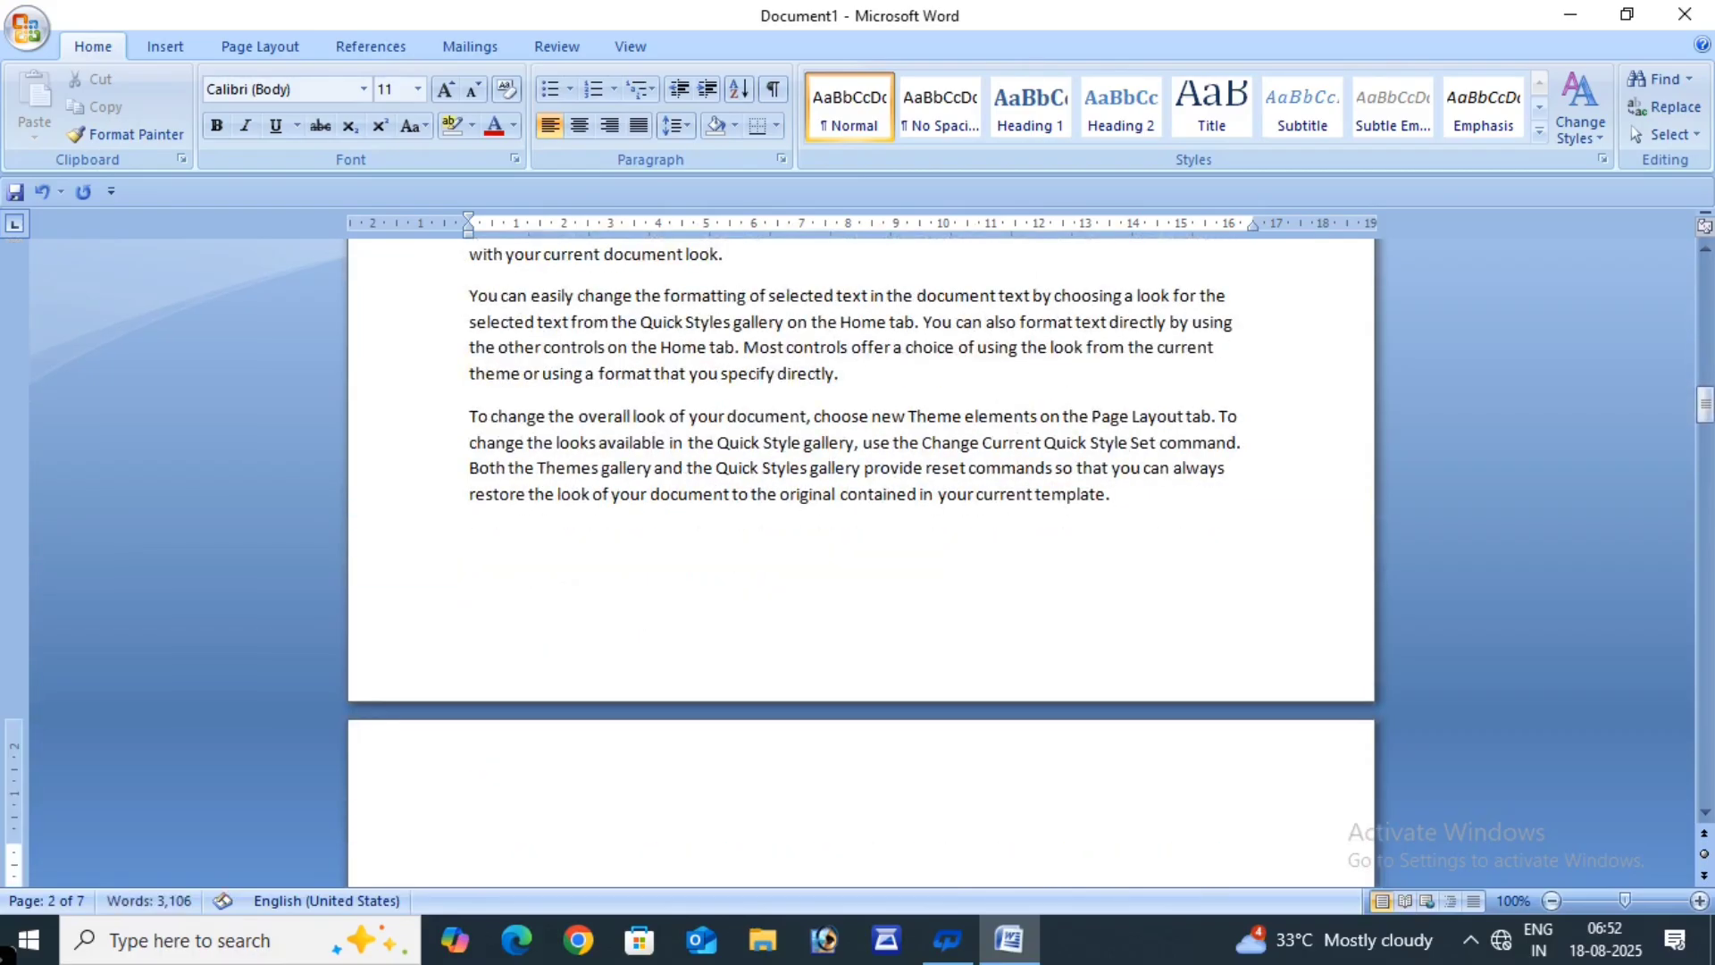
text(KEYBOARD)
drag(601, 859, 348, 853)
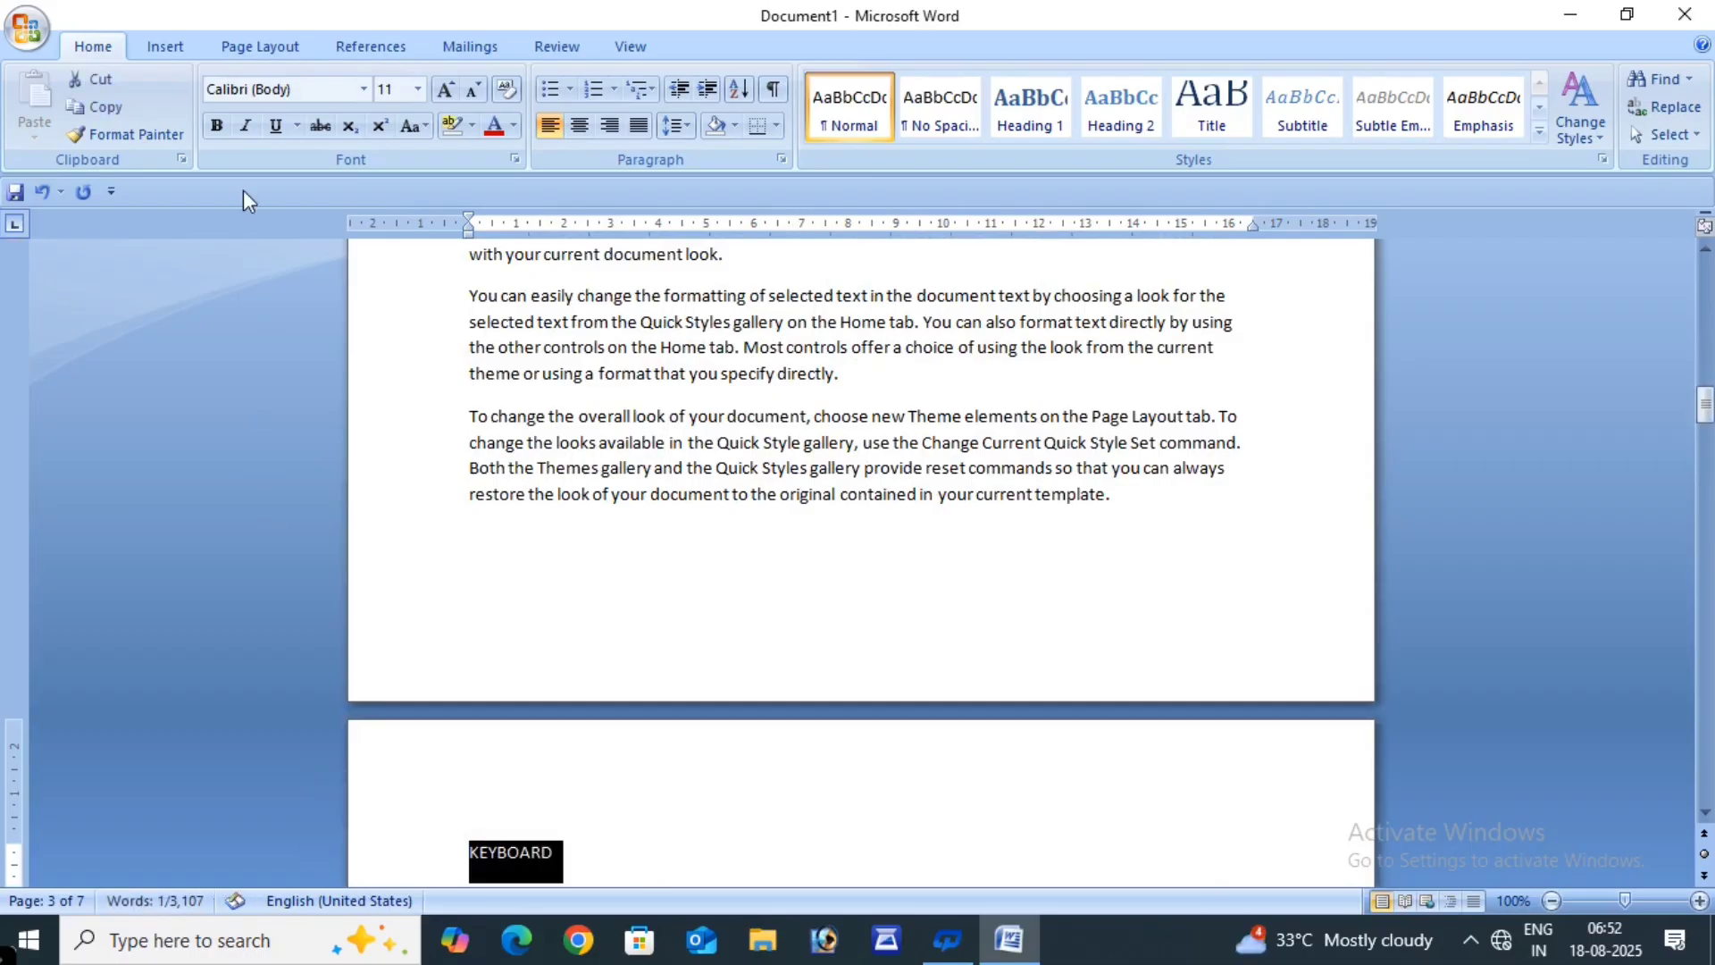
click(217, 125)
click(436, 89)
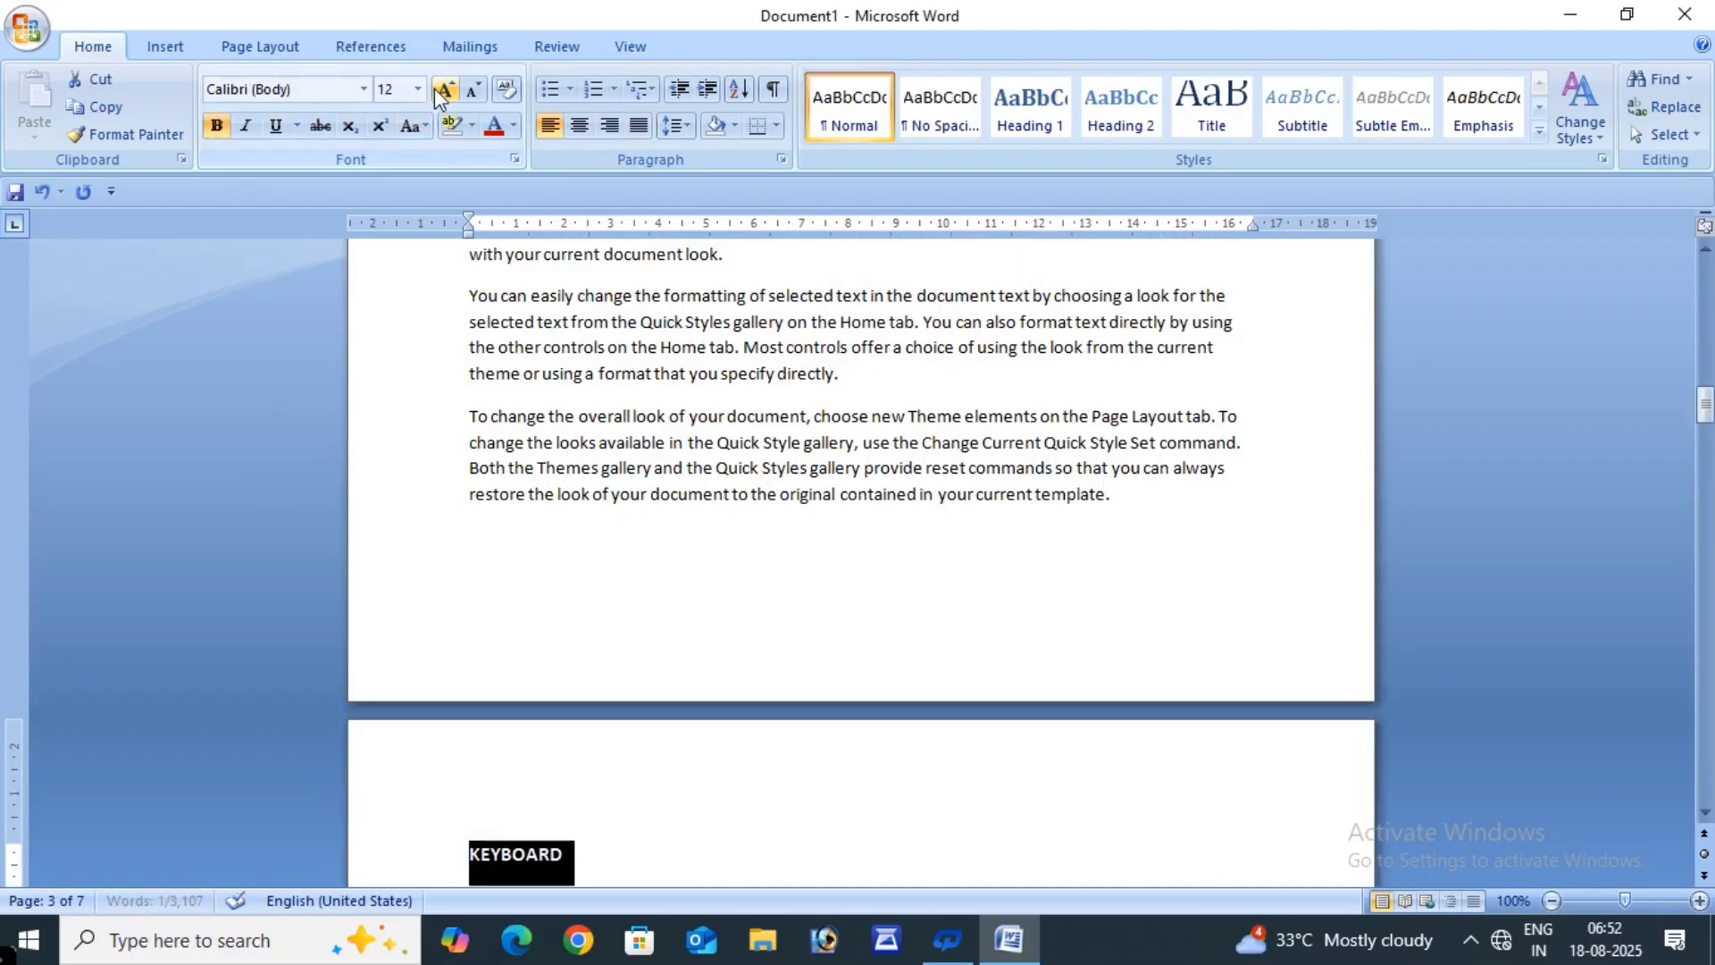
click(436, 88)
click(436, 88)
click(491, 125)
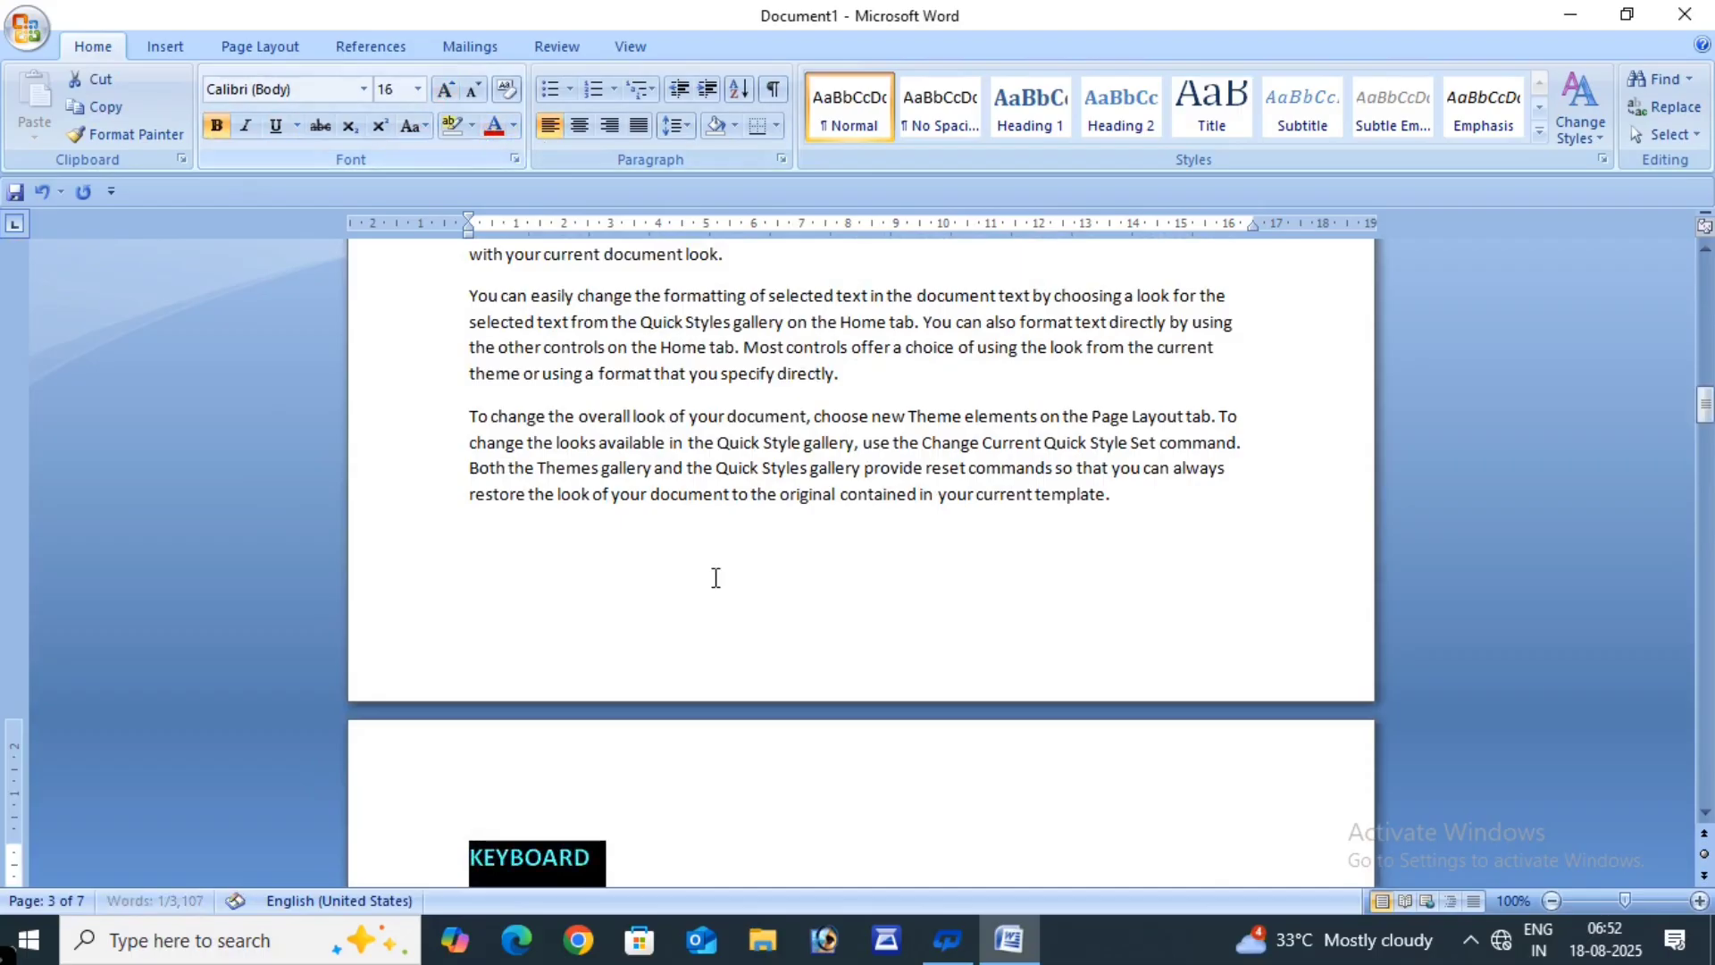
click(735, 813)
- Insert a blank line after the CHAPTER 3 paragraph
scroll(737, 810, down, 1)
scroll(737, 811, down, 9)
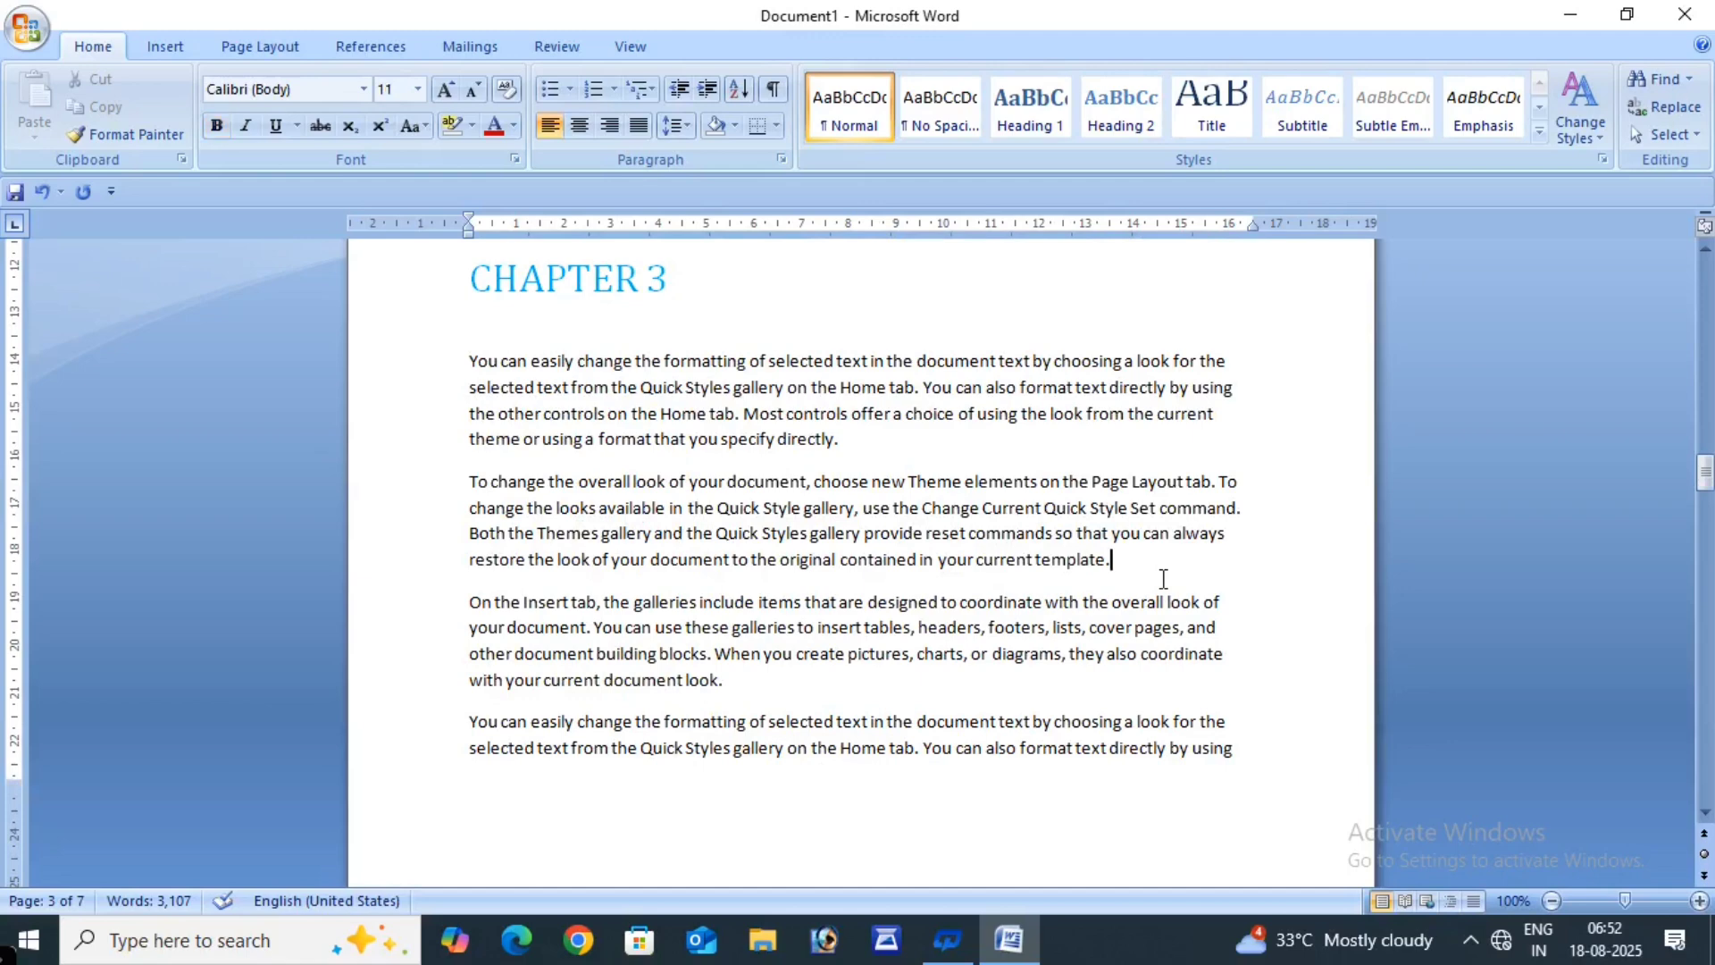
key(Return)
key(Return)
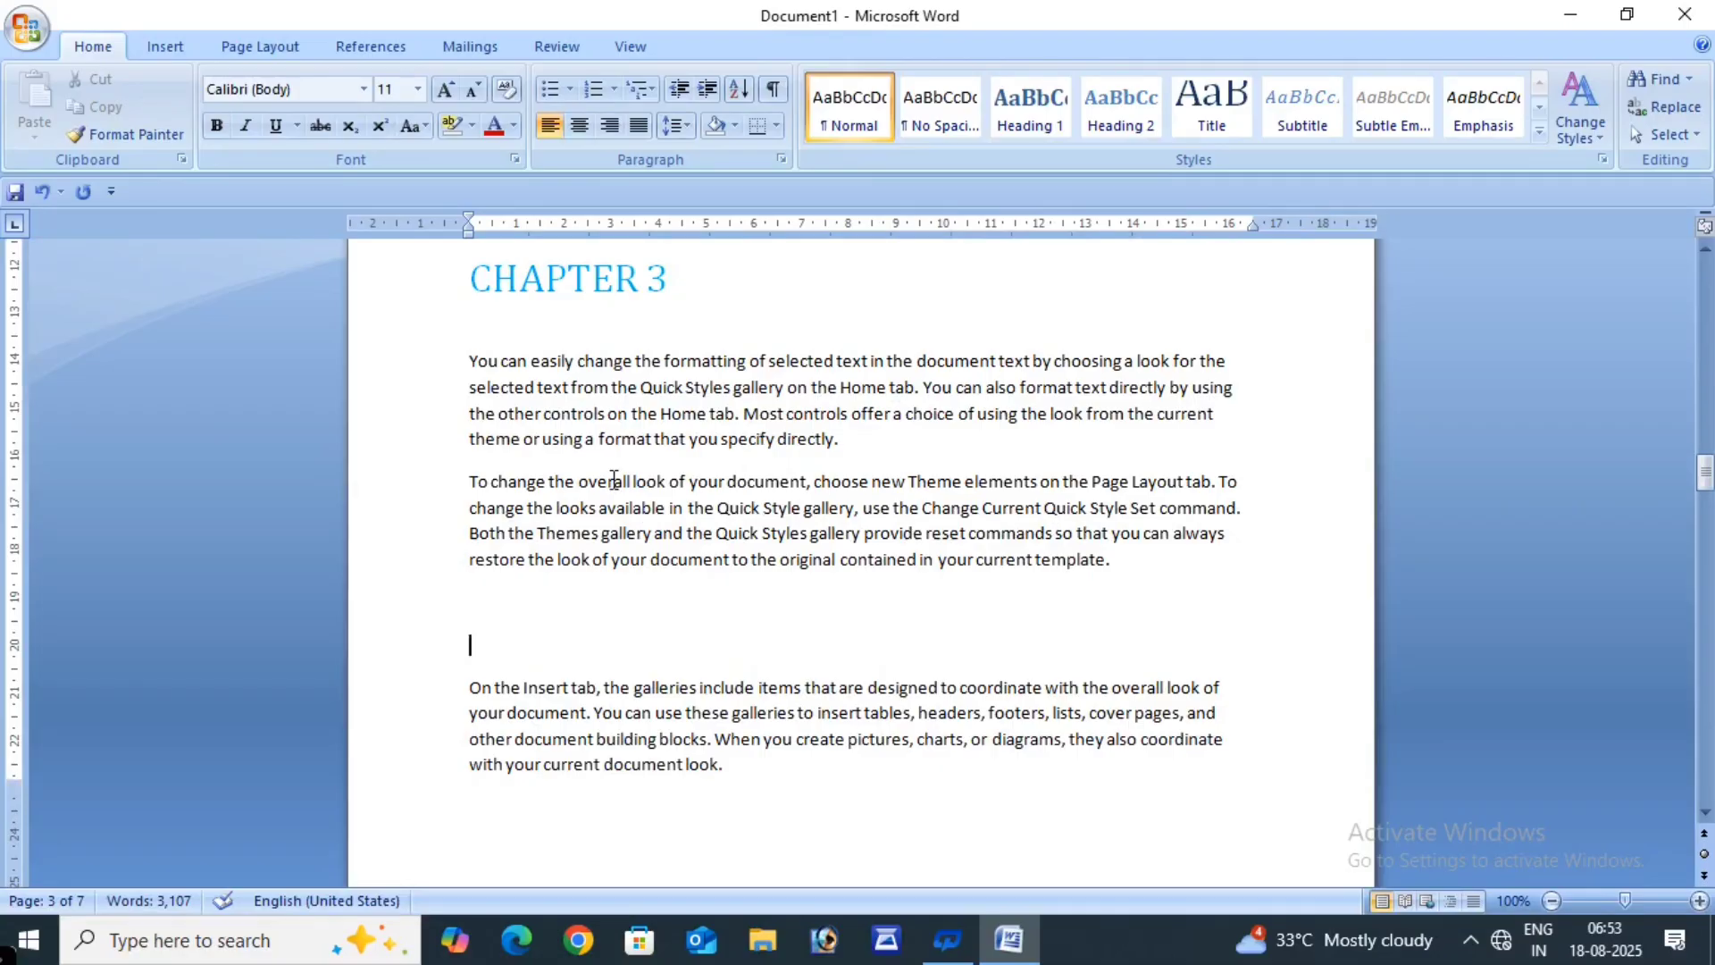
- Add a MOUSE heading formatted bold, red and 20 pt
text(MOUSE)
click(406, 642)
click(216, 125)
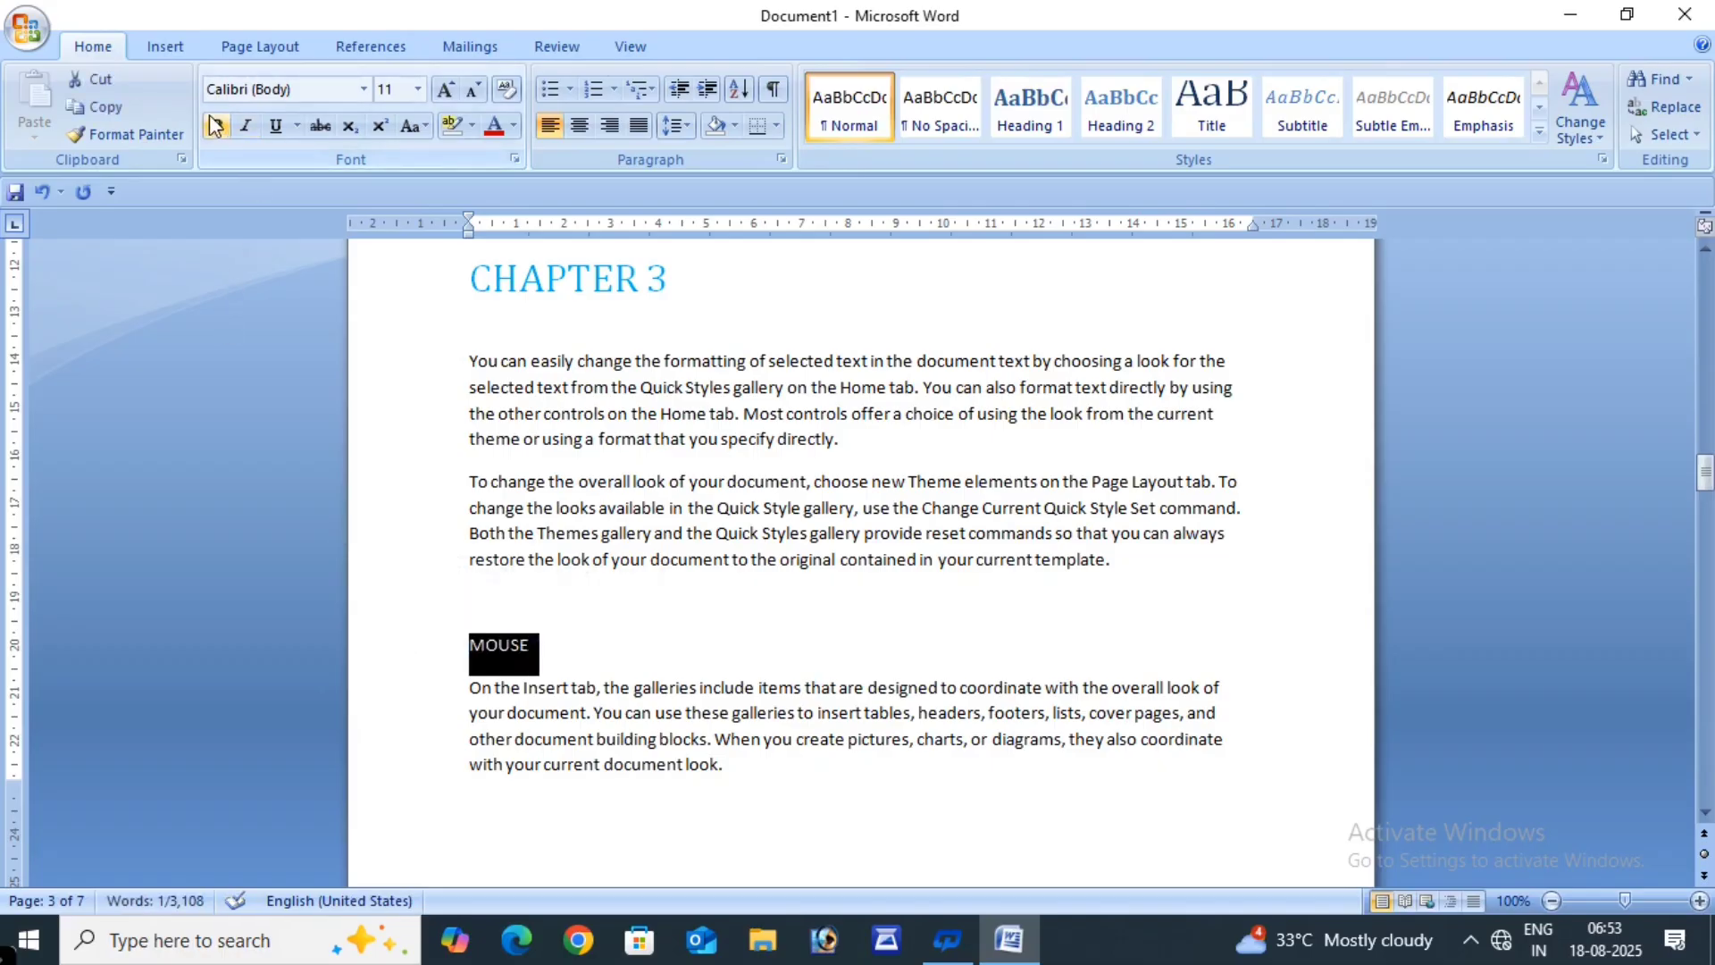
click(491, 129)
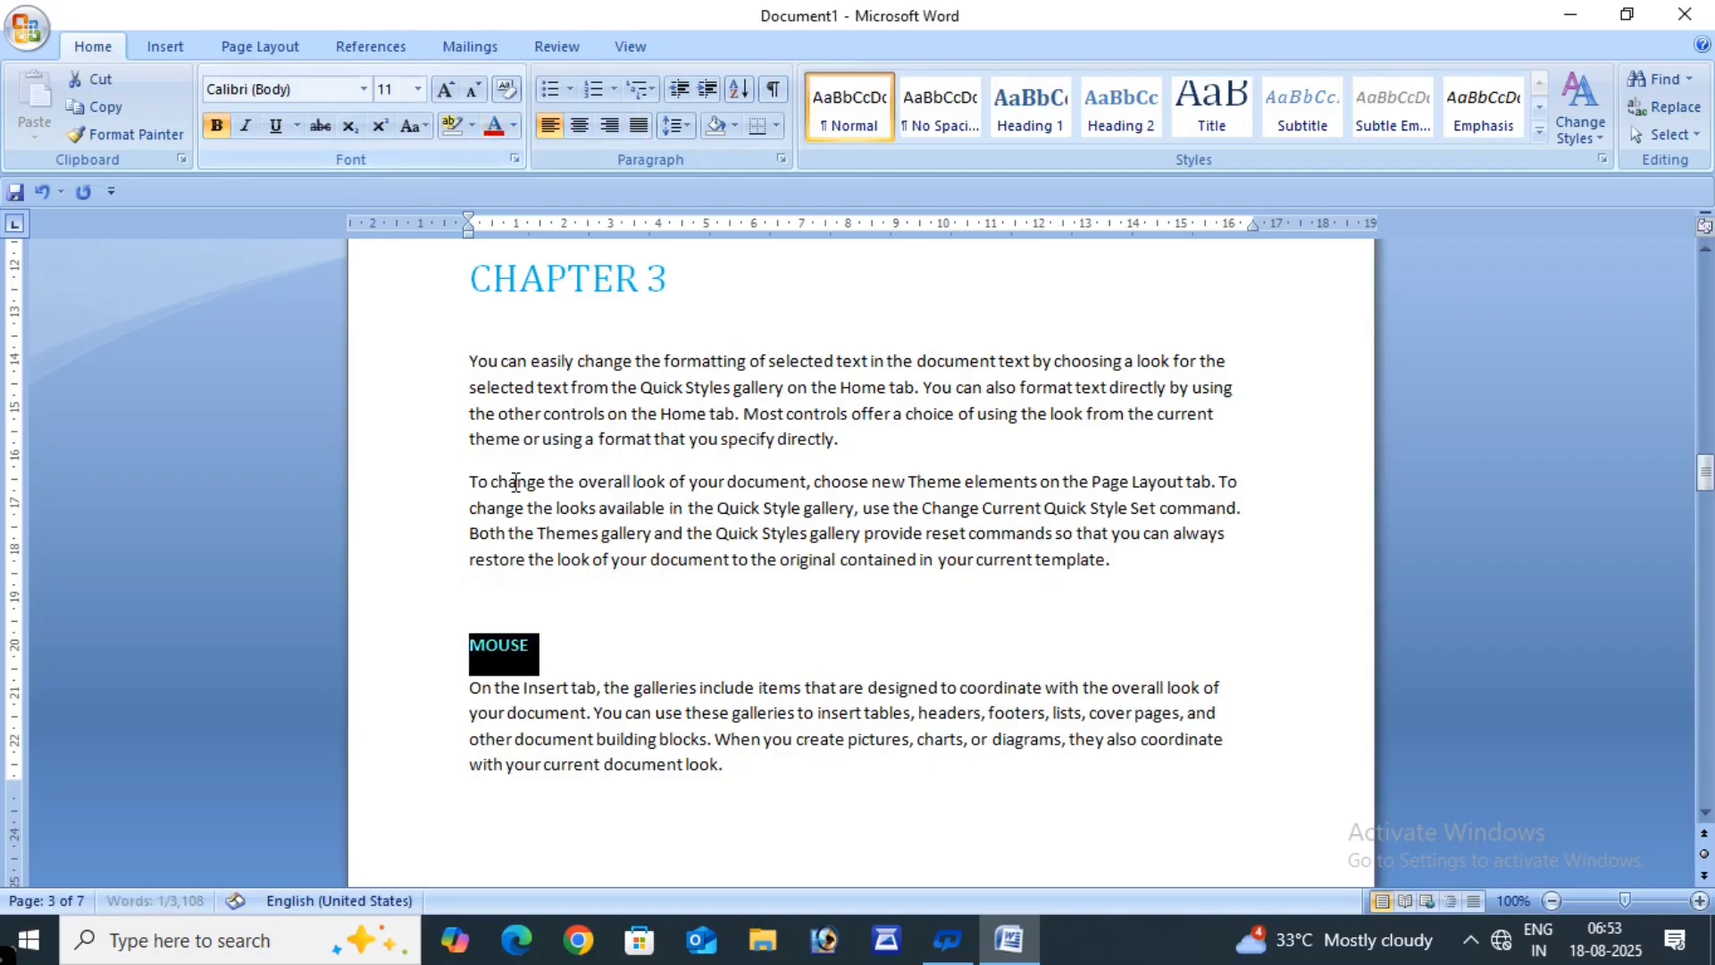
click(446, 92)
click(445, 91)
click(446, 92)
click(445, 91)
click(446, 91)
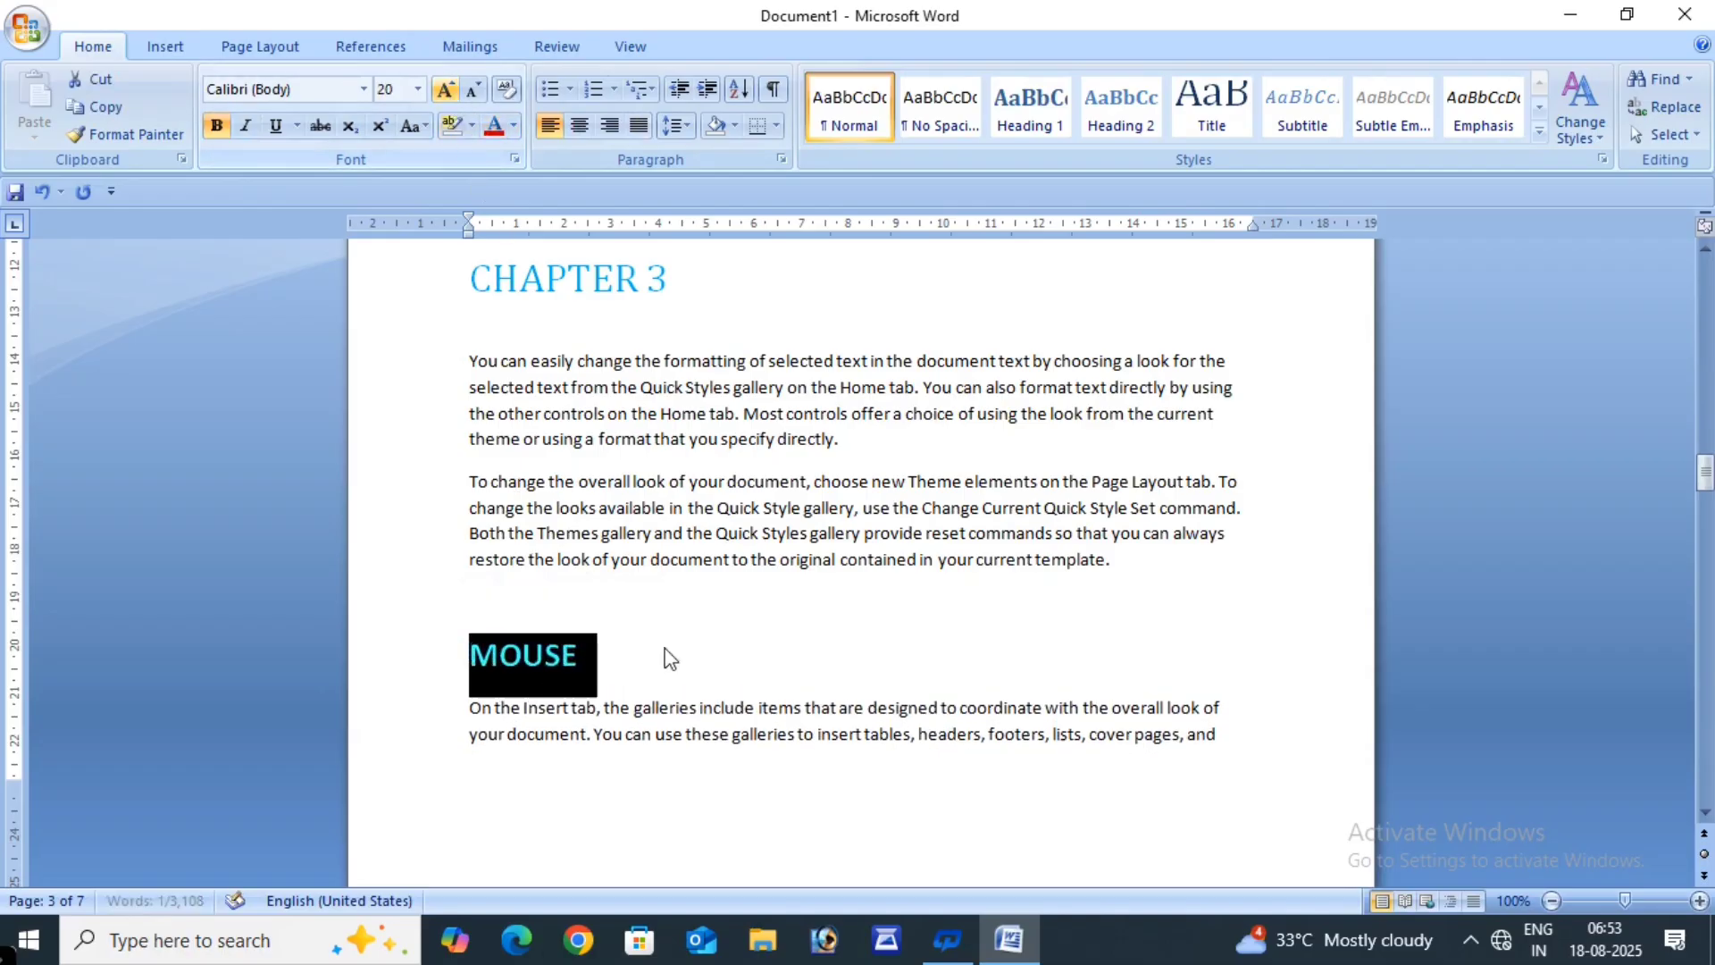
click(679, 663)
- Add a bold, red, 20 pt SOFTWARE heading after CHAPTER 4's last paragraph
scroll(703, 661, down, 15)
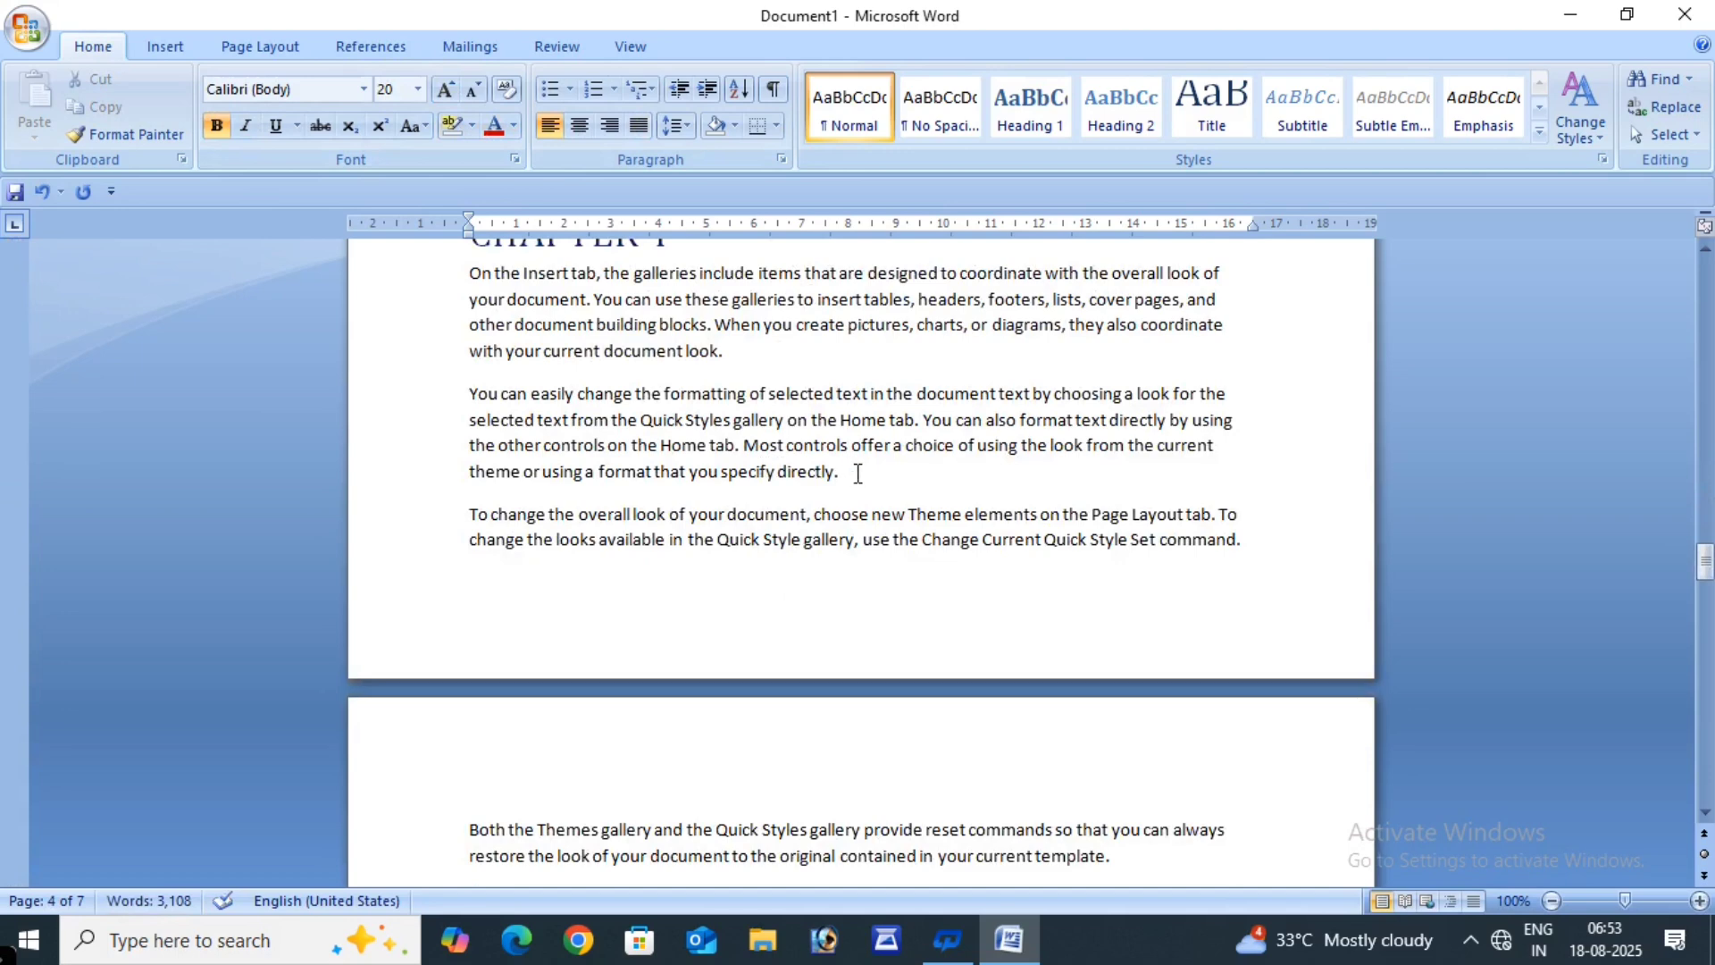
click(857, 474)
key(Return)
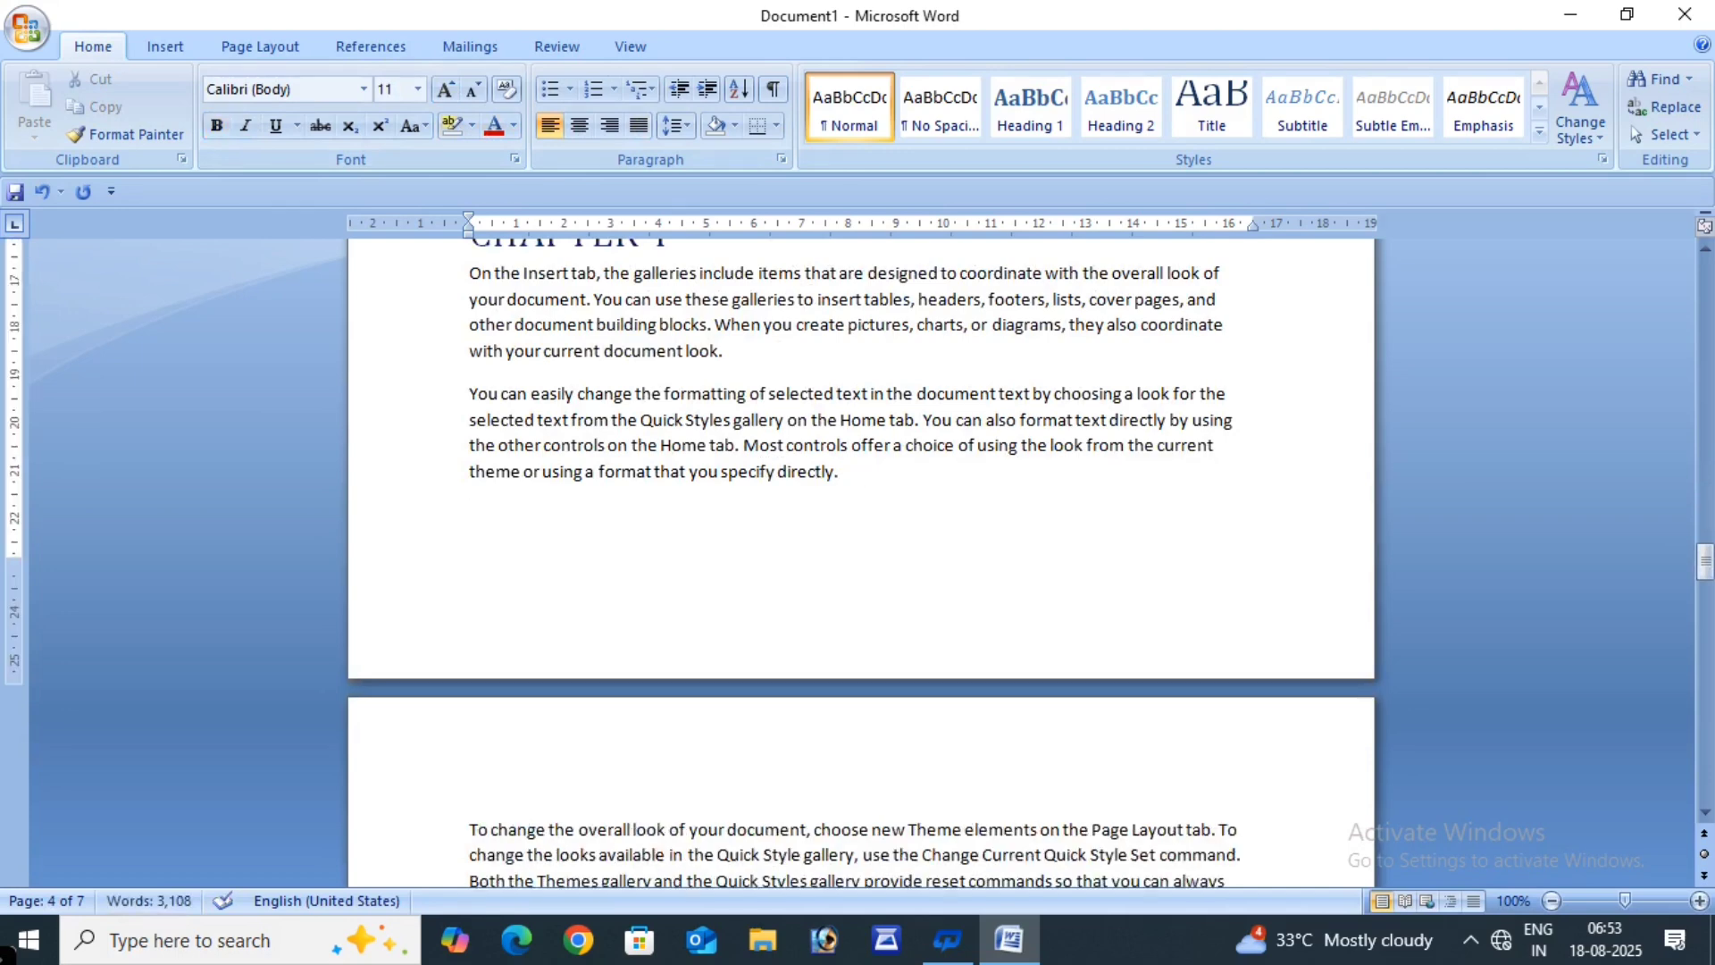
key(Return)
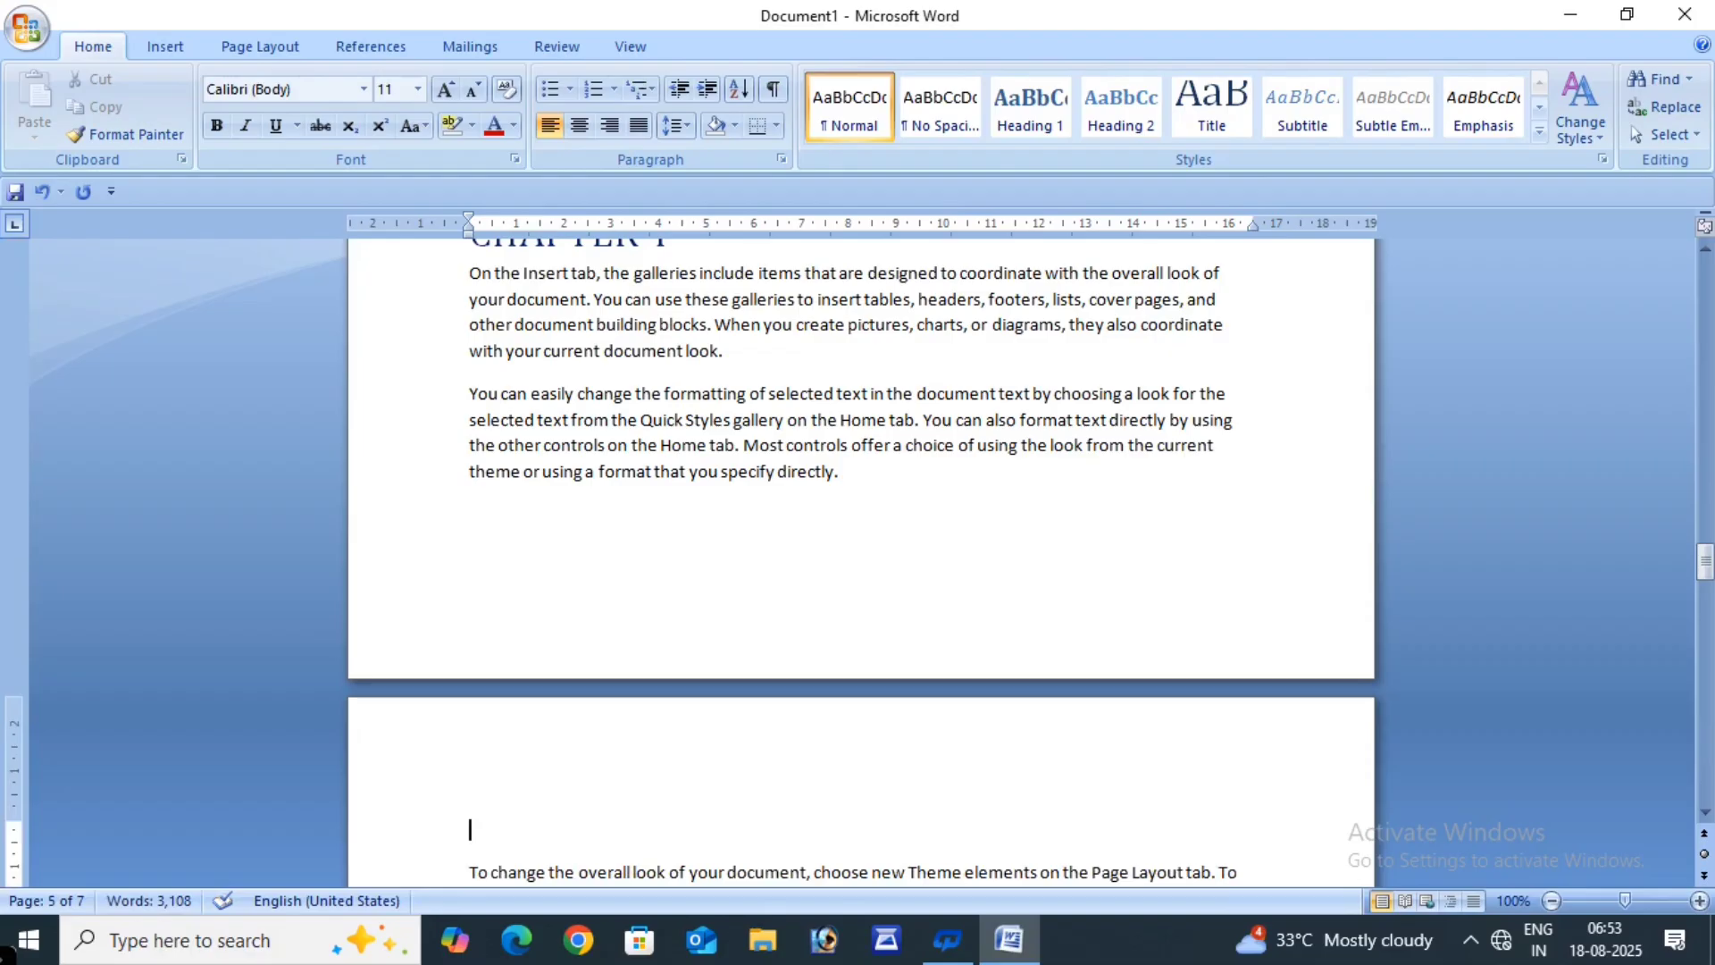
text(SOFTWARE)
drag(483, 843, 462, 837)
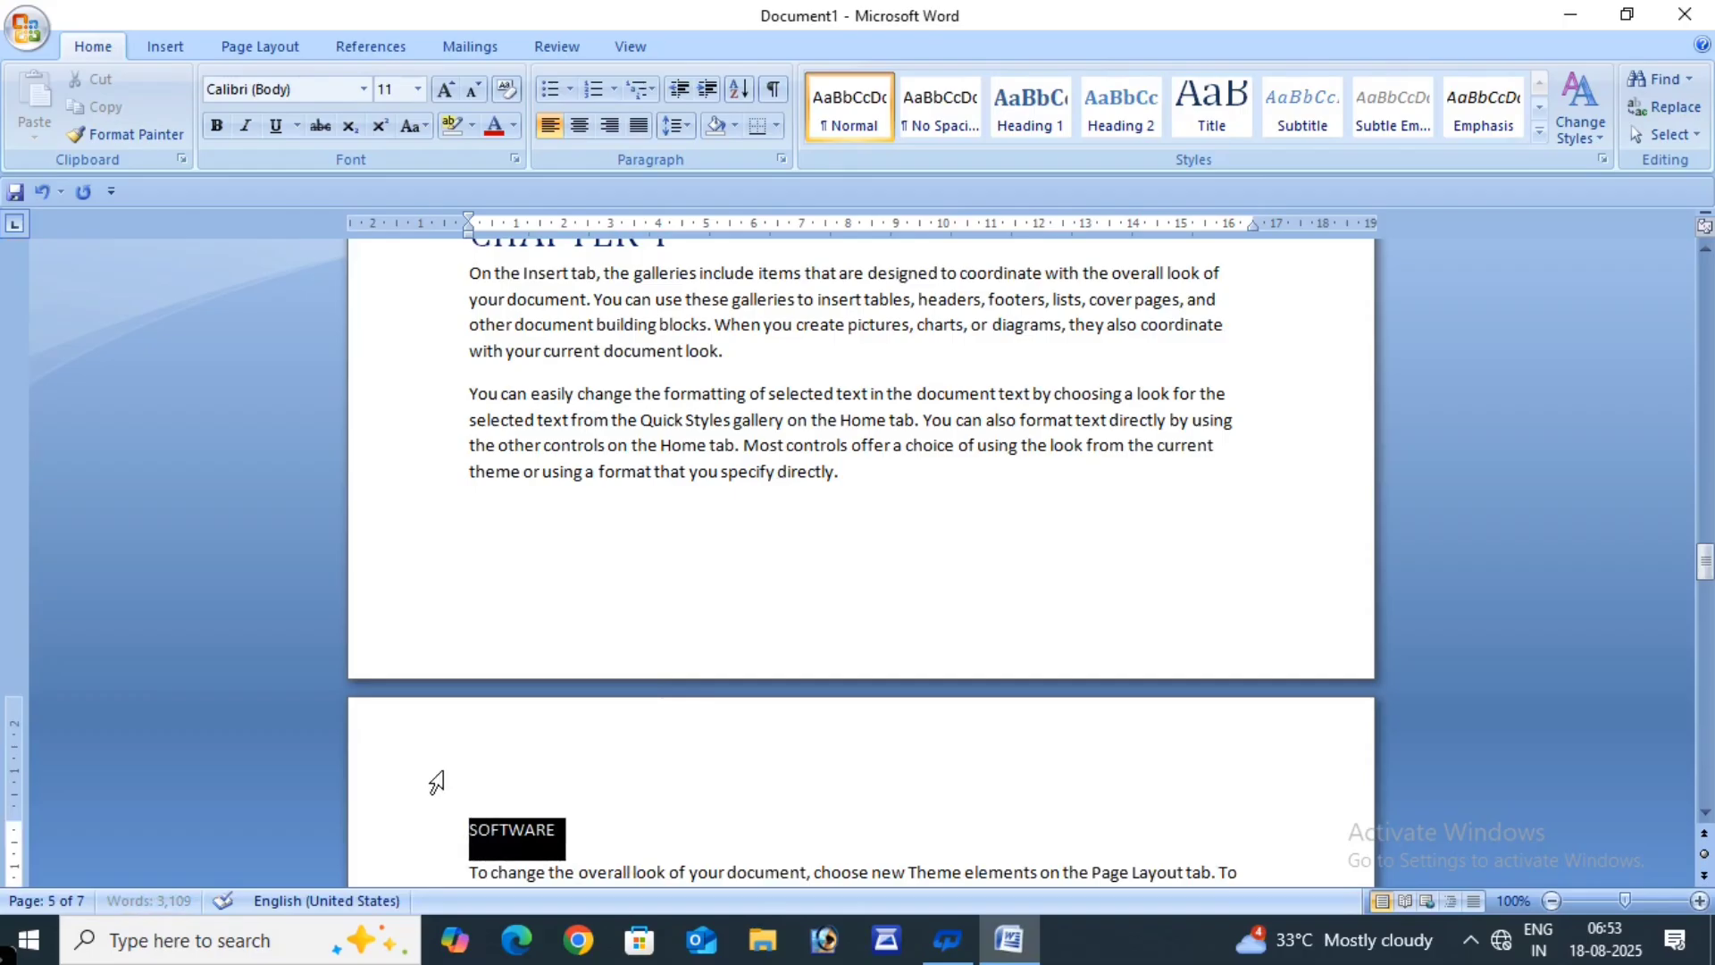
click(216, 127)
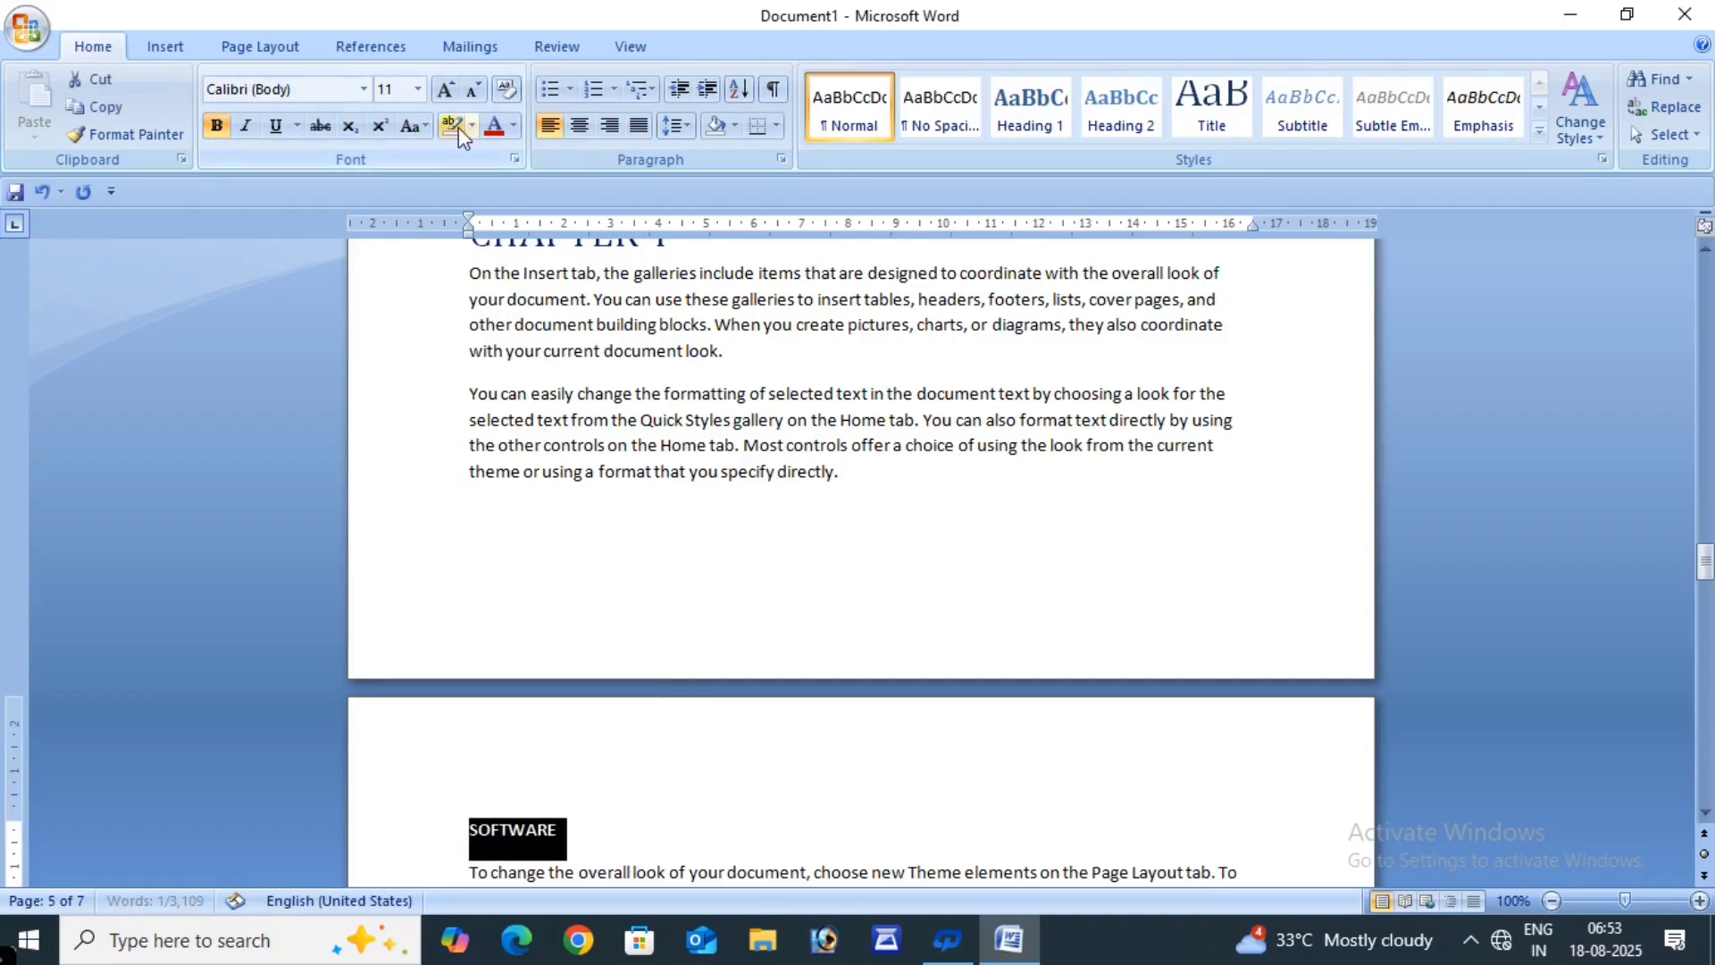
click(494, 126)
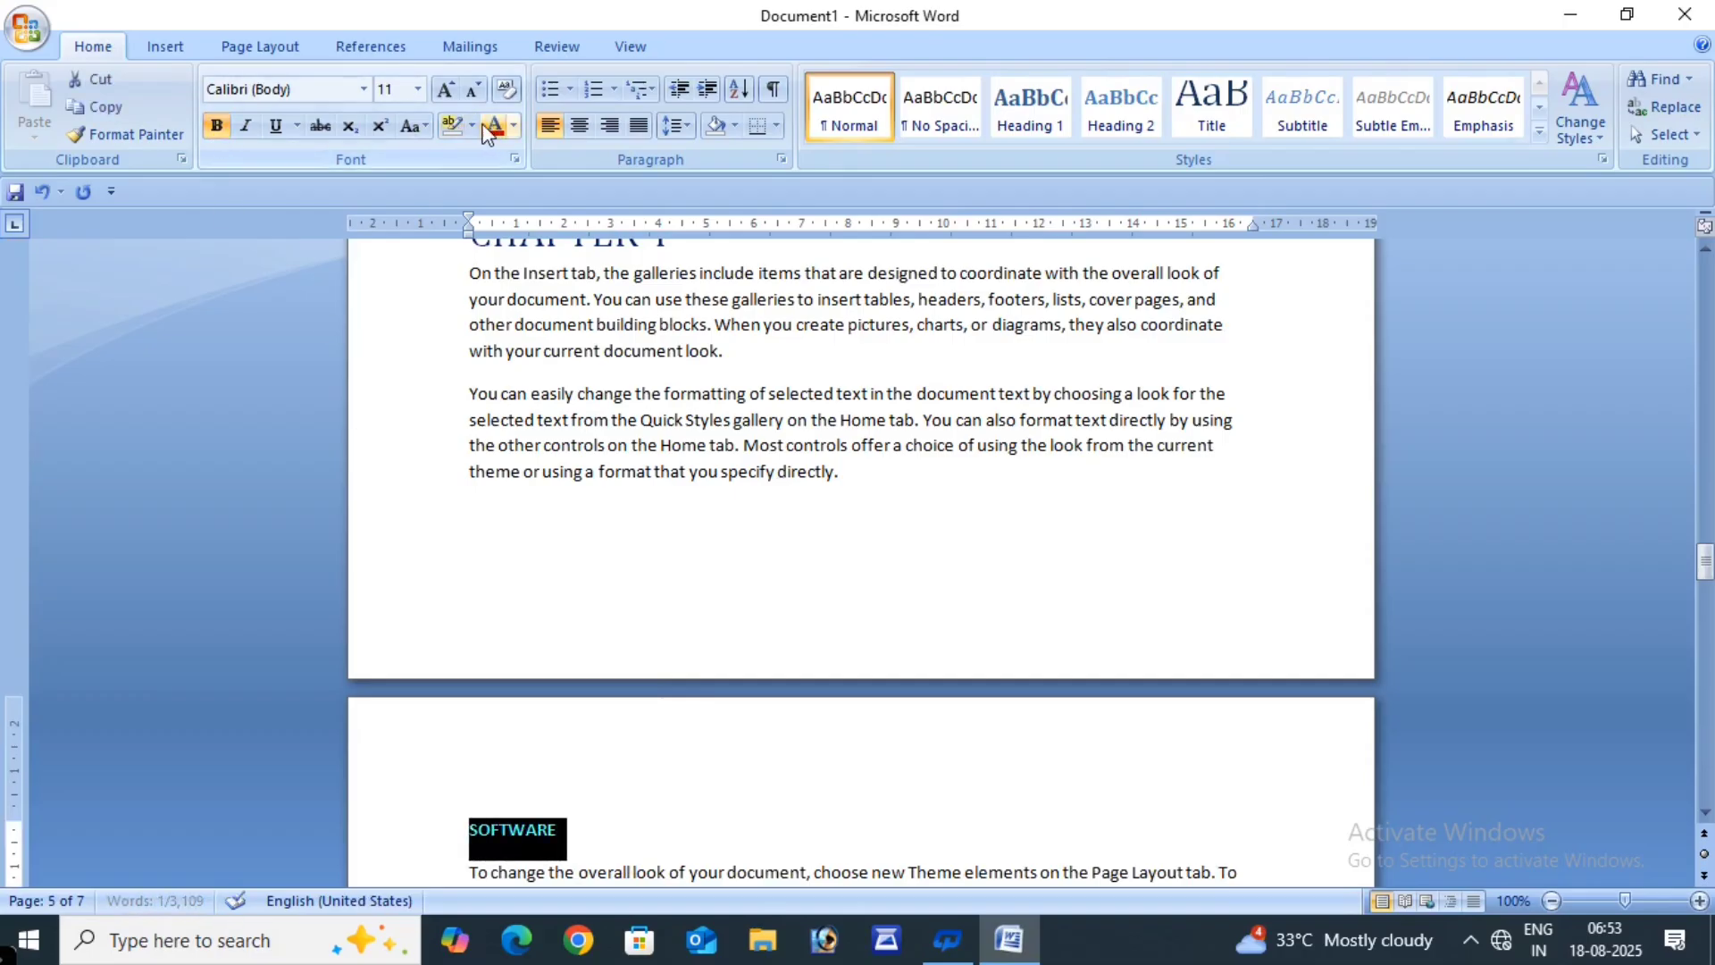
click(445, 89)
click(445, 89)
click(445, 89)
click(445, 89)
click(445, 89)
click(846, 809)
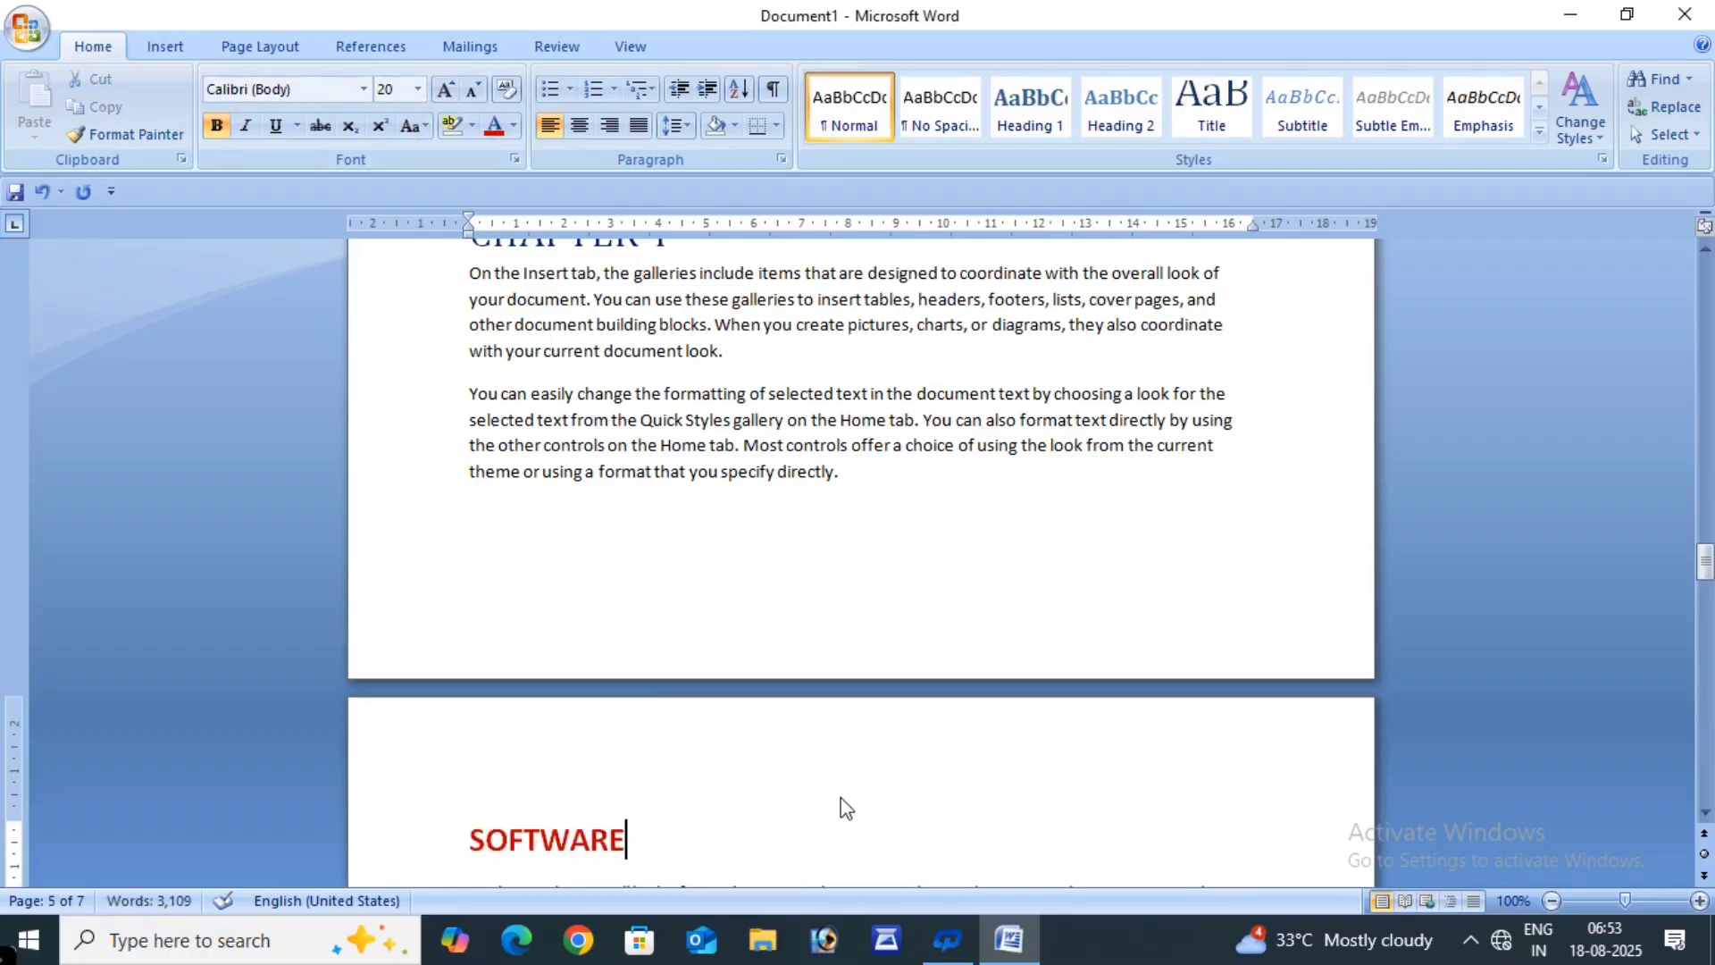
scroll(842, 804, down, 15)
scroll(787, 789, down, 10)
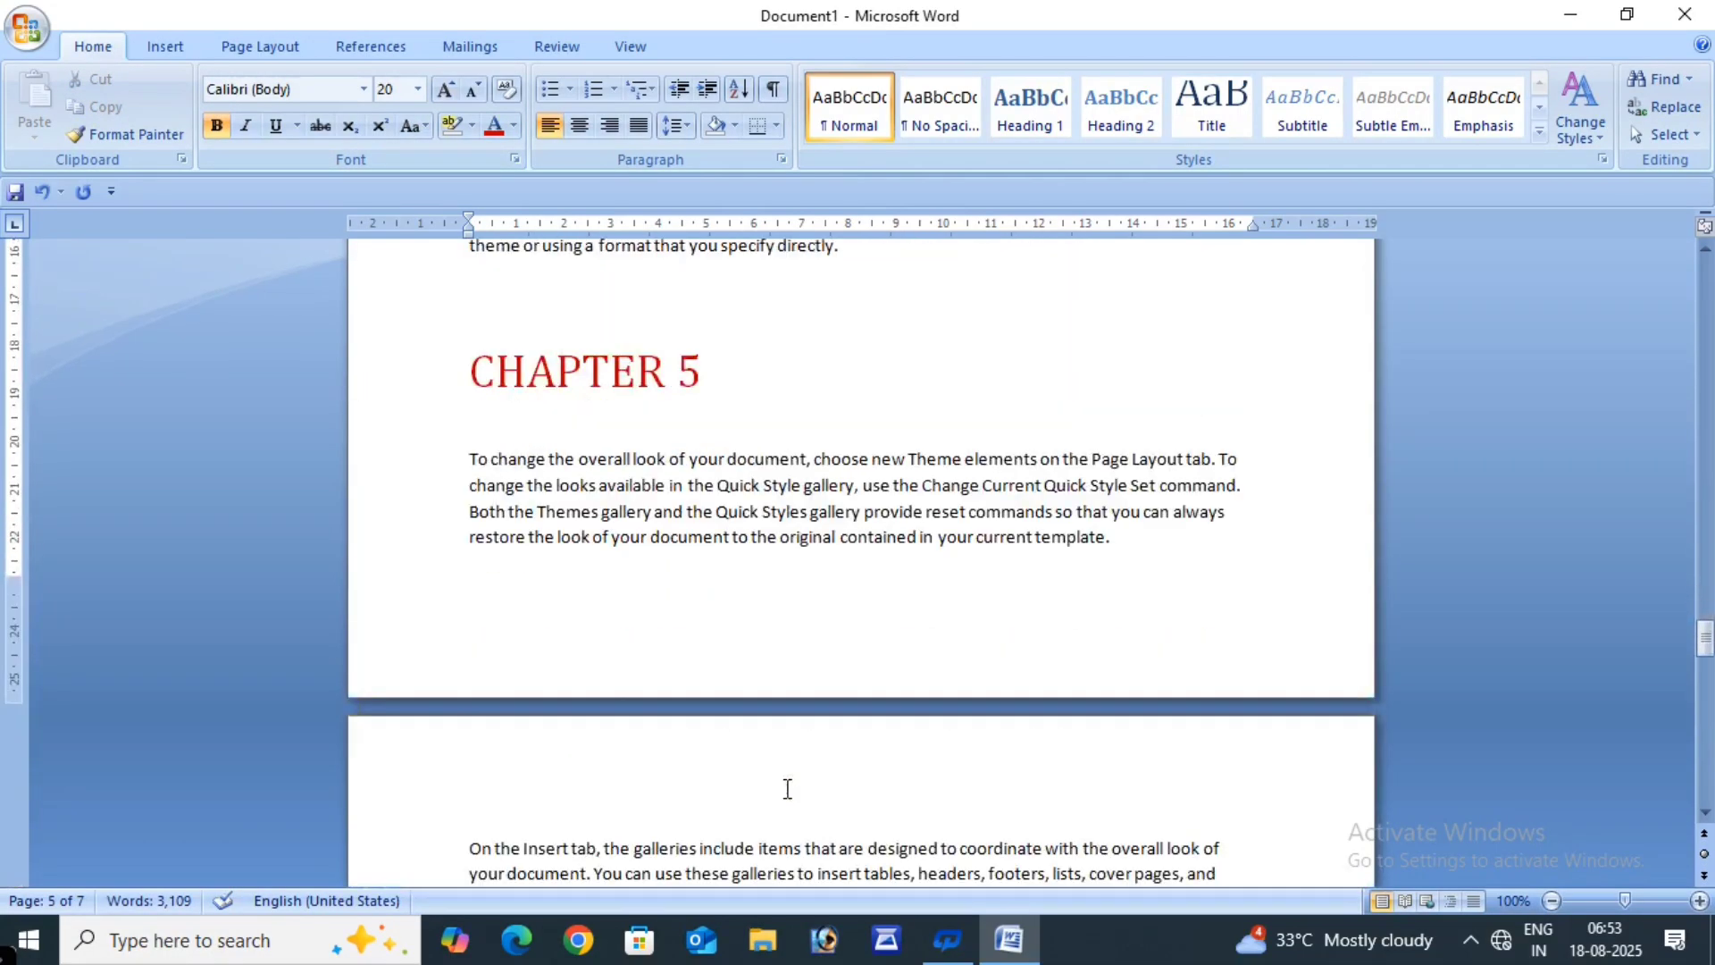
- Type HARDWARE on a new line after the paragraph ending 'look.'
click(749, 506)
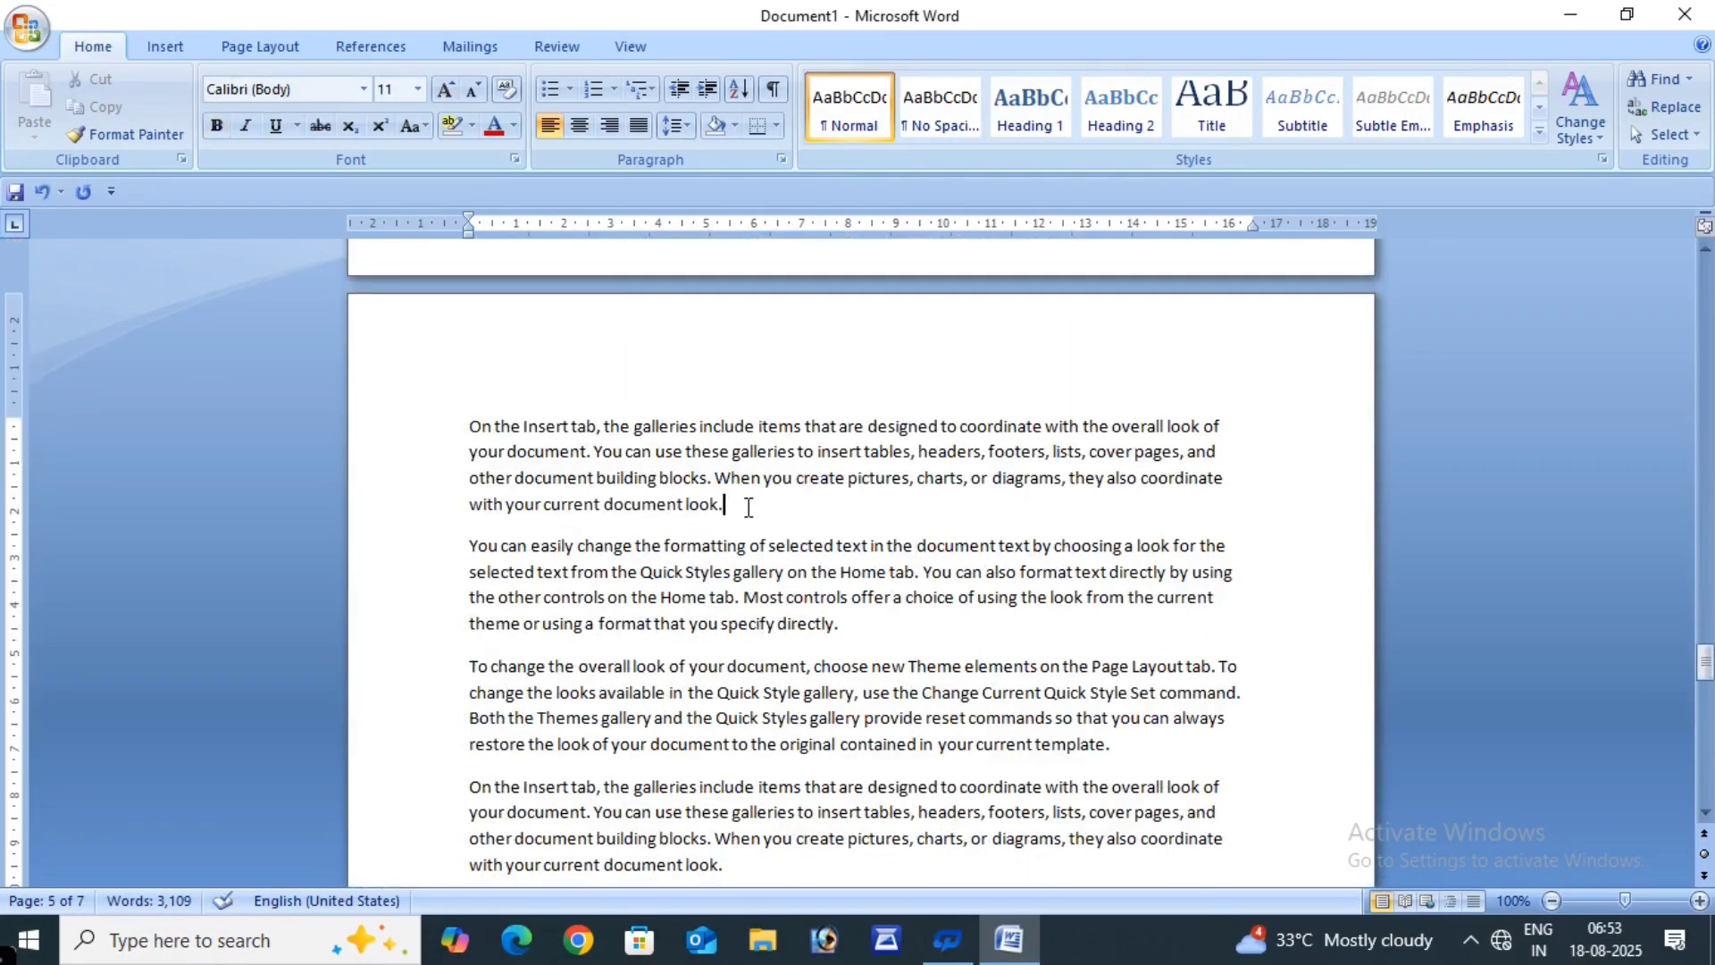
key(Return)
key(Return)
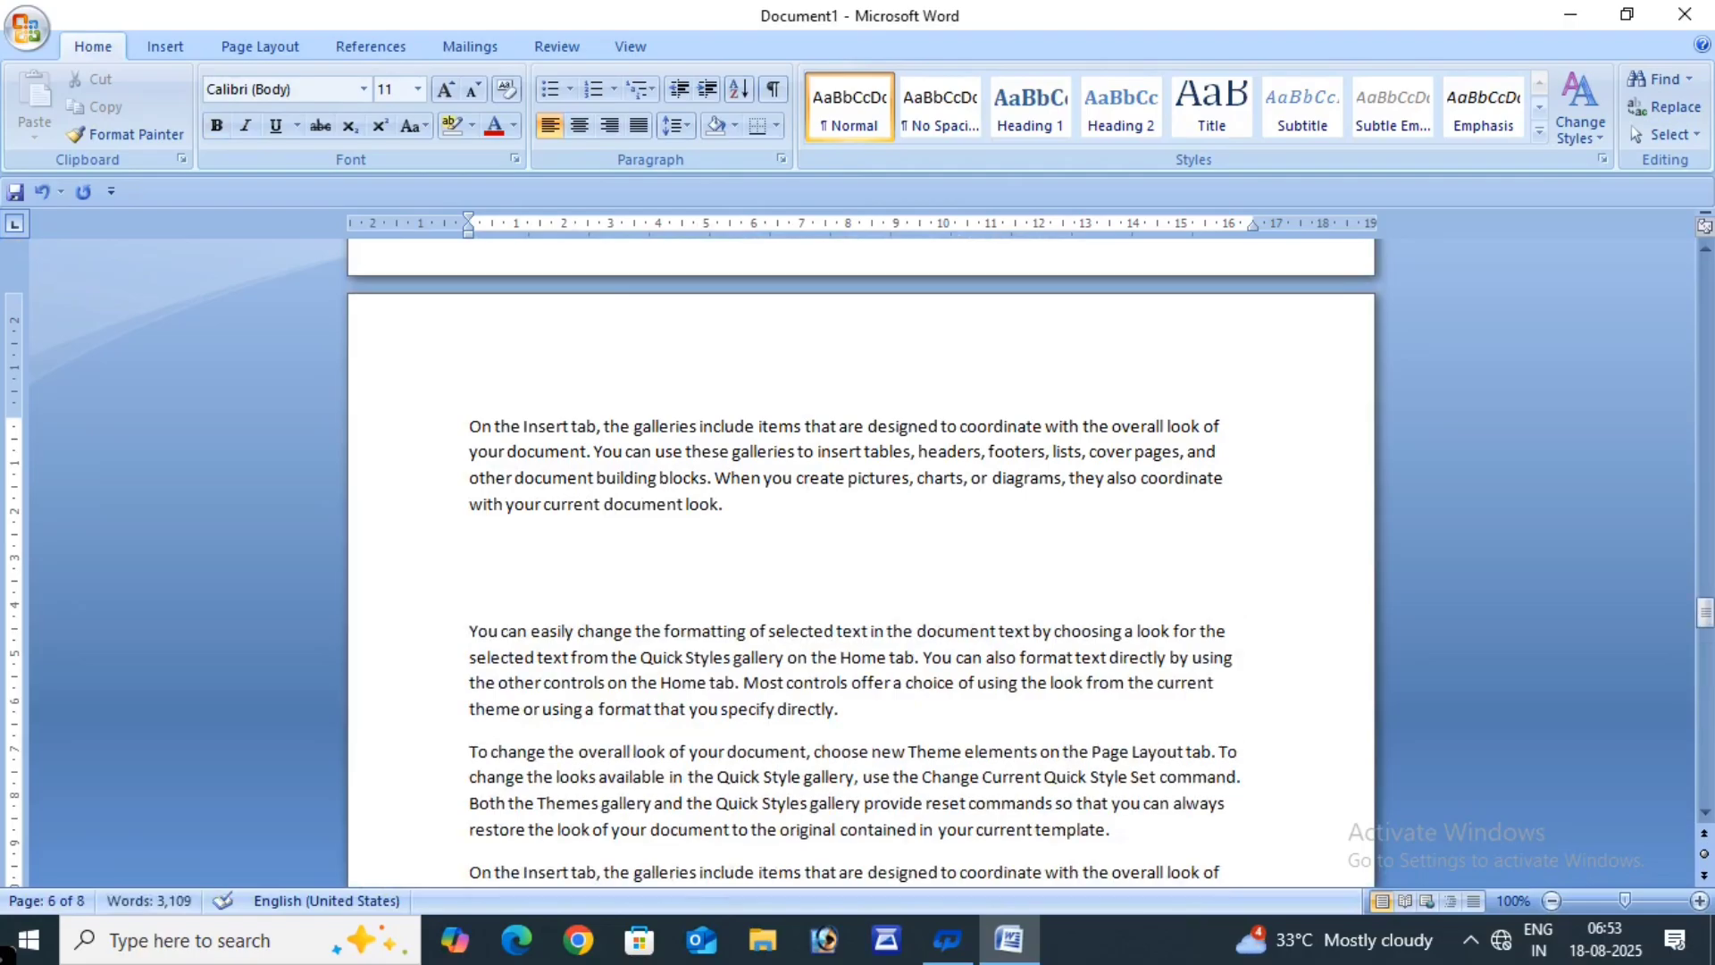
text(HARDWARE)
- Format the HARDWARE heading bold, 20 pt and red
drag(561, 583, 466, 593)
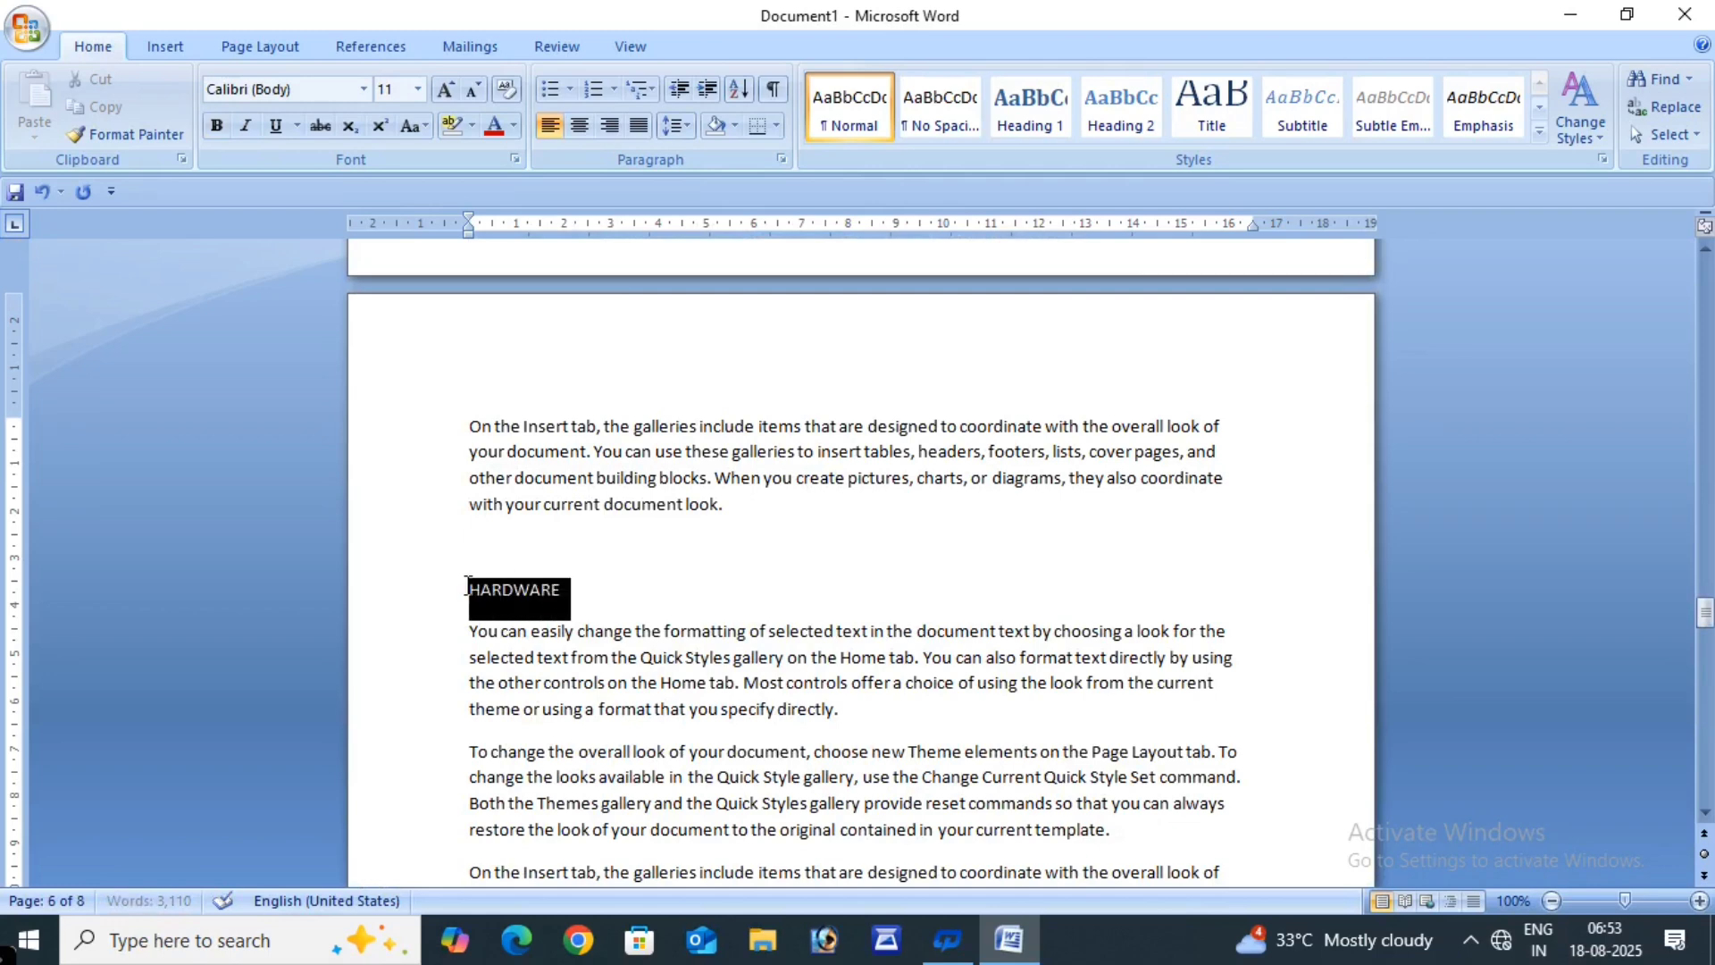
click(217, 126)
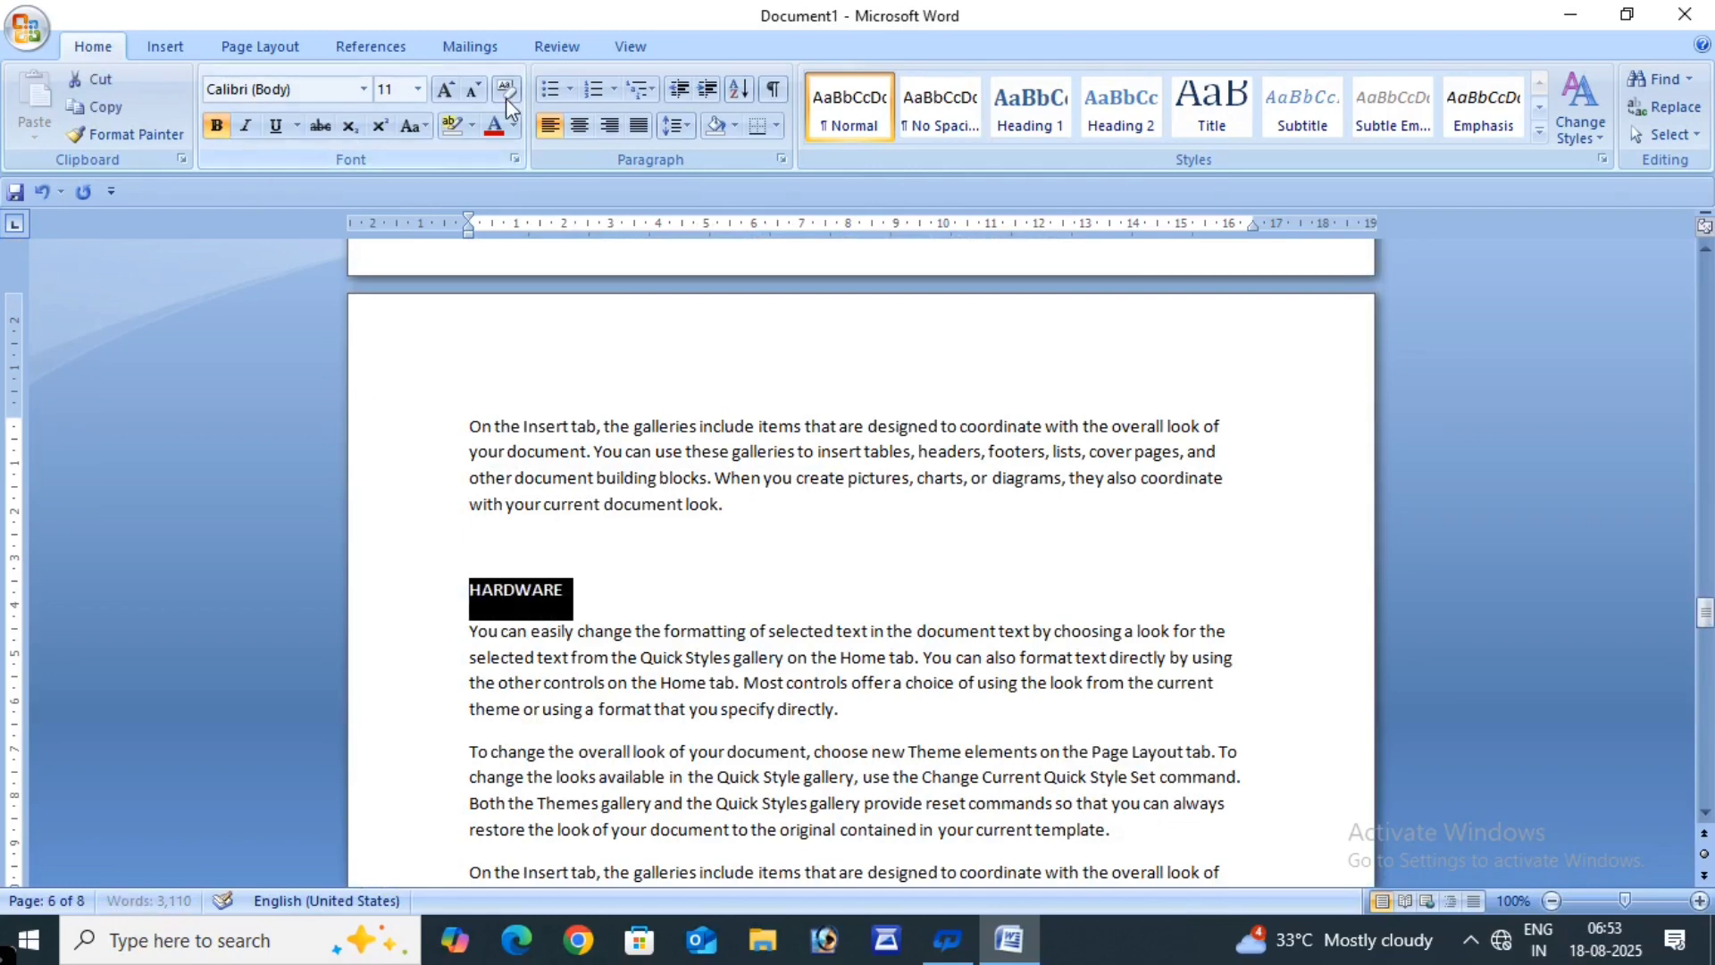
click(445, 89)
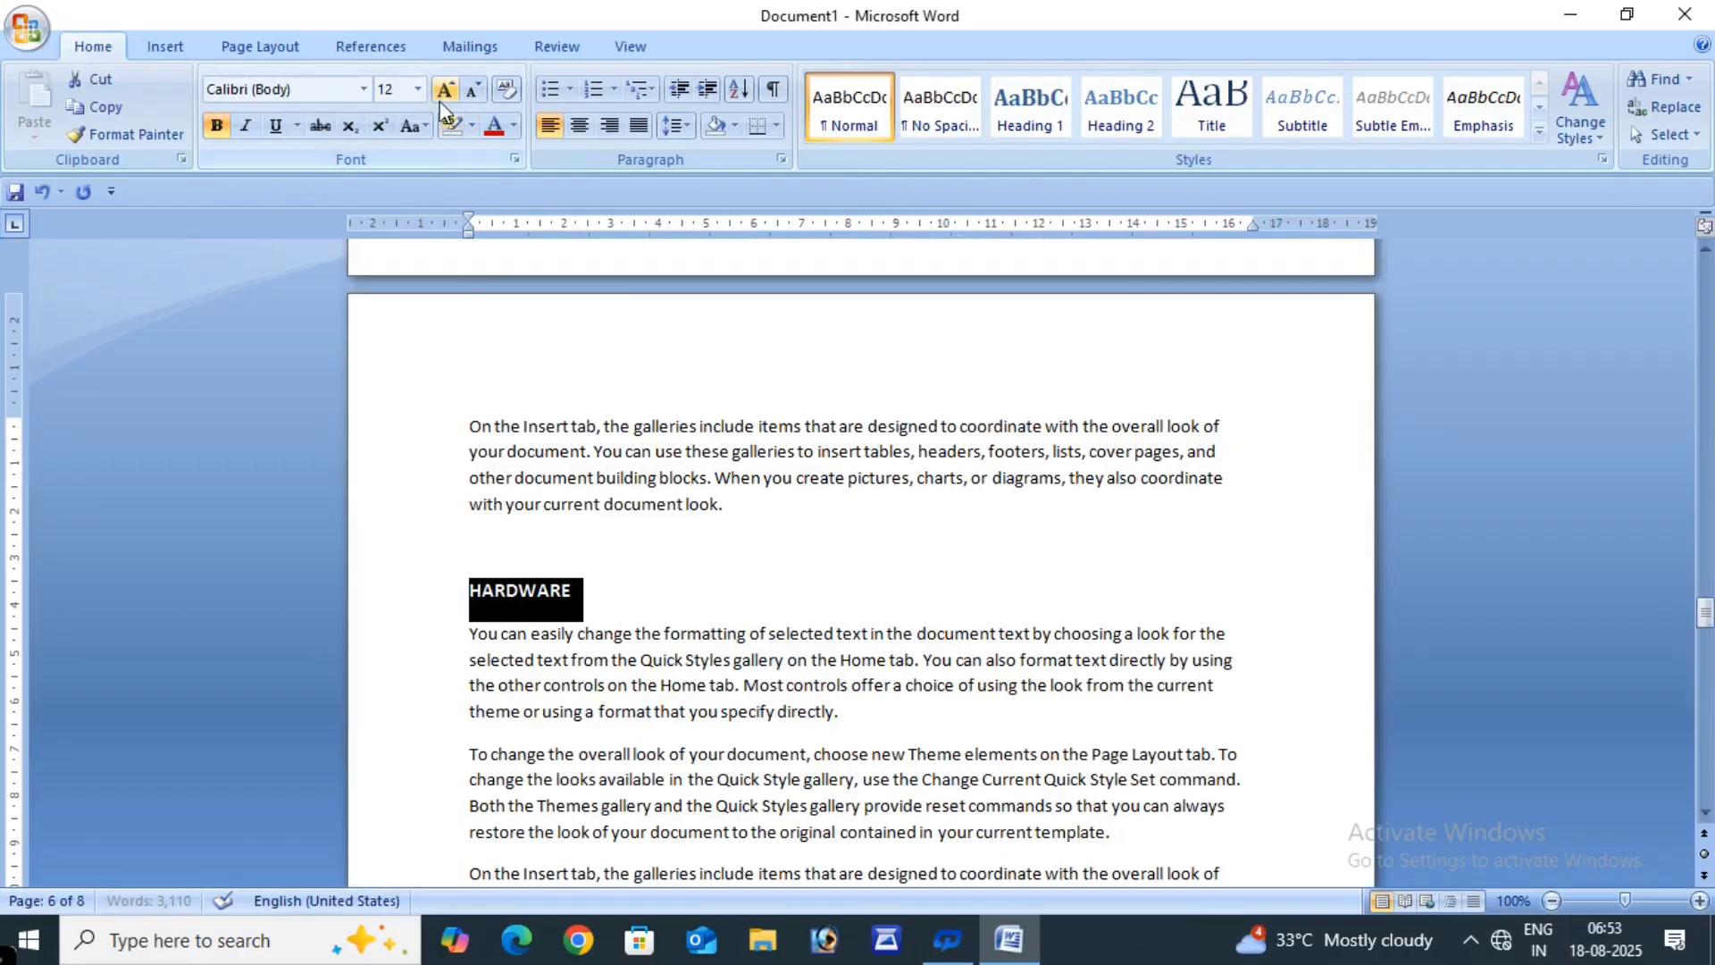
click(443, 90)
click(442, 89)
click(441, 89)
click(440, 90)
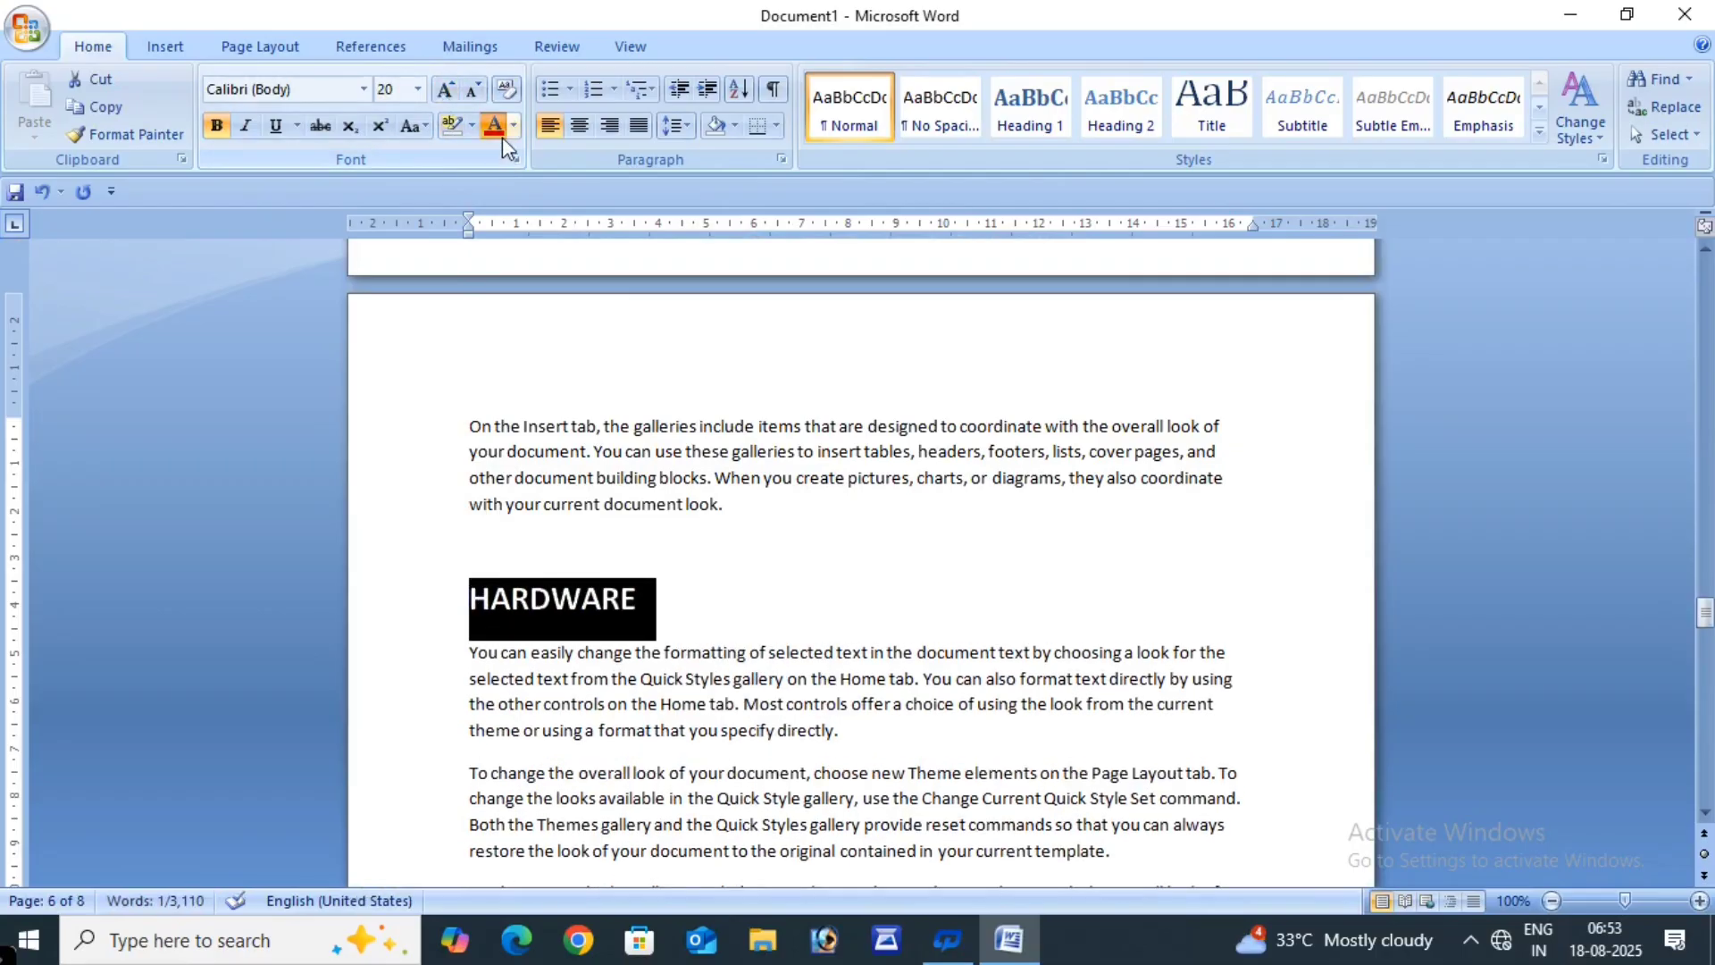
click(502, 137)
click(756, 550)
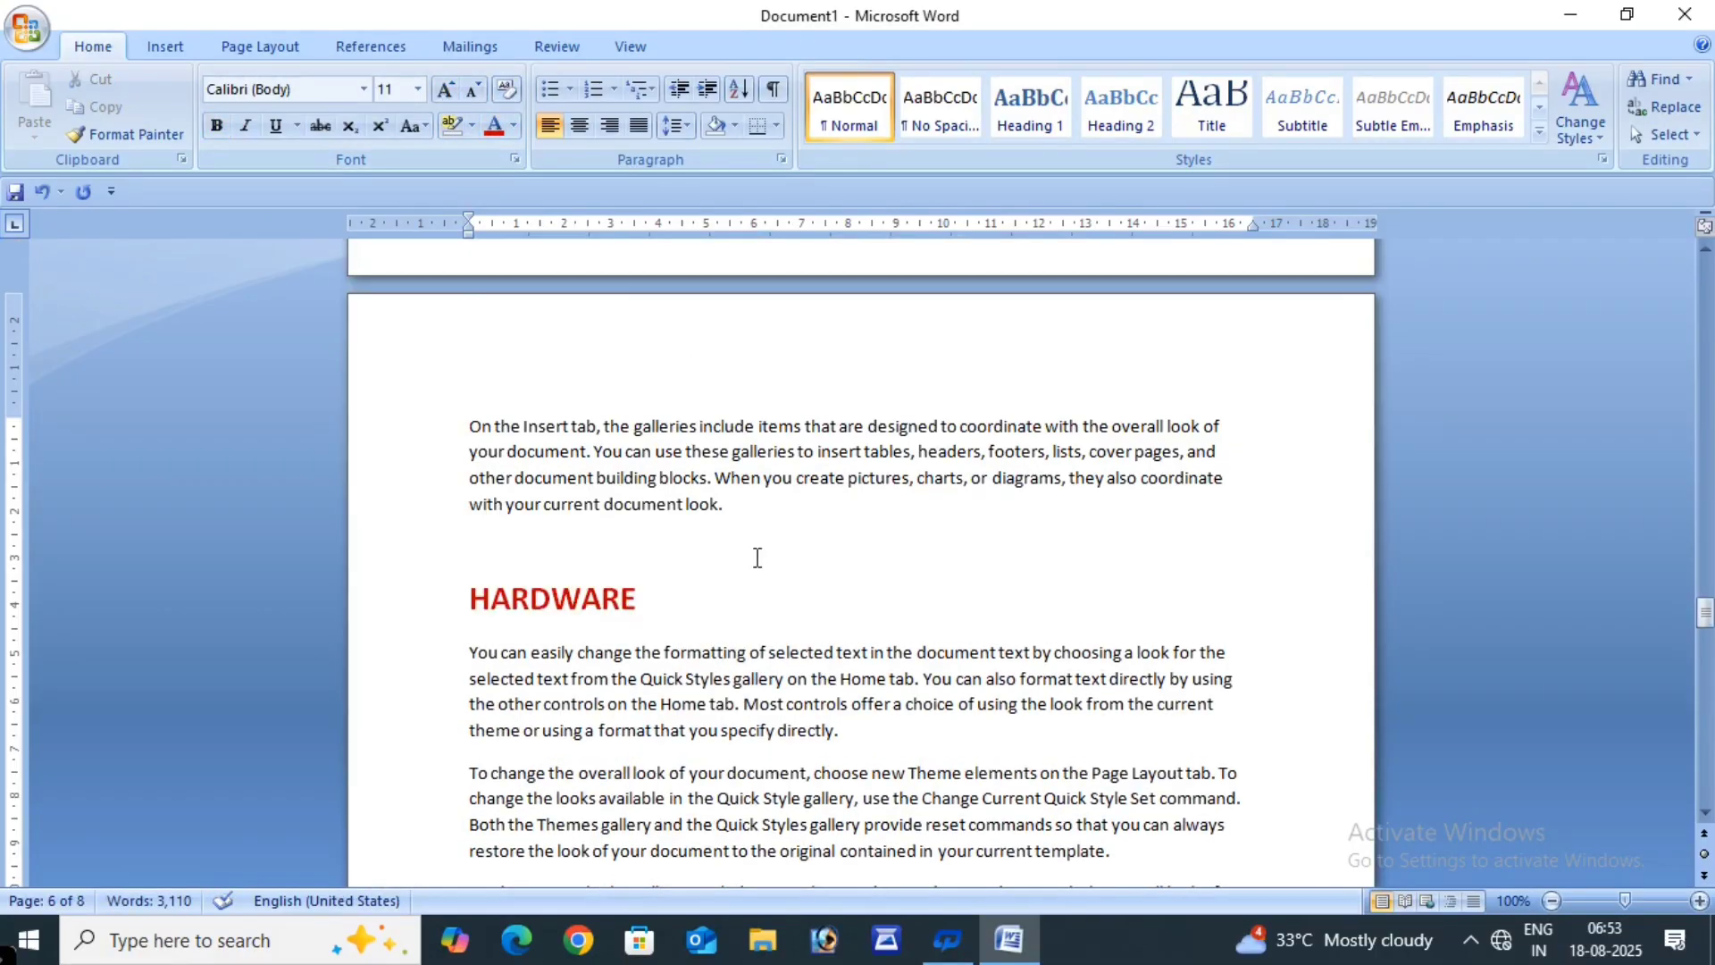
scroll(715, 670, up, 15)
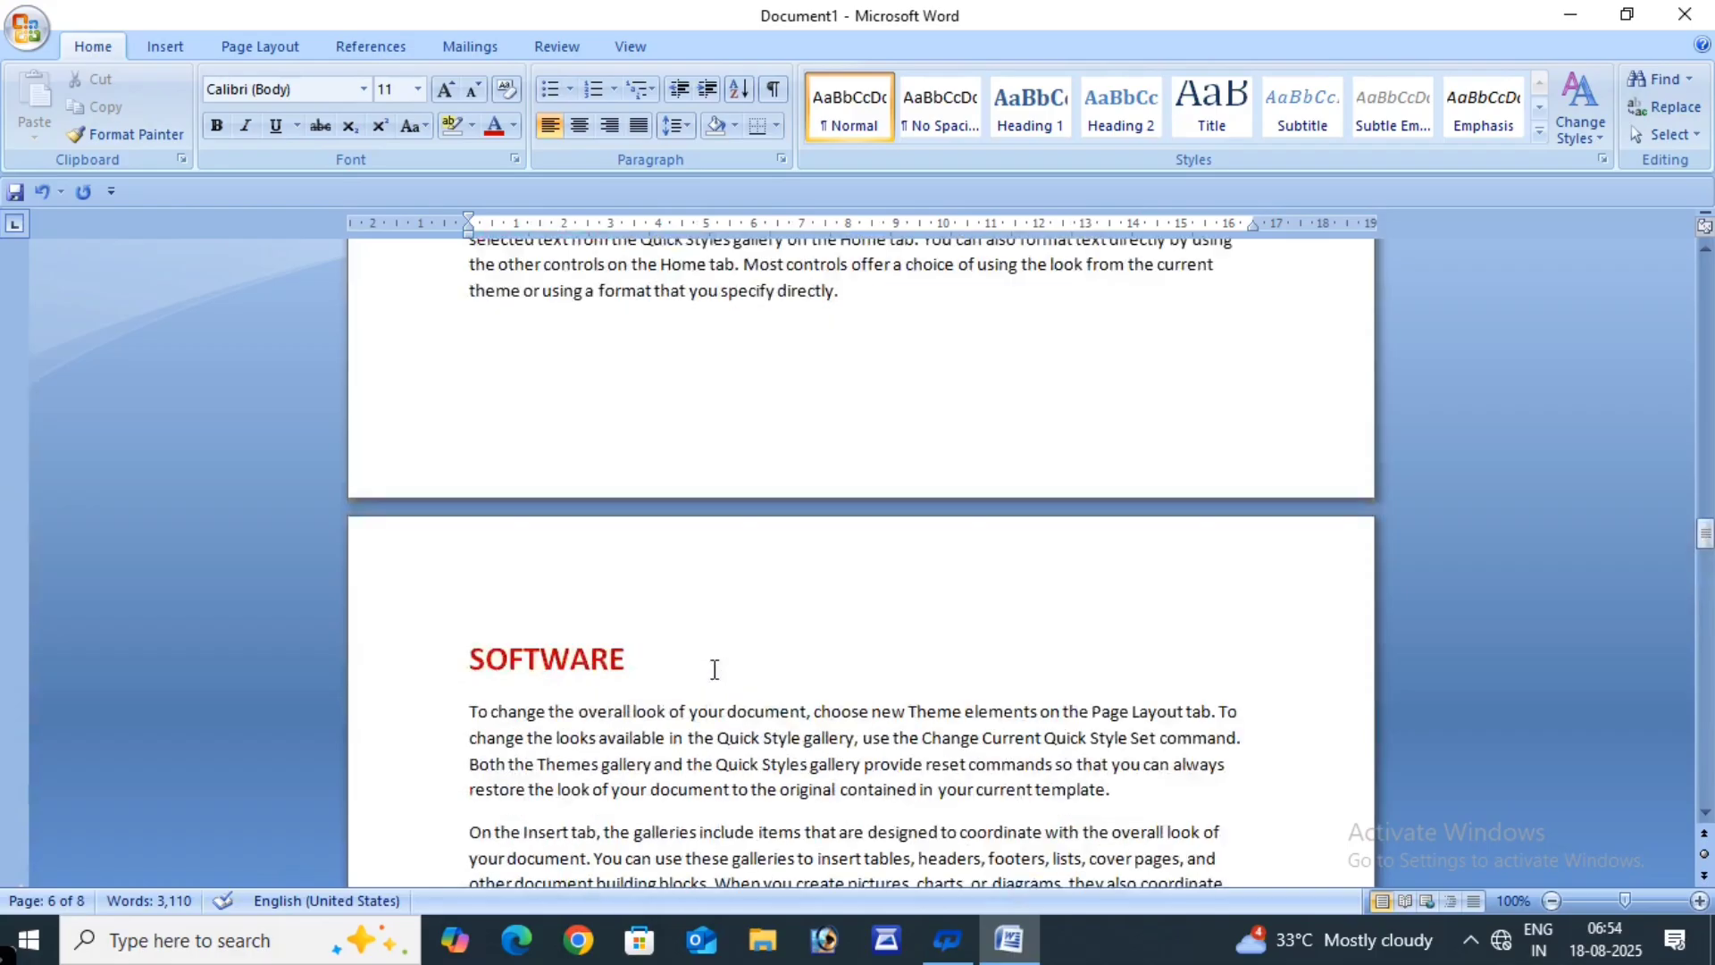
scroll(714, 670, up, 15)
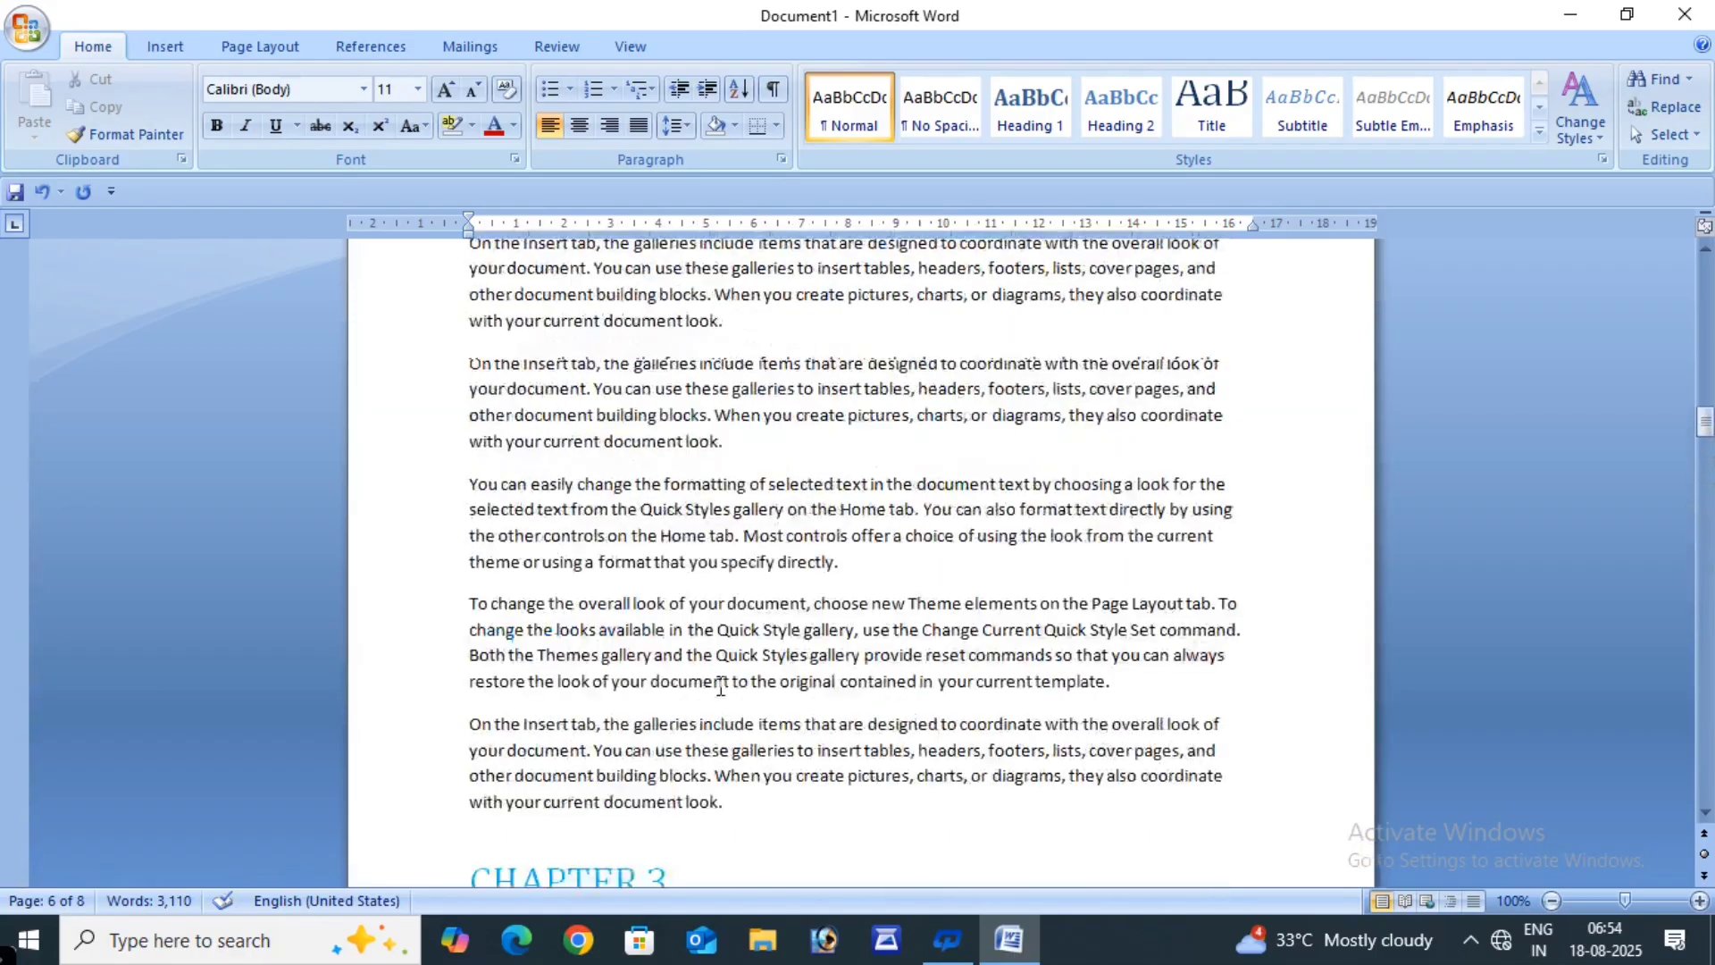
scroll(721, 681, up, 15)
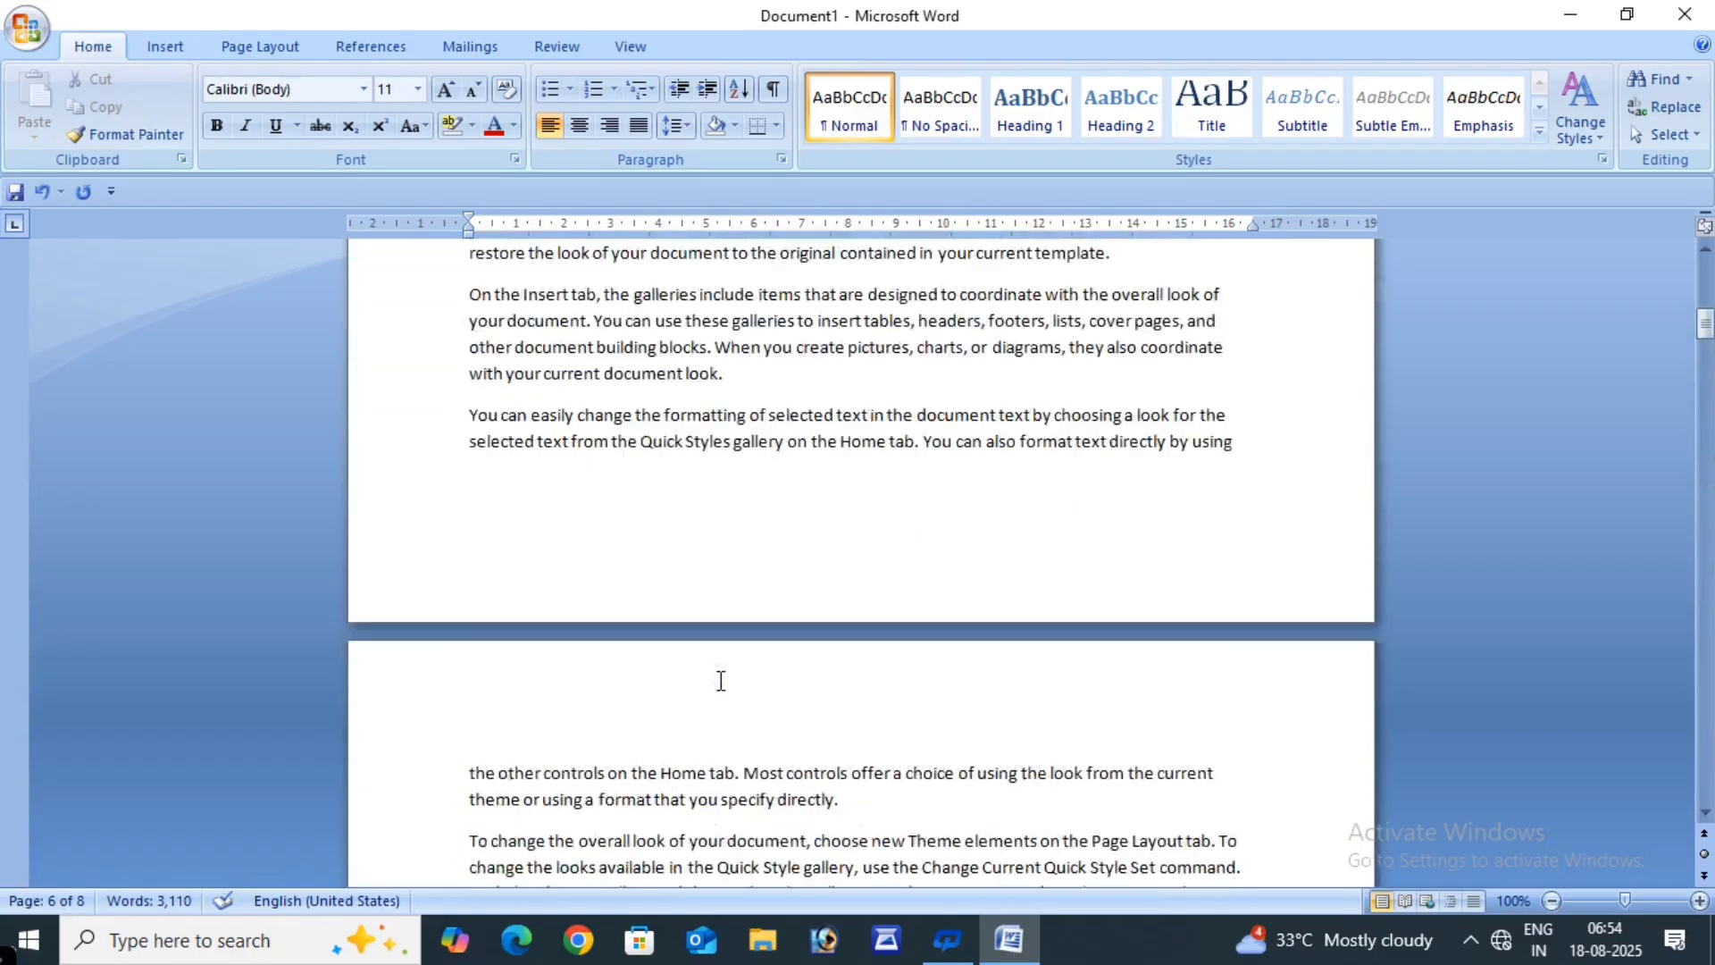
scroll(721, 680, up, 10)
- Make the COMPUTER and KEYBOARD headings Level 2 contents entries
scroll(721, 681, down, 9)
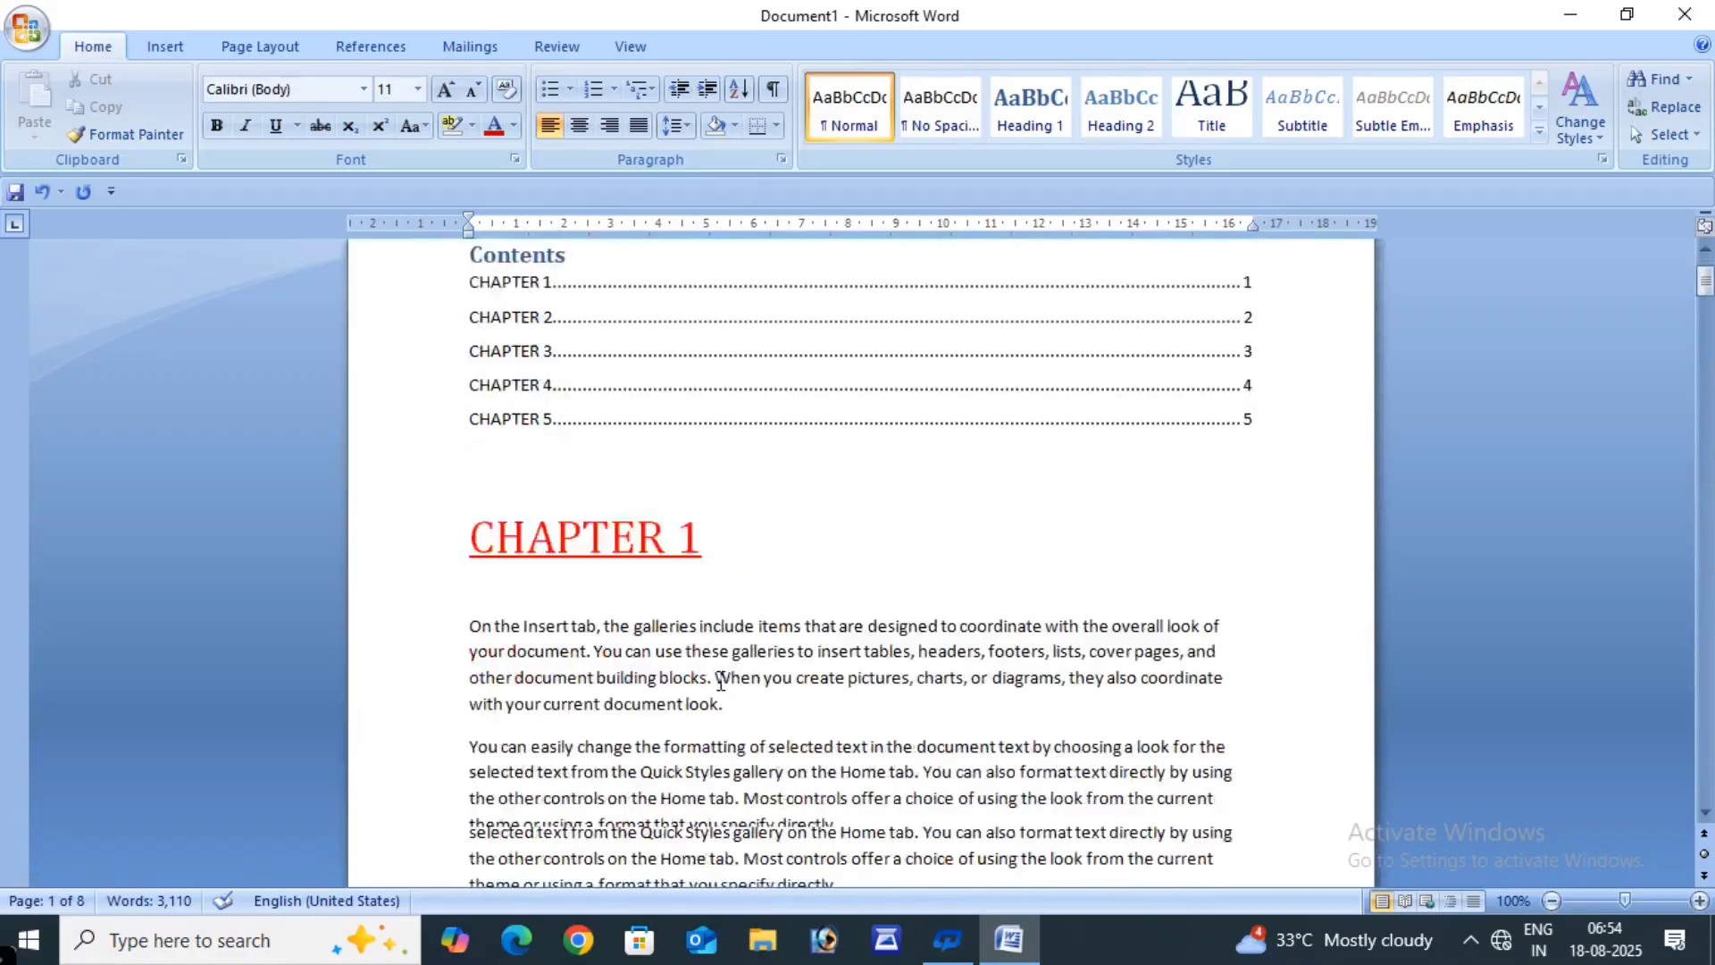
click(438, 616)
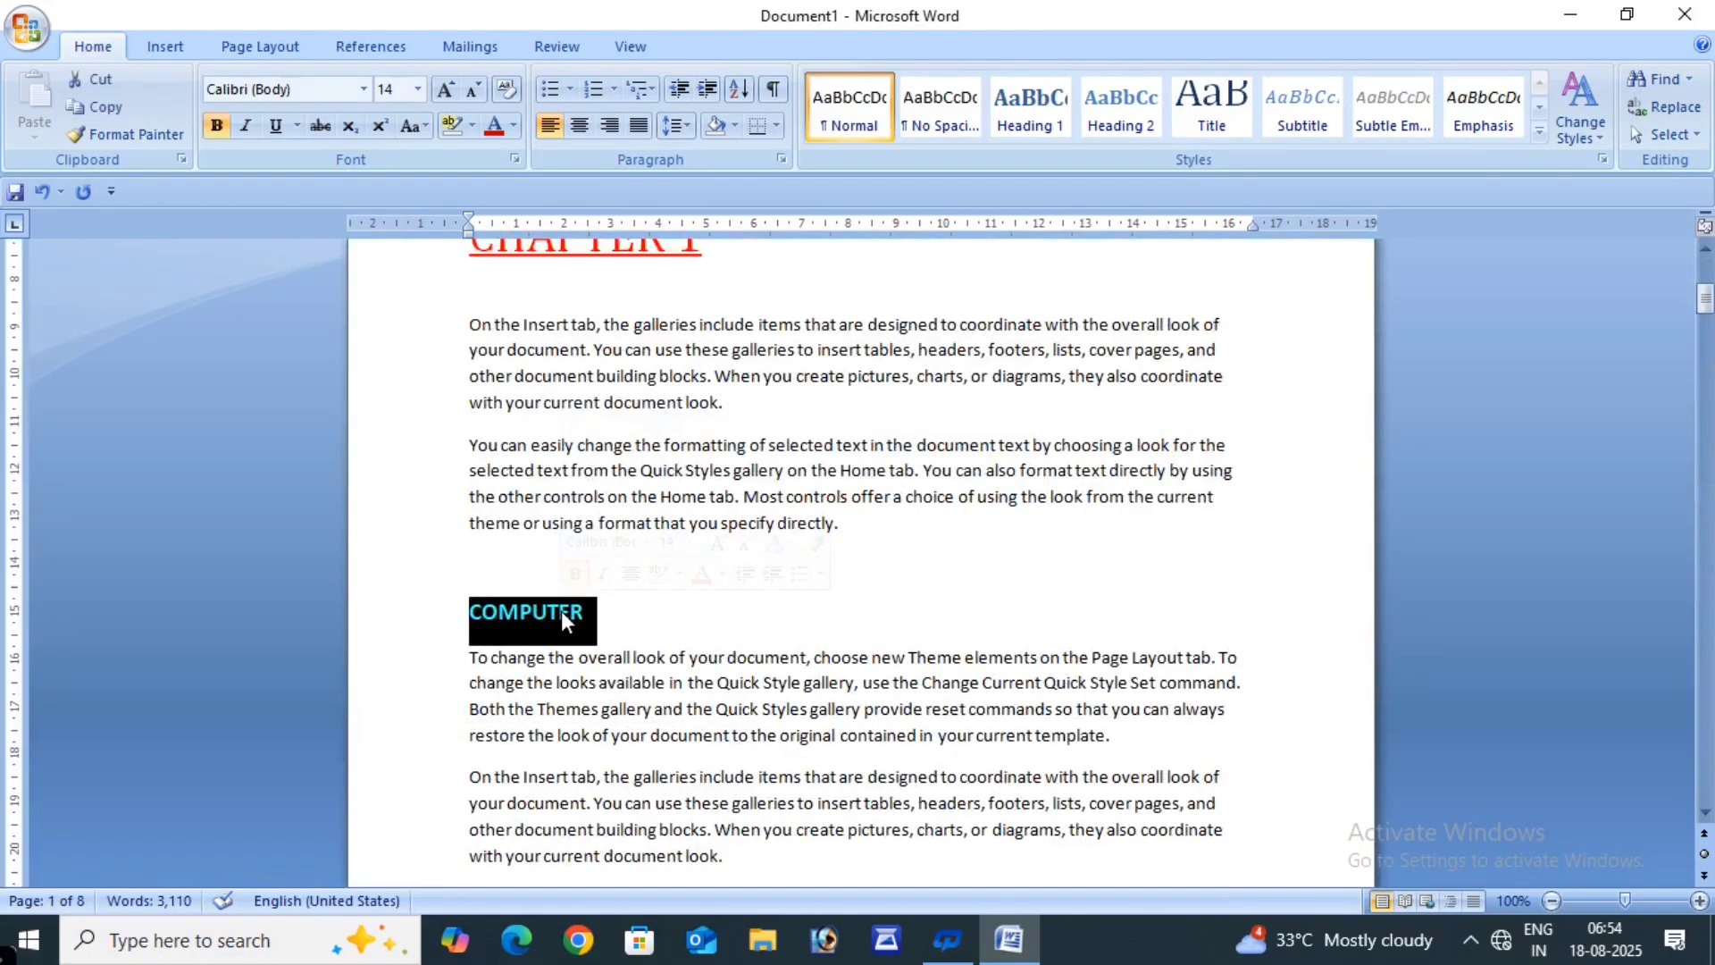
click(364, 48)
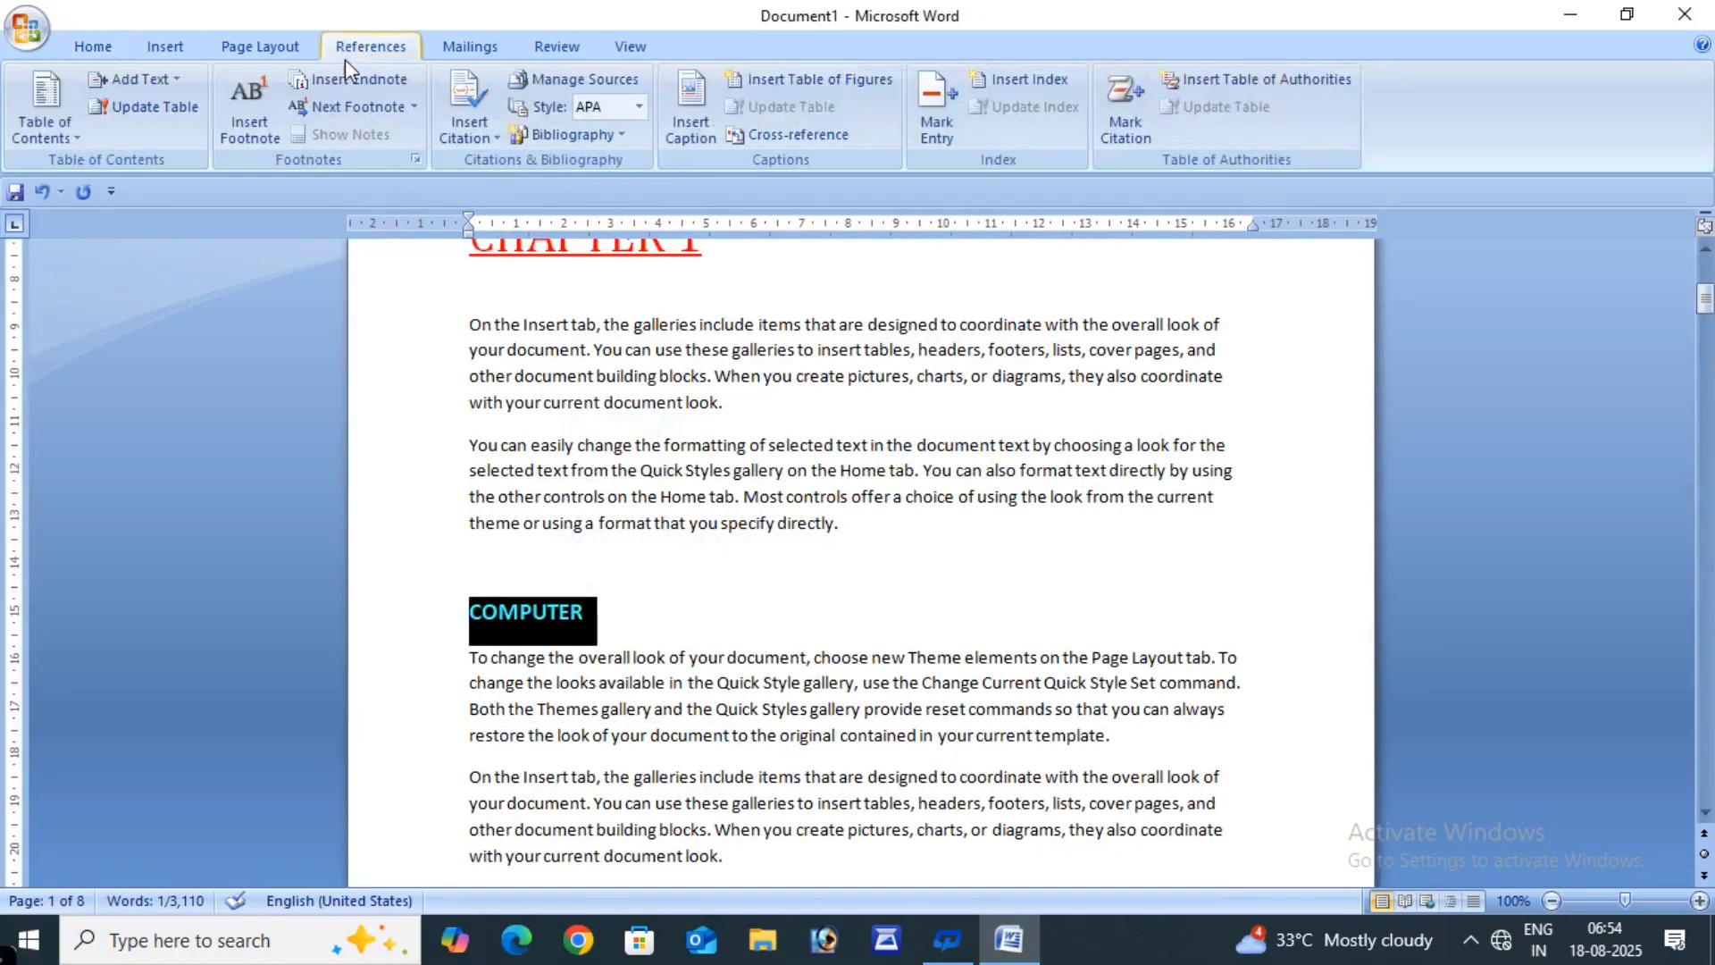
click(141, 77)
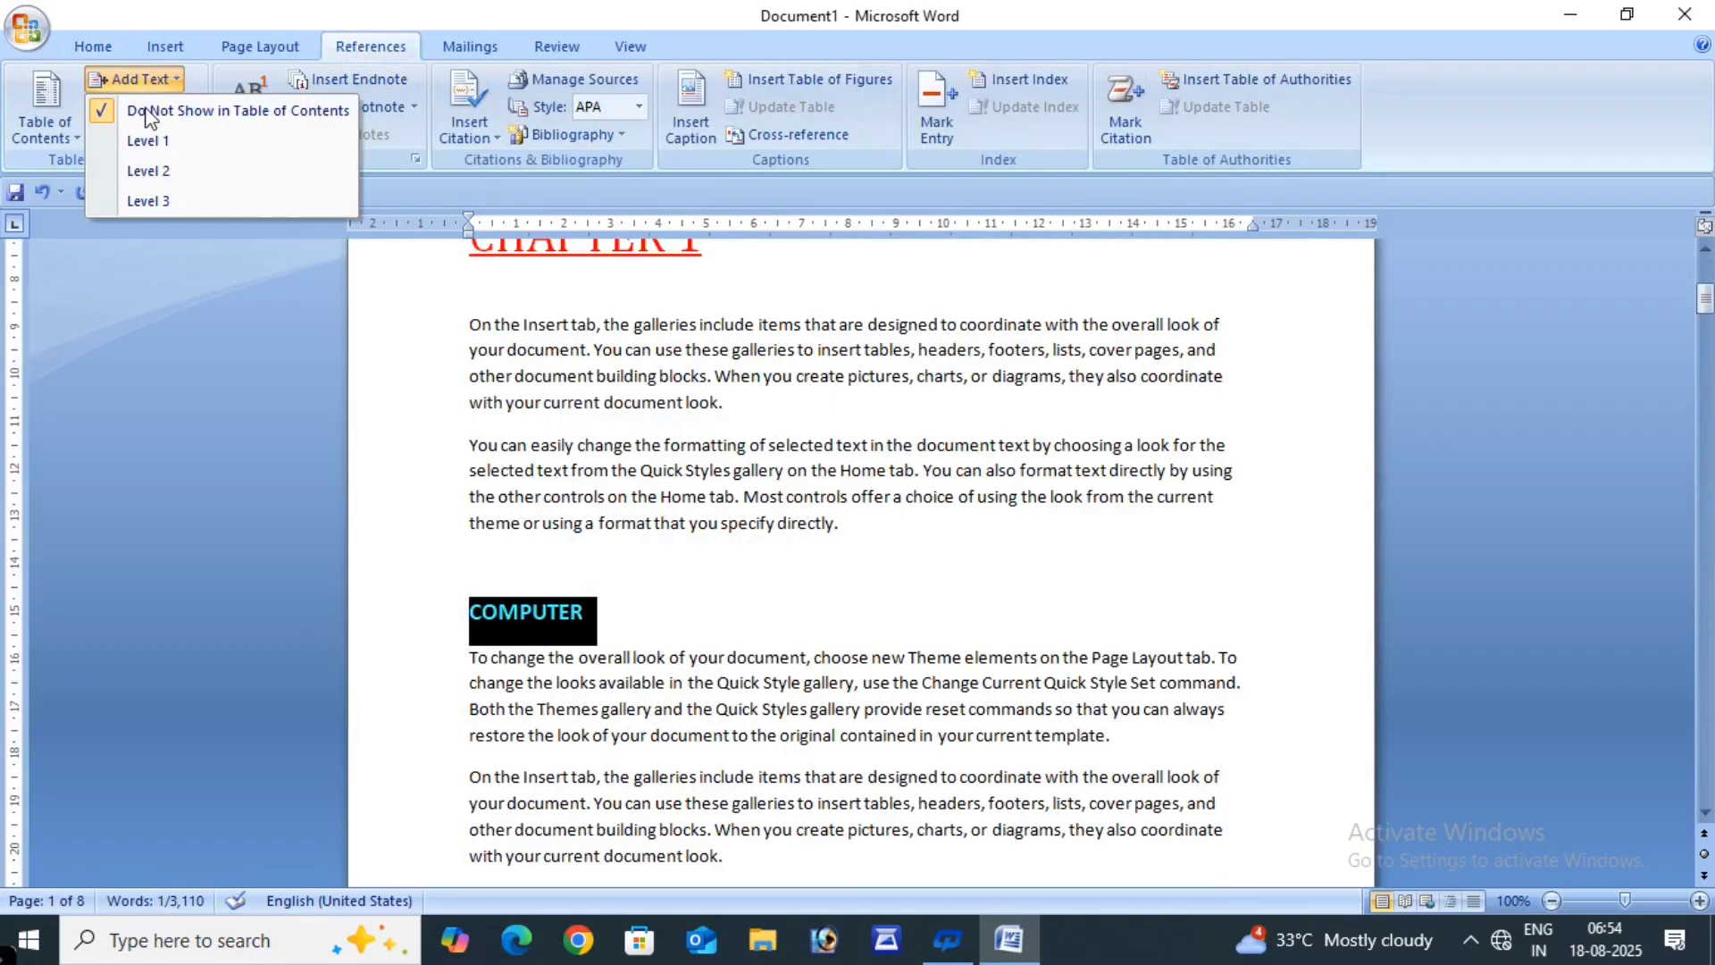
click(148, 171)
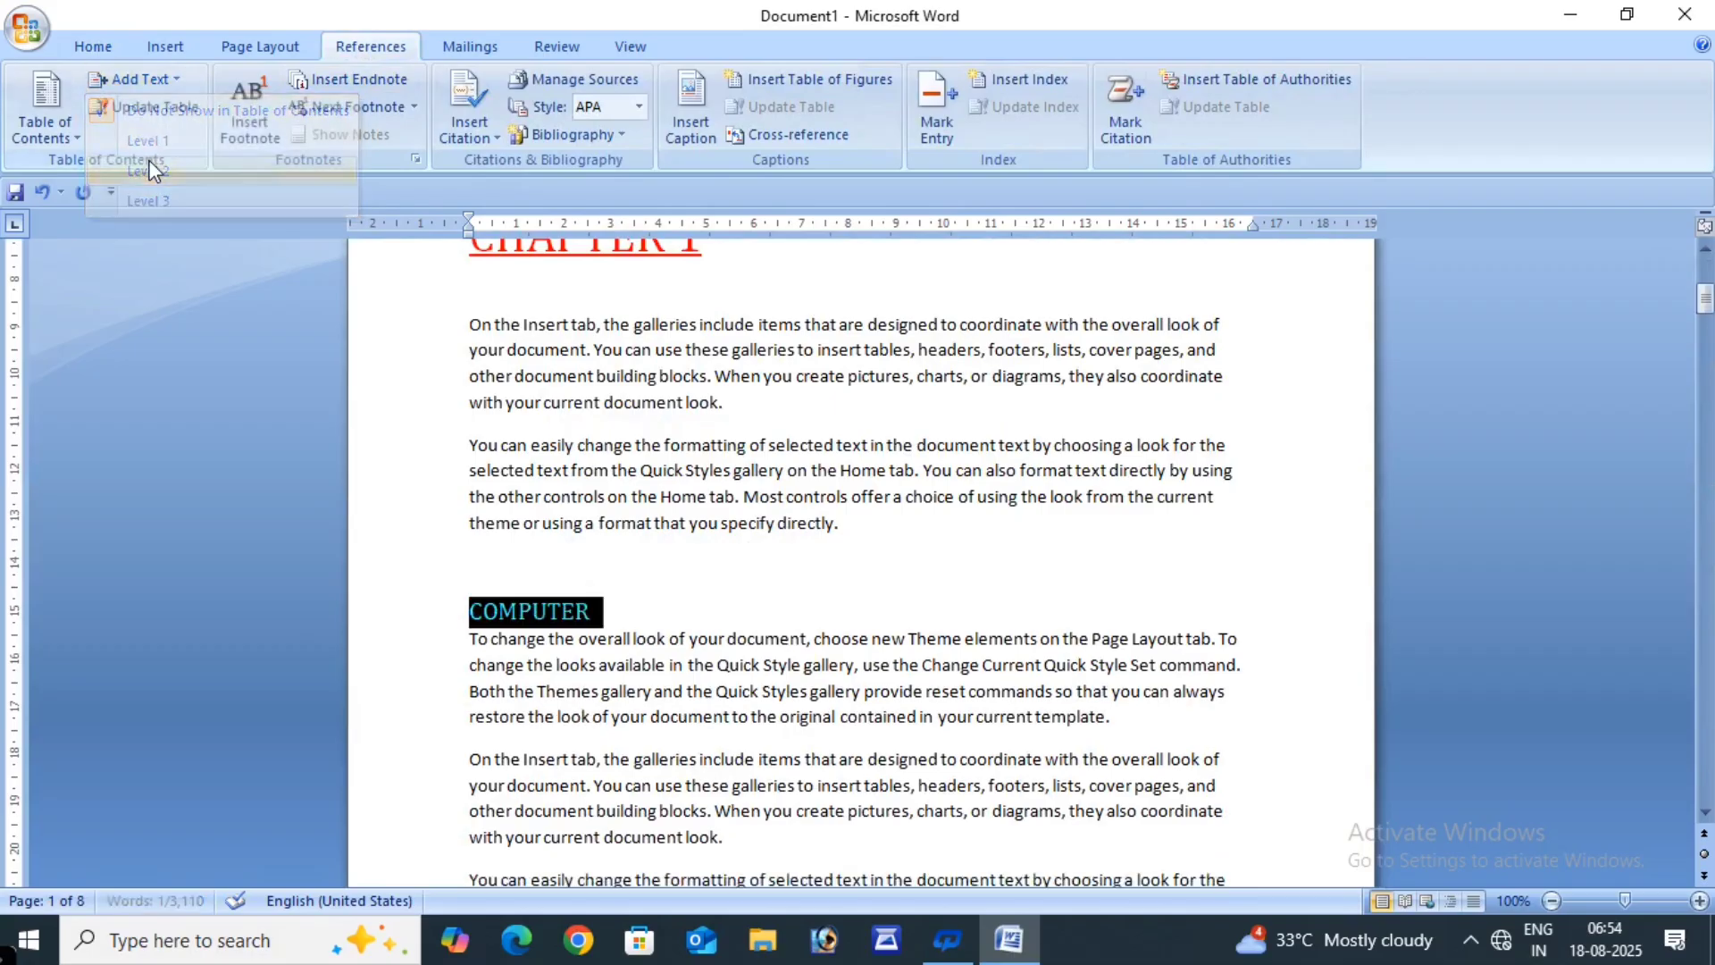
scroll(659, 583, down, 5)
scroll(655, 583, down, 10)
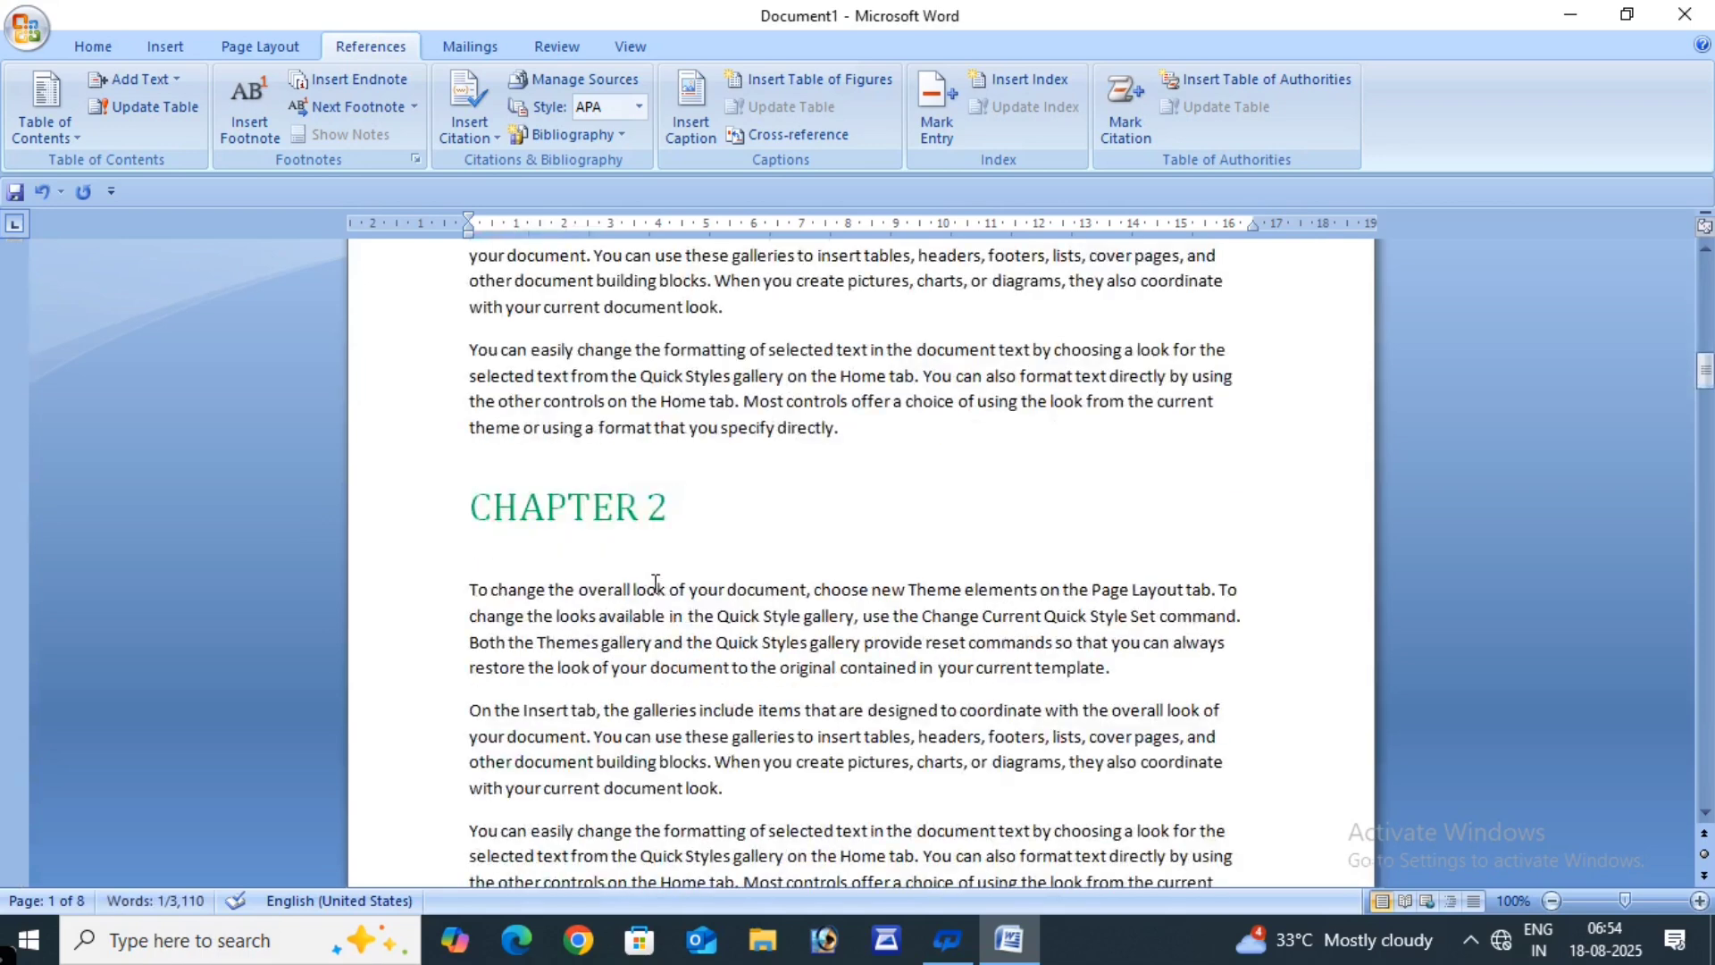
drag(471, 820, 607, 827)
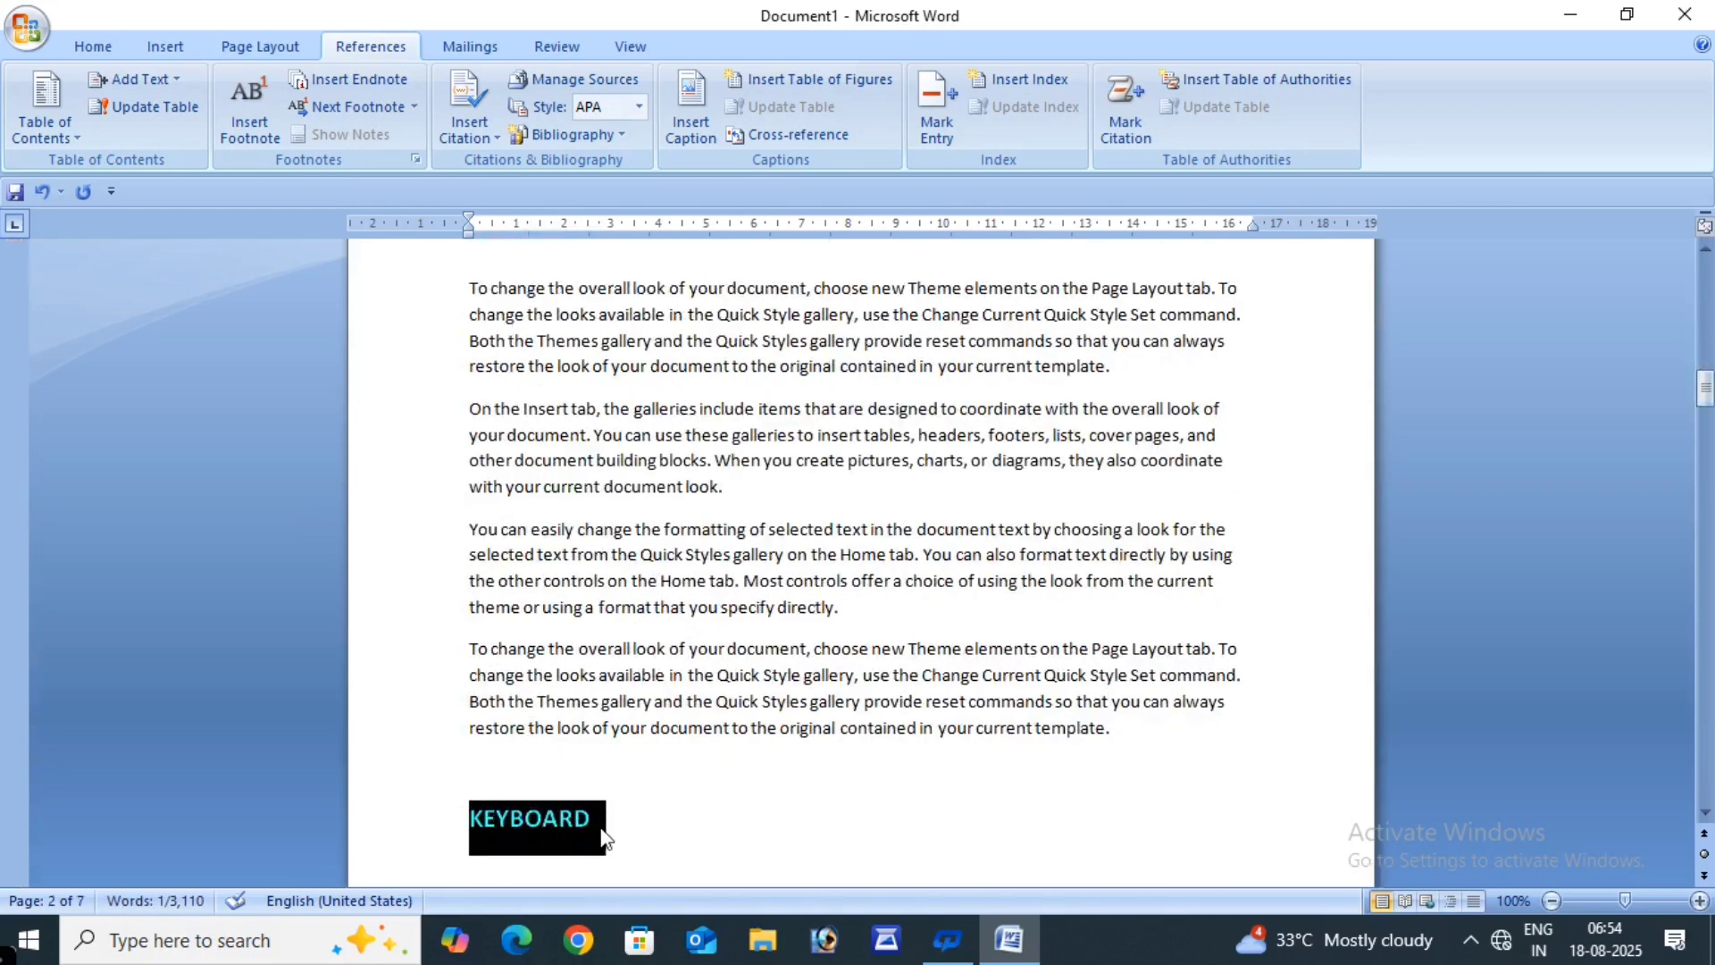
click(124, 77)
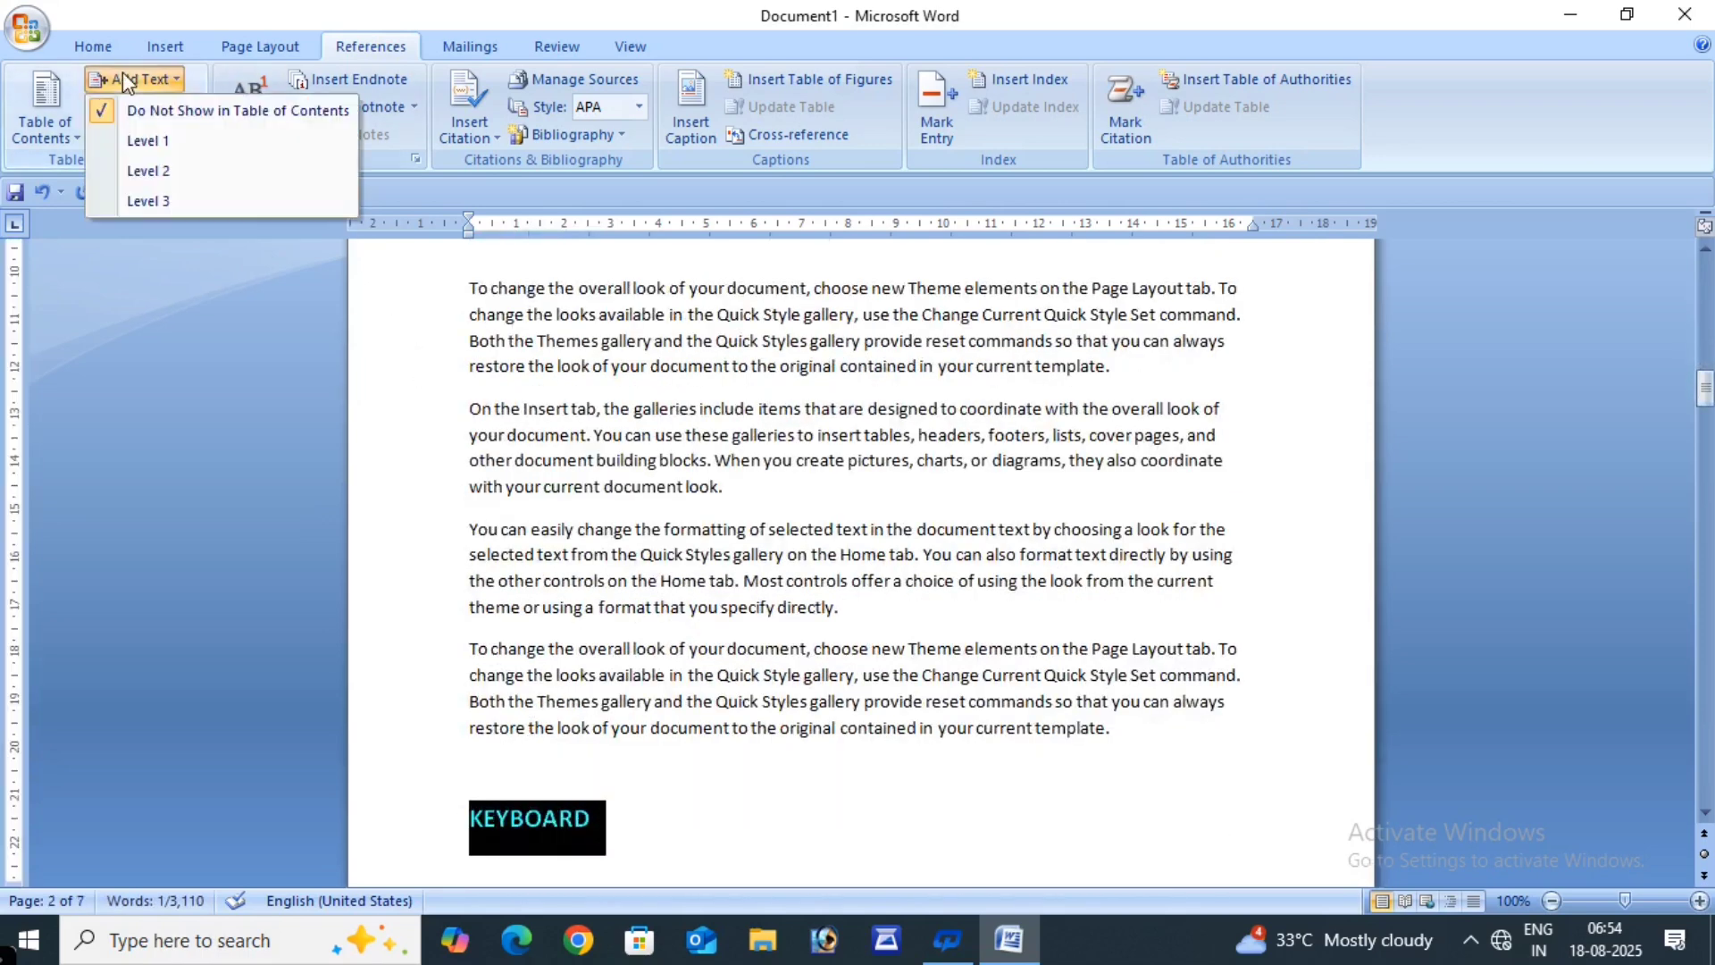
click(148, 172)
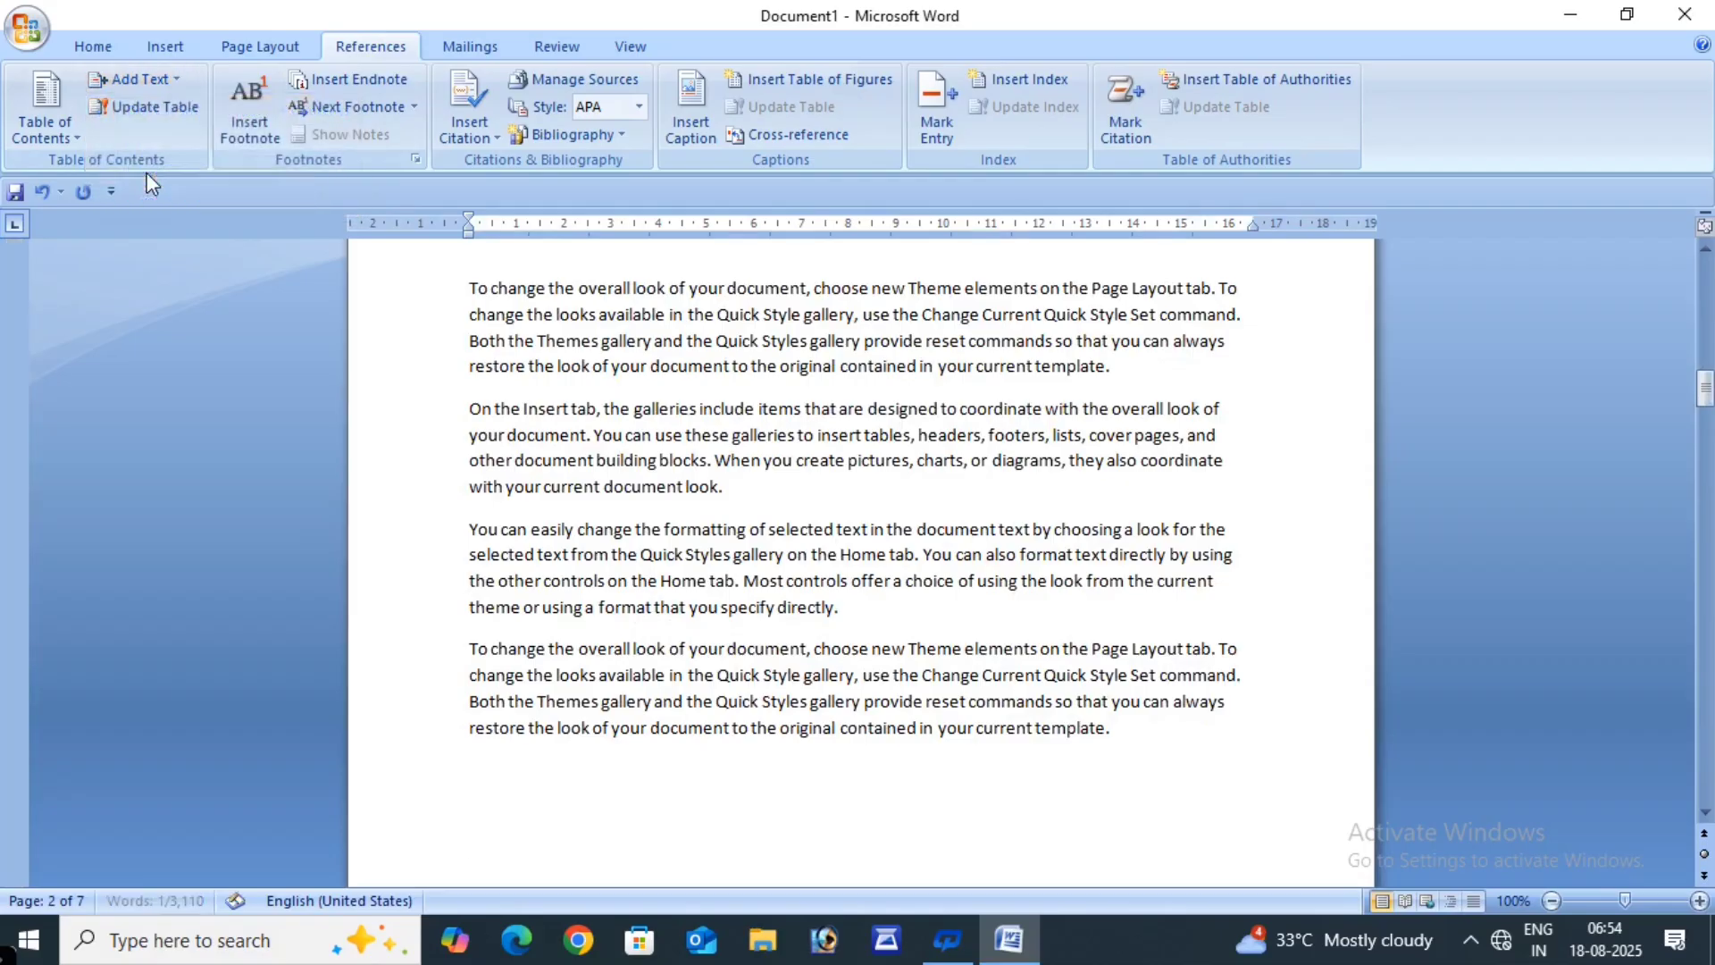
- Make the MOUSE and SOFTWARE headings Level 2 contents entries
scroll(587, 513, down, 12)
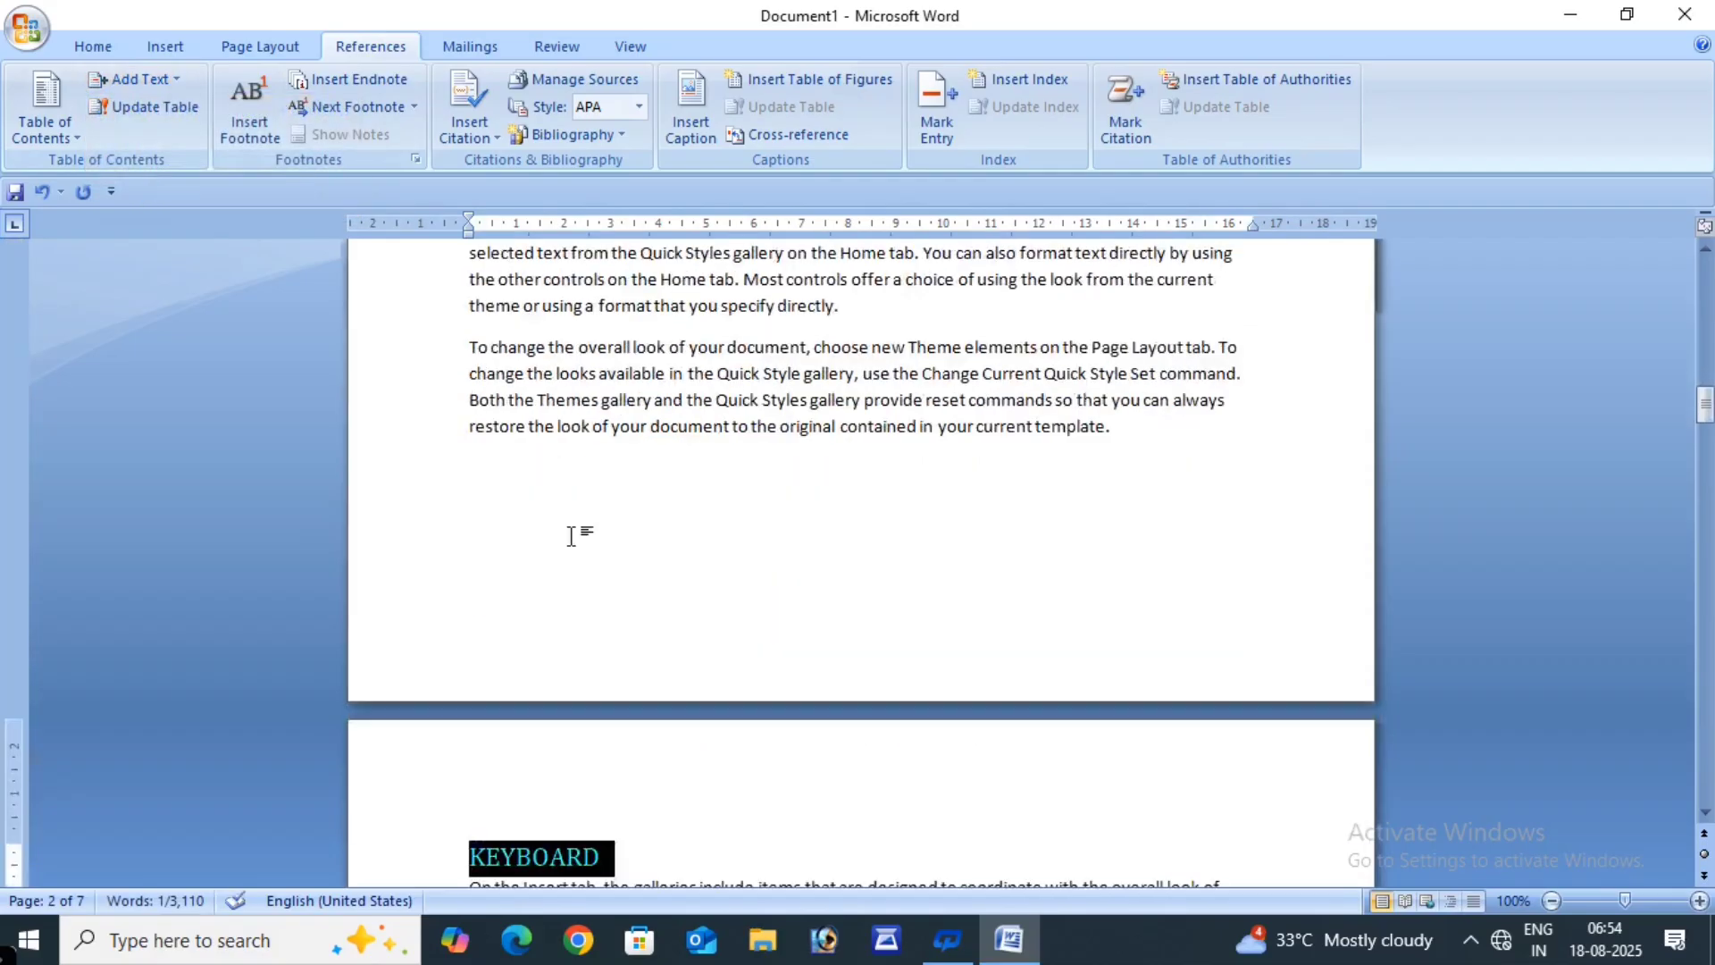
scroll(574, 536, down, 6)
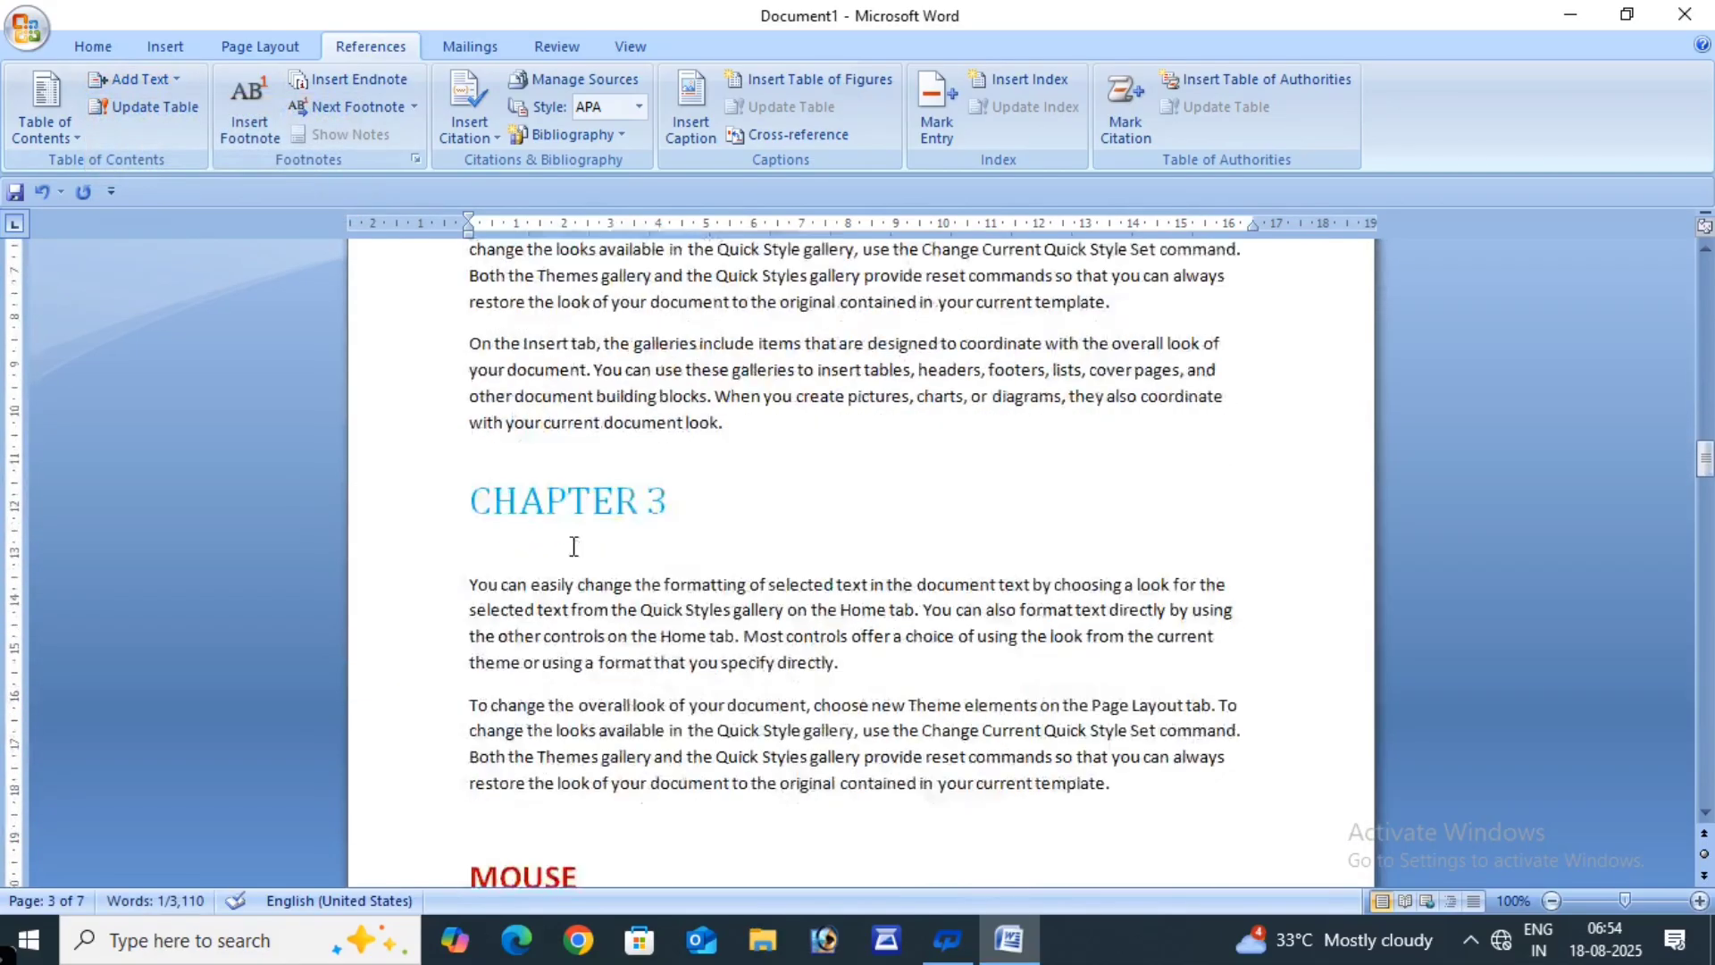
drag(580, 582, 475, 579)
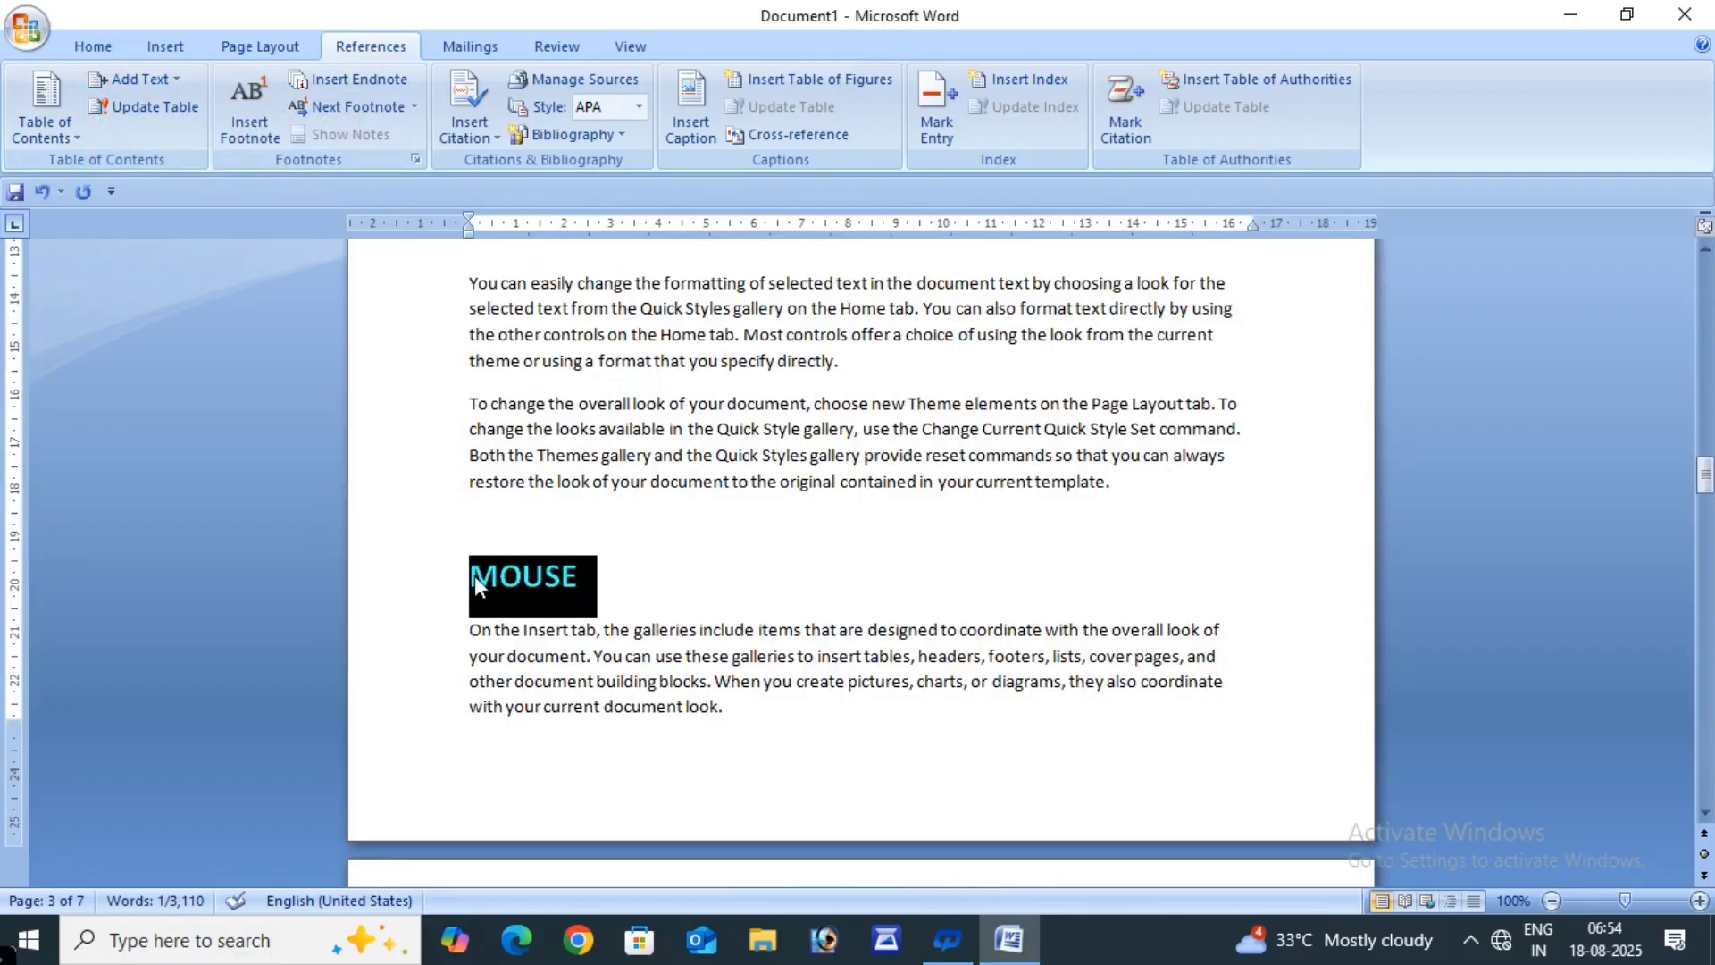
click(175, 79)
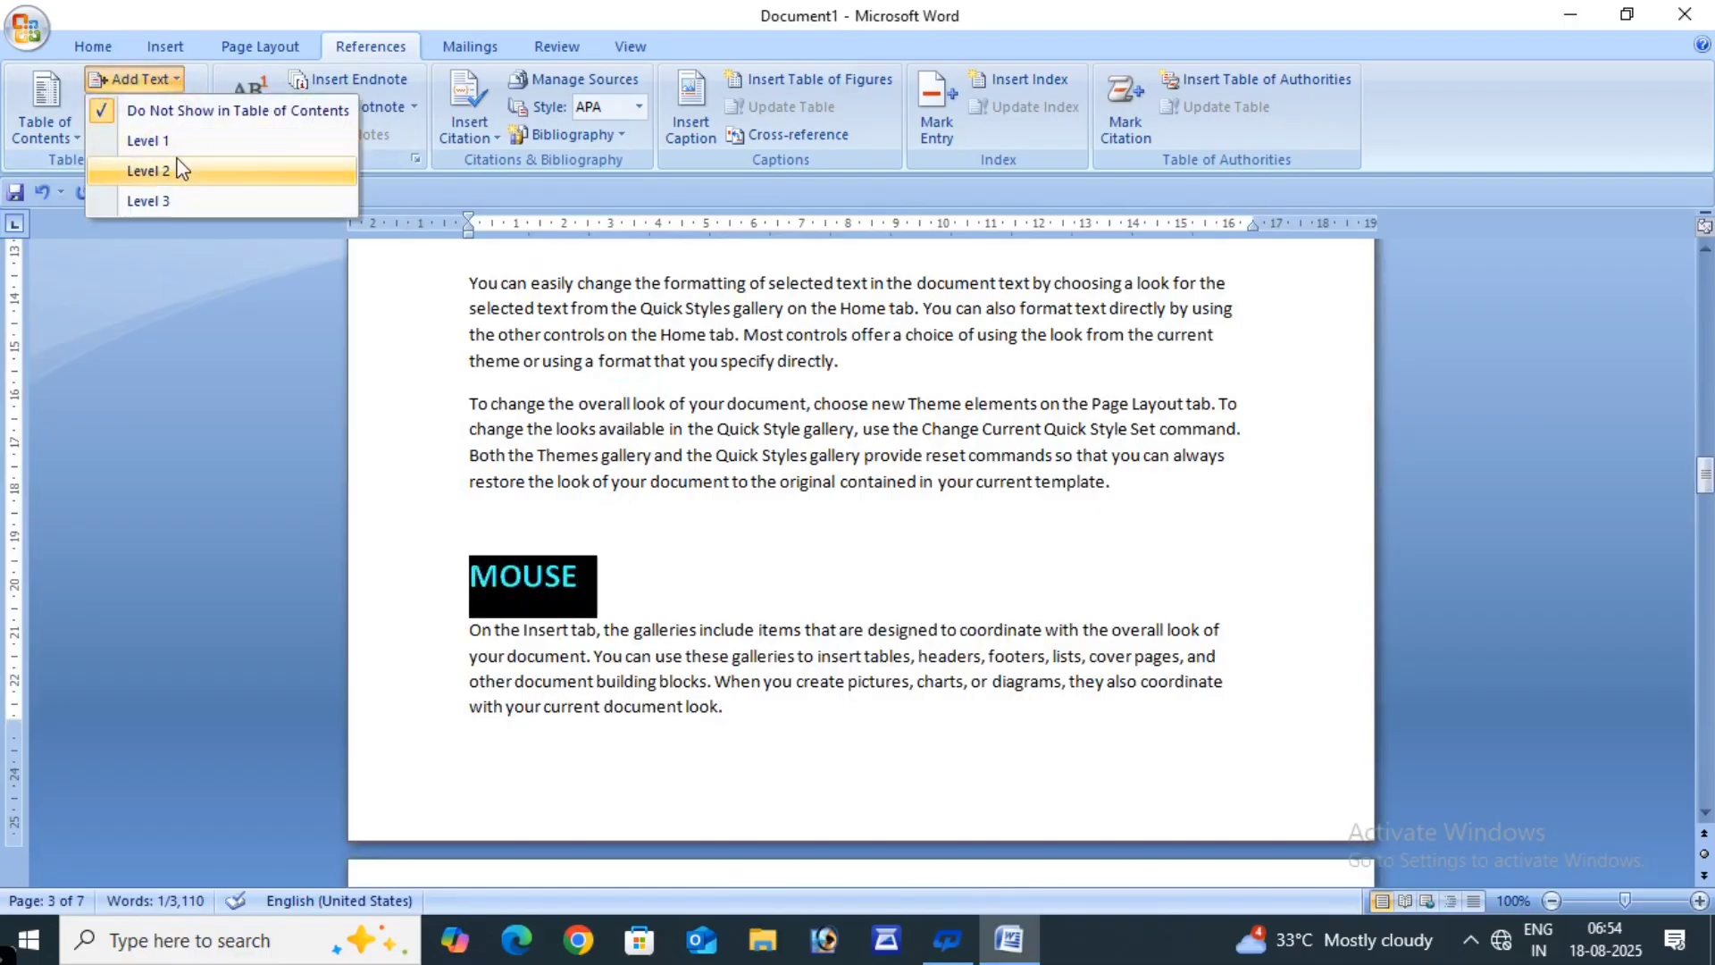
click(148, 169)
scroll(402, 542, down, 20)
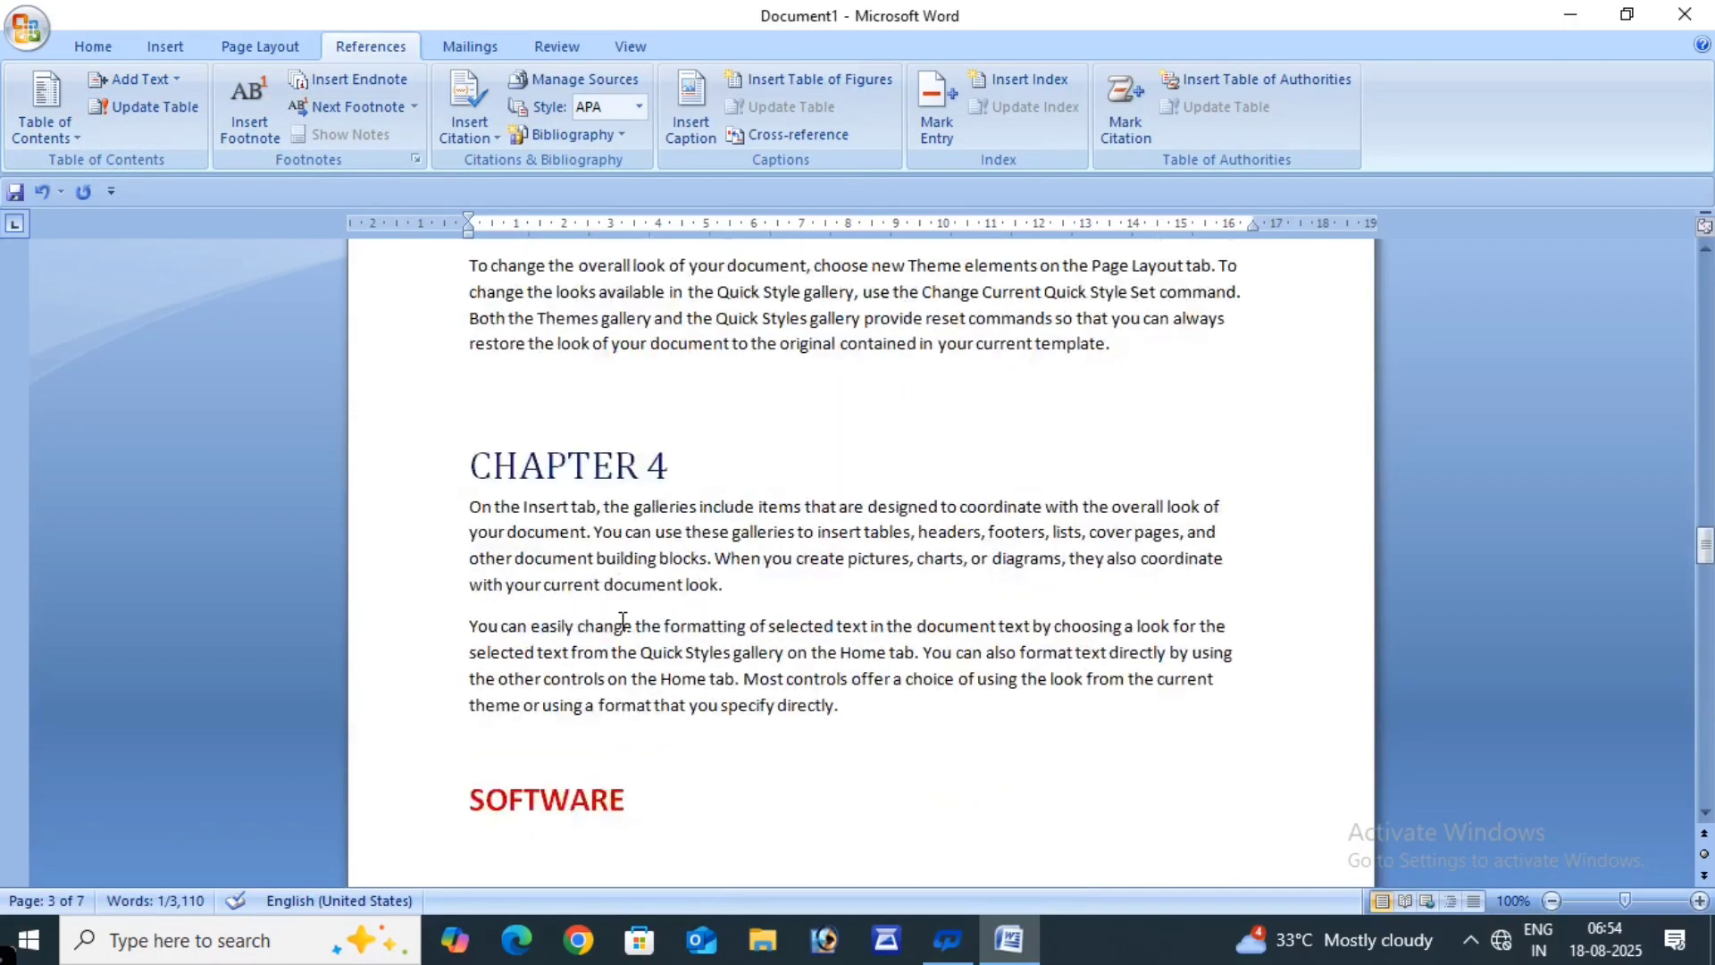
scroll(692, 788, down, 3)
drag(644, 500, 475, 497)
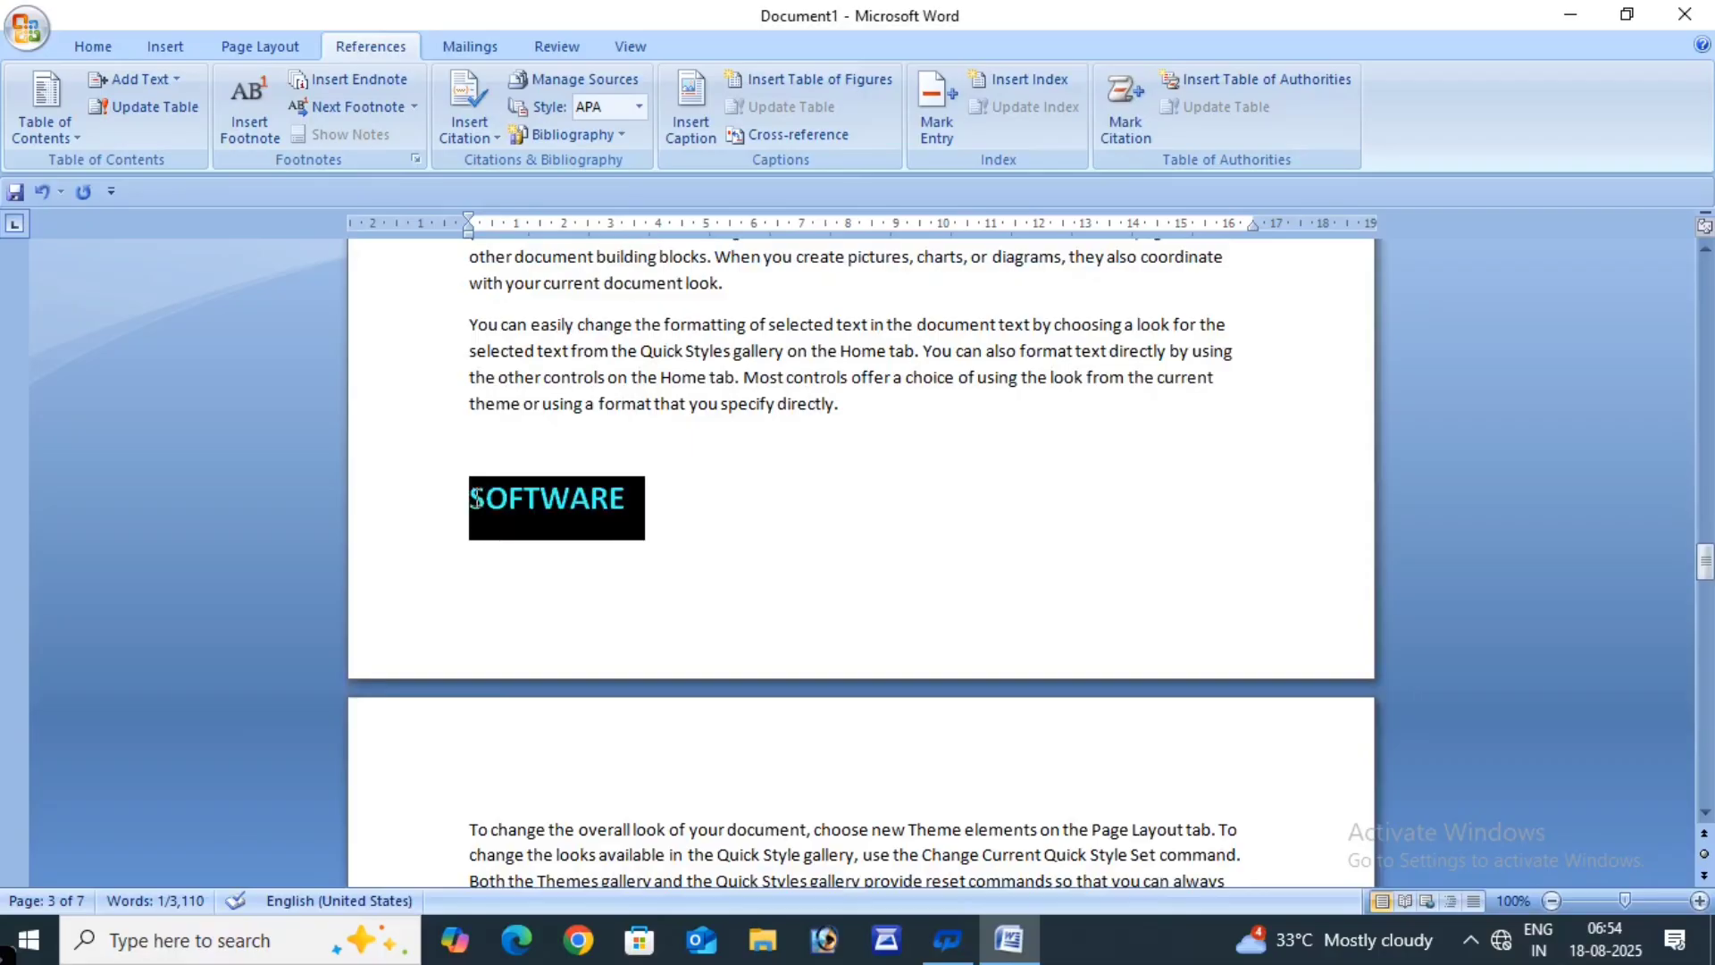
click(159, 79)
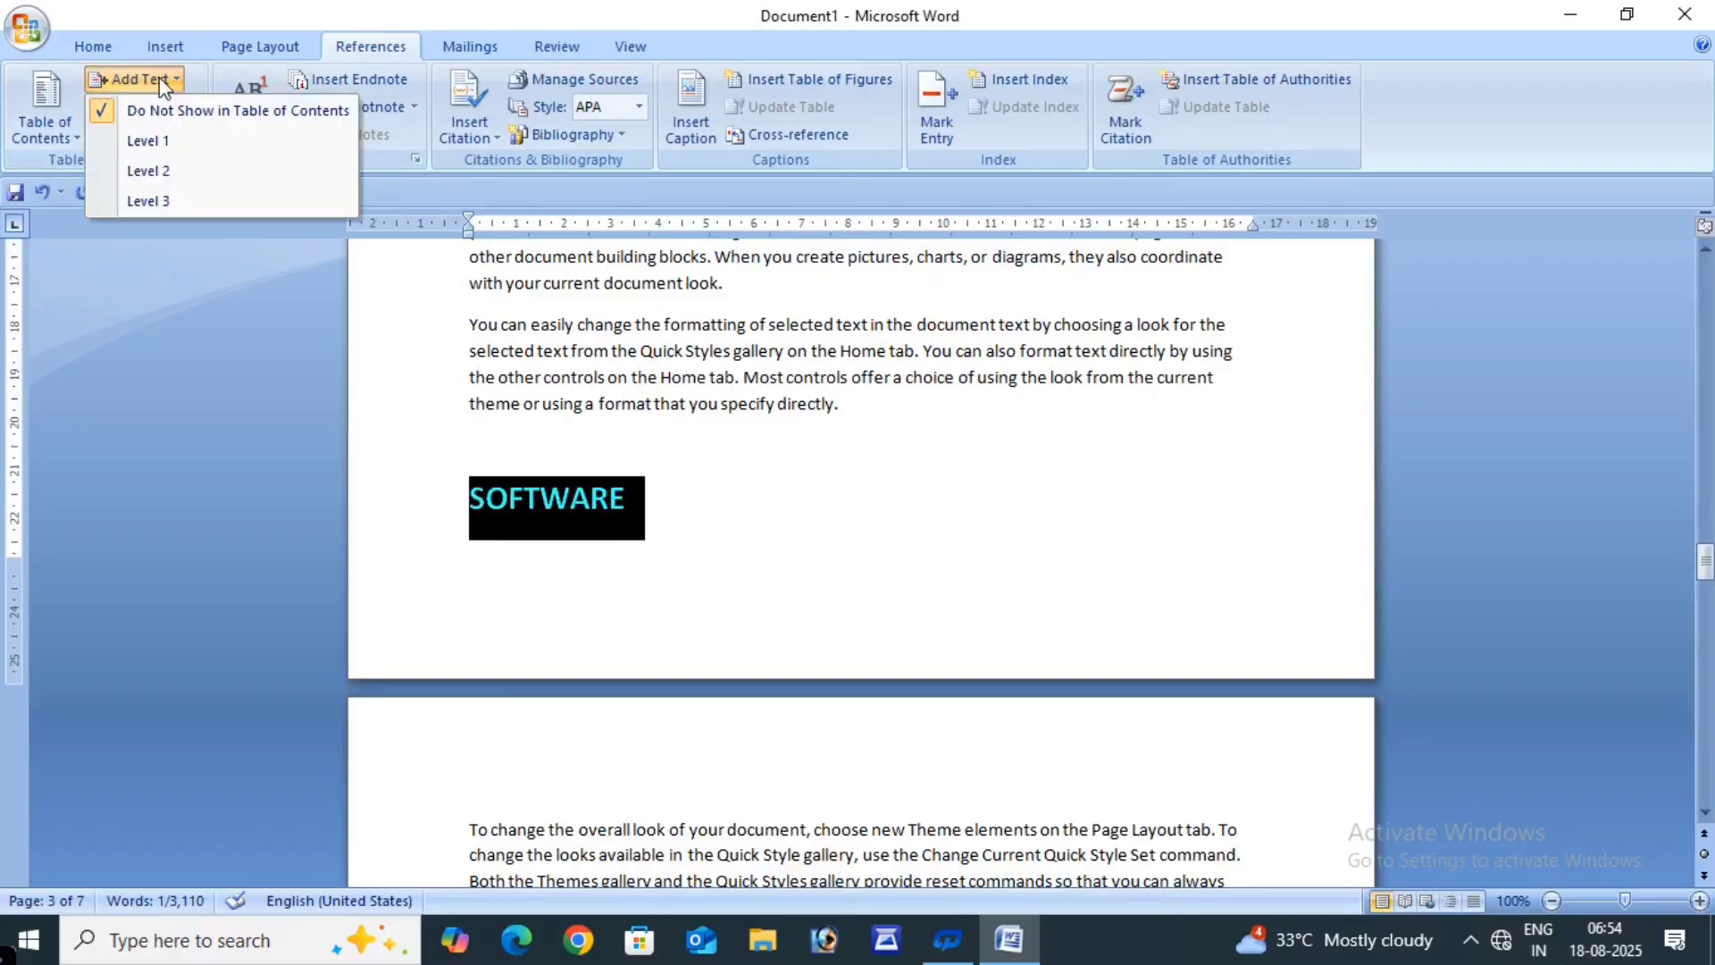
click(159, 170)
- Make the HARDWARE heading a Level 2 contents entry
scroll(402, 583, down, 9)
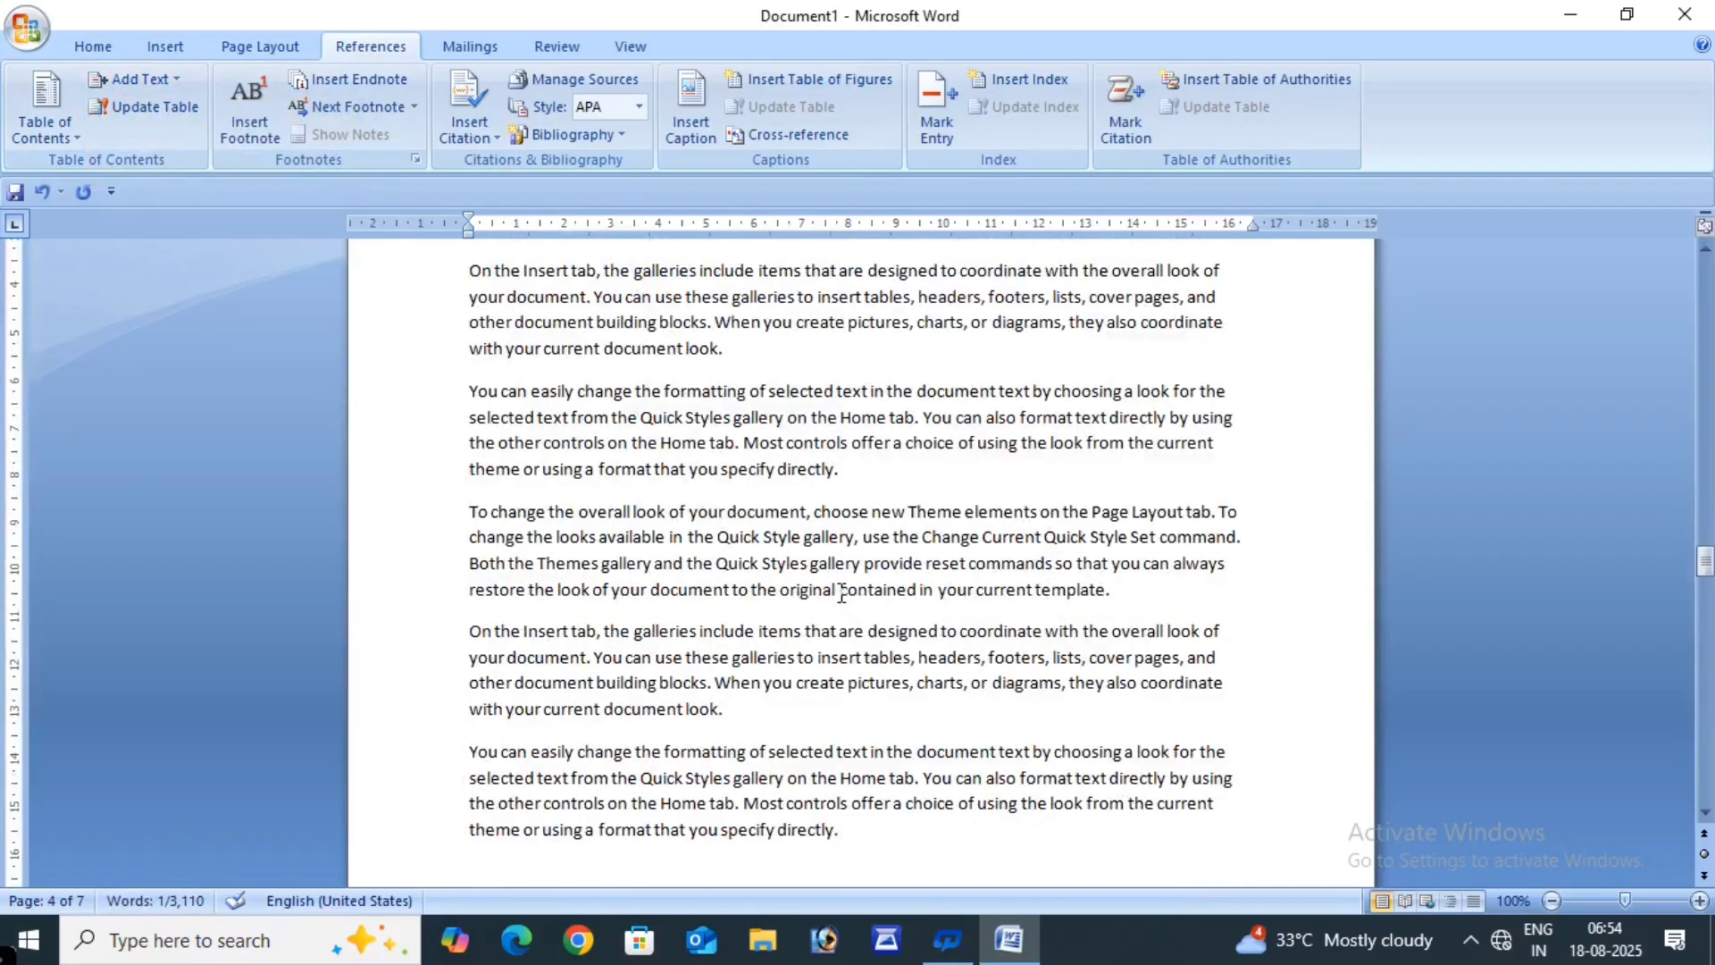
scroll(841, 594, down, 12)
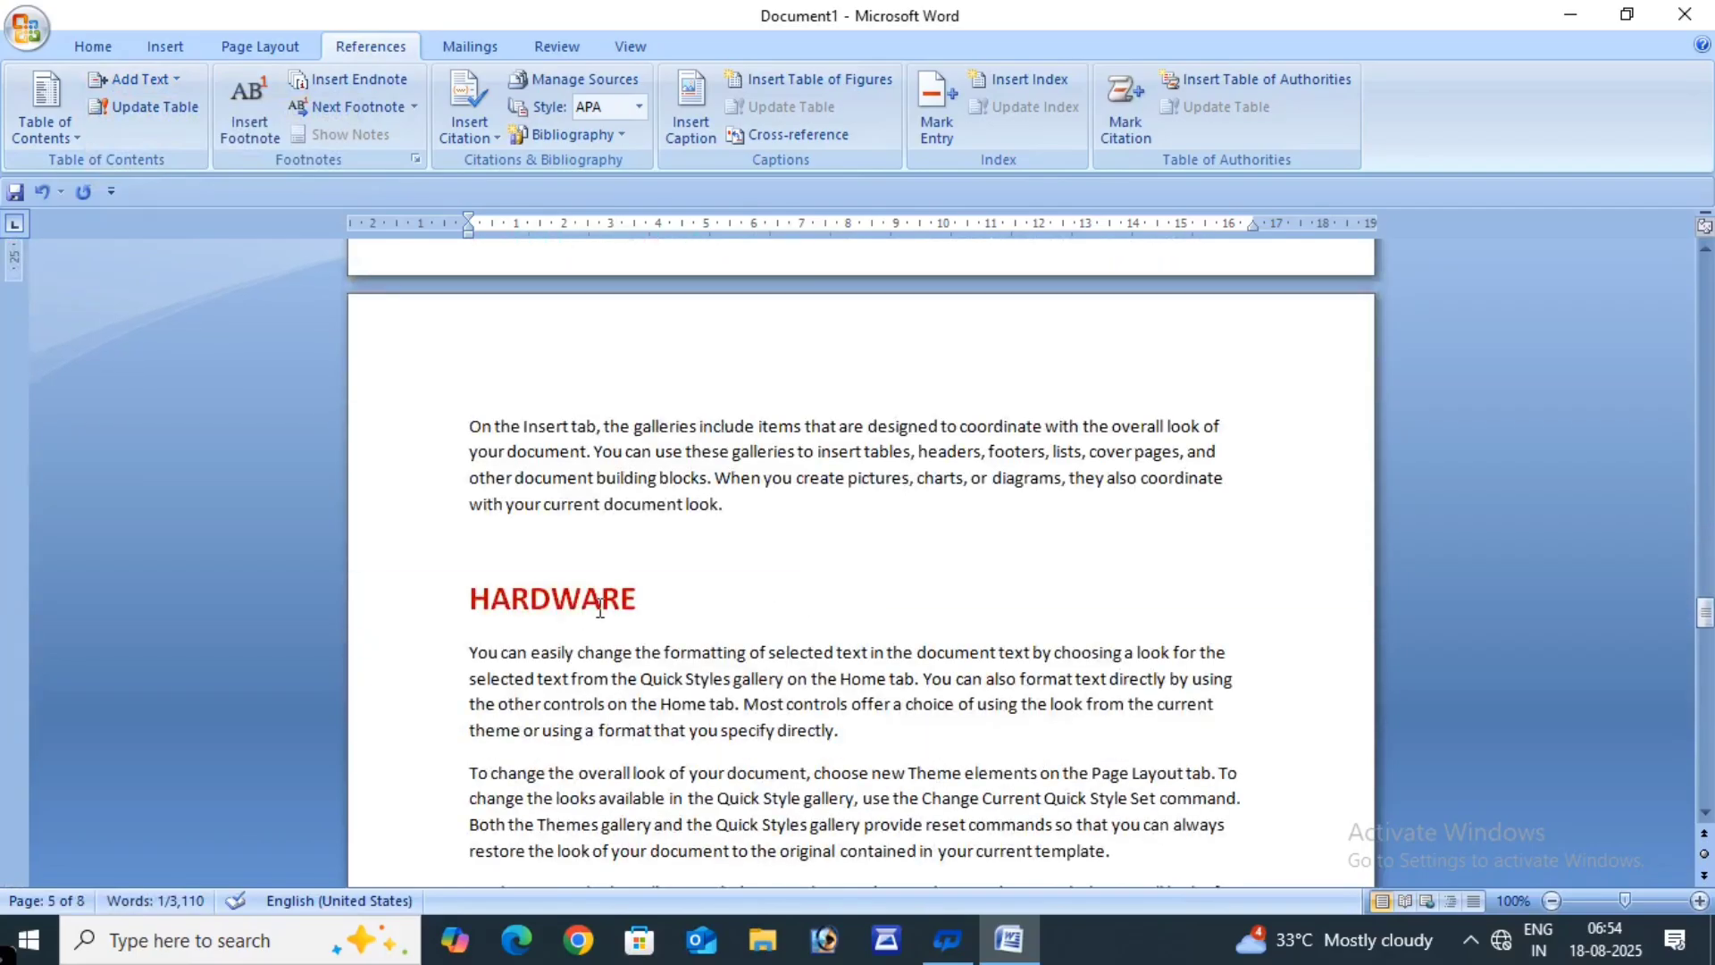
click(642, 596)
click(427, 597)
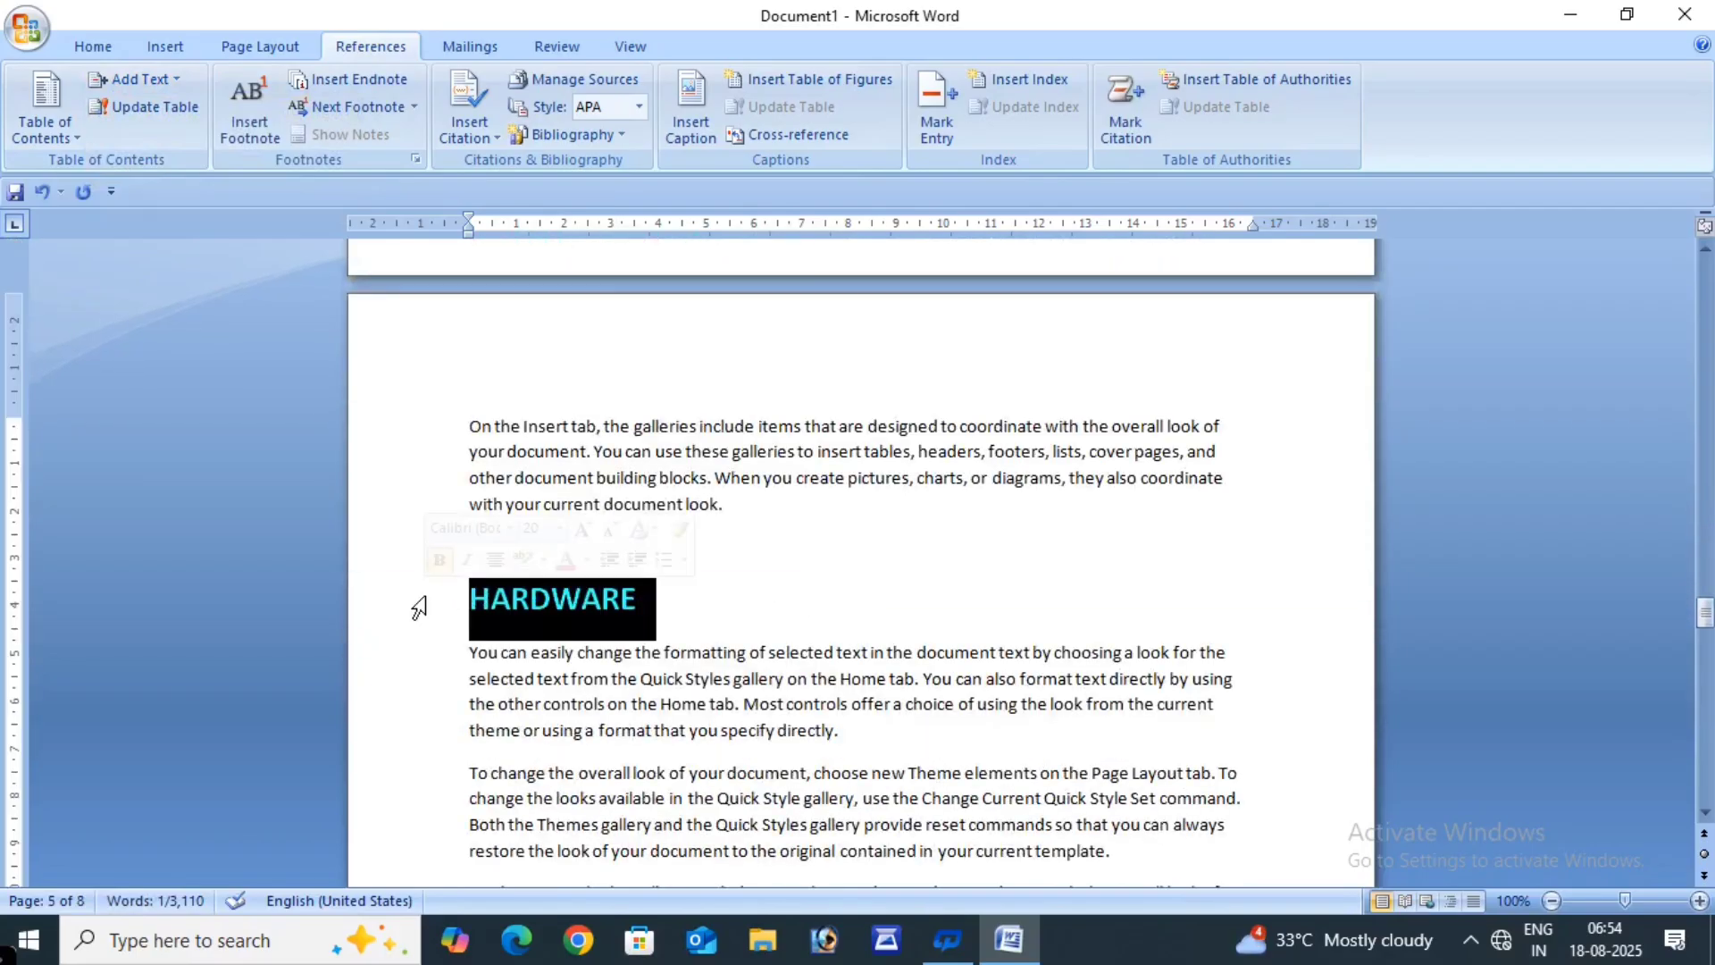
click(179, 80)
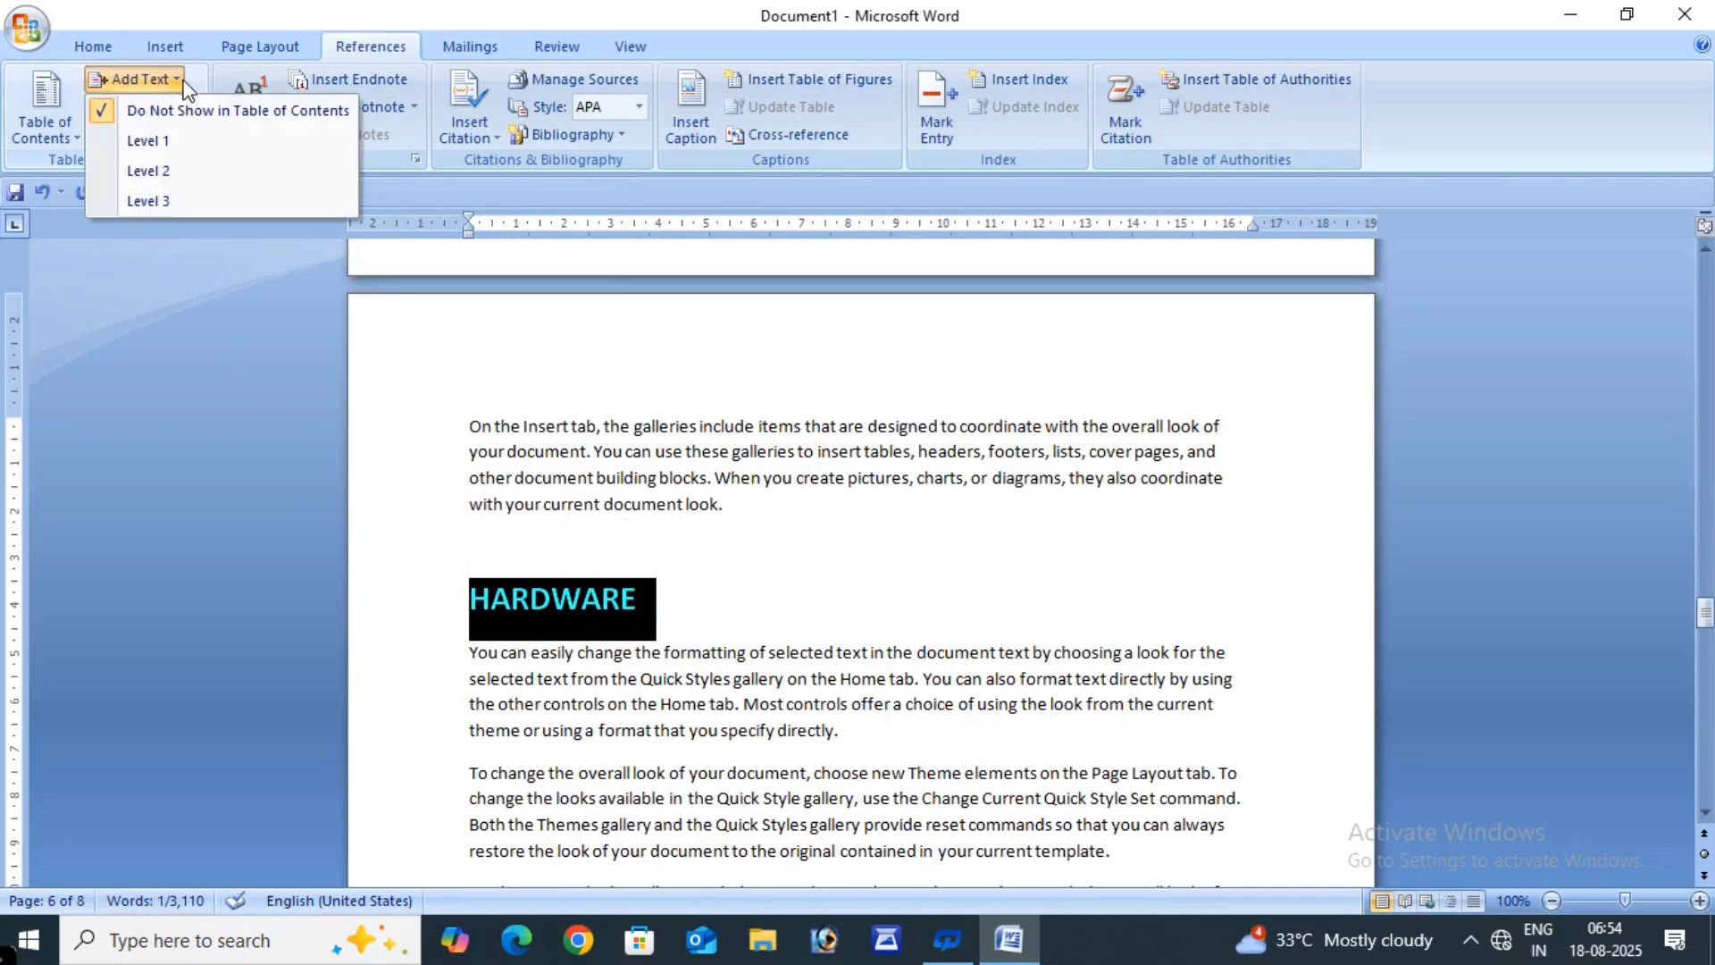
click(161, 171)
click(776, 571)
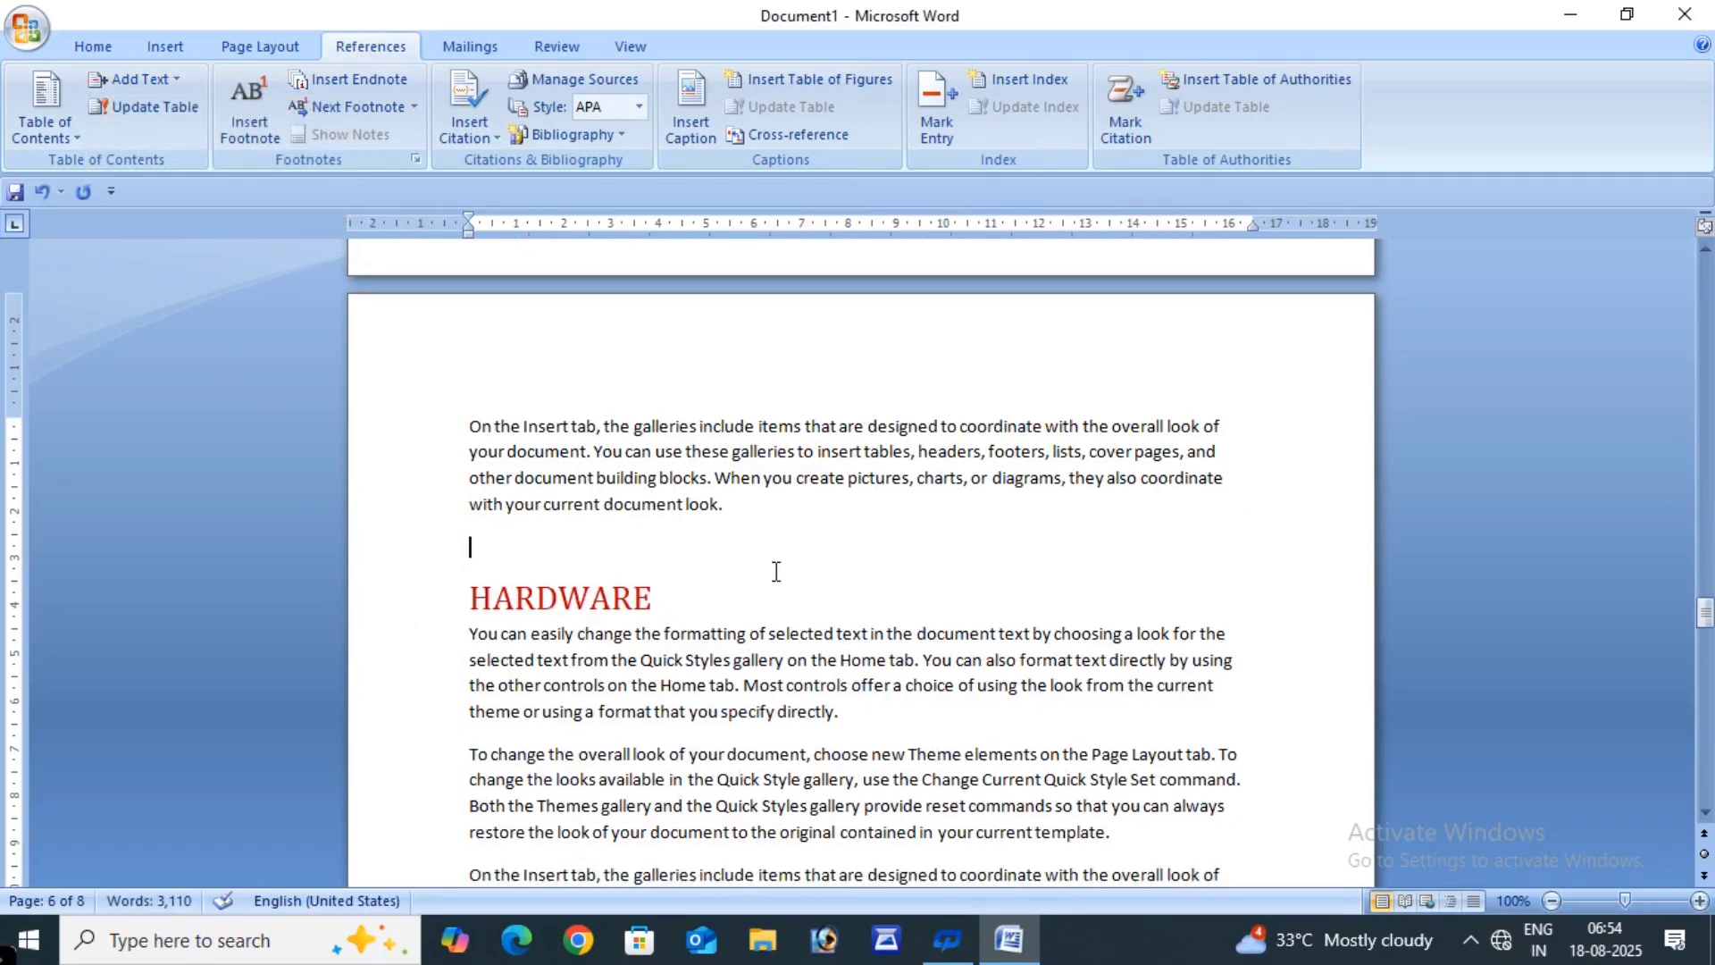
scroll(777, 572, up, 20)
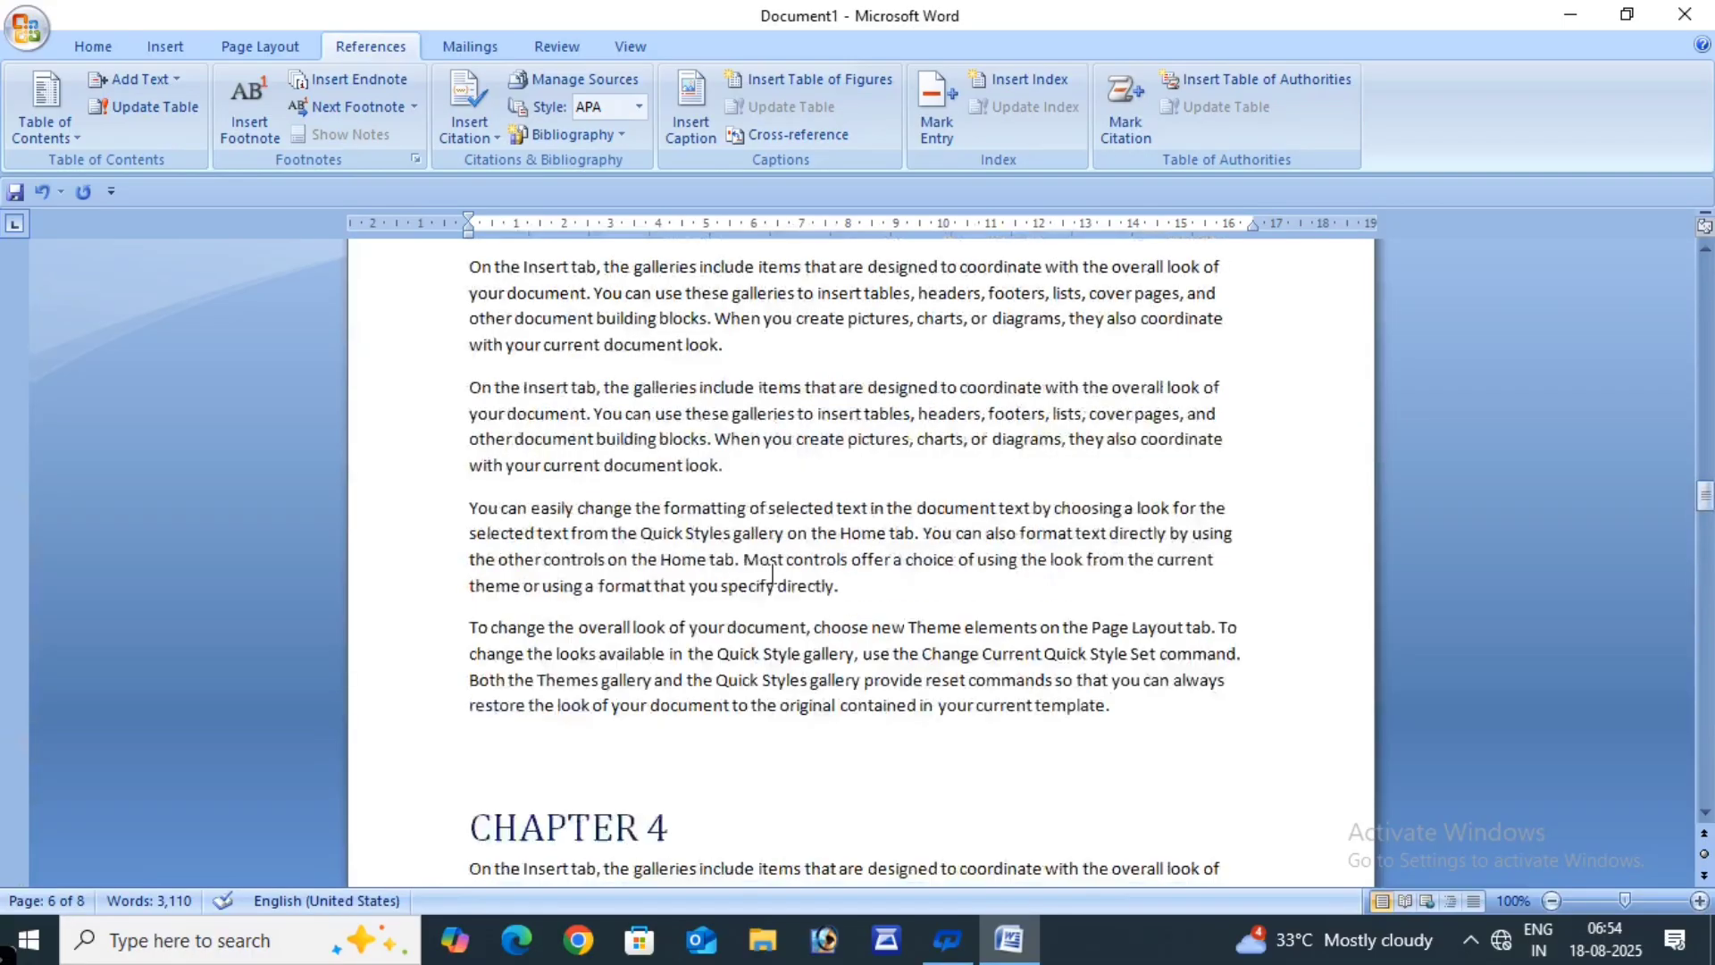
scroll(773, 573, up, 20)
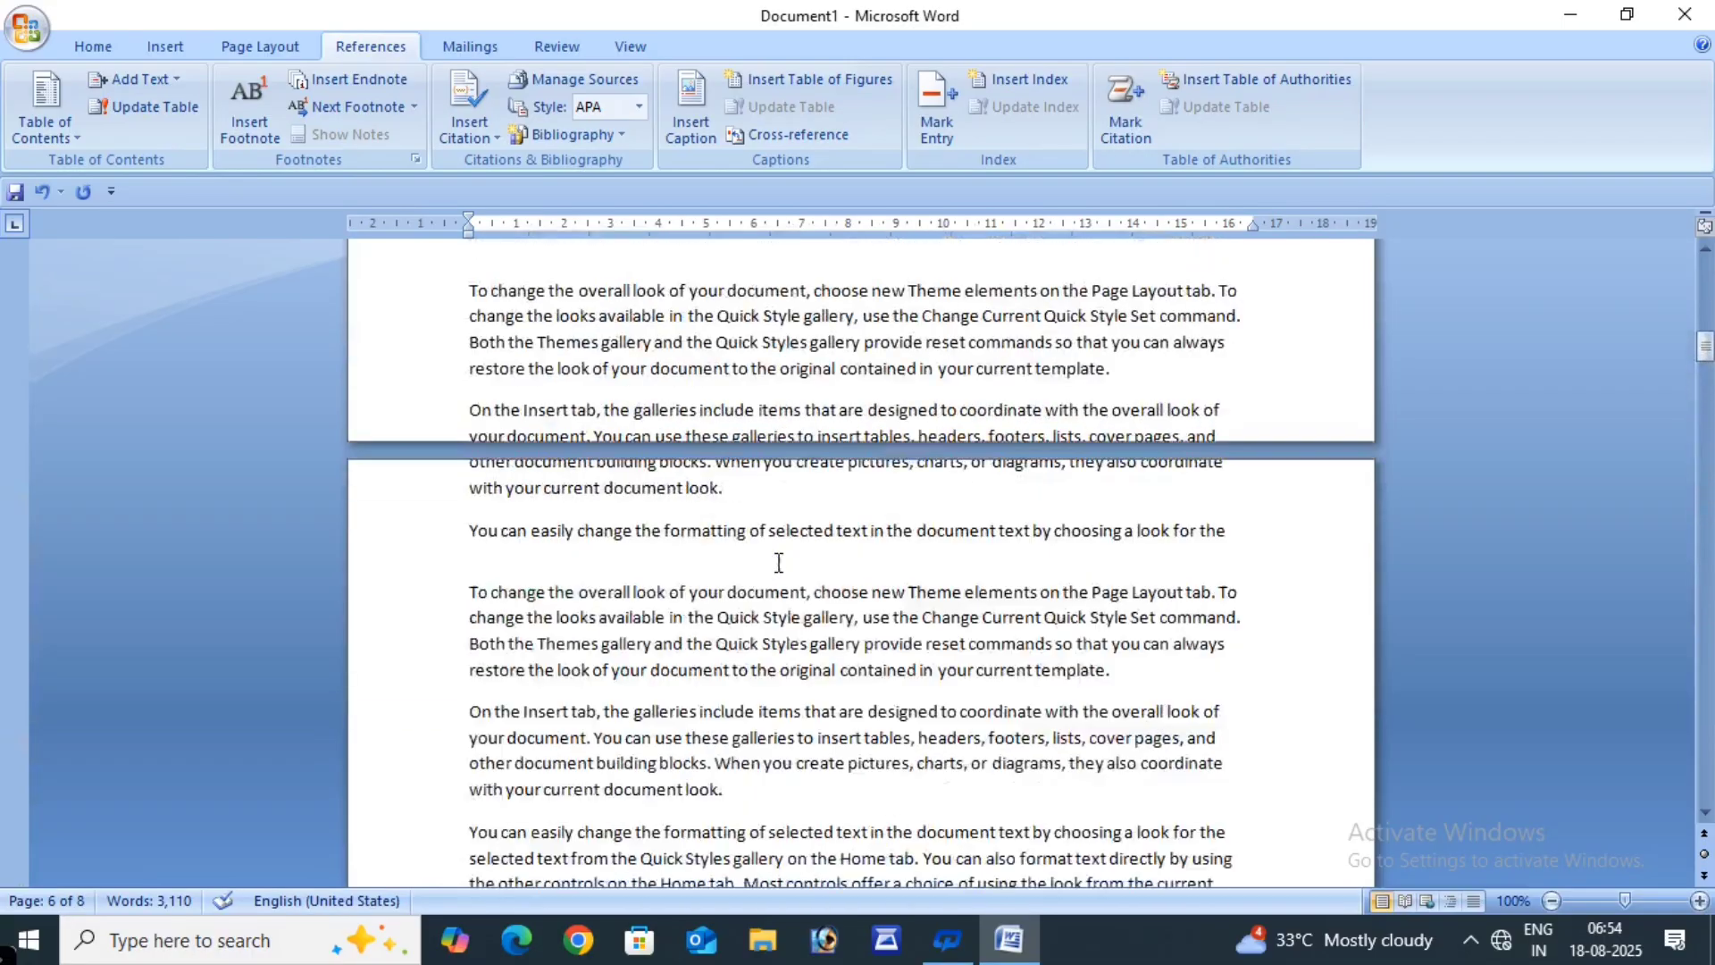
scroll(788, 551, up, 10)
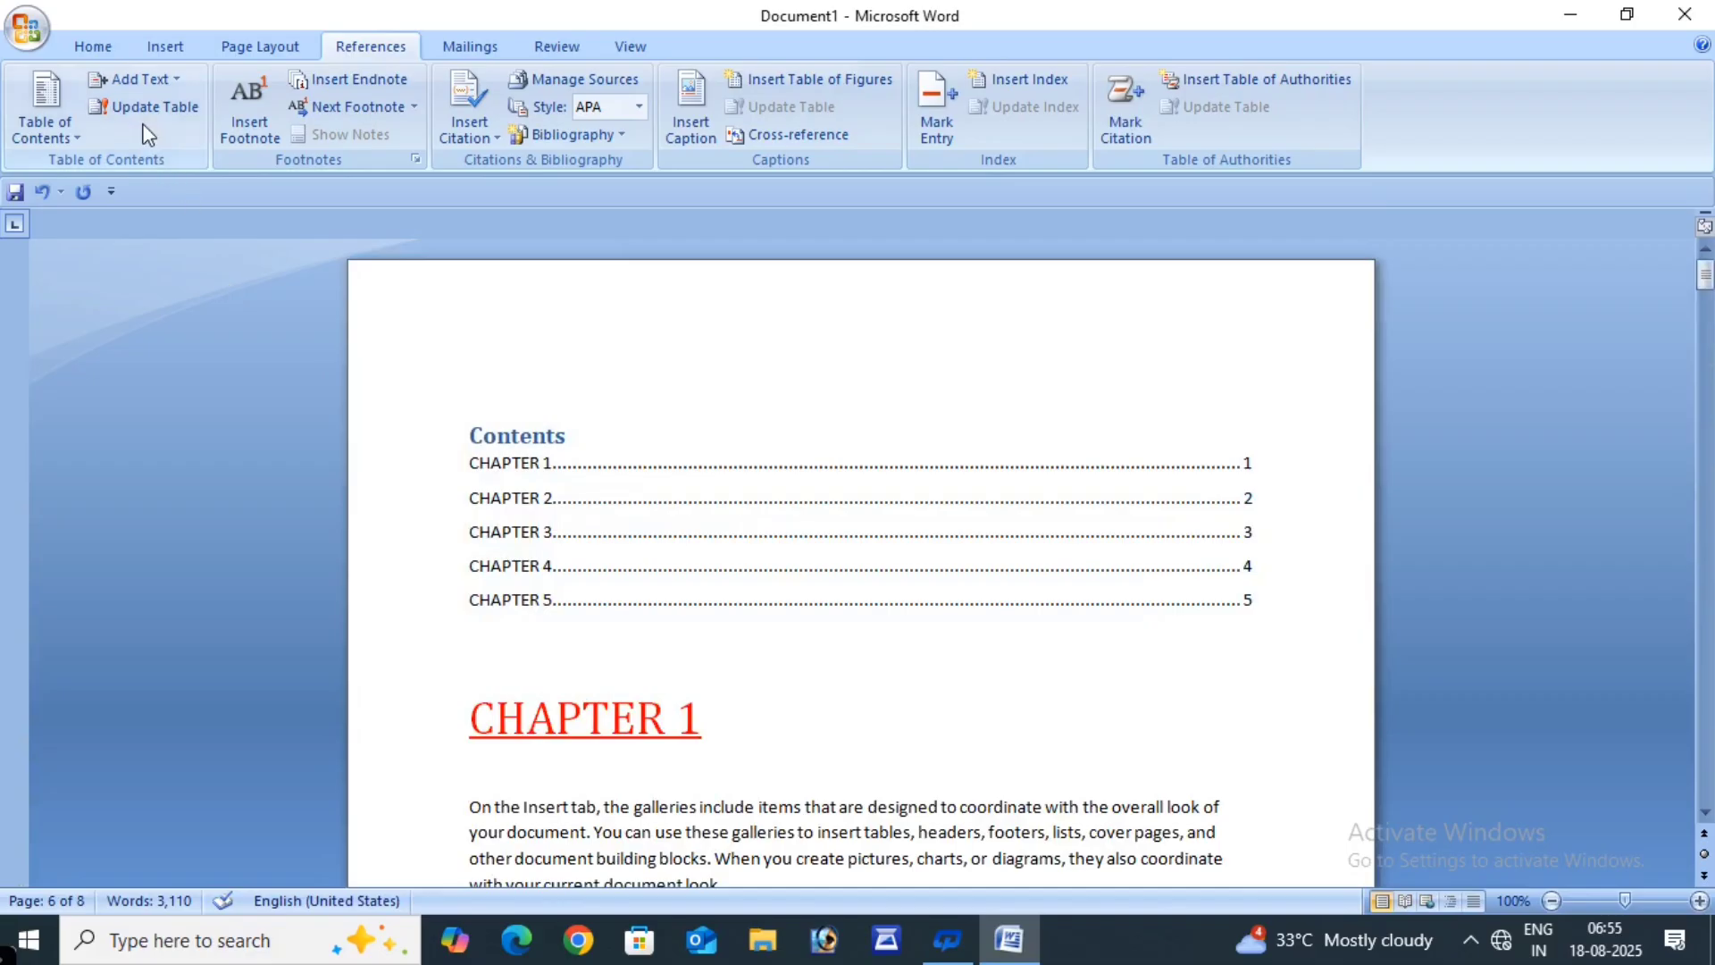
- Update the entire contents table so COMPUTER through HARDWARE appear under their chapters
click(143, 107)
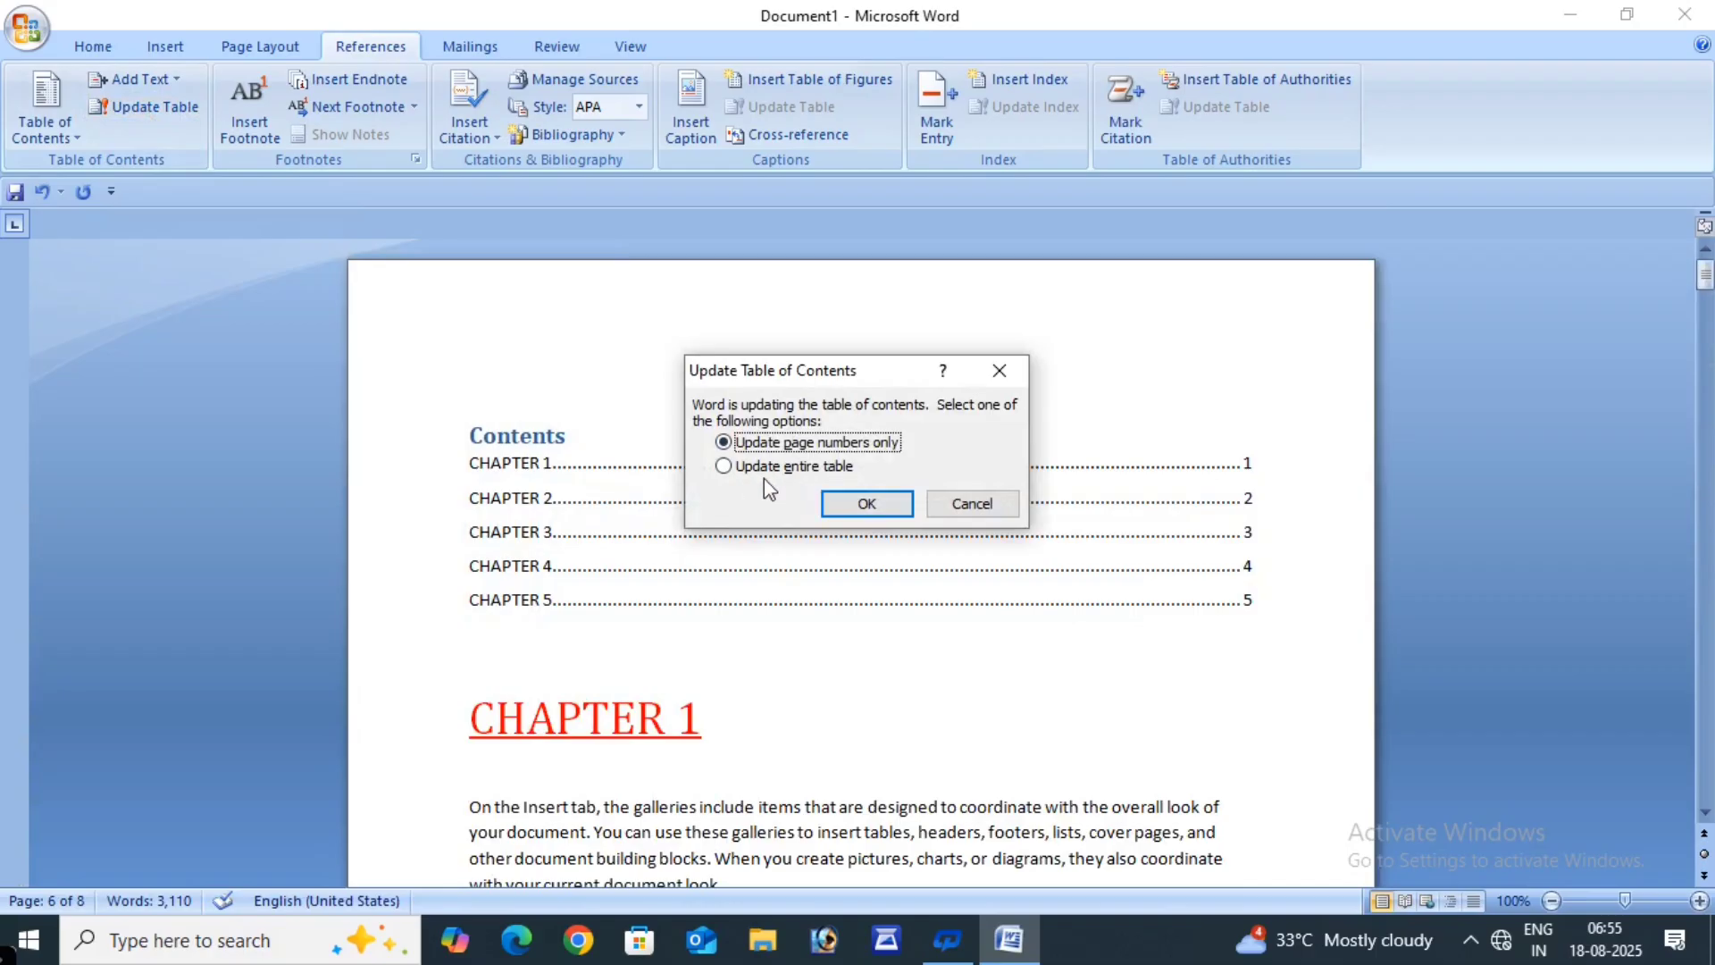
click(724, 466)
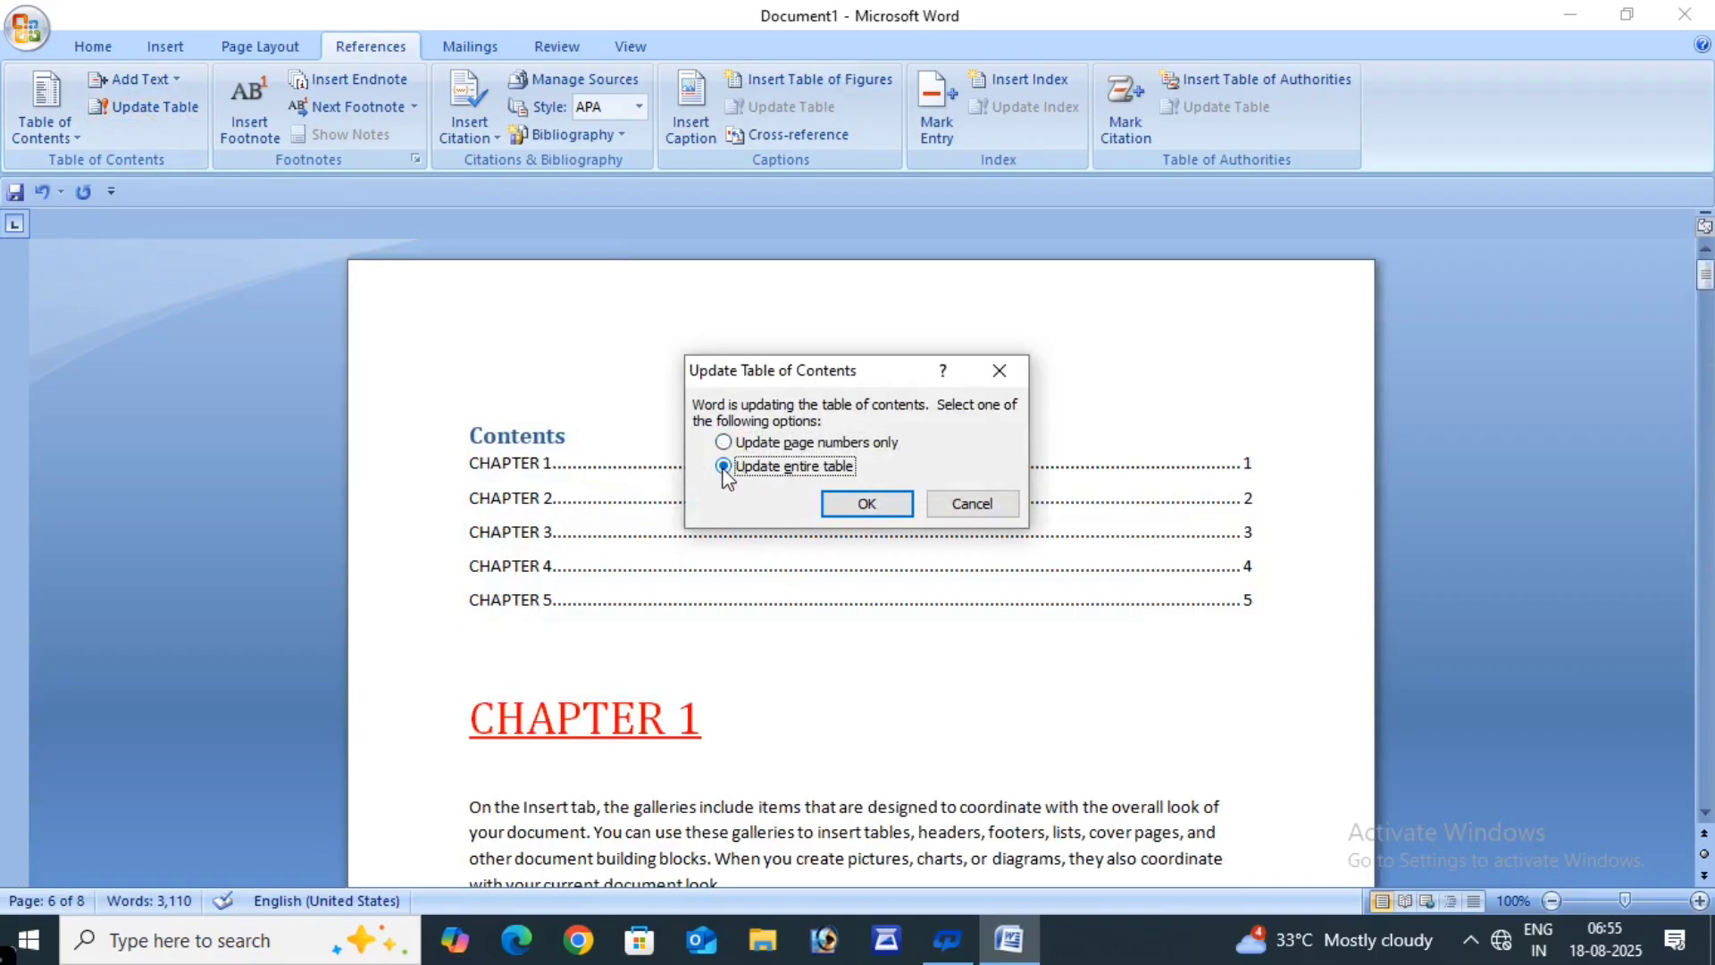
click(852, 506)
click(417, 545)
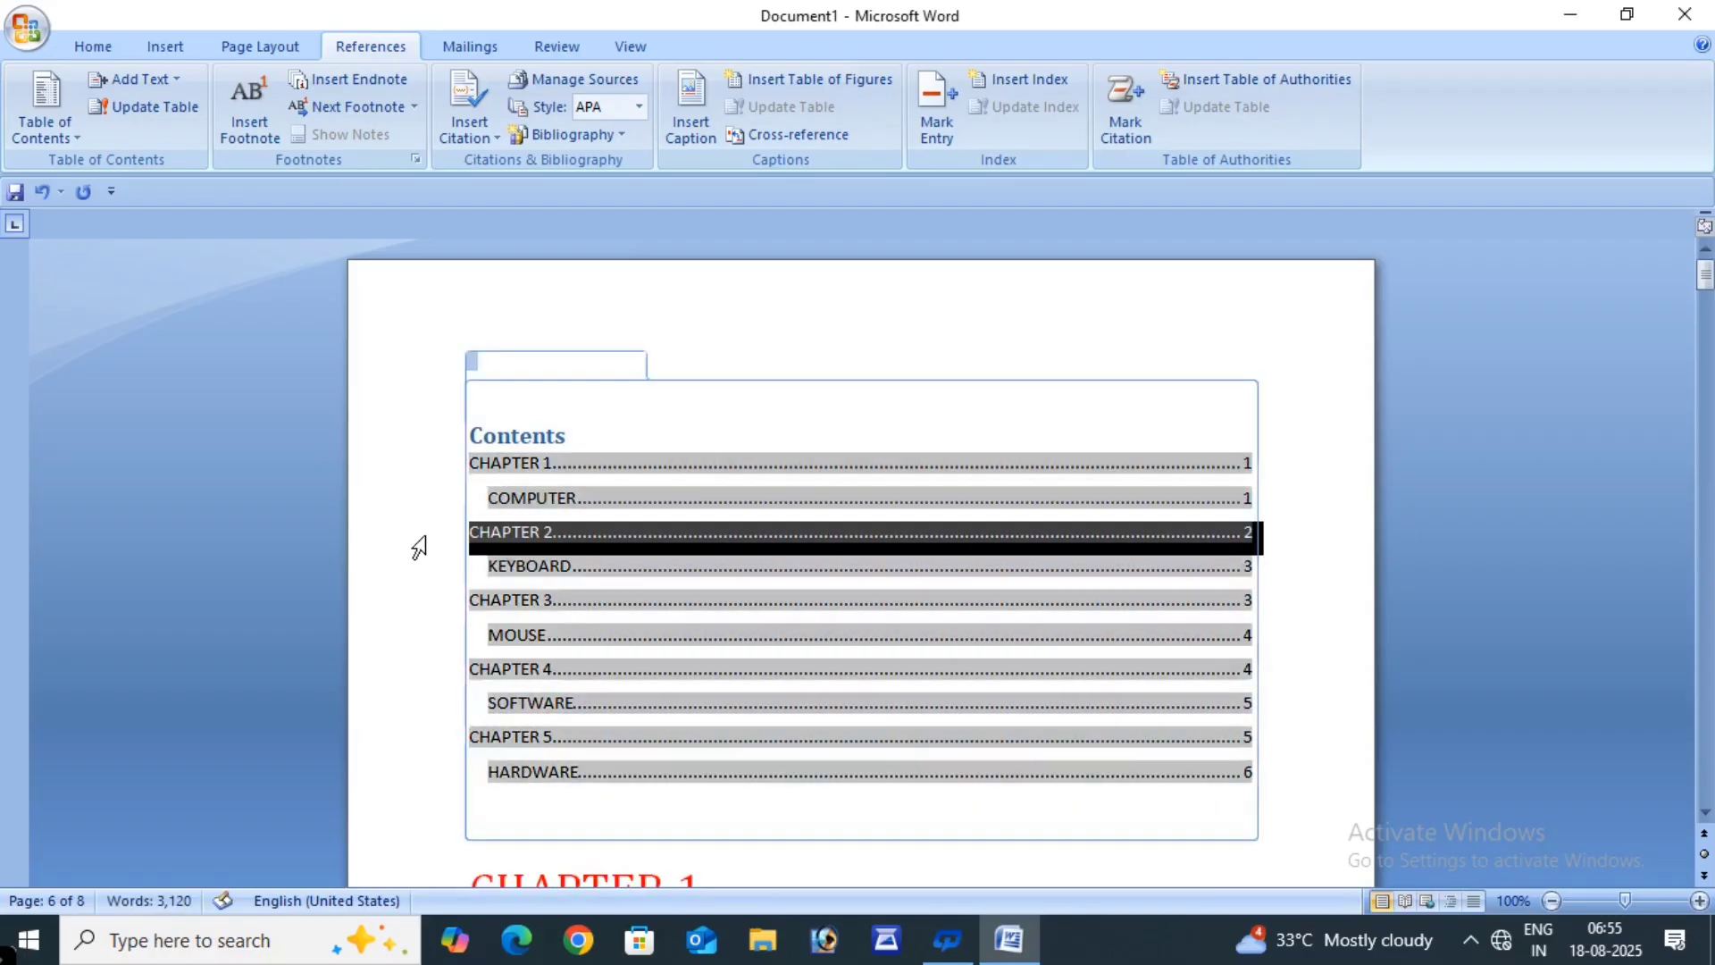
click(991, 364)
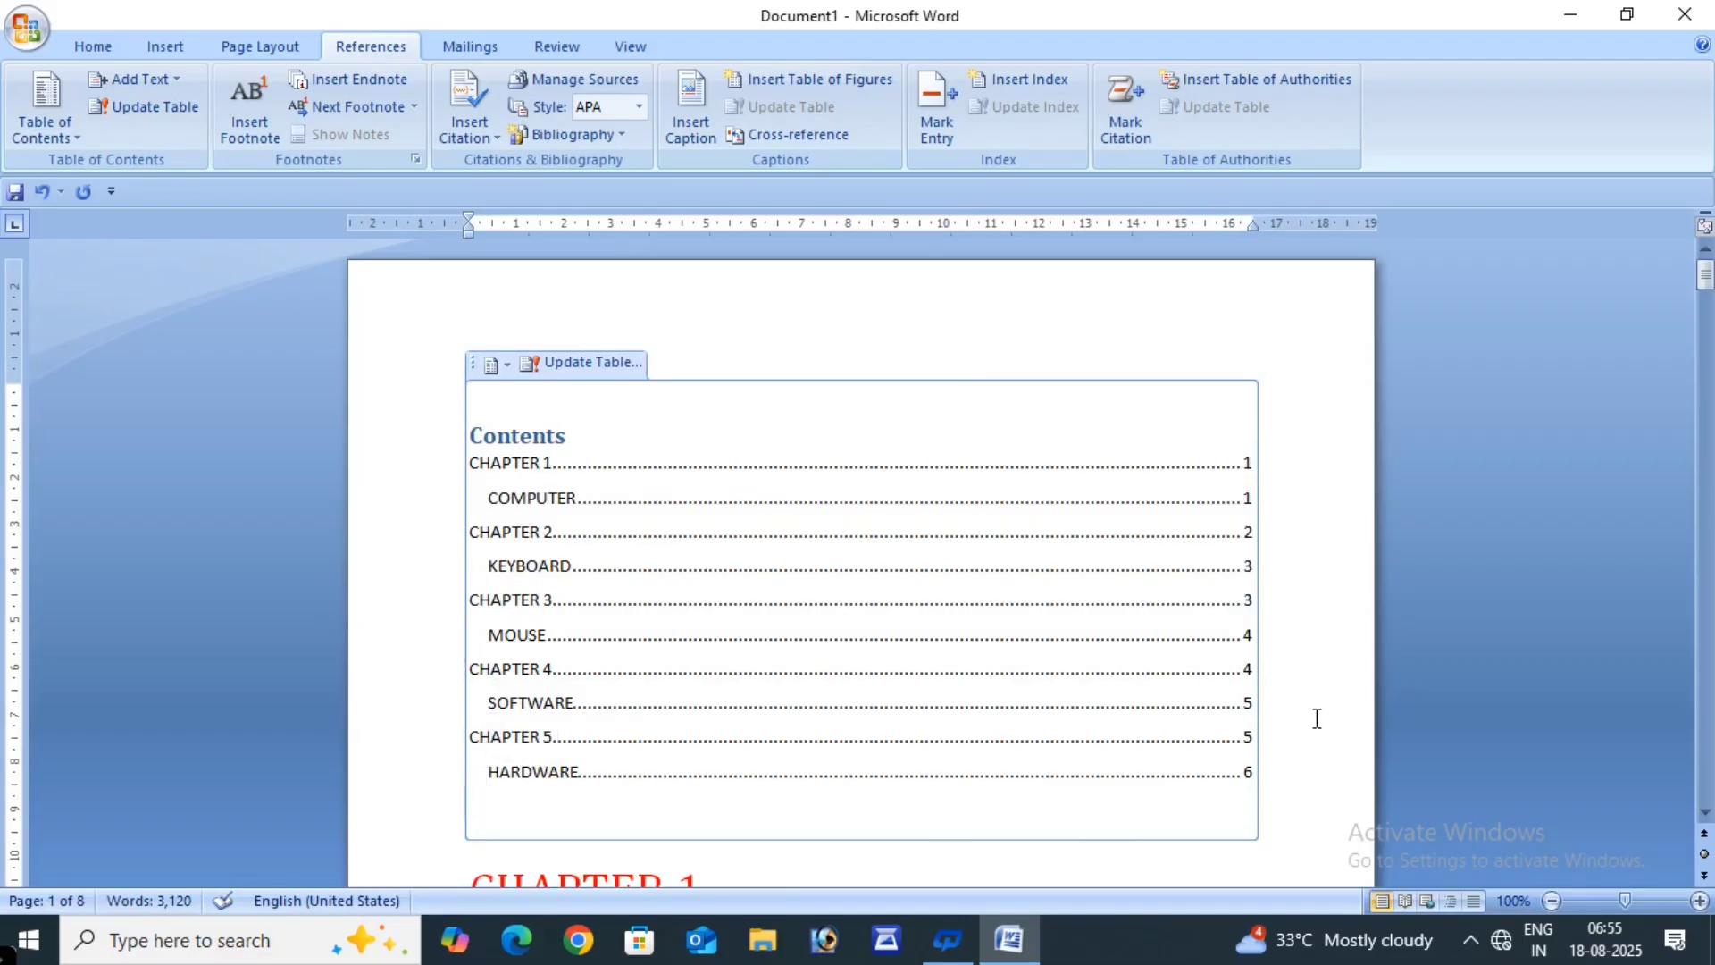
click(999, 714)
click(1289, 357)
- Type a PARTS heading on a new page after the COMPUTER paragraph
scroll(733, 643, down, 10)
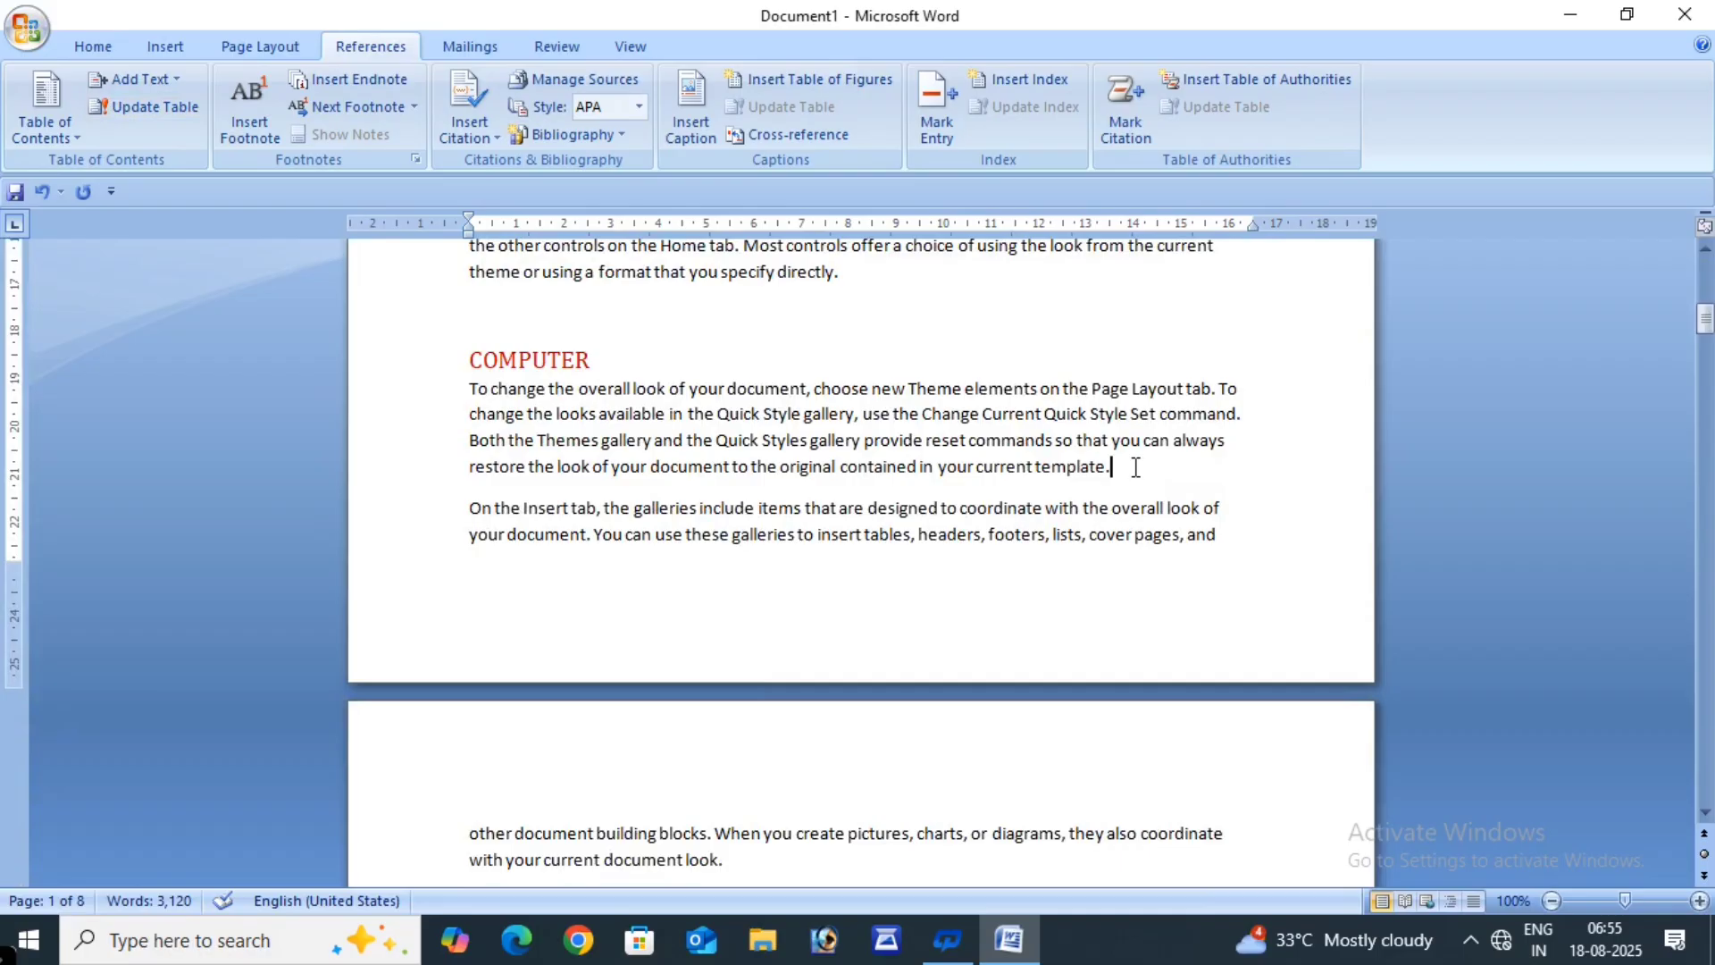
key(ctrl+Return)
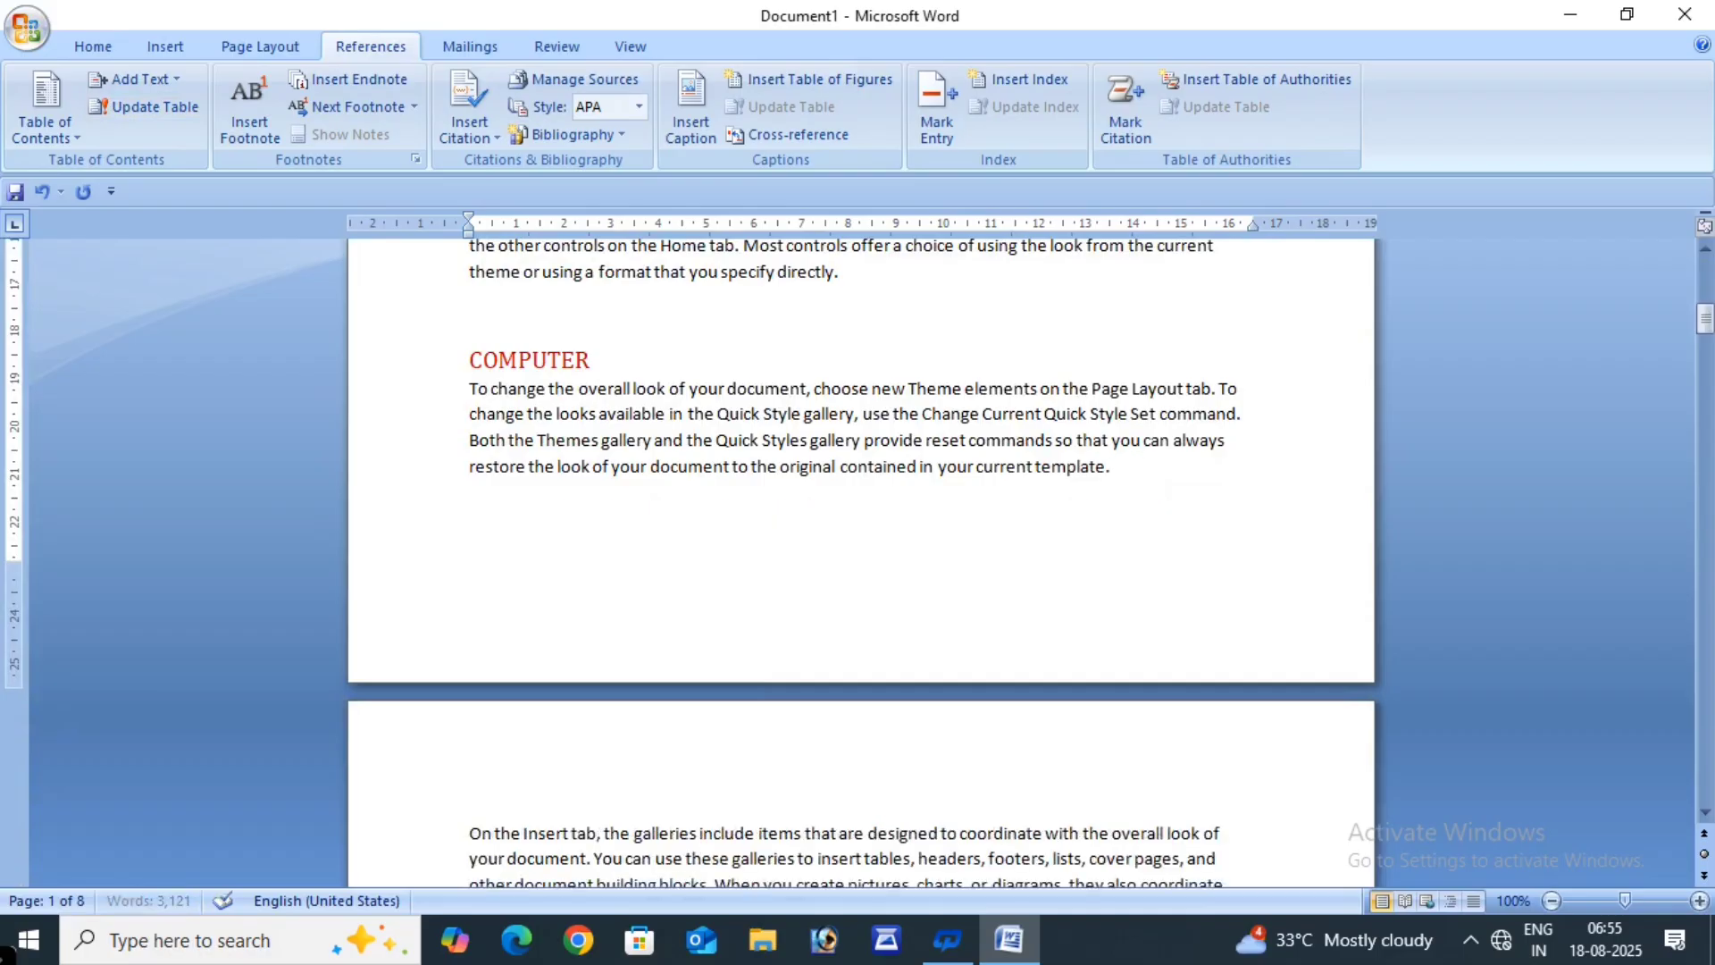
key(ctrl+z)
text(P)
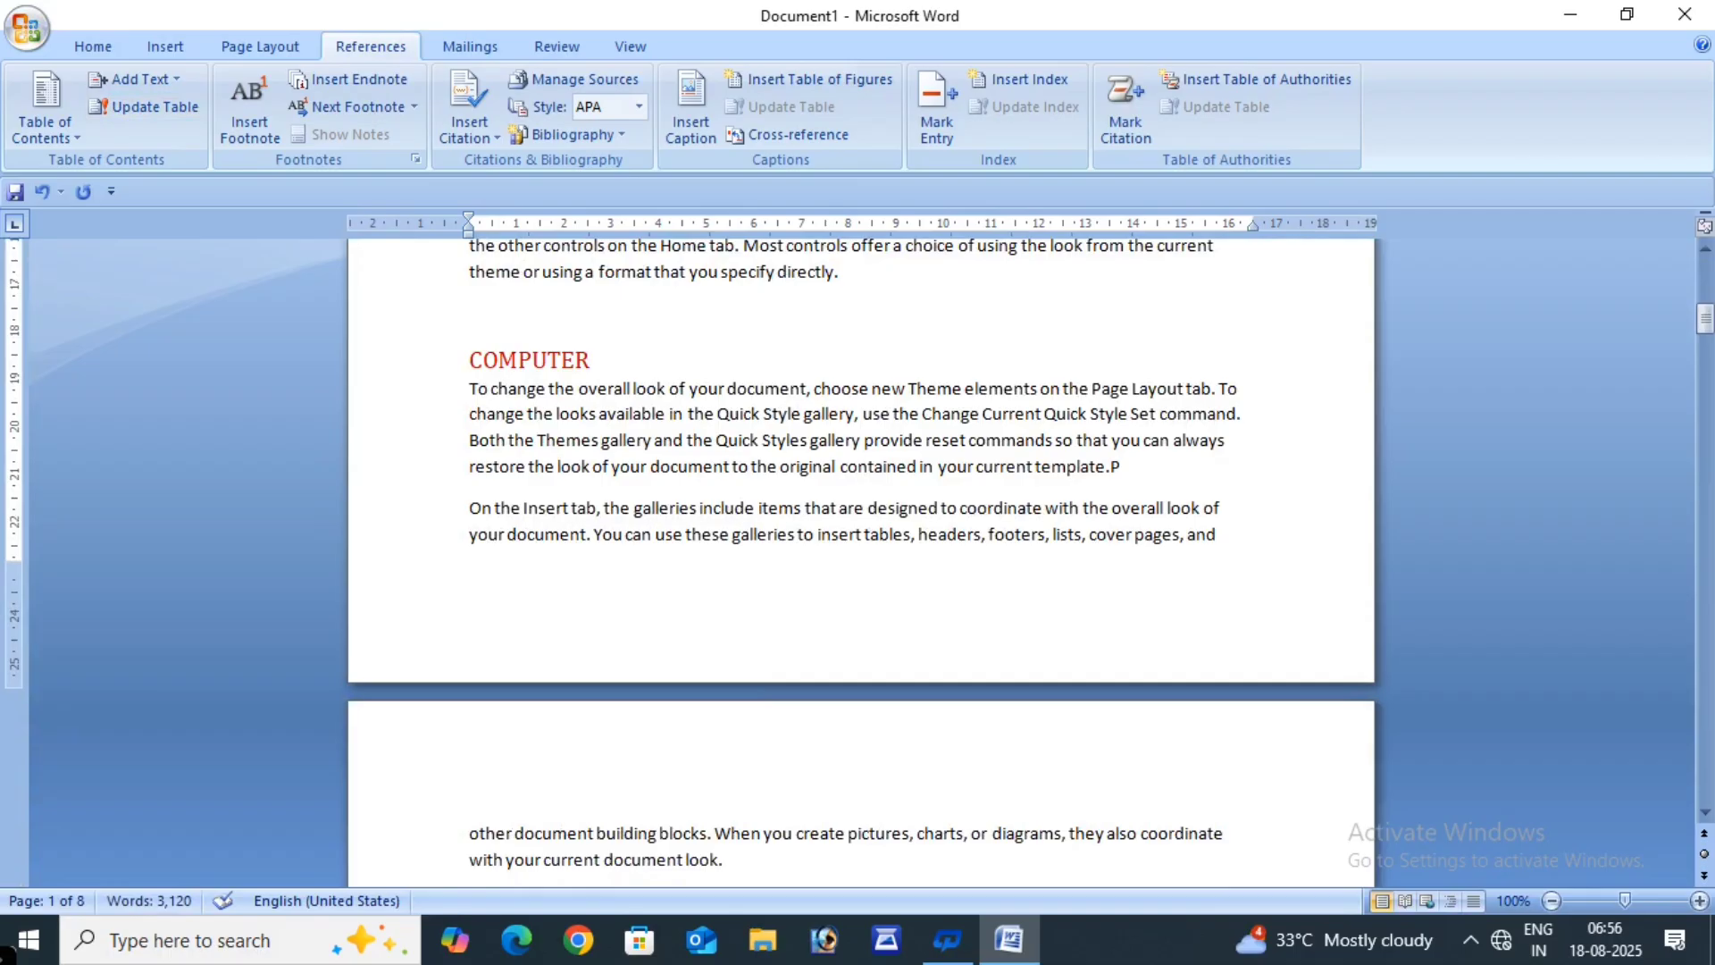
key(BackSpace)
key(ctrl+Return)
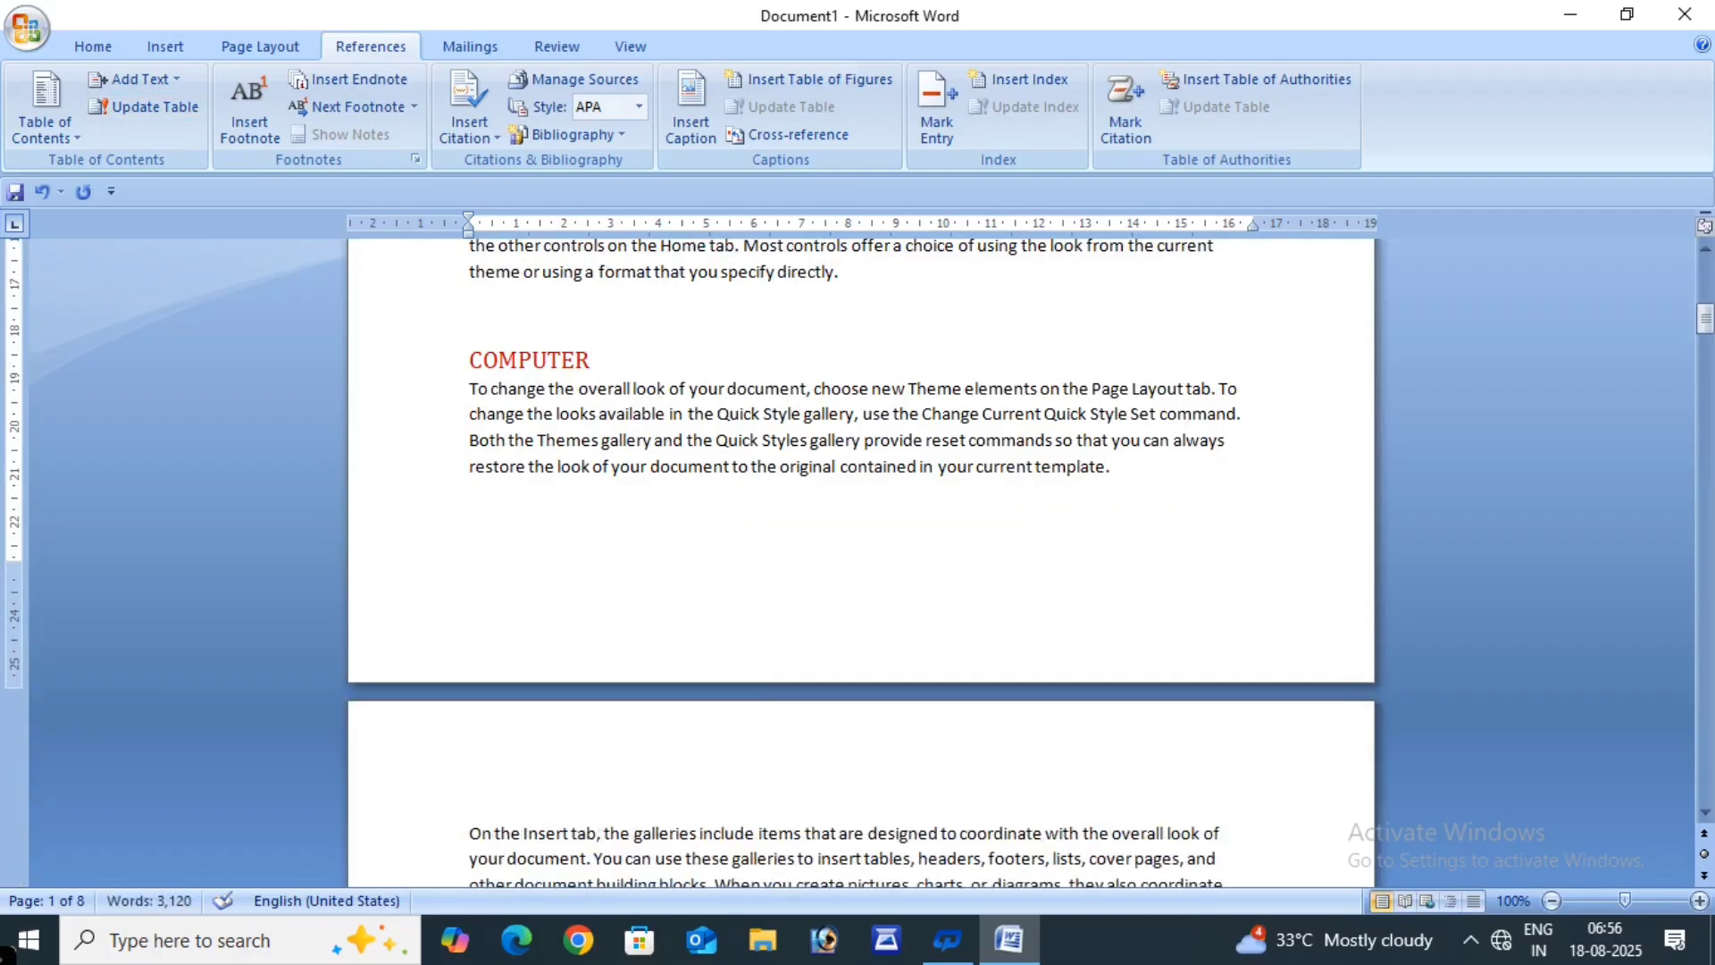
text(PARTS)
- Format the PARTS heading bold, 24 pt and red
drag(524, 524, 387, 501)
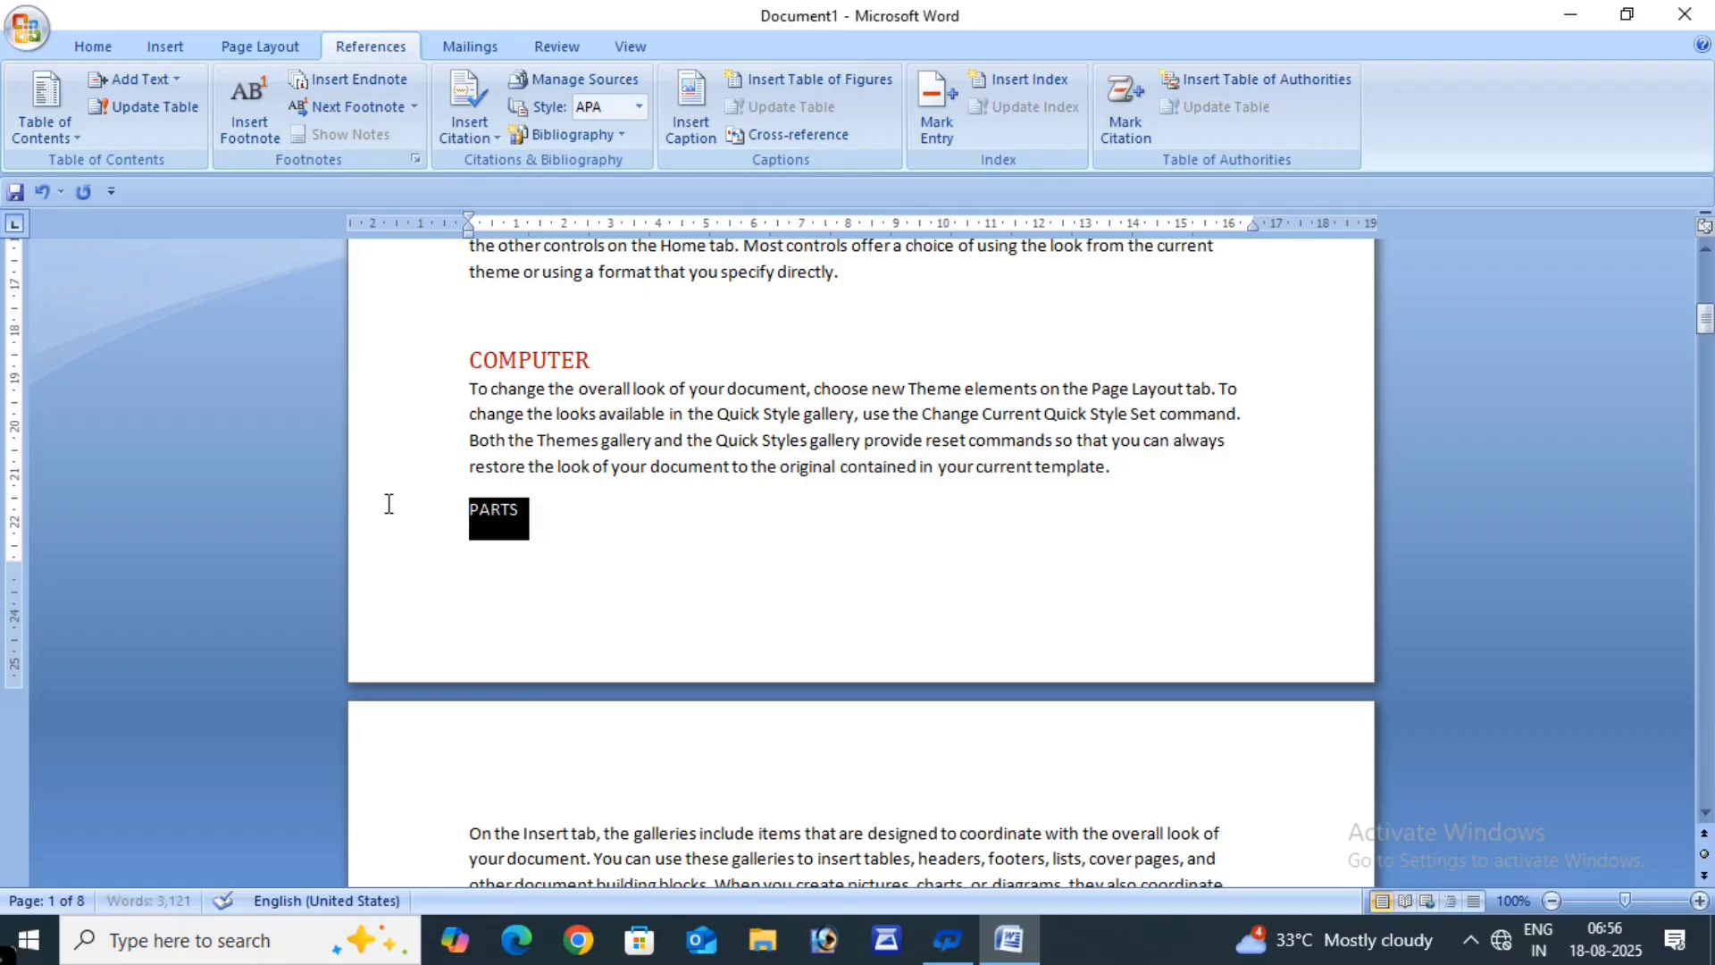
click(118, 52)
click(217, 124)
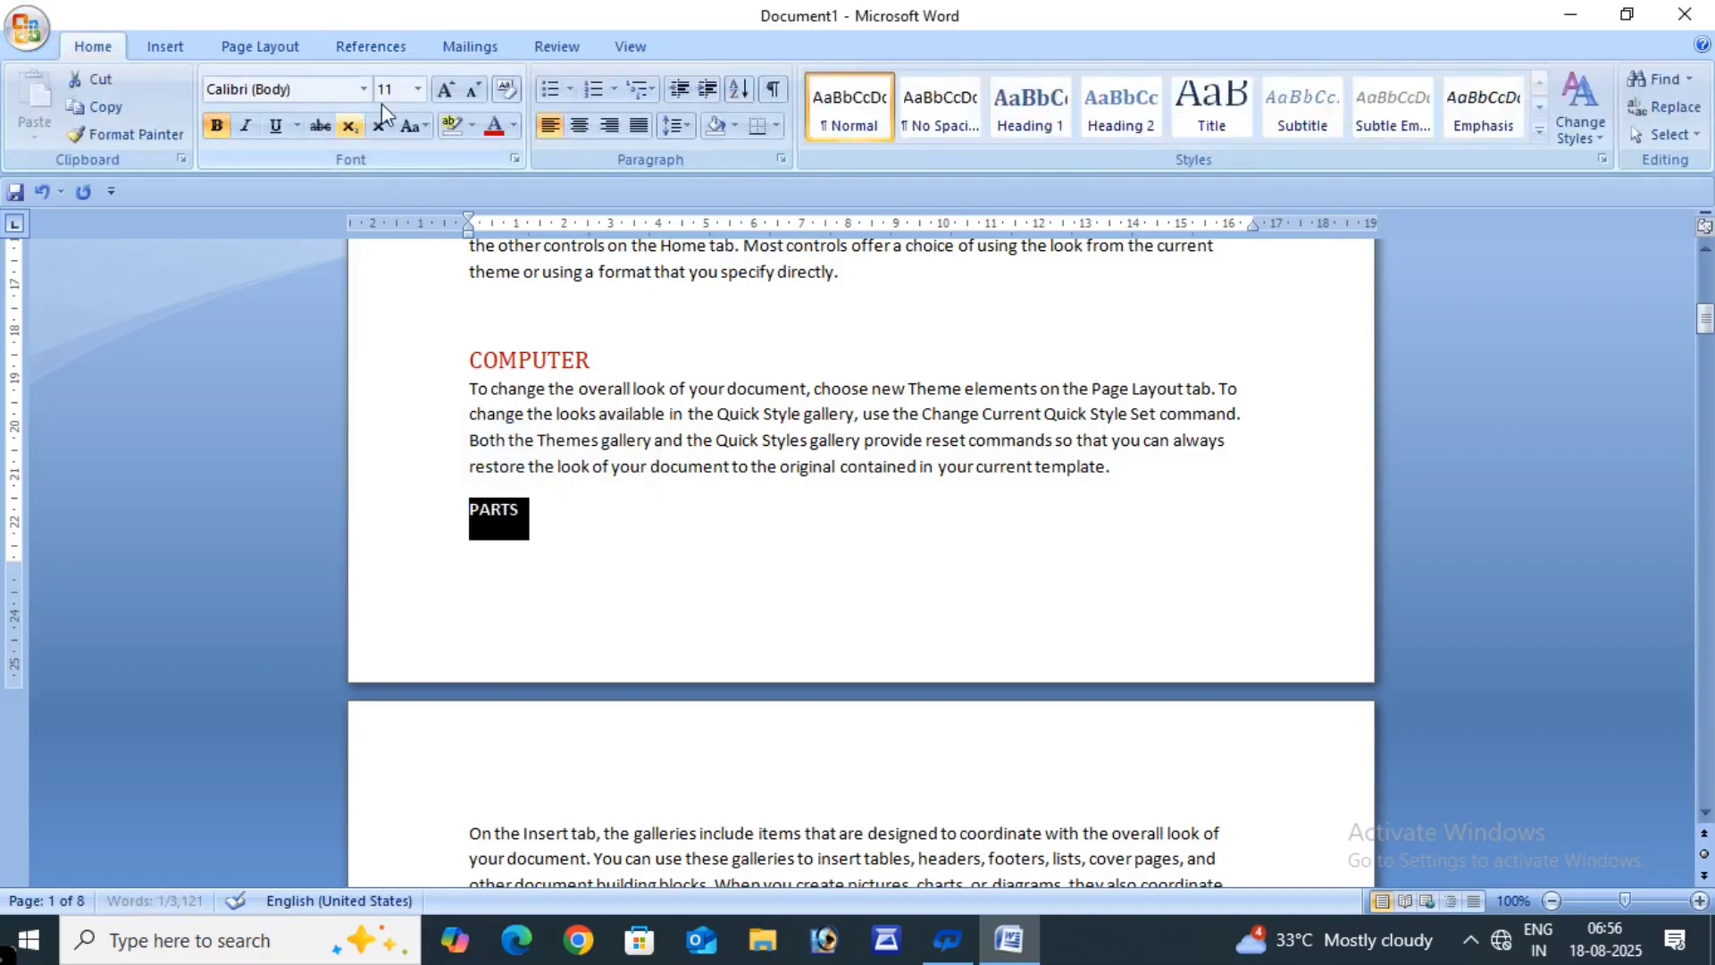
click(455, 93)
click(455, 93)
click(455, 93)
click(455, 92)
click(454, 93)
click(455, 93)
click(455, 93)
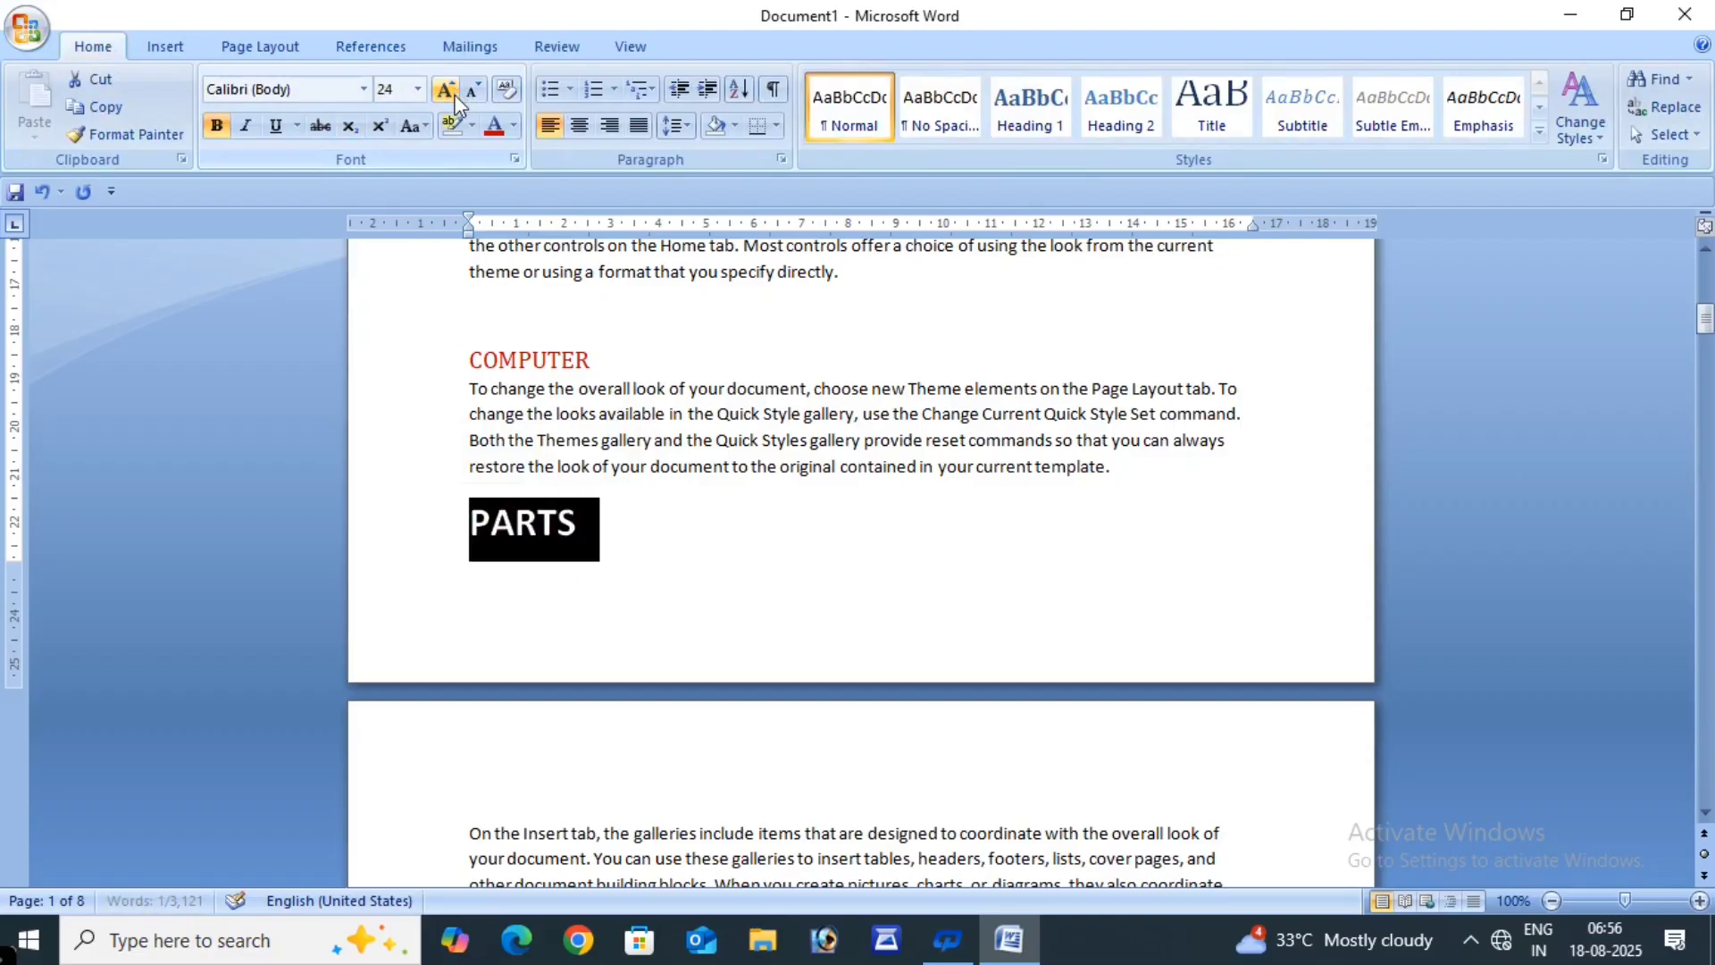
click(493, 125)
click(607, 561)
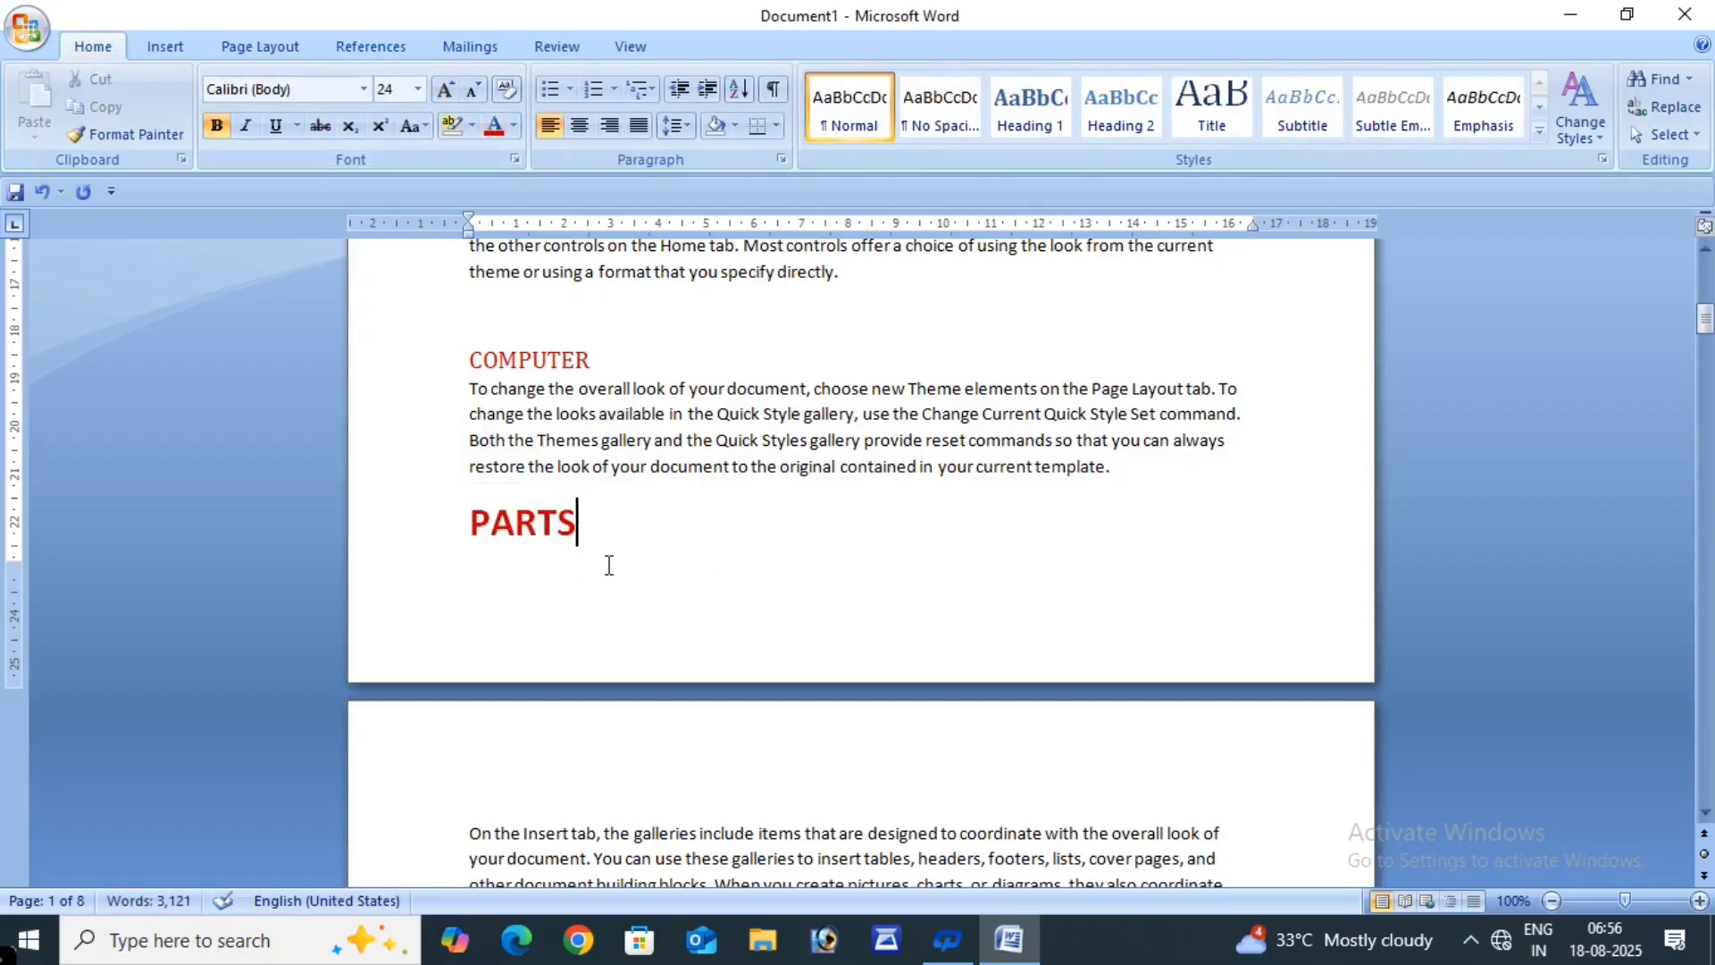
- Add PARTS to the contents as a Level 3 entry, then return to the Contents page
click(450, 520)
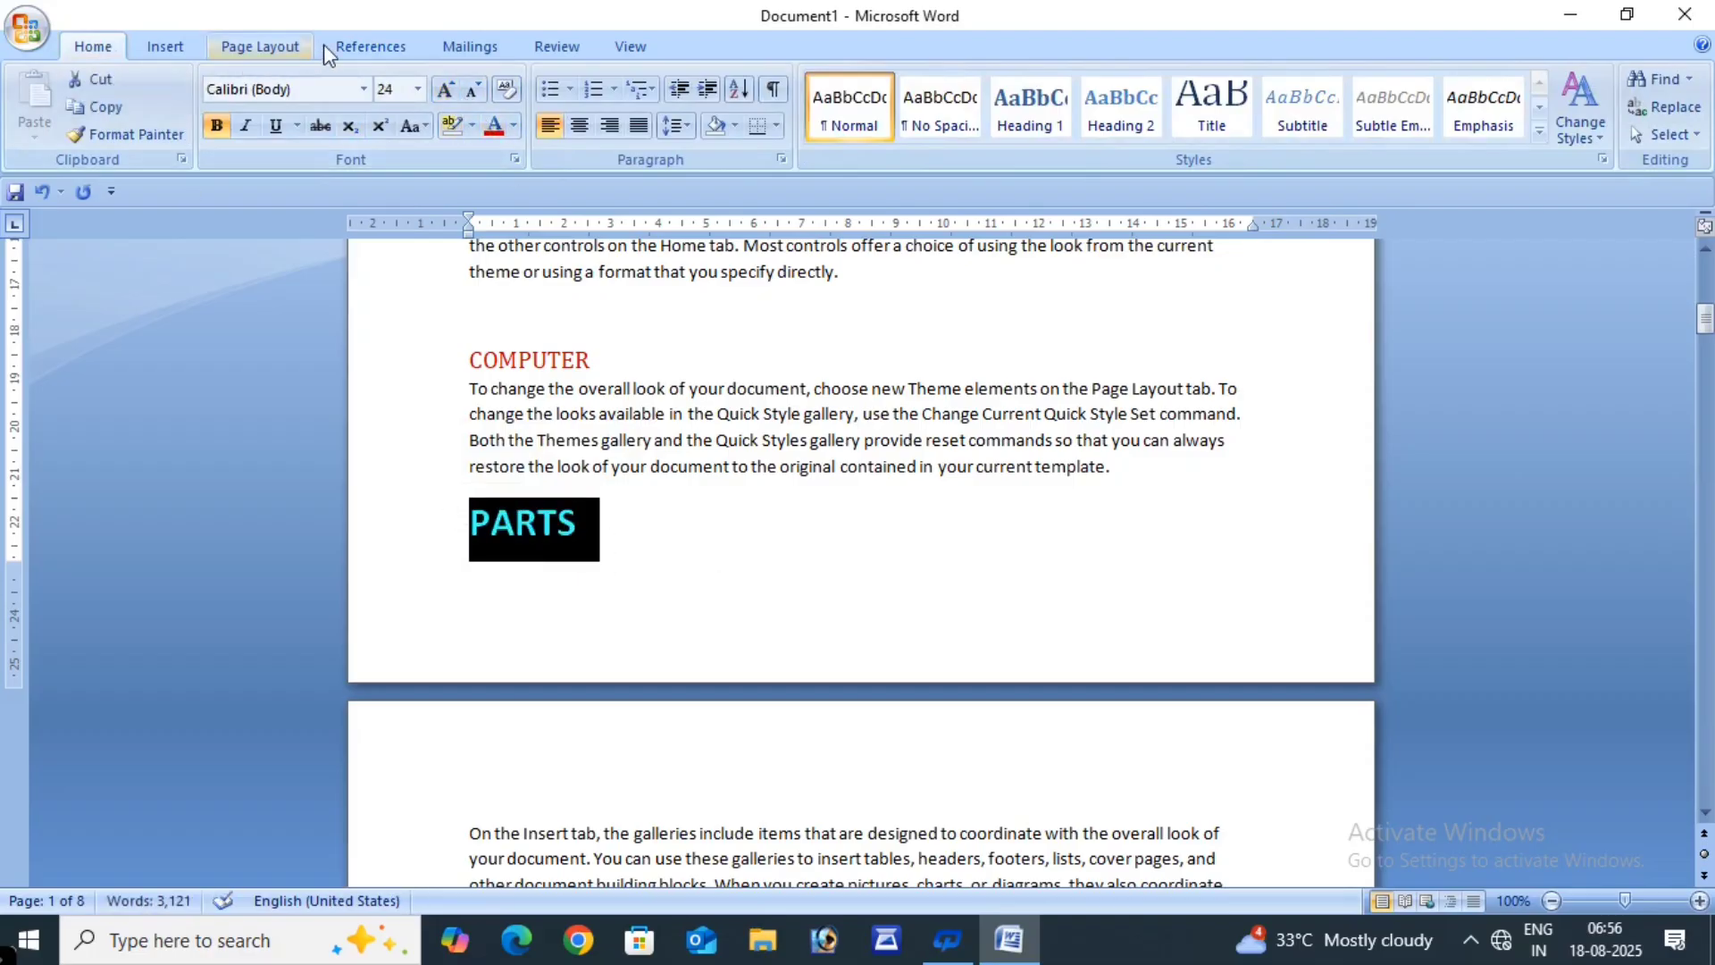
click(361, 42)
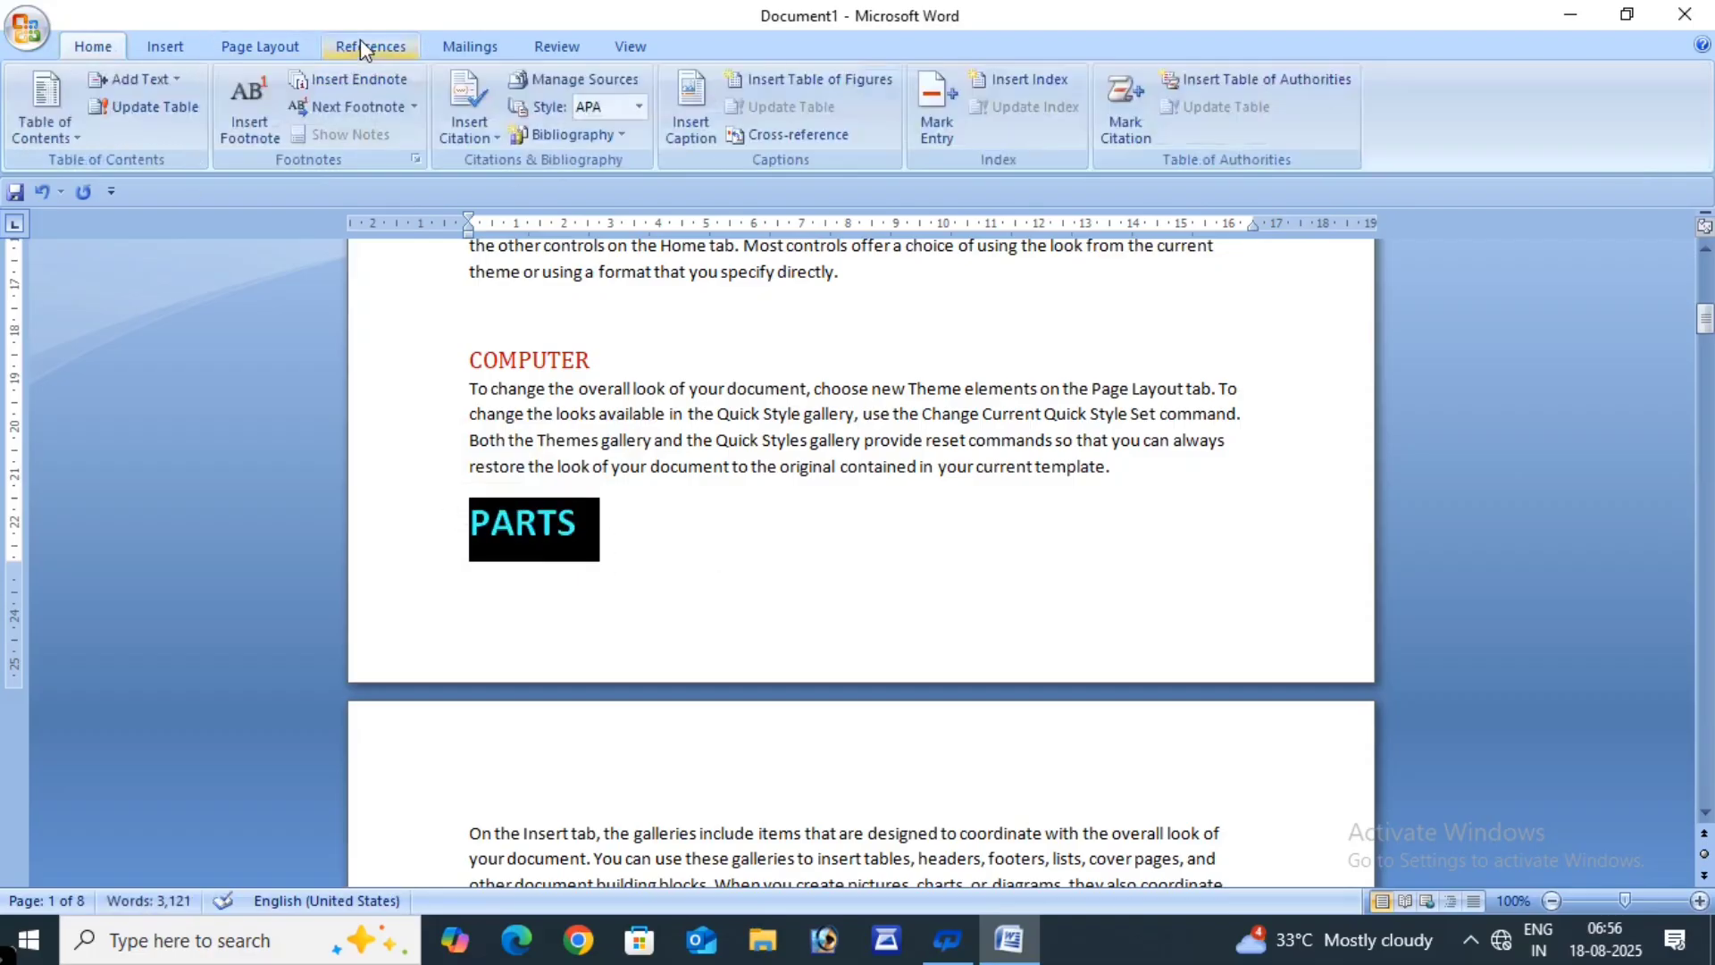
click(167, 79)
click(163, 201)
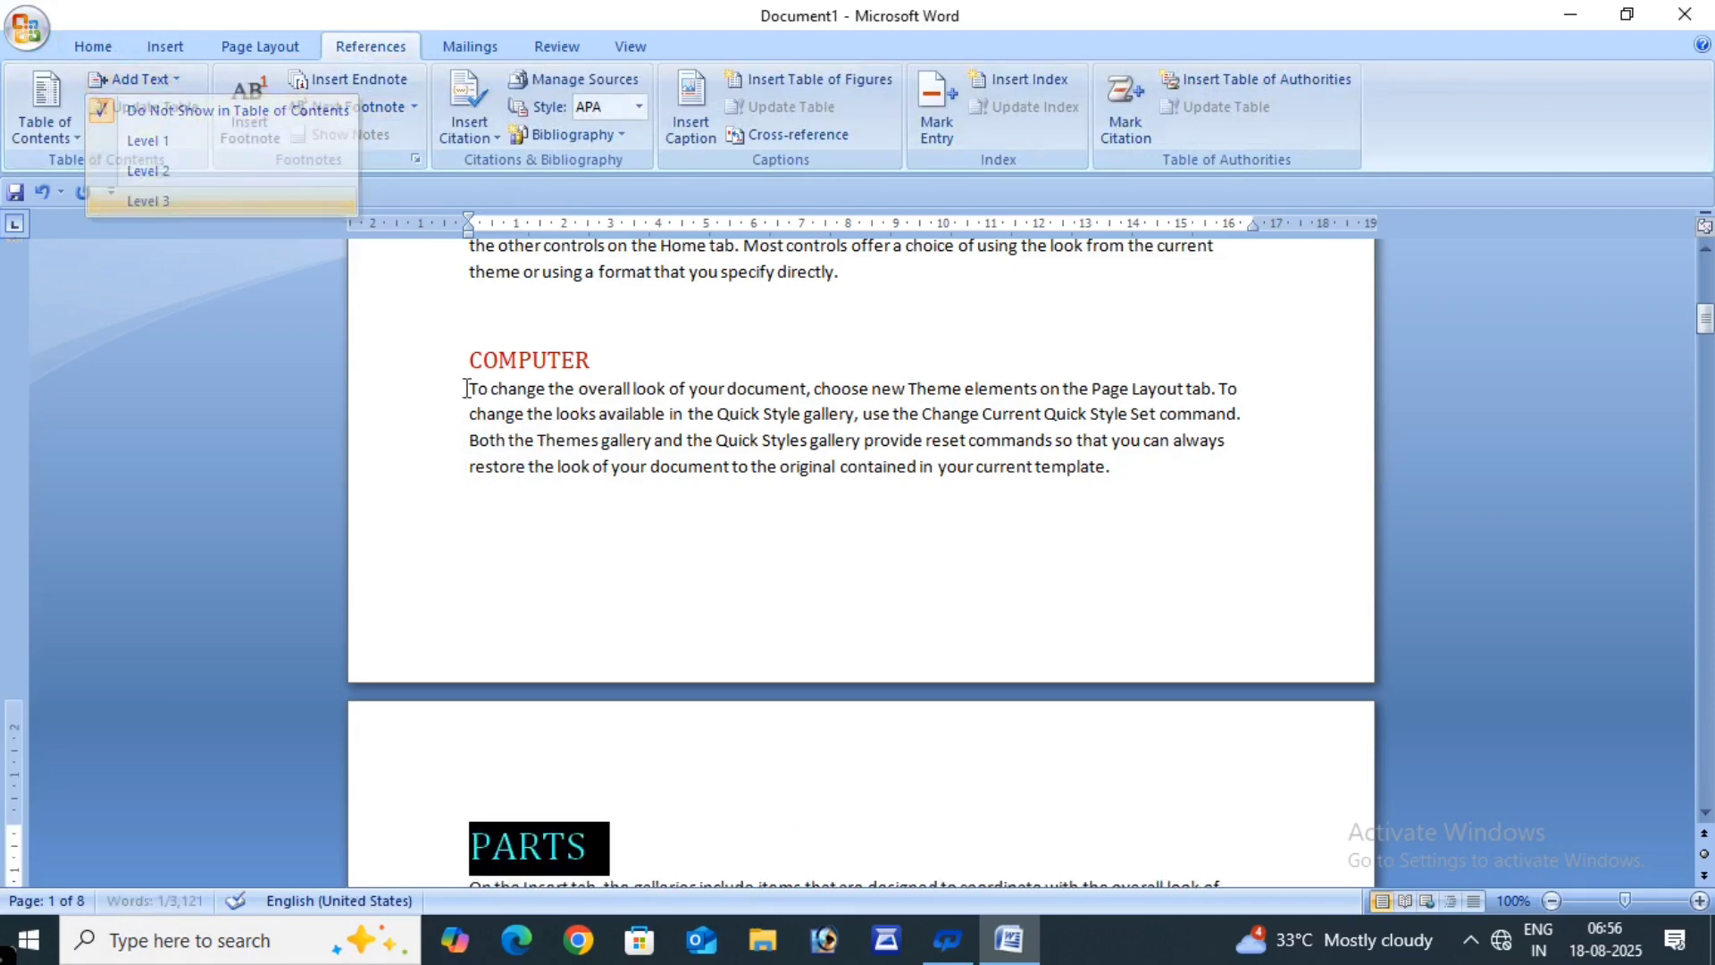
scroll(865, 578, up, 10)
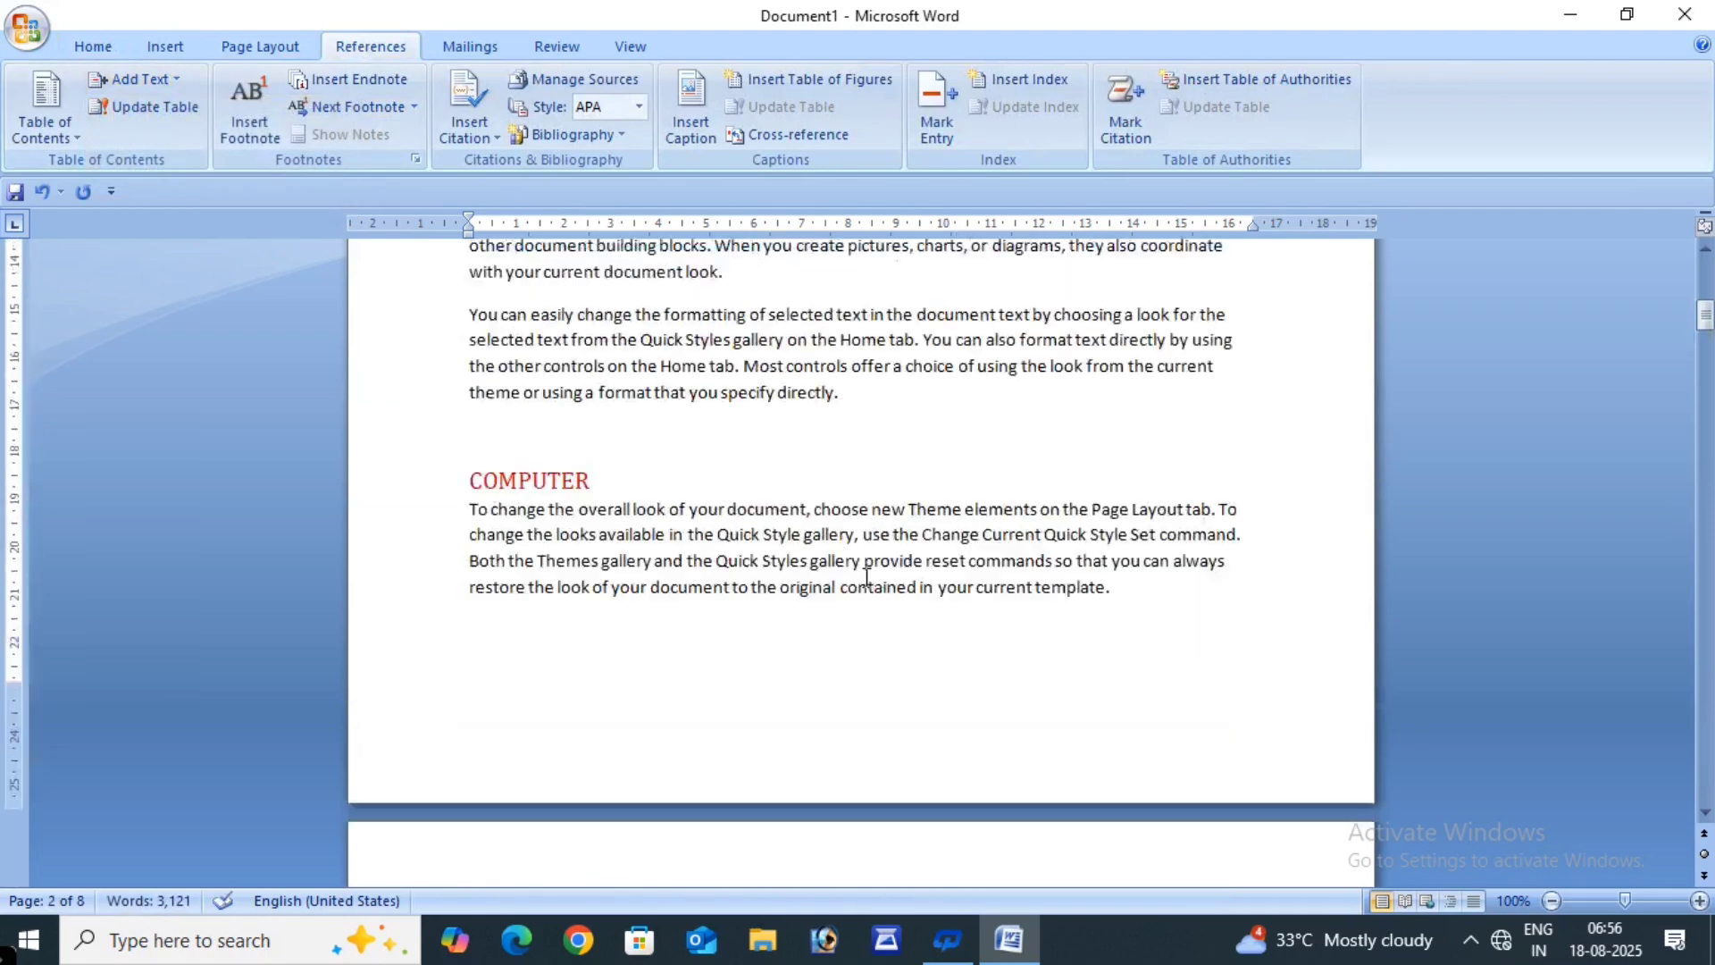
scroll(865, 578, up, 3)
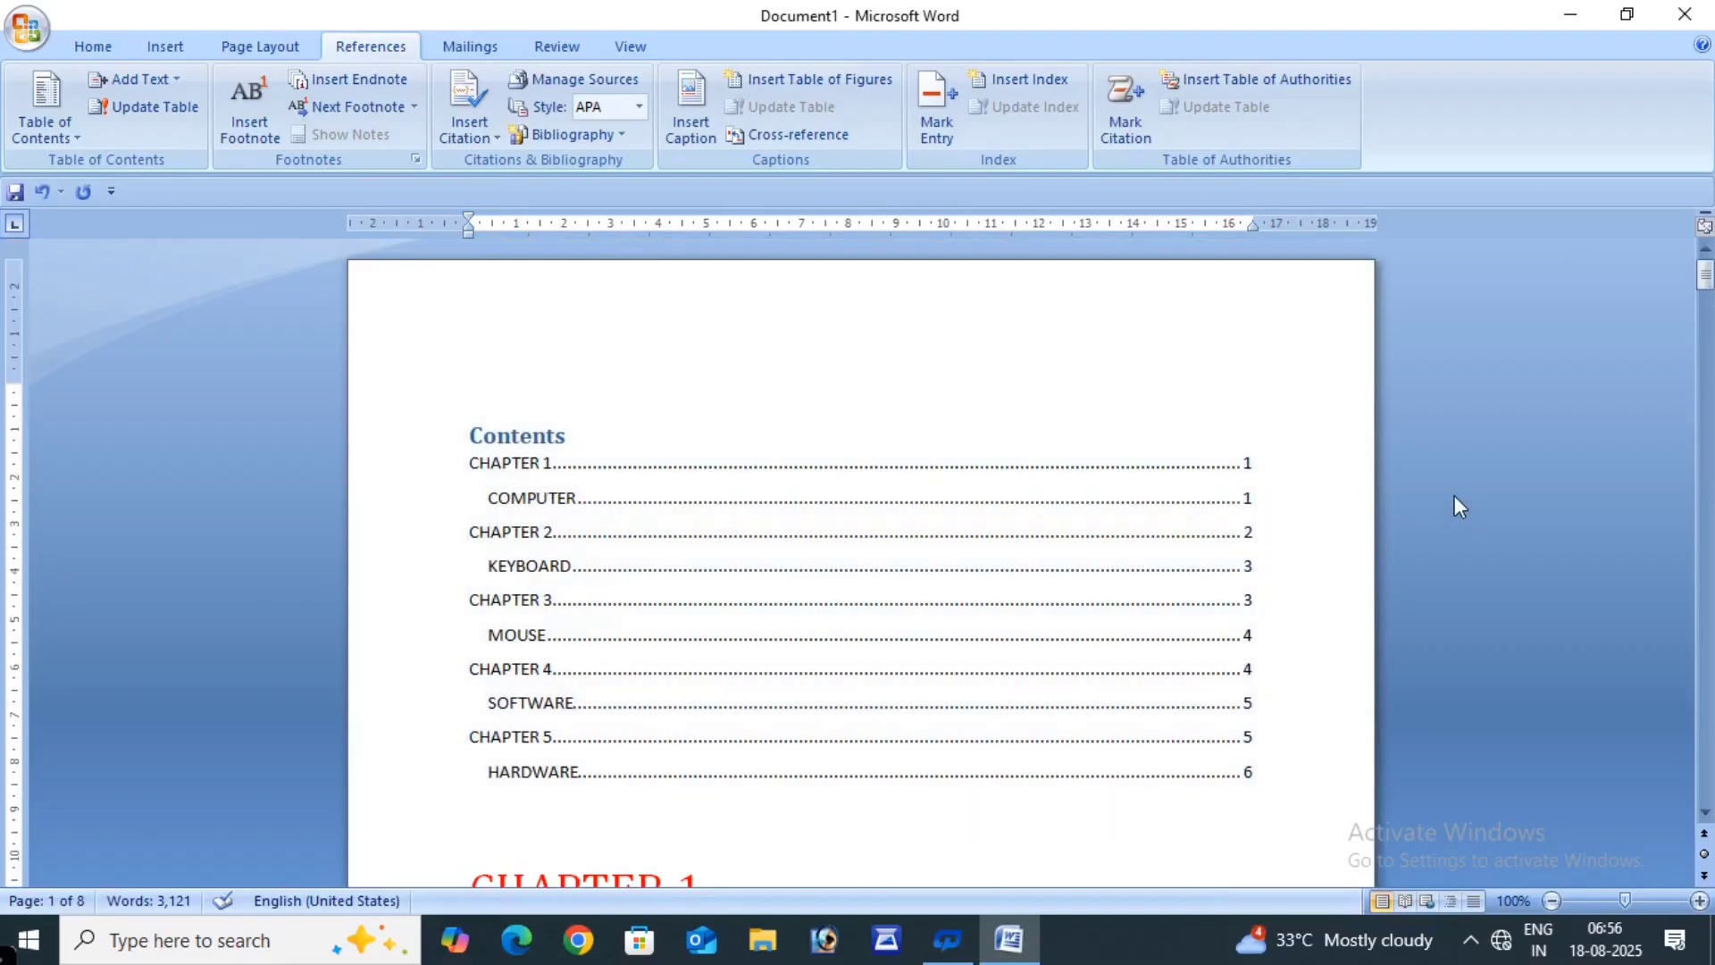
- Update the entire table so PARTS appears under COMPUTER on page 2 with renumbered pages
click(174, 116)
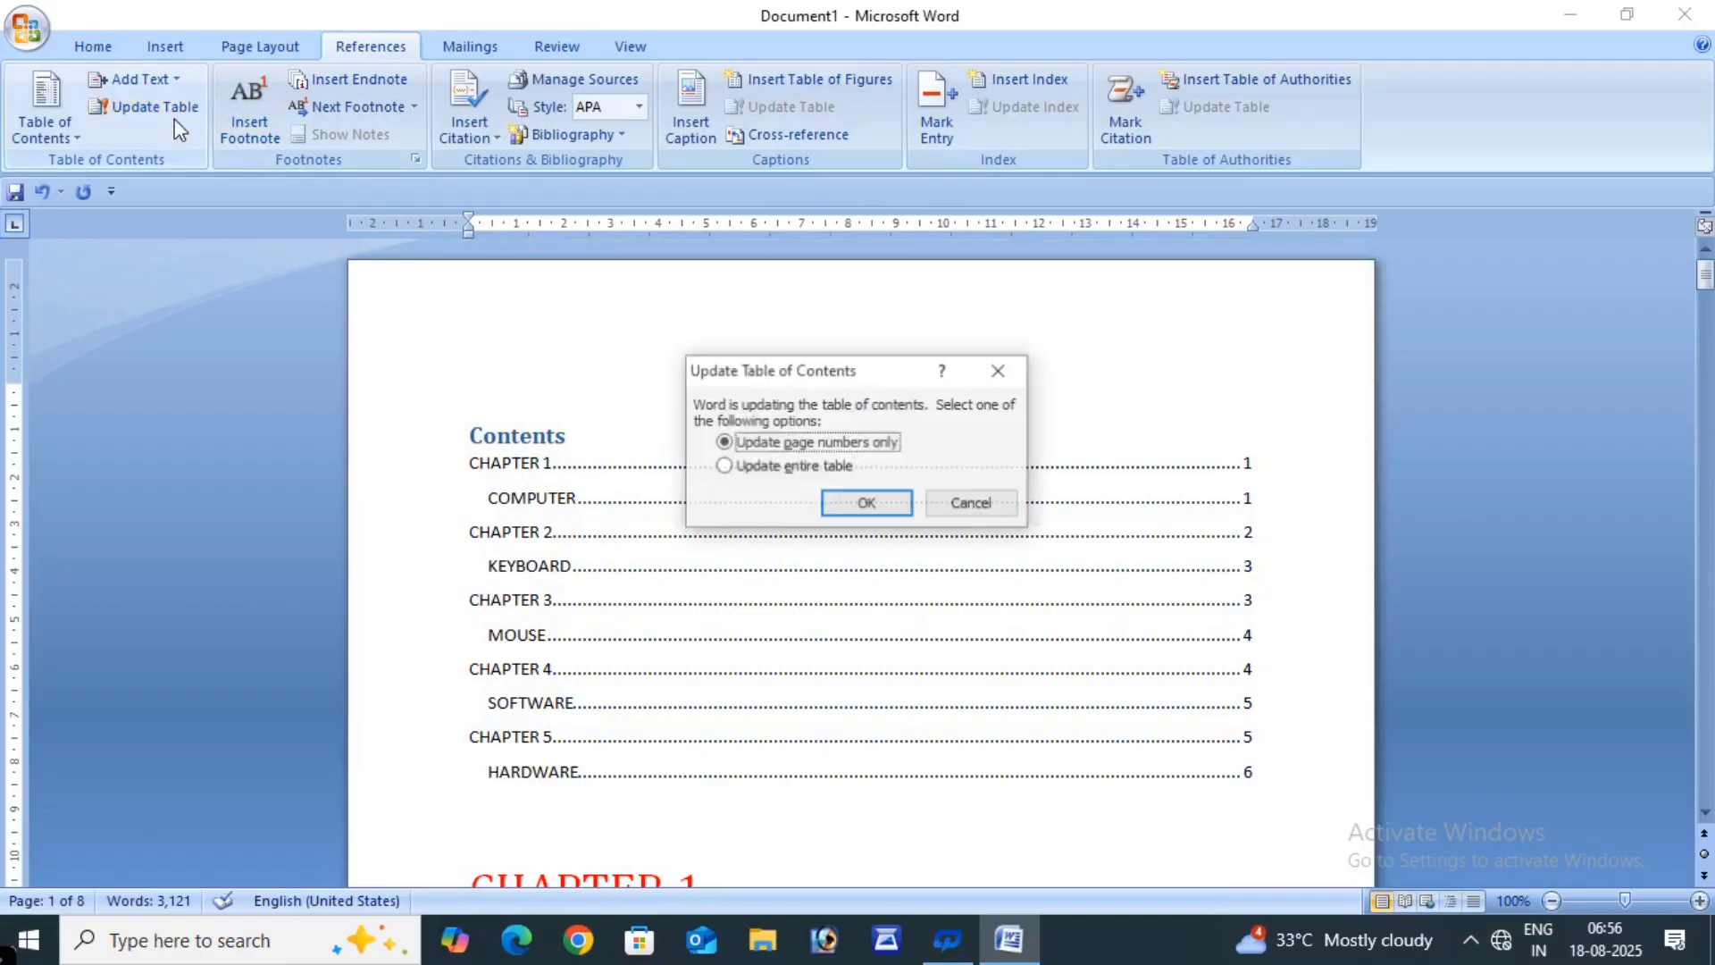
click(726, 467)
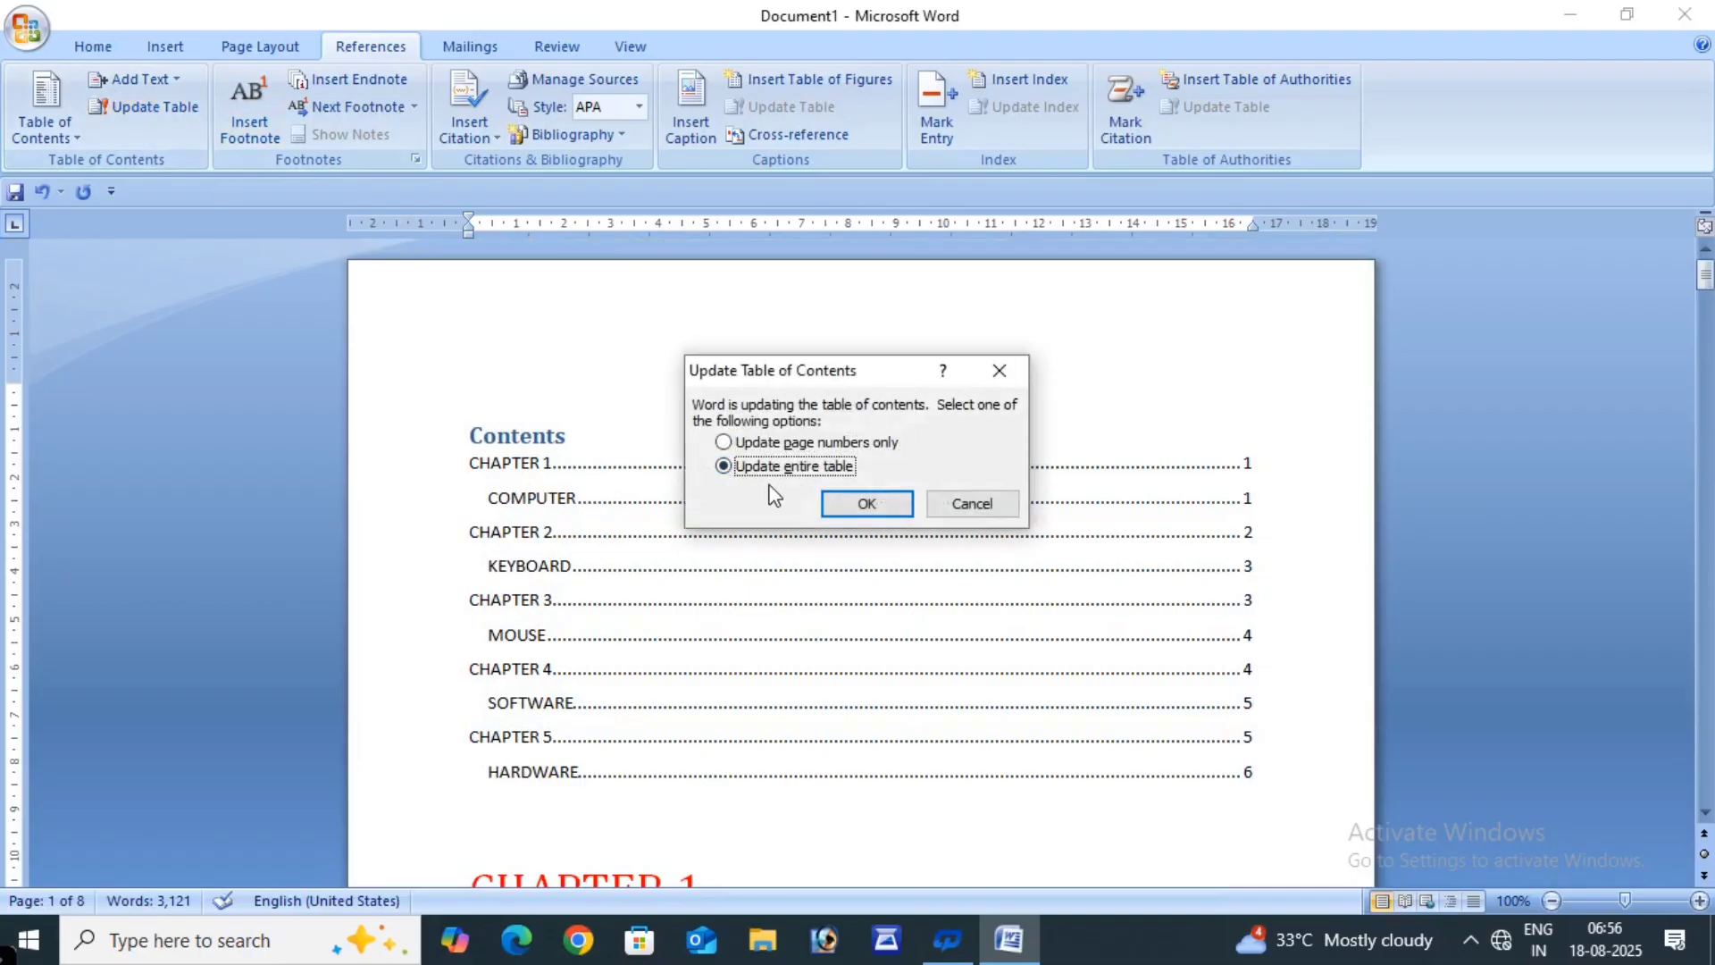
click(827, 498)
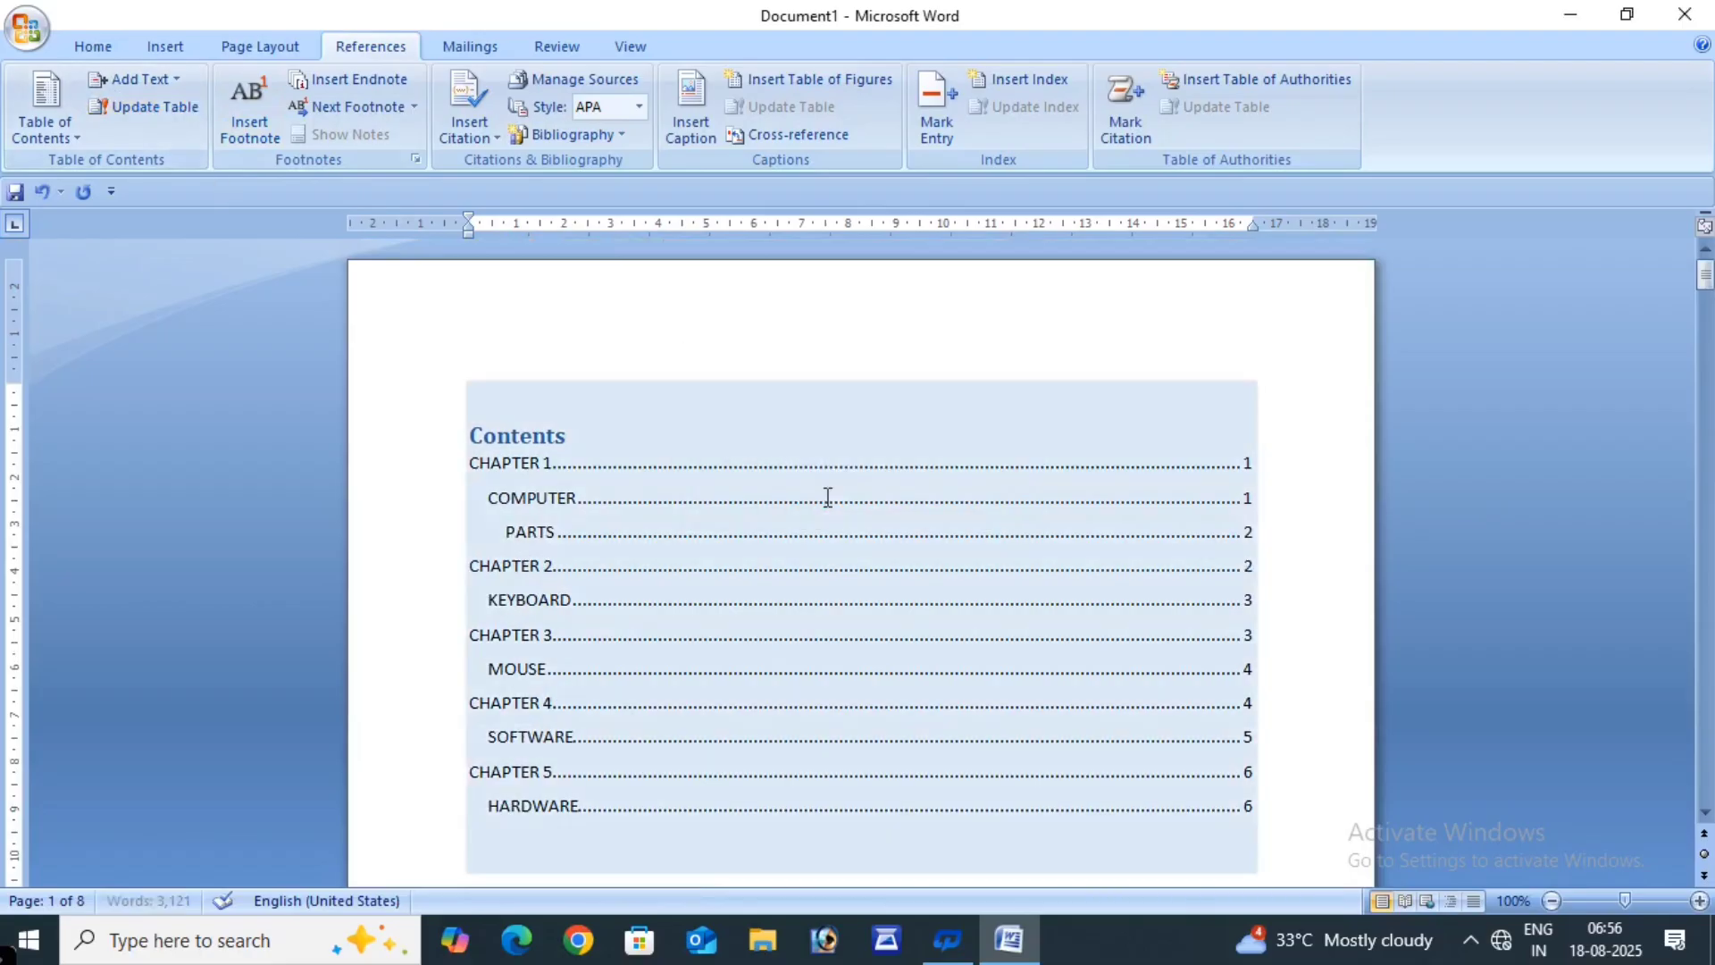
click(906, 376)
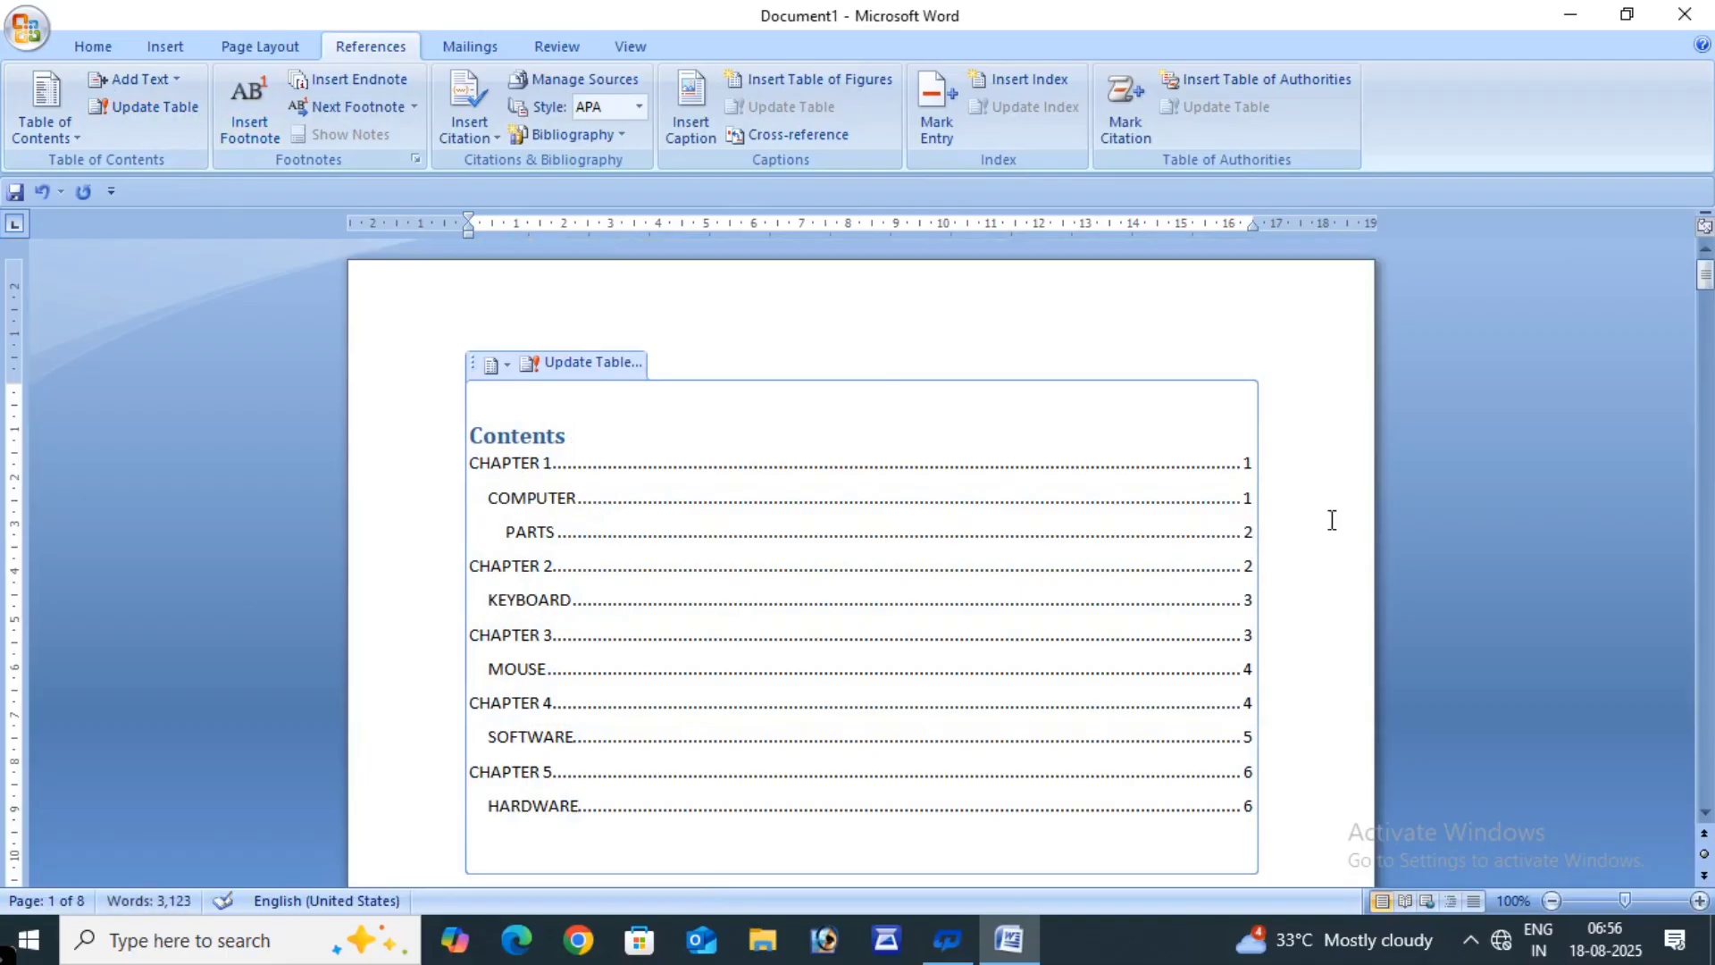
click(1135, 517)
click(1272, 373)
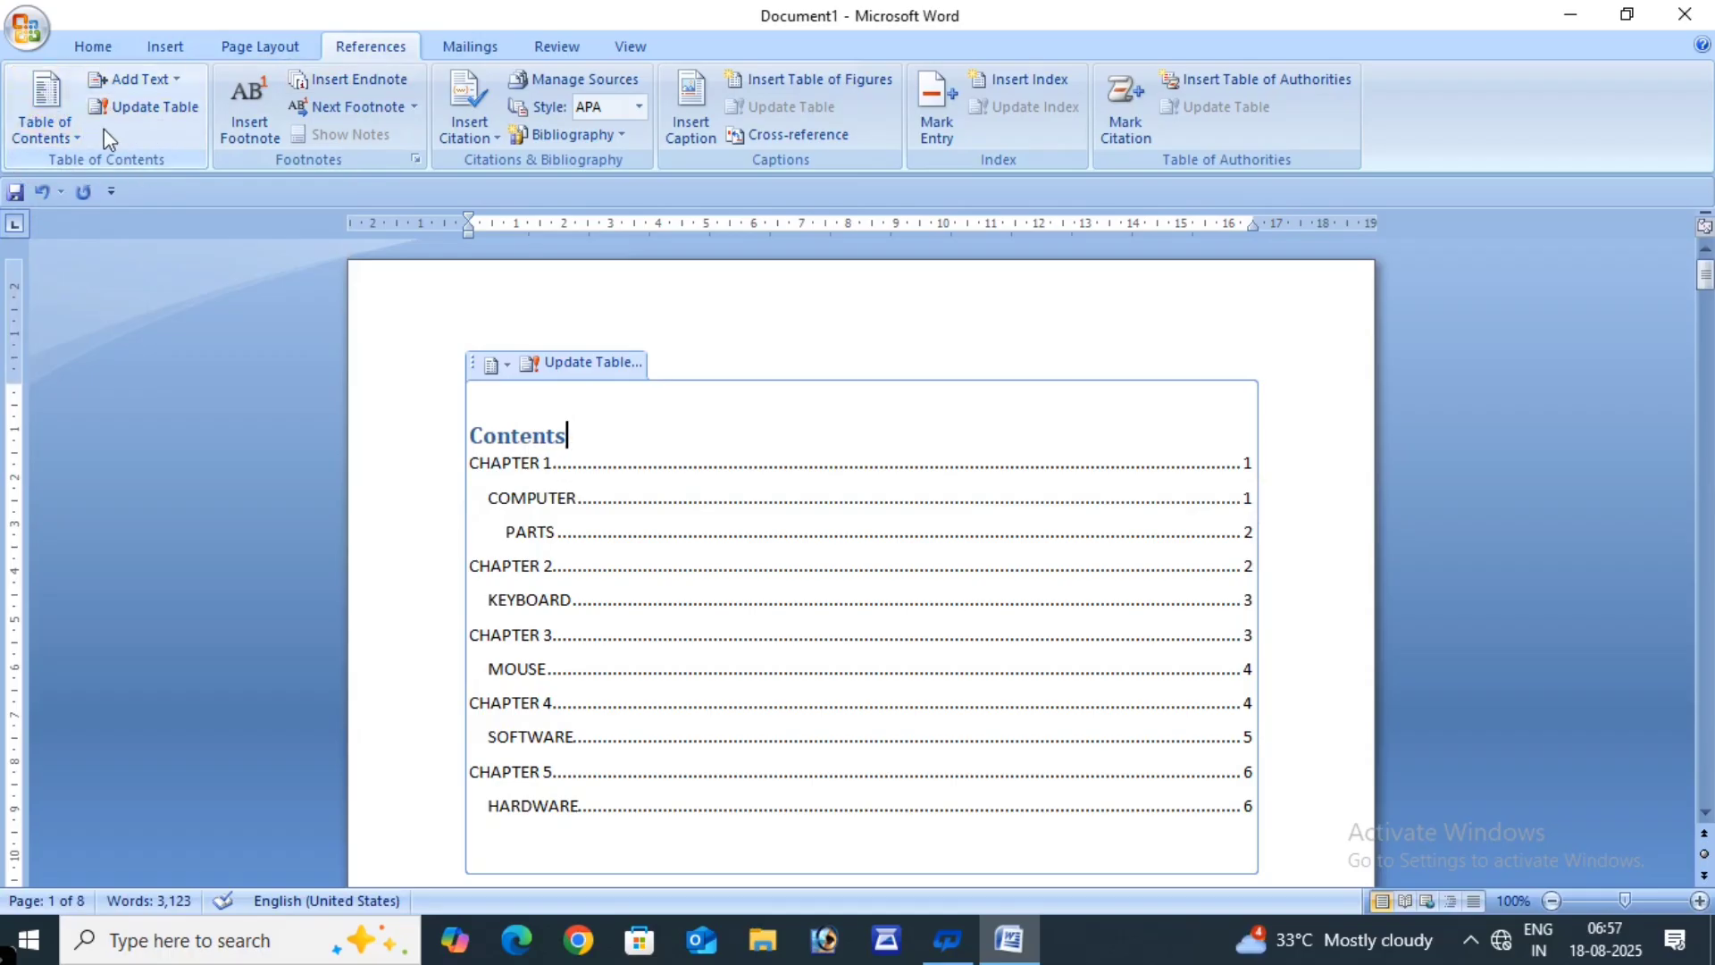
- Delete the Contents table using Remove Table of Contents from the Table of Contents menu
click(45, 129)
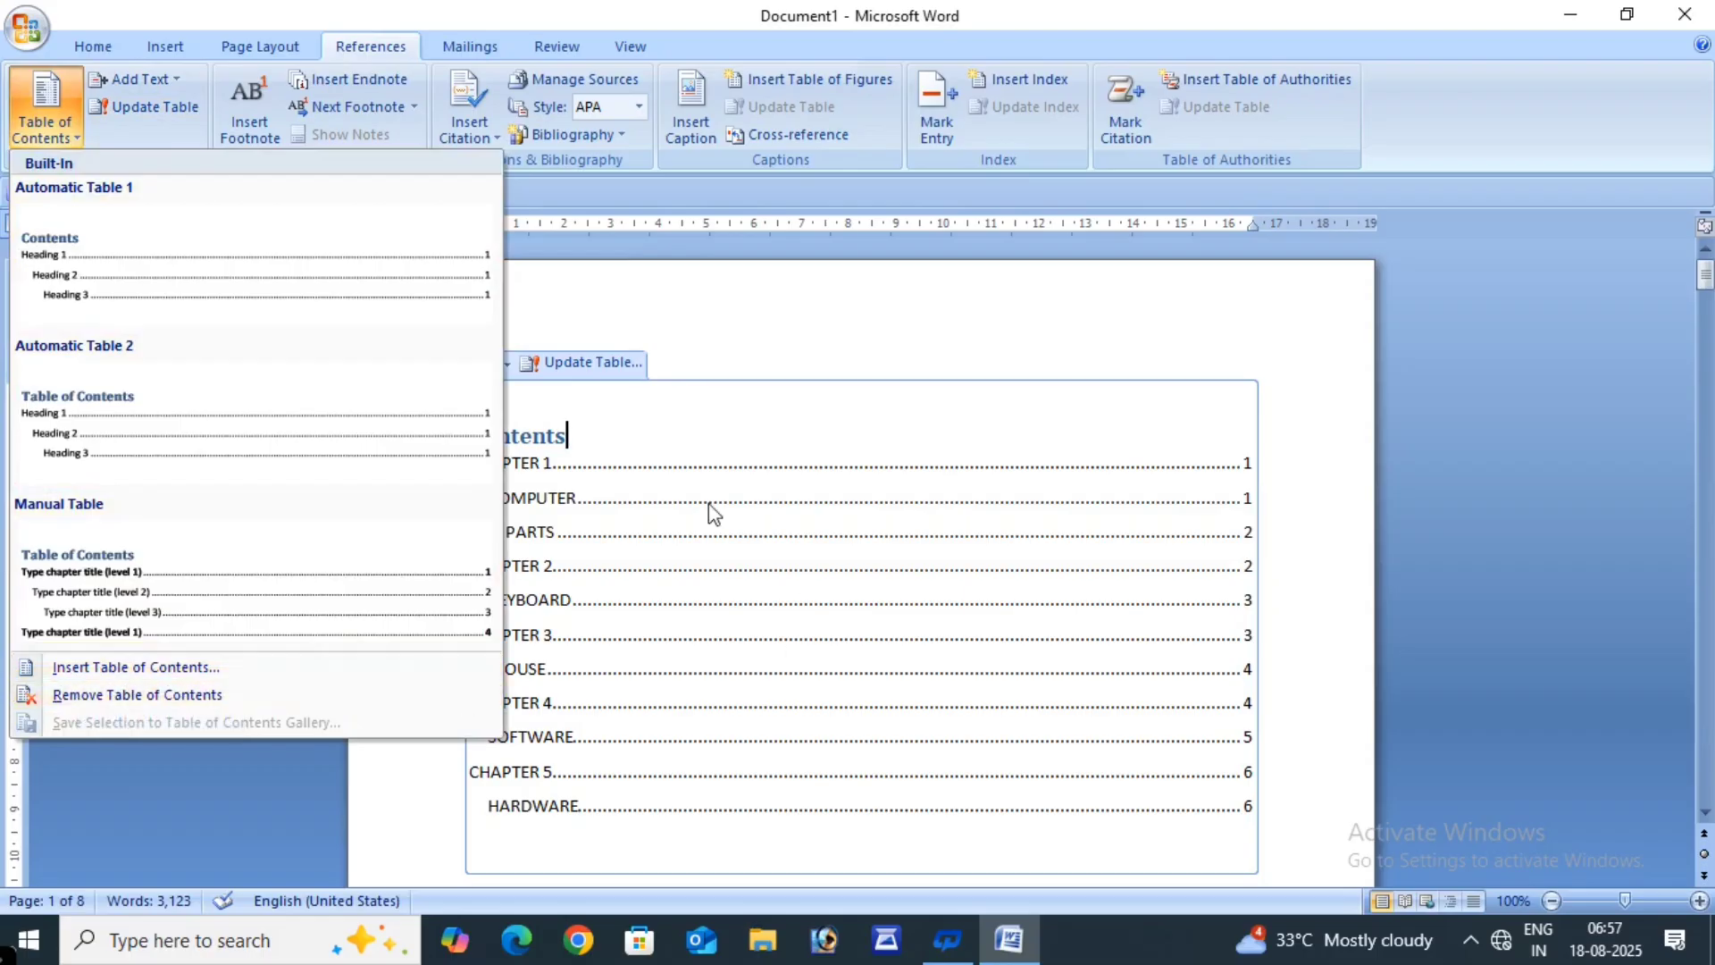
click(159, 702)
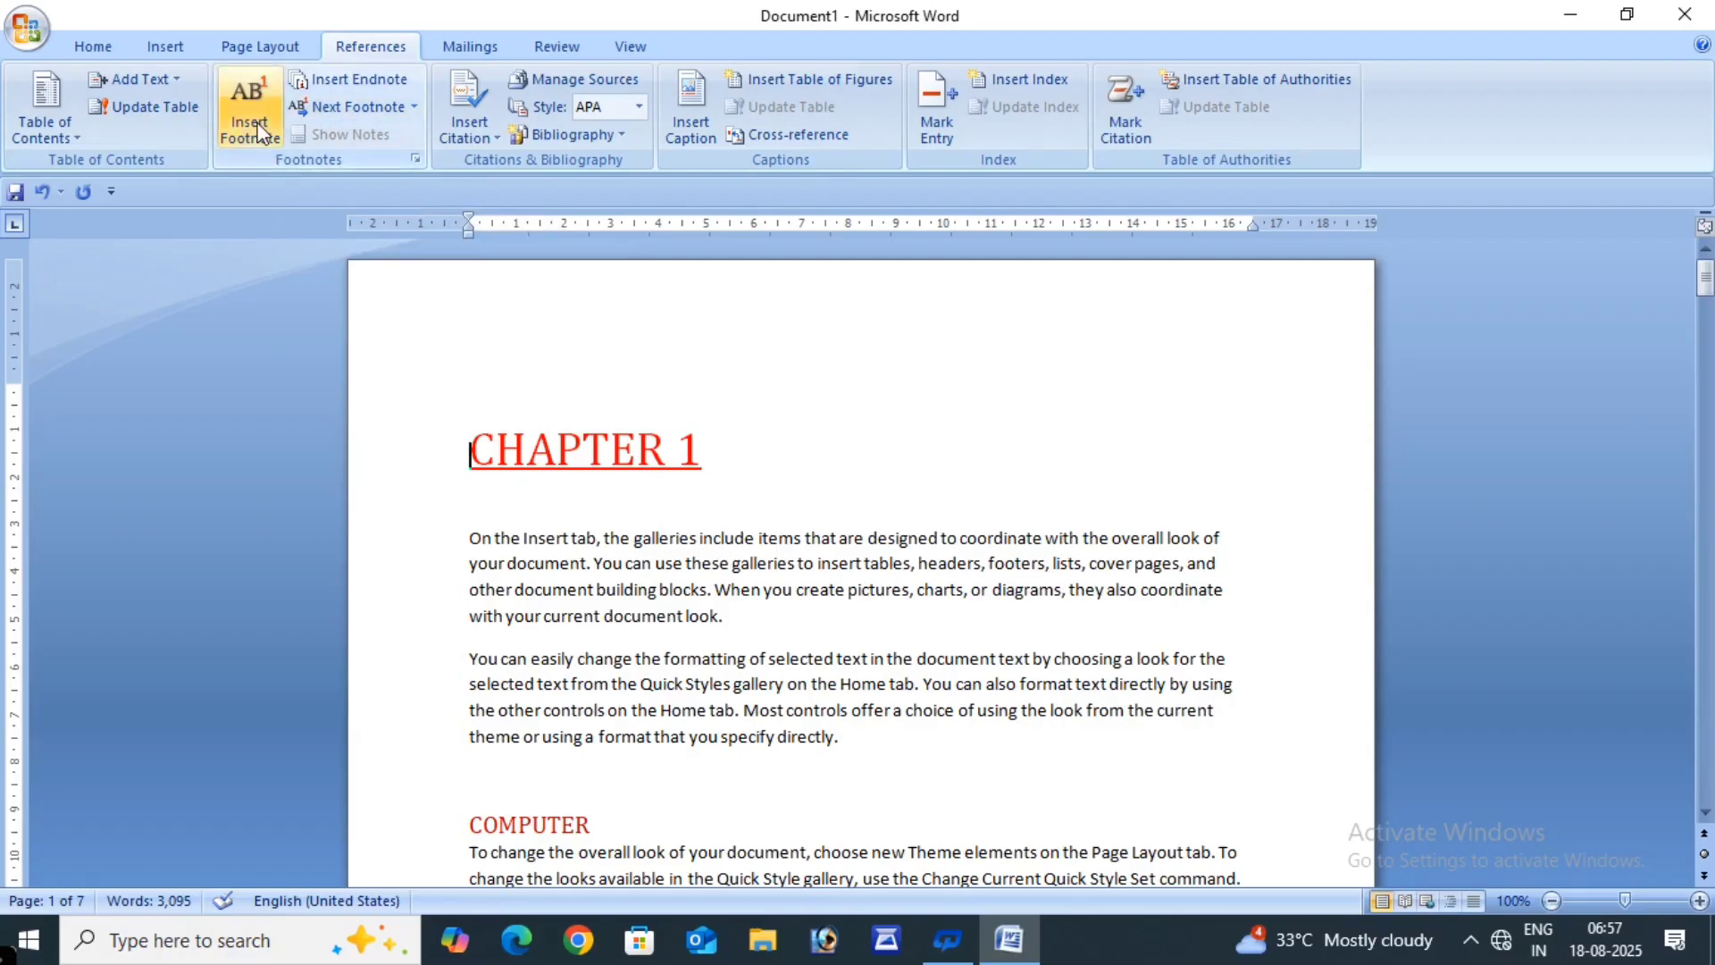
- Drag the top margin to 1.25 cm on the vertical ruler, closing Page Setup unchanged
scroll(663, 556, down, 10)
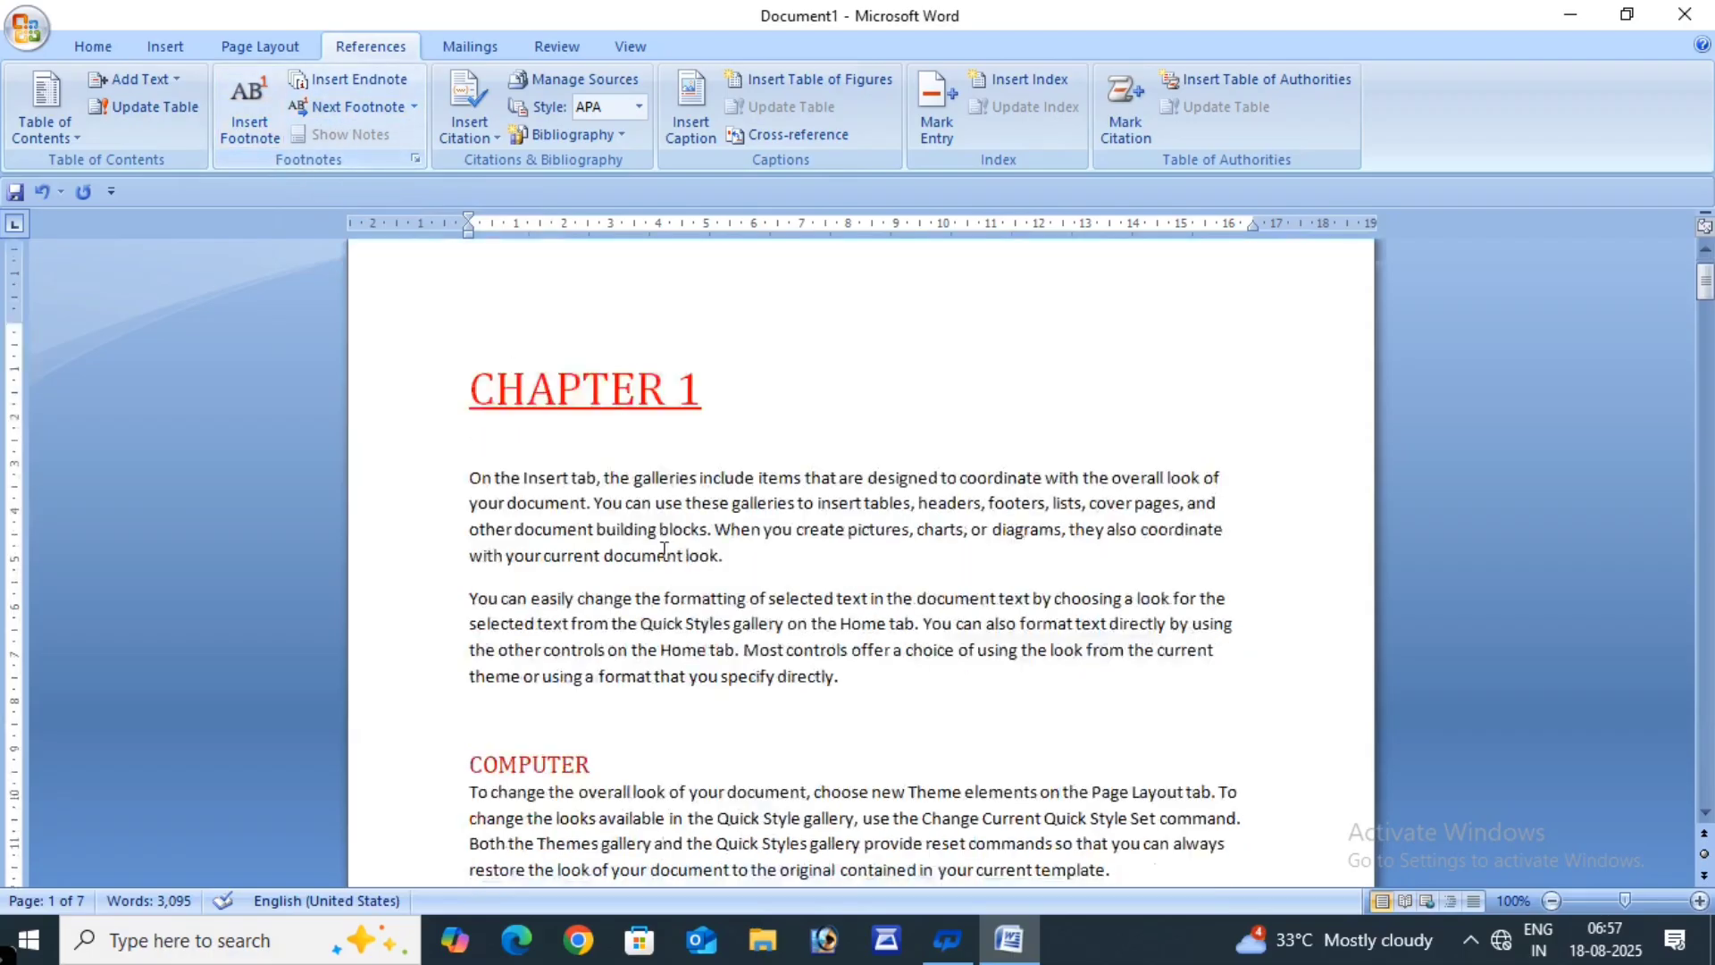
scroll(664, 555, down, 3)
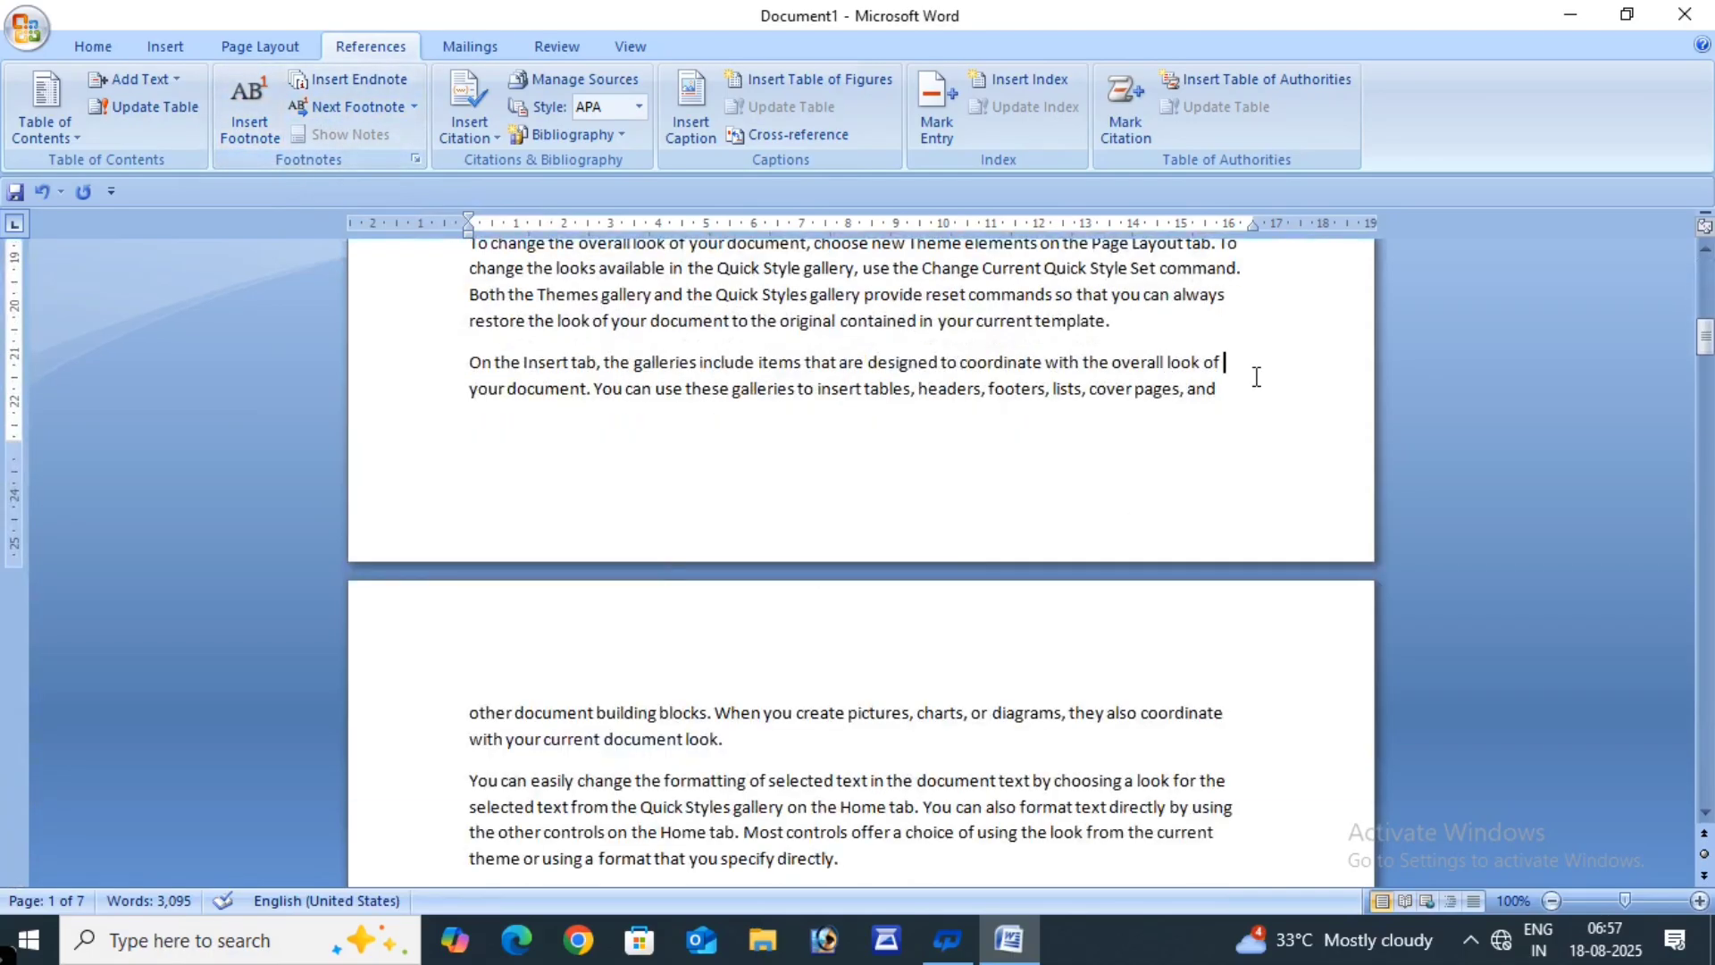
click(1232, 389)
key(Return)
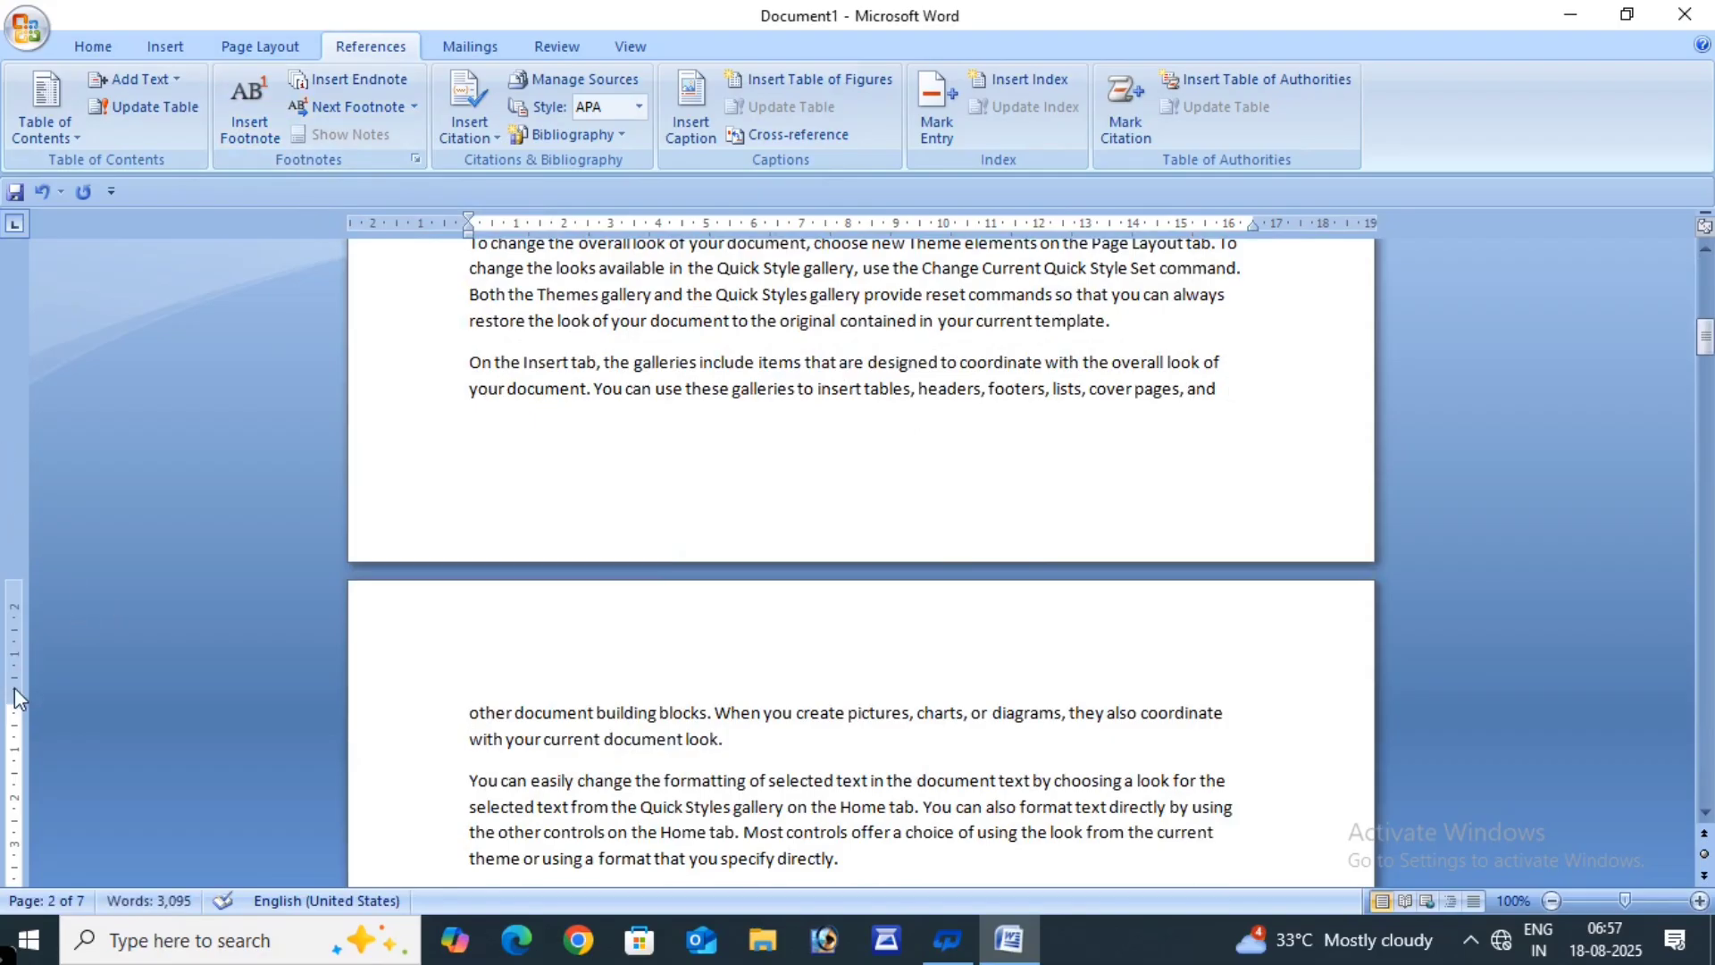
drag(14, 704, 16, 642)
double_click(34, 608)
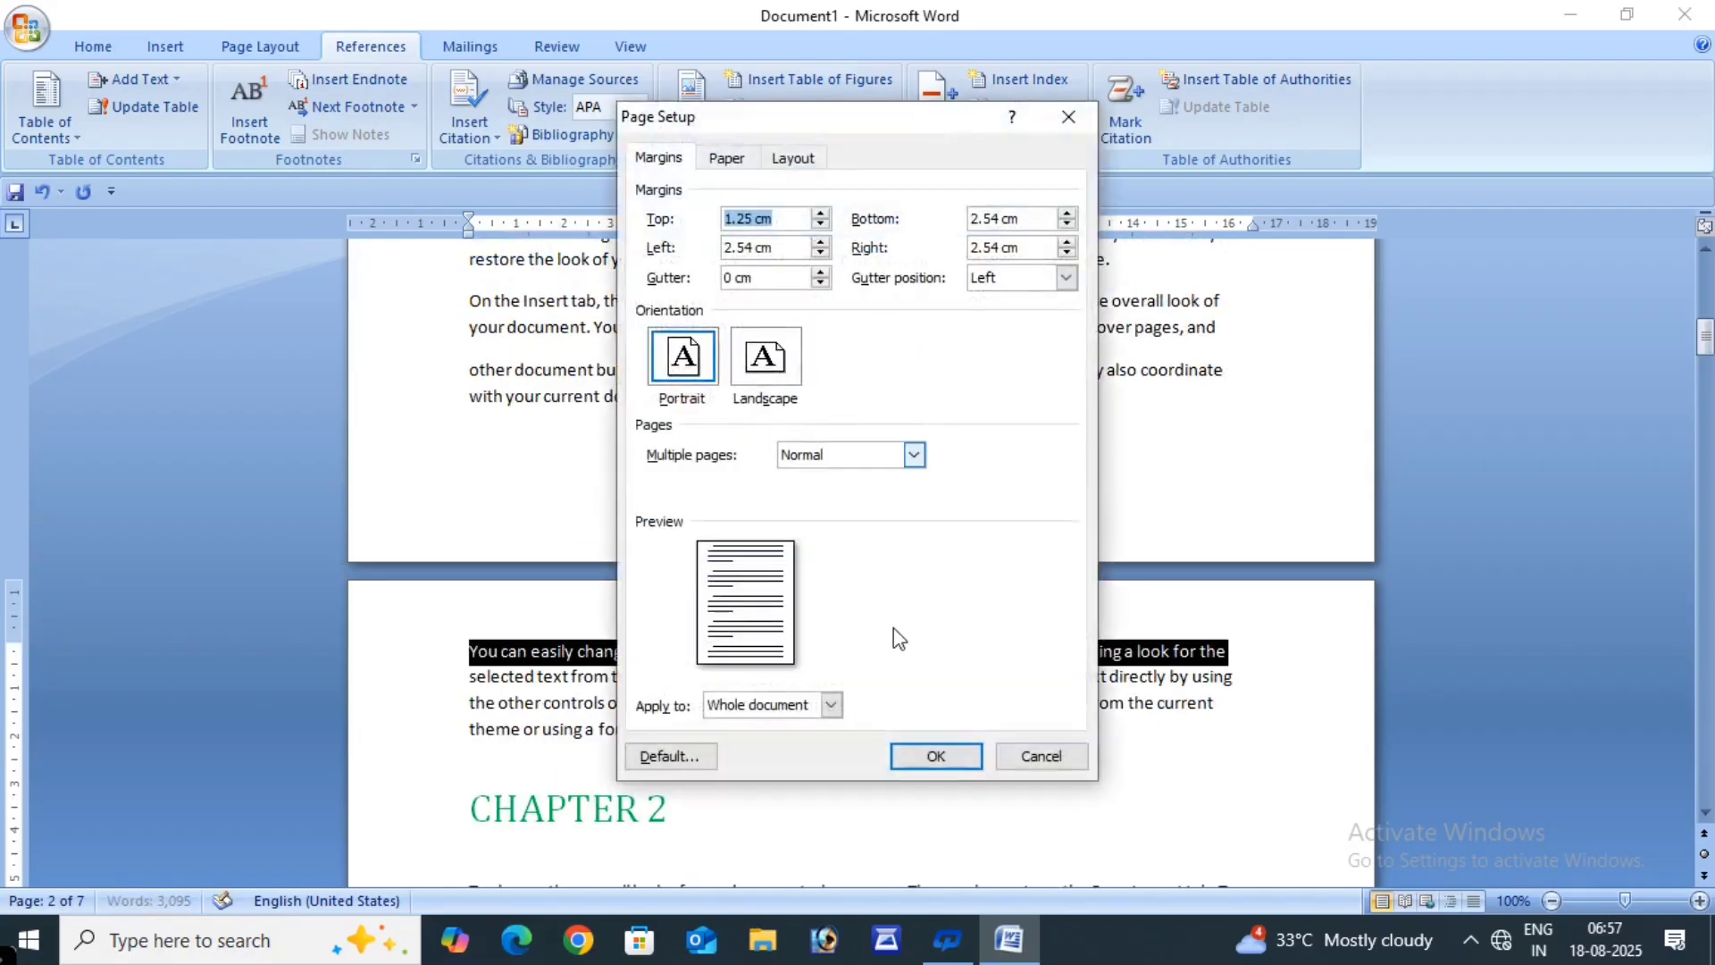
click(1042, 756)
- Position the caret after the paragraph ending 'your current document look.'
click(779, 407)
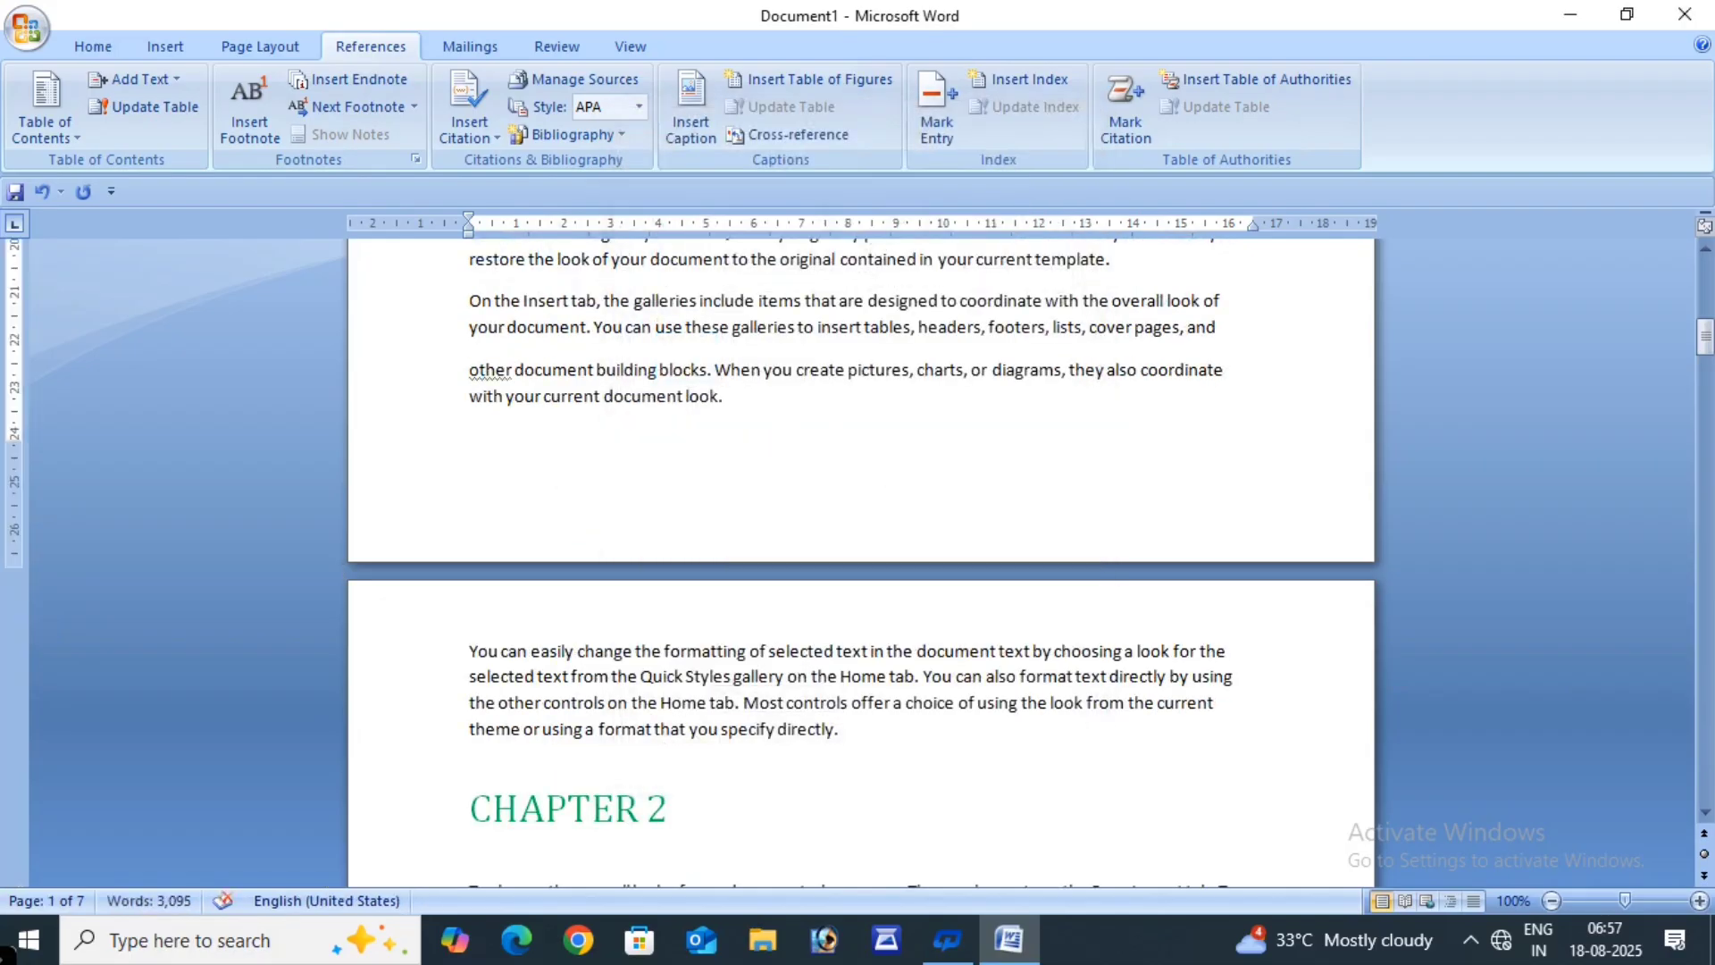
key(Return)
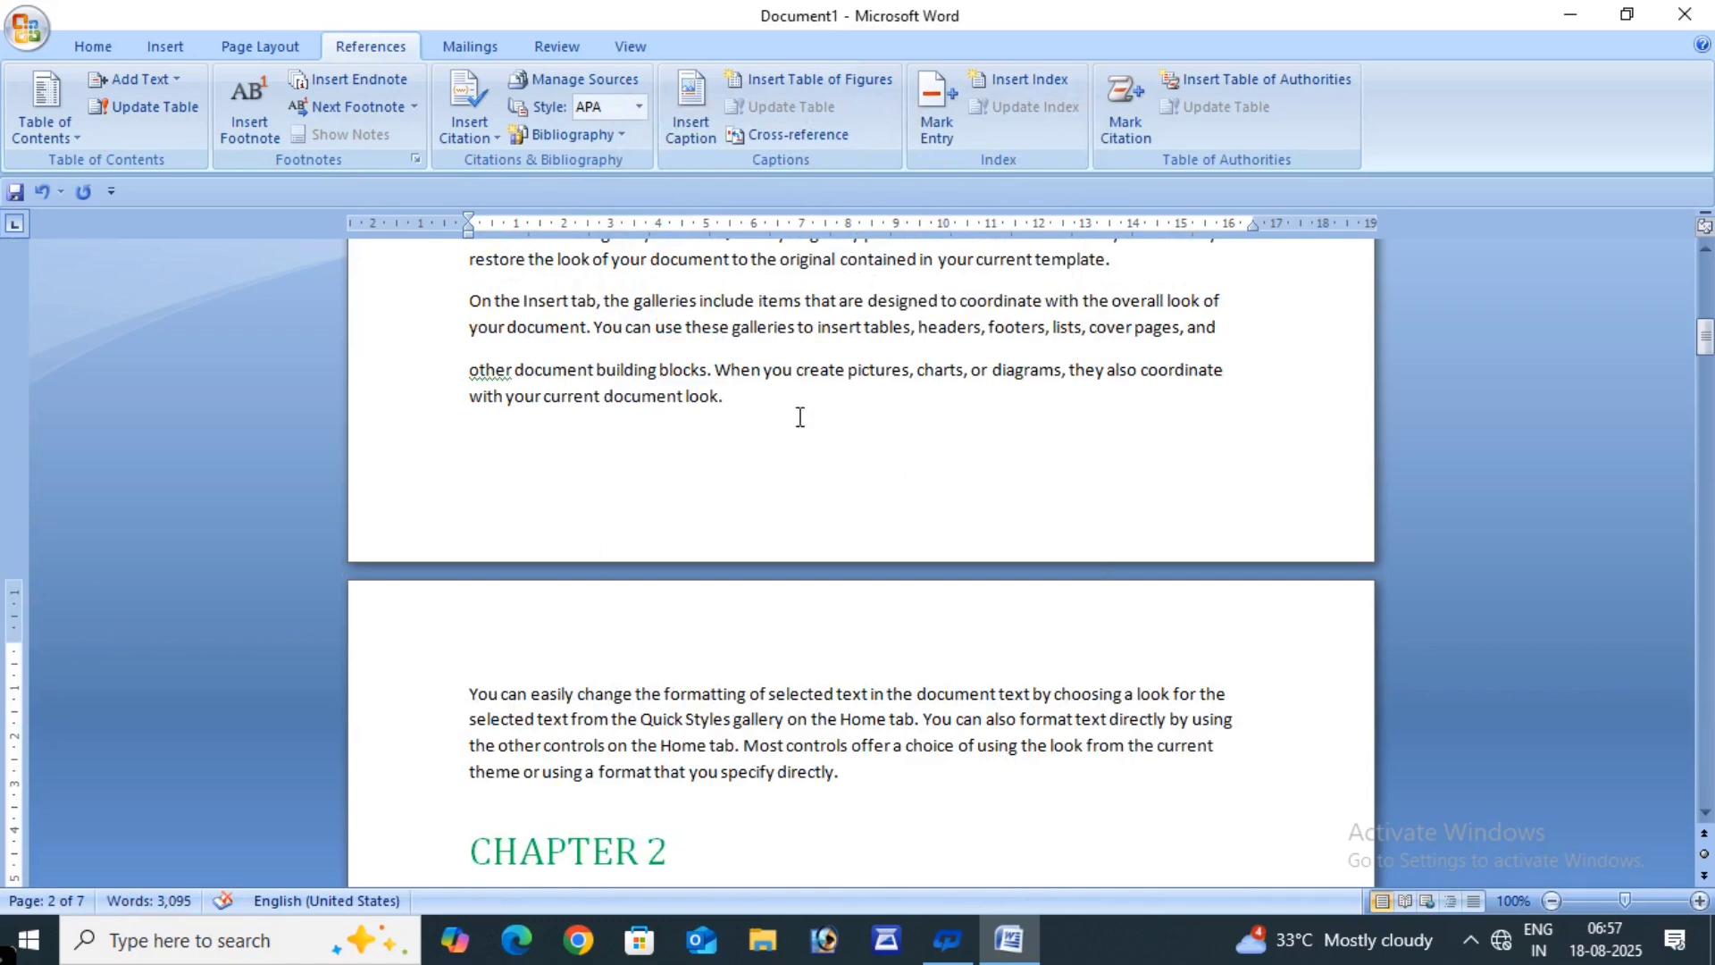
click(550, 478)
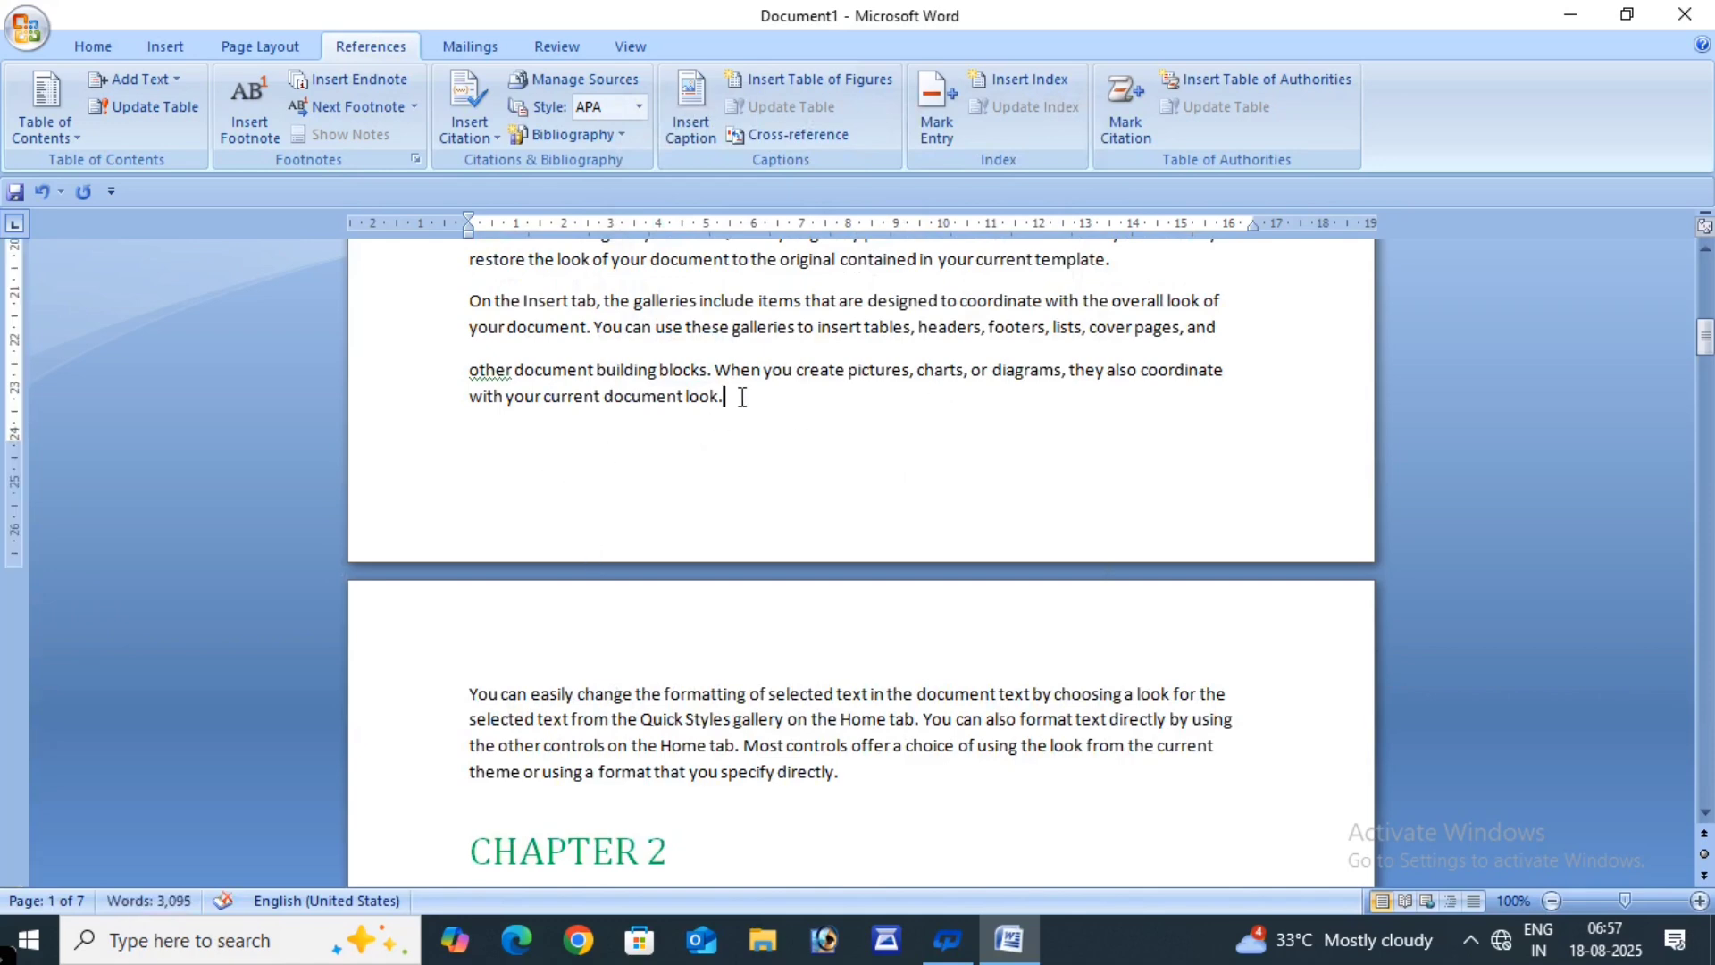
- Insert a footnote reading P.T.O below the KEYBOARD section and right-align it
click(250, 122)
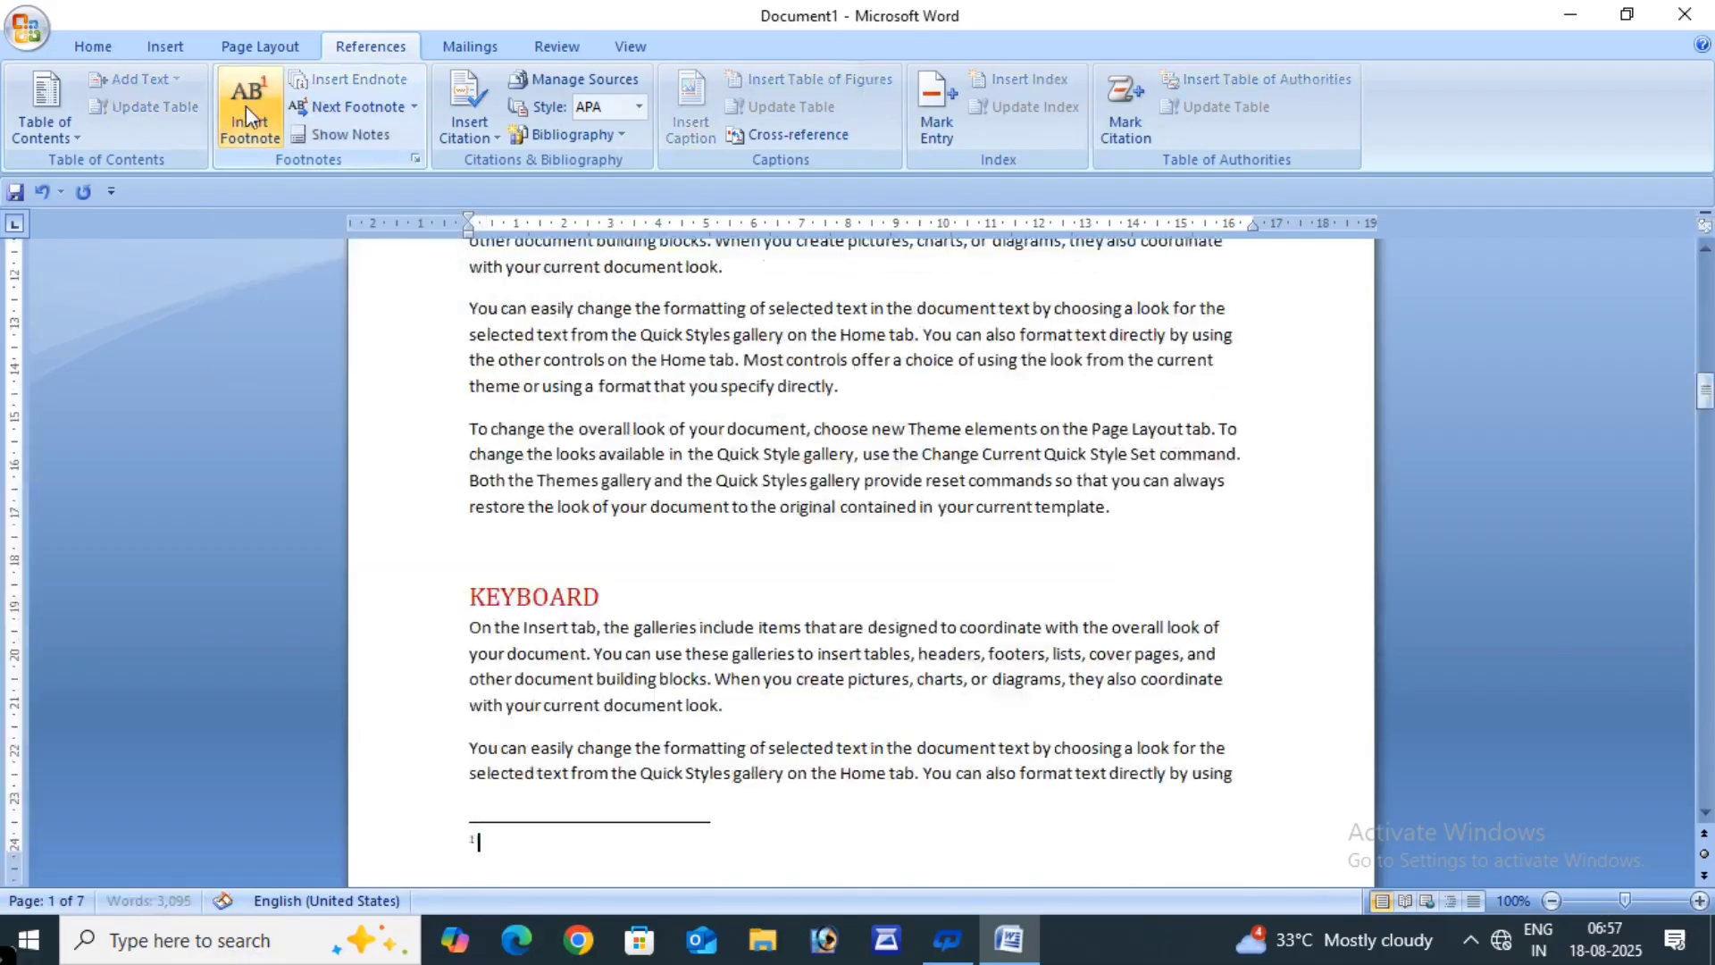
scroll(548, 759, down, 3)
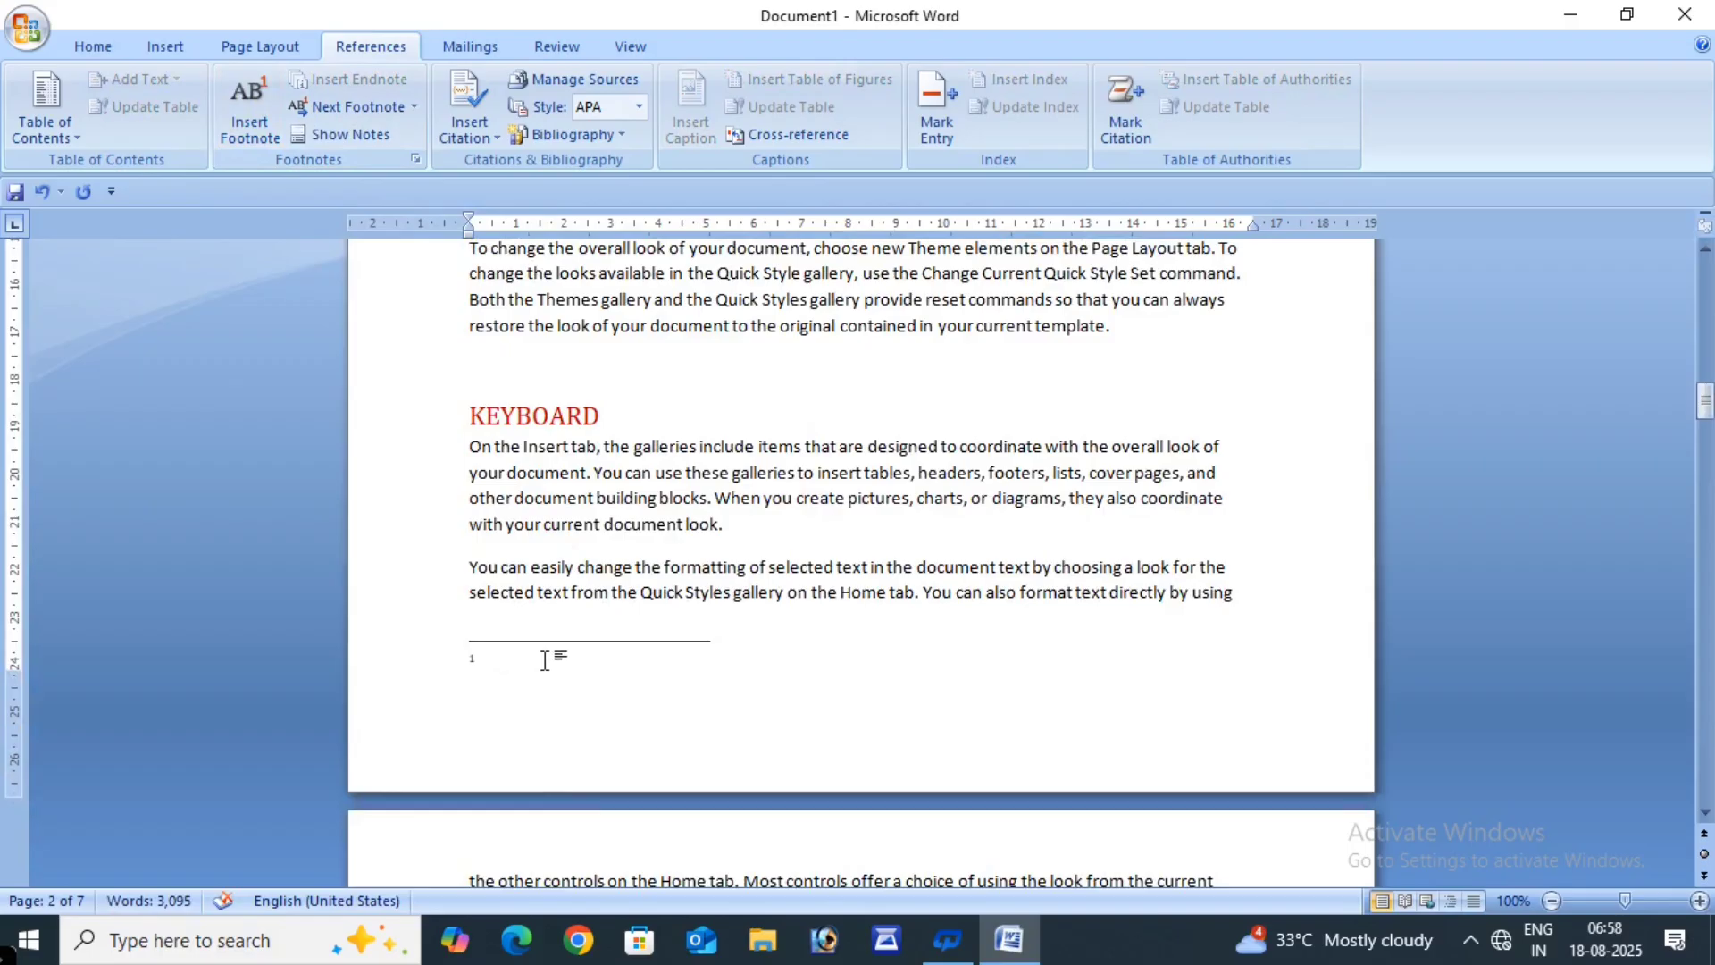
text(p.T.O)
drag(465, 670, 576, 678)
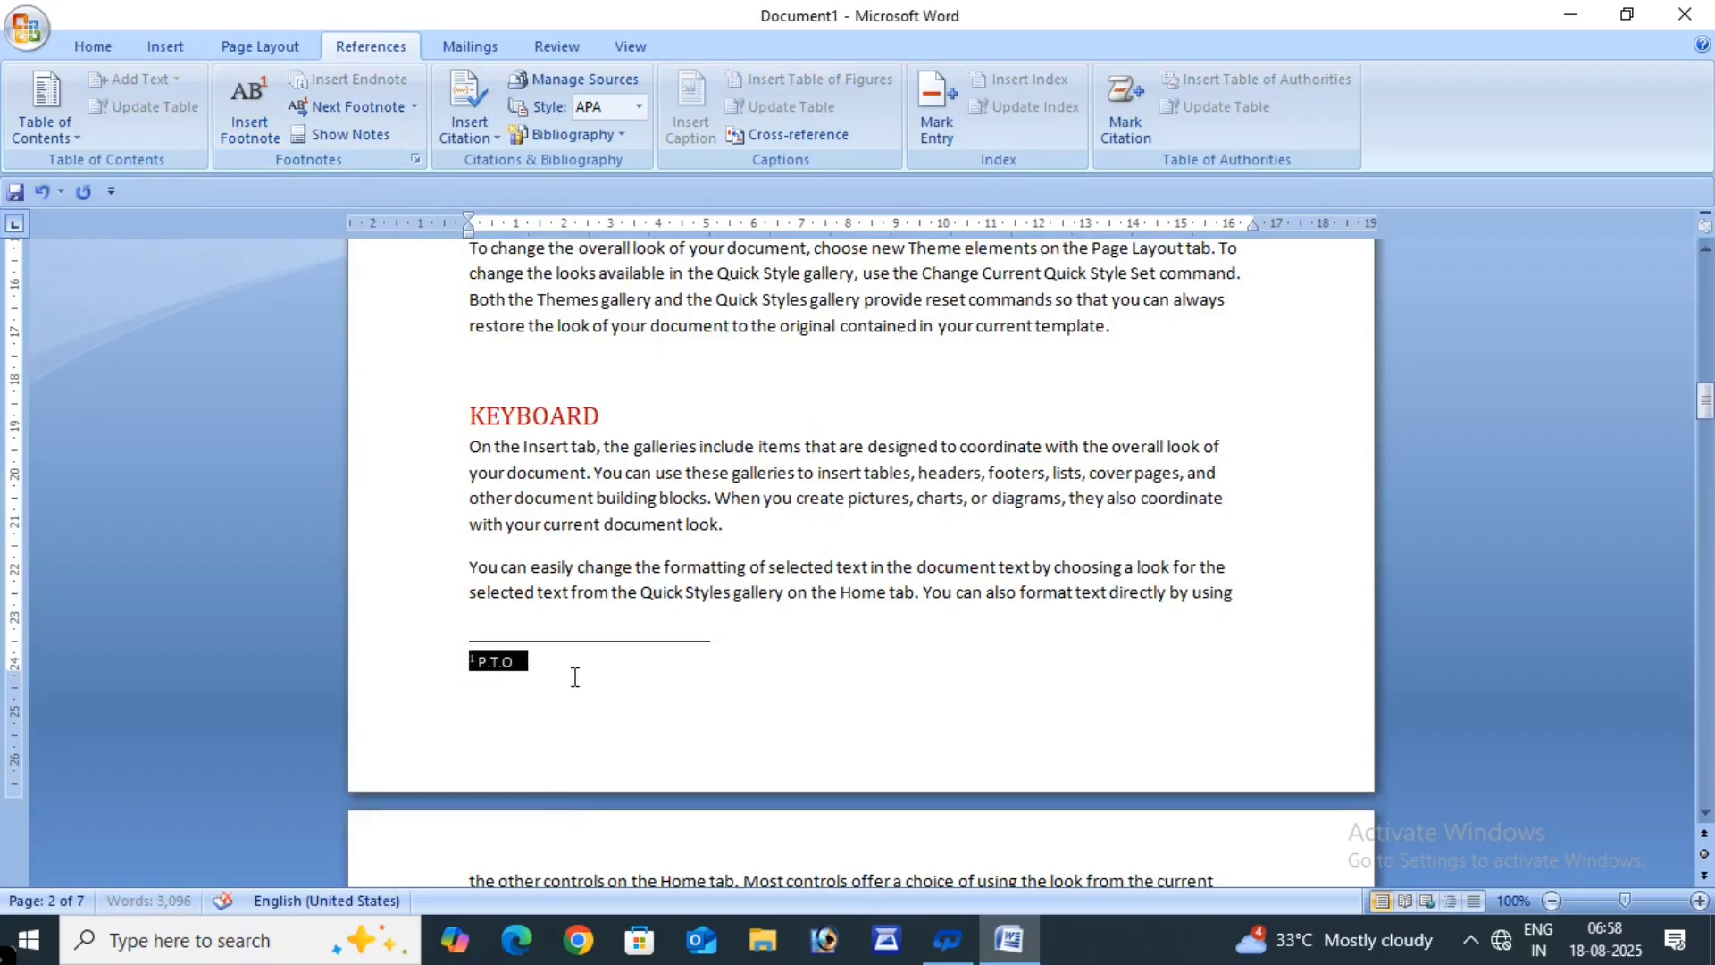
click(89, 45)
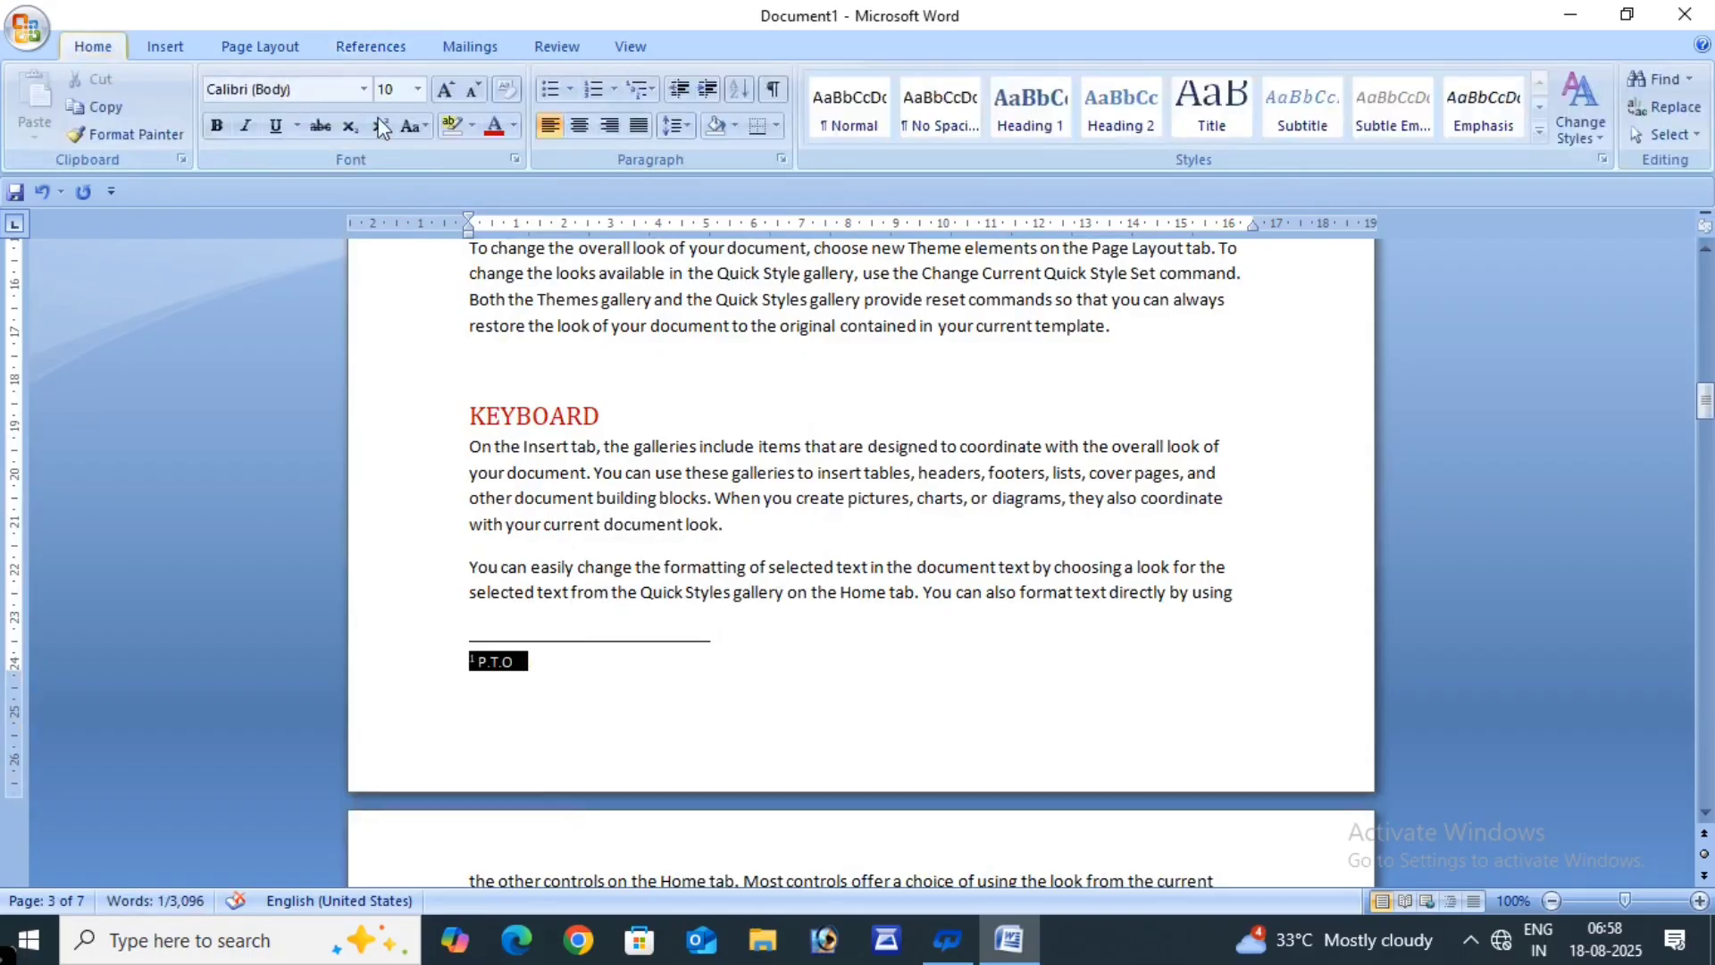
click(579, 125)
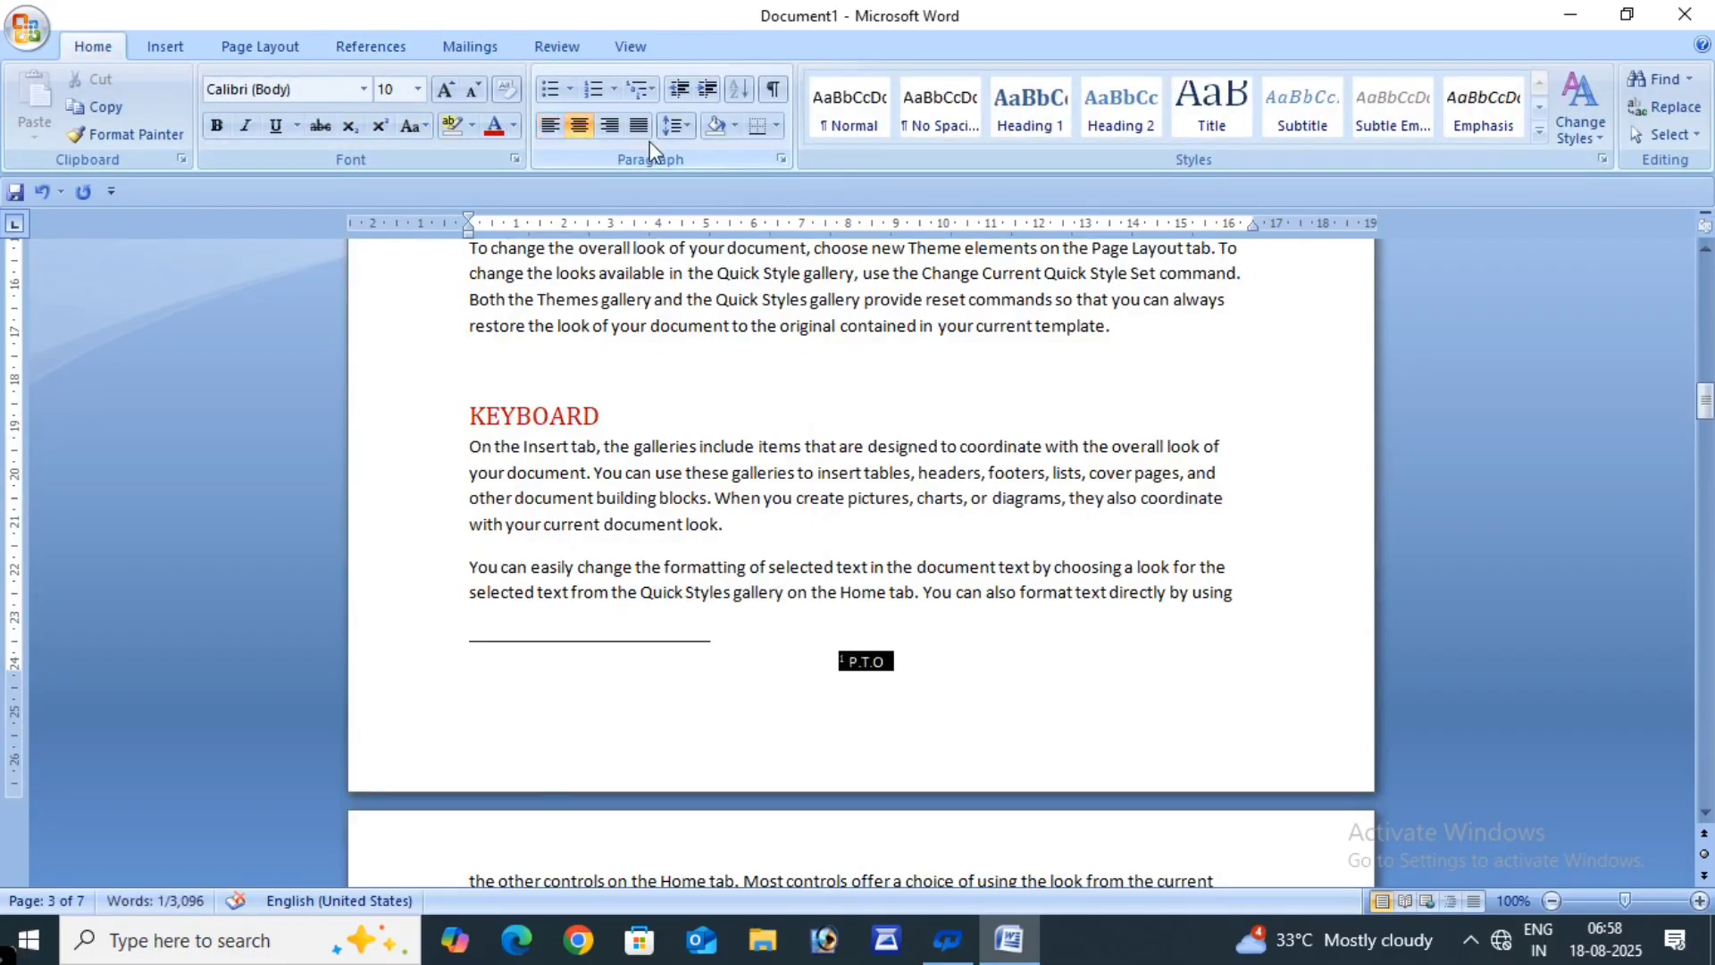
click(611, 129)
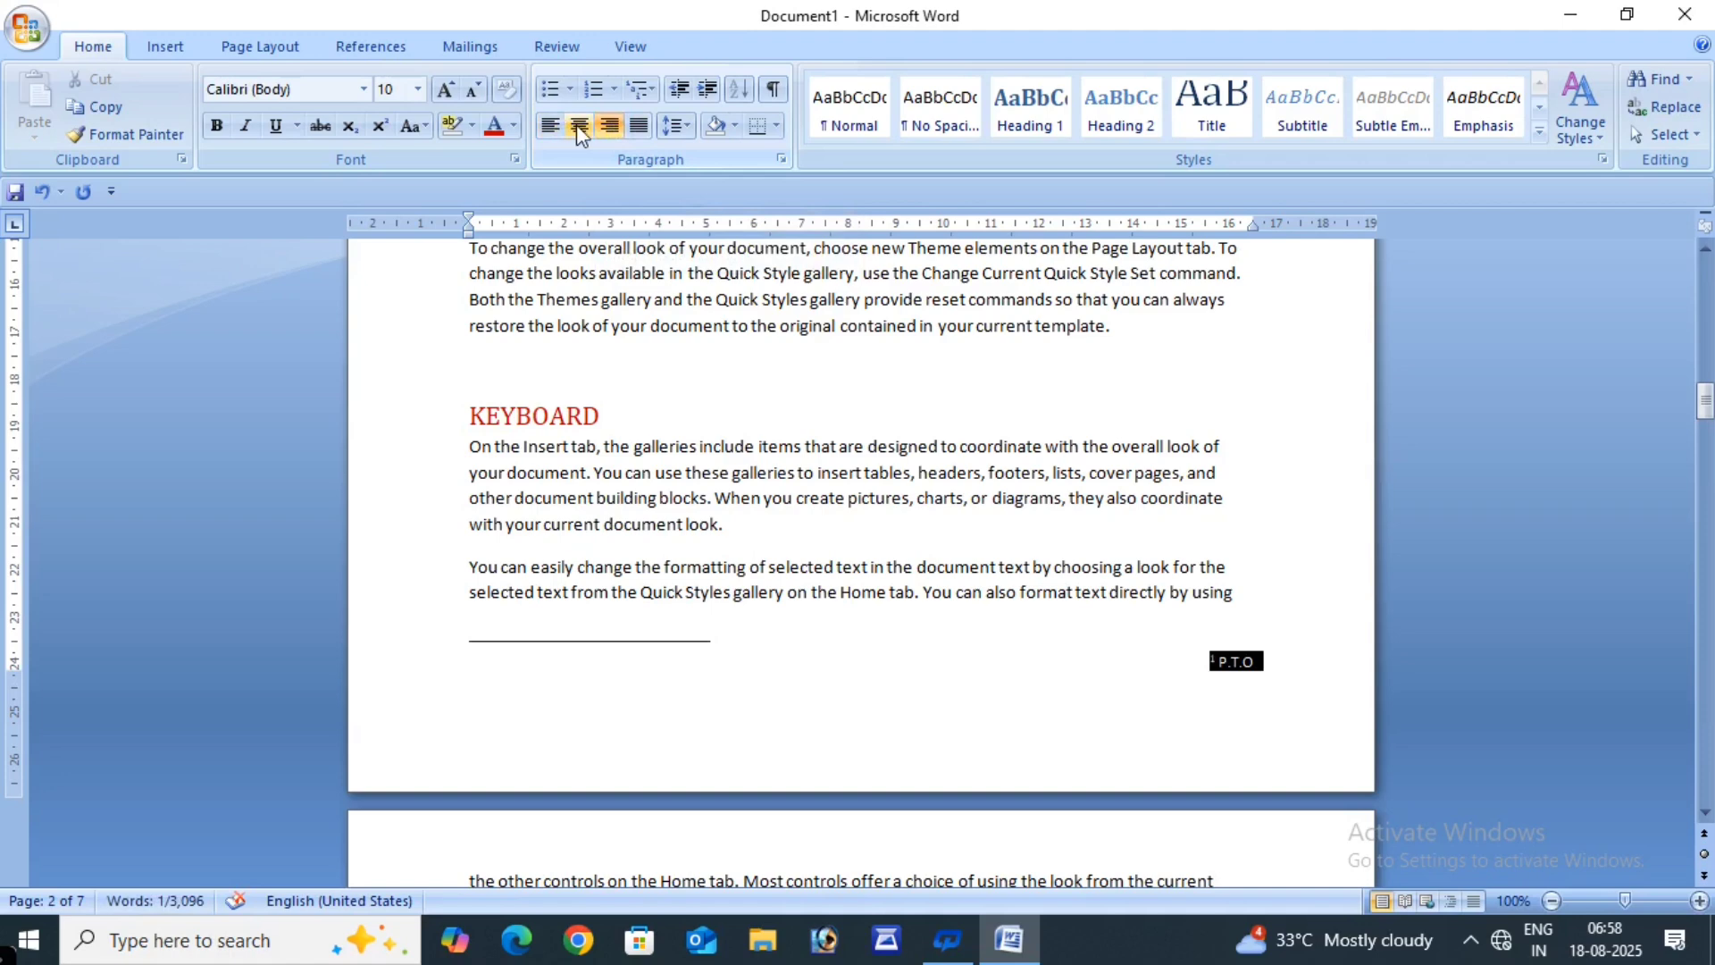
click(578, 128)
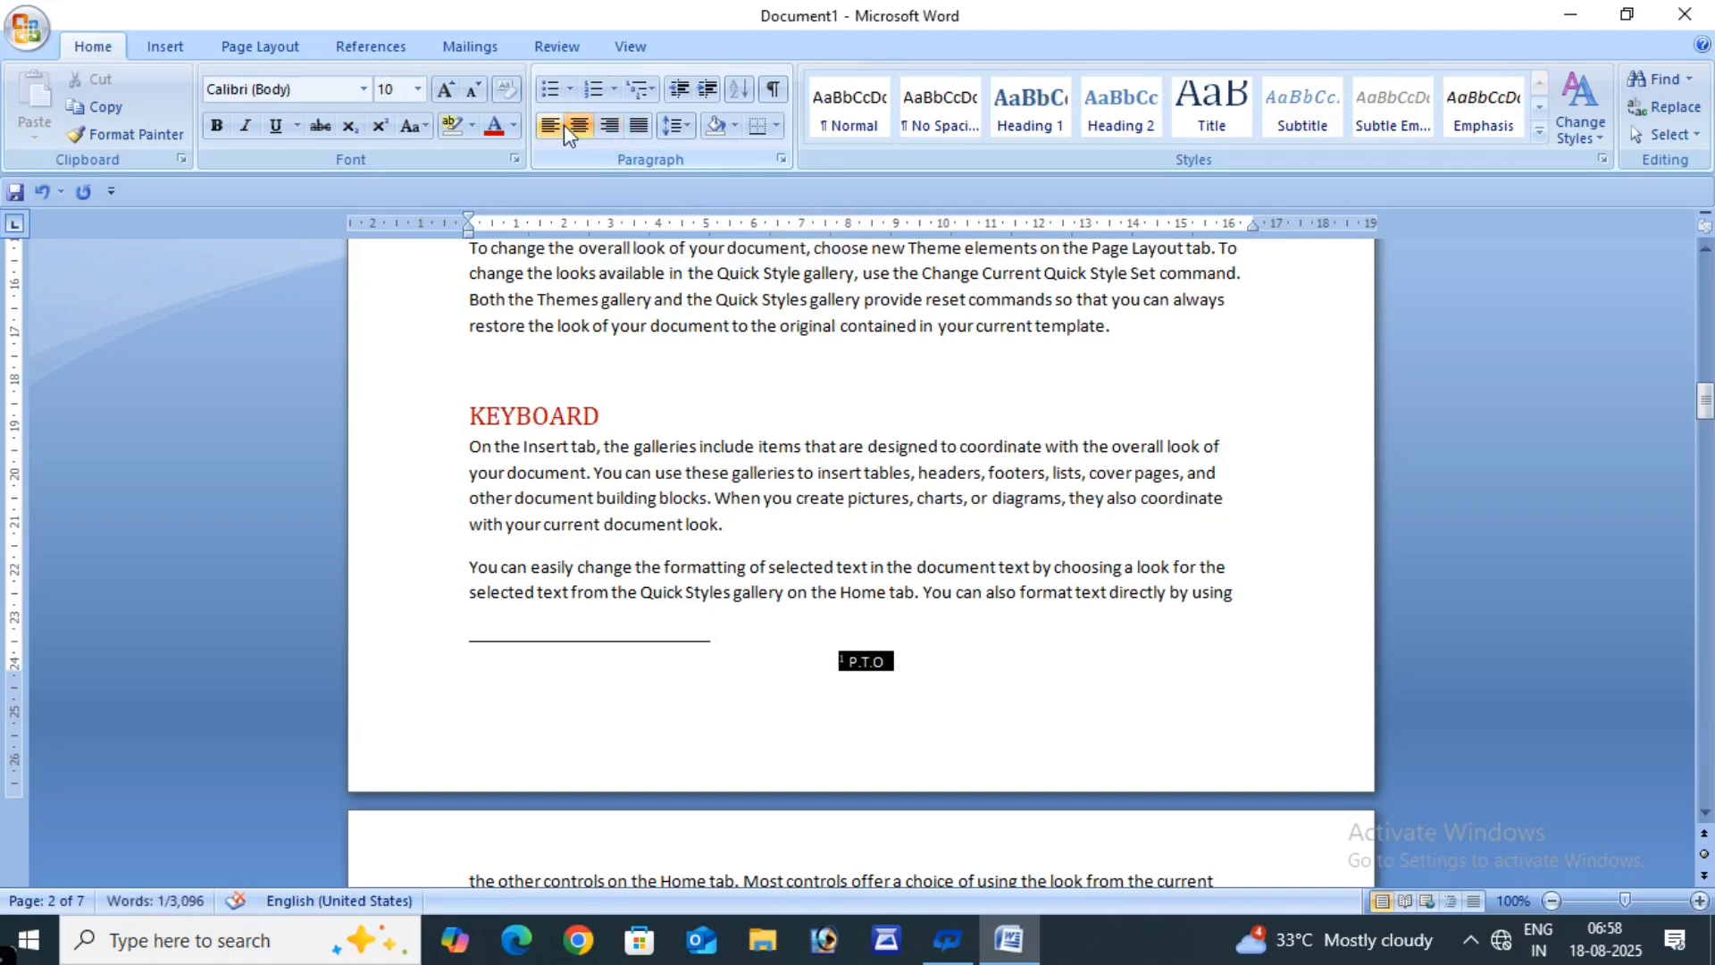
click(549, 126)
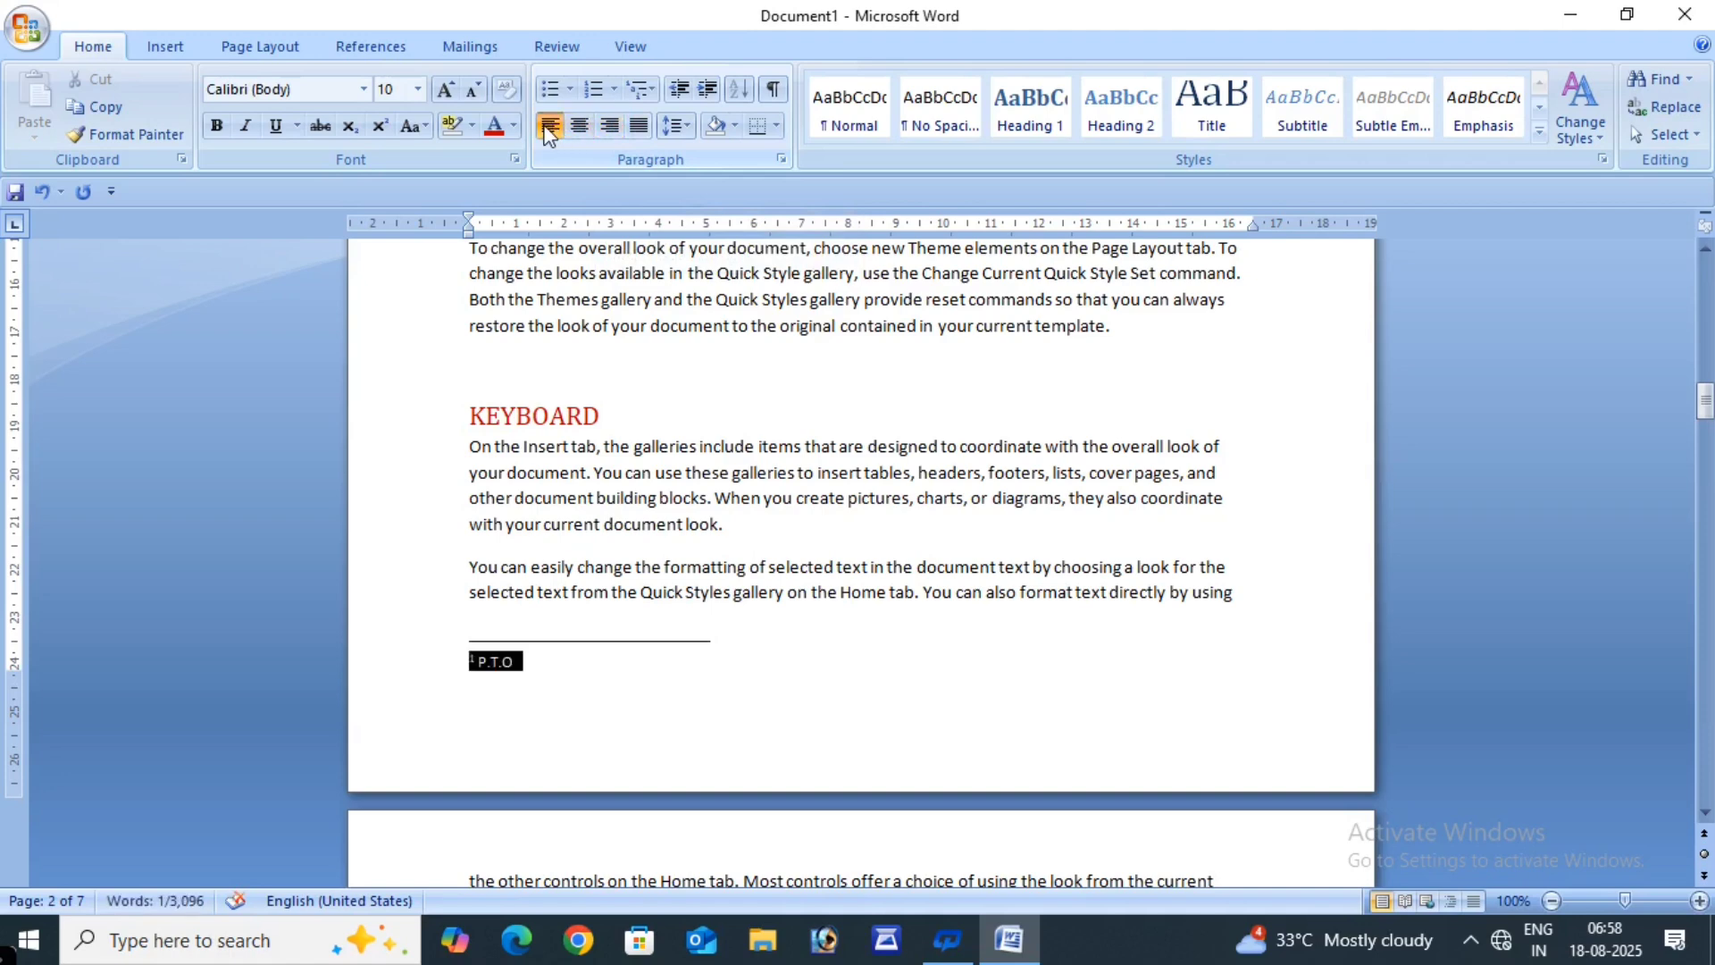
click(610, 126)
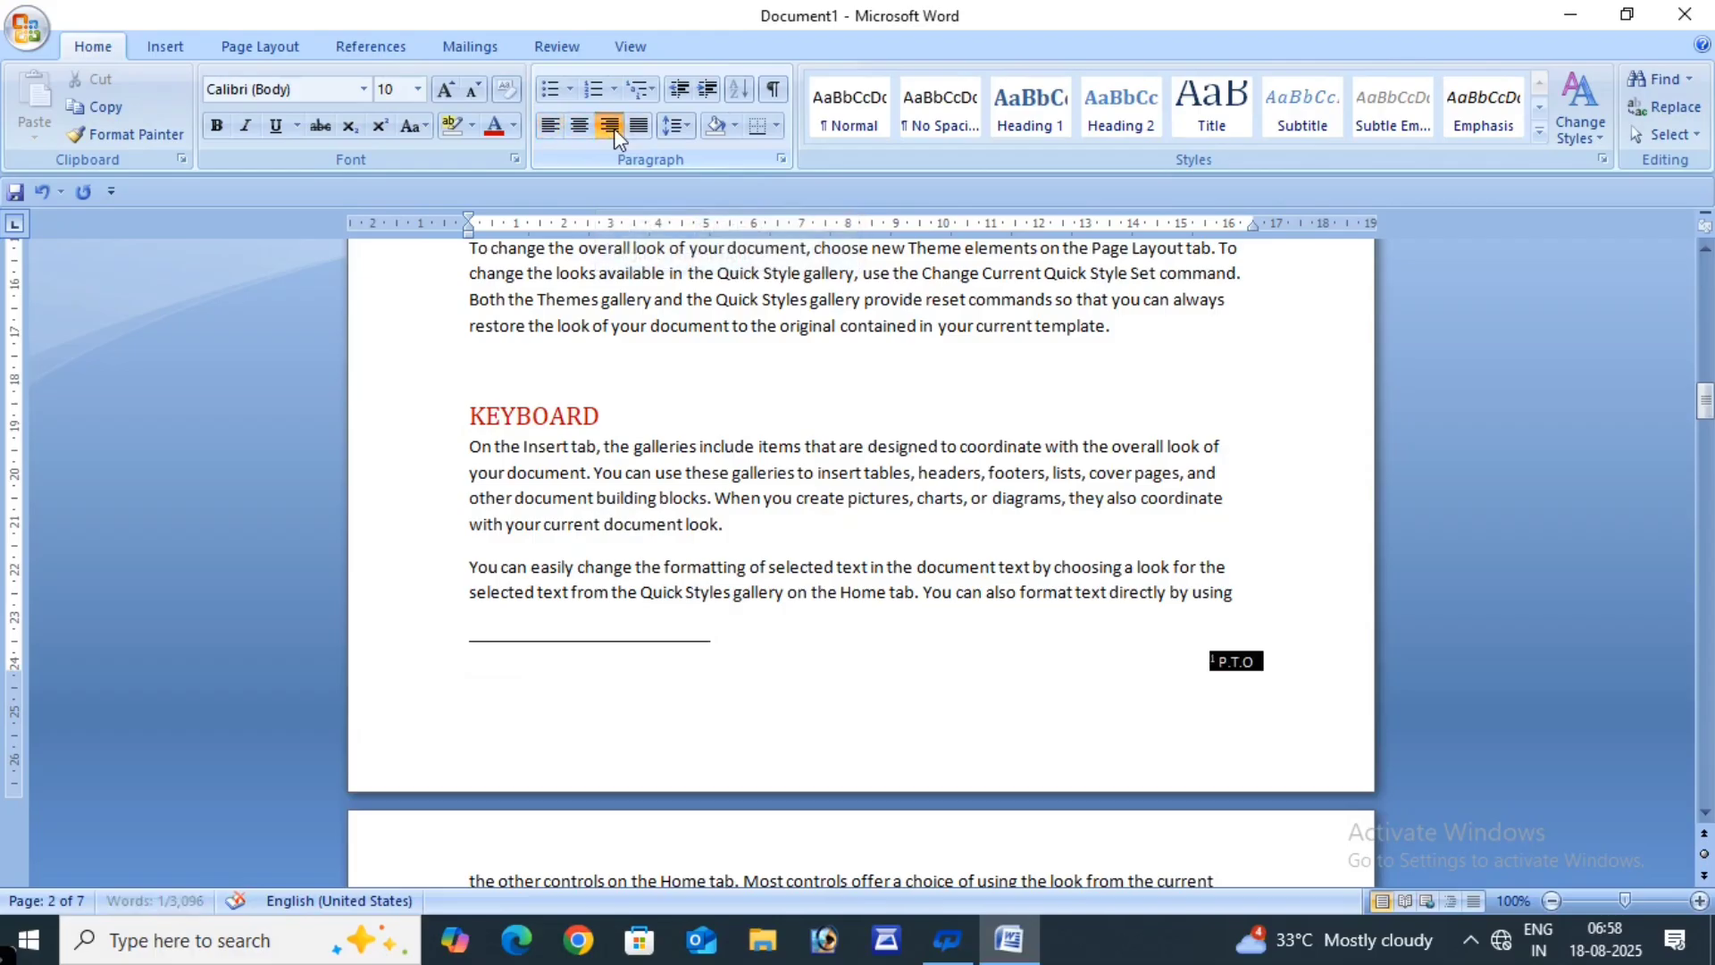
- Place the caret after the paragraph ending 'template.'
click(1060, 696)
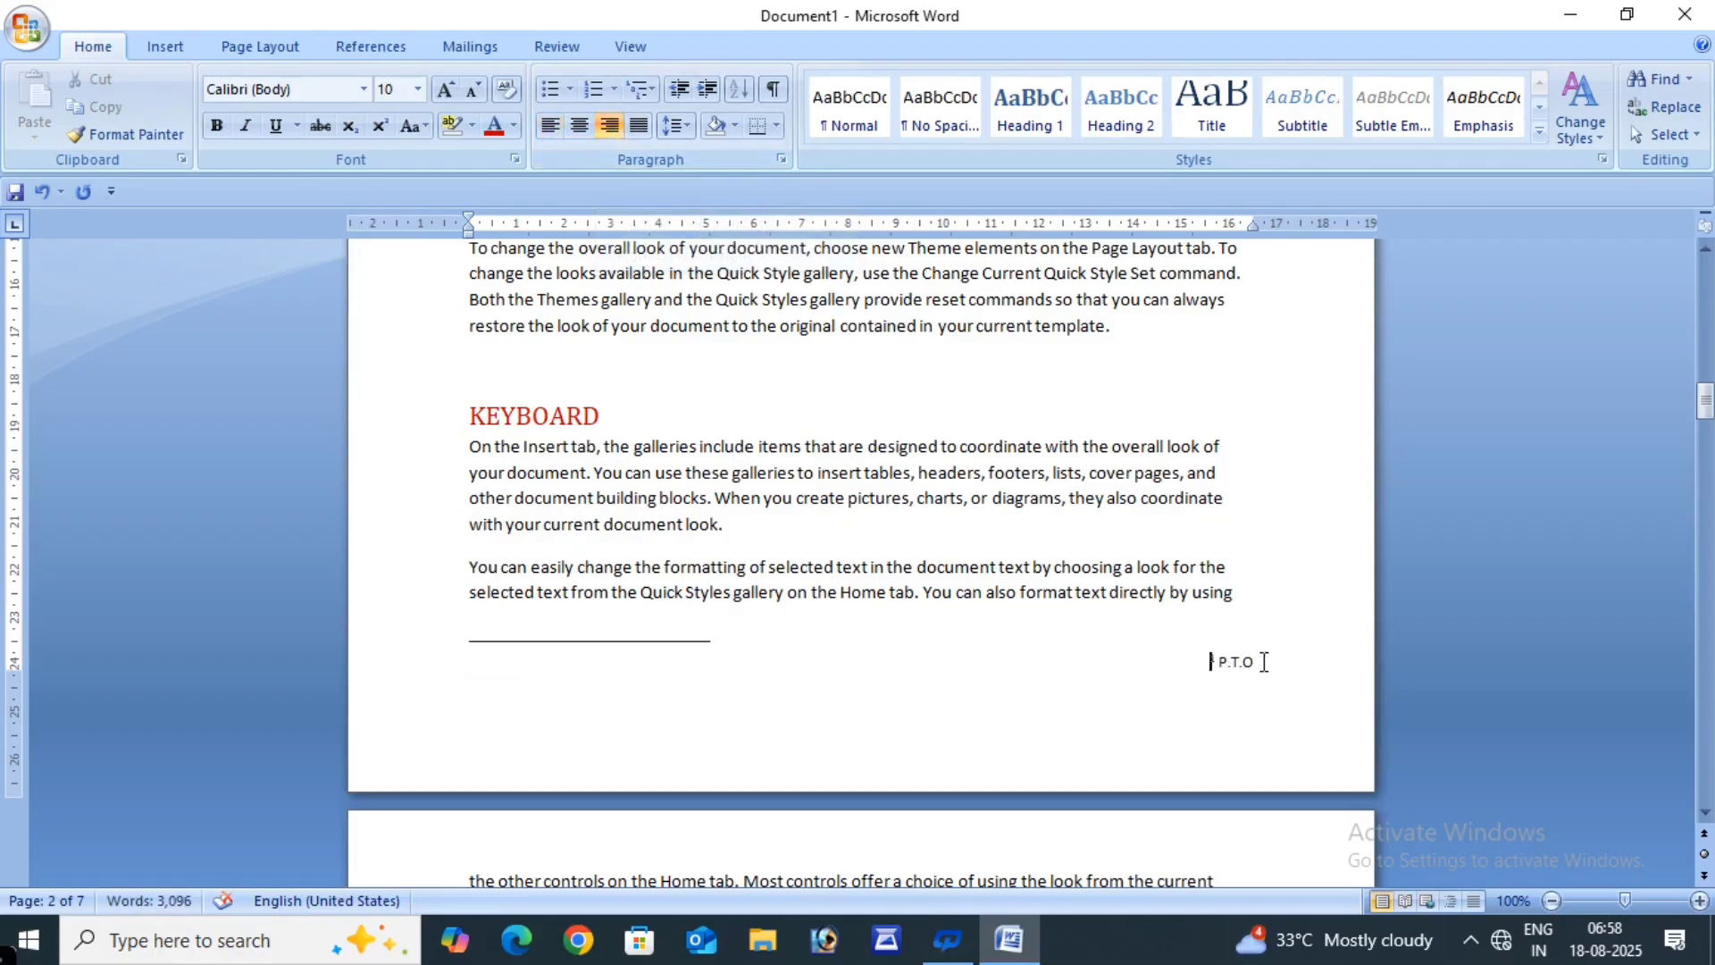
scroll(1107, 700, down, 7)
scroll(1108, 706, down, 9)
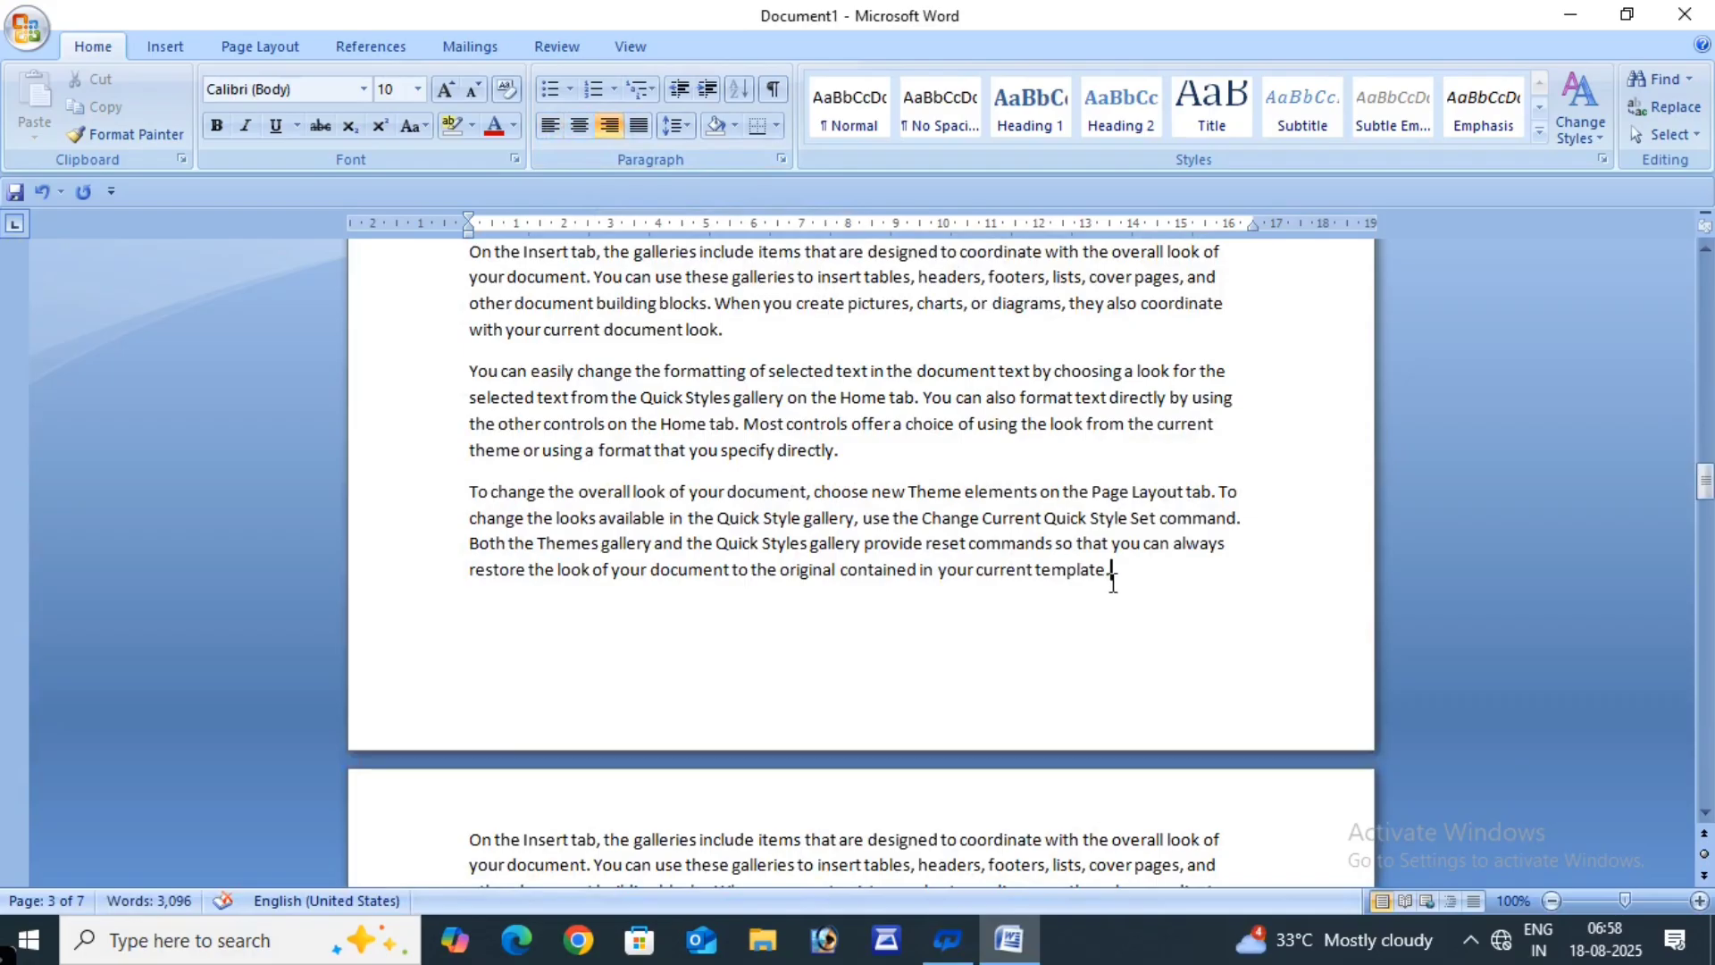
click(1113, 582)
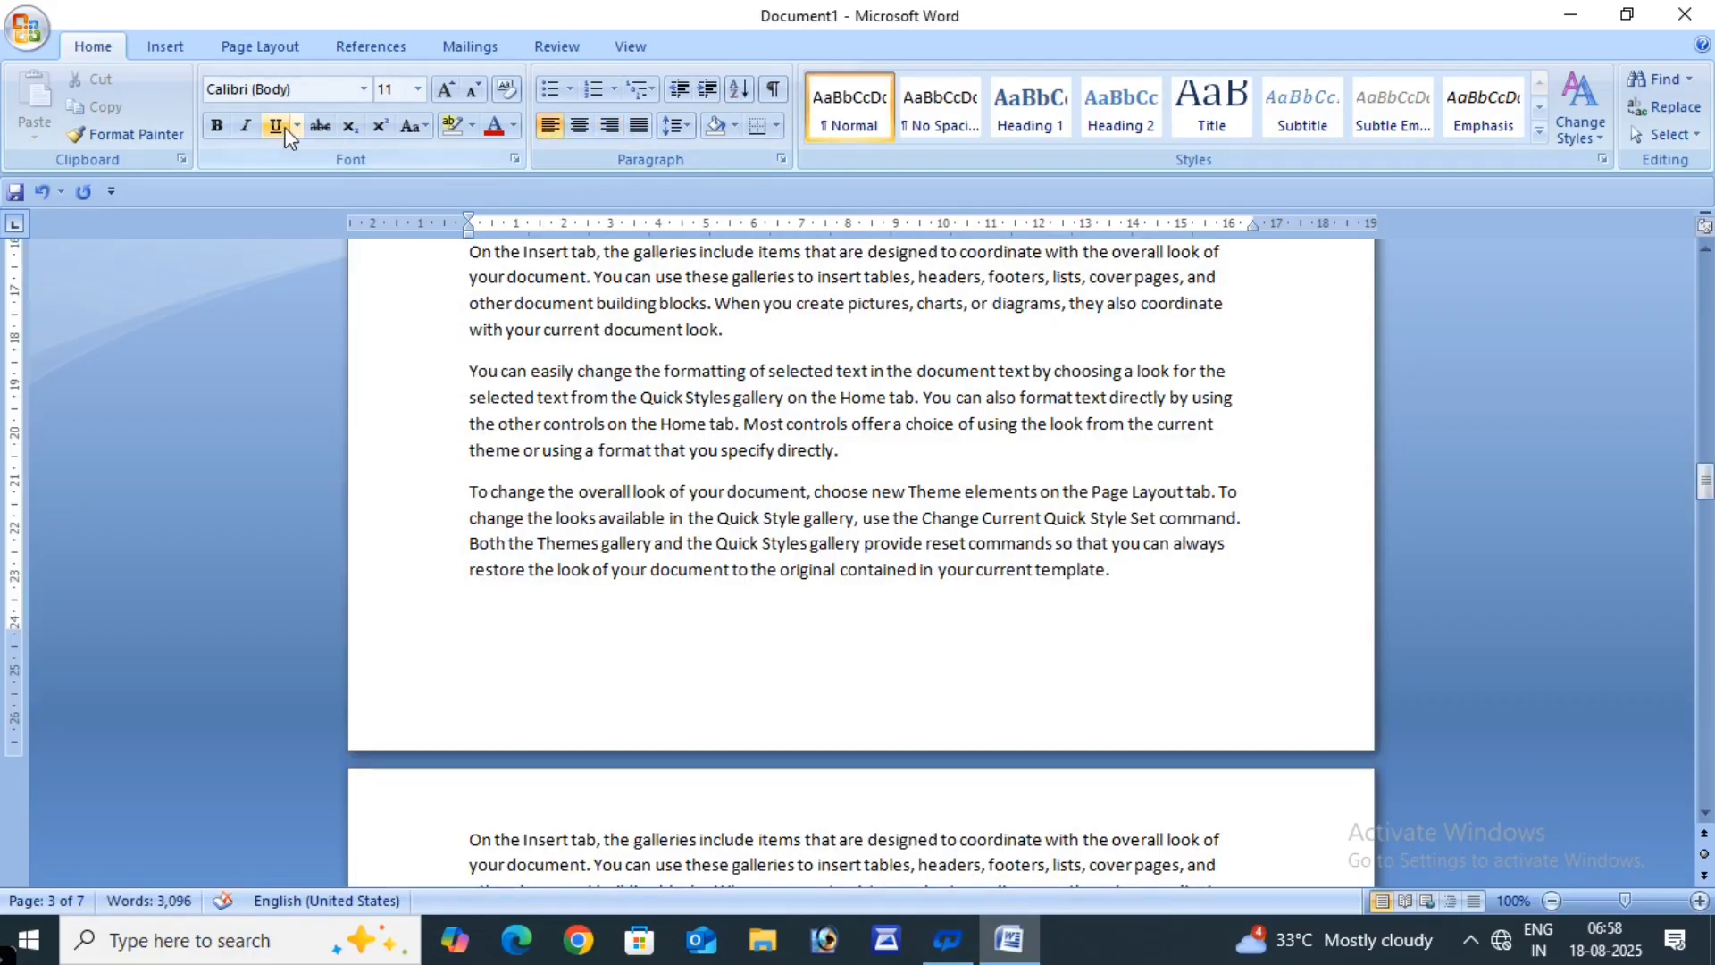
- Insert footnote 2 after 'current template.' reading P.T.O and align it right
click(326, 39)
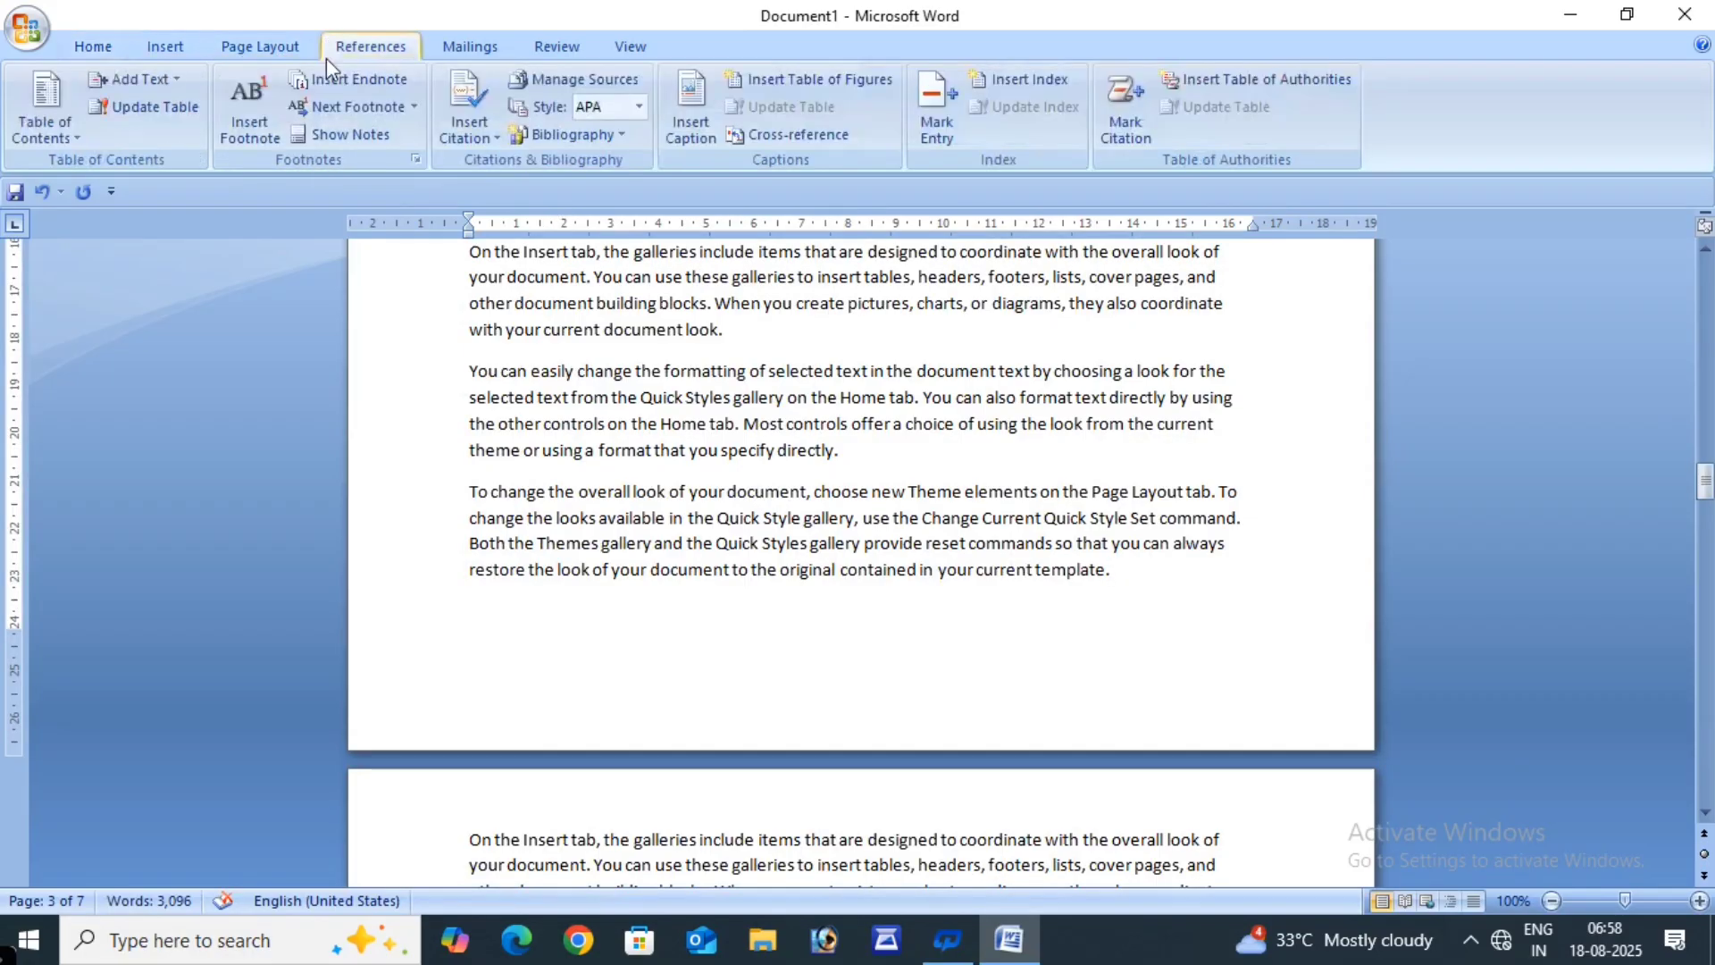
click(259, 98)
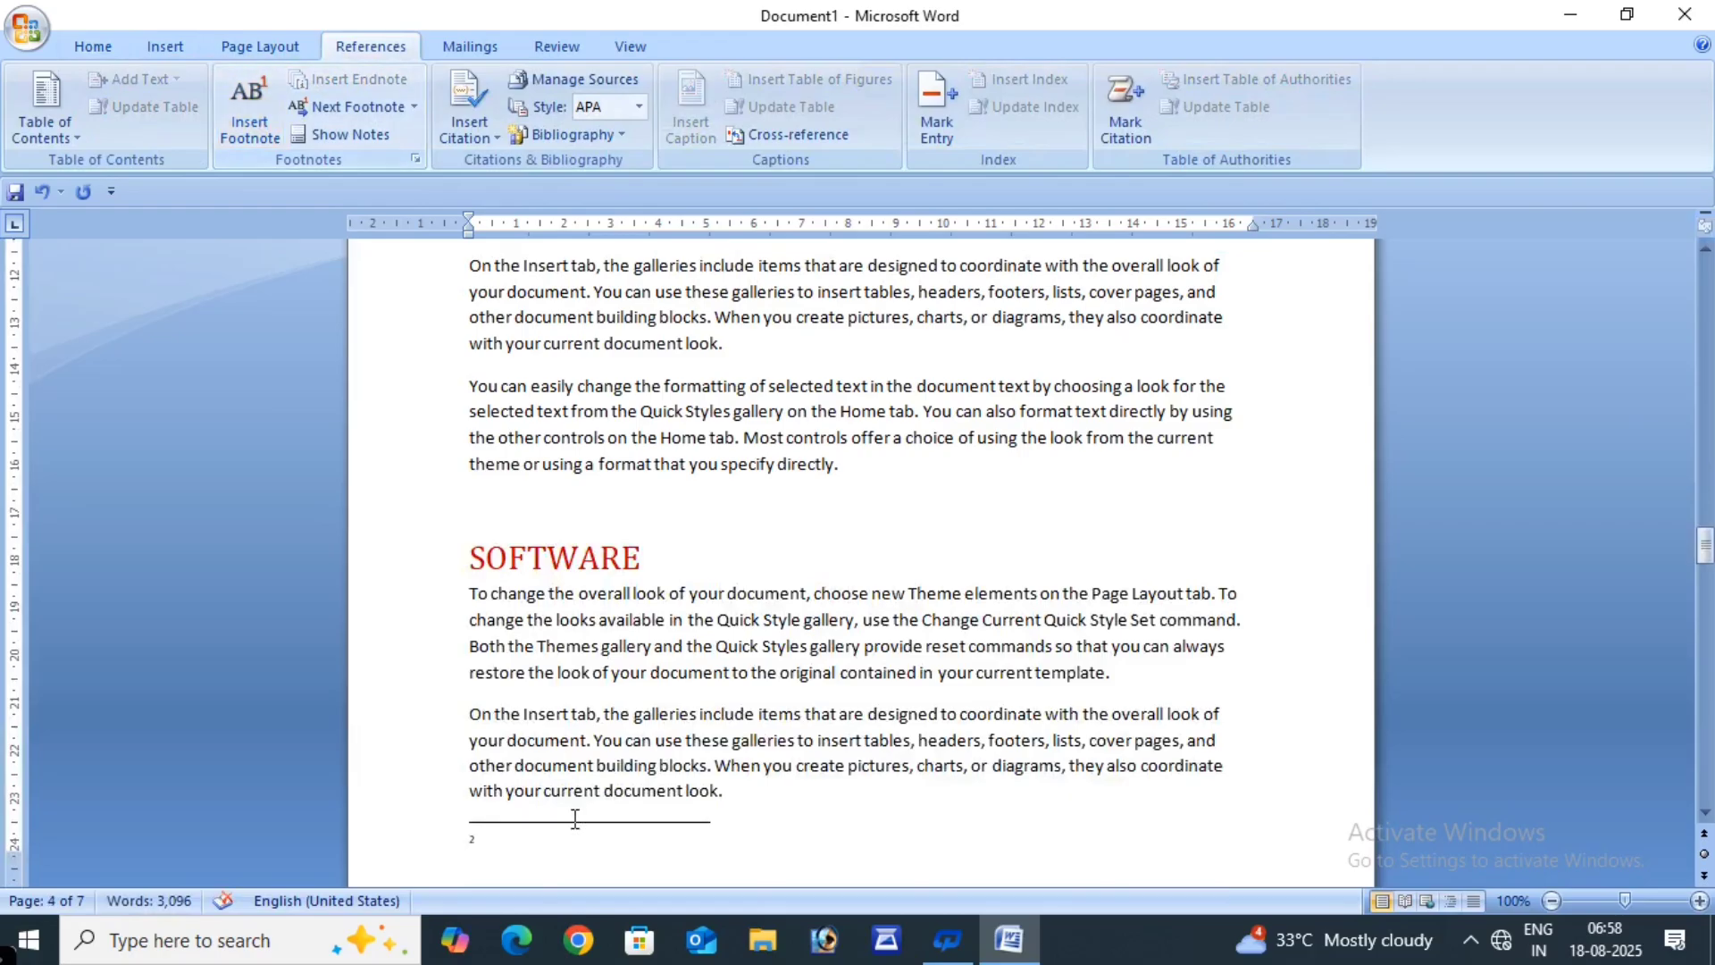
scroll(545, 786, down, 3)
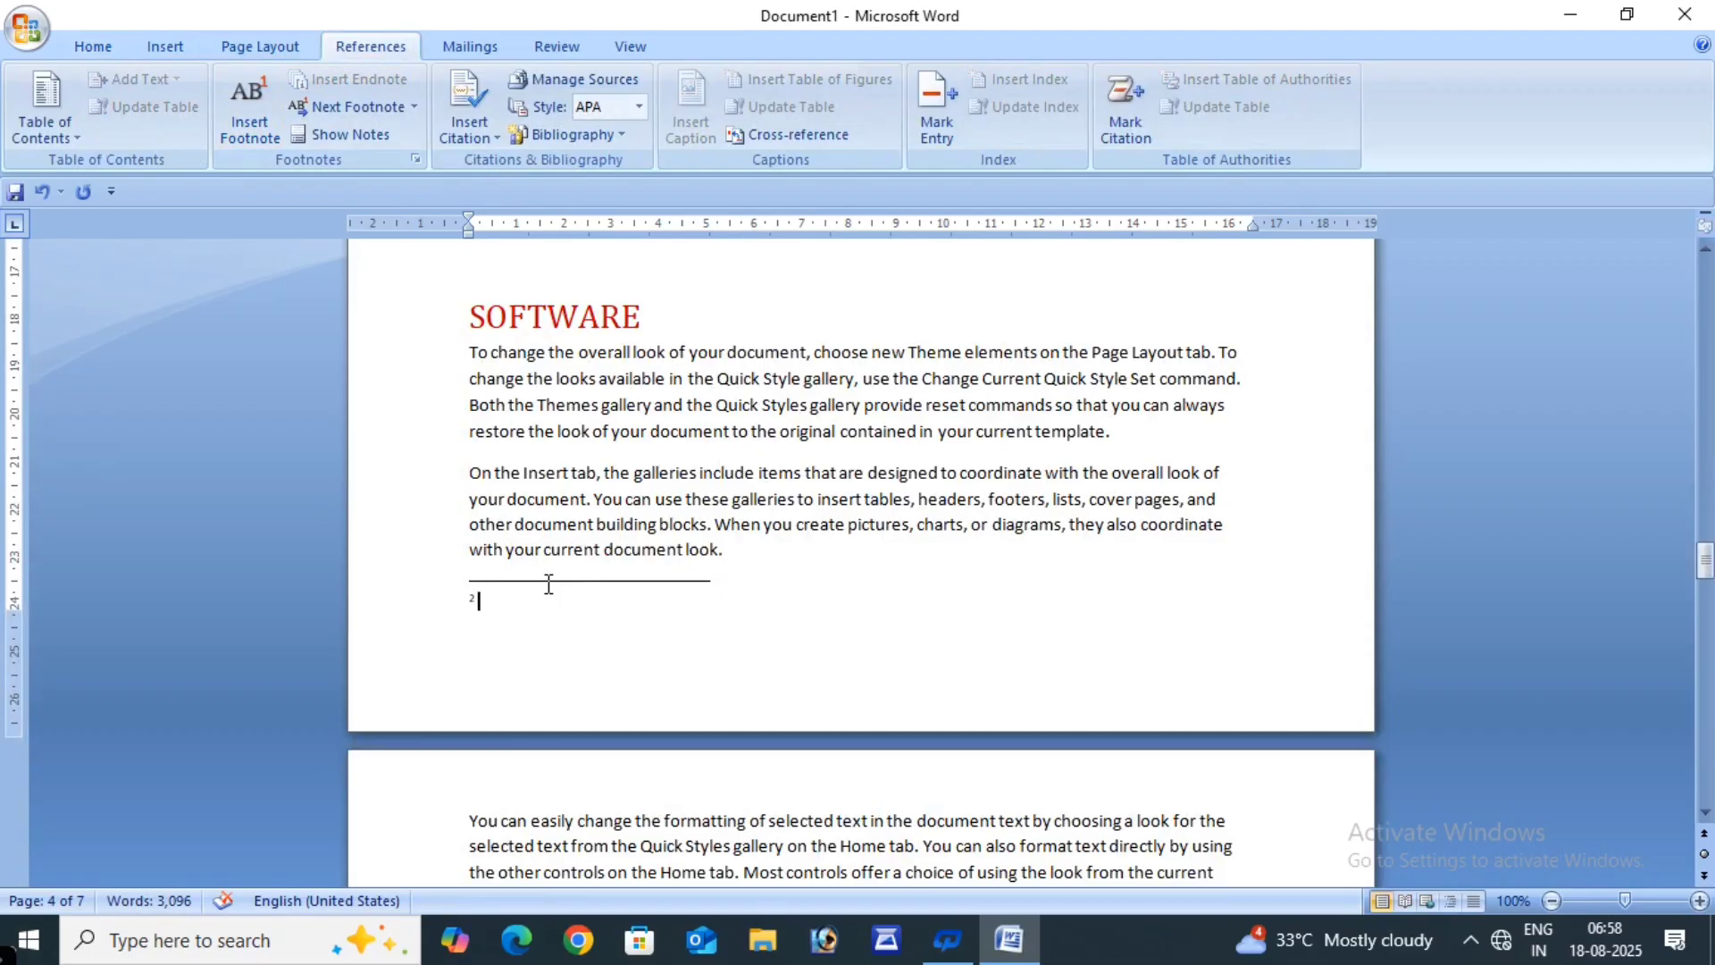
text(P.T.O)
drag(589, 601, 364, 601)
click(82, 44)
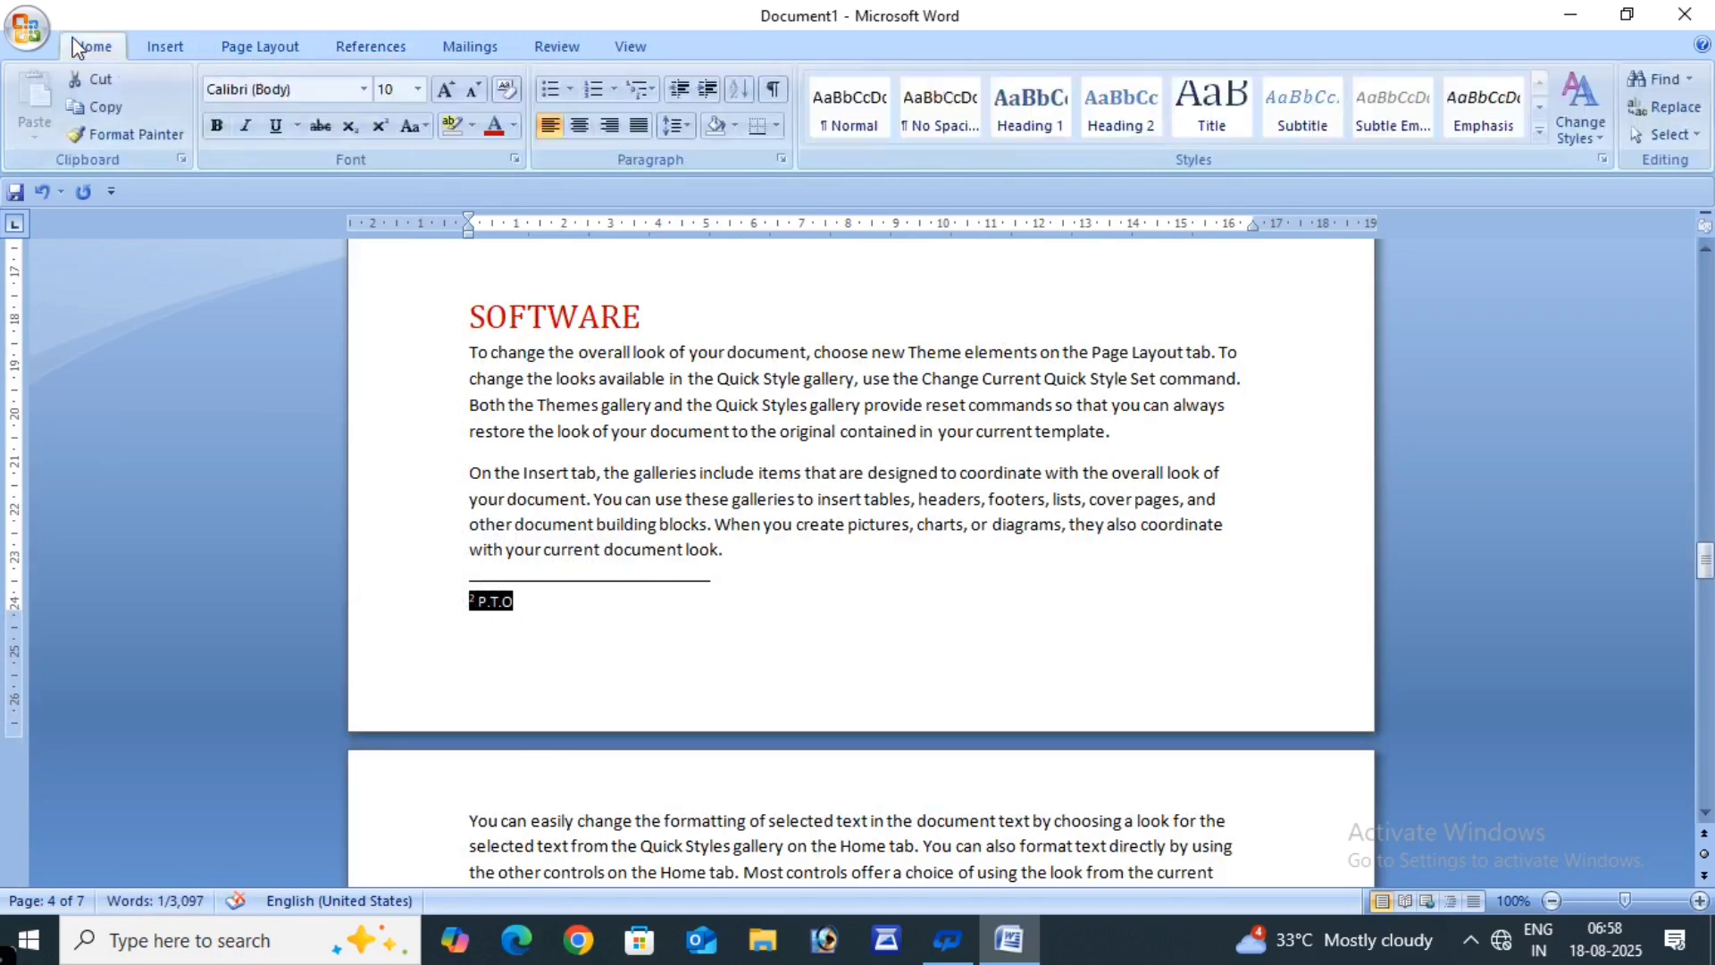
click(610, 126)
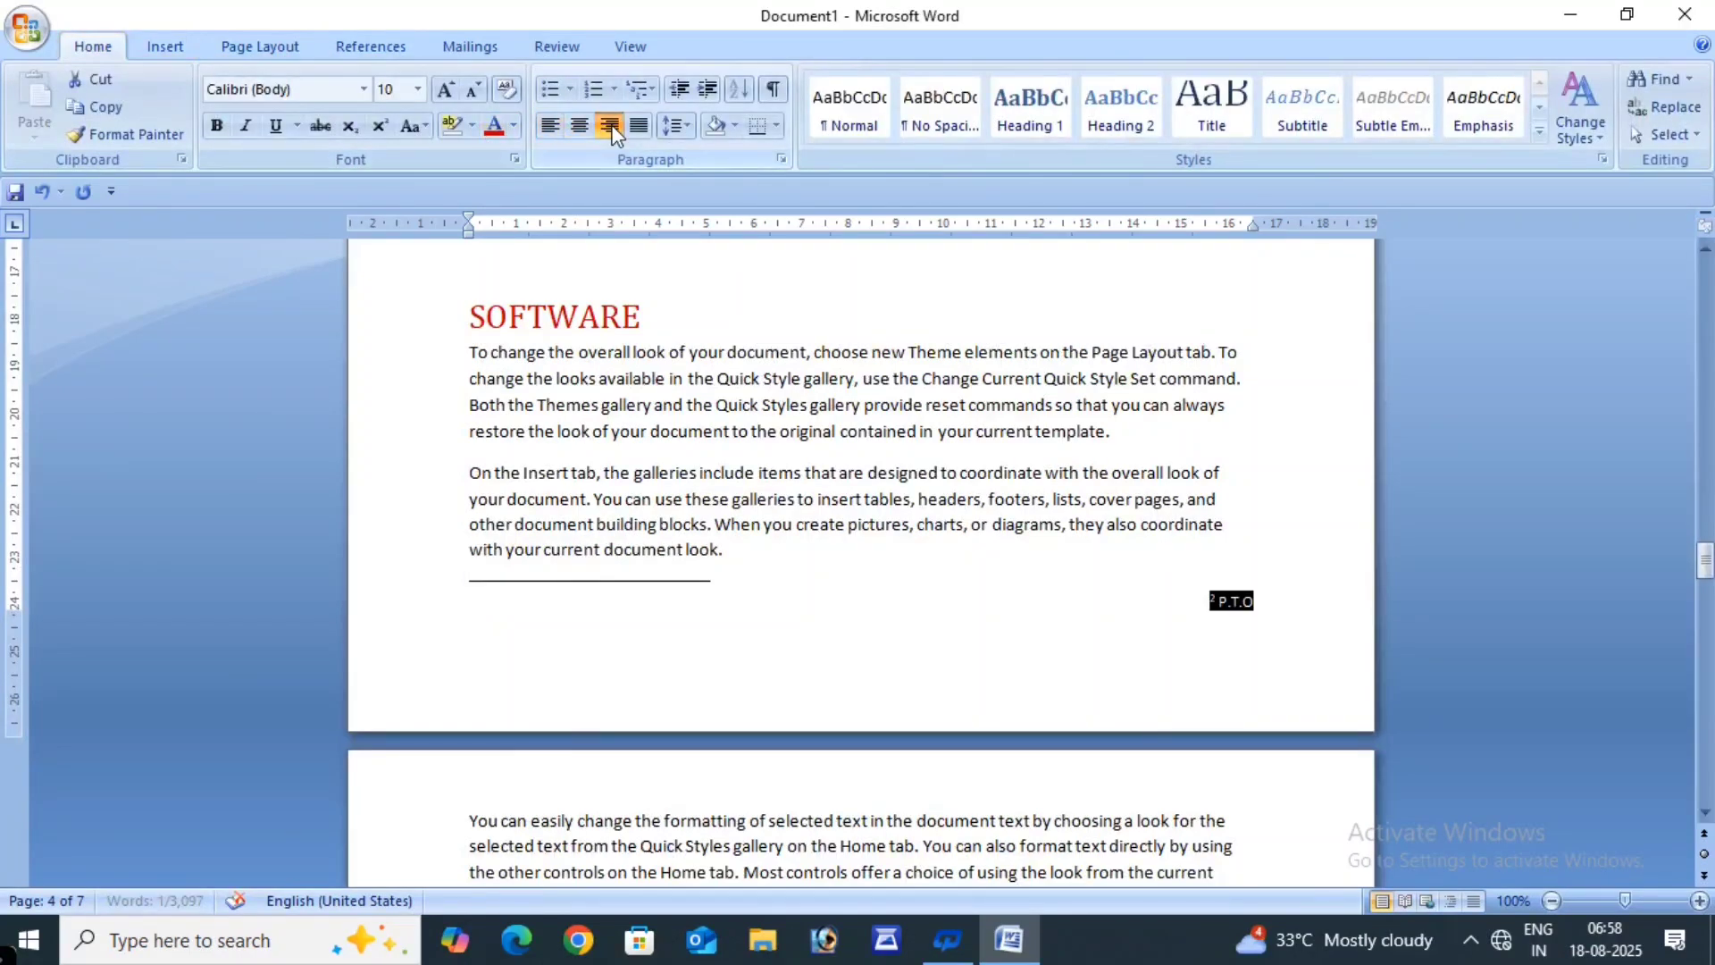
click(961, 578)
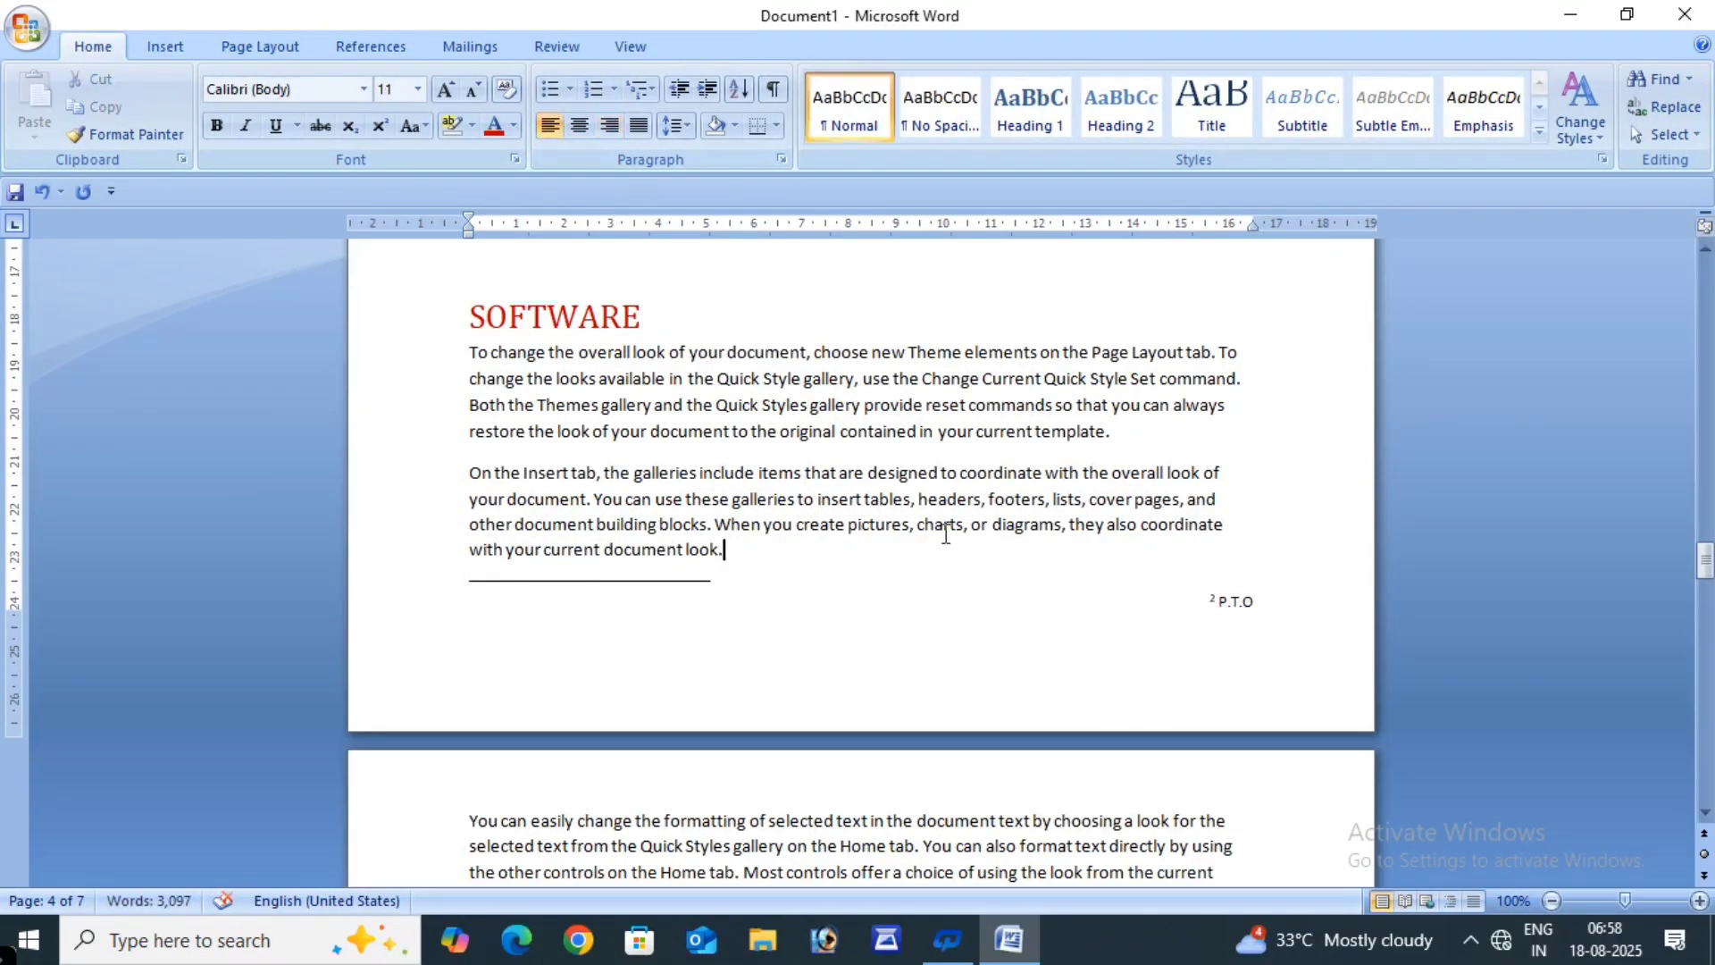
scroll(946, 533, up, 15)
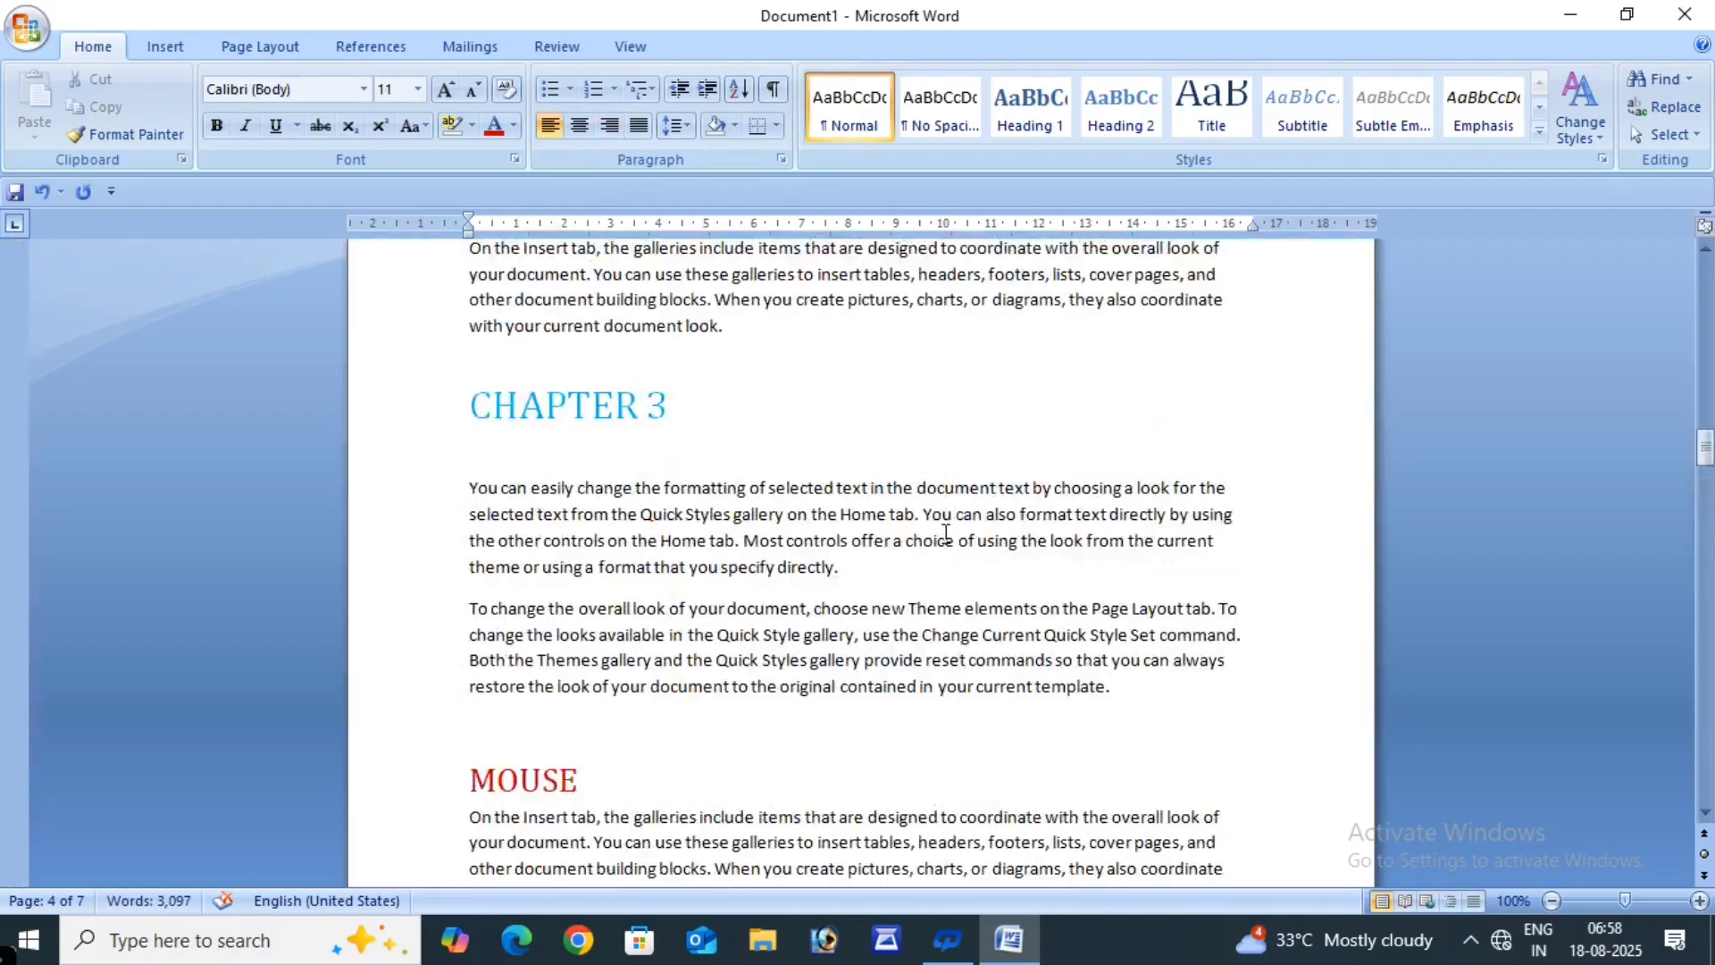
scroll(946, 533, up, 15)
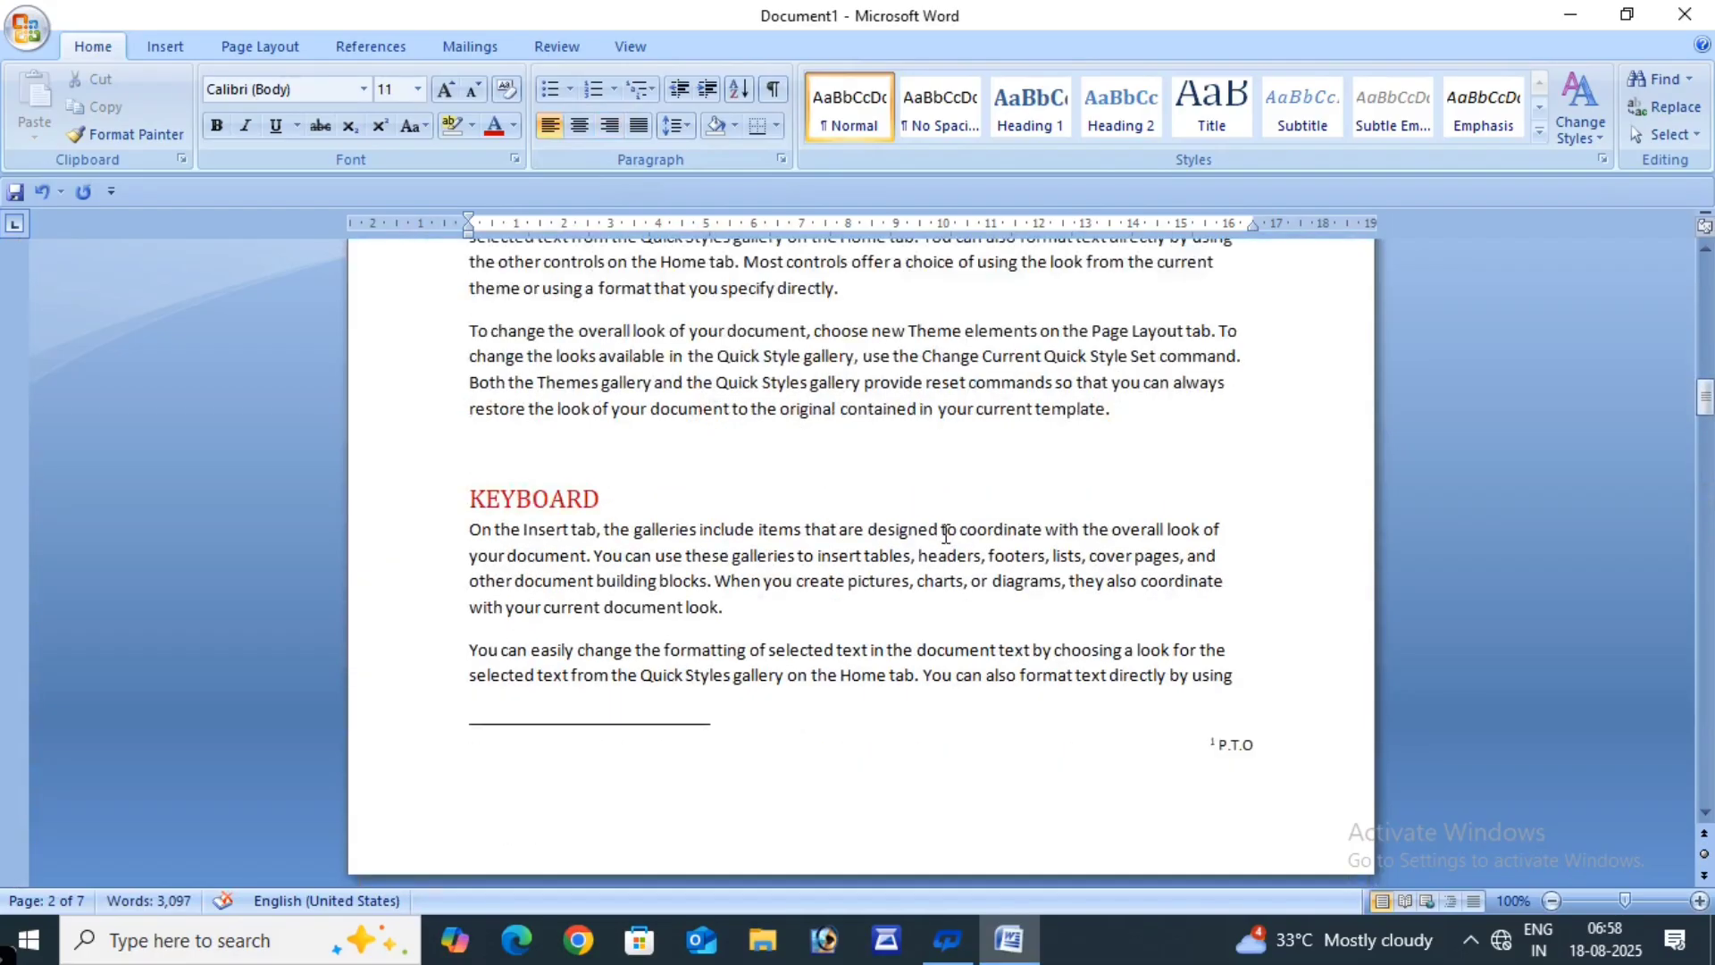
scroll(946, 534, down, 15)
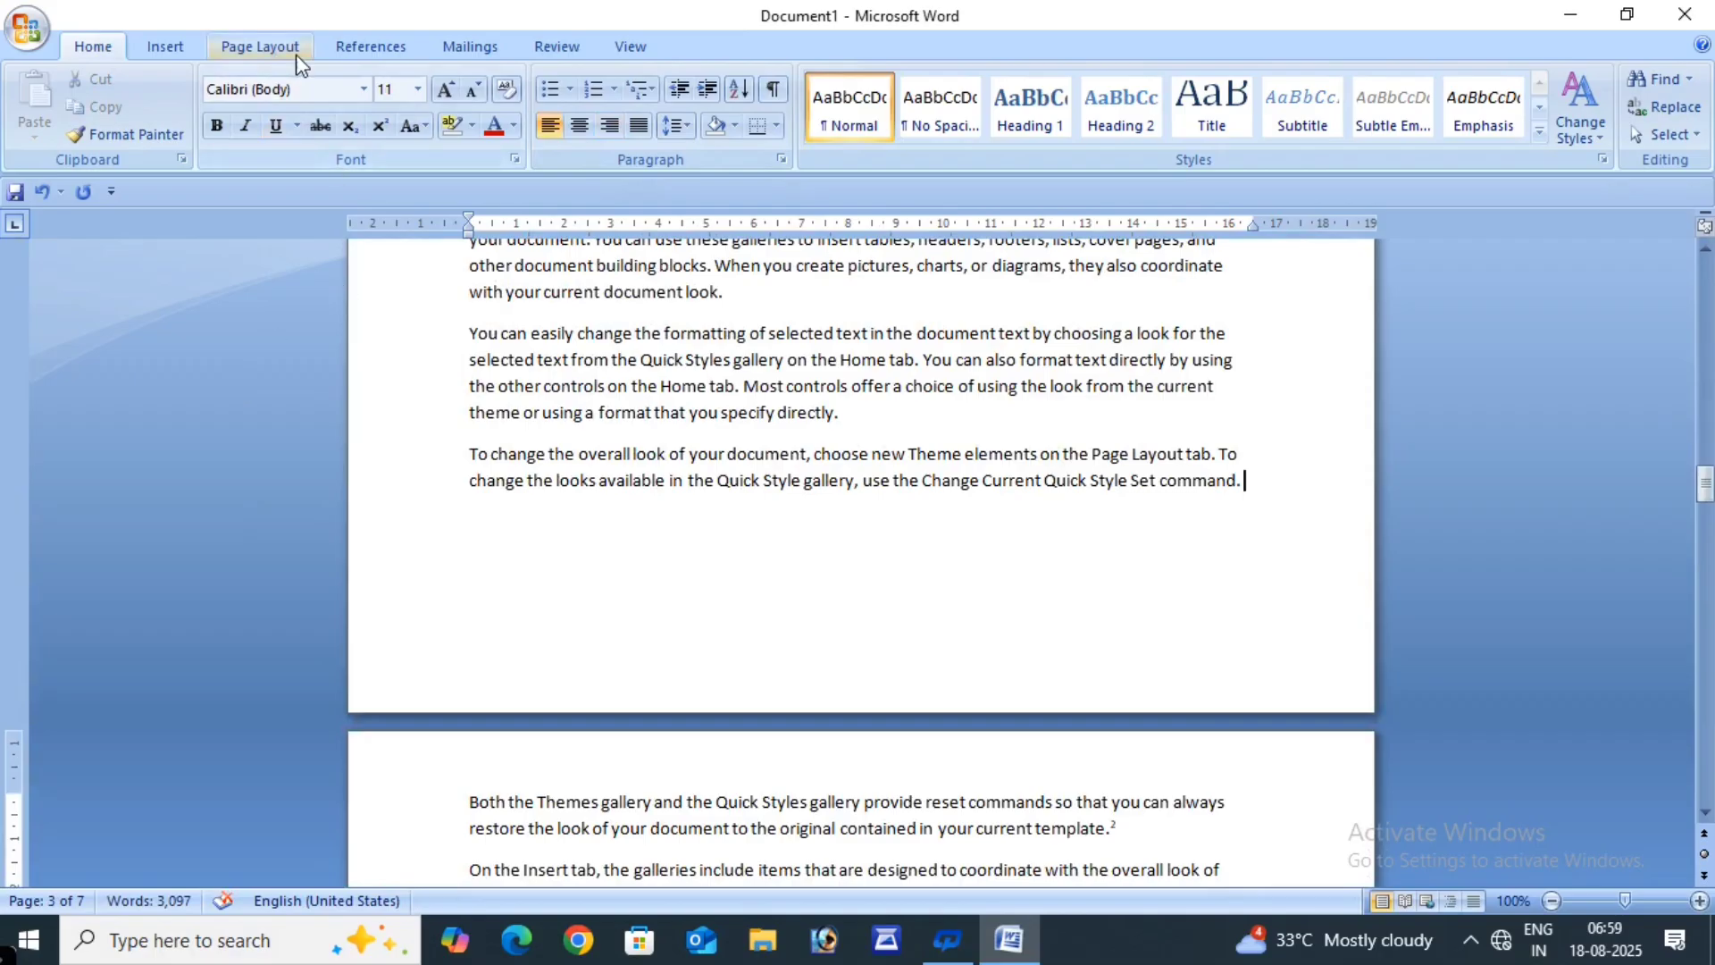
- Insert a trial footnote with P.T.O, then erase the mistyped text
click(370, 47)
click(255, 125)
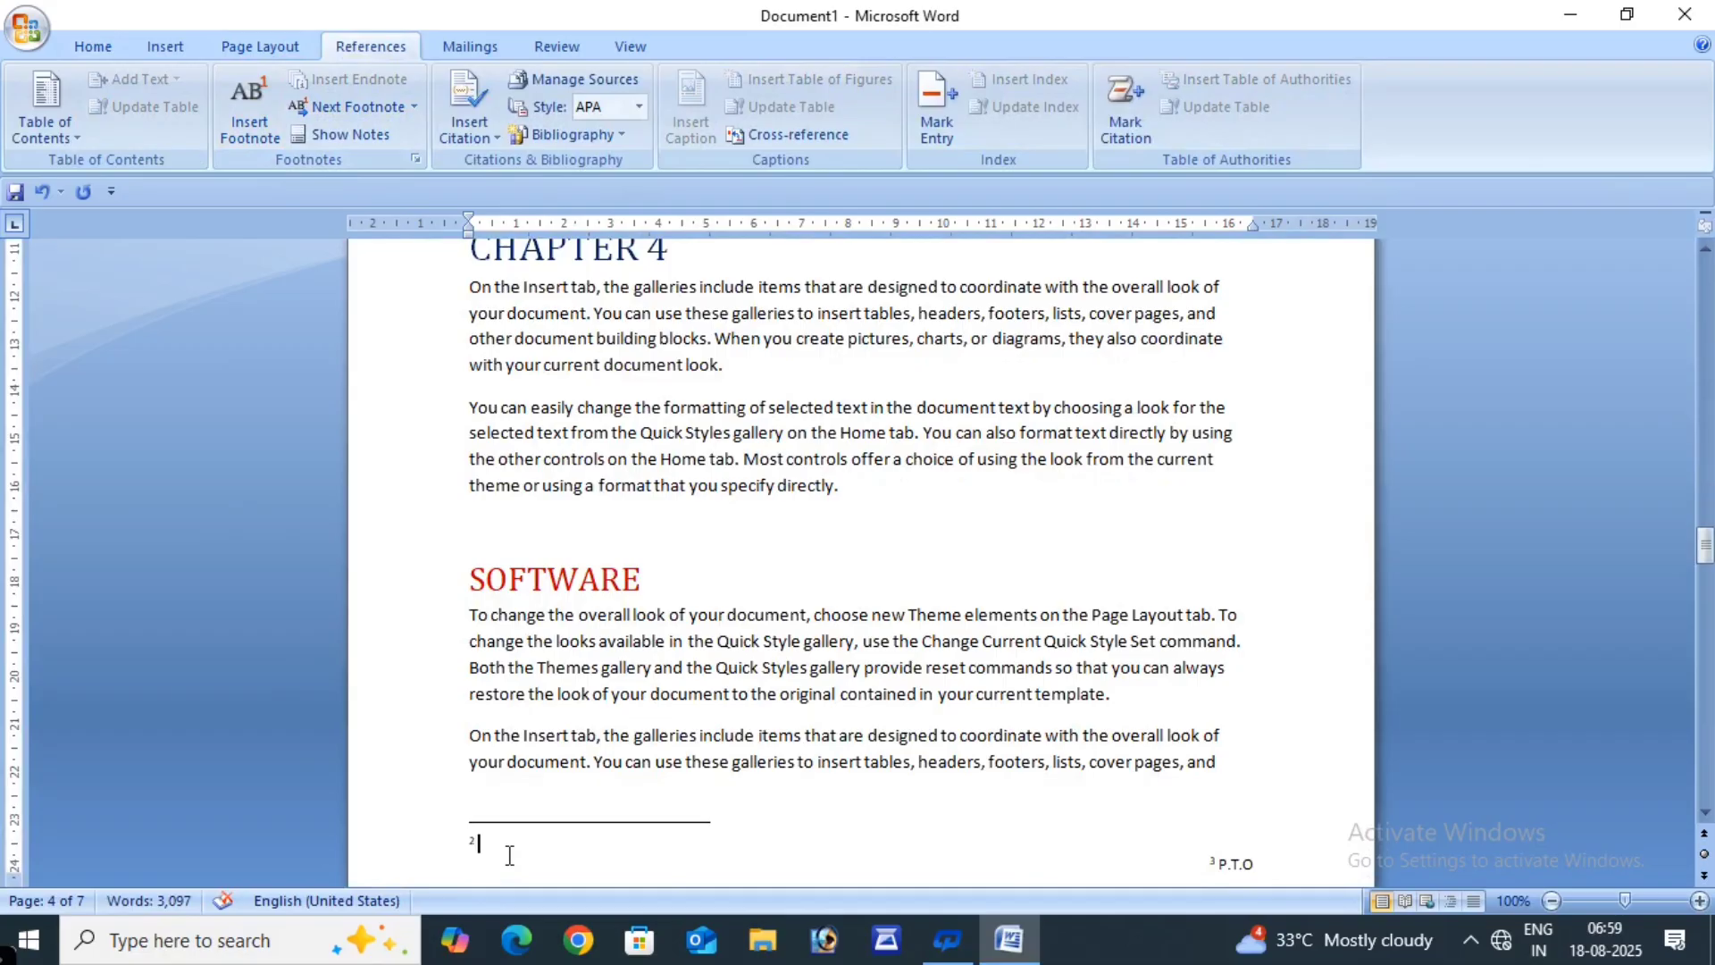
text(P.T.O)
key(BackSpace)
key(BackSpace)
scroll(862, 858, down, 10)
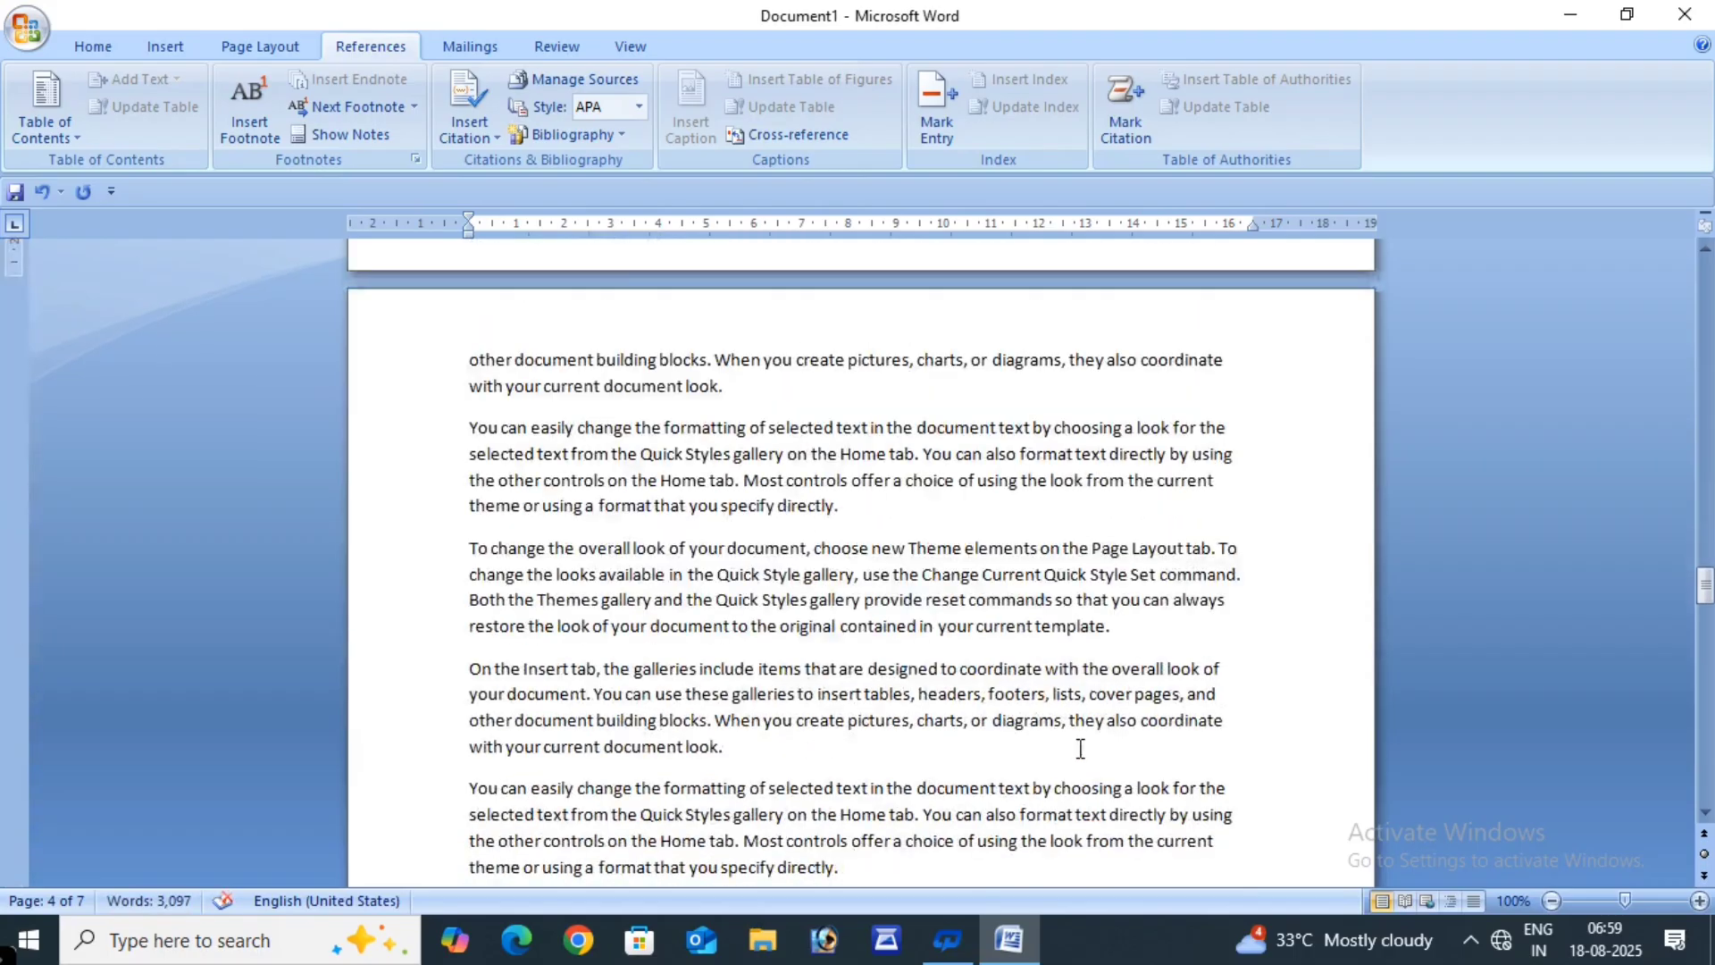
scroll(1080, 749, down, 12)
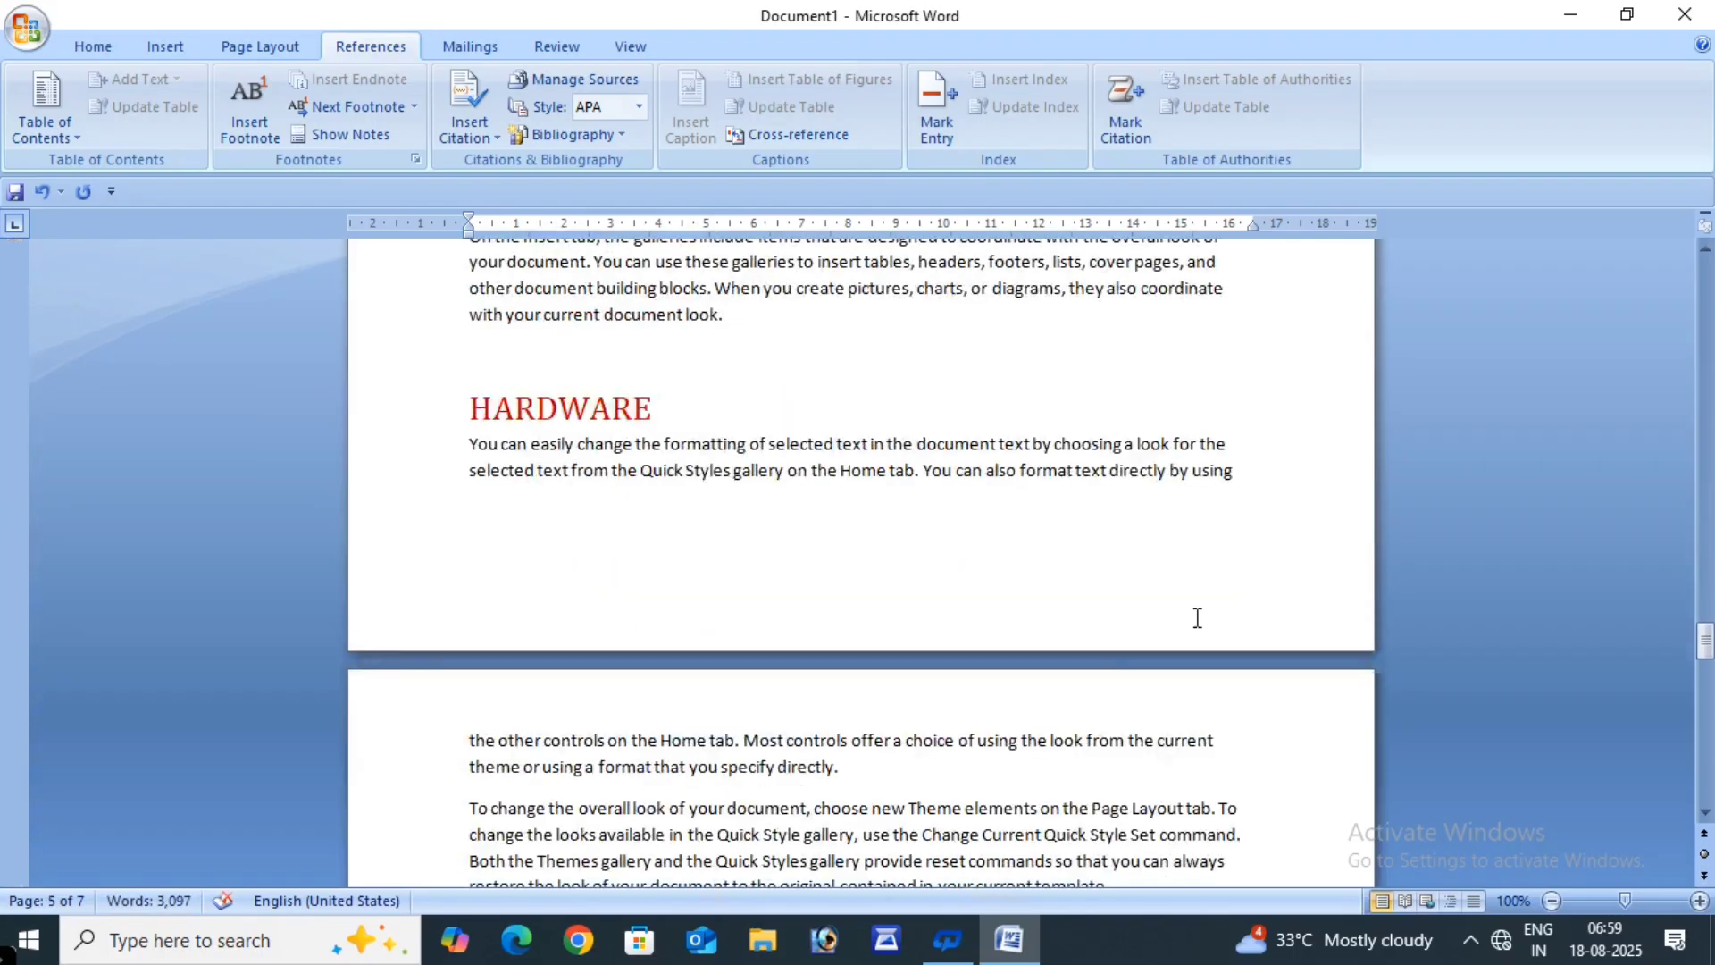
- Add footnote 4 reading P.T.O after the HARDWARE section and right-align it
click(1289, 519)
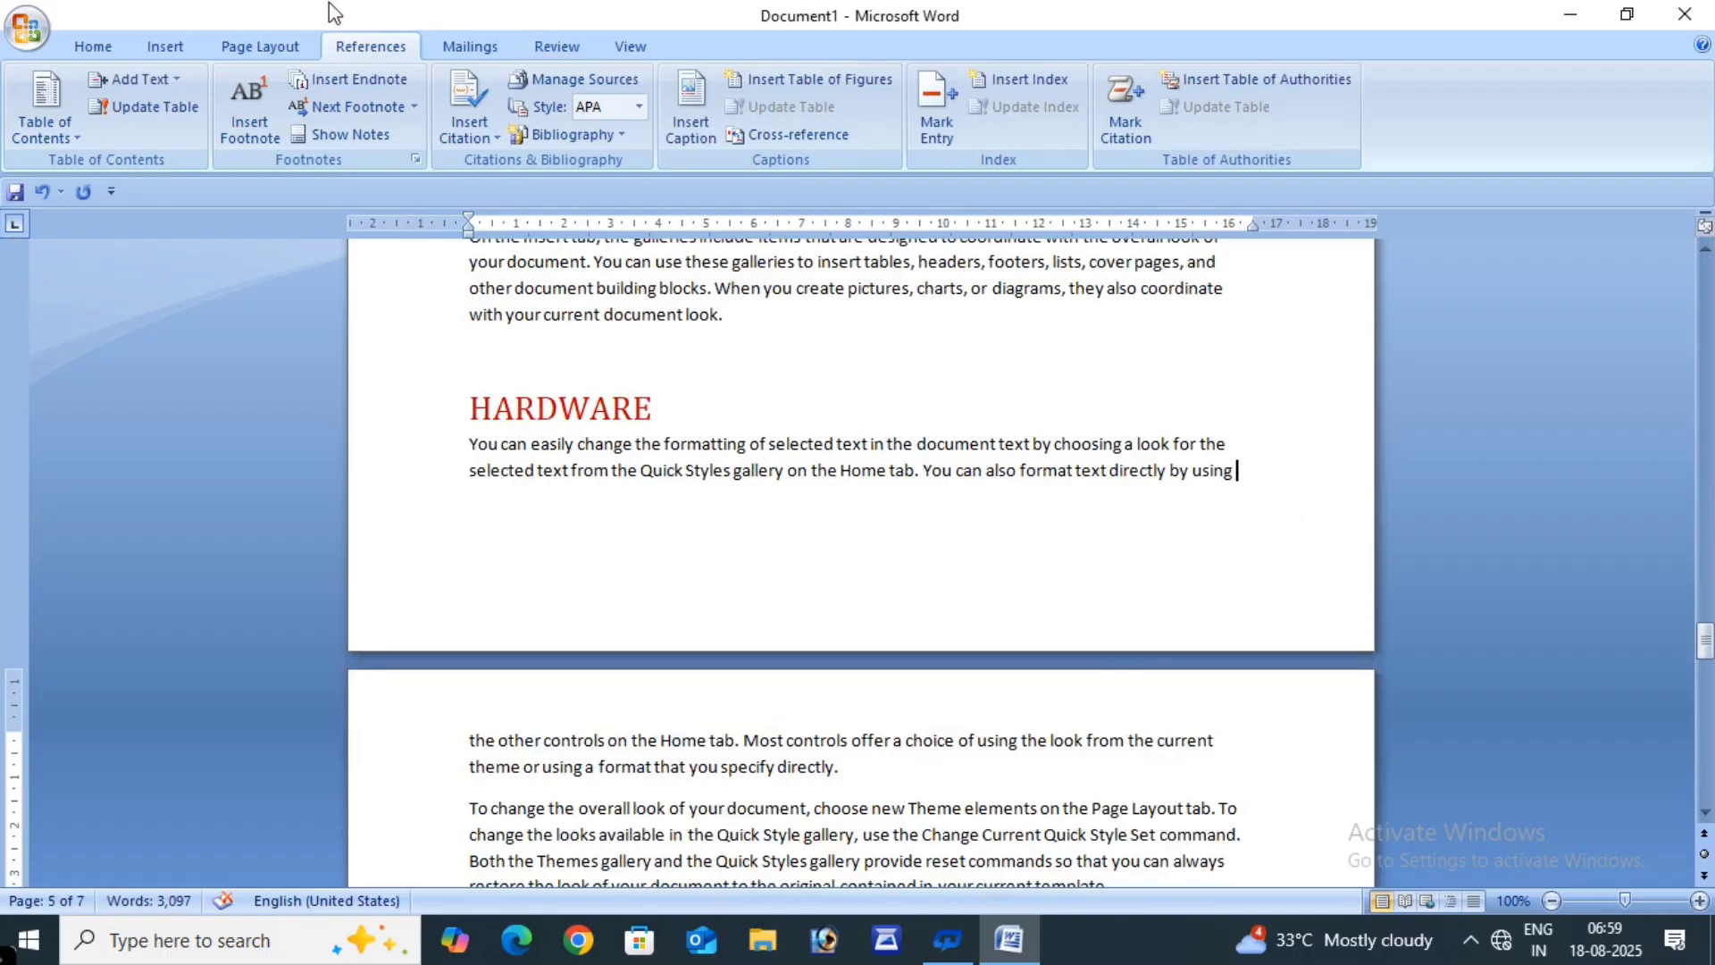
click(250, 116)
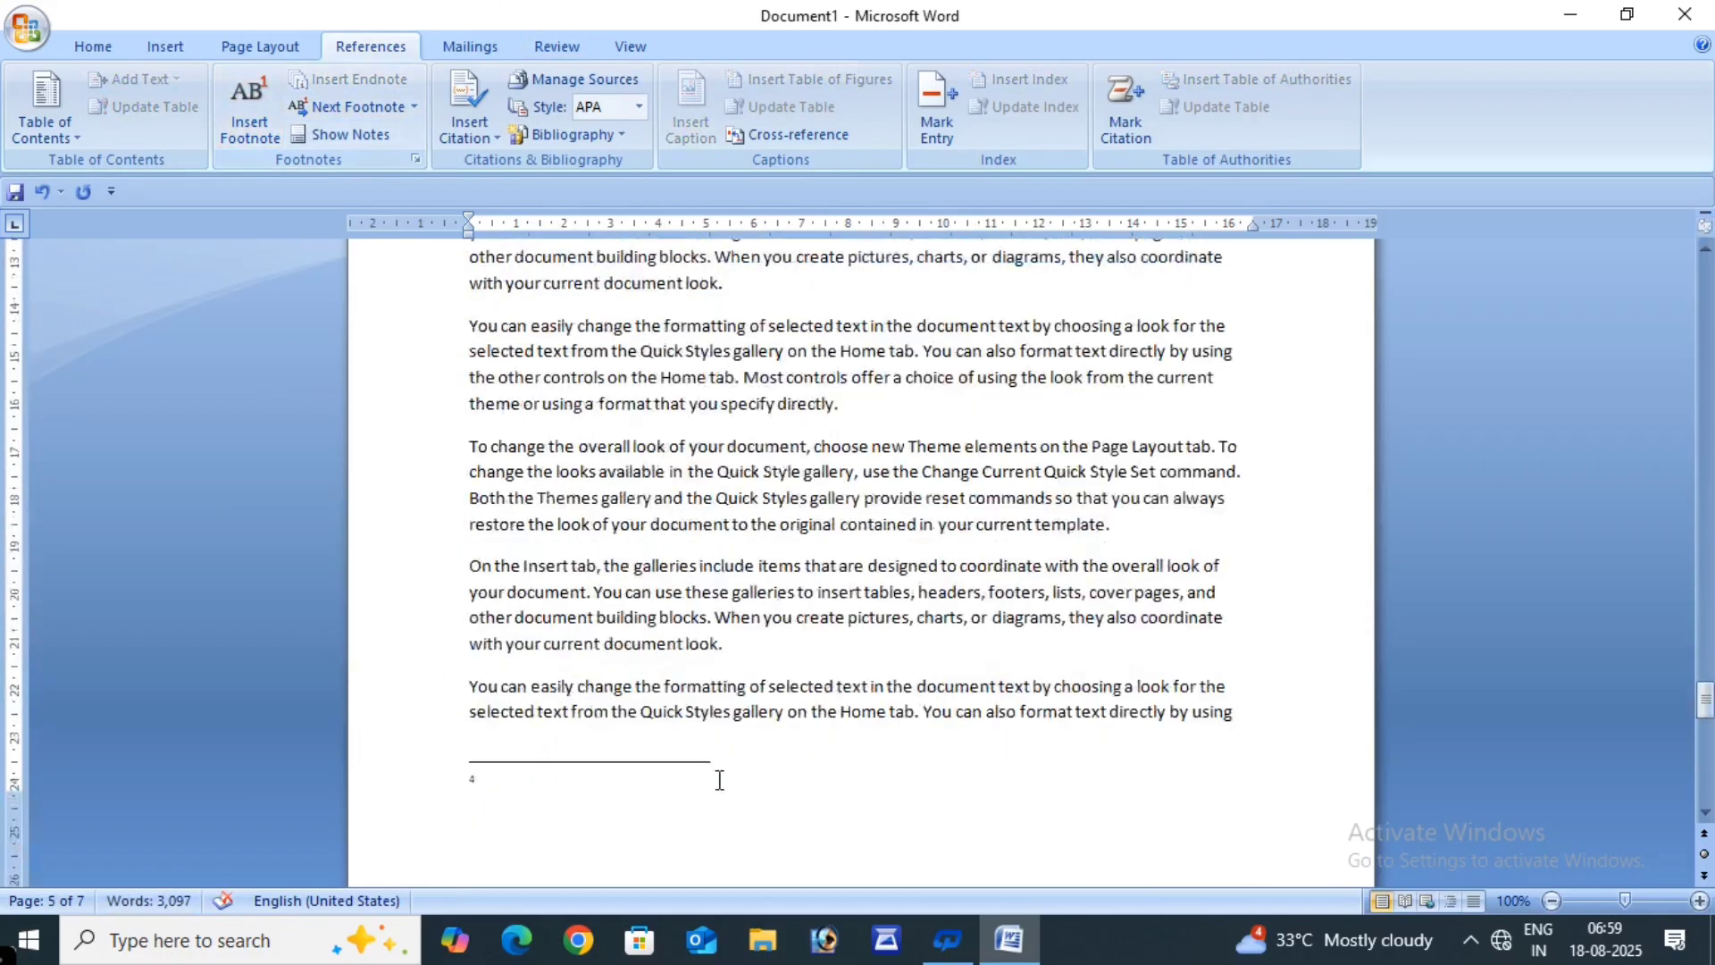
scroll(594, 694, down, 2)
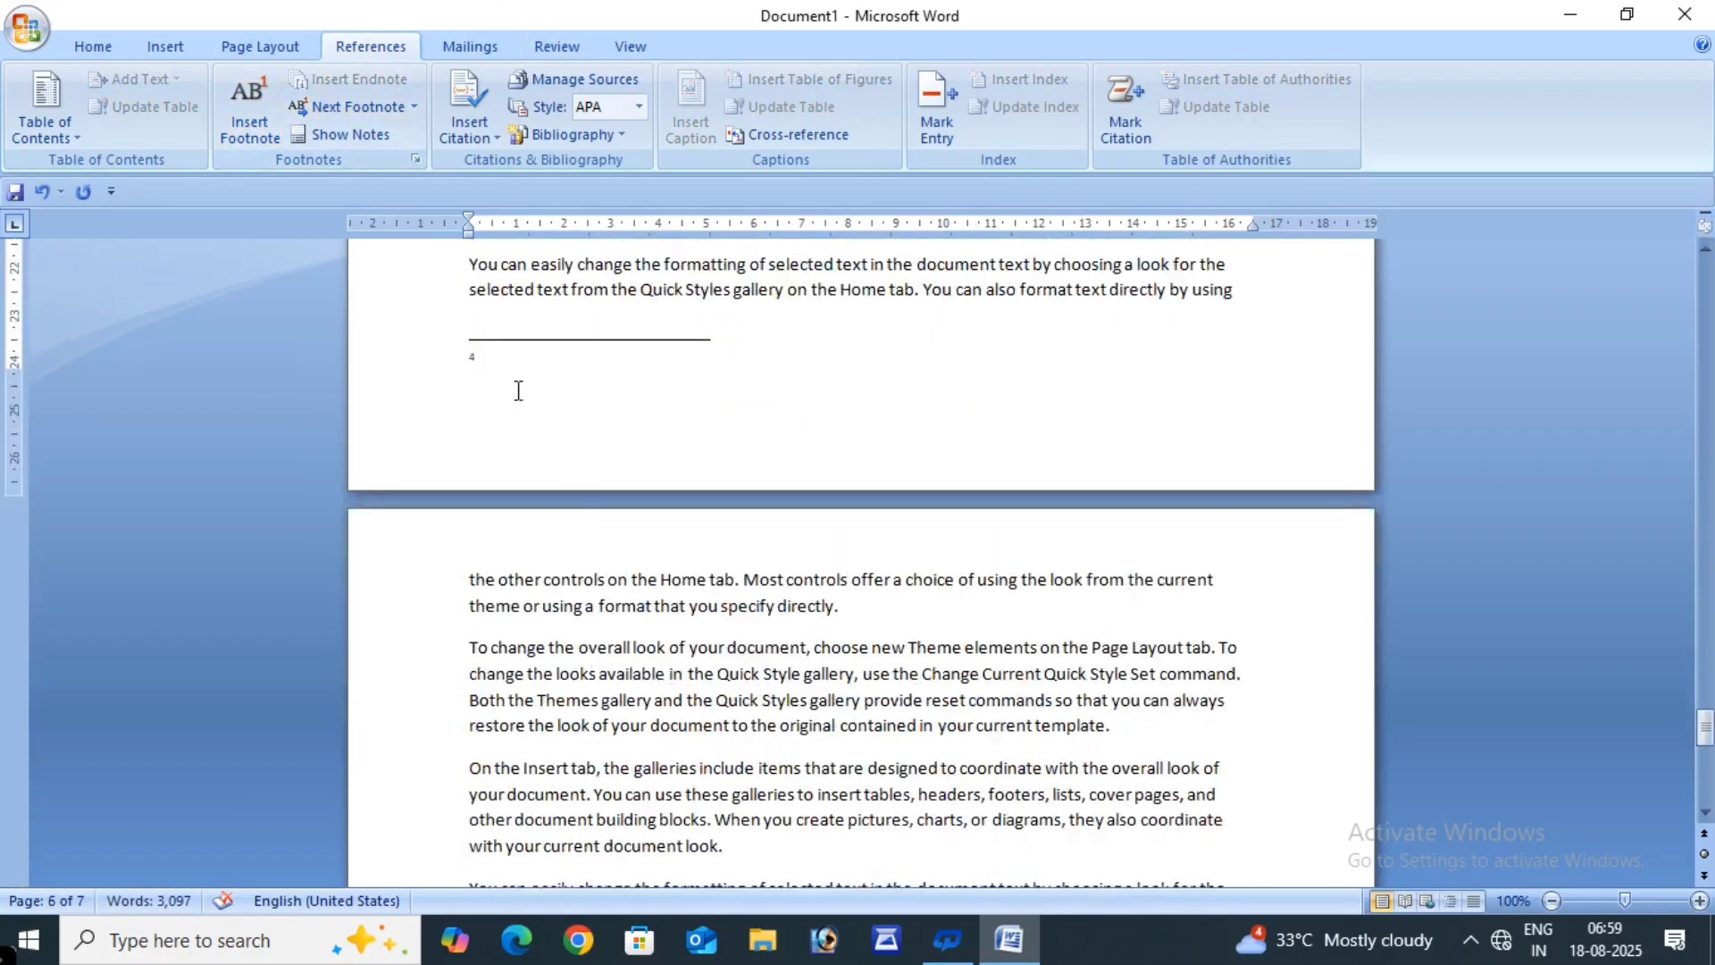
text(P.T.O)
scroll(926, 391, down, 3)
scroll(888, 429, up, 3)
click(336, 363)
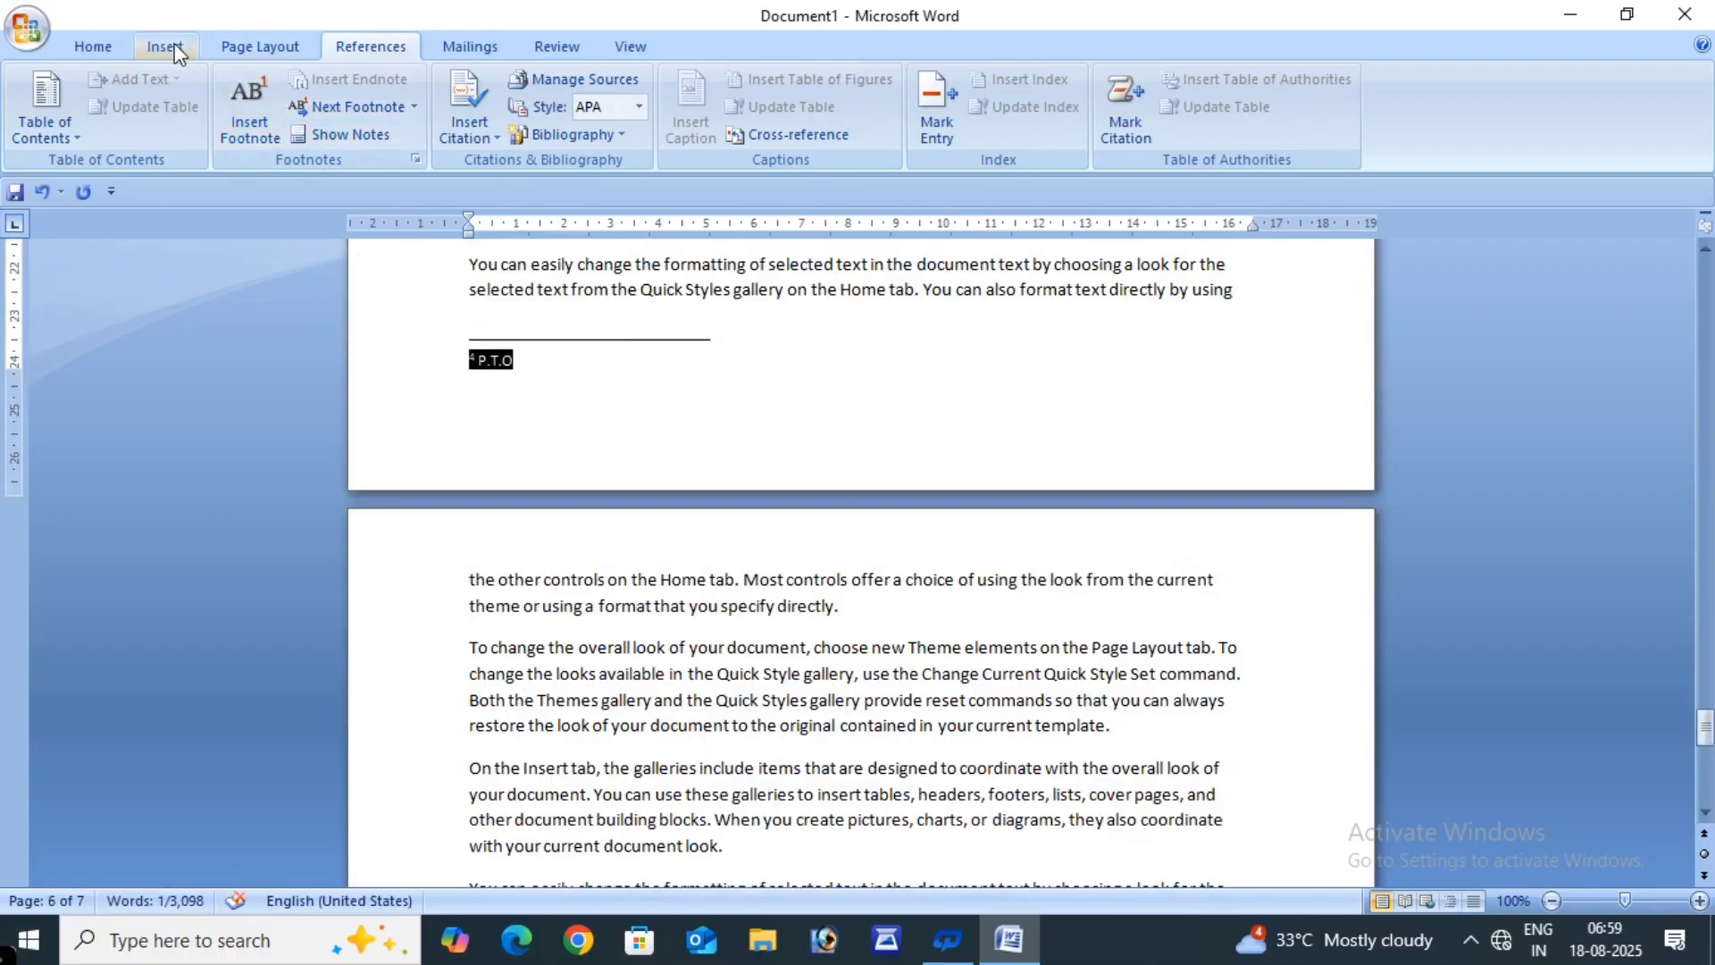
click(92, 49)
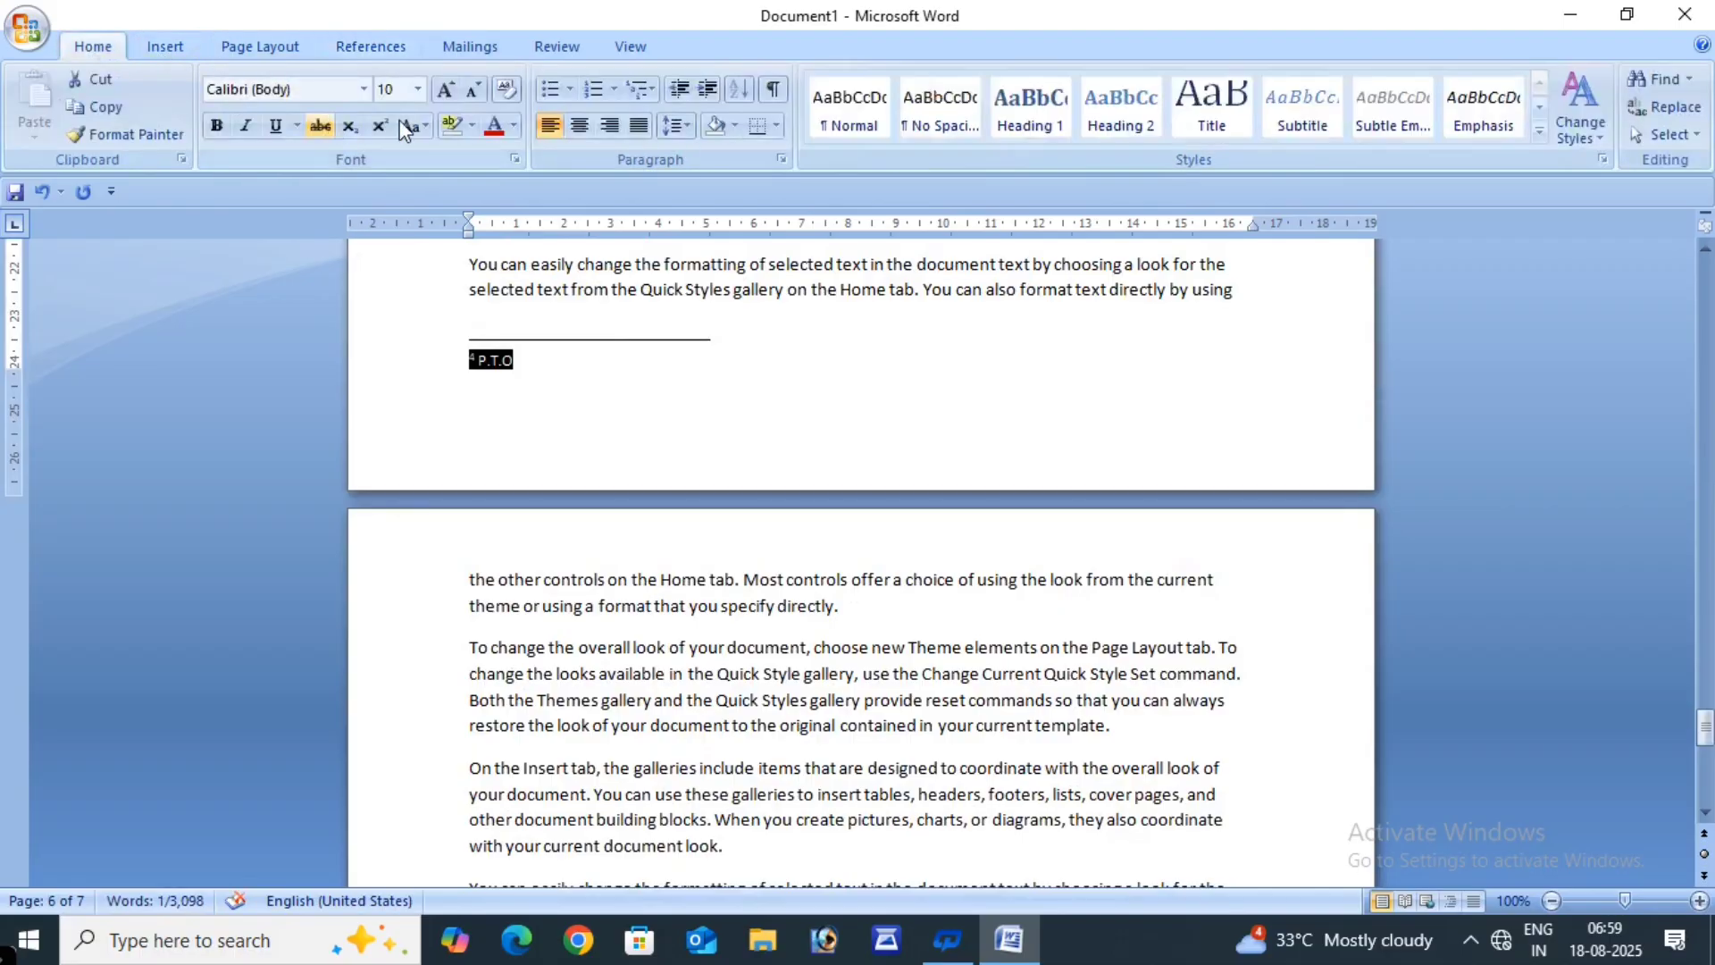
click(608, 126)
click(658, 375)
- Place the insertion point after the document's last paragraph
scroll(926, 429, down, 7)
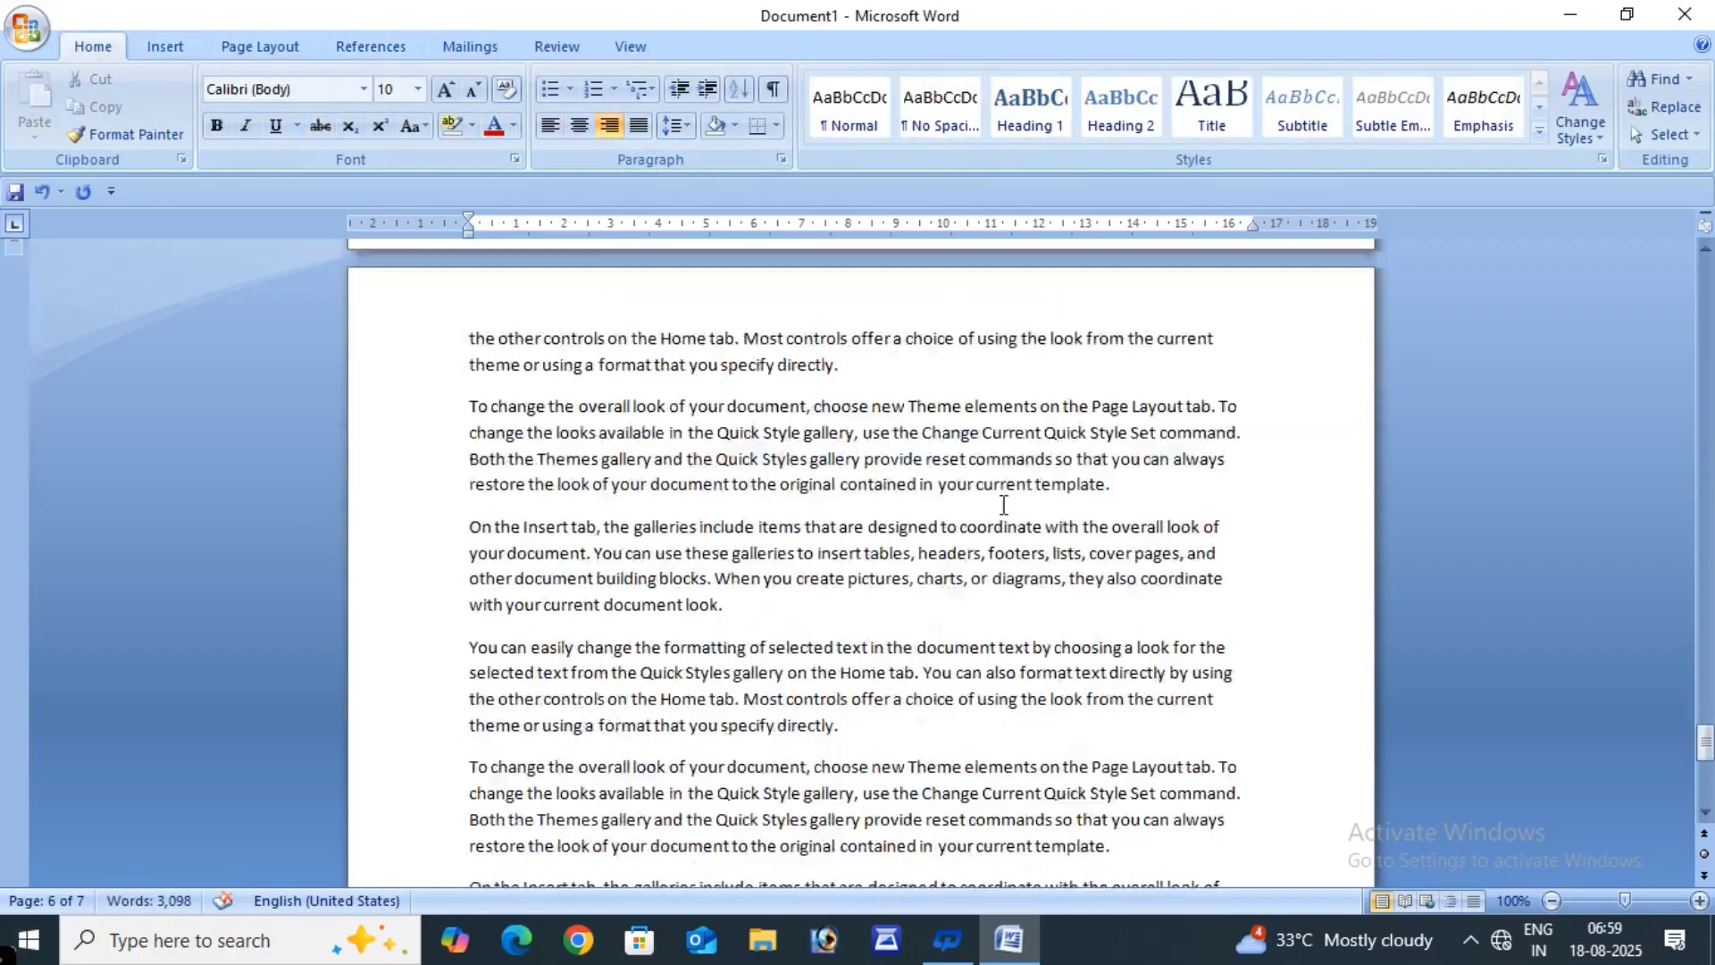
scroll(1003, 505, down, 8)
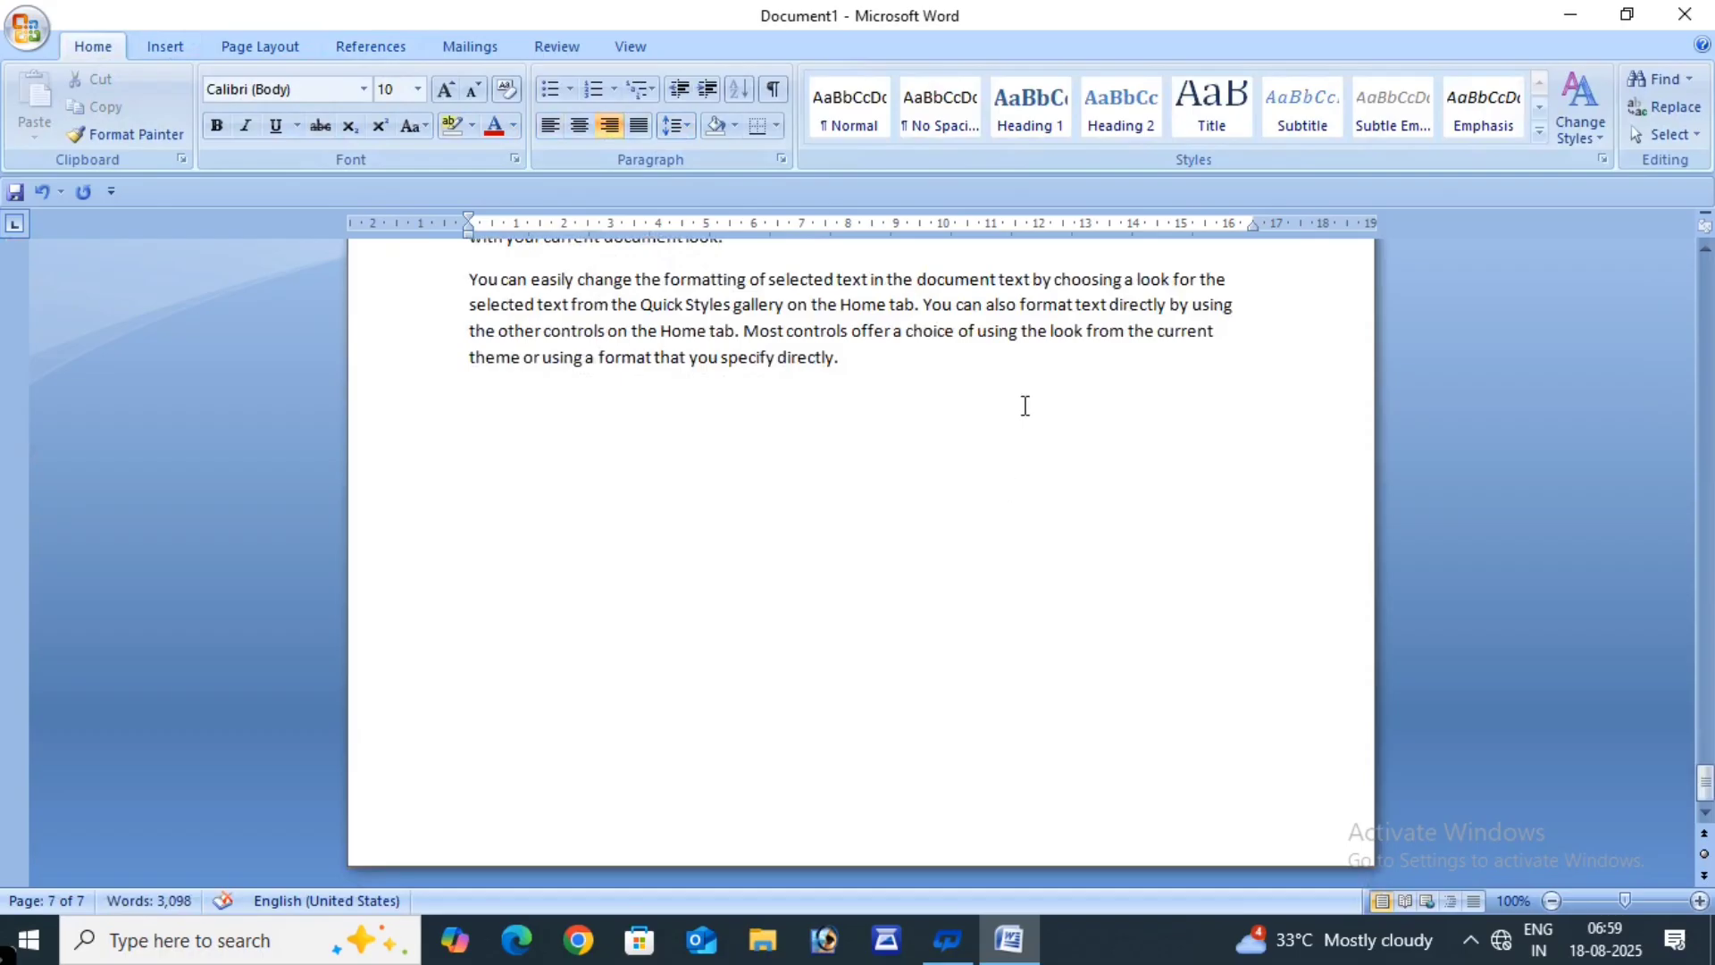
click(882, 353)
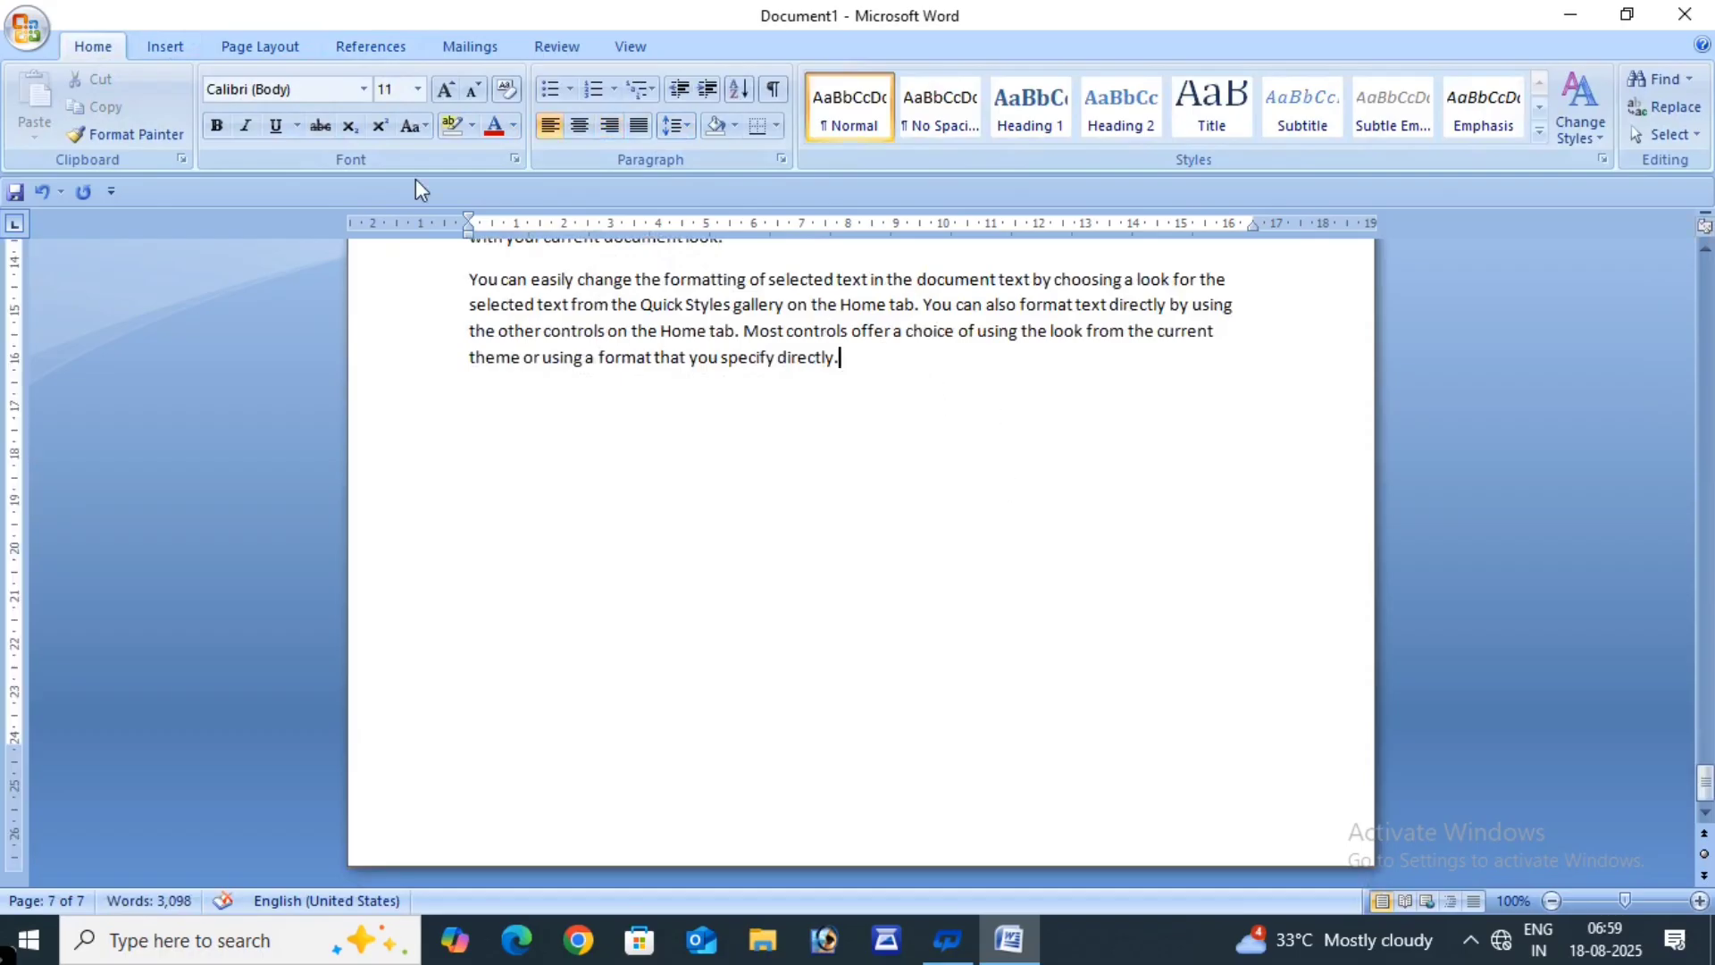
- Insert footnote 5 after the last paragraph, then undo it
click(364, 47)
click(249, 105)
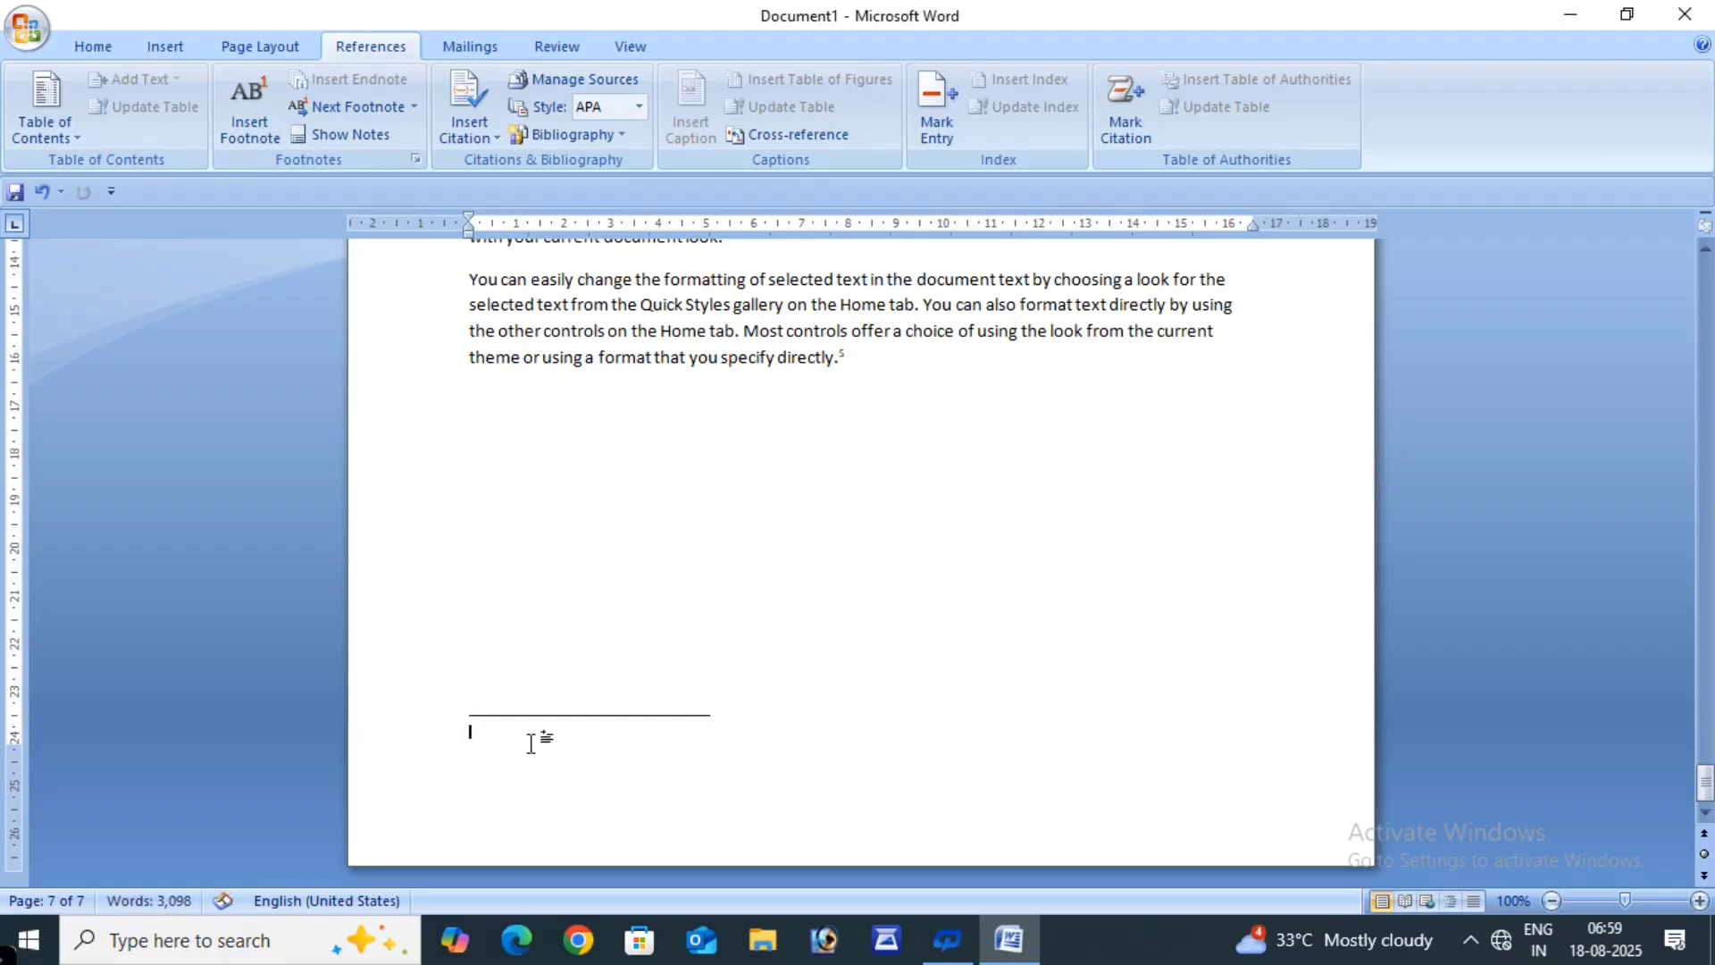
click(353, 128)
click(39, 191)
click(39, 191)
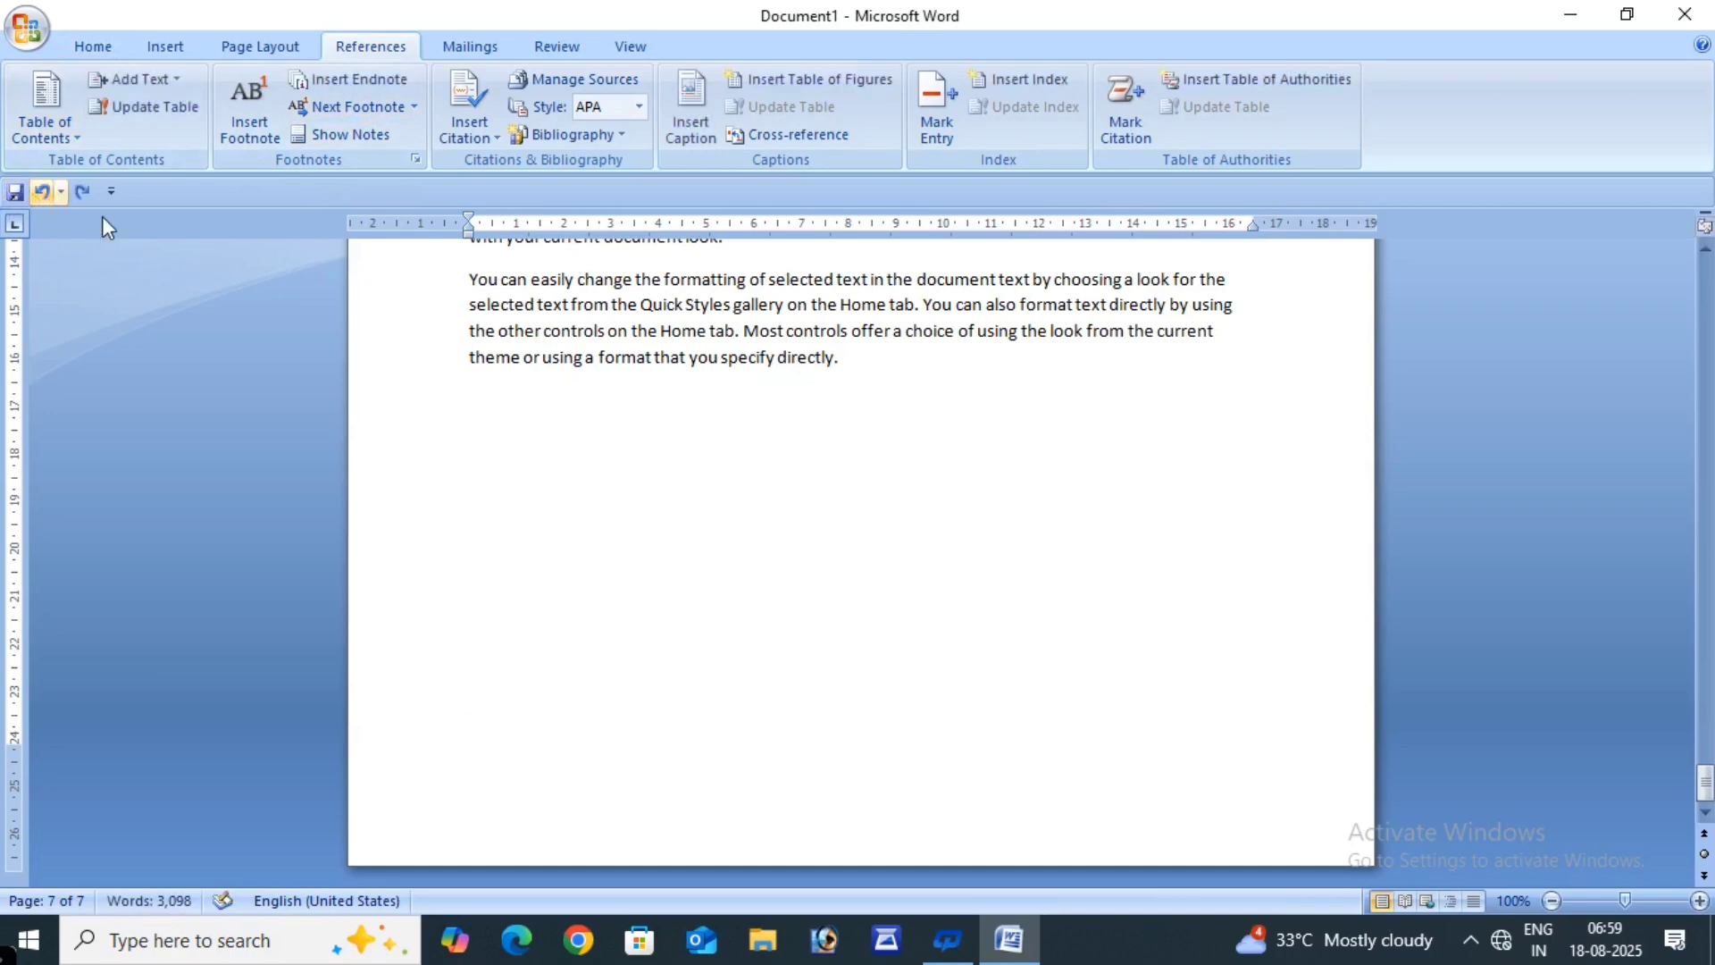
- Attach endnote i with the text 'END DOC..' to the final paragraph on page 7
click(378, 88)
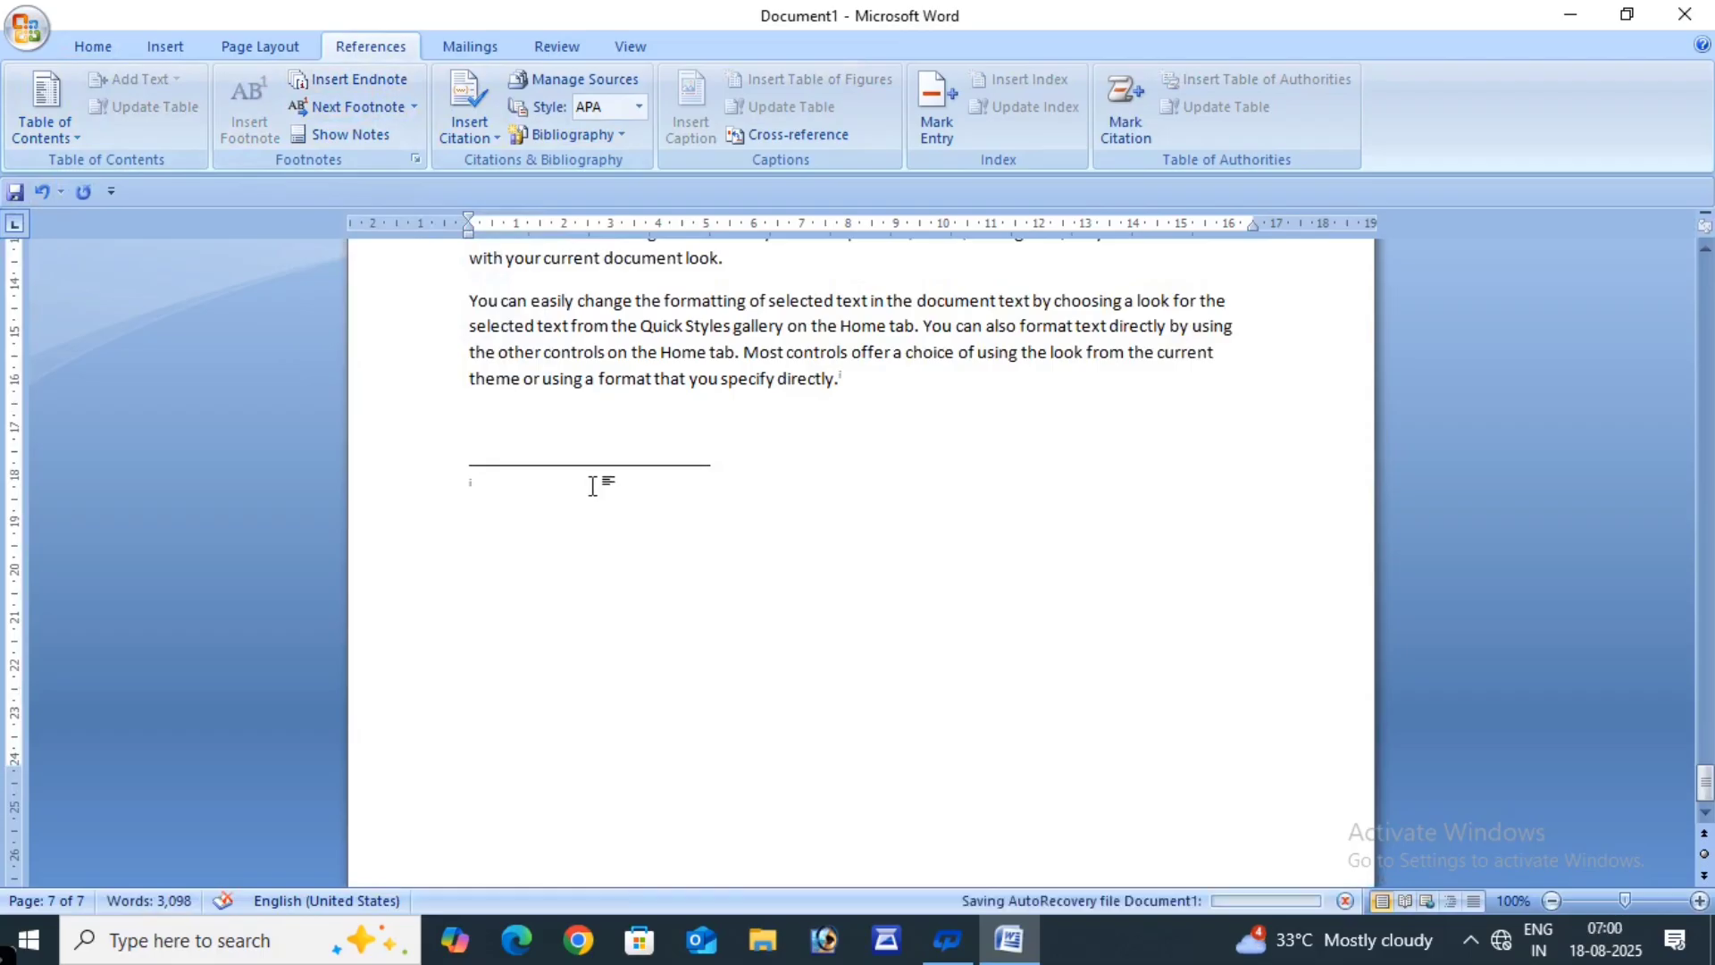
text(END)
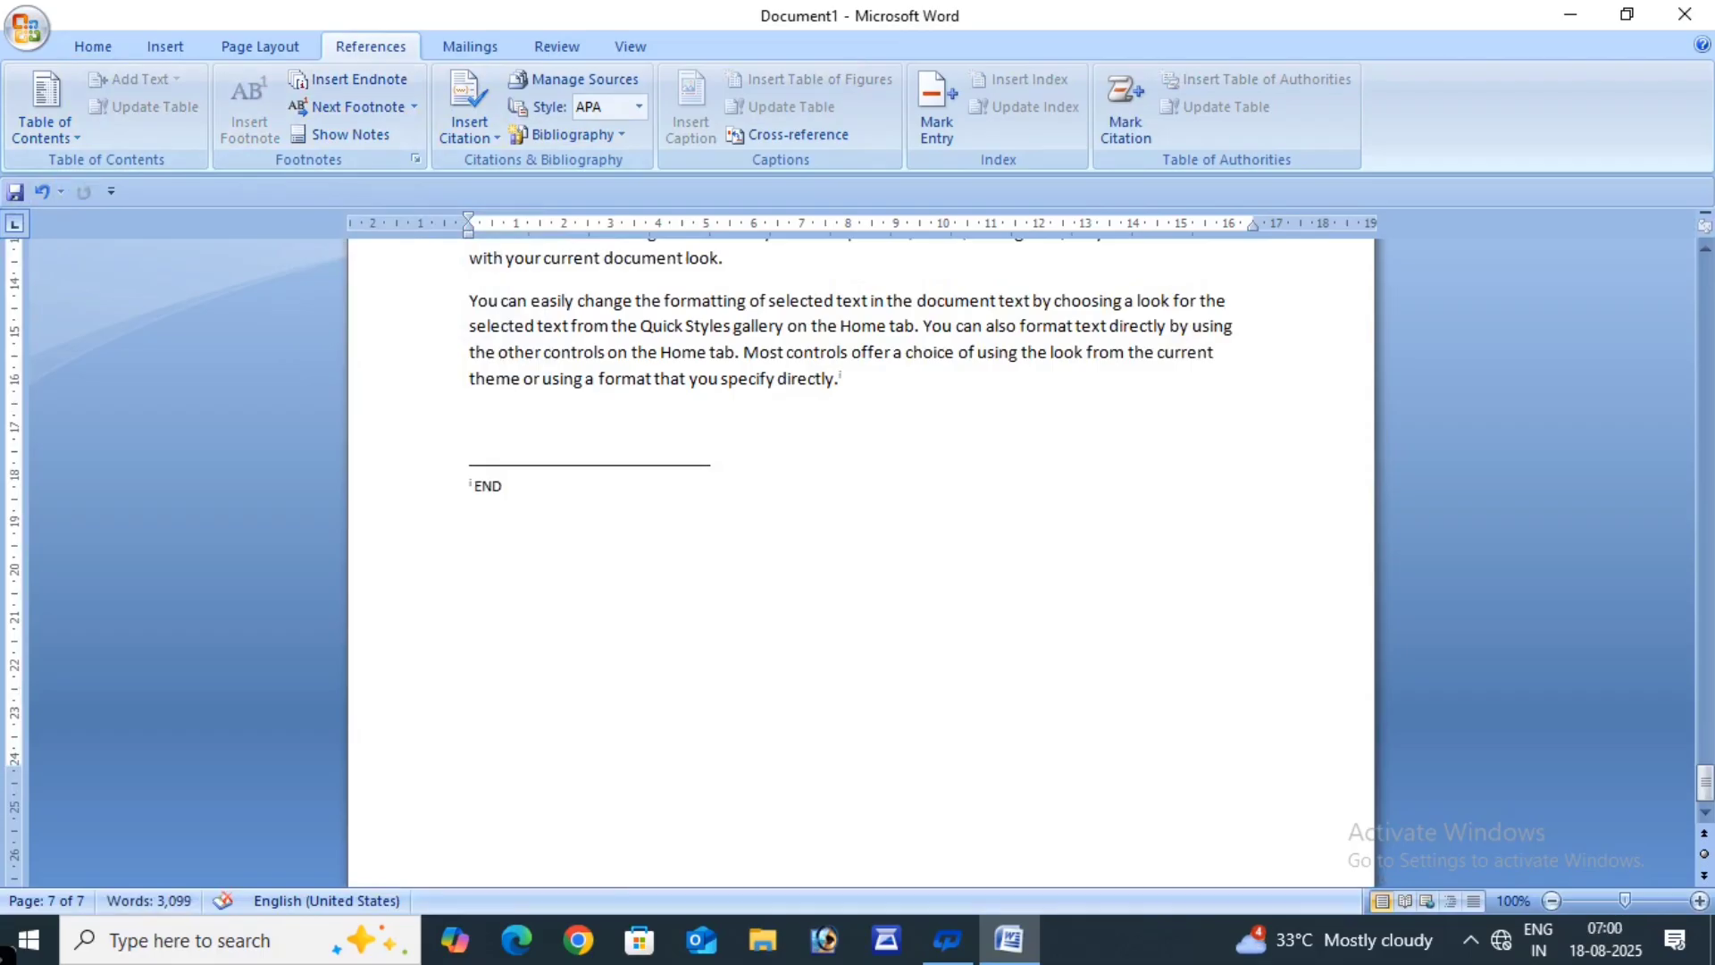
text( DOC..)
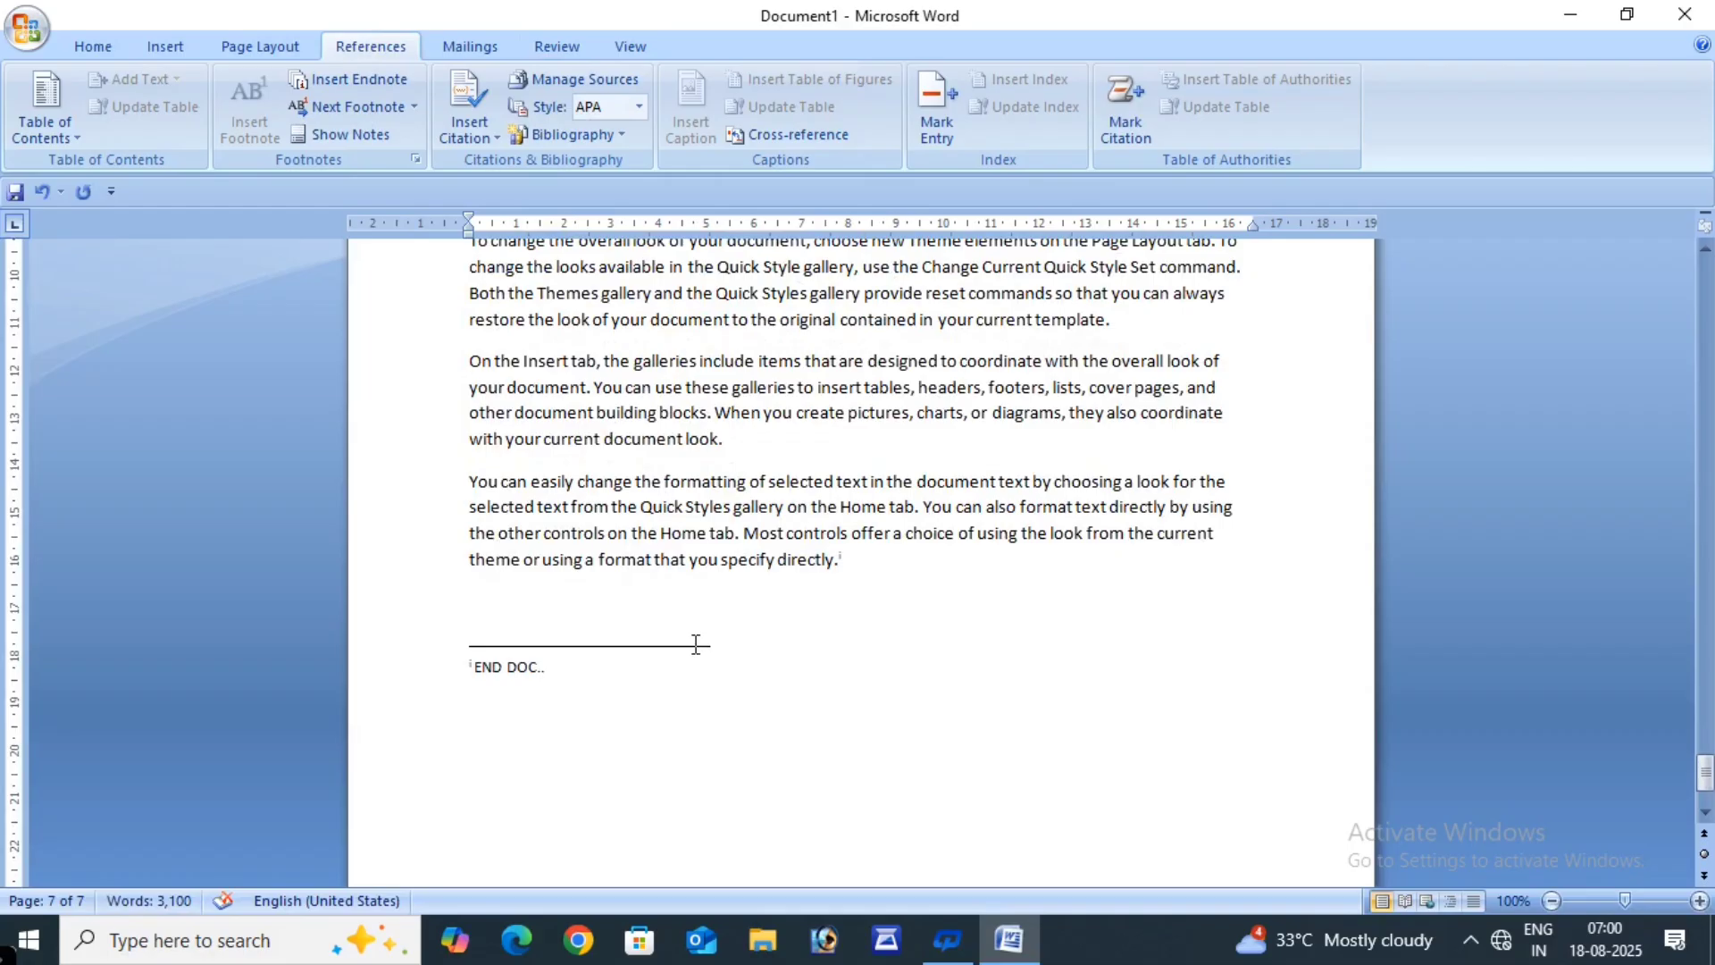
scroll(696, 643, up, 15)
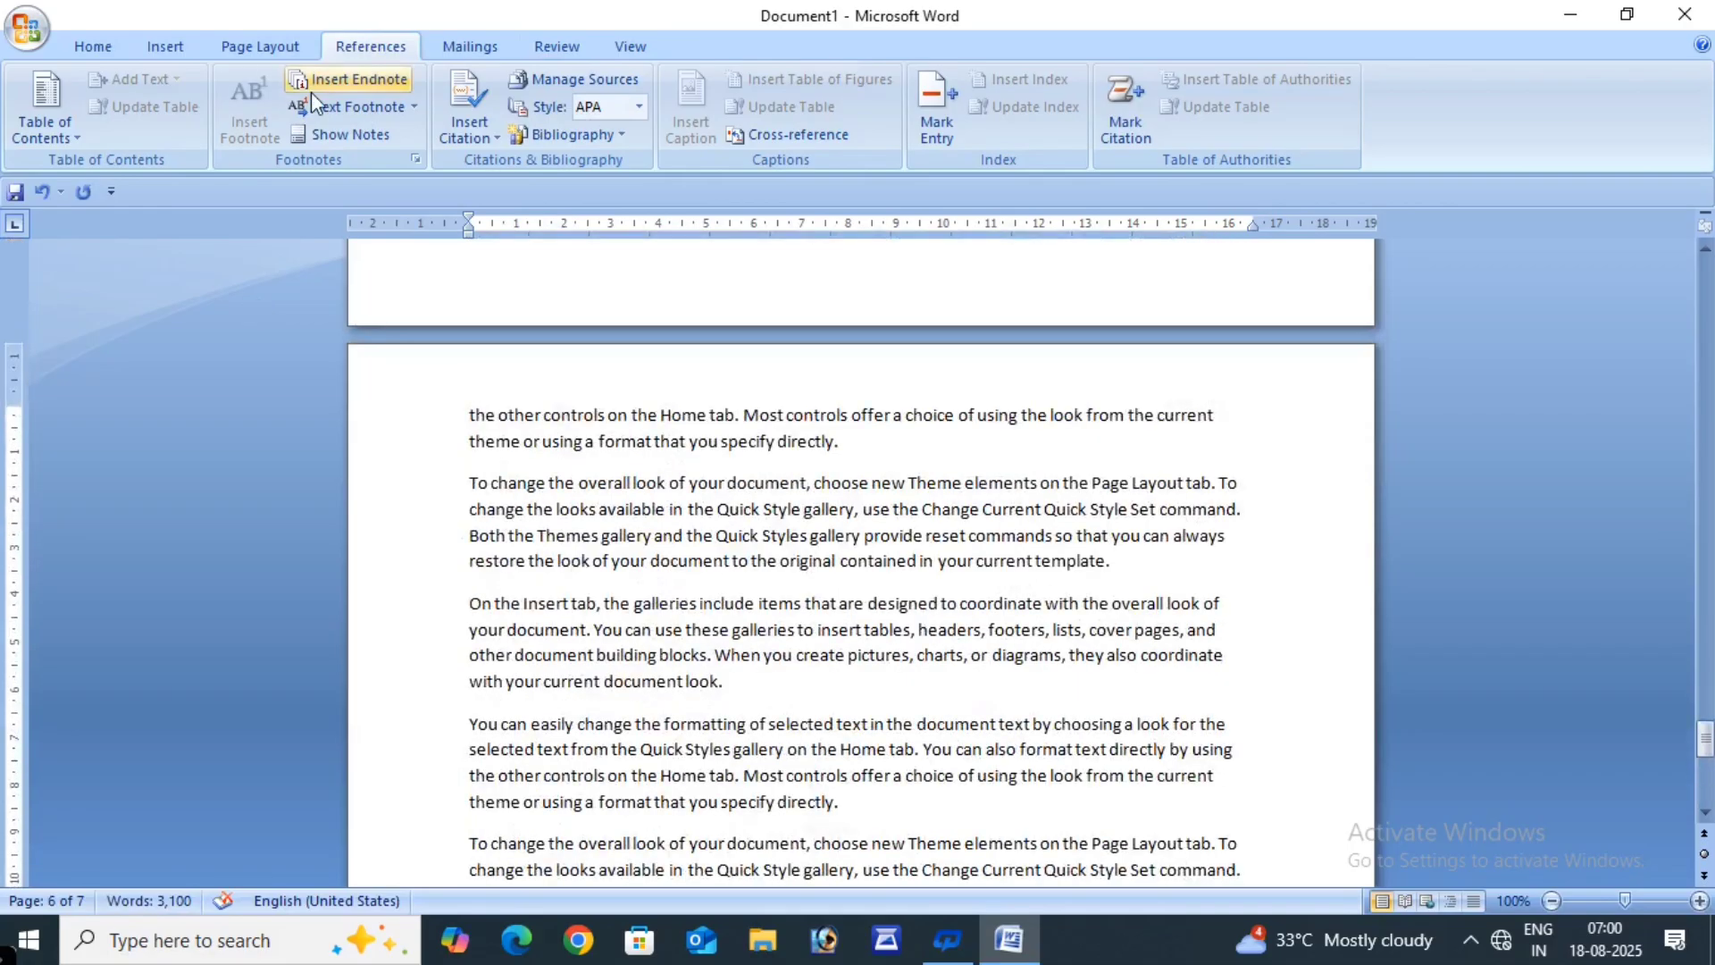
scroll(636, 440, up, 5)
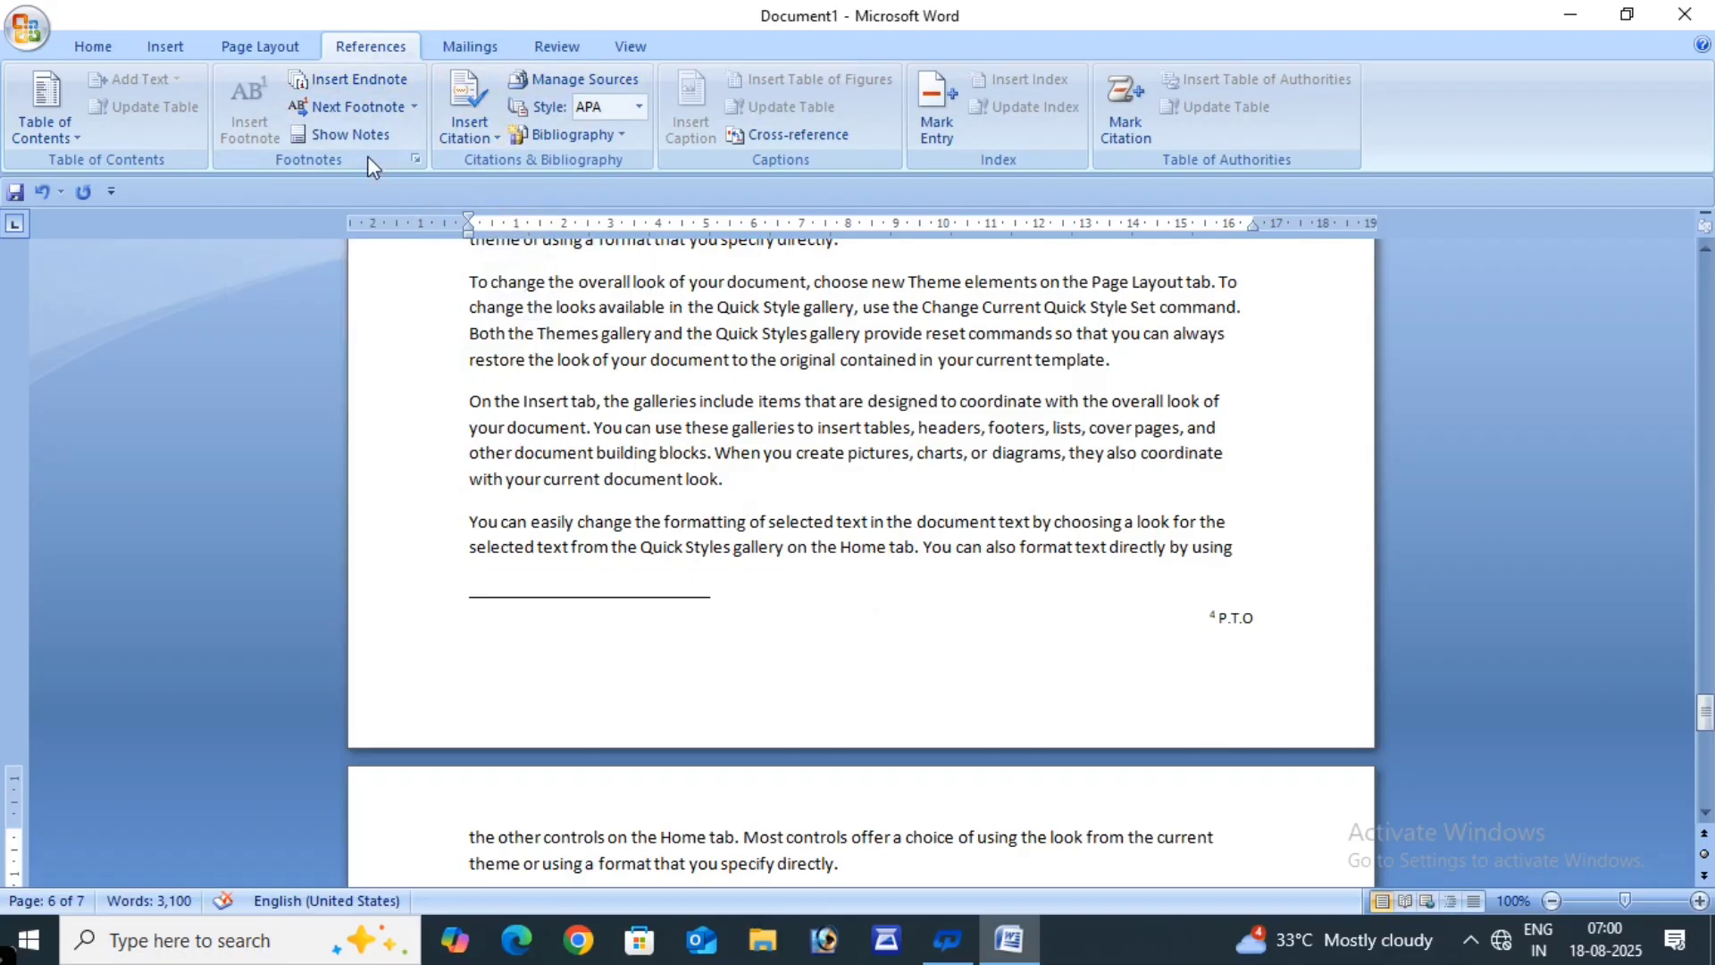
- View the END DOC endnote, then return to the body text after the CHAPTER 4 heading
click(344, 135)
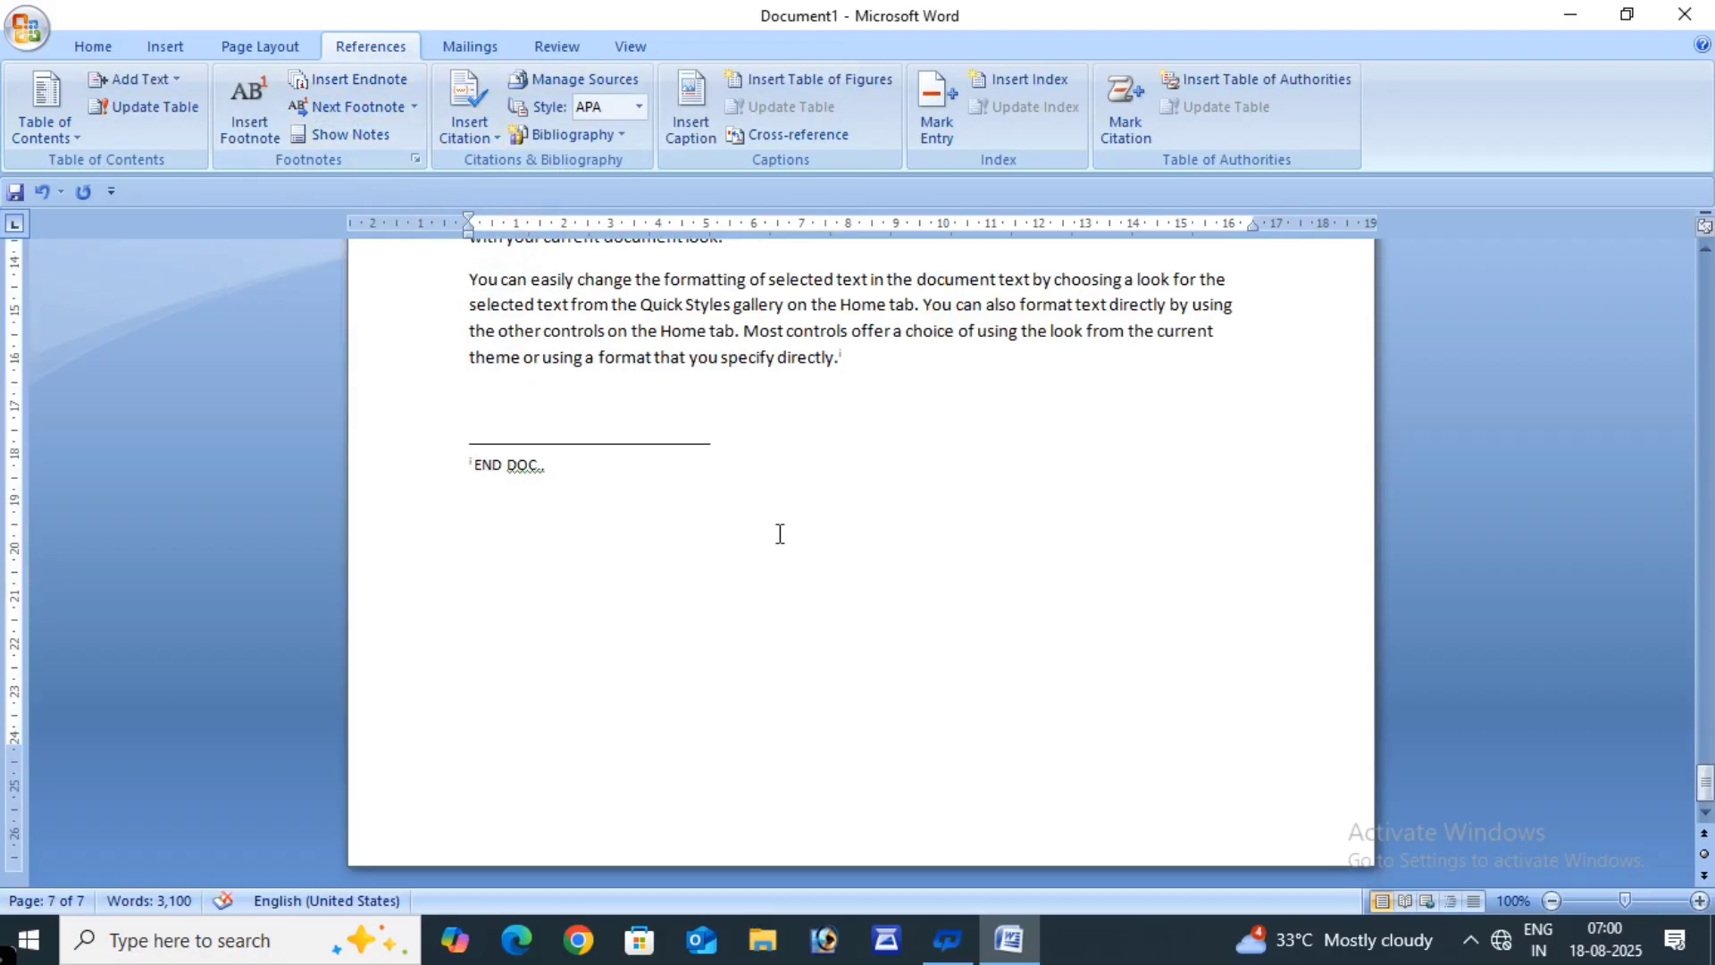
scroll(776, 524, up, 10)
scroll(775, 525, up, 12)
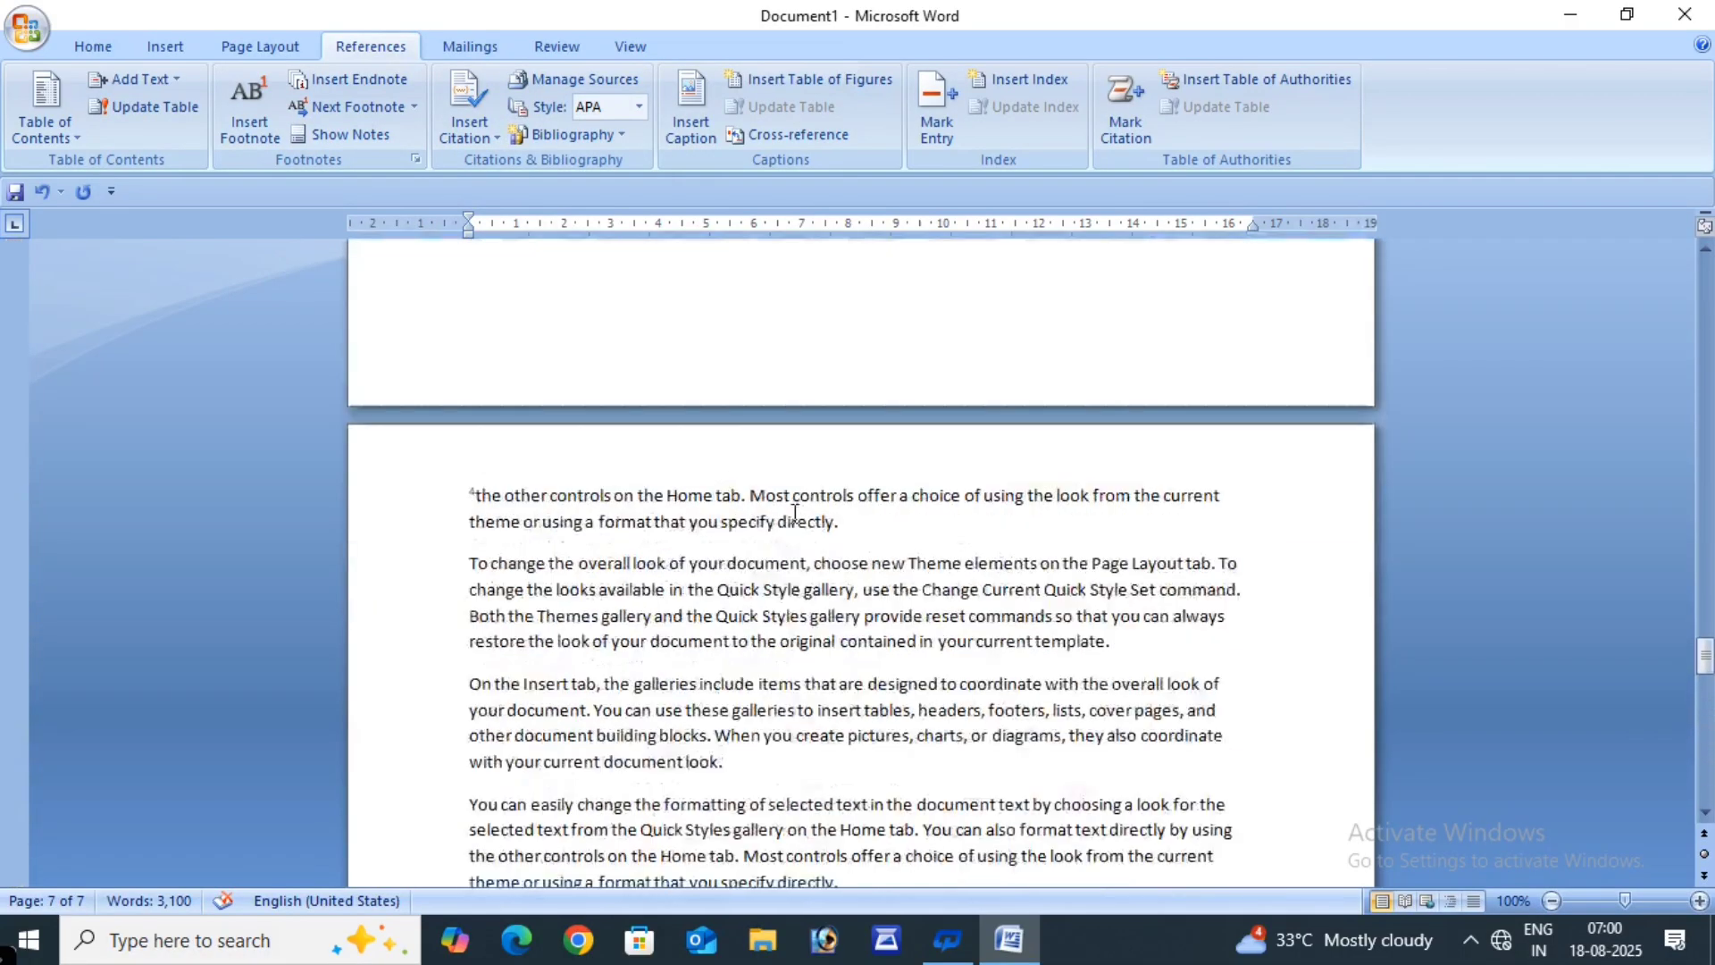
click(795, 510)
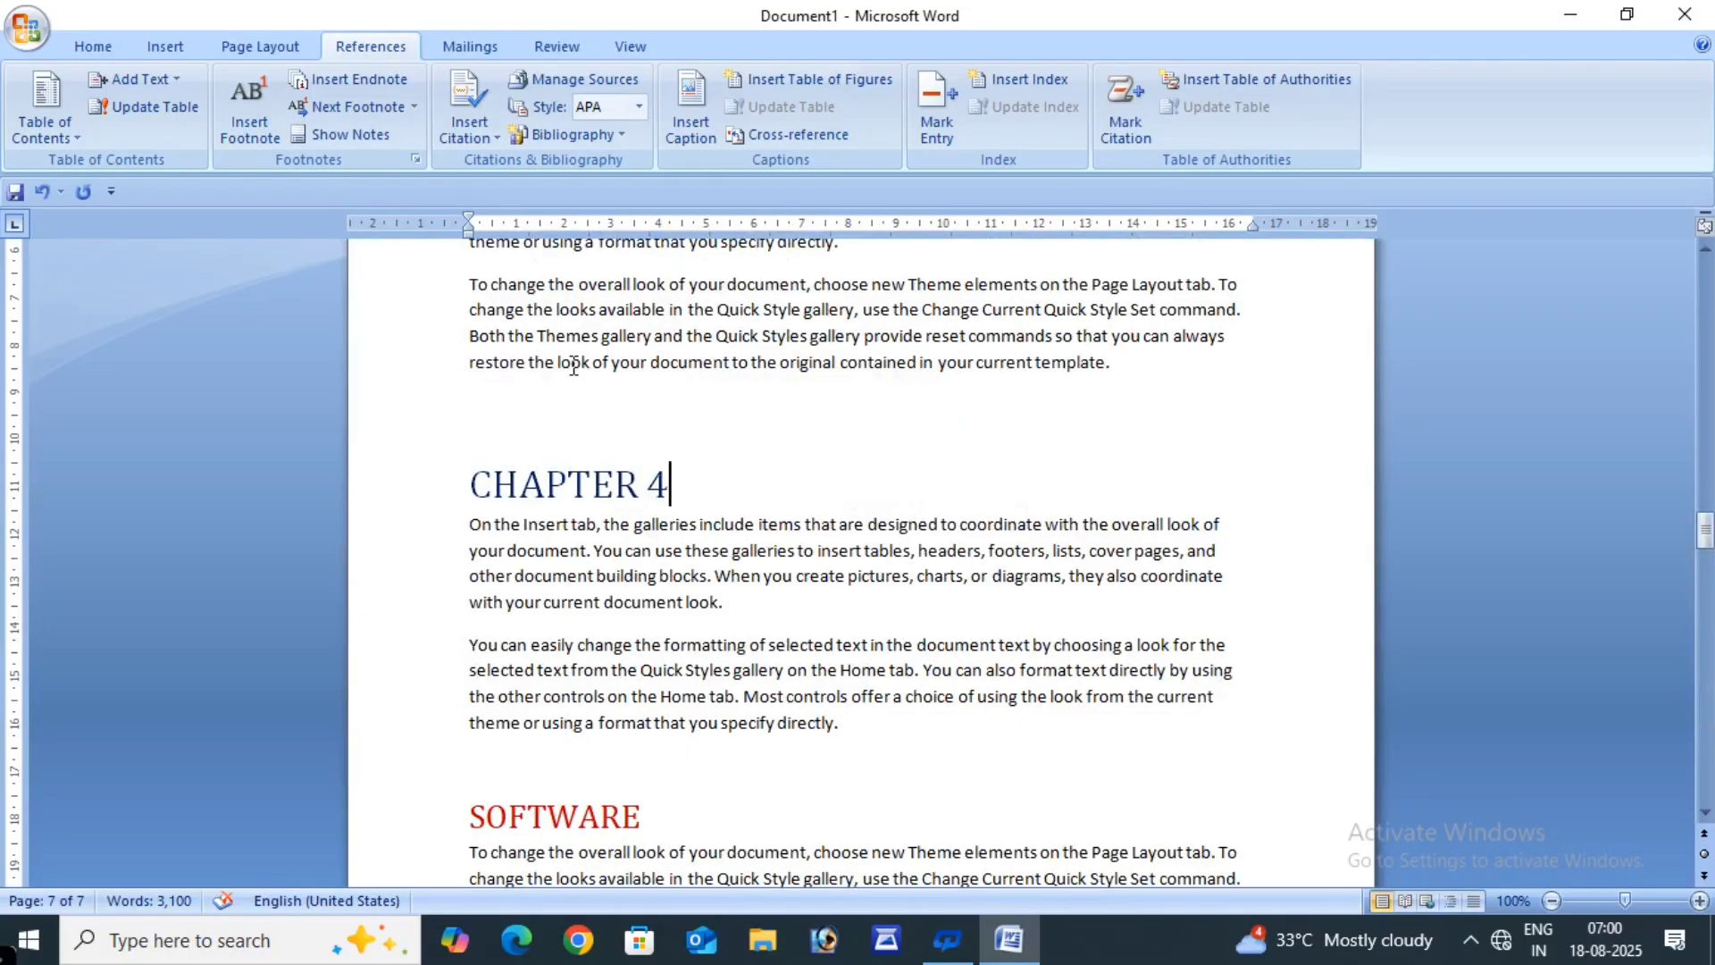
- Jump to the END DOC endnote in the endnote area, then back to its reference in the text
click(343, 134)
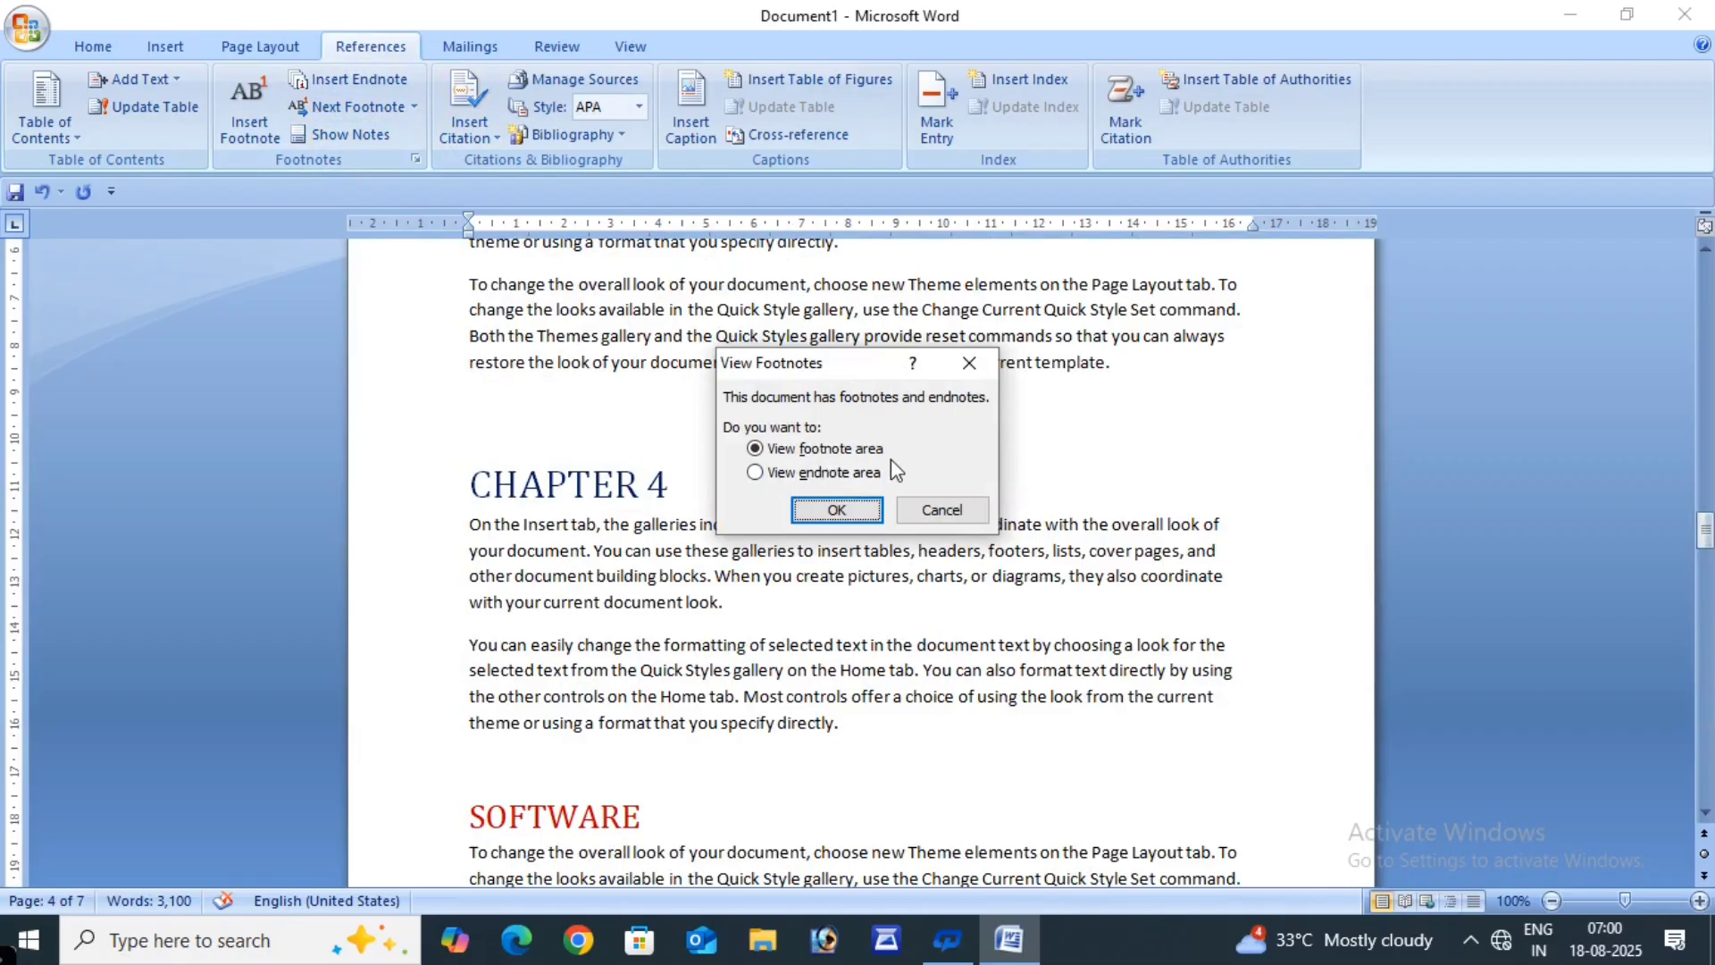
click(755, 472)
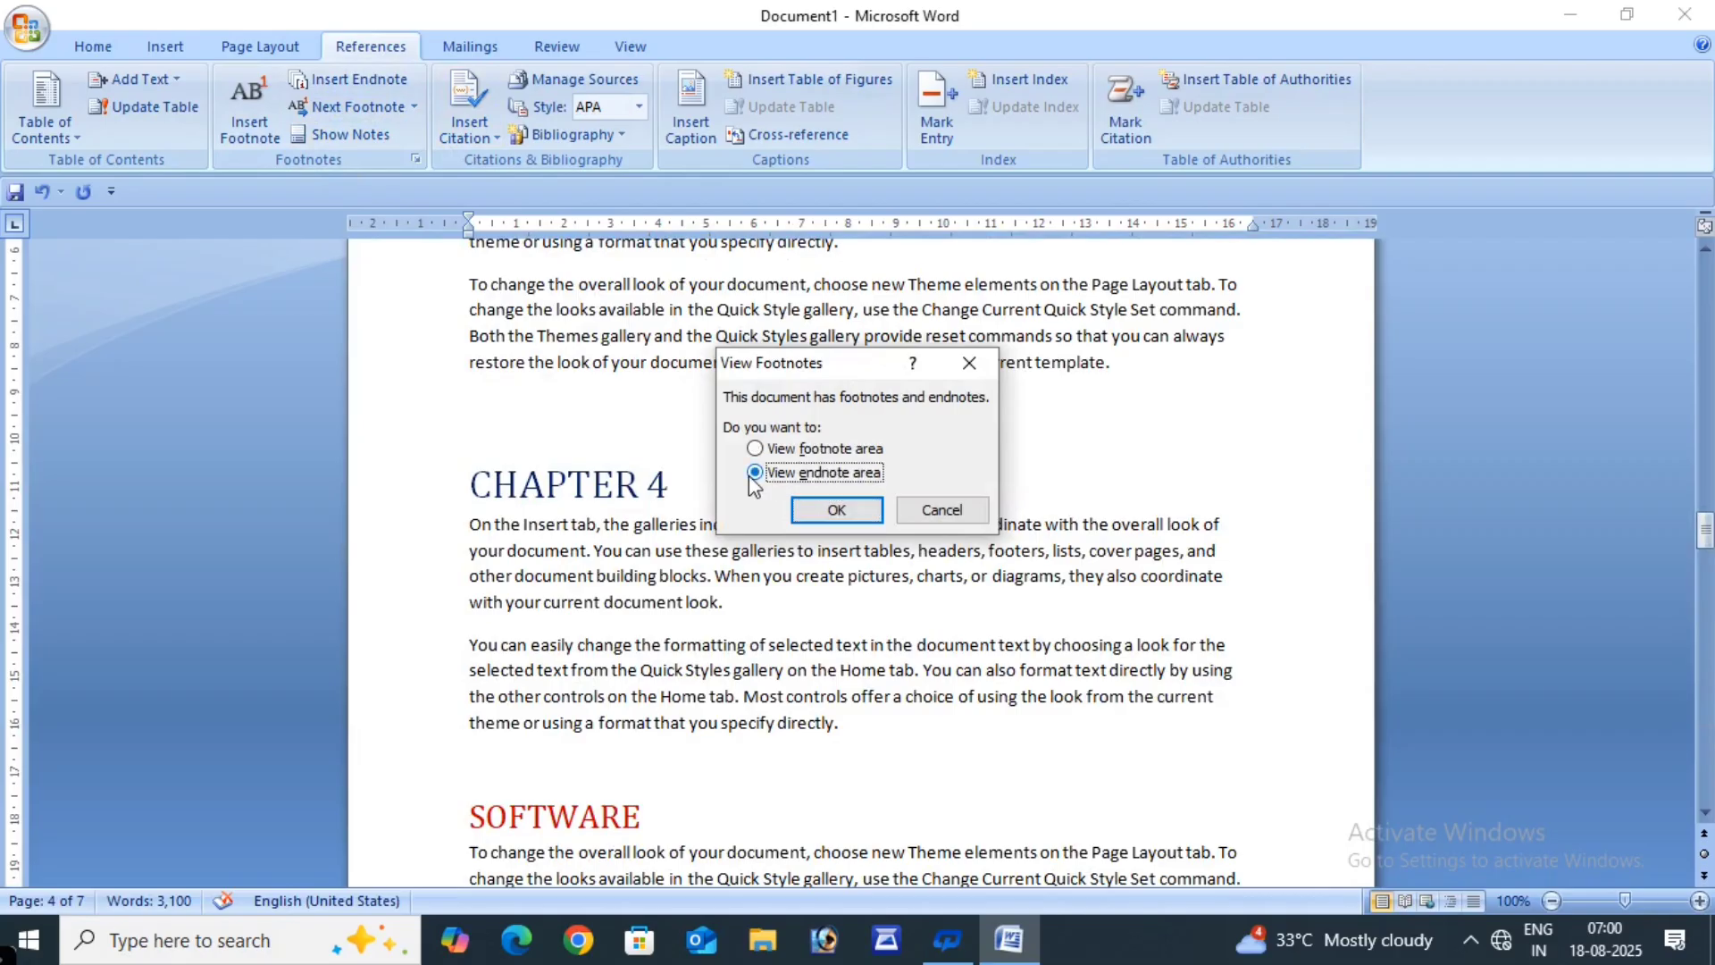
click(807, 516)
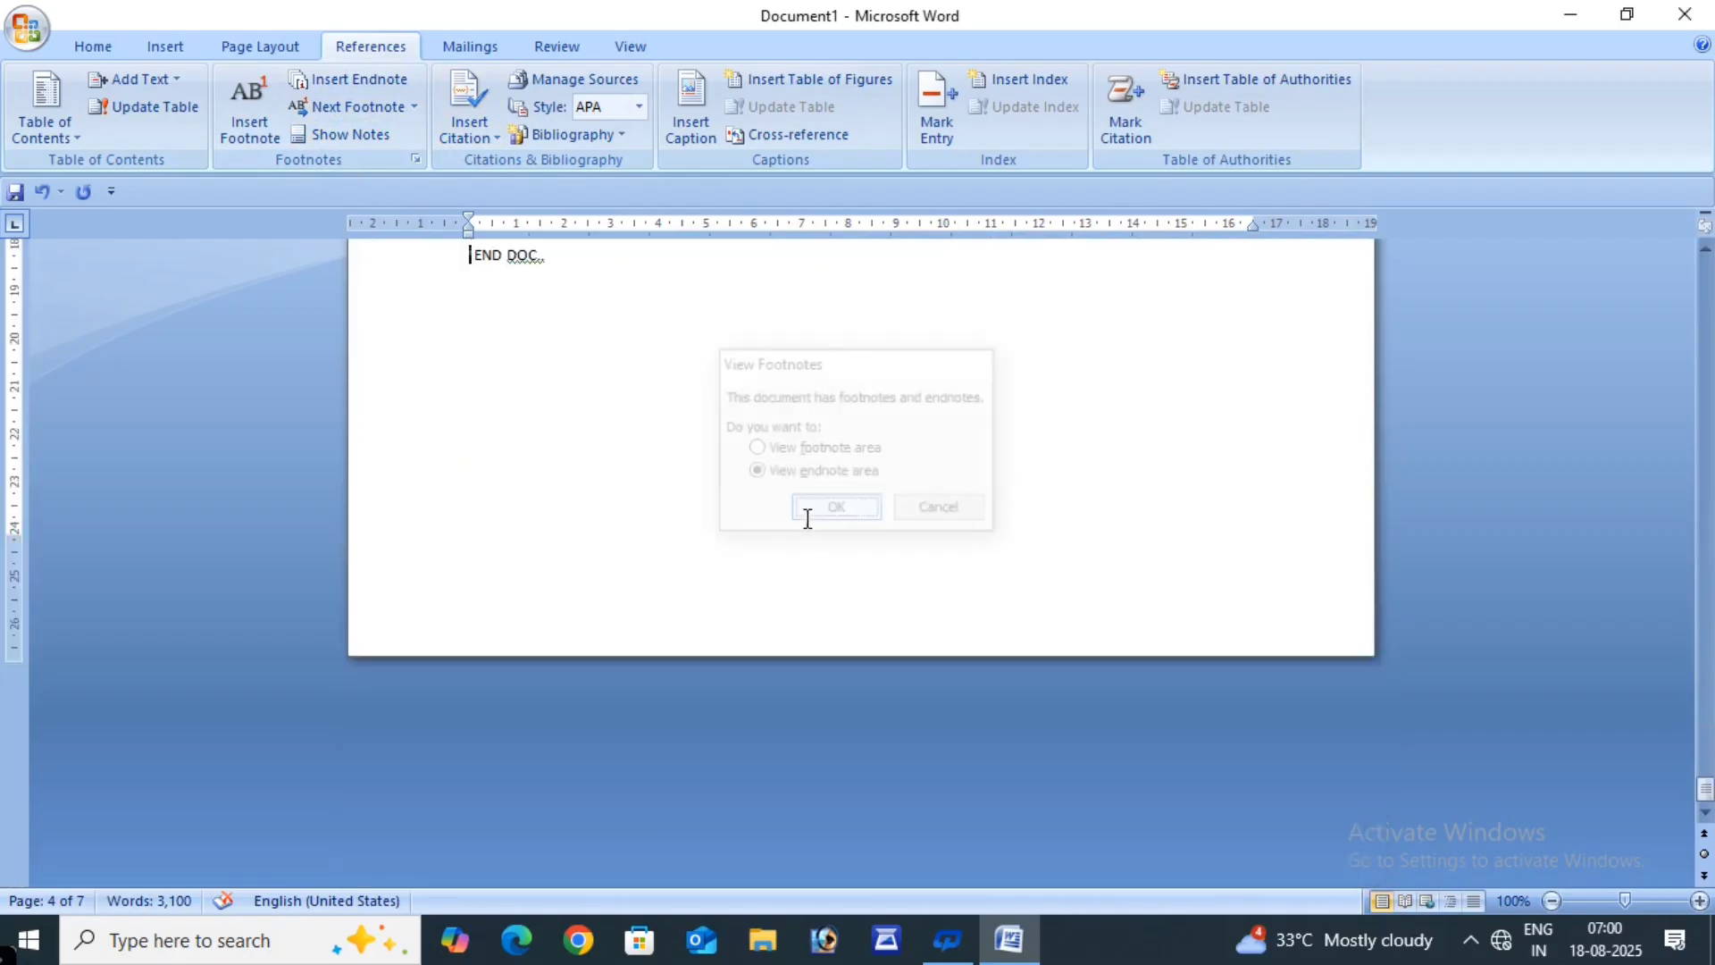
click(377, 147)
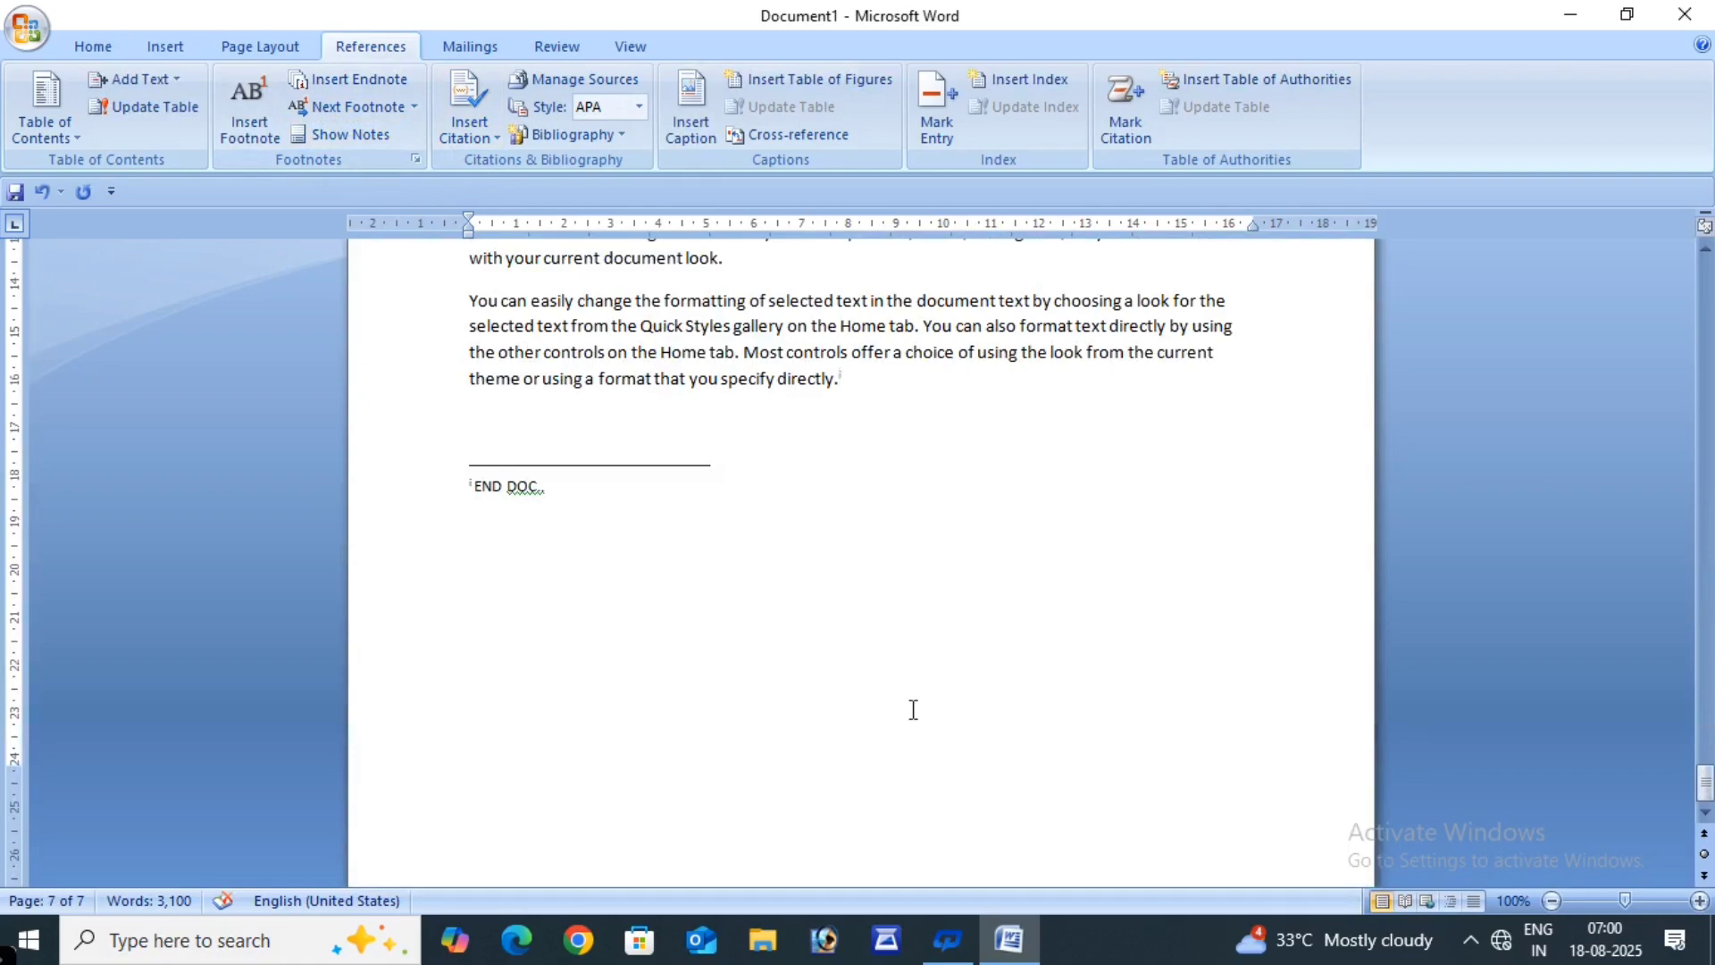
- From the CHAPTER 1 text, switch to the footnote area showing the P.T.O footnote
scroll(913, 709, up, 15)
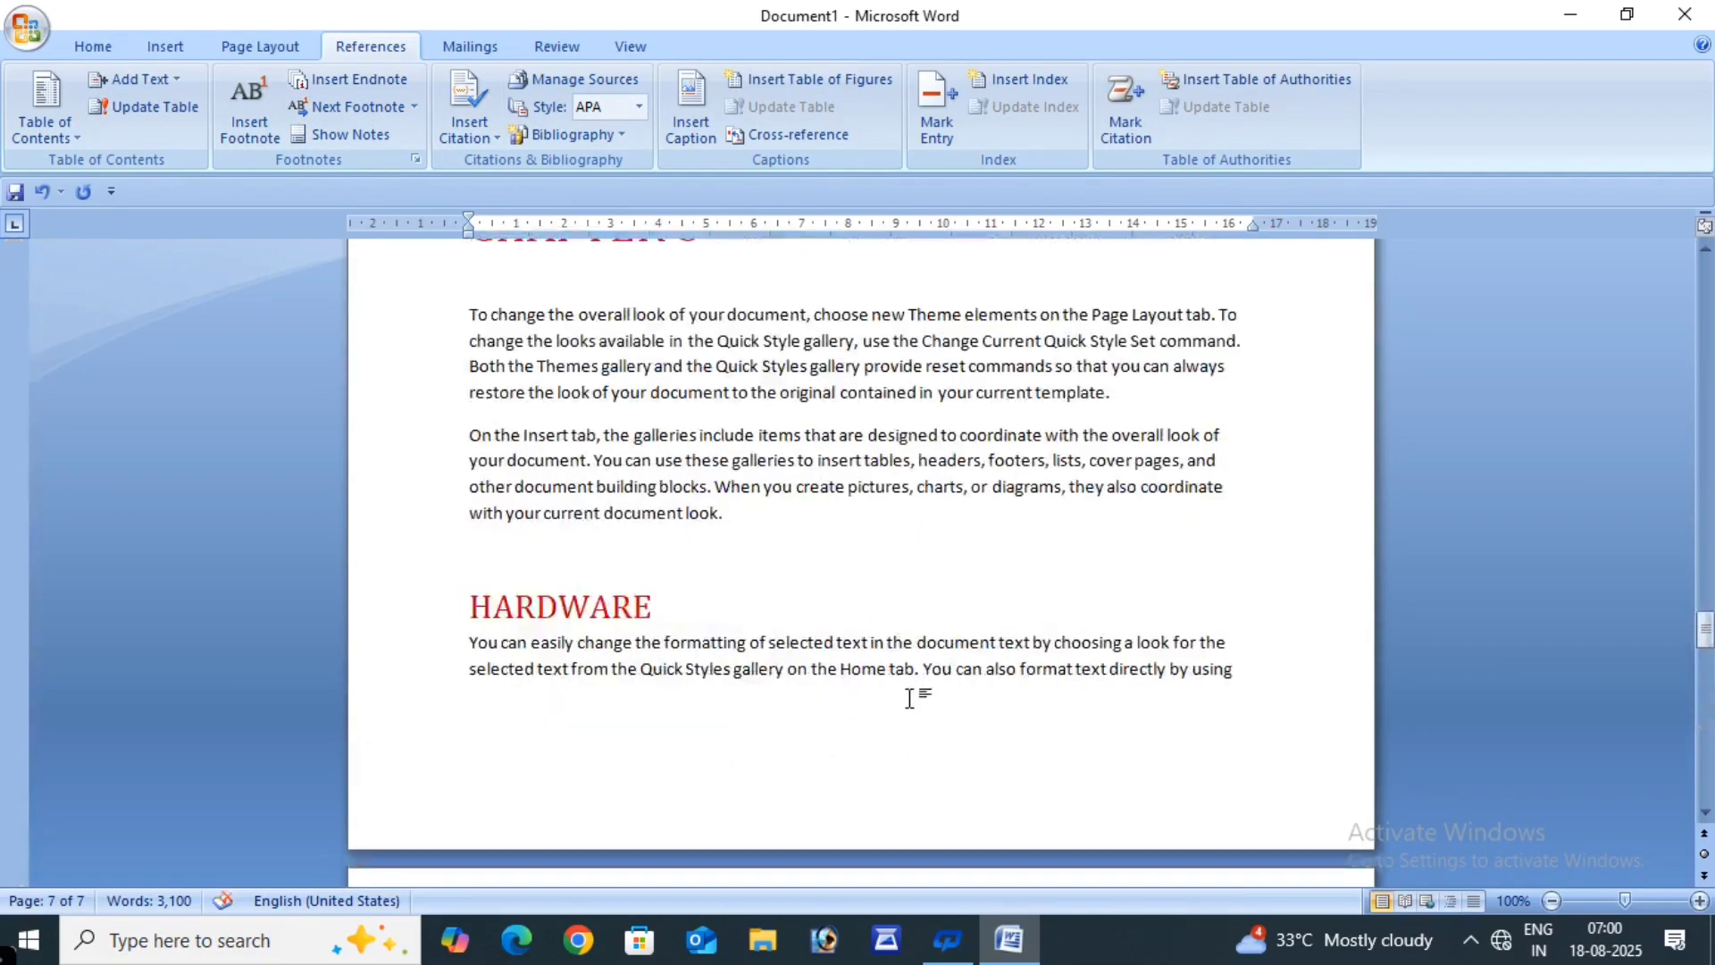
scroll(909, 698, up, 10)
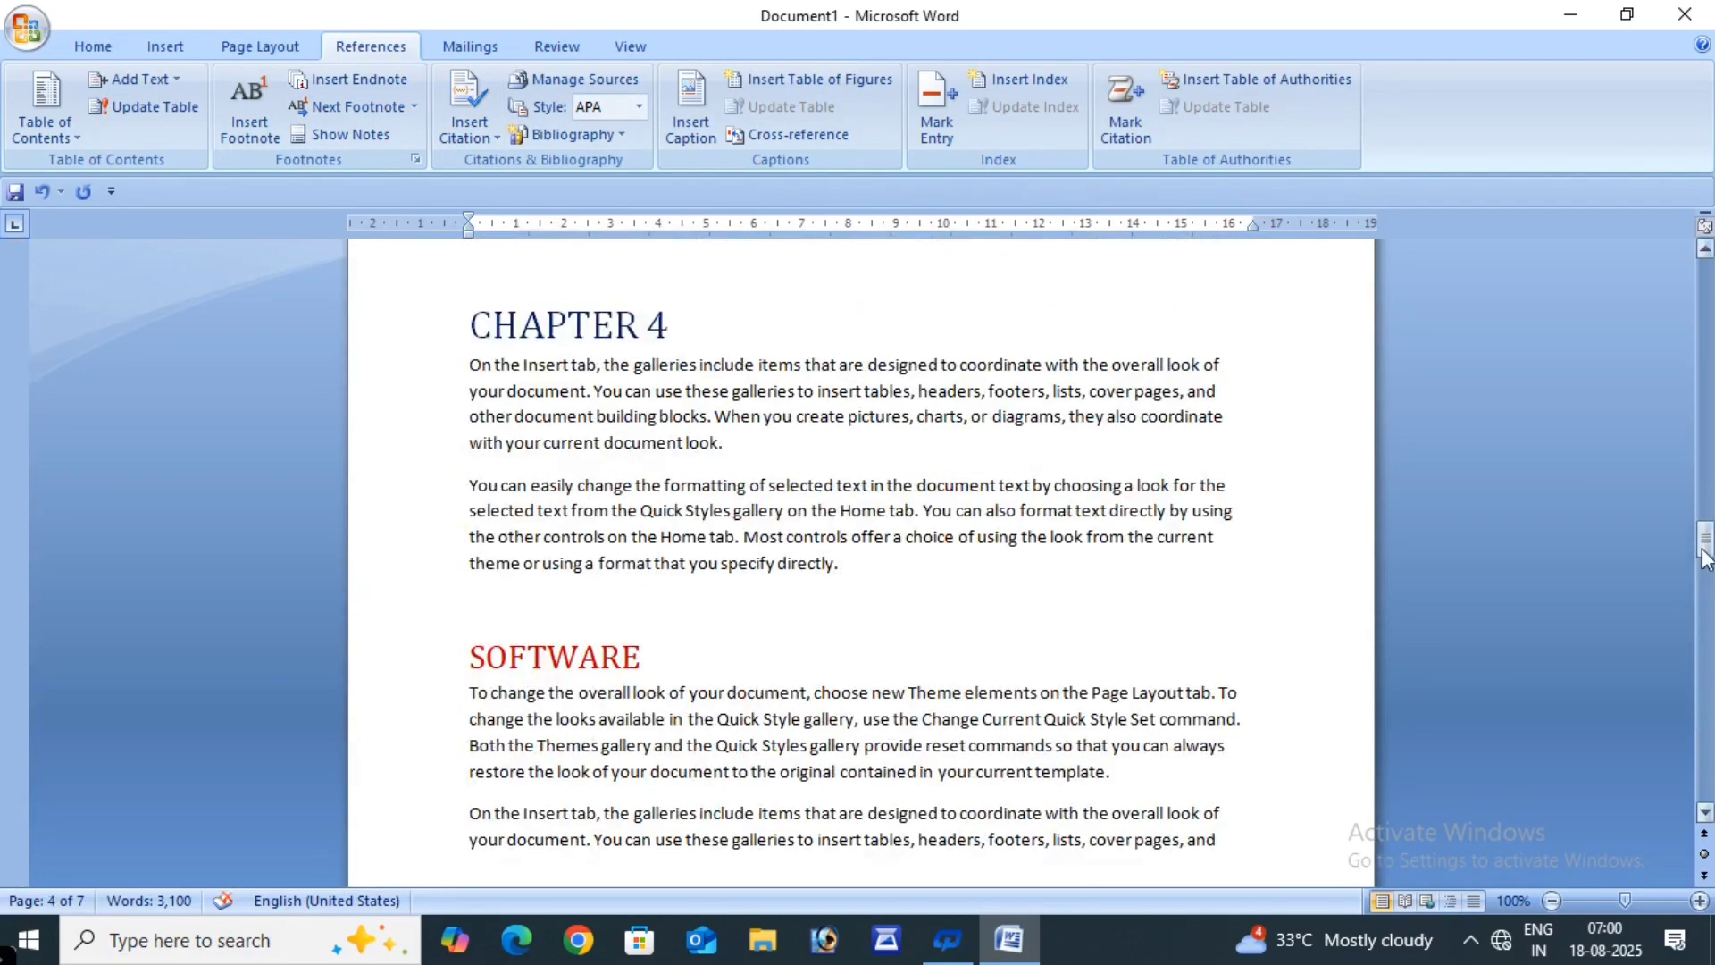
drag(1706, 559, 1706, 273)
click(774, 557)
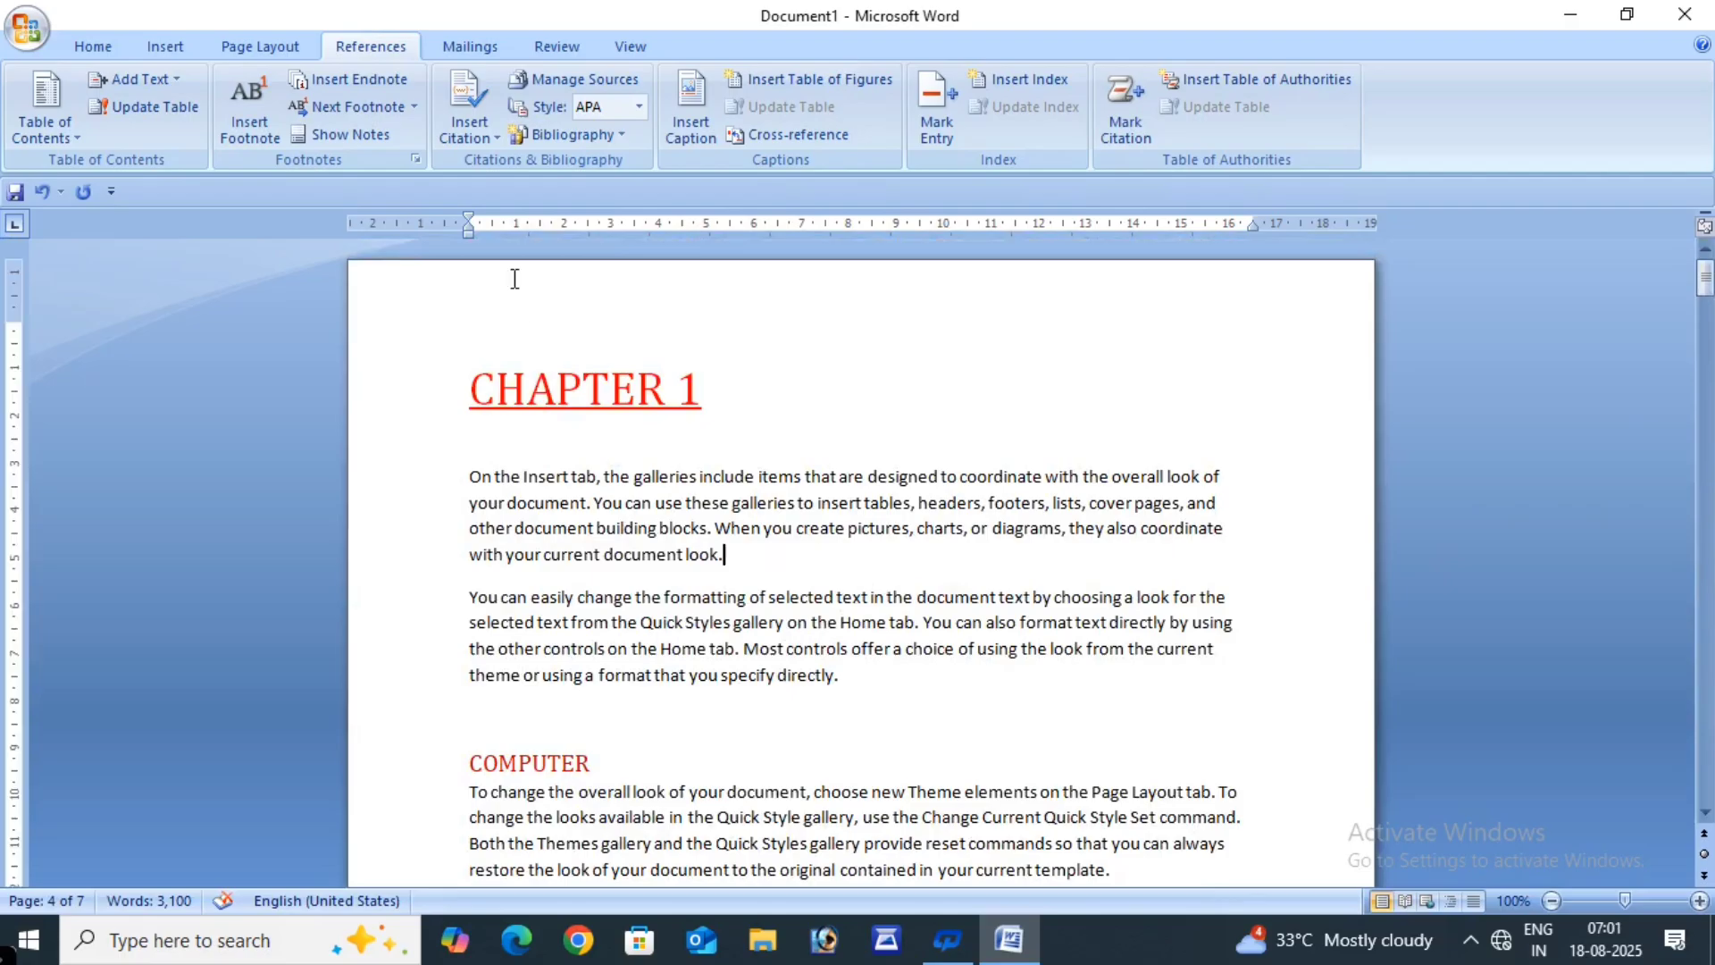
click(344, 134)
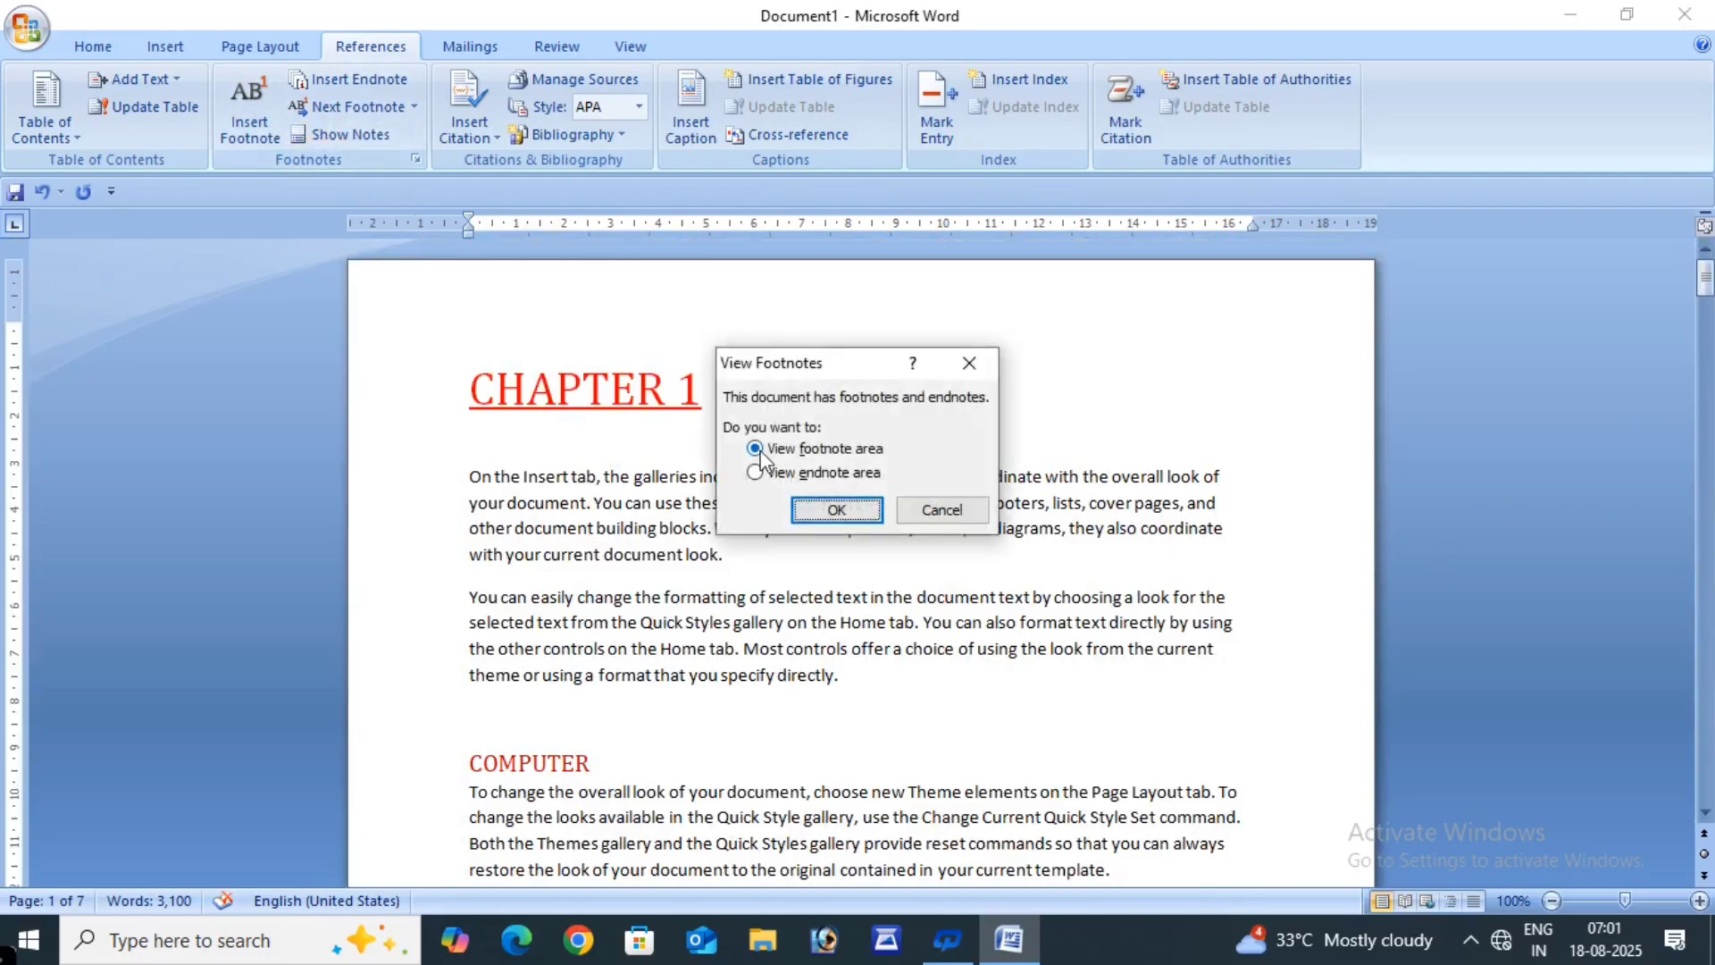
click(817, 504)
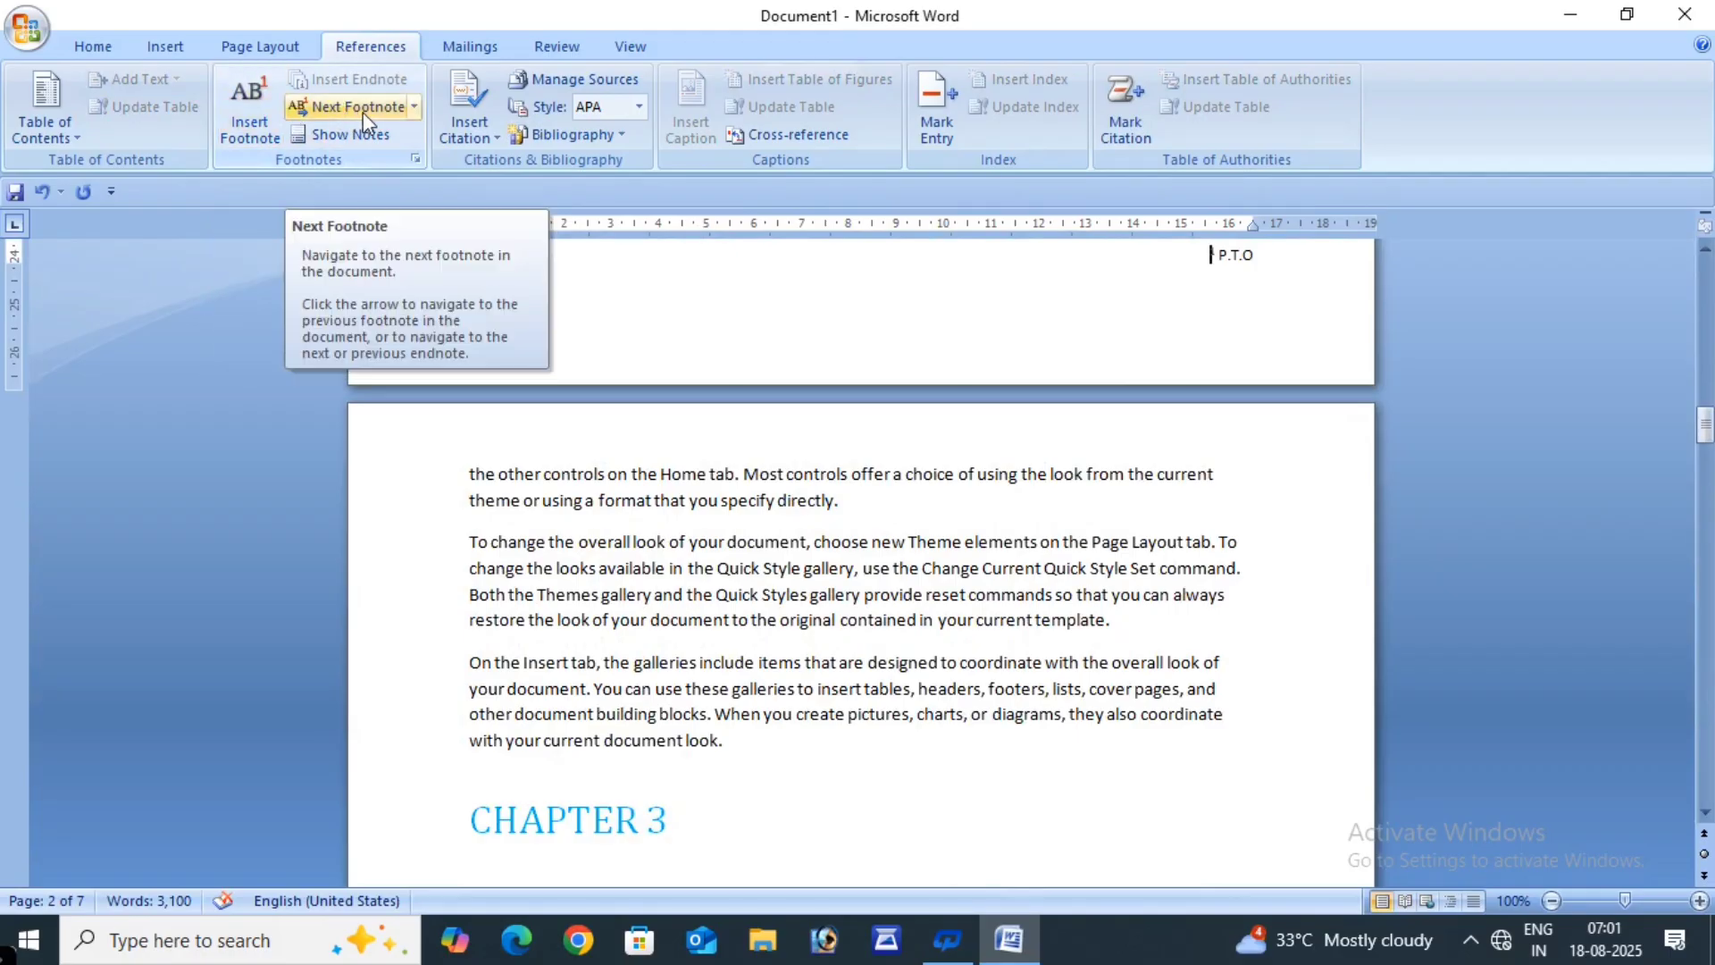
- Jump to the next footnote, the P.T.O note on page 4, and scroll around it
click(412, 109)
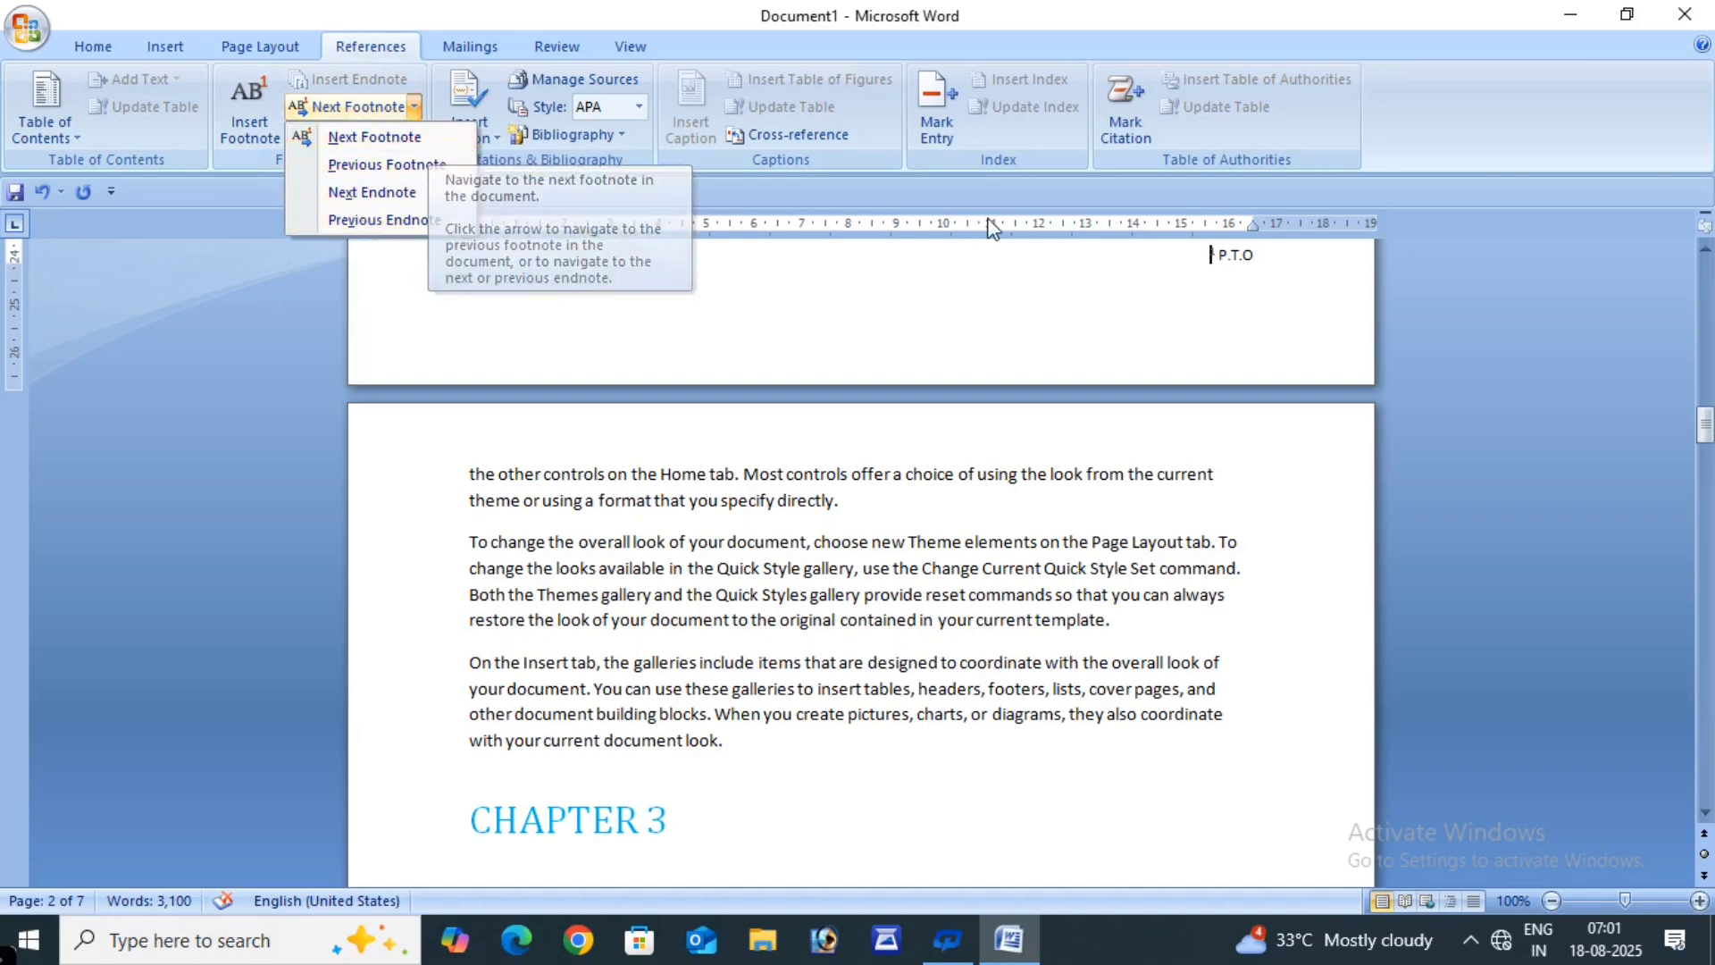
click(408, 139)
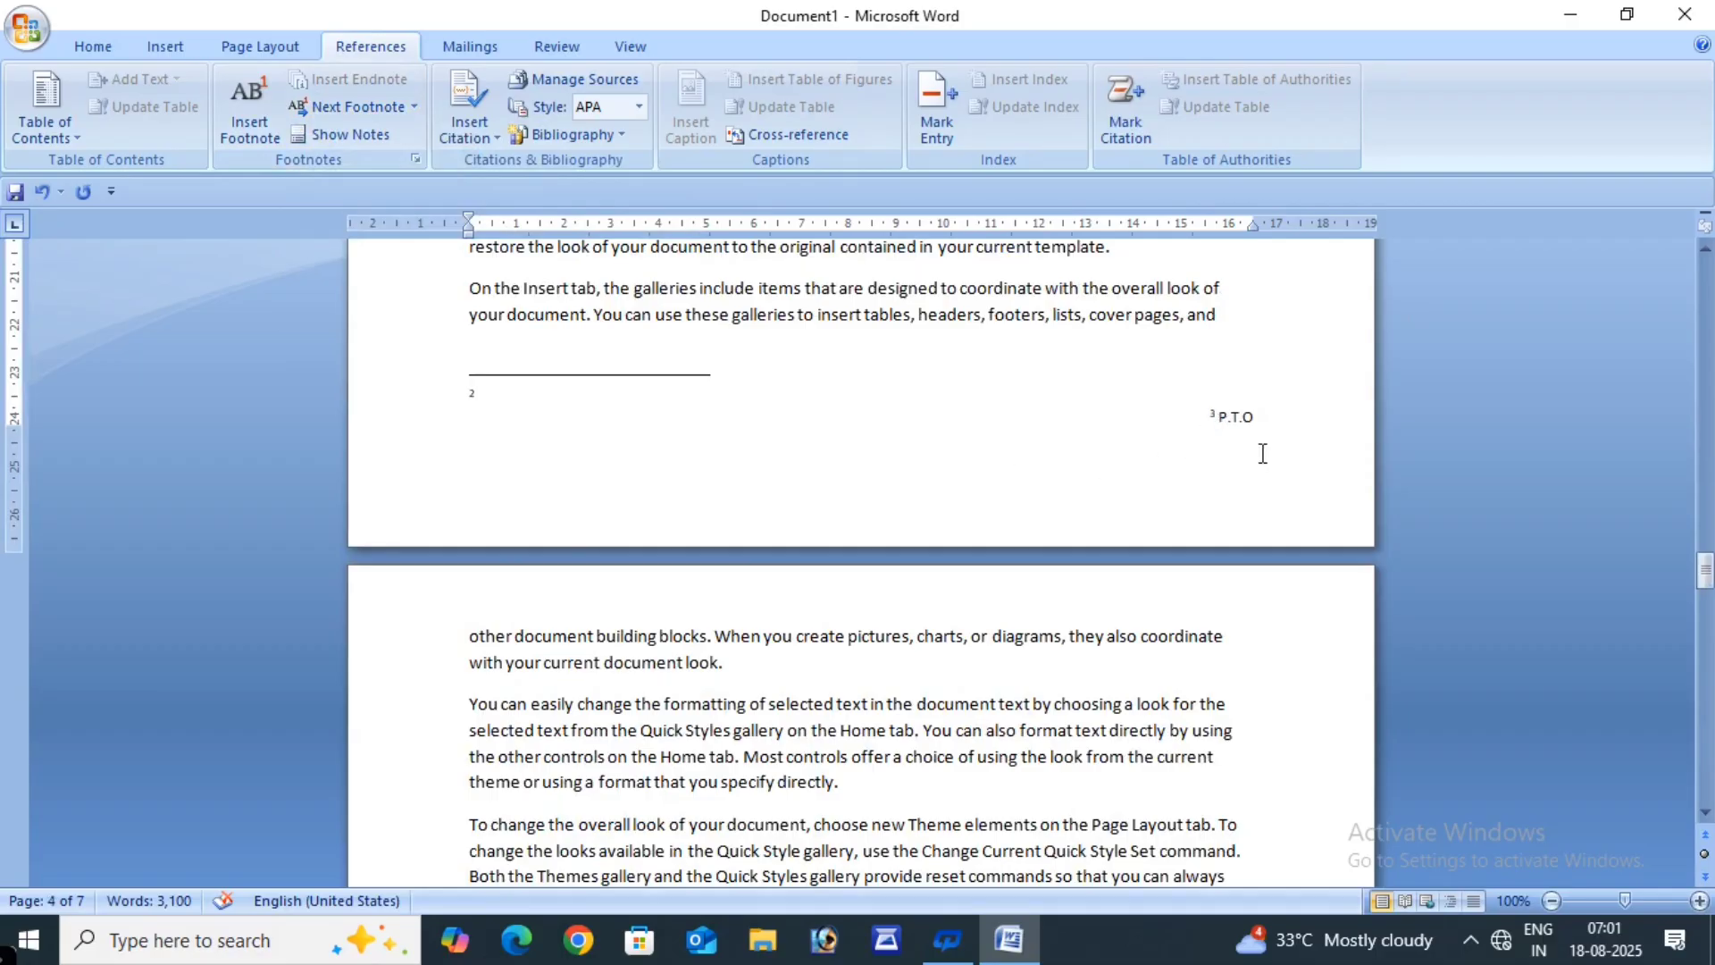
scroll(966, 604, down, 15)
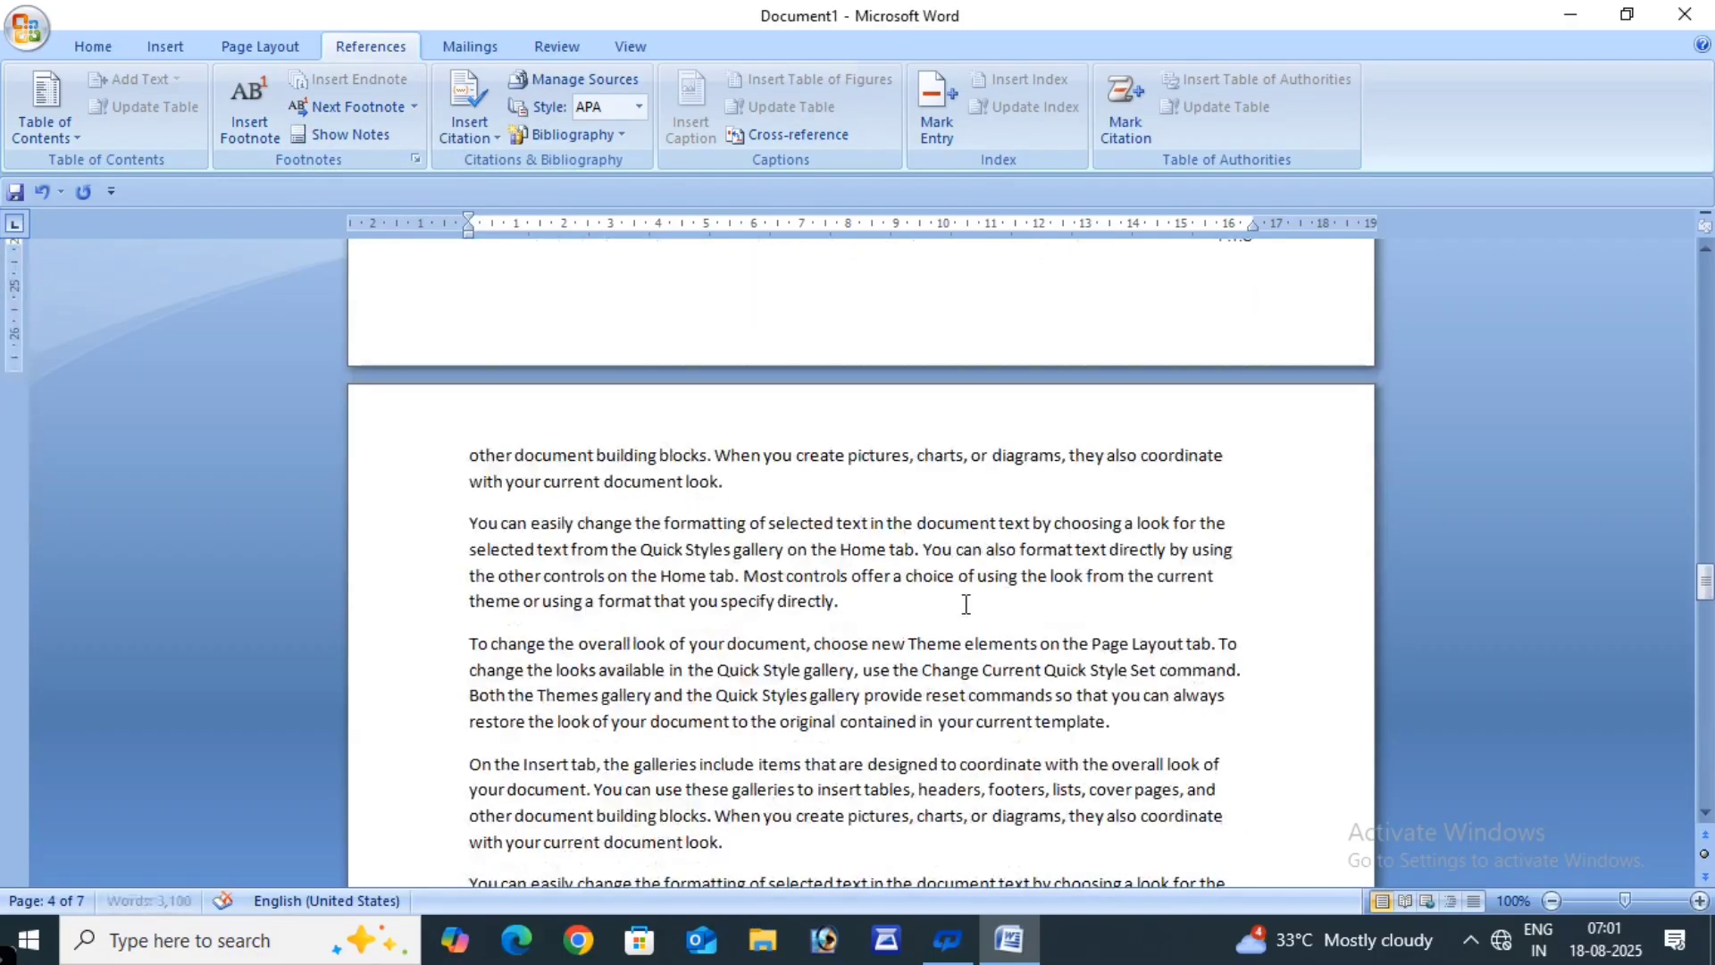
scroll(965, 604, down, 5)
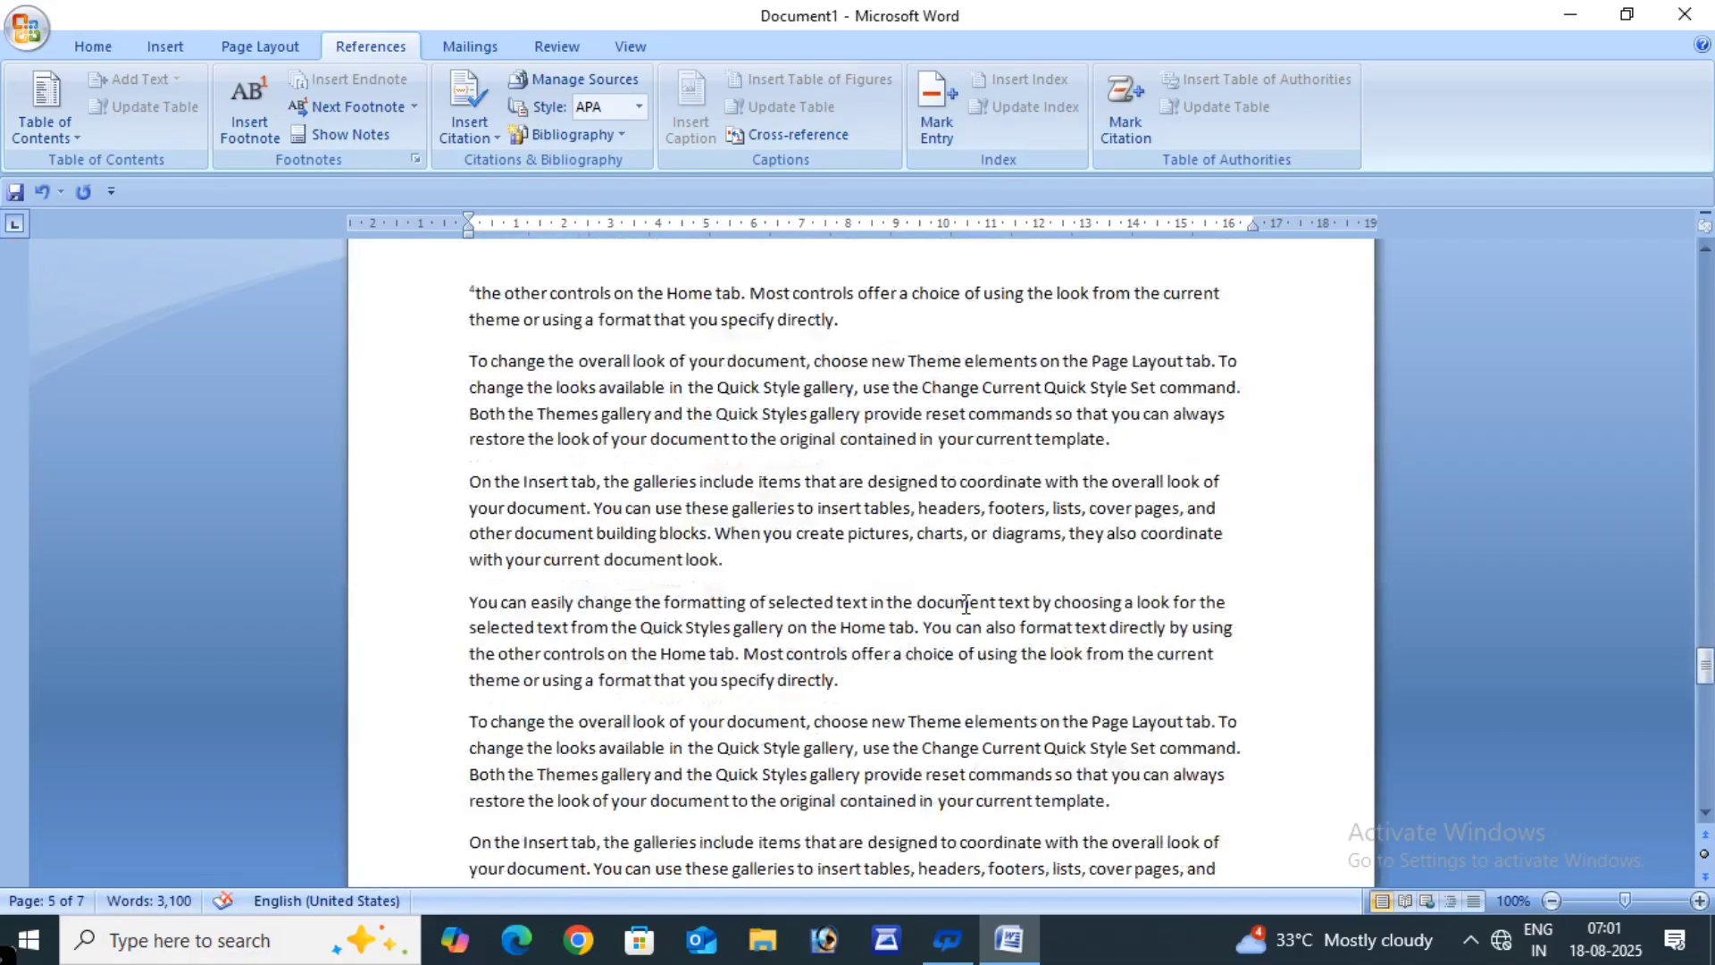
scroll(966, 604, up, 6)
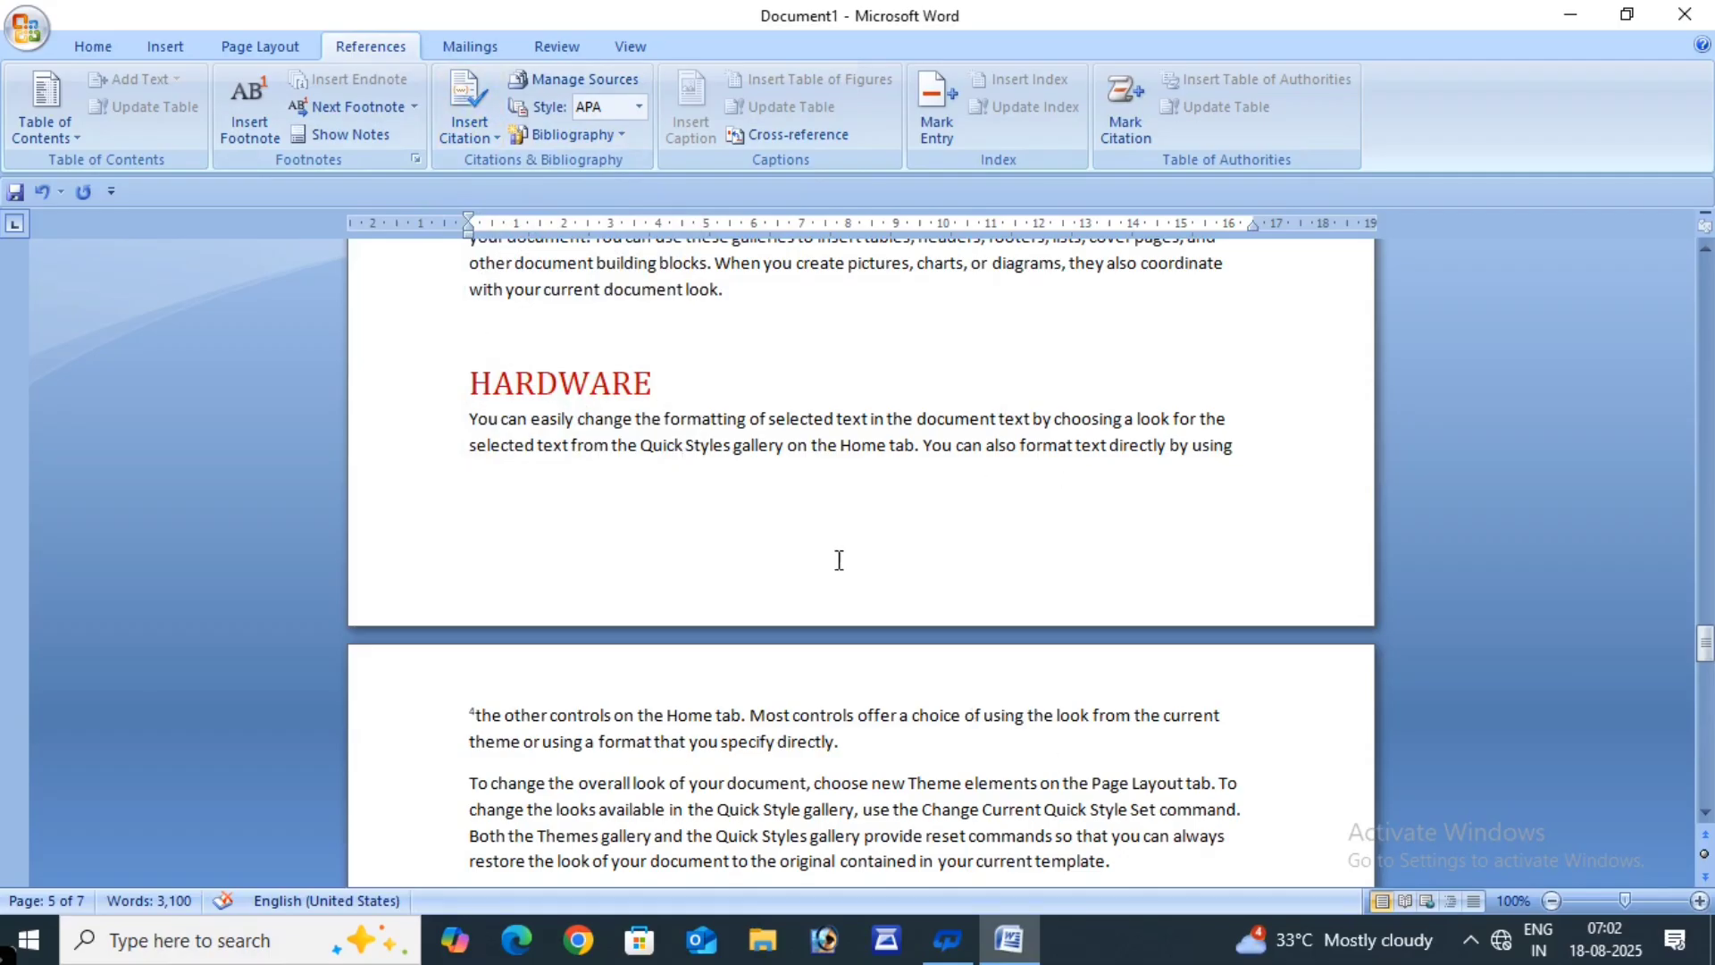
- Start a new citation source and enter the author's name
click(479, 130)
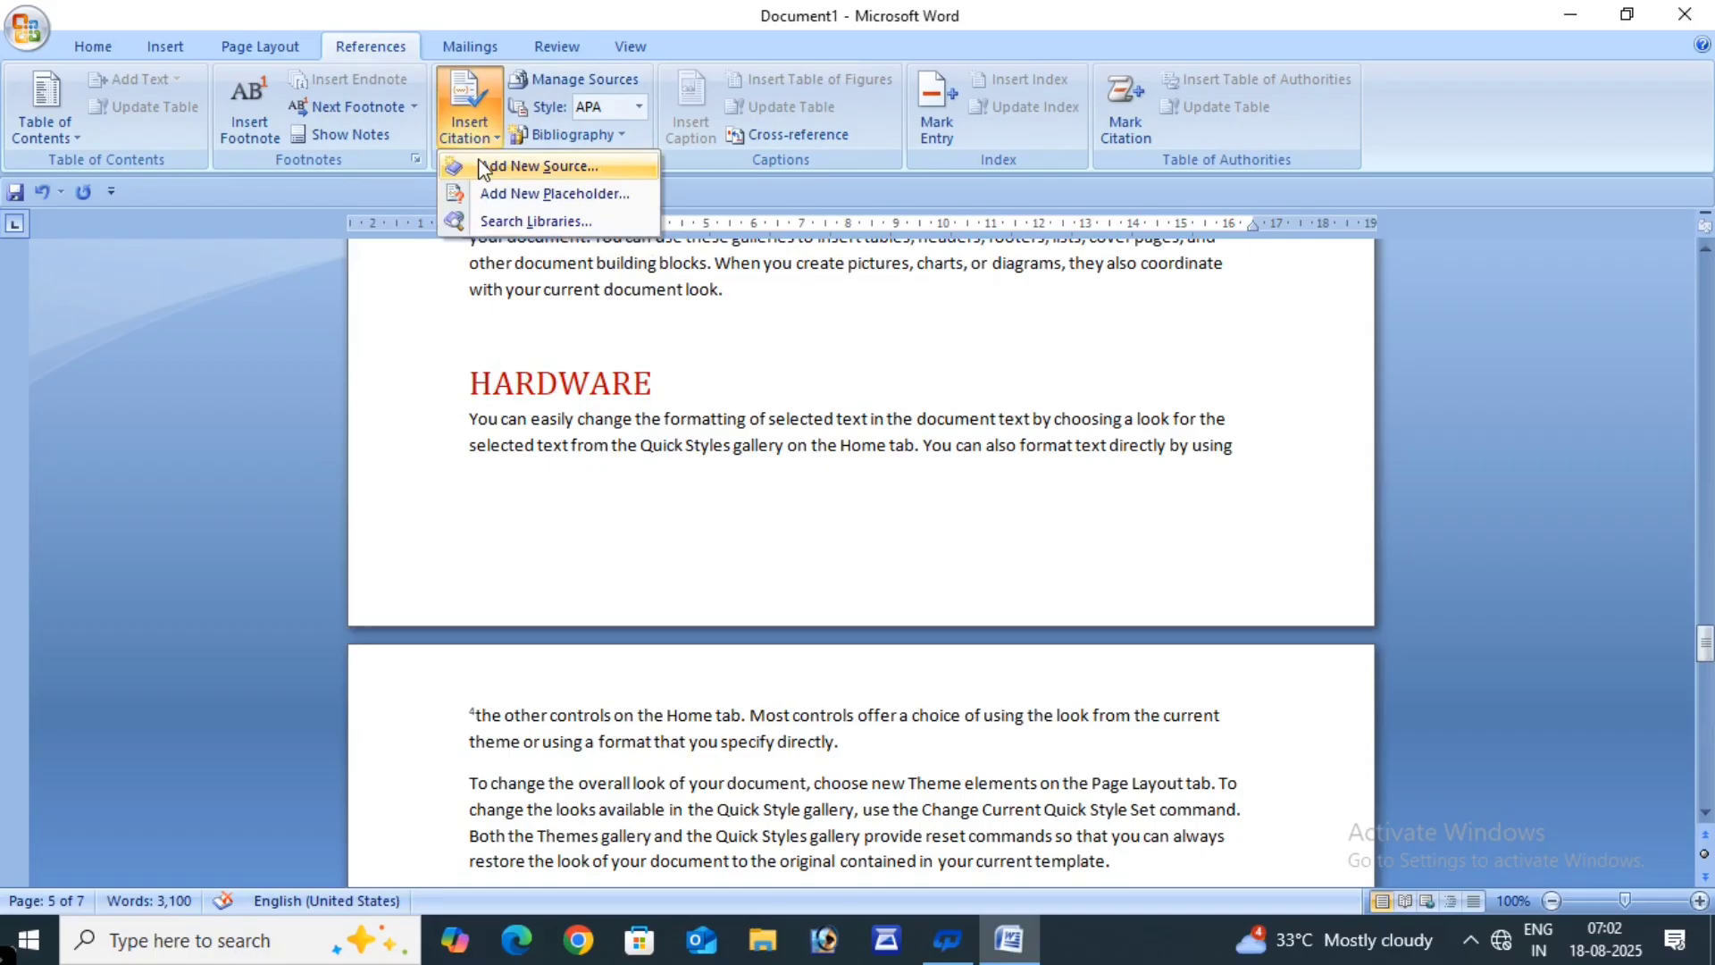
click(560, 164)
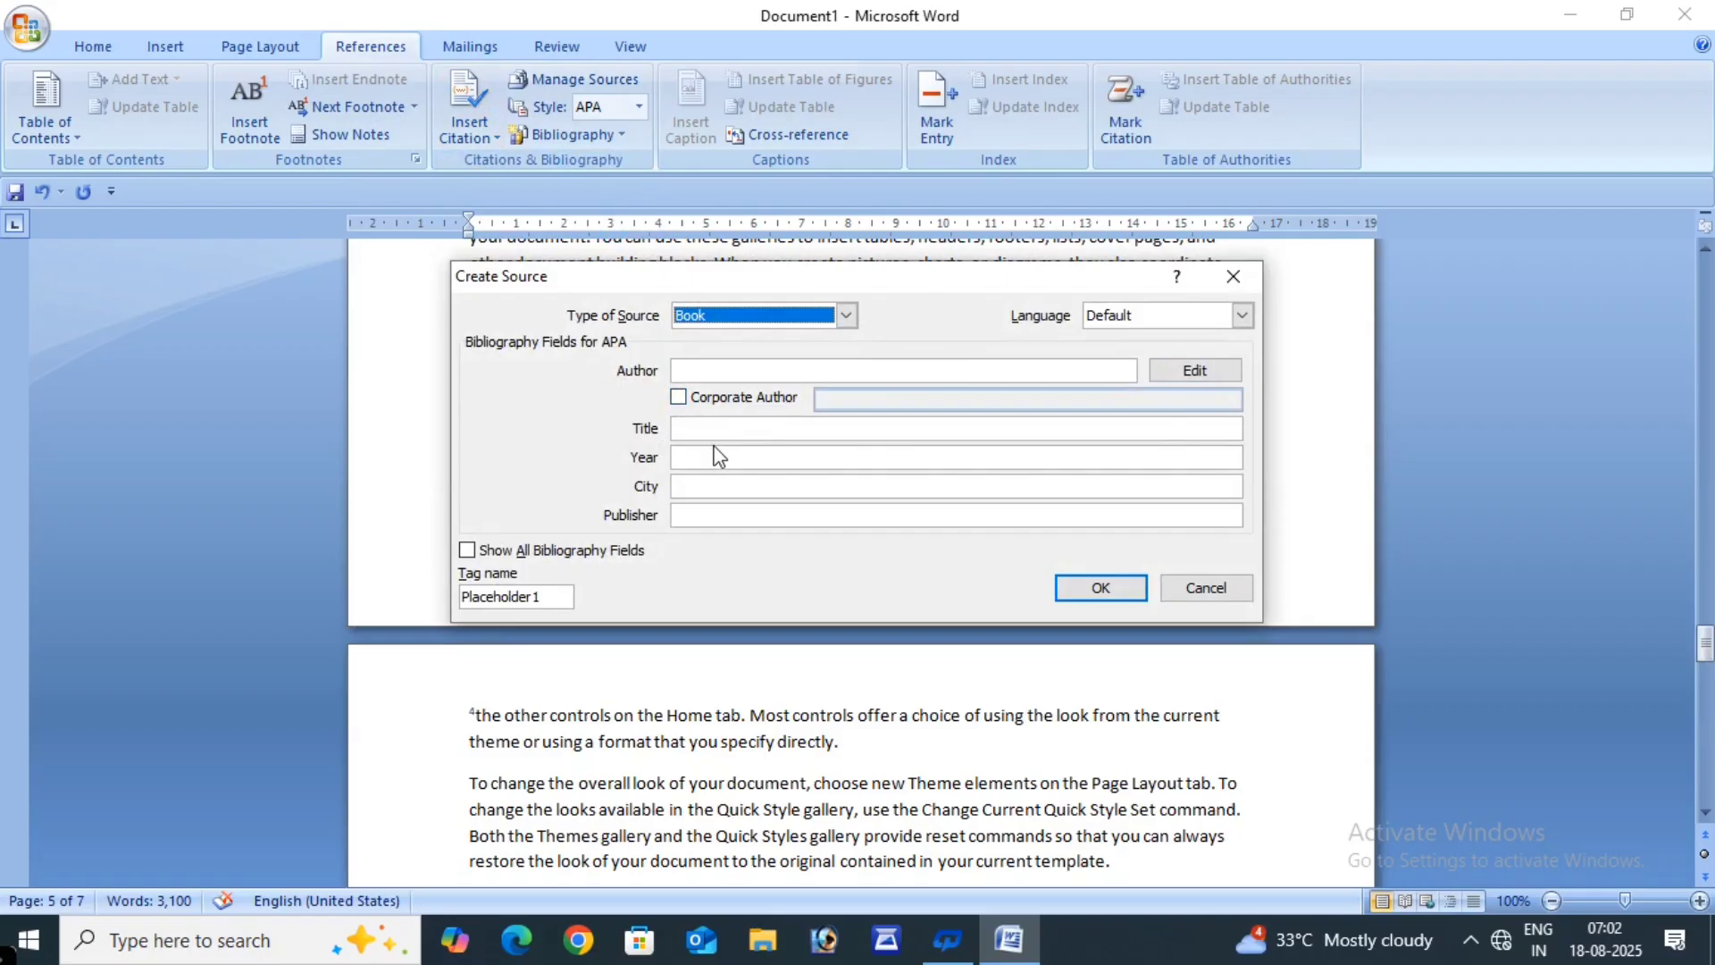
click(687, 371)
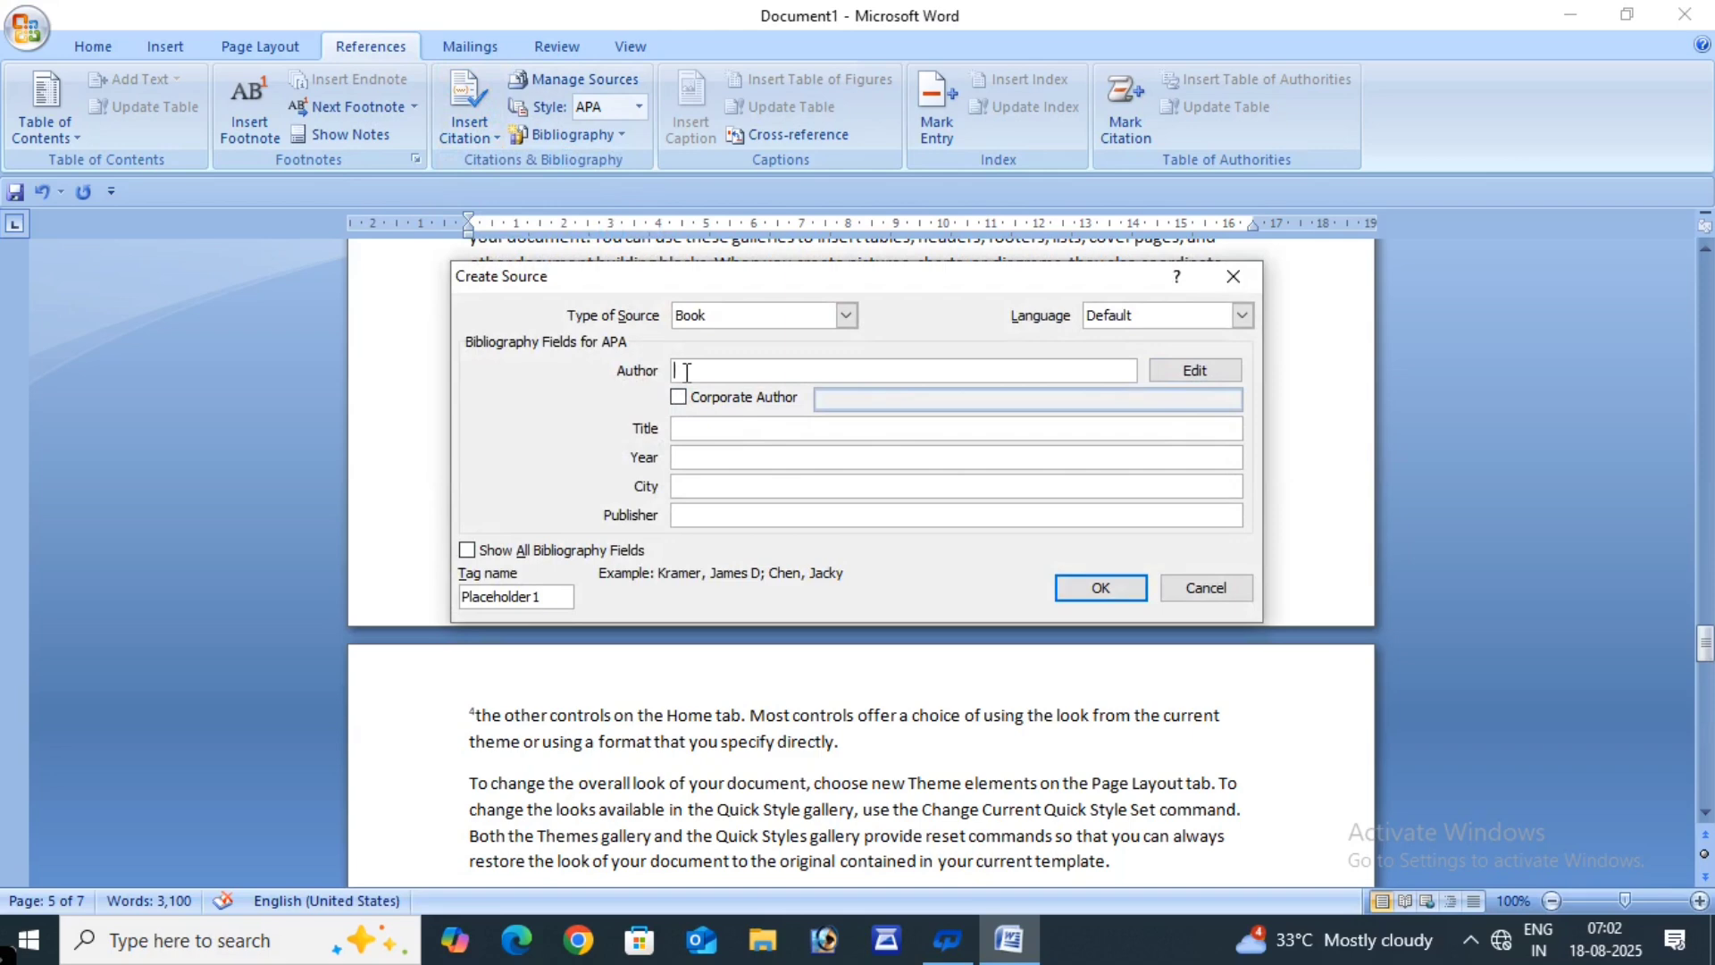
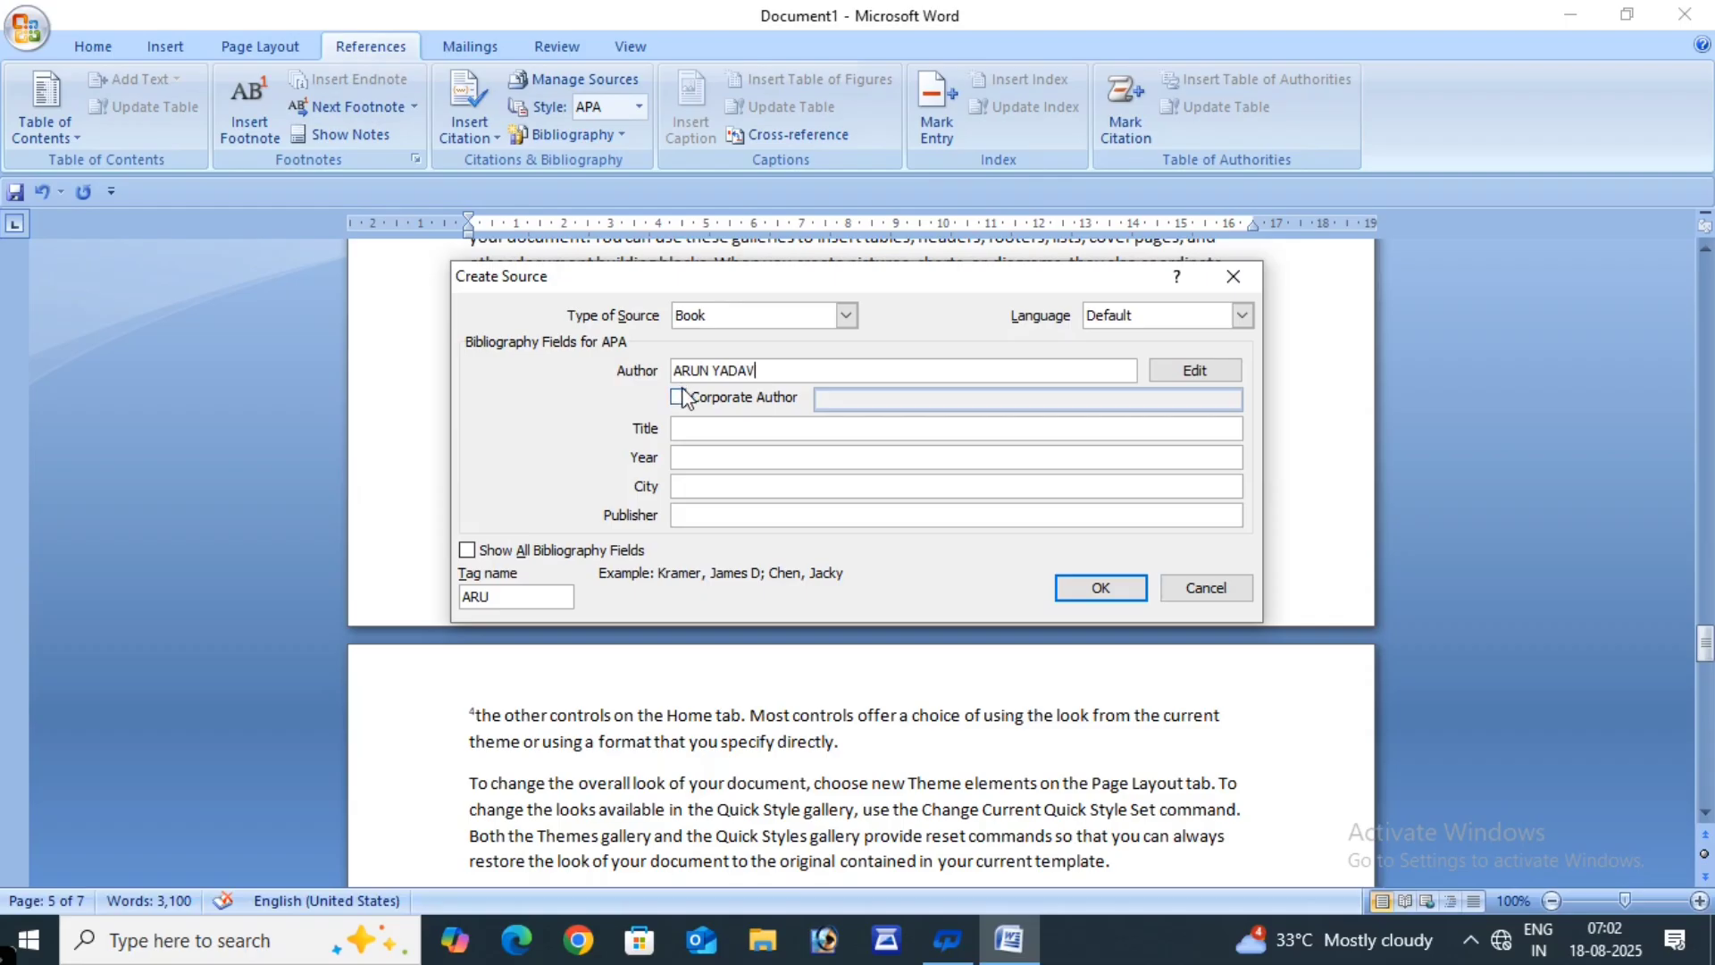
- Fill in title COMPUTER NOTES, year 2025, city ETAH and publisher XYZ, and save the Book source
click(679, 427)
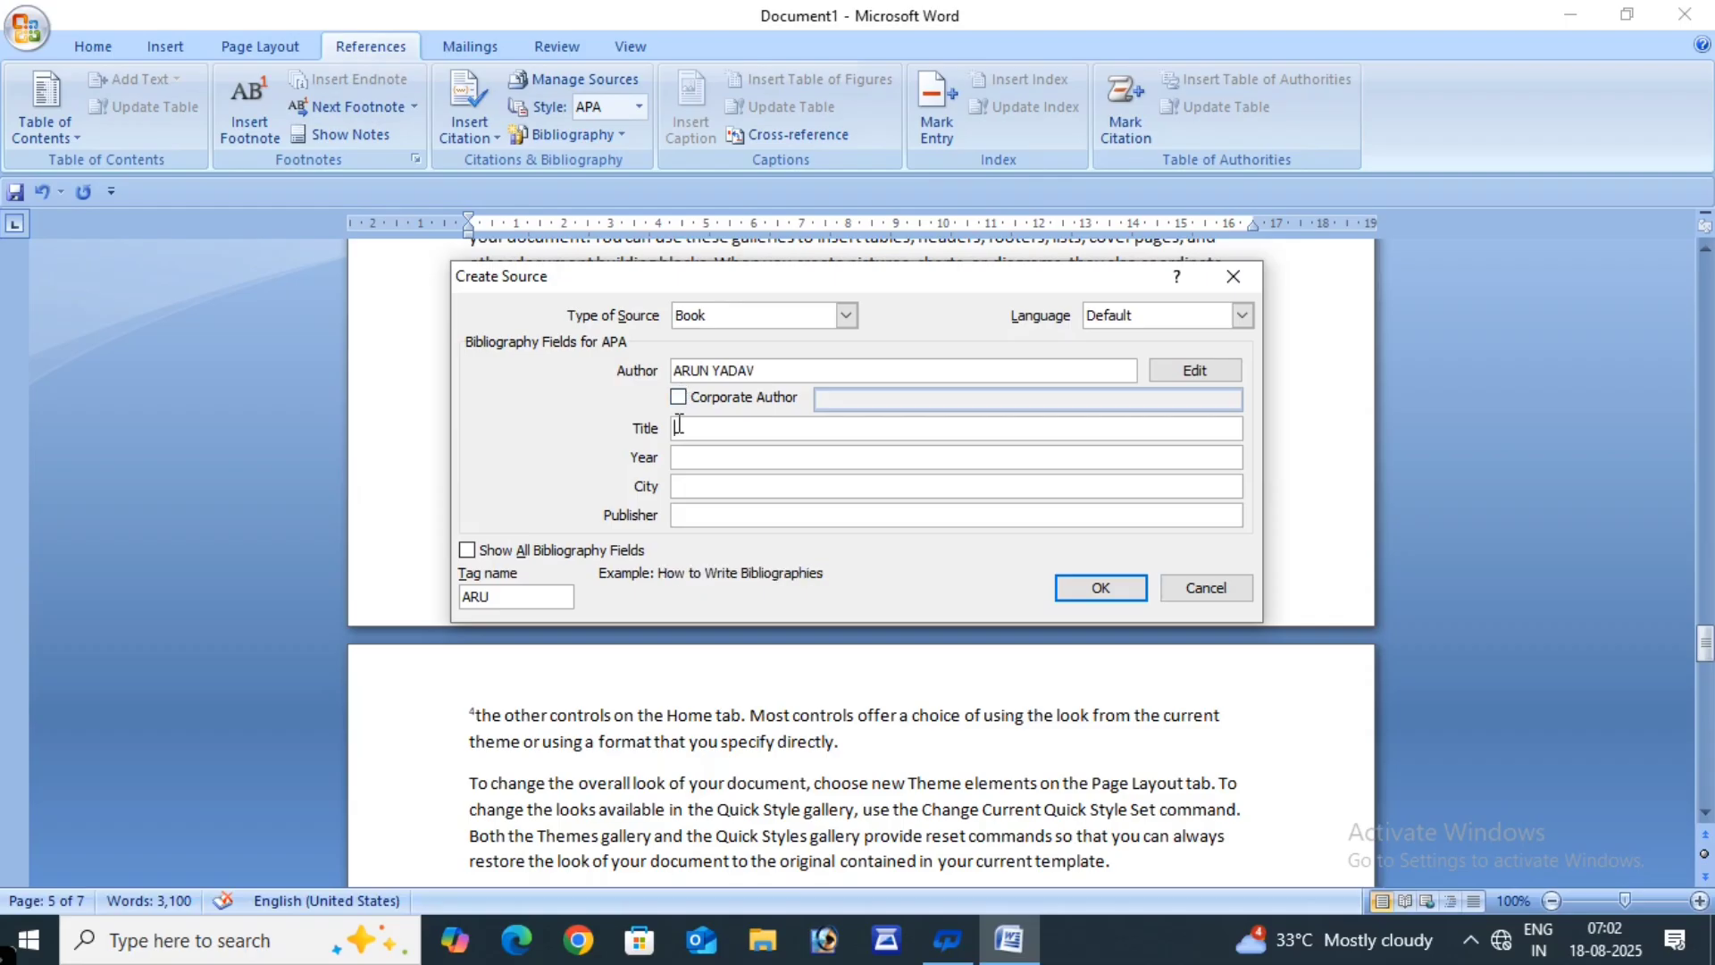
text(COMPUTER NOTES)
click(708, 459)
text(2025)
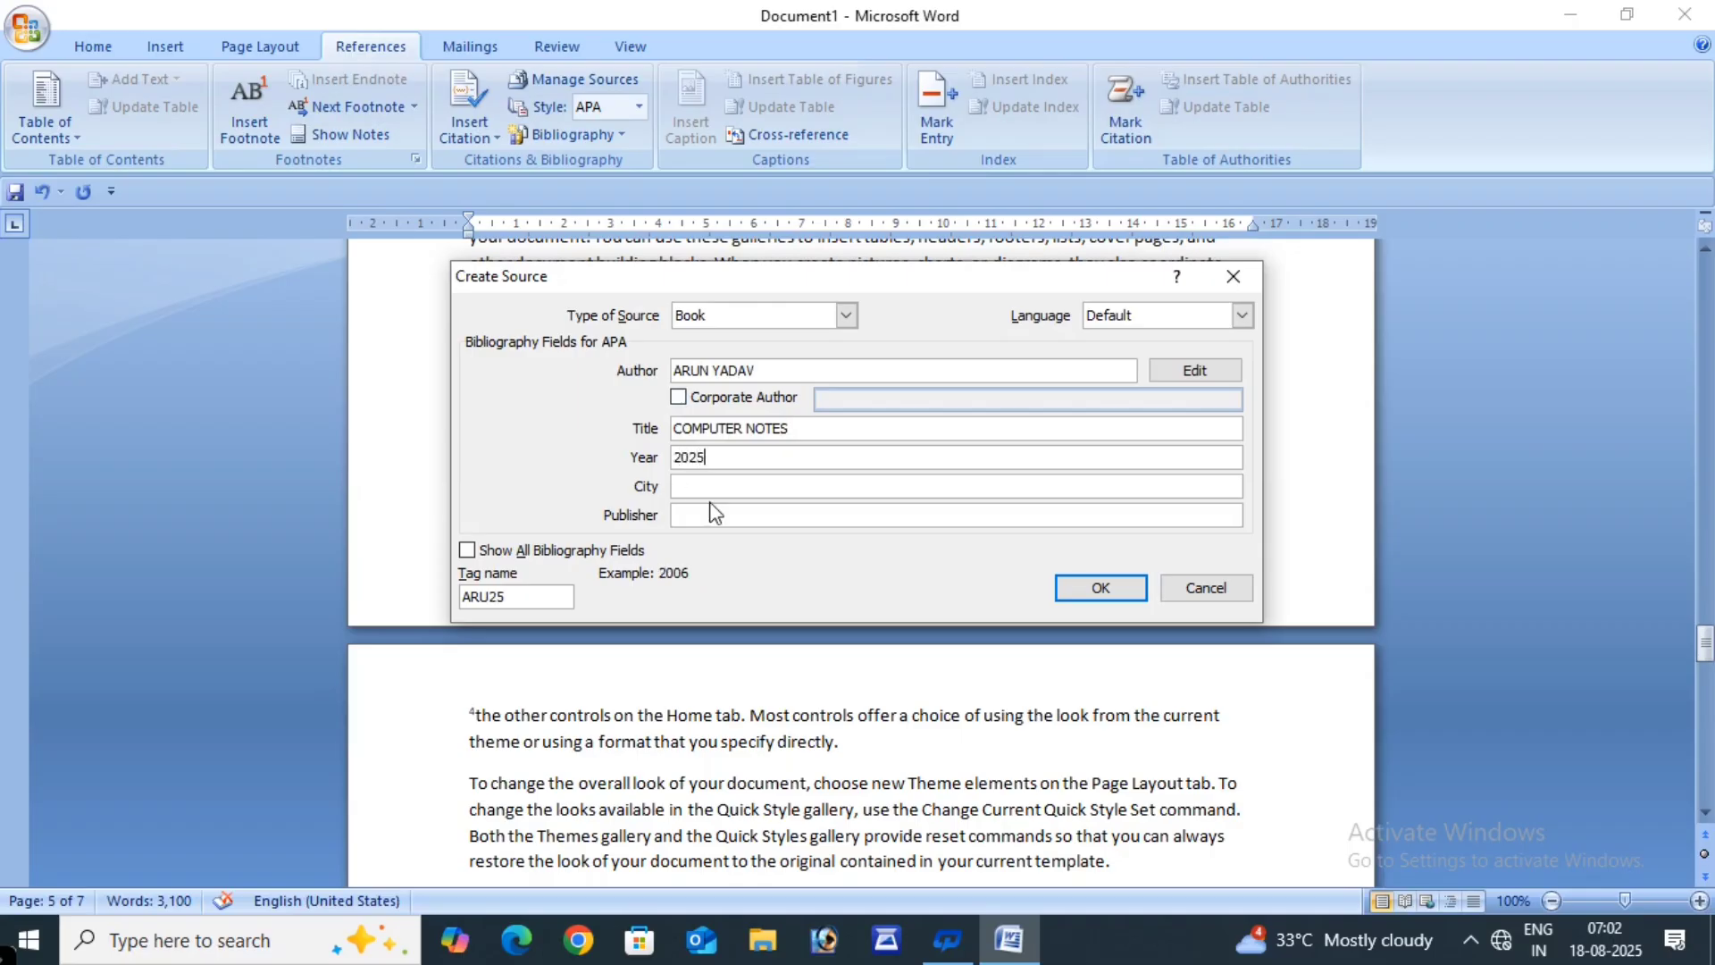
click(728, 485)
text(ETAH)
click(735, 513)
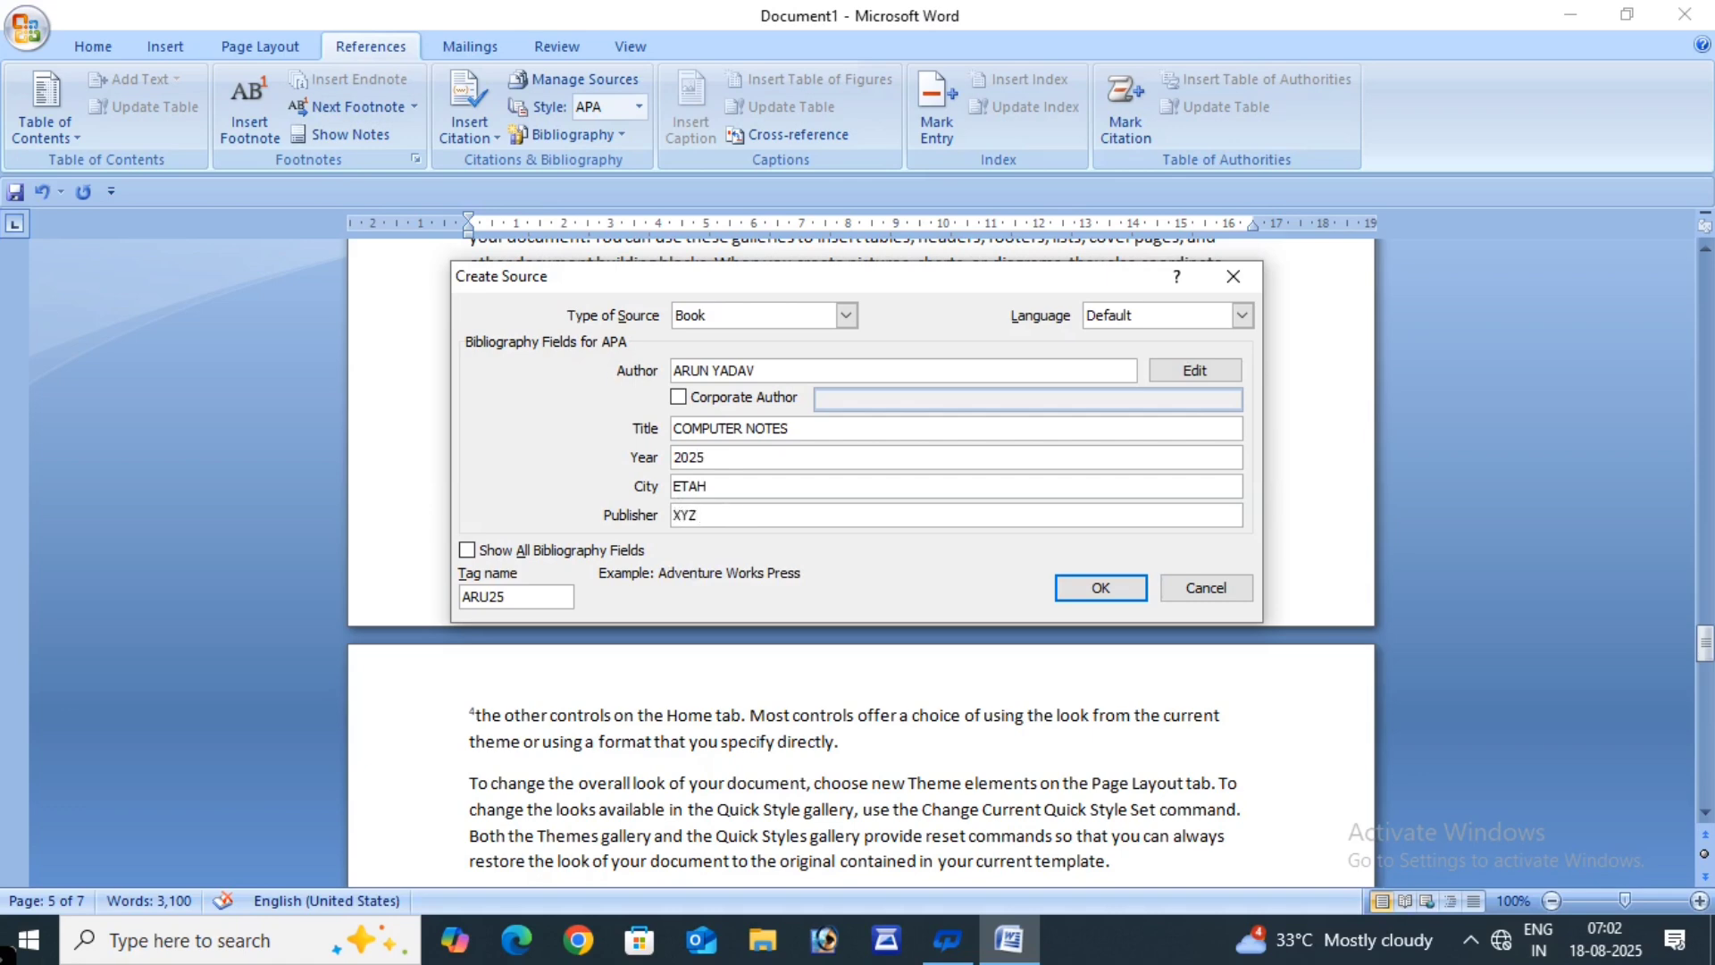
click(1101, 590)
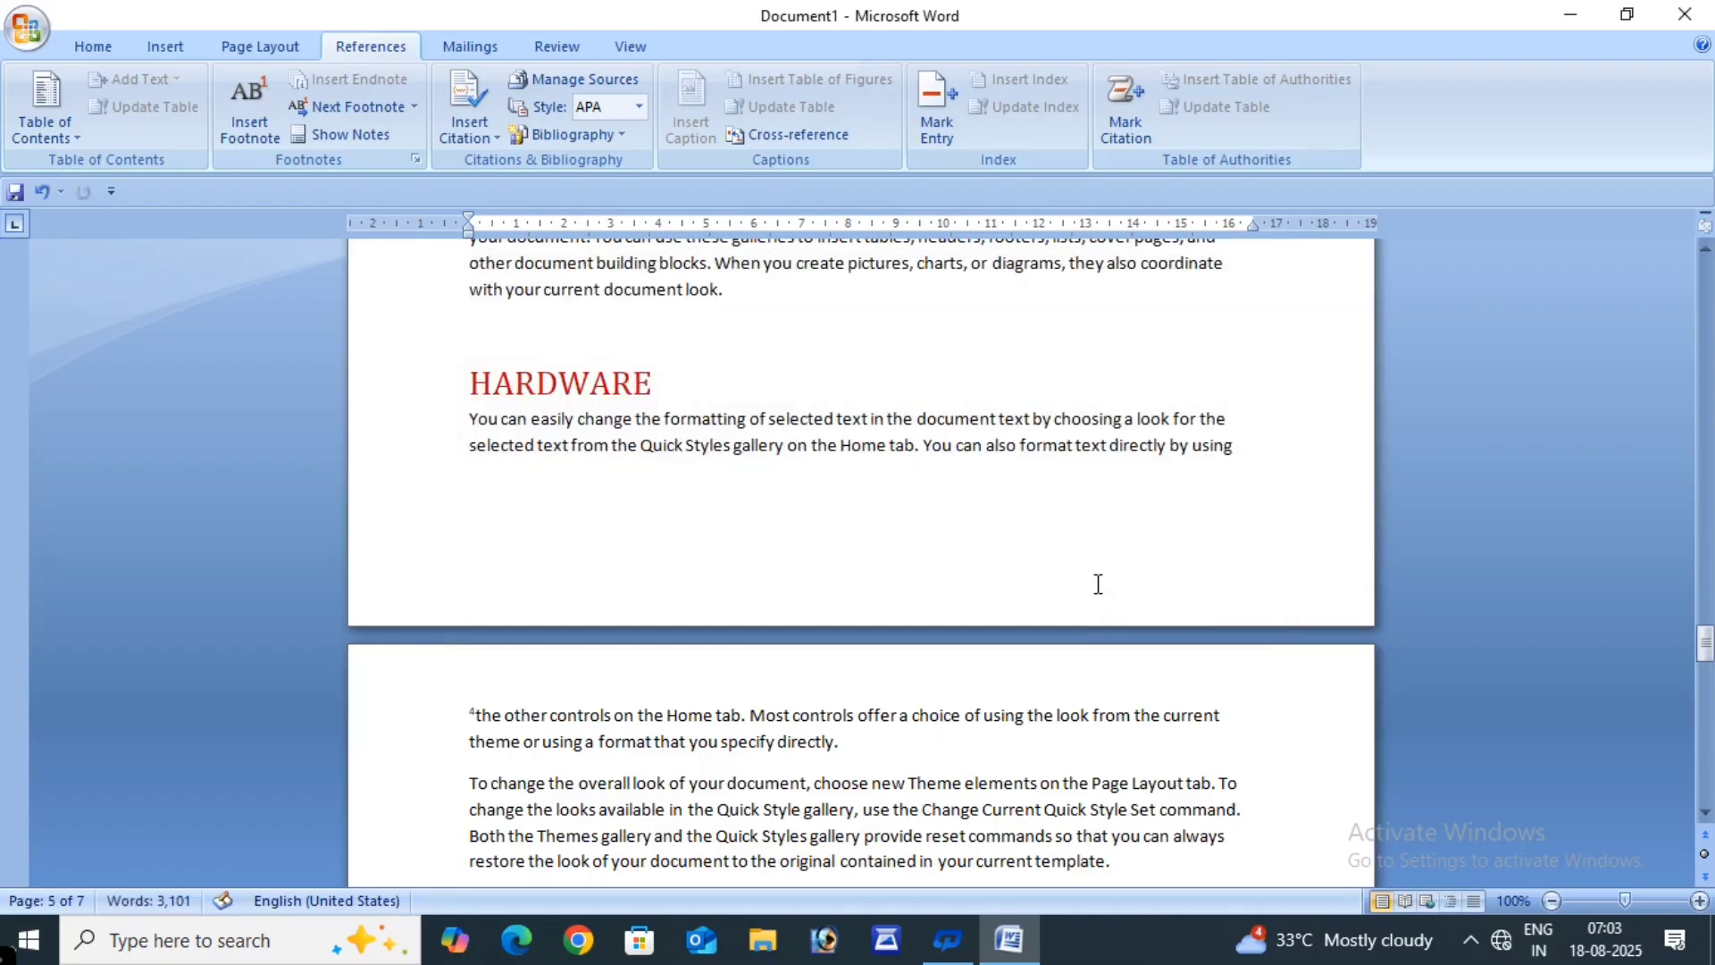
- Scroll to the document's last page so the END DOC note is in view, placing the cursor after the existing citation
scroll(1097, 584, down, 9)
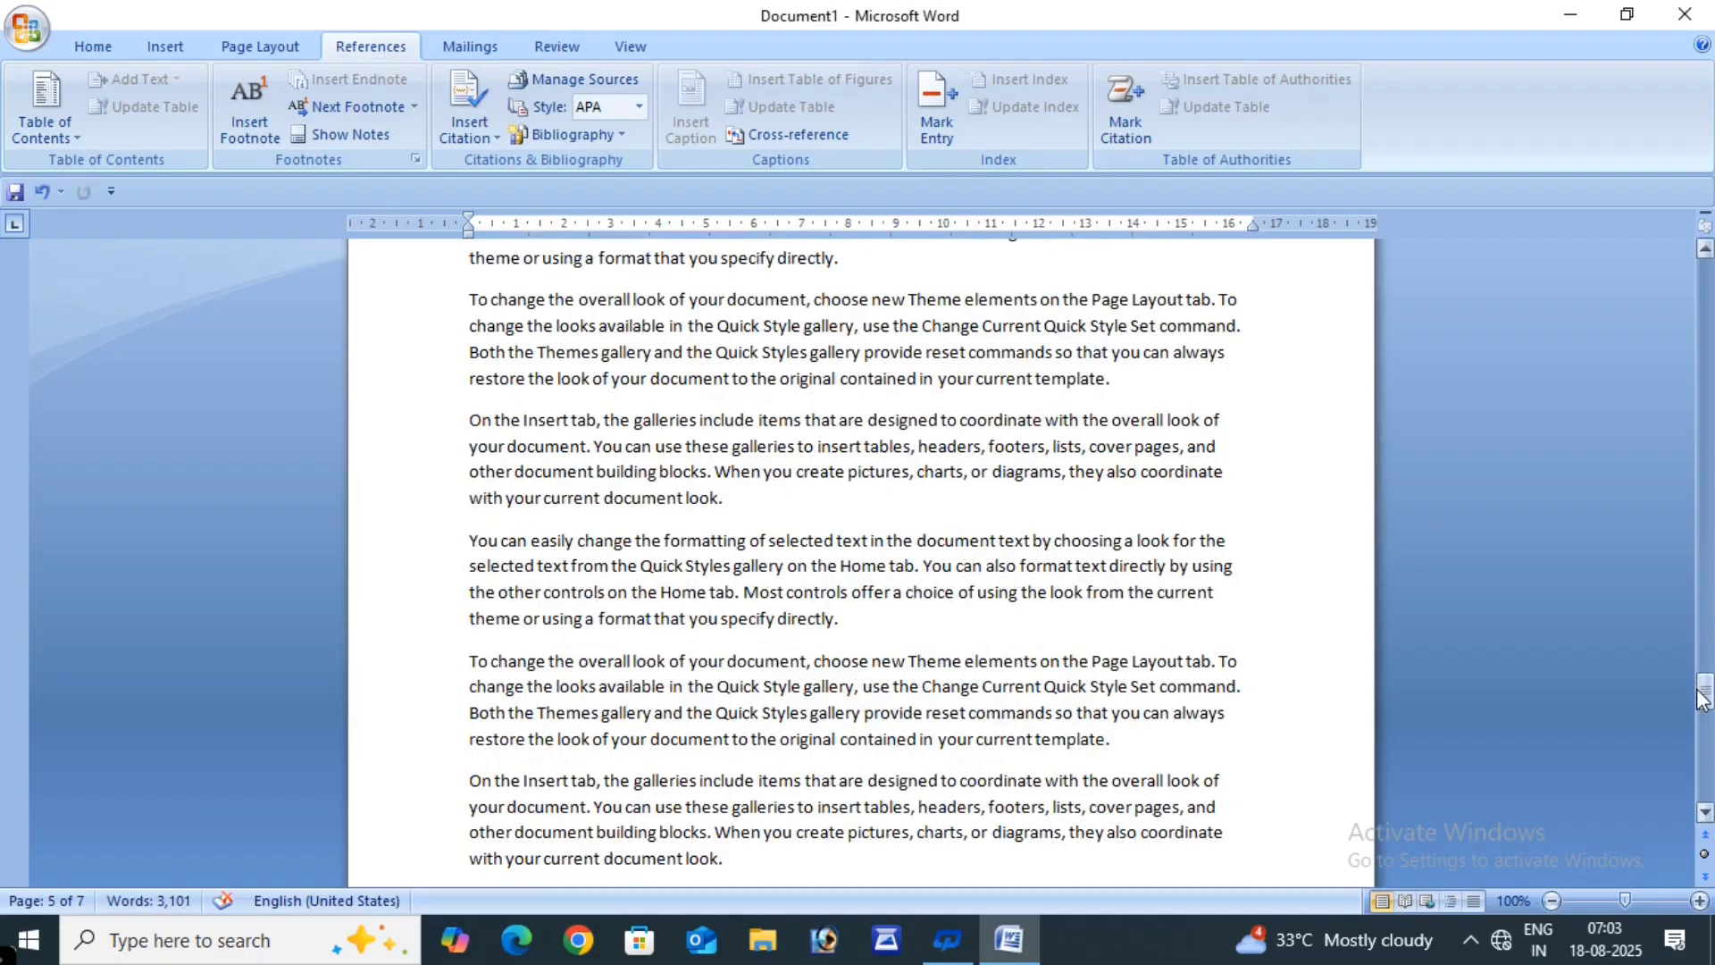
click(1703, 698)
drag(1703, 698, 1706, 820)
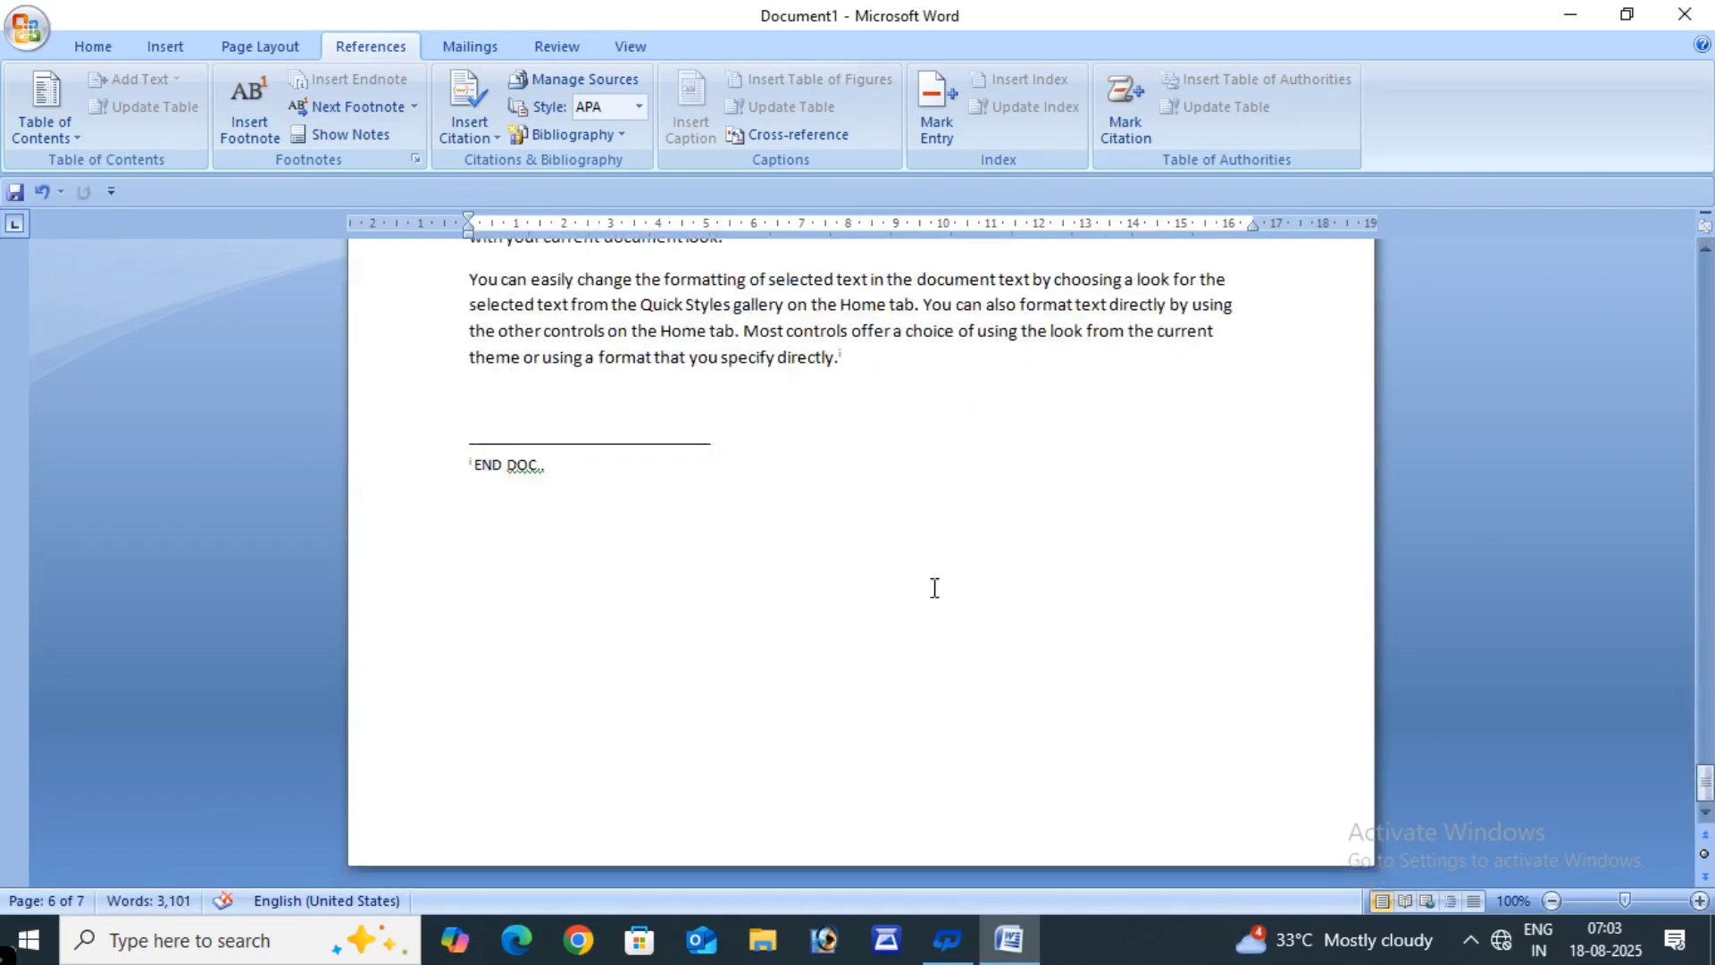
scroll(873, 567, up, 15)
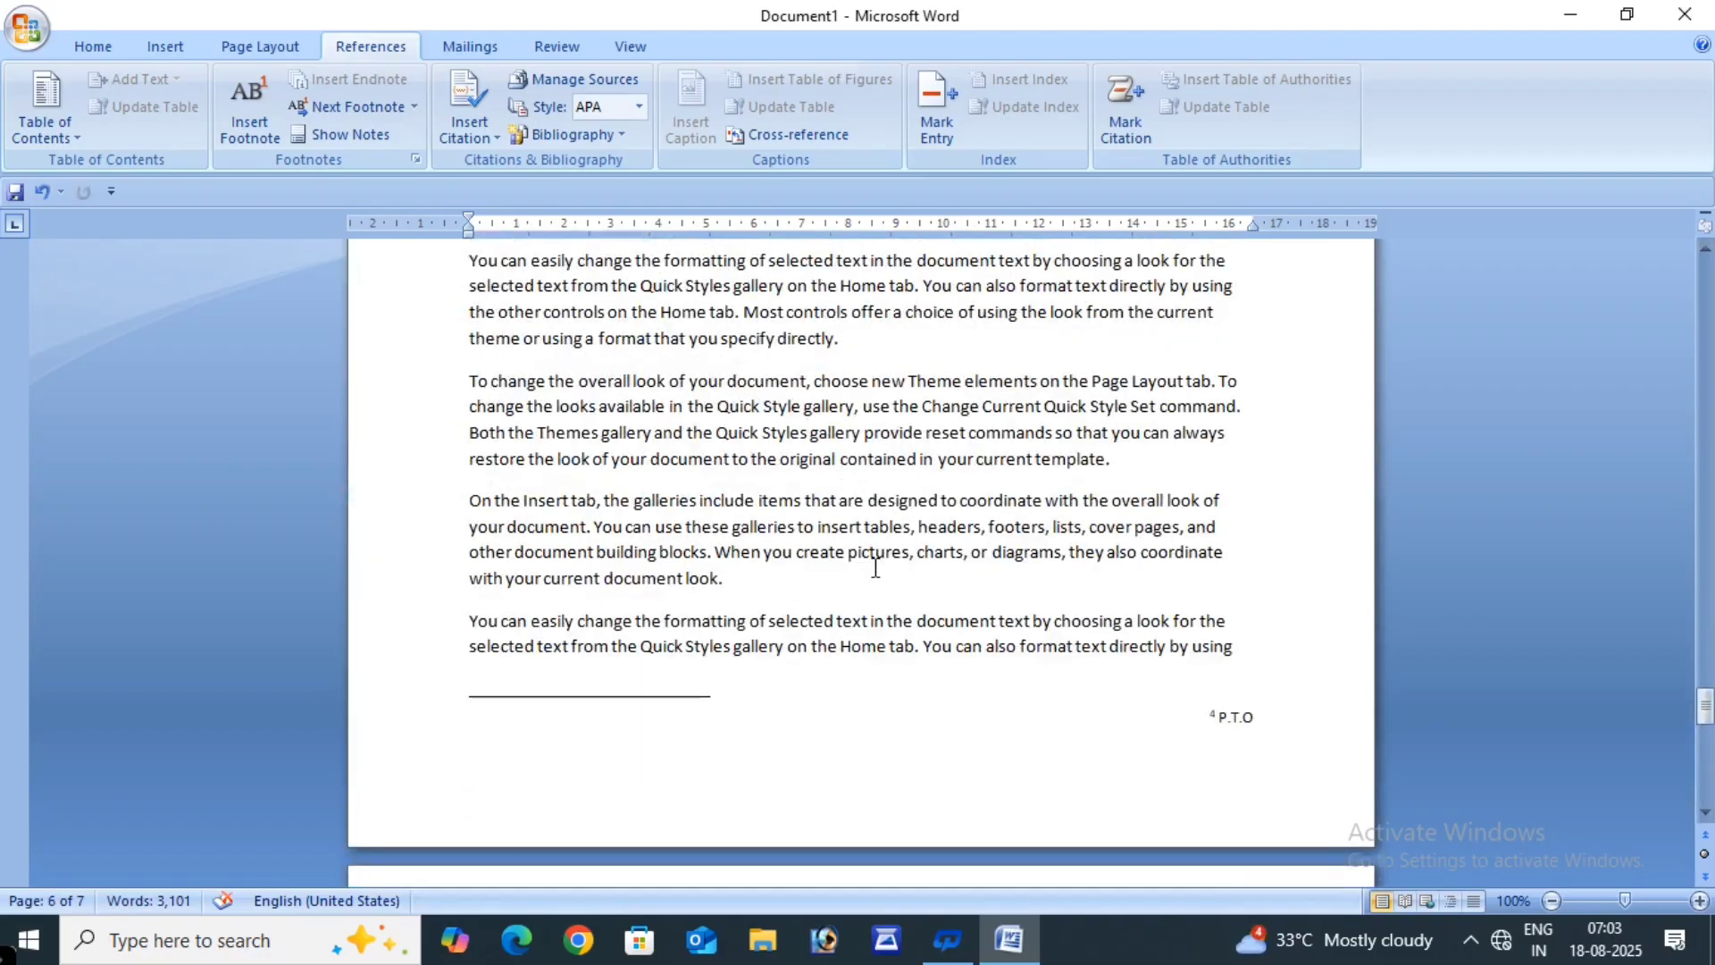
scroll(875, 568, up, 10)
scroll(876, 576, up, 15)
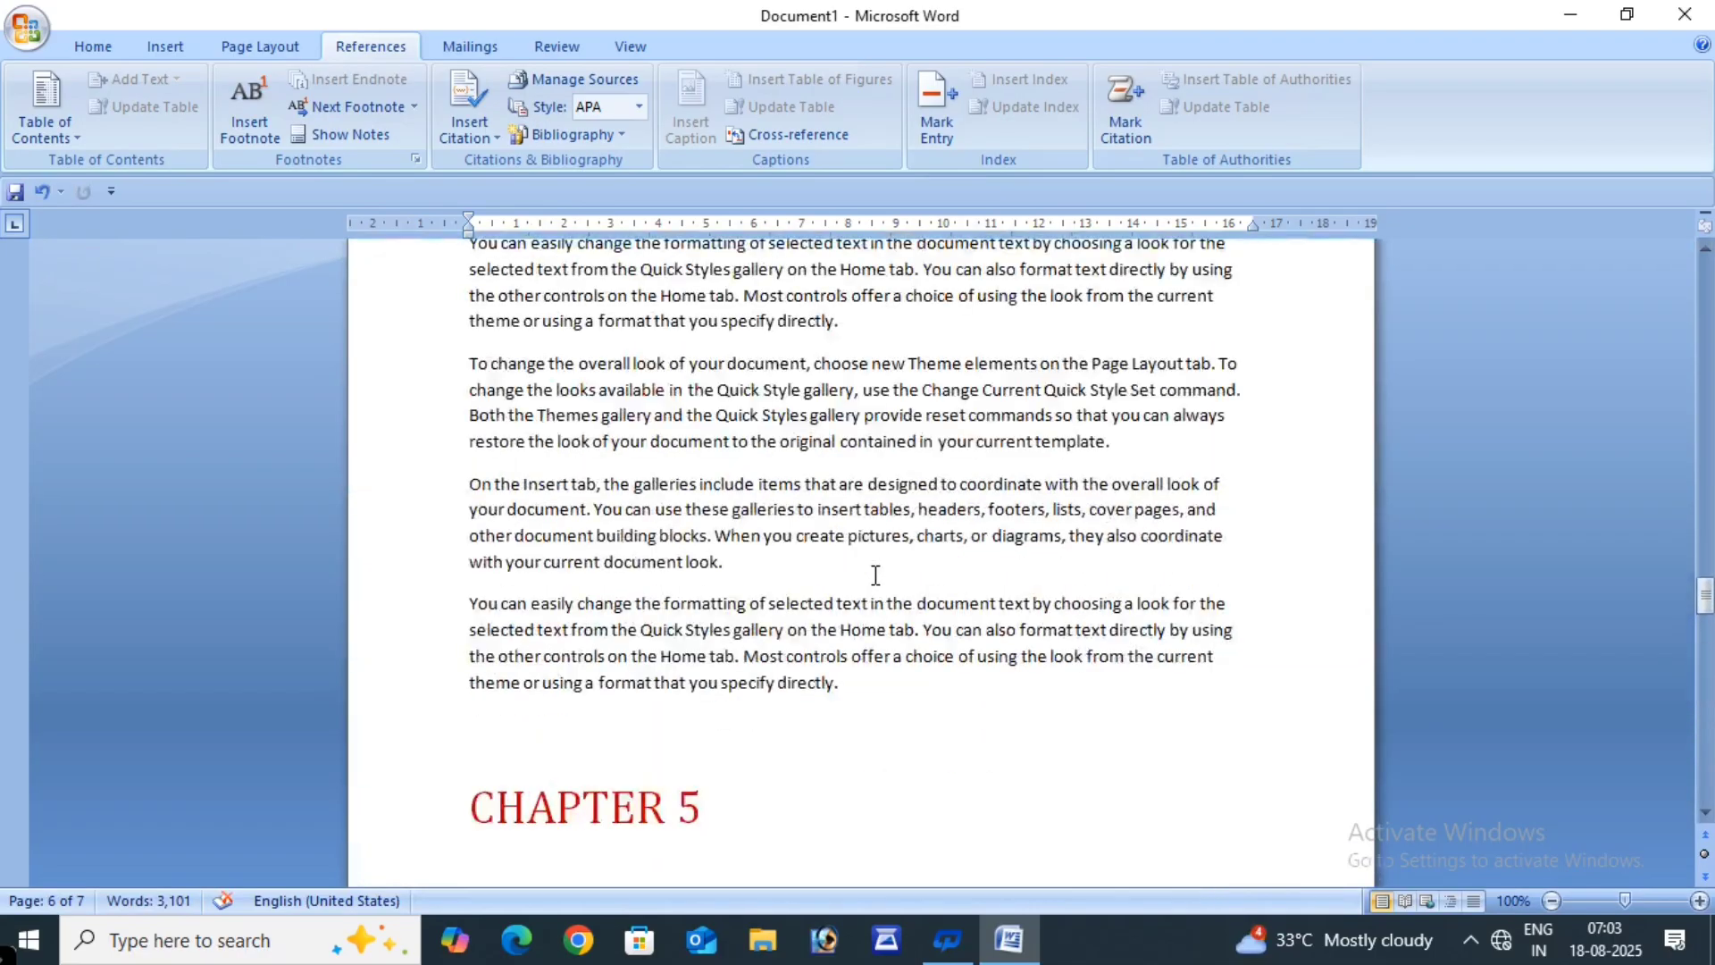
scroll(876, 575, up, 15)
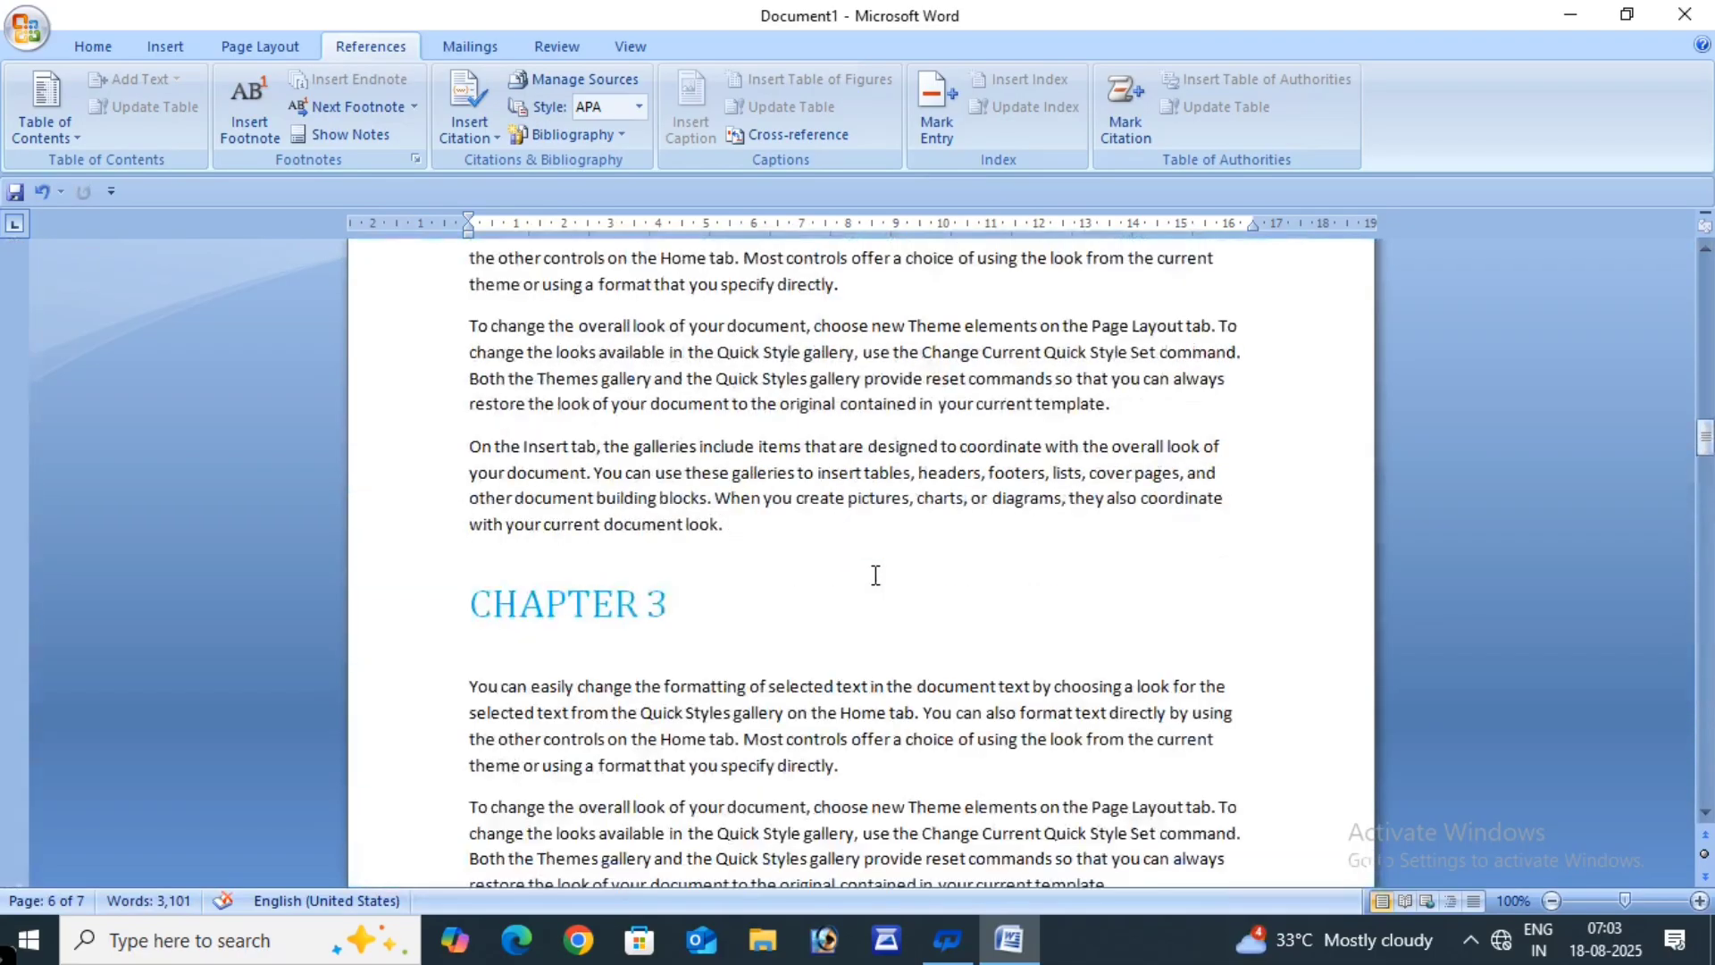
scroll(875, 576, up, 8)
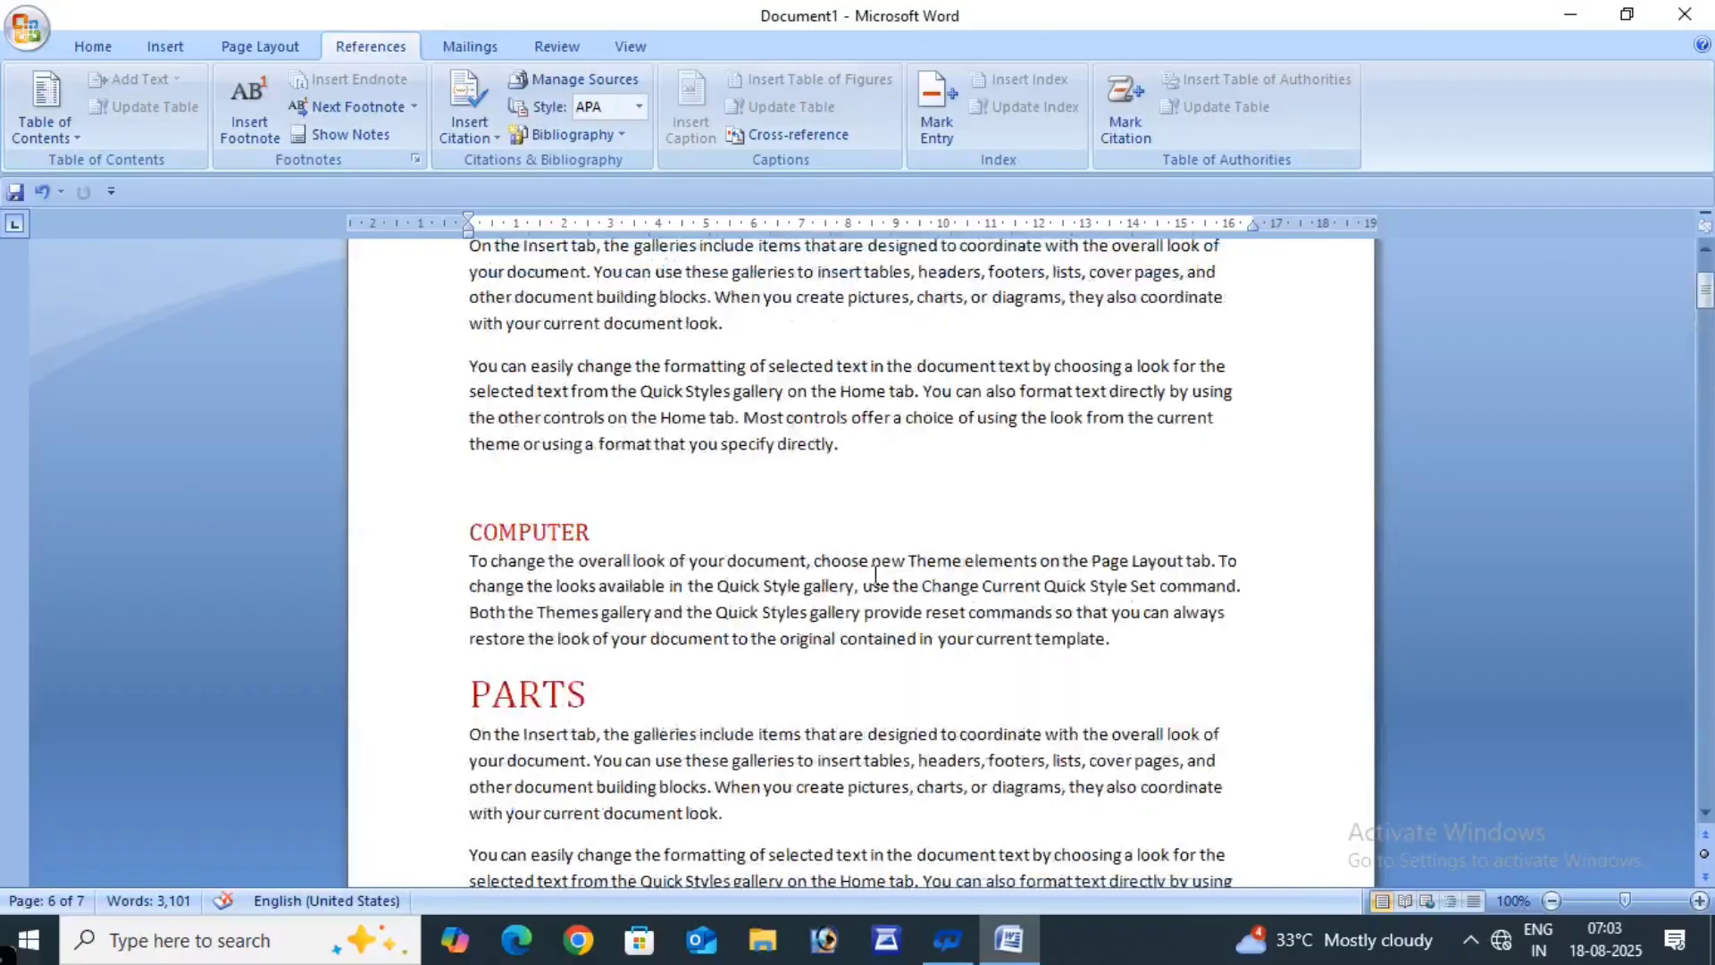
scroll(874, 576, down, 15)
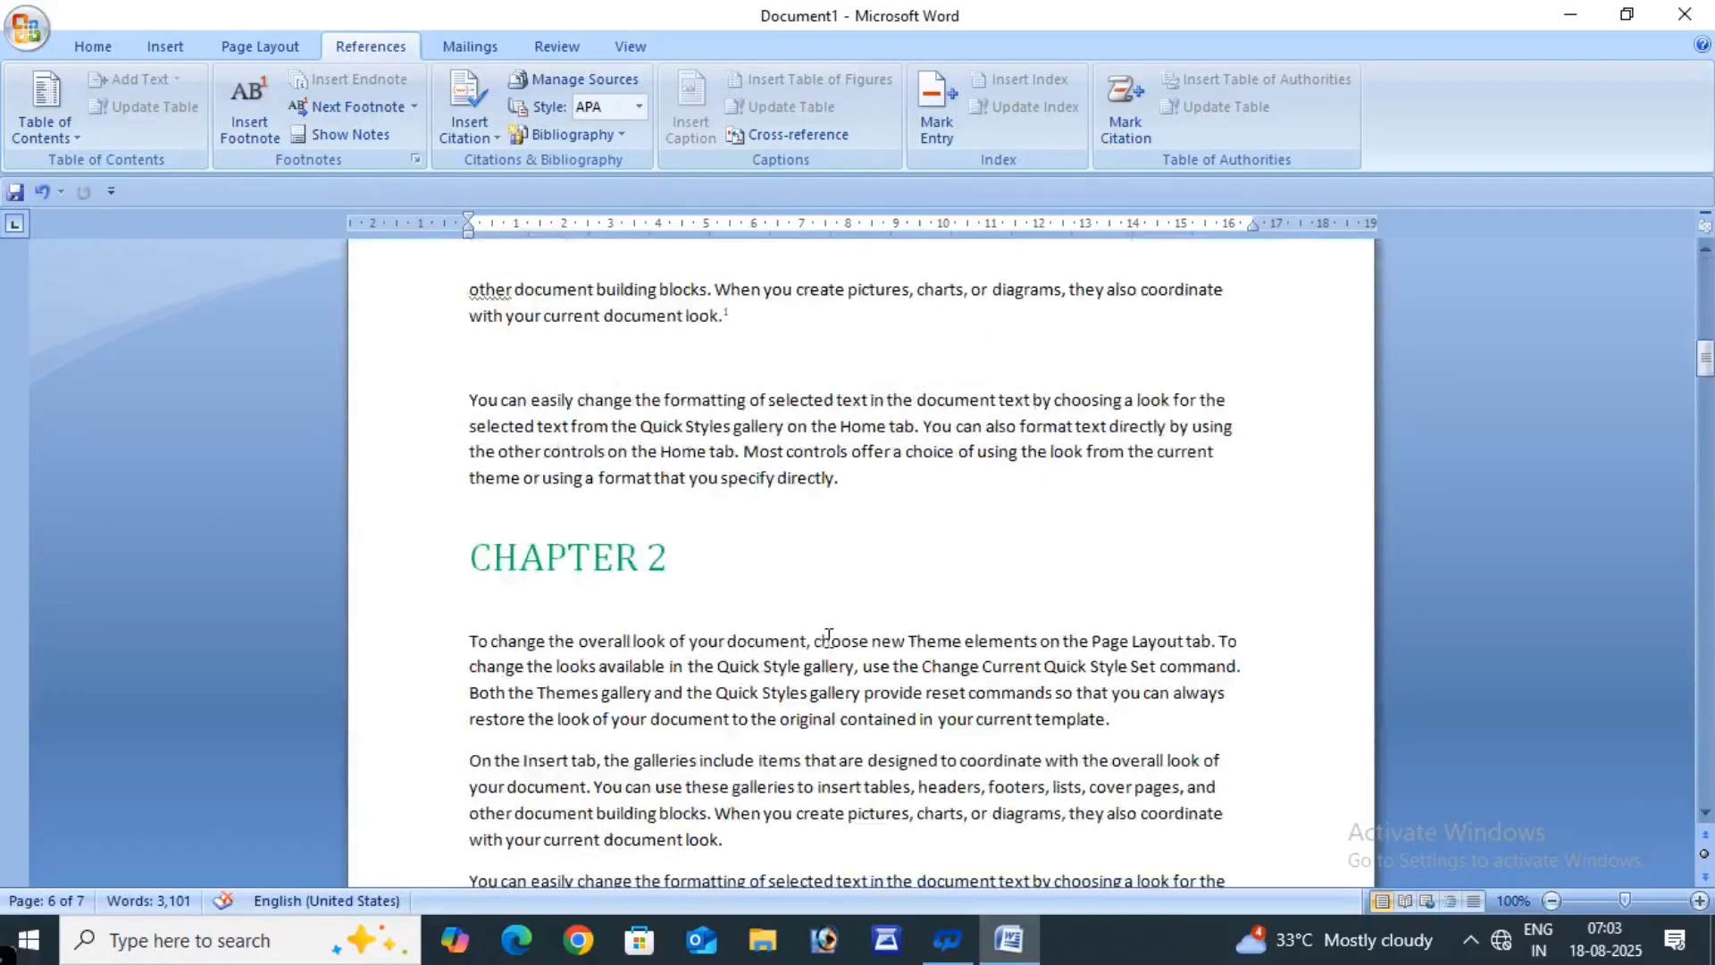
scroll(829, 637, down, 15)
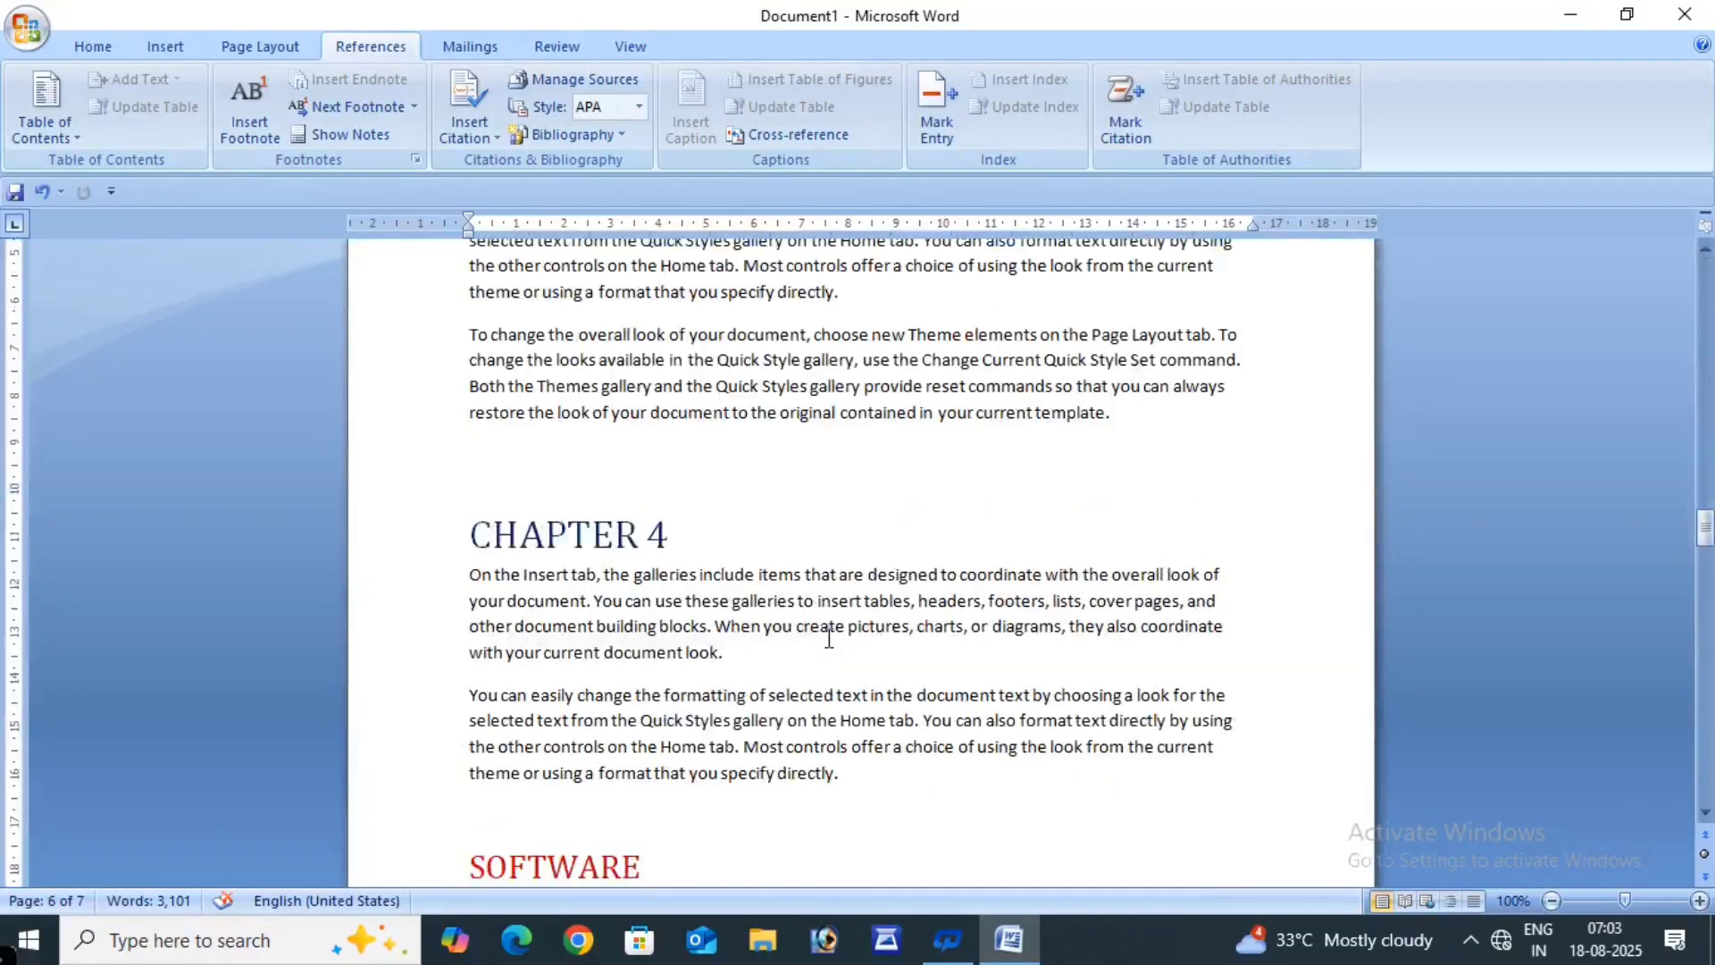
mouse_move(1707, 556)
mouse_down()
mouse_move(1707, 522)
mouse_move(1708, 560)
mouse_up()
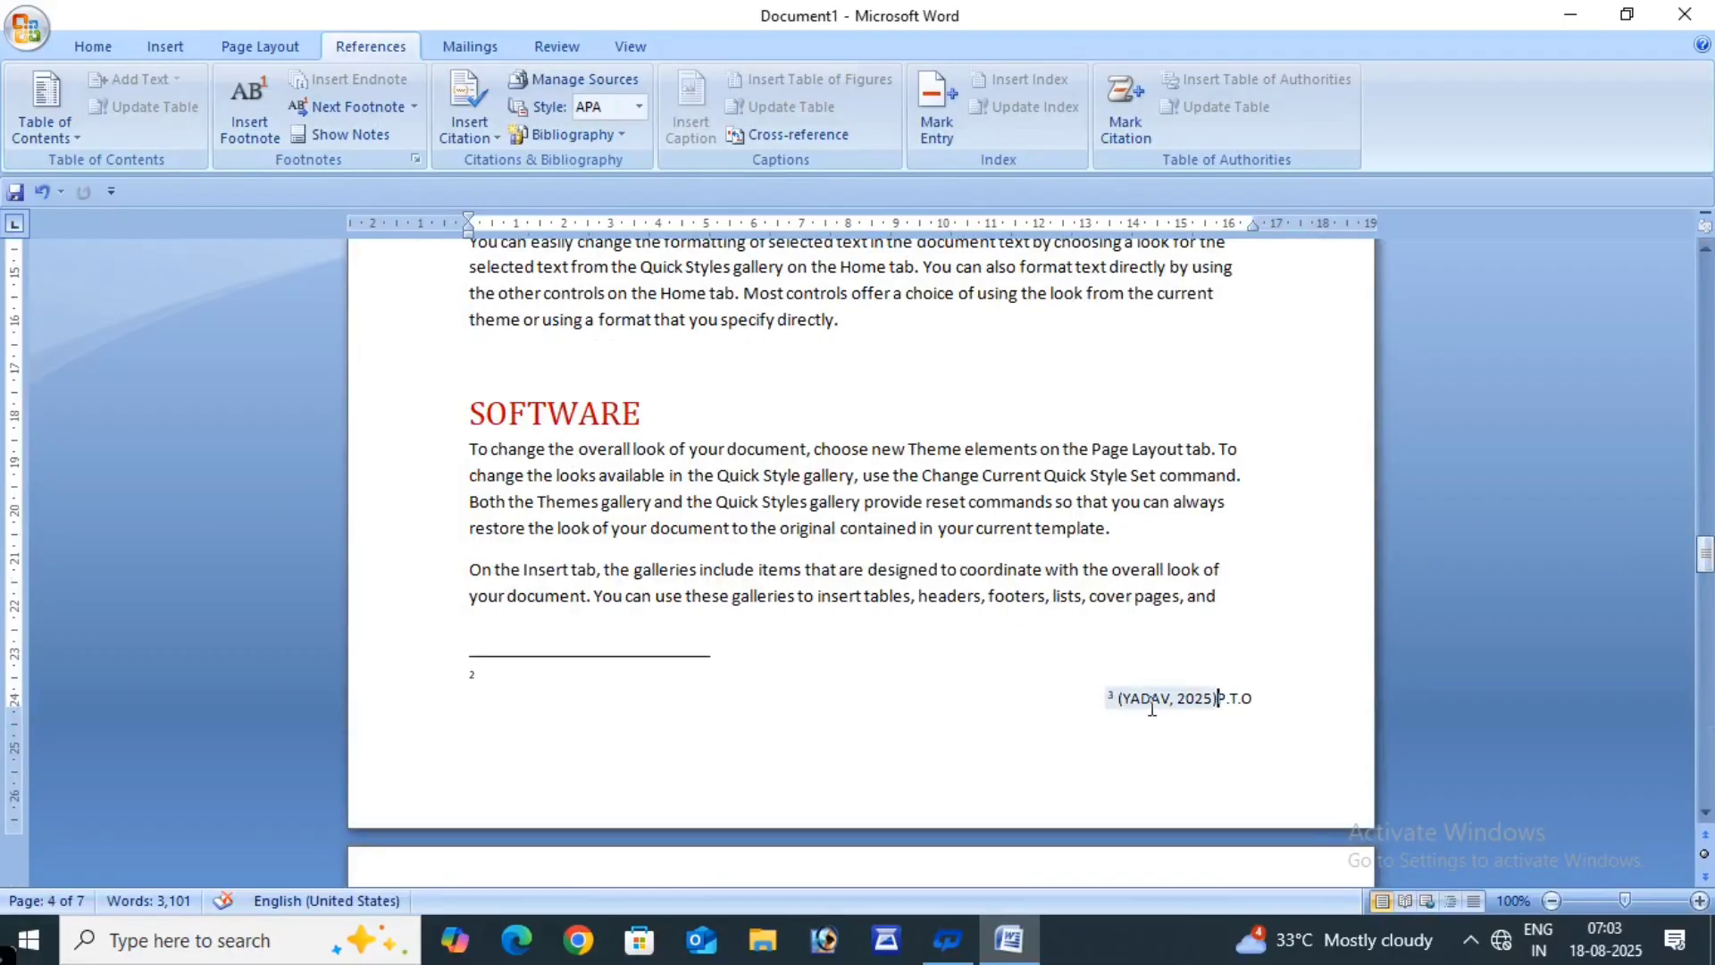
click(1220, 704)
scroll(1104, 726, down, 15)
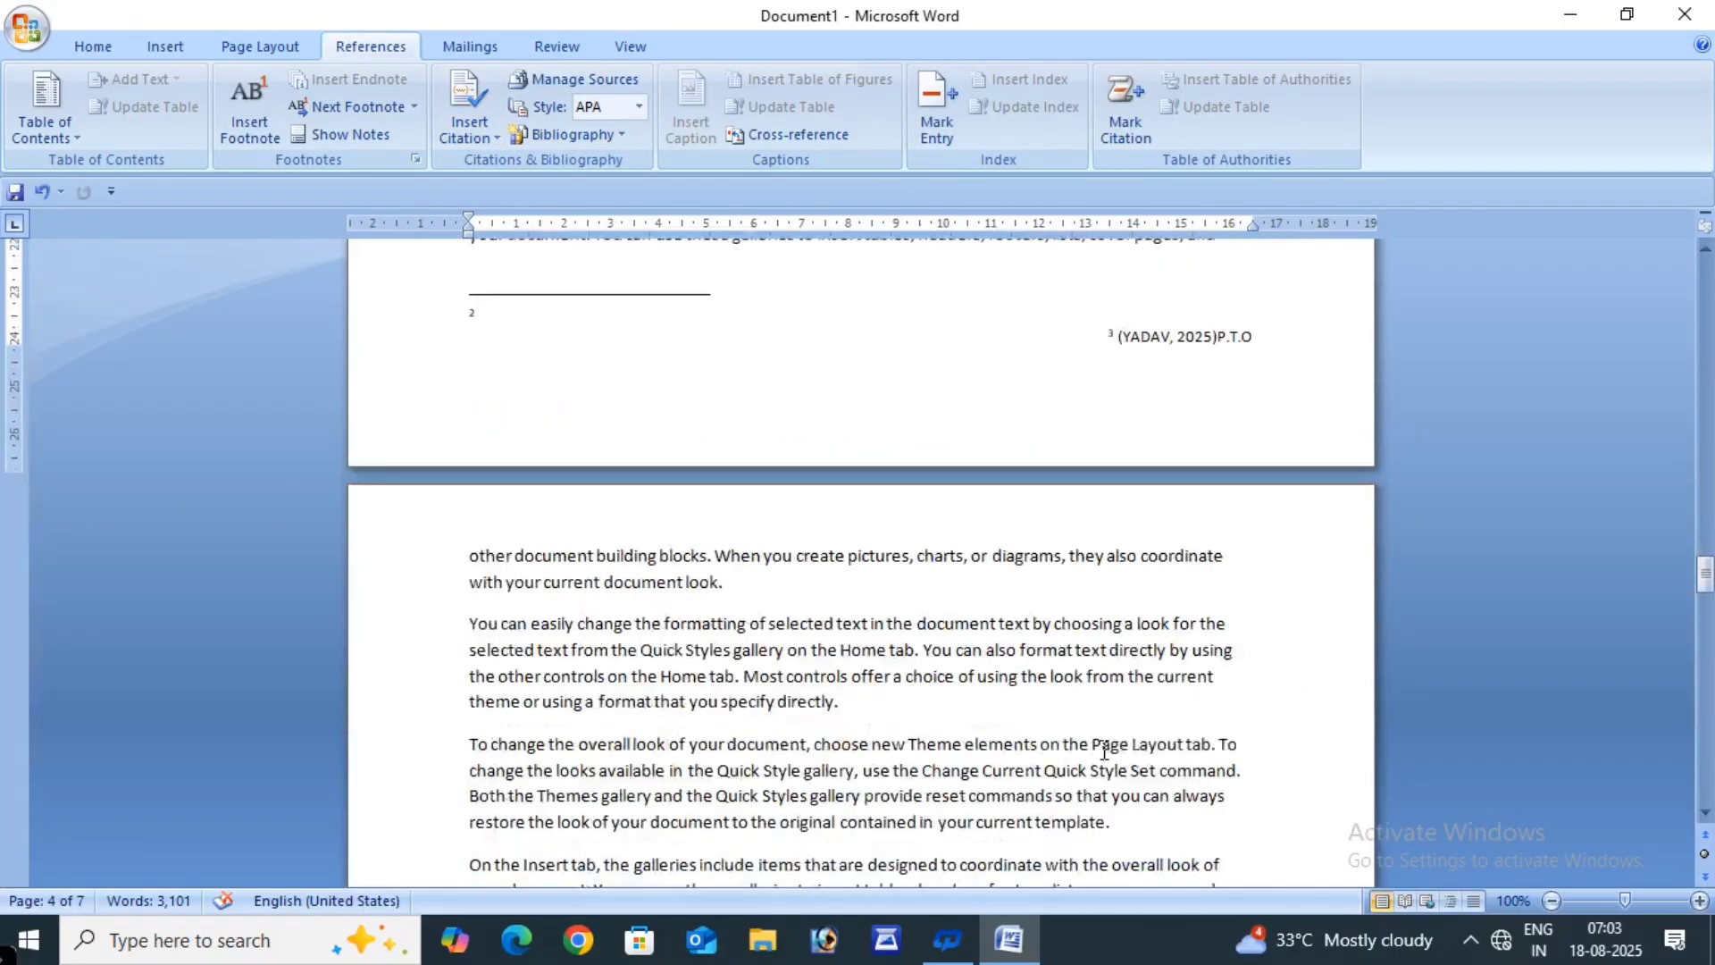
scroll(1104, 749, down, 8)
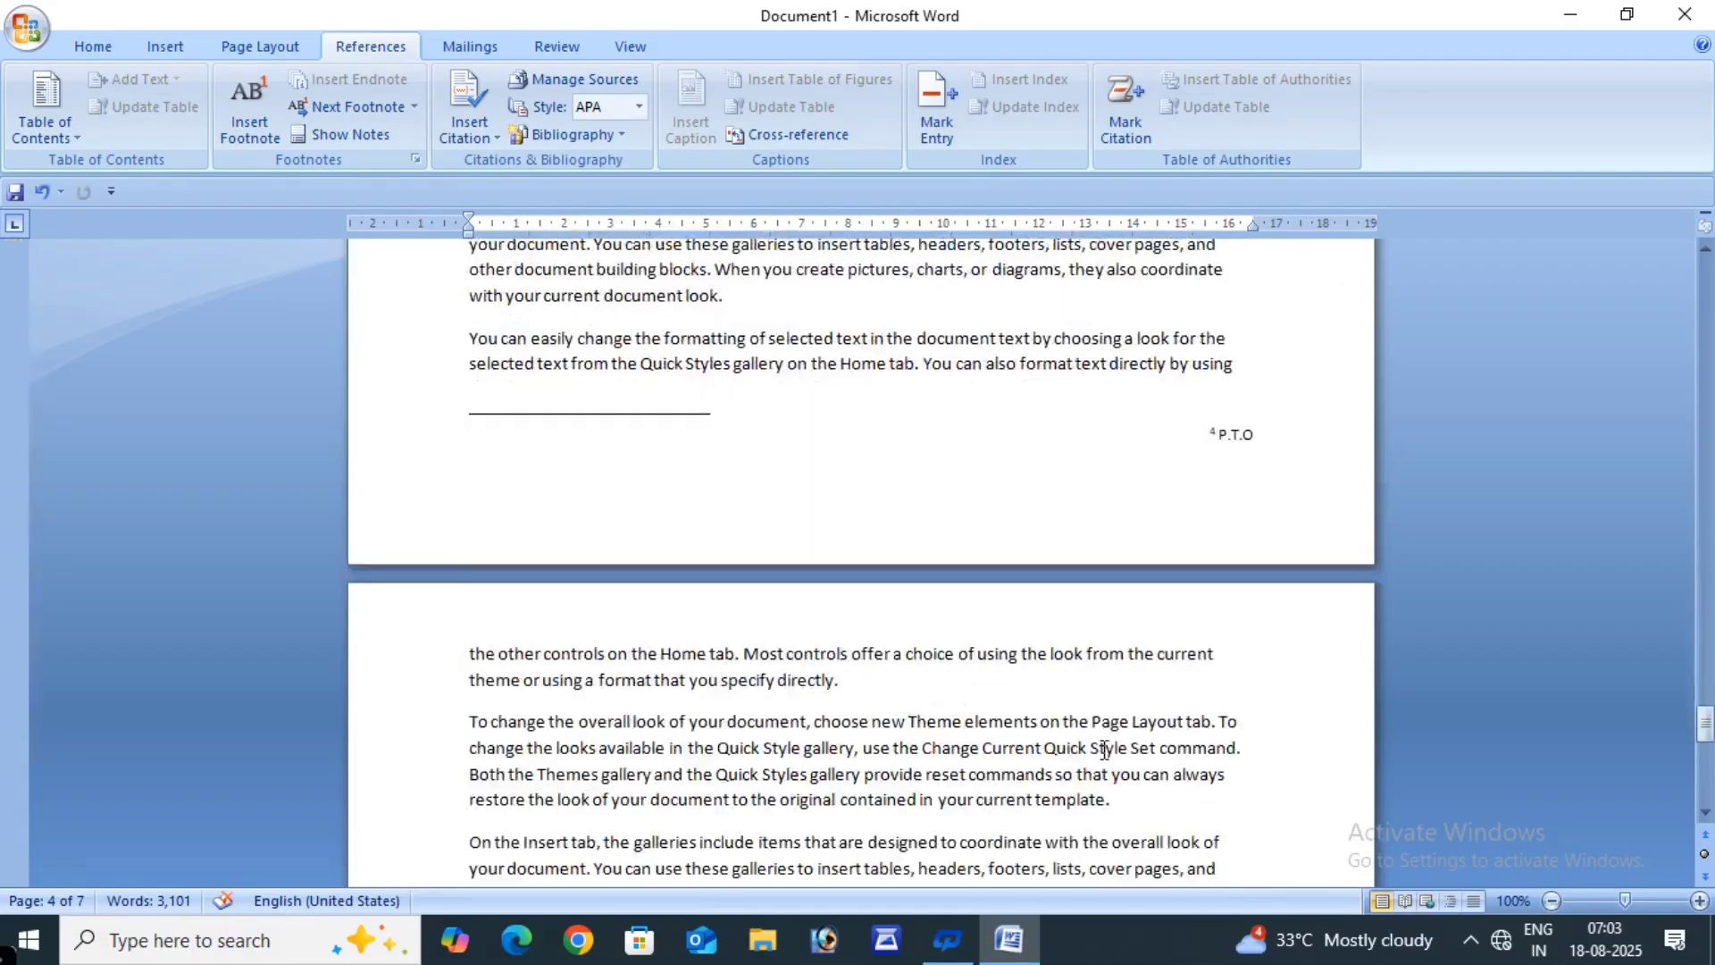
scroll(927, 699, down, 3)
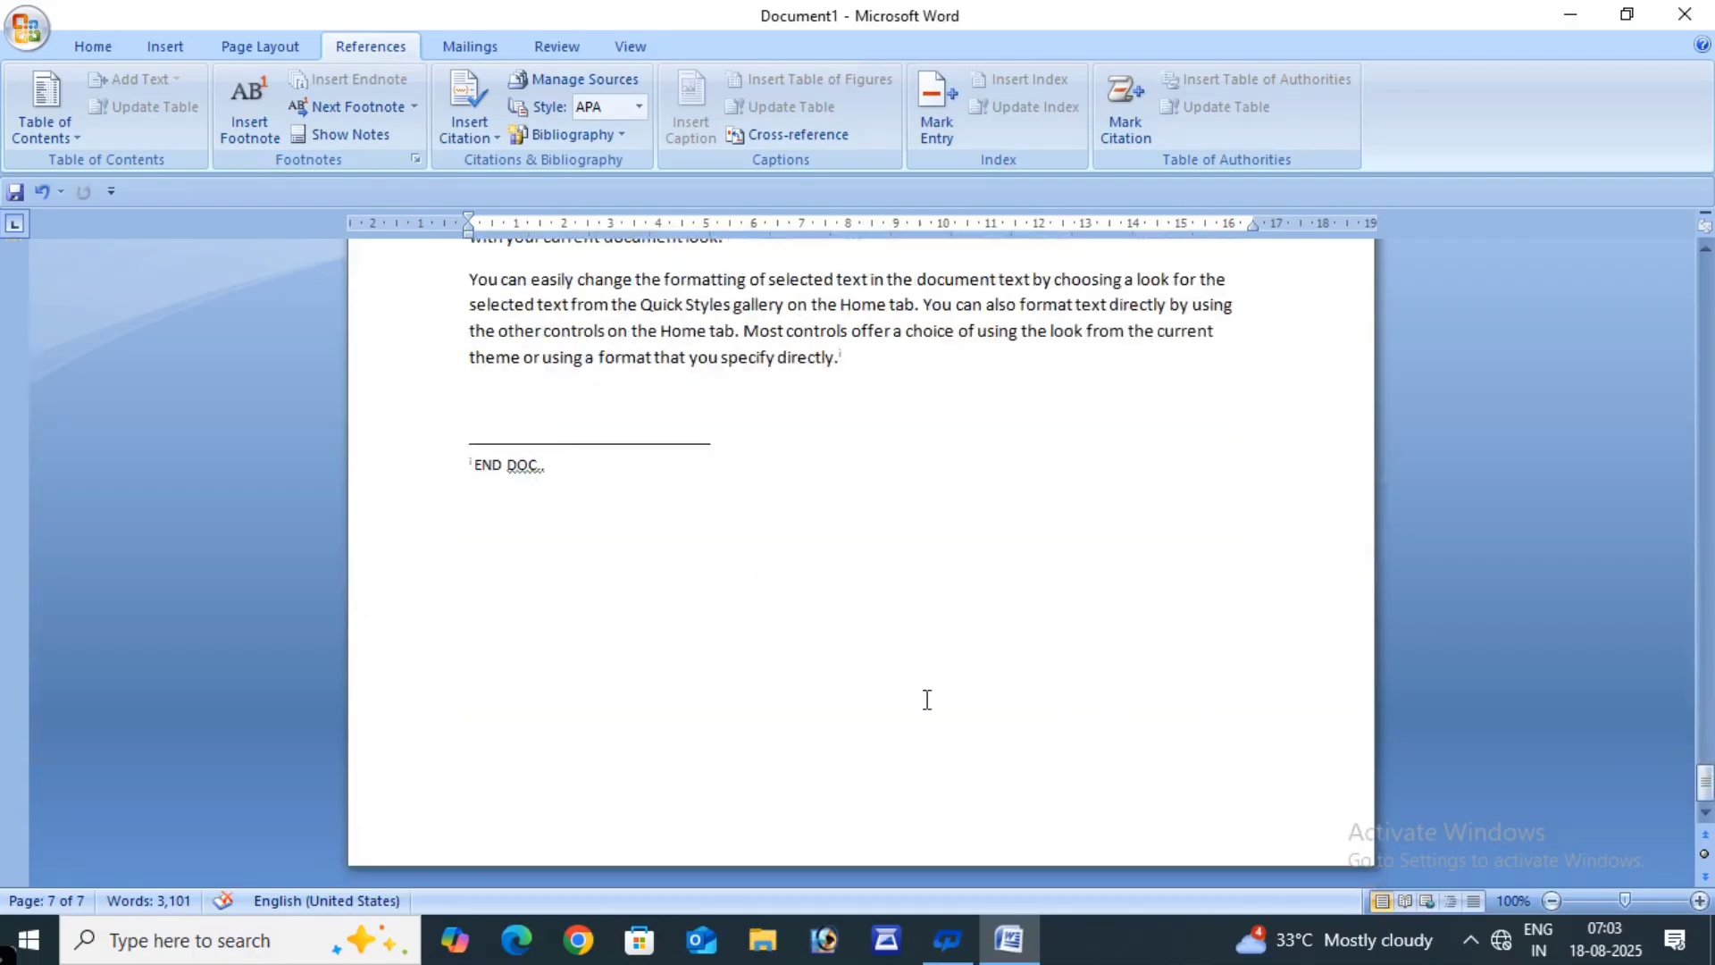
- Cite the COMPUTER NOTES (2025) source right after the 'END DOC.' endnote text
click(750, 486)
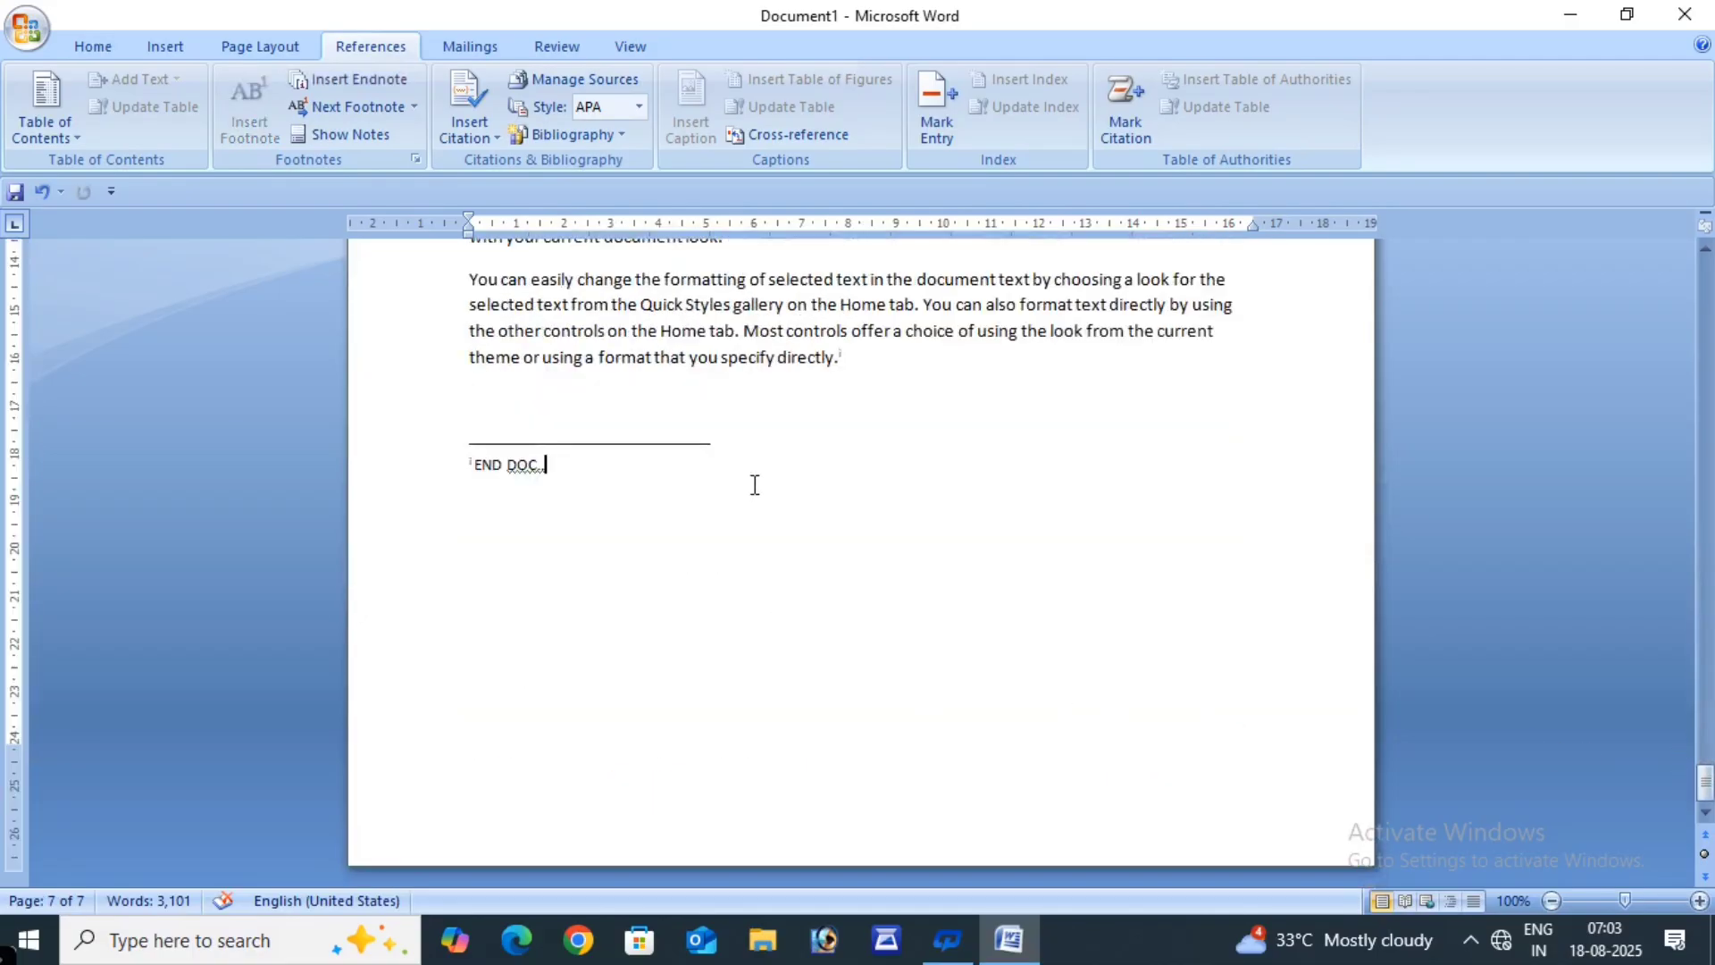
click(466, 100)
click(525, 181)
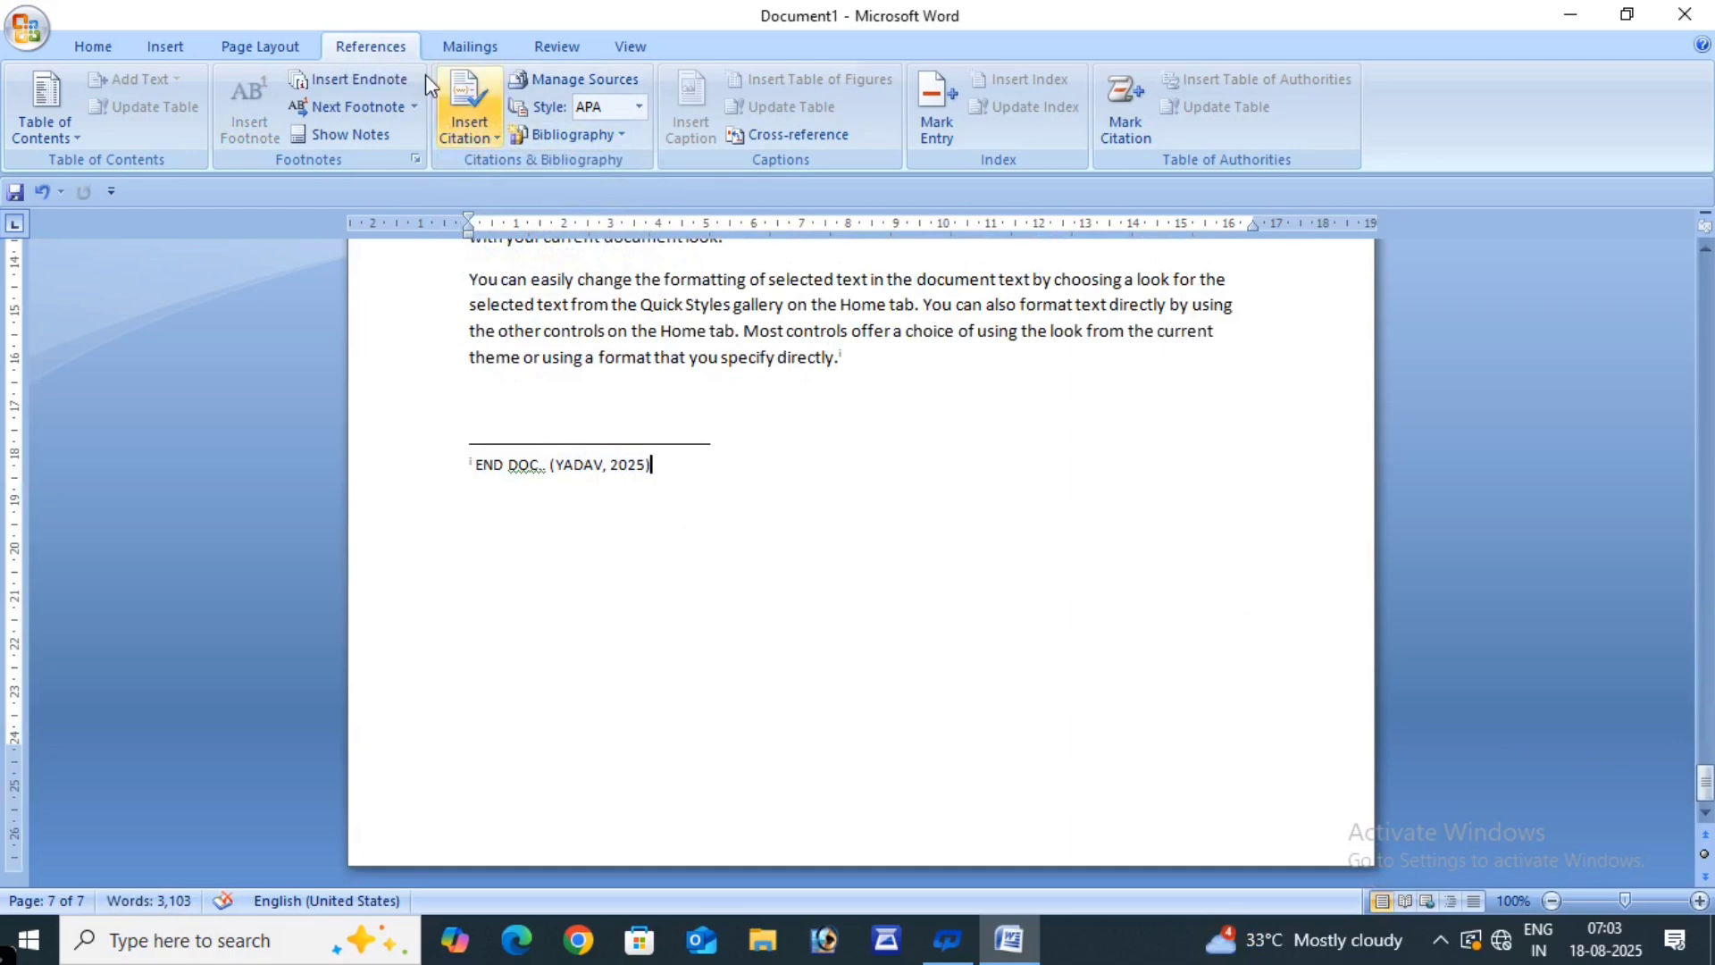
click(552, 136)
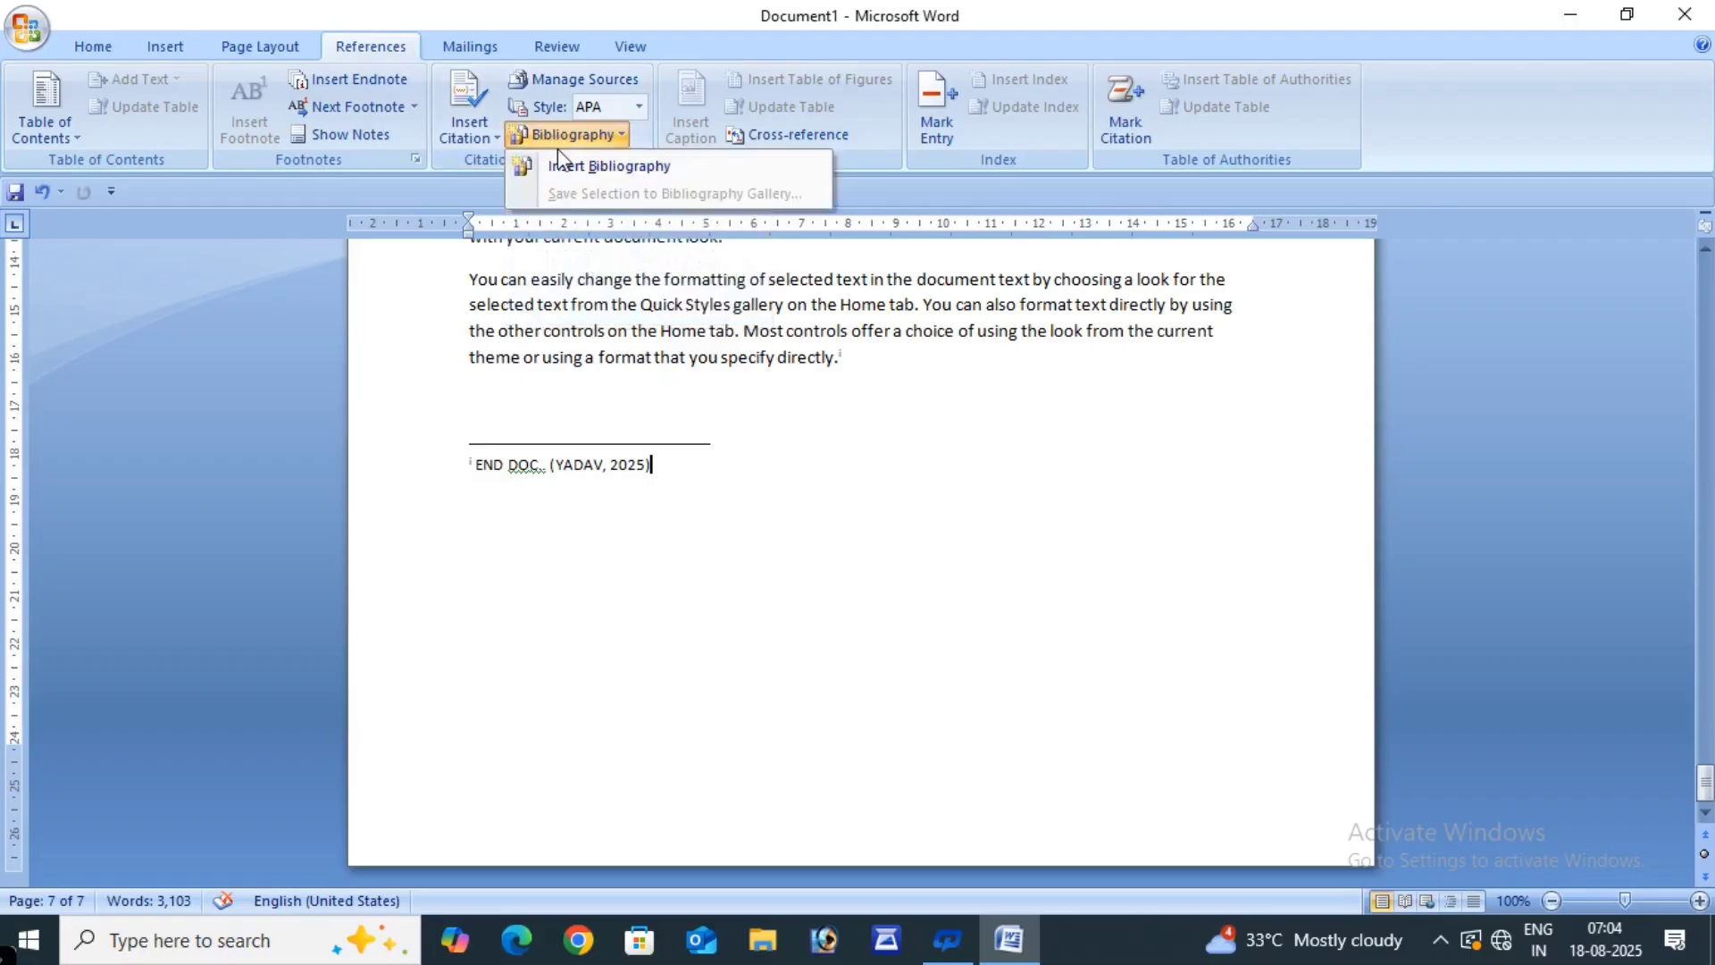
- Insert a bibliography beneath the END DOC endnote listing COMPUTER NOTES (2025, ETAH: XYZ)
click(581, 167)
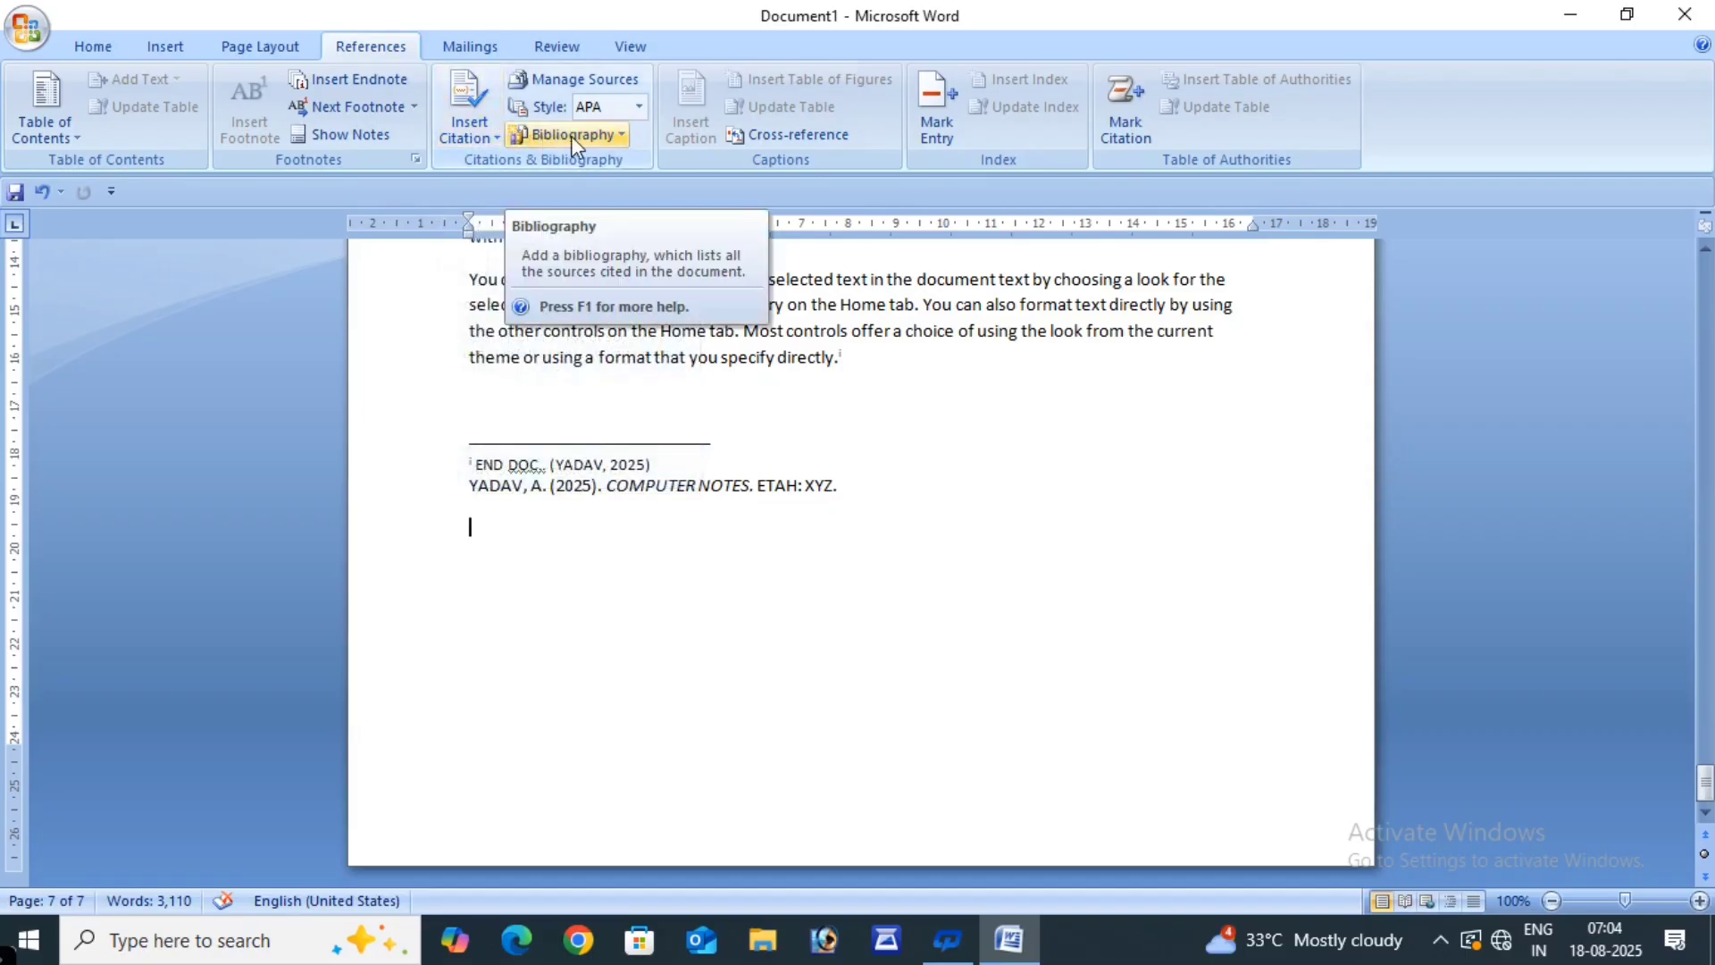
click(619, 135)
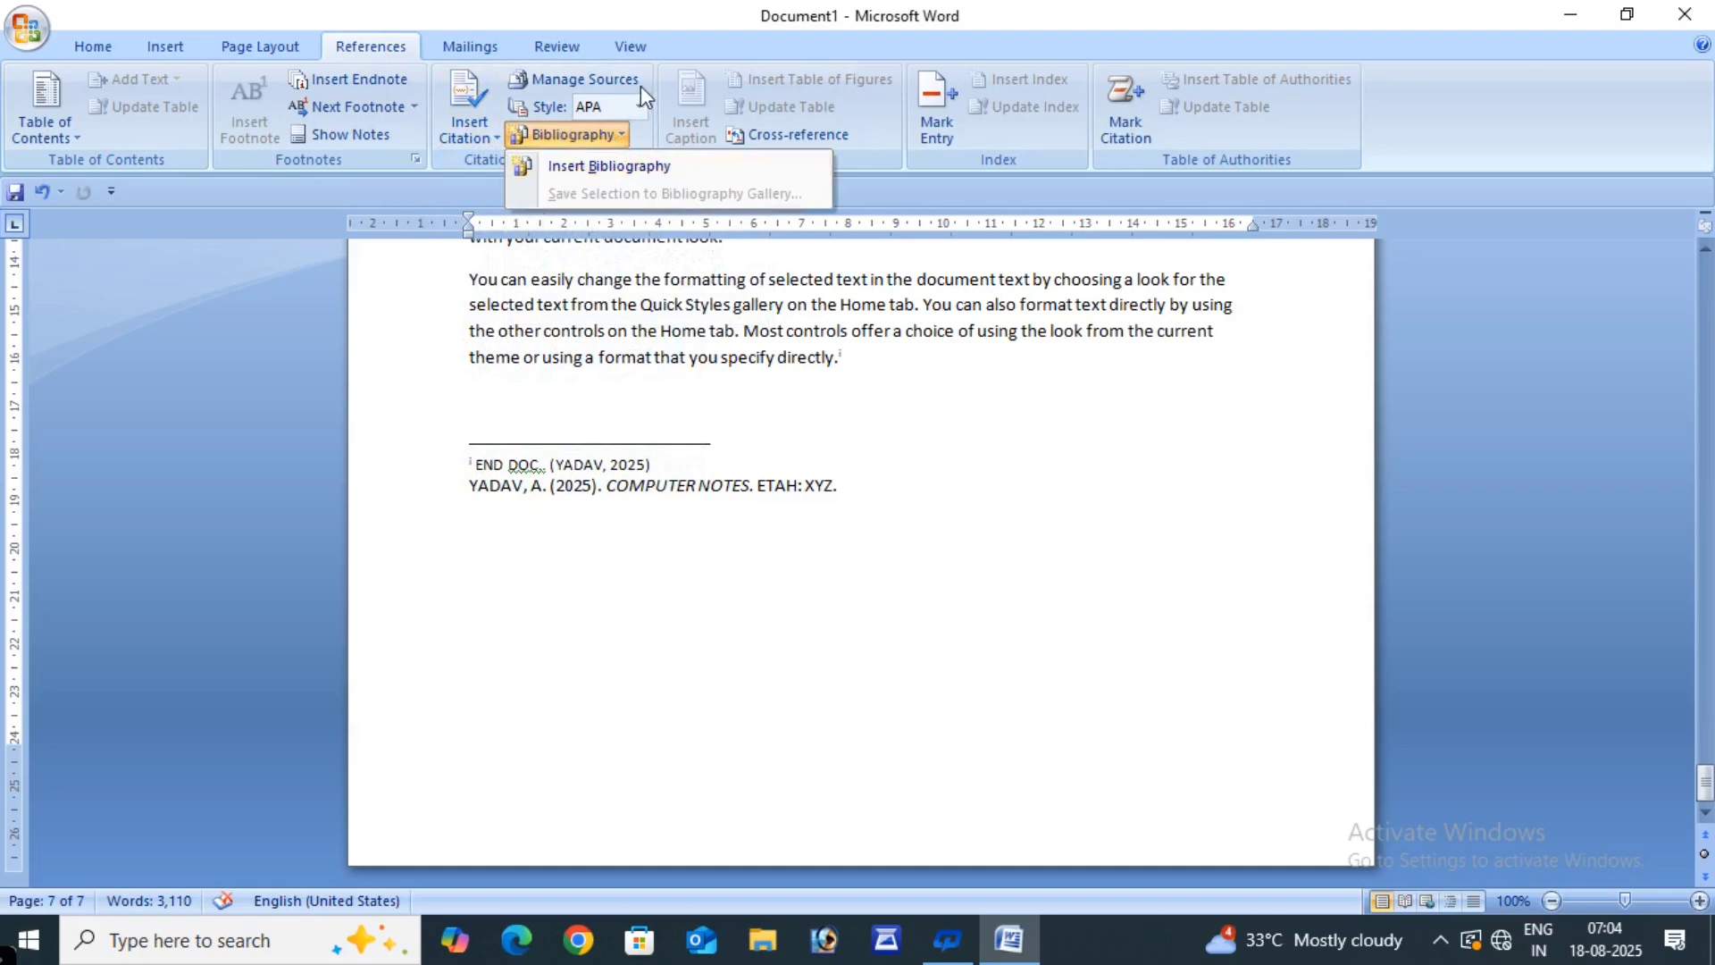
- Try ISO 690 - Numerical Reference and Turabian citation styles, settling on GOST - Title Sort
click(668, 62)
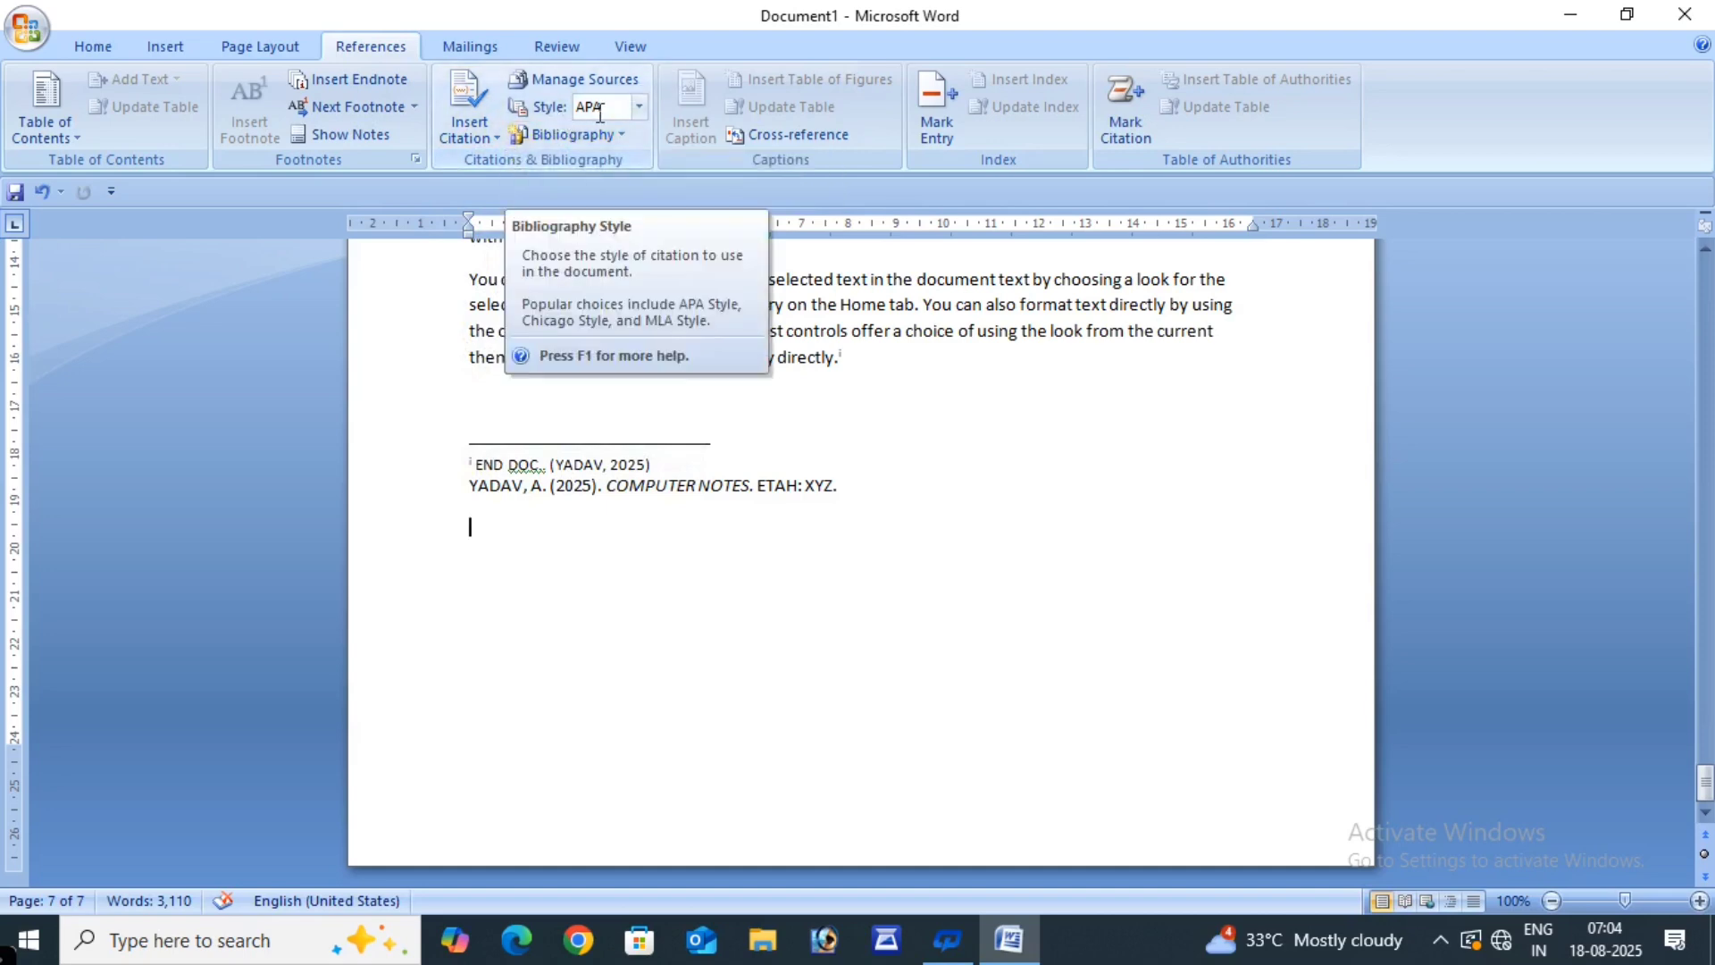
click(640, 106)
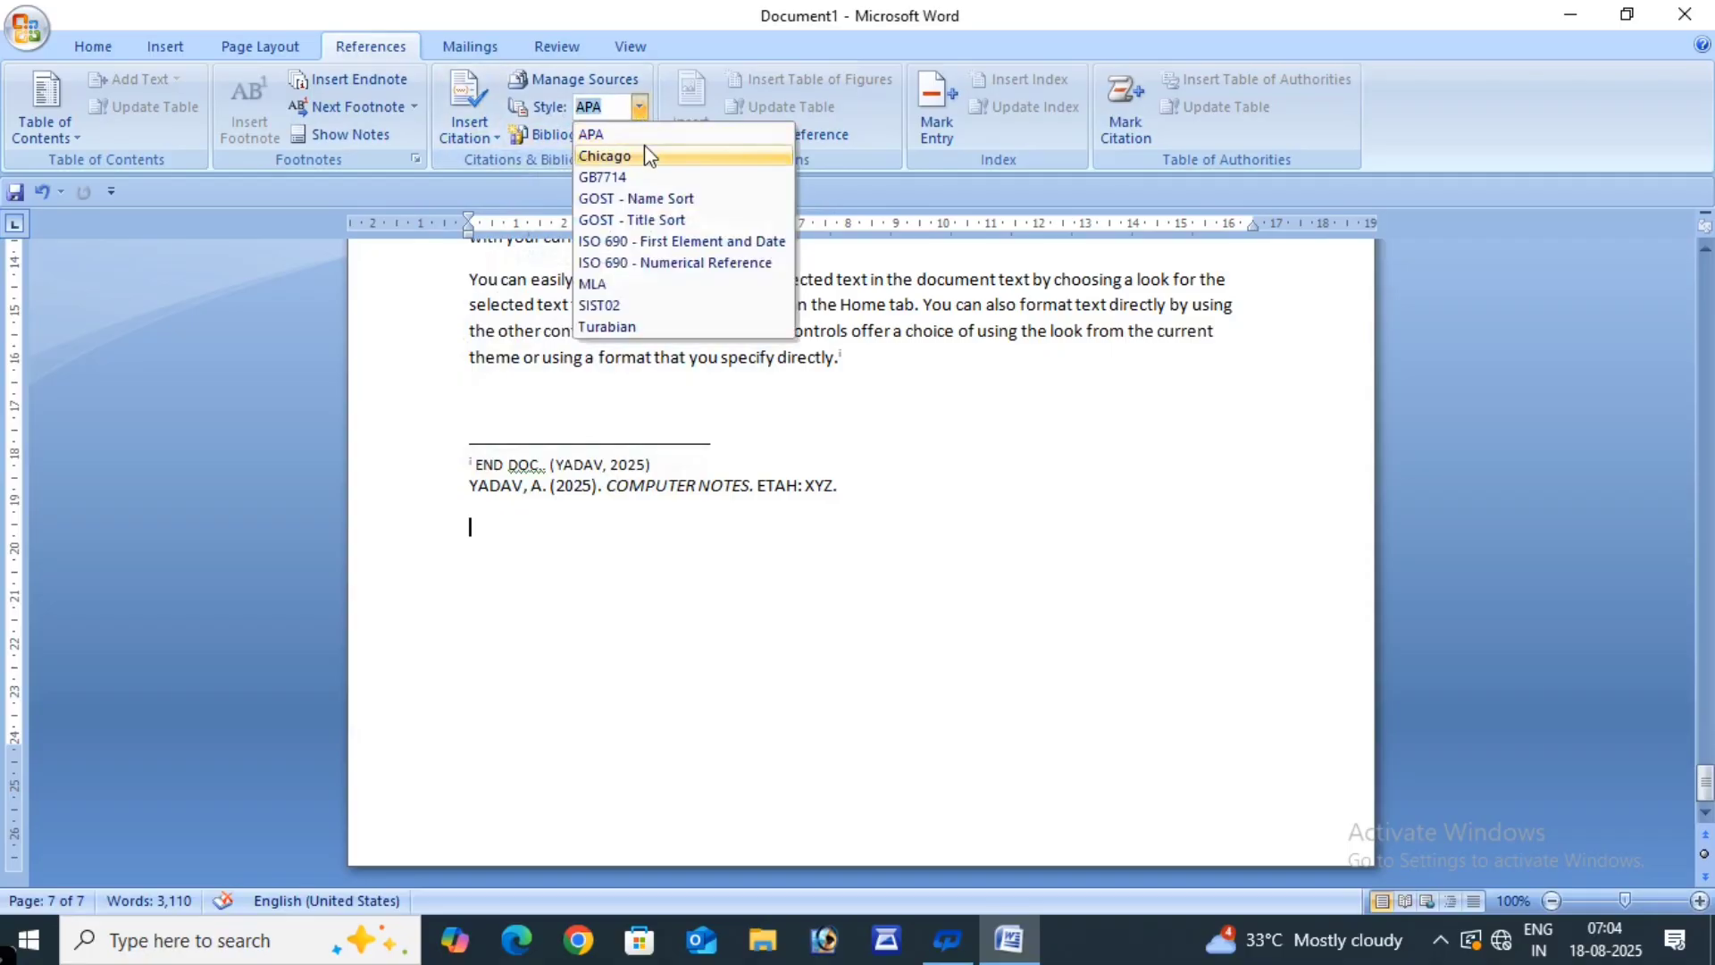
click(633, 261)
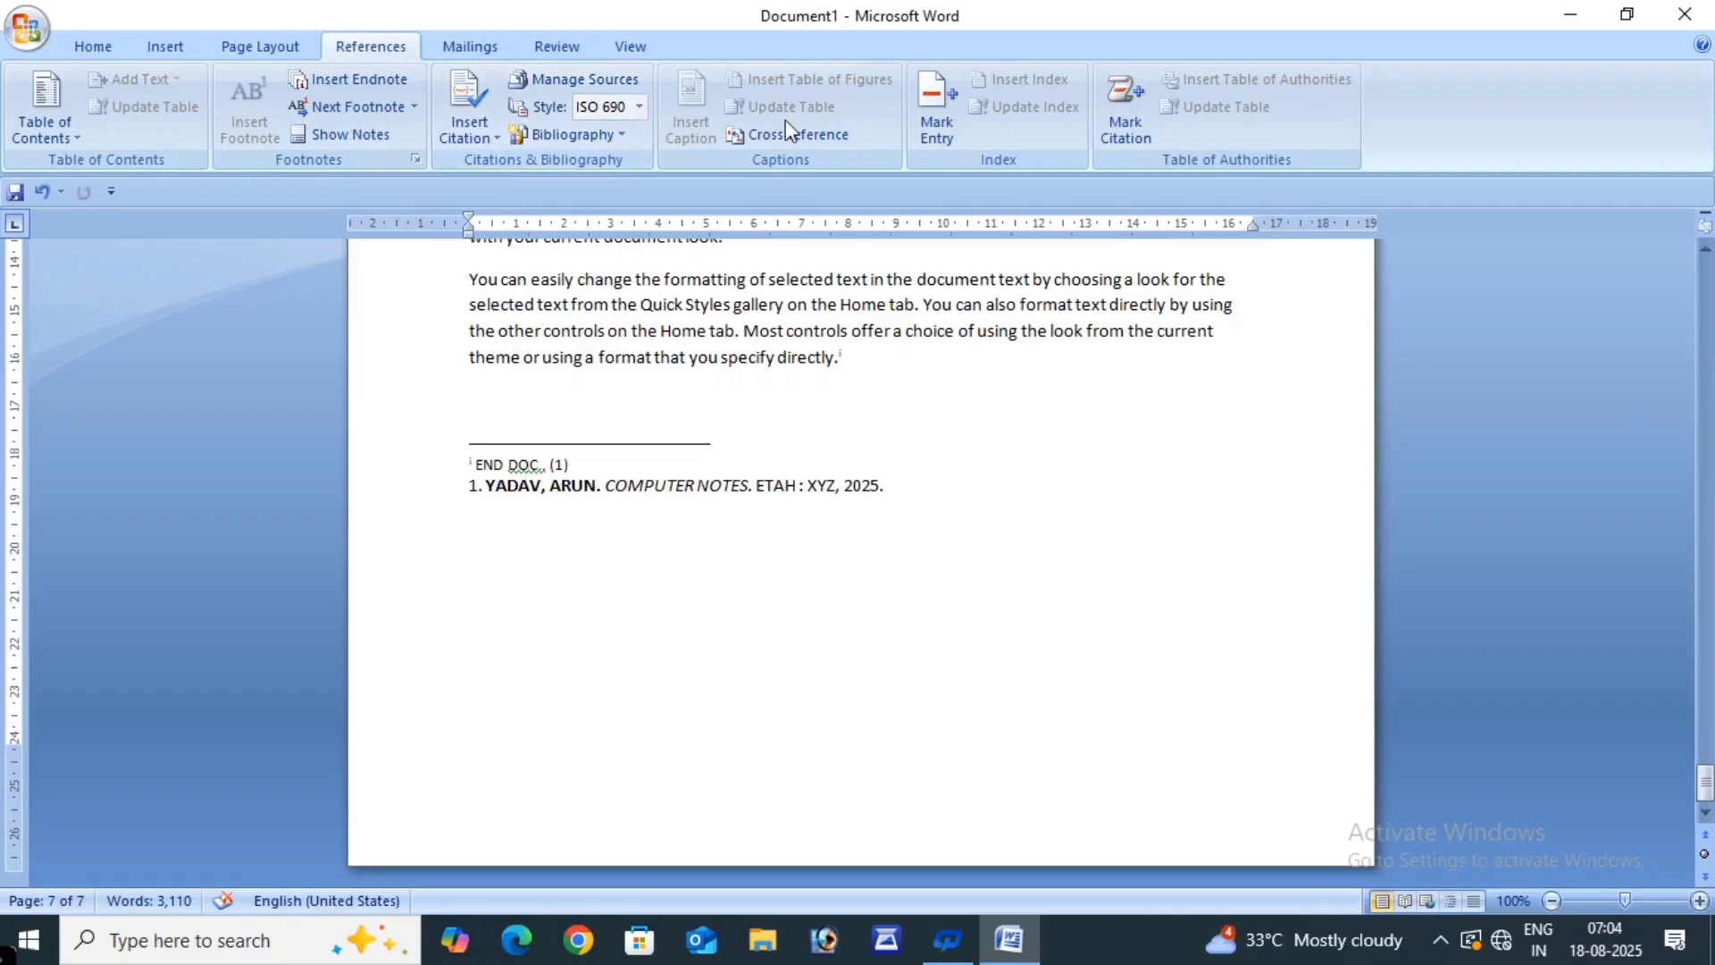
click(641, 106)
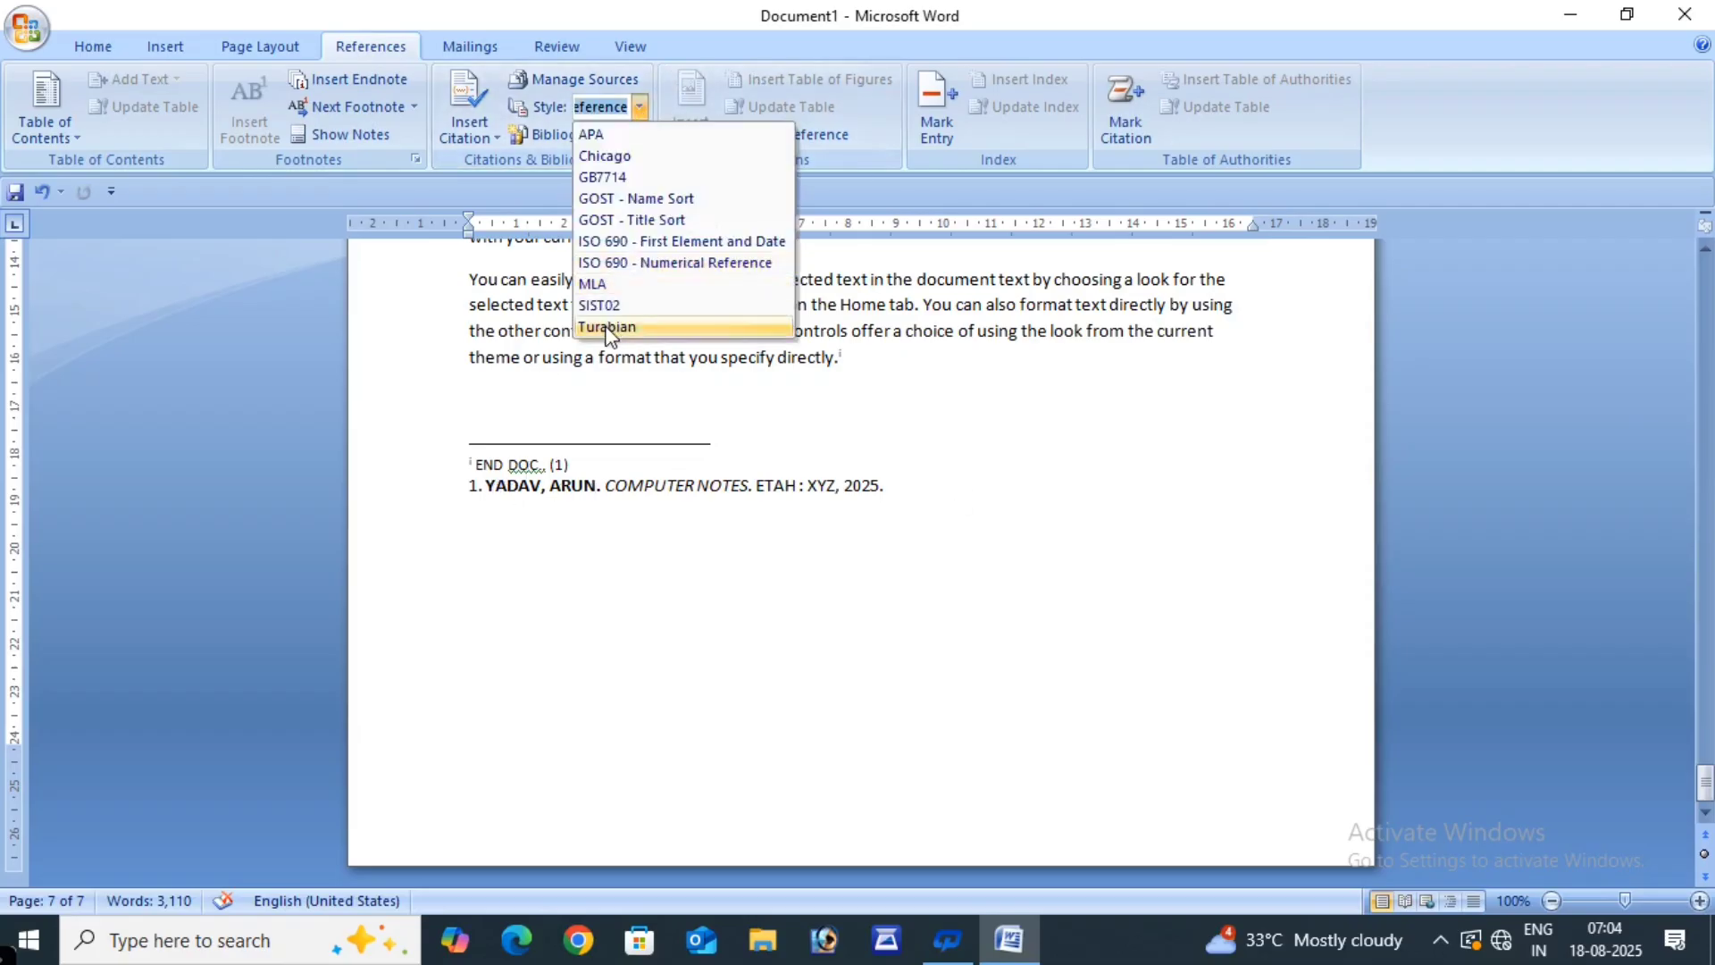
click(608, 328)
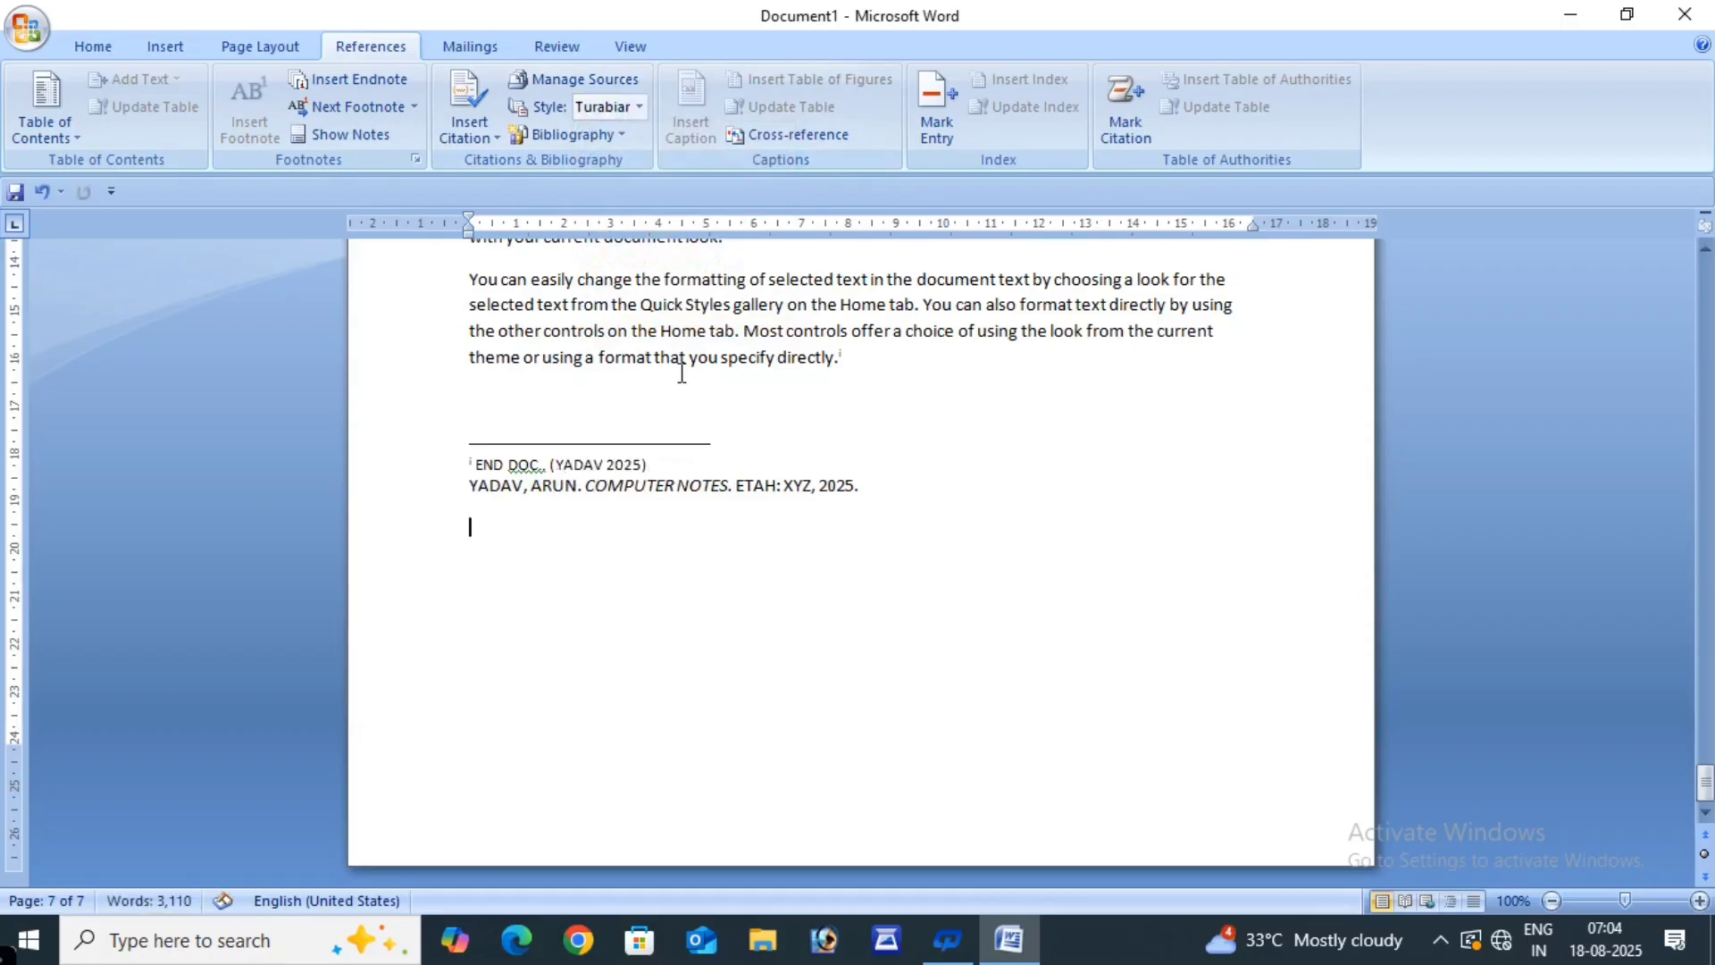
click(640, 106)
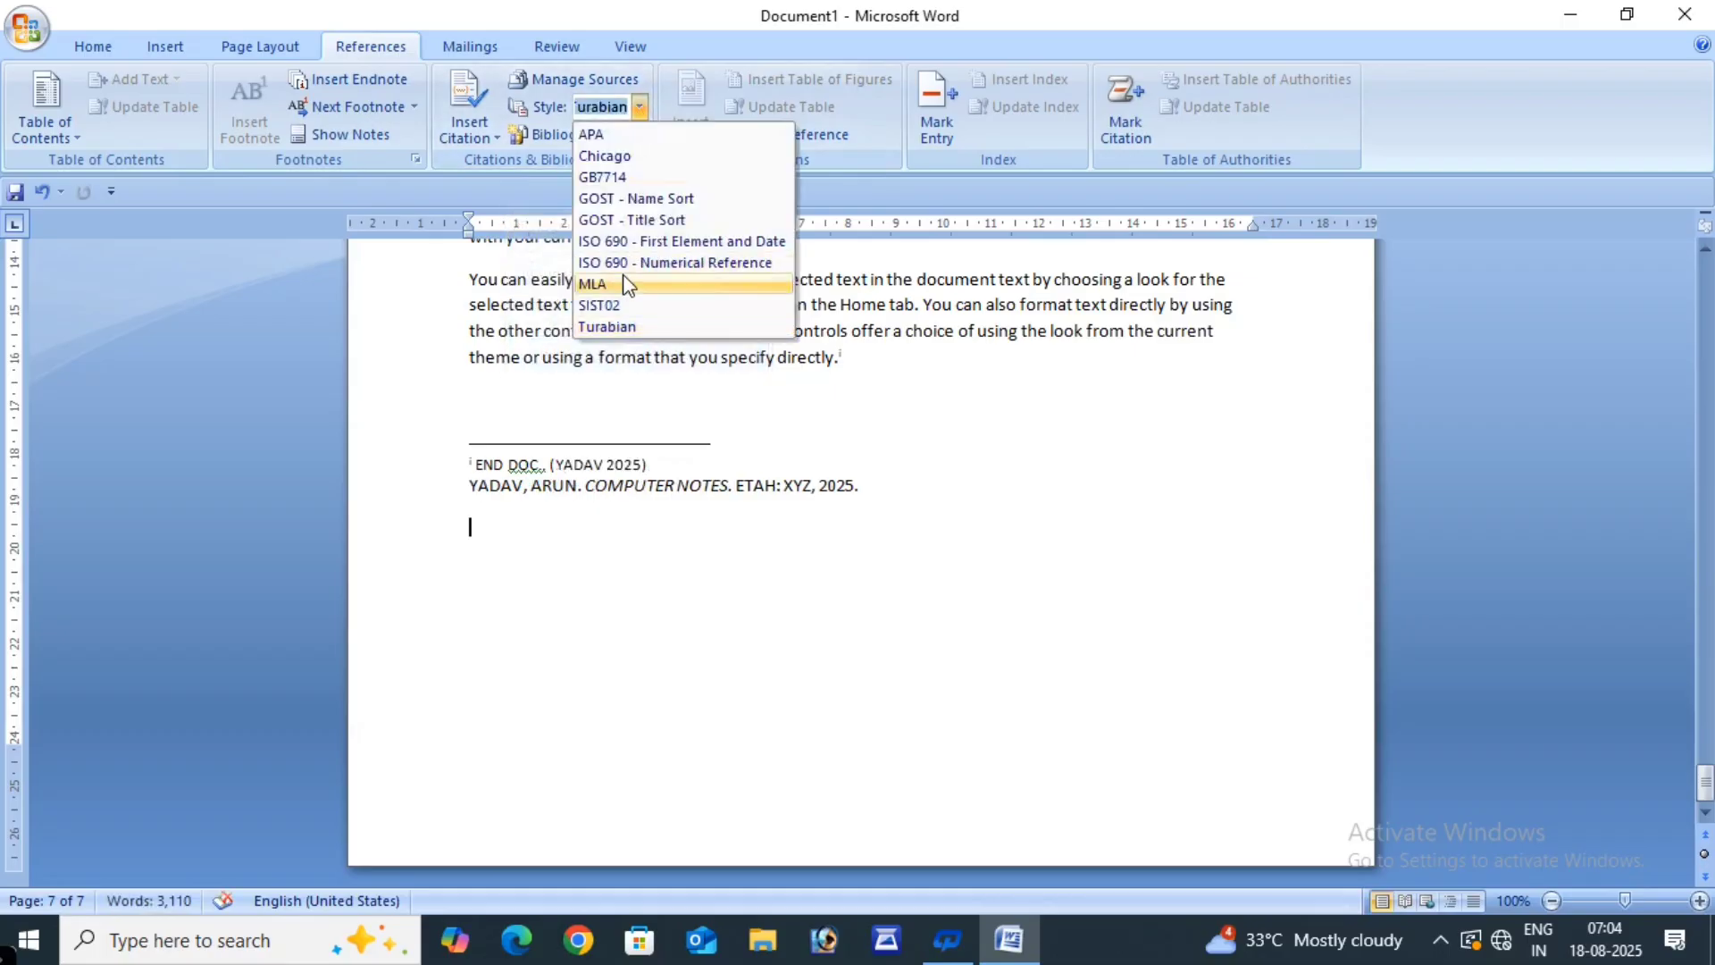
click(641, 225)
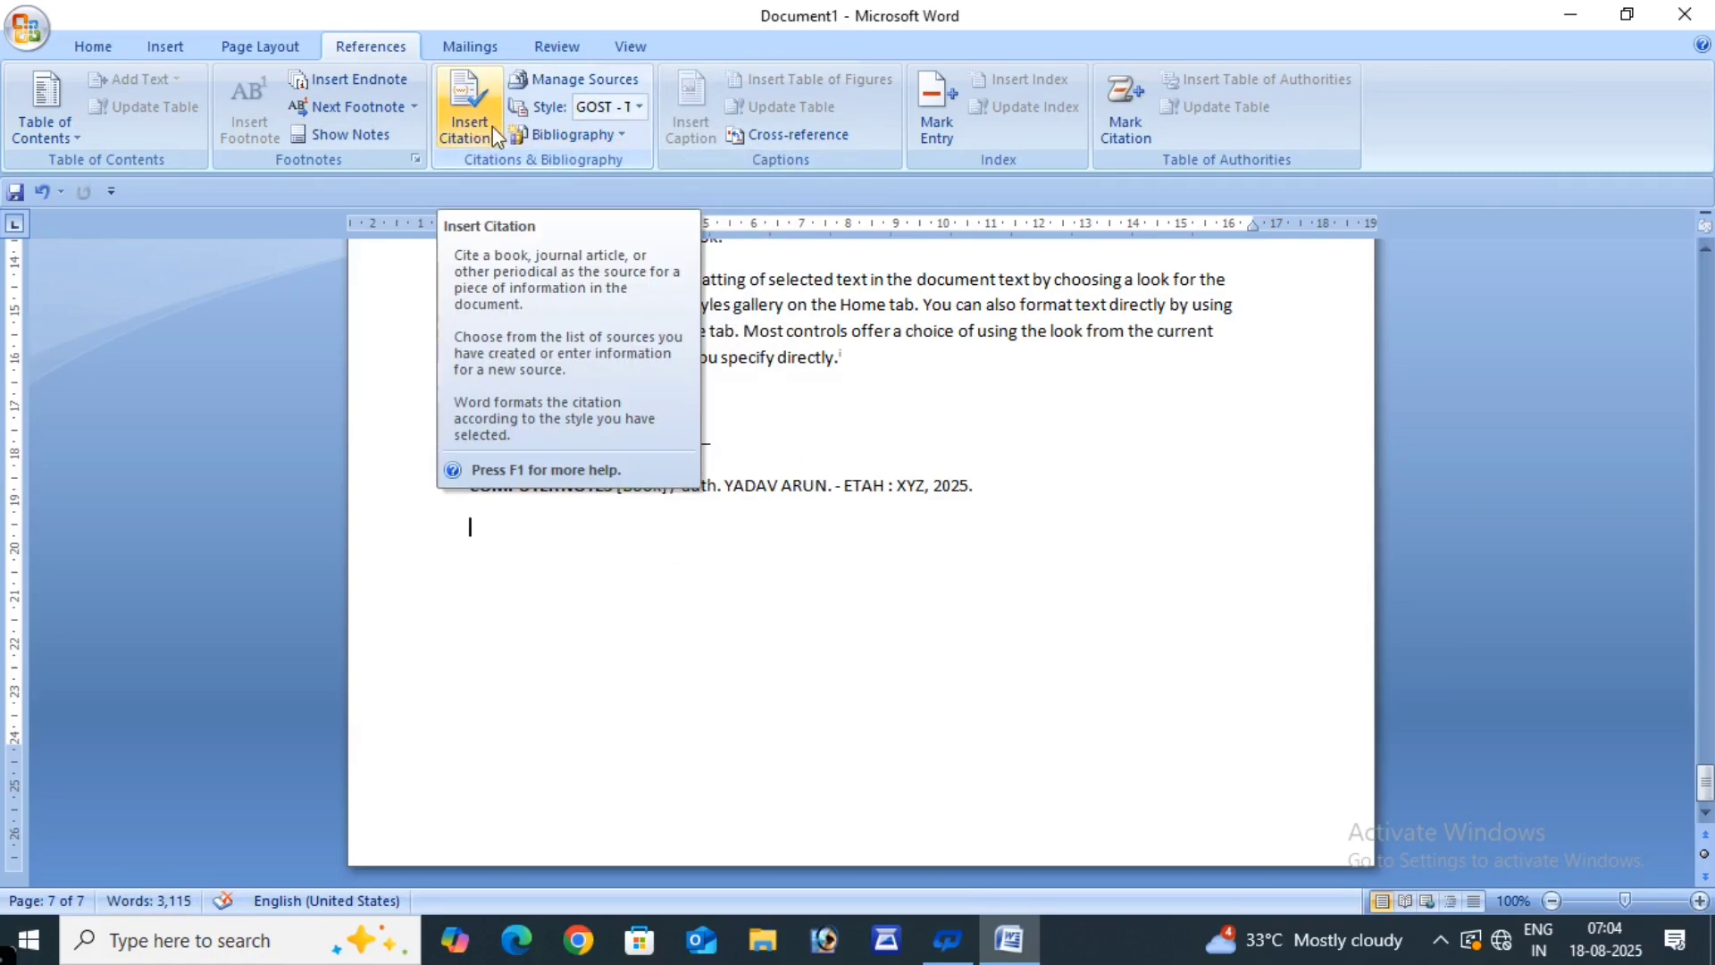
- In Source Manager, review the 2023 ram book source, keeping its Default language unchanged
click(565, 89)
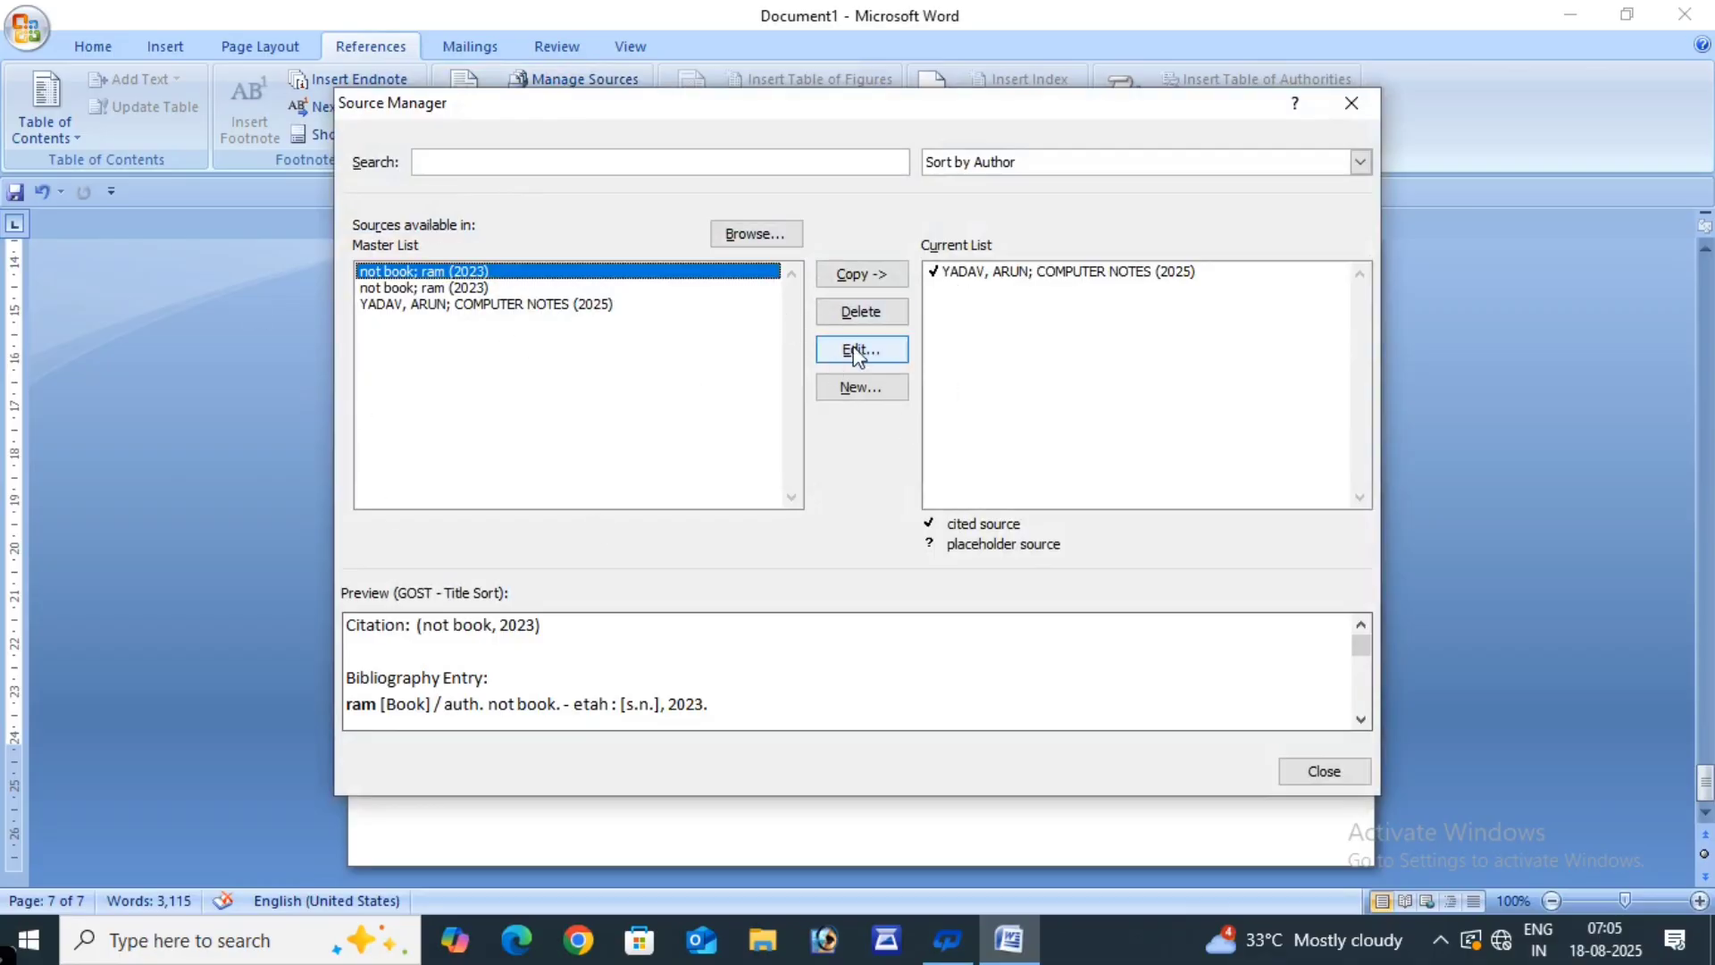
click(1351, 104)
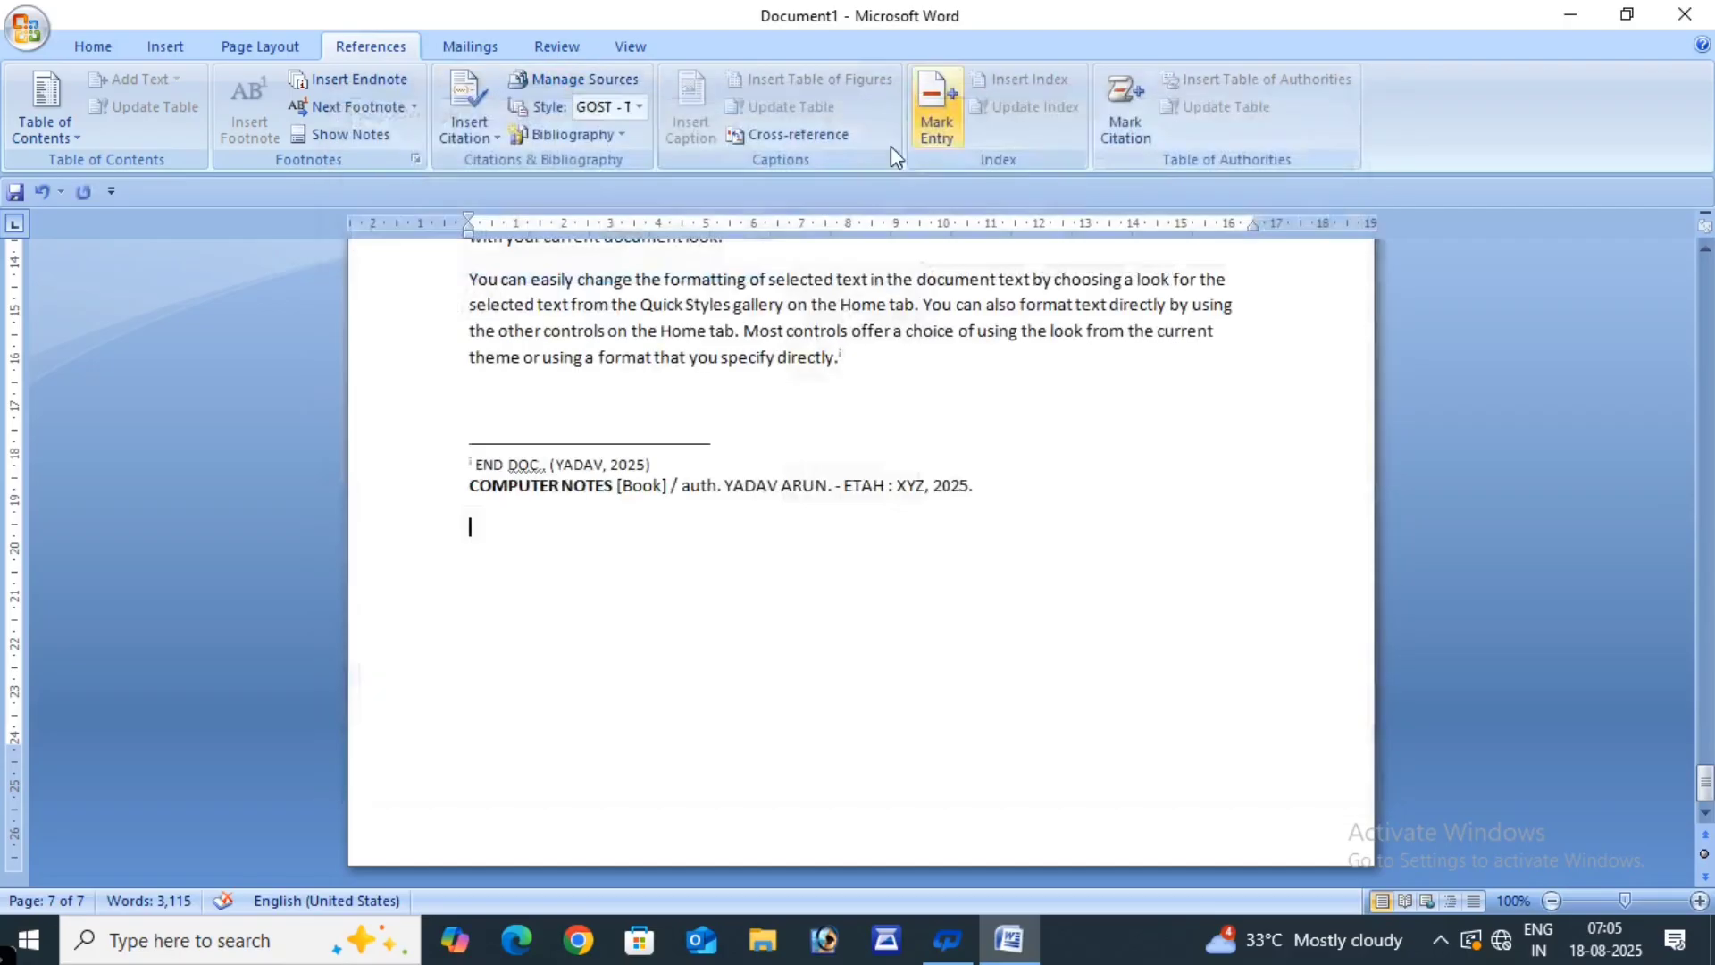
click(589, 79)
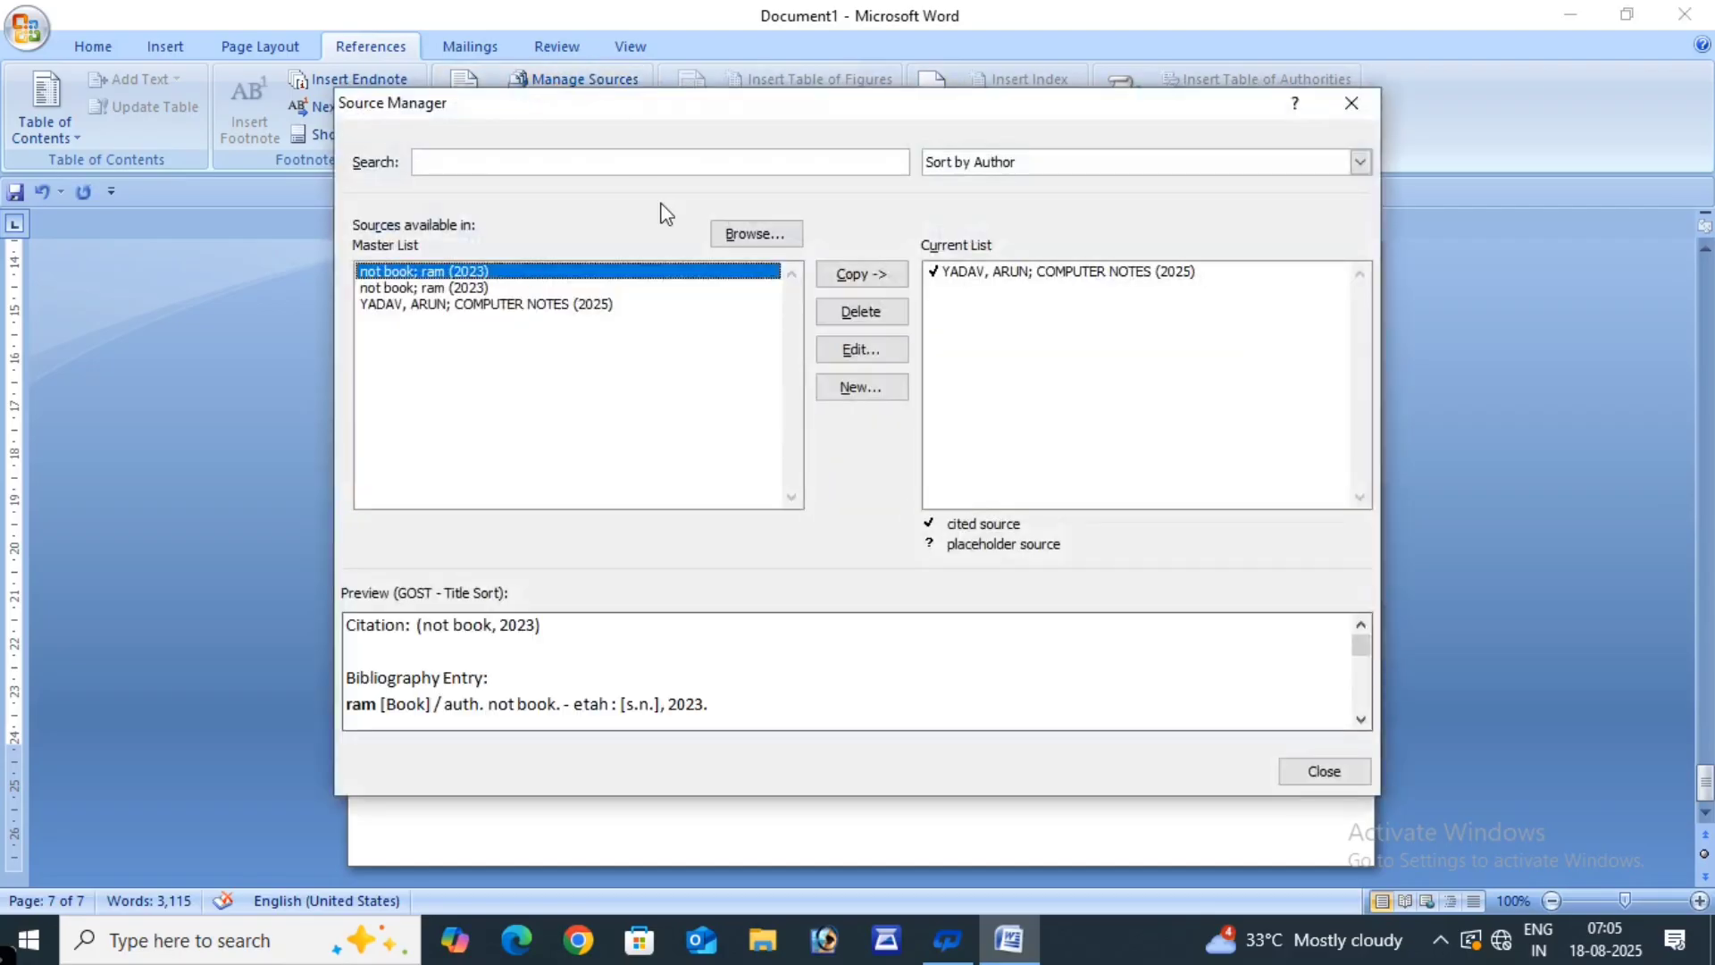
click(838, 351)
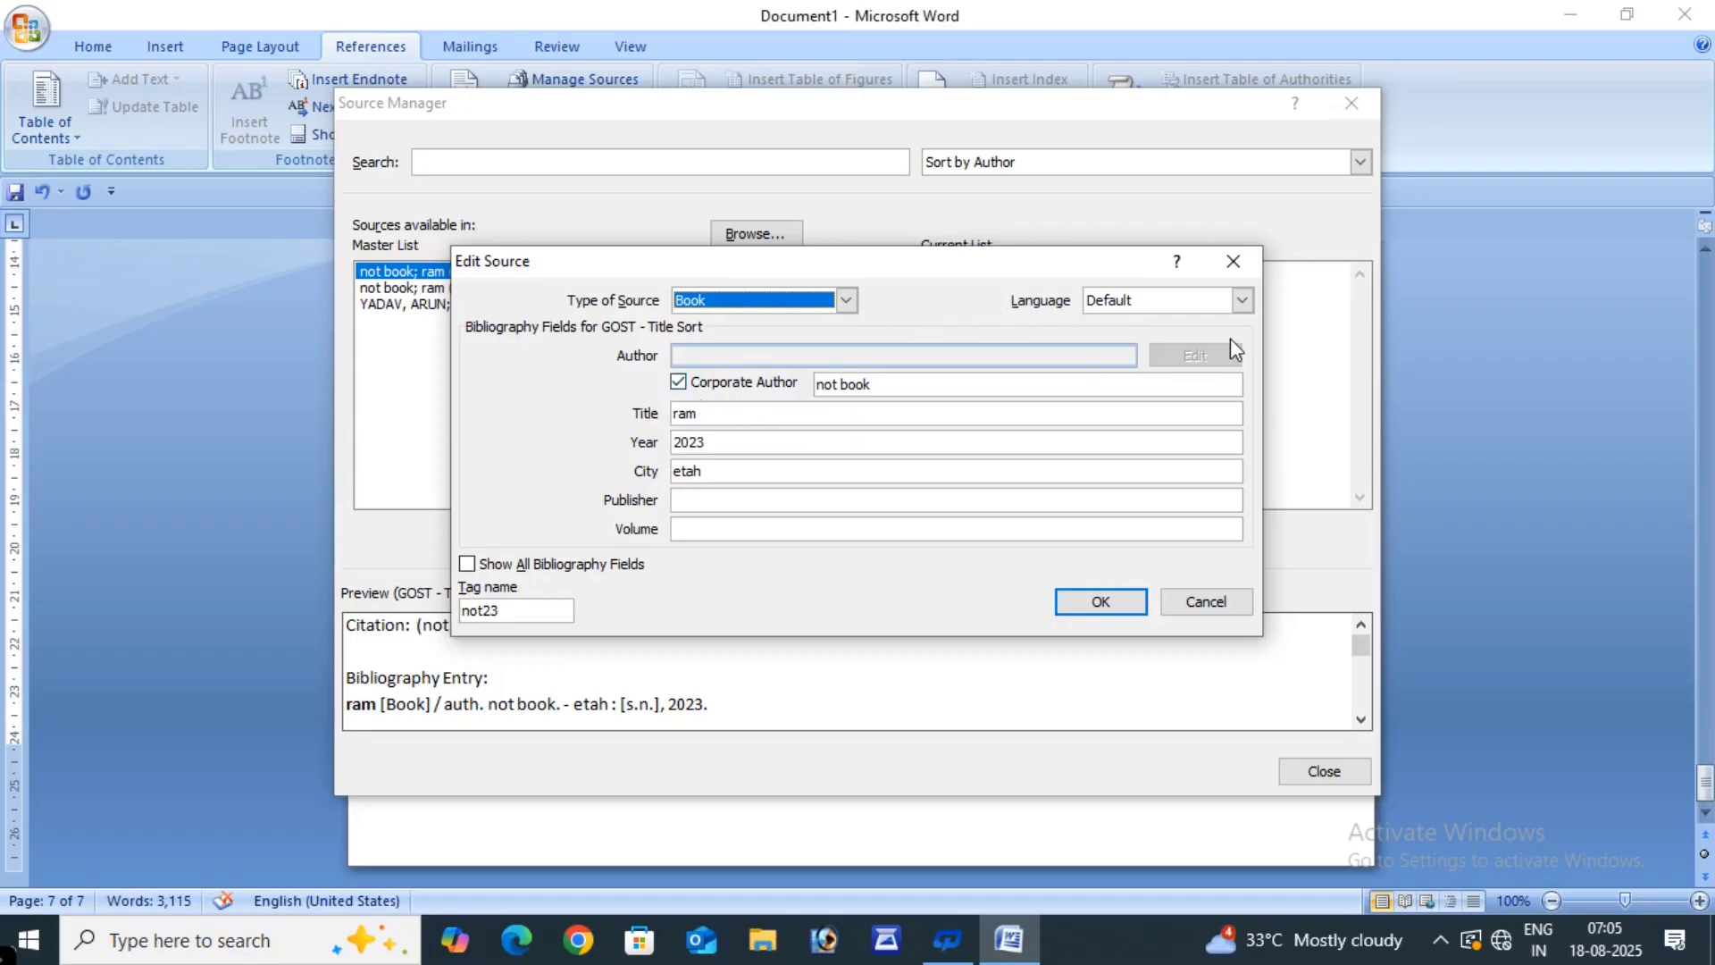
click(1242, 300)
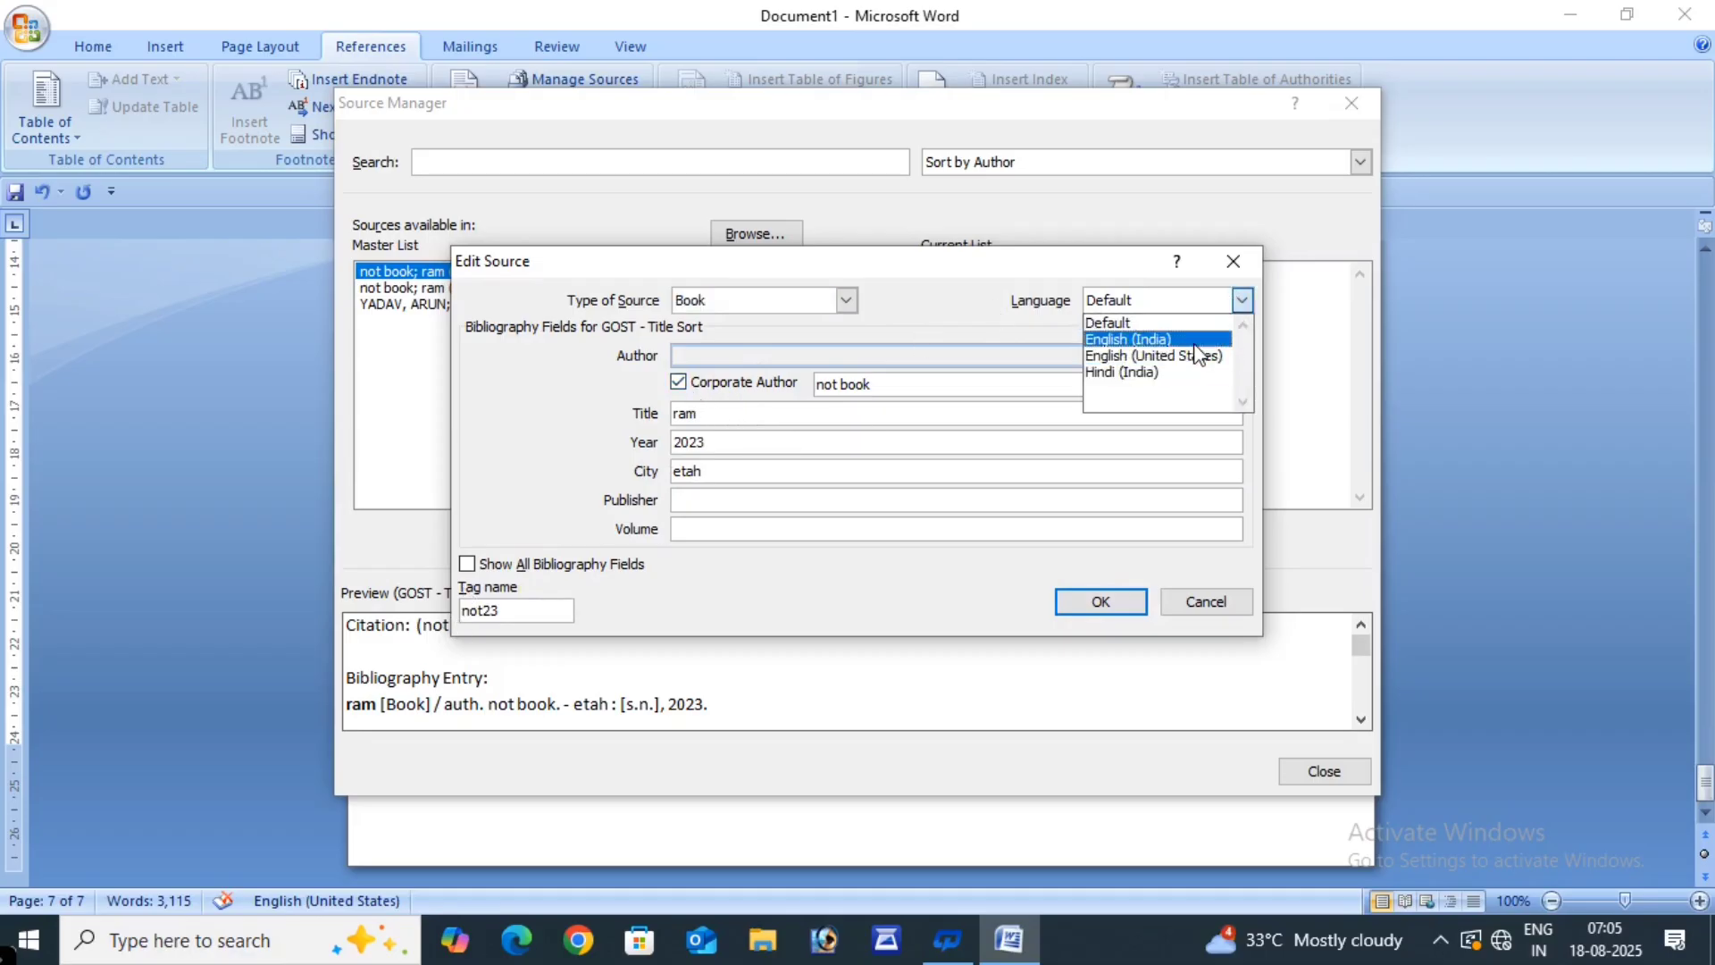
click(934, 272)
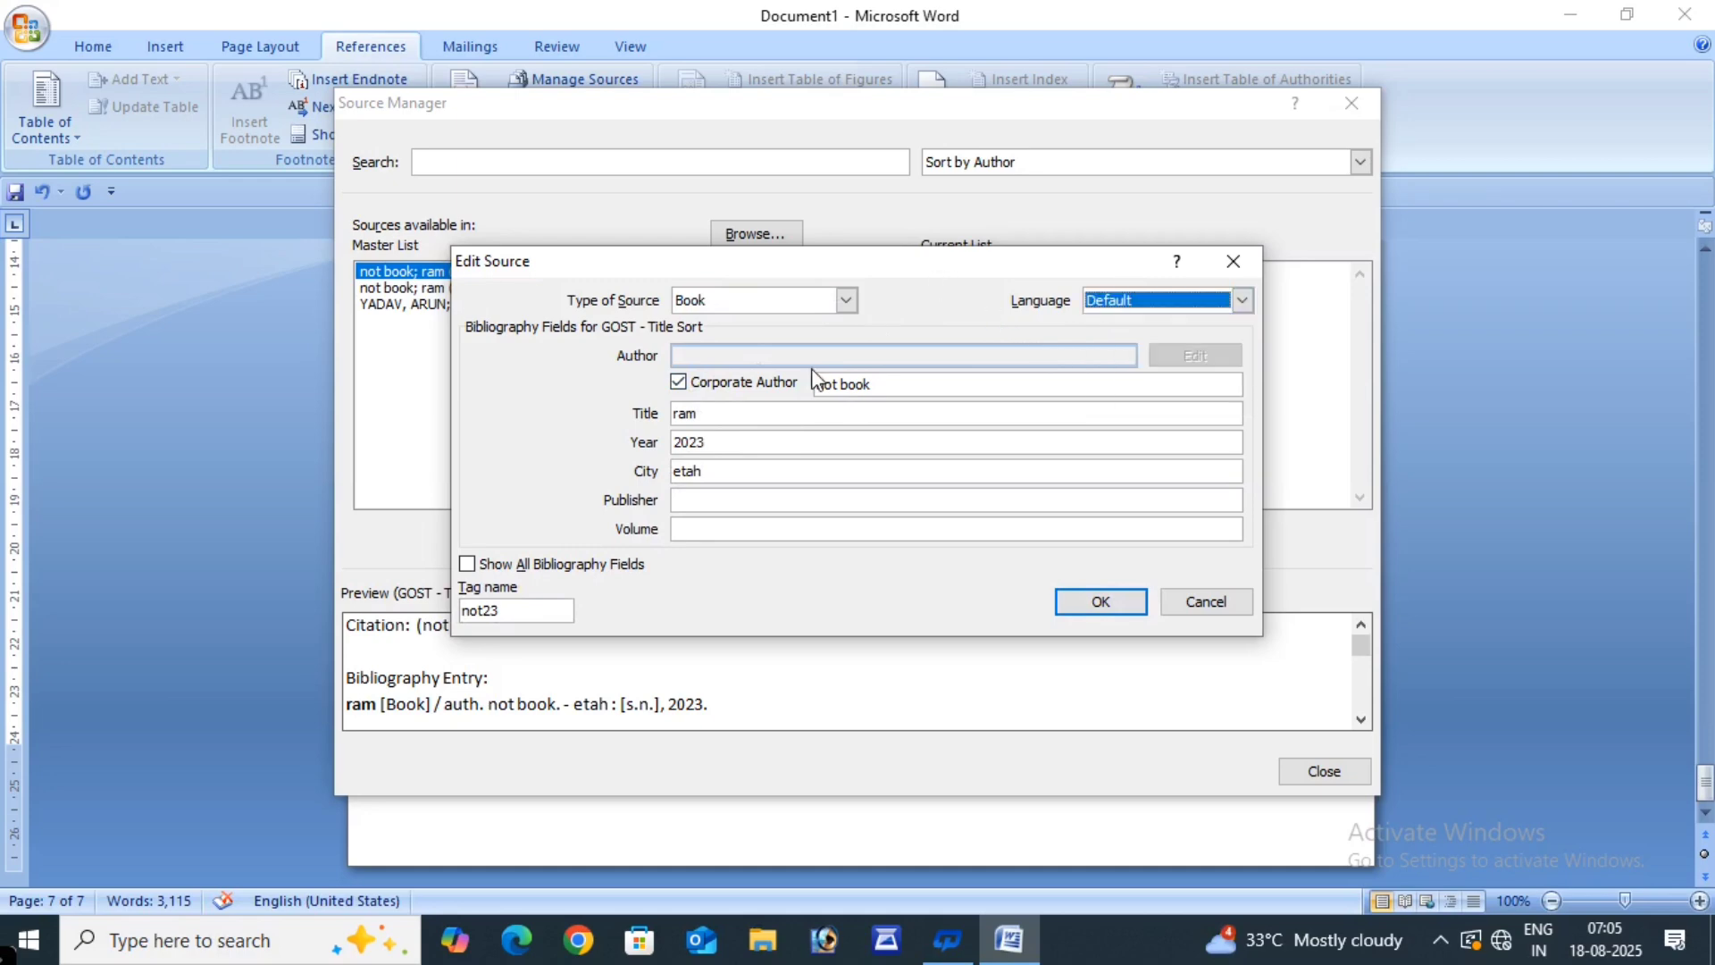
click(1090, 601)
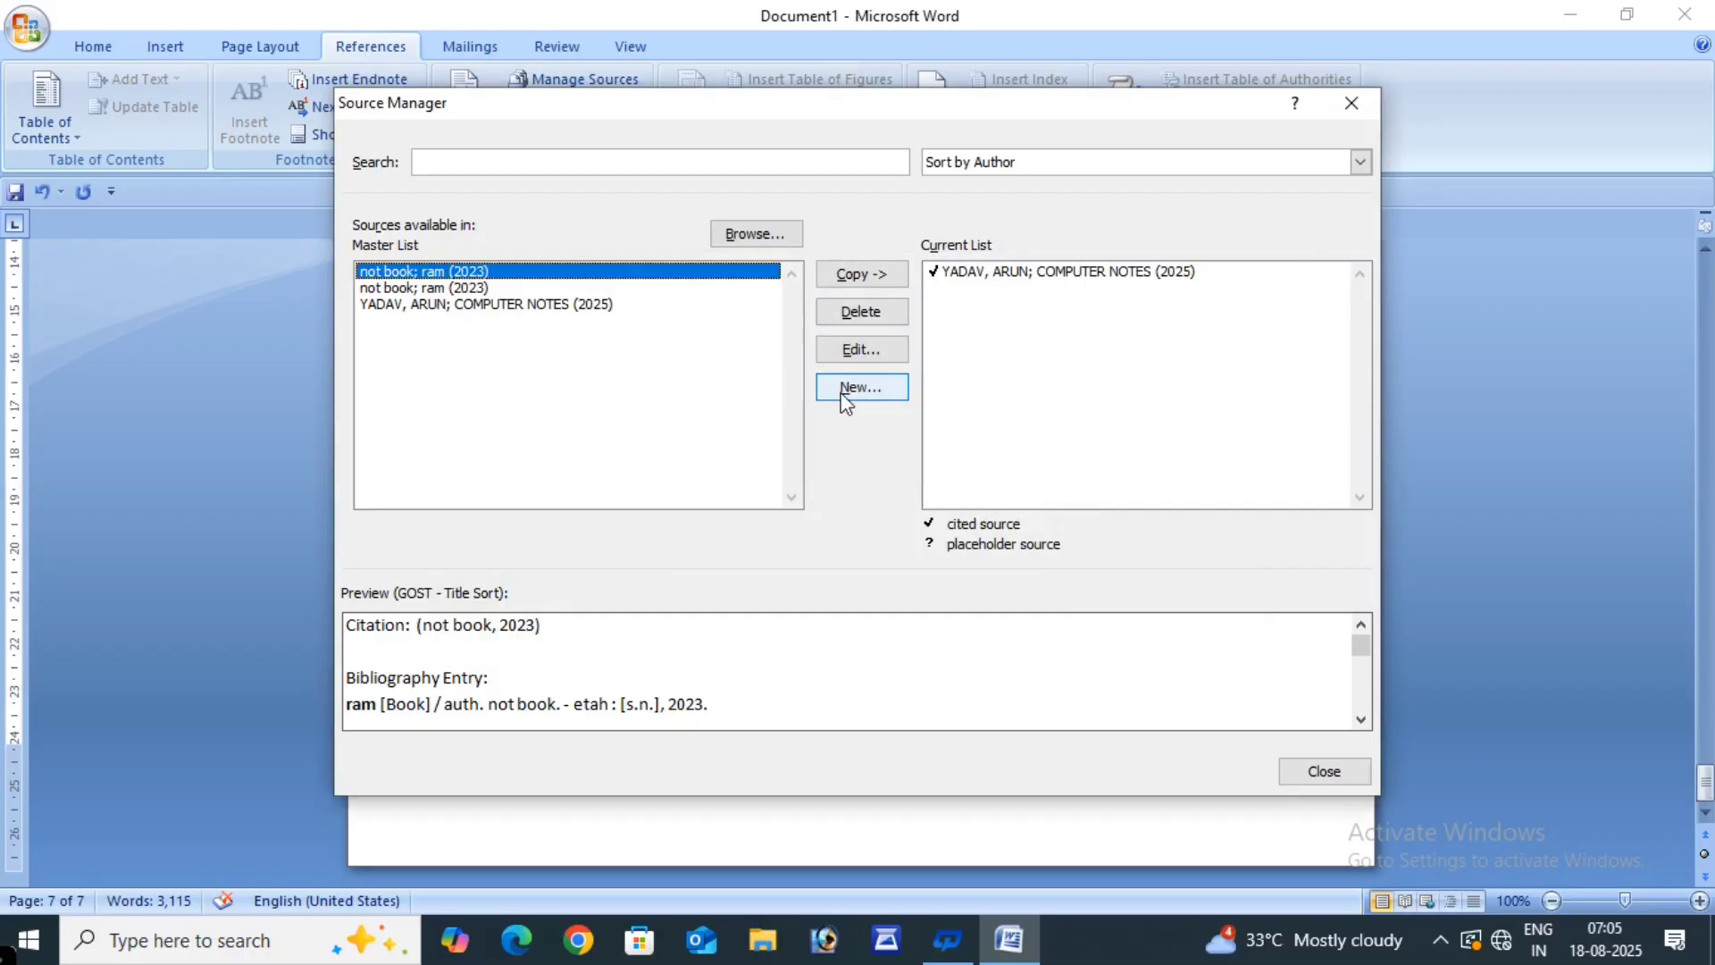
- Replace the COMPUTER NOTES source's author with a new name and update it in both source lists
click(494, 306)
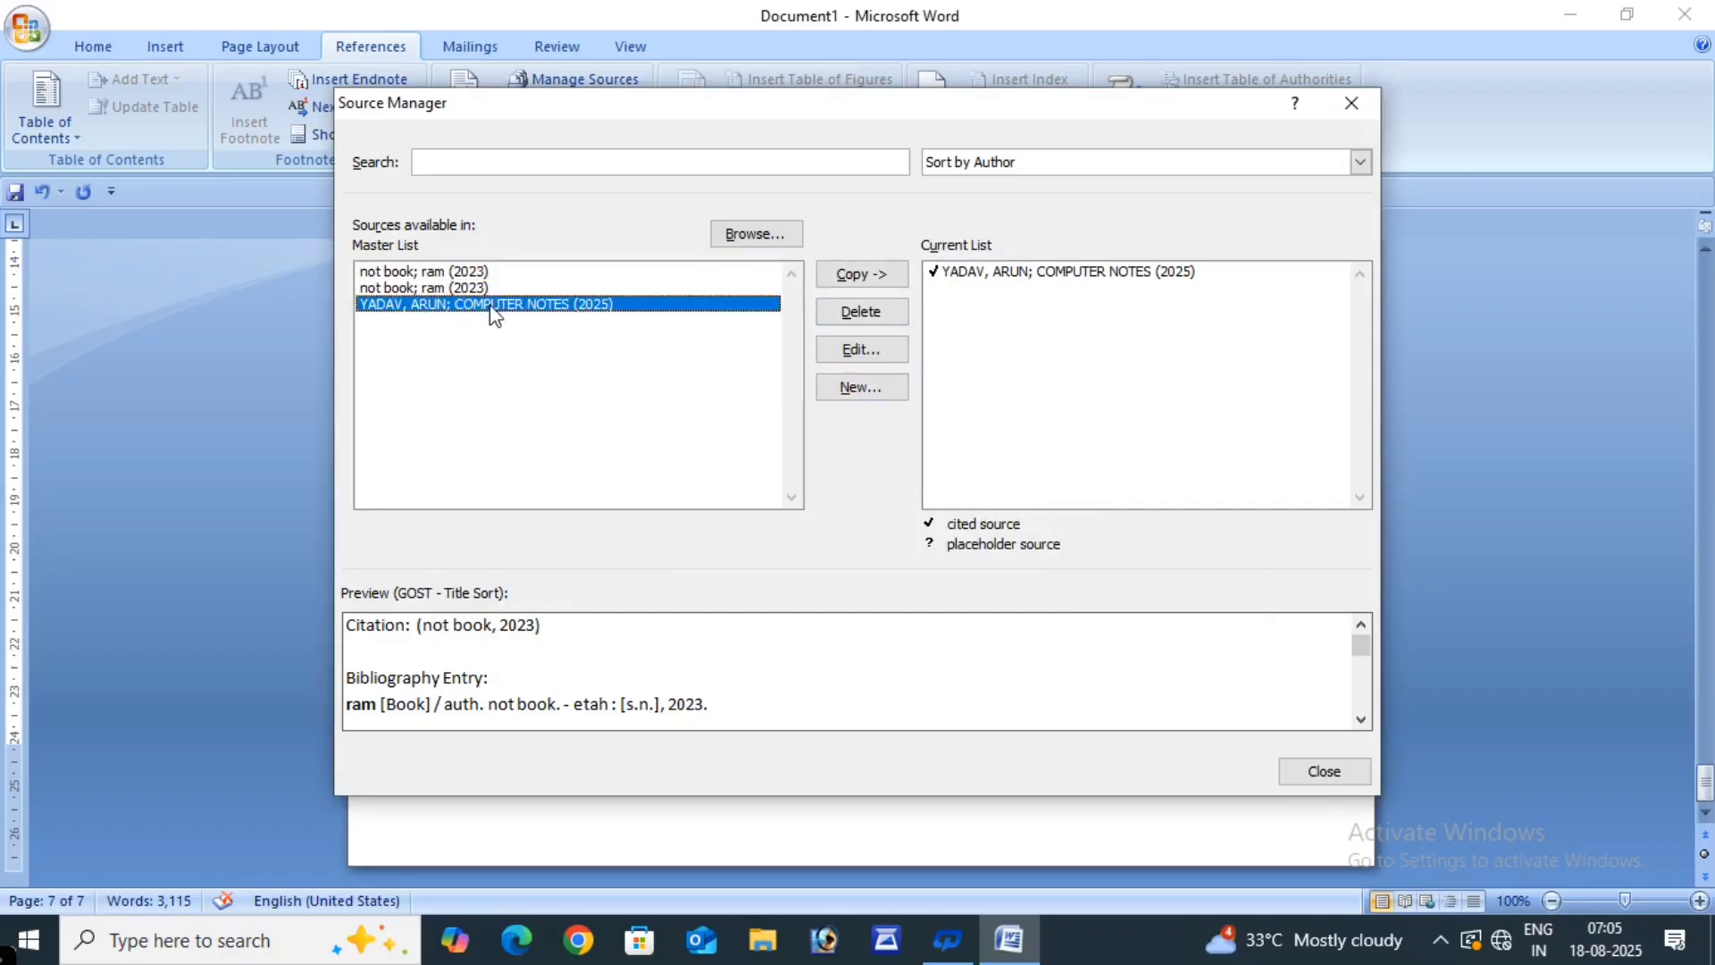
click(862, 349)
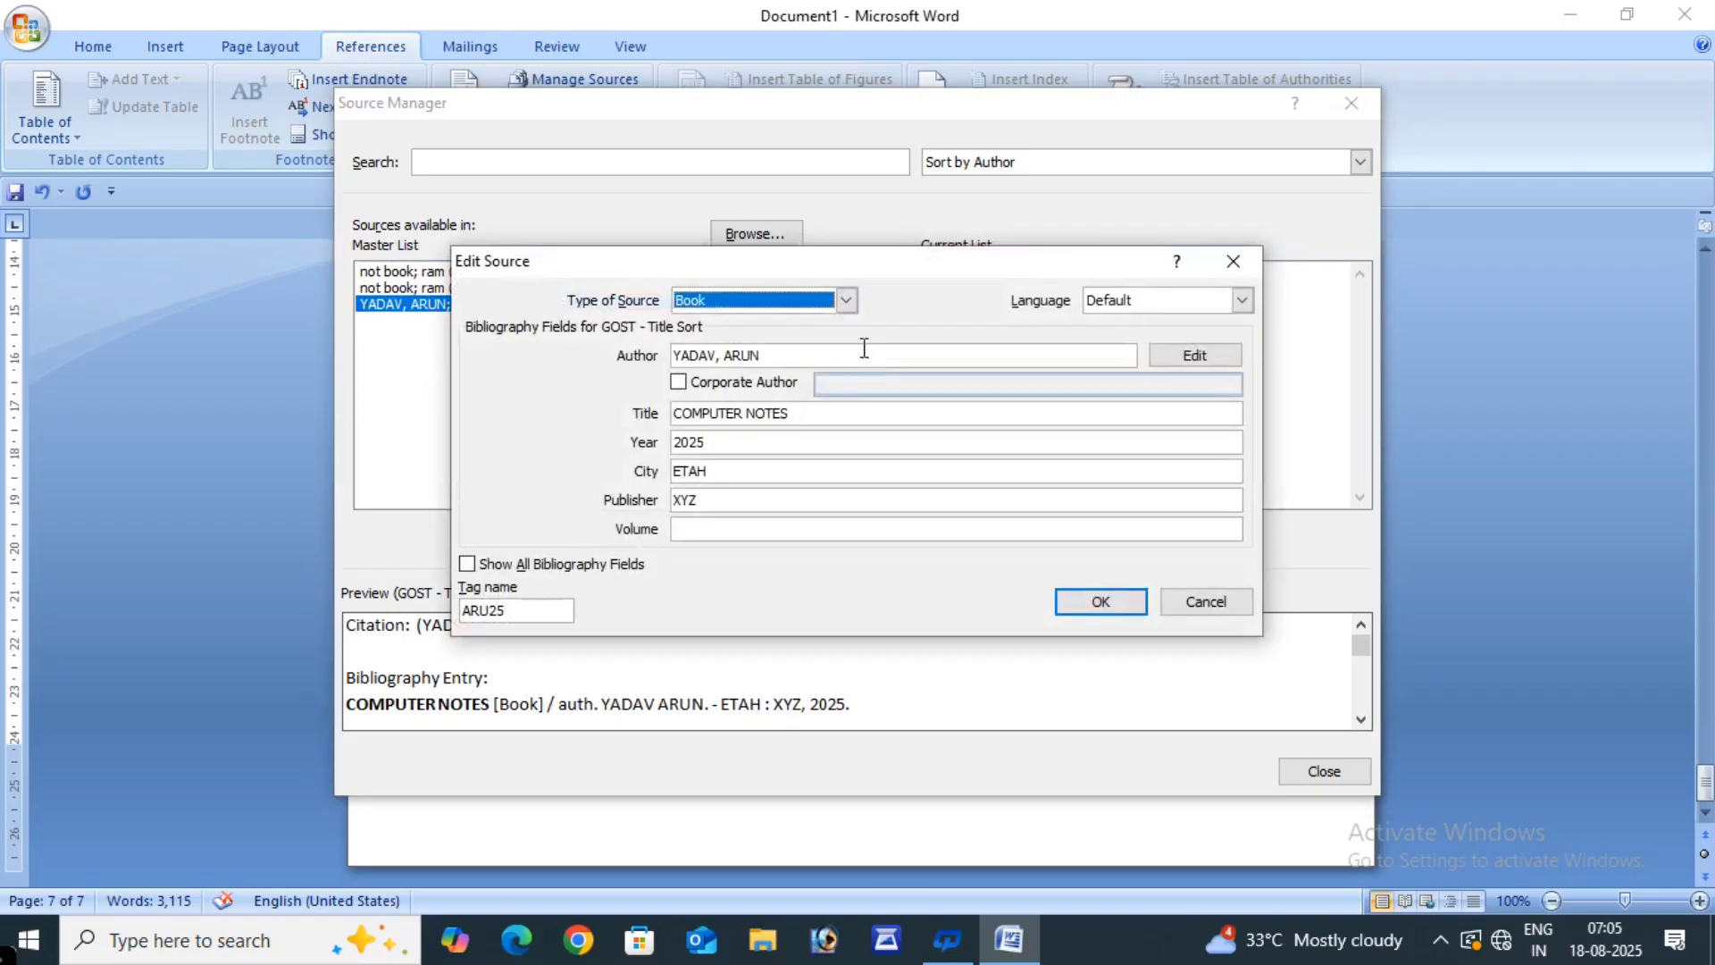
click(774, 357)
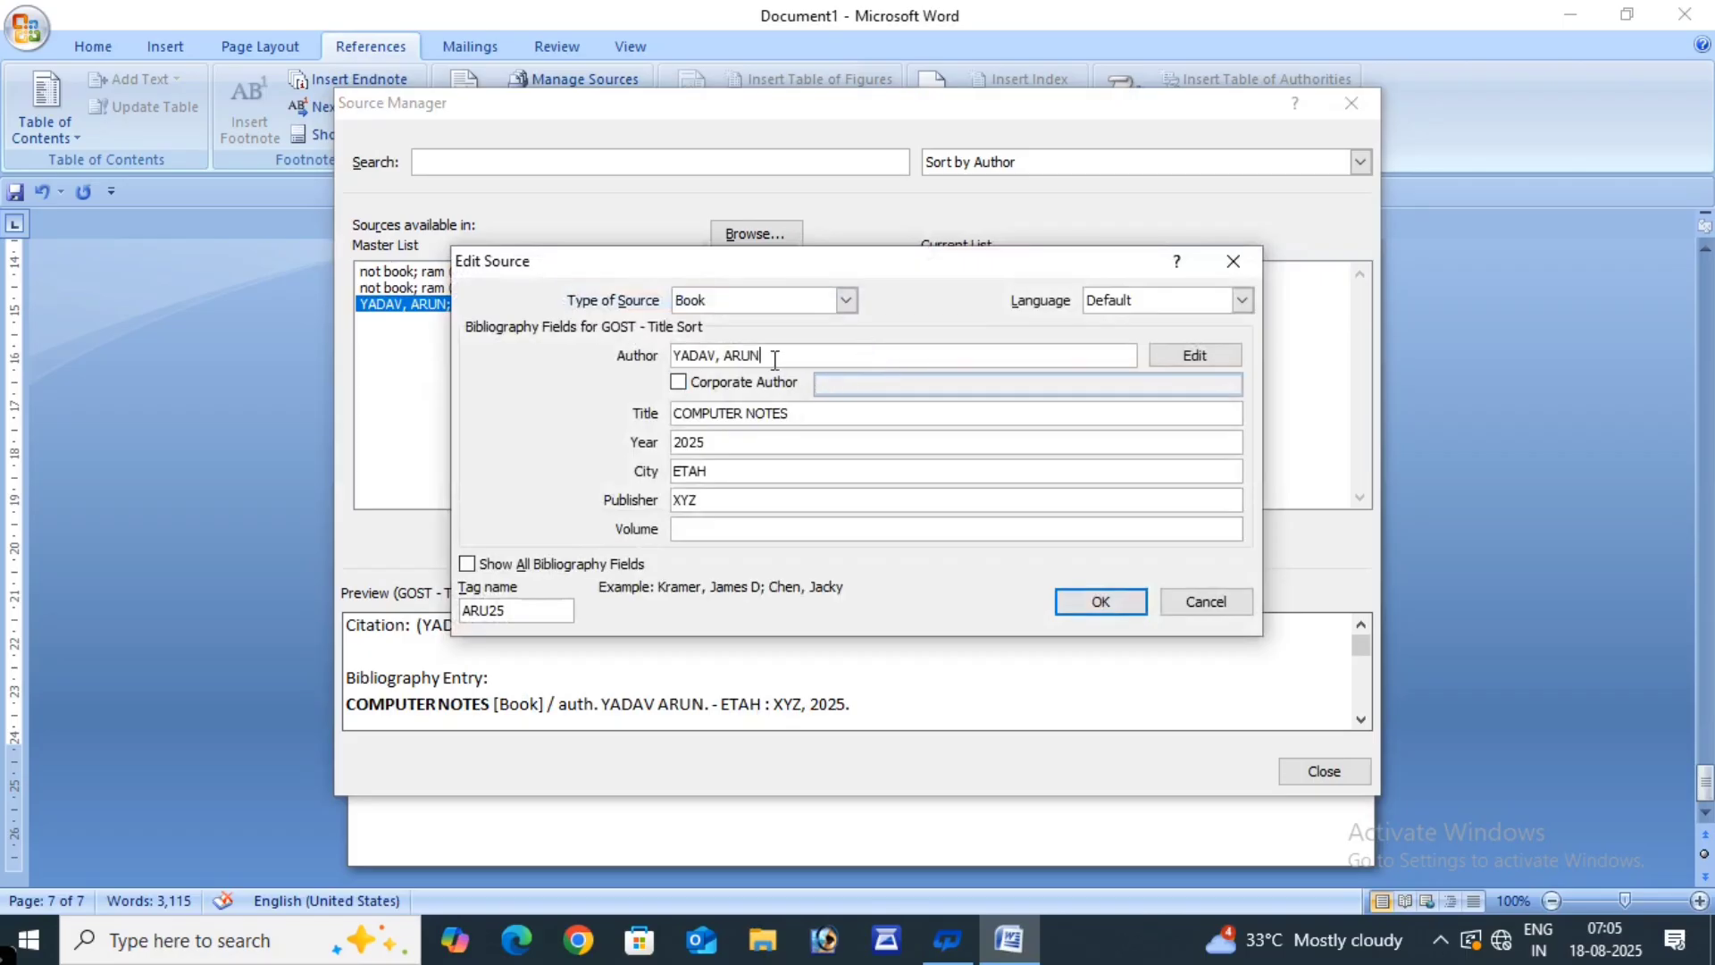
key(BackSpace)
key(BackSpace)
key(BackSpace)
key(BackSpace)
key(BackSpace)
key(BackSpace)
key(BackSpace)
key(BackSpace)
key(BackSpace)
key(BackSpace)
key(BackSpace)
click(1102, 603)
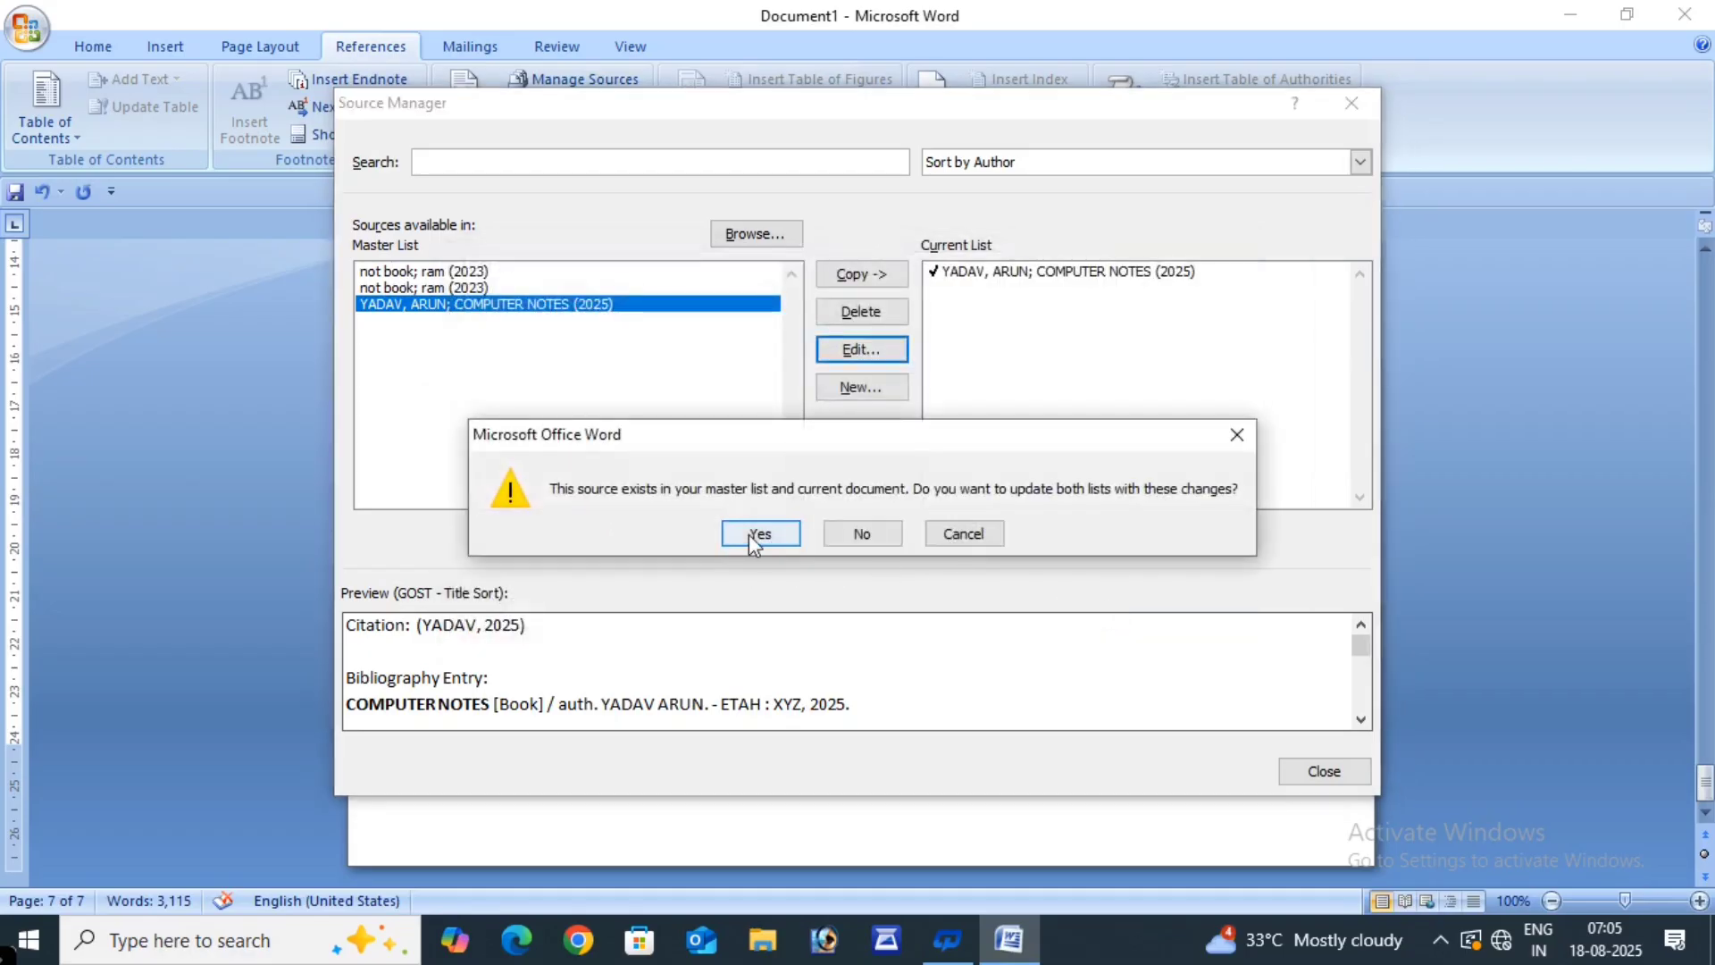
click(759, 534)
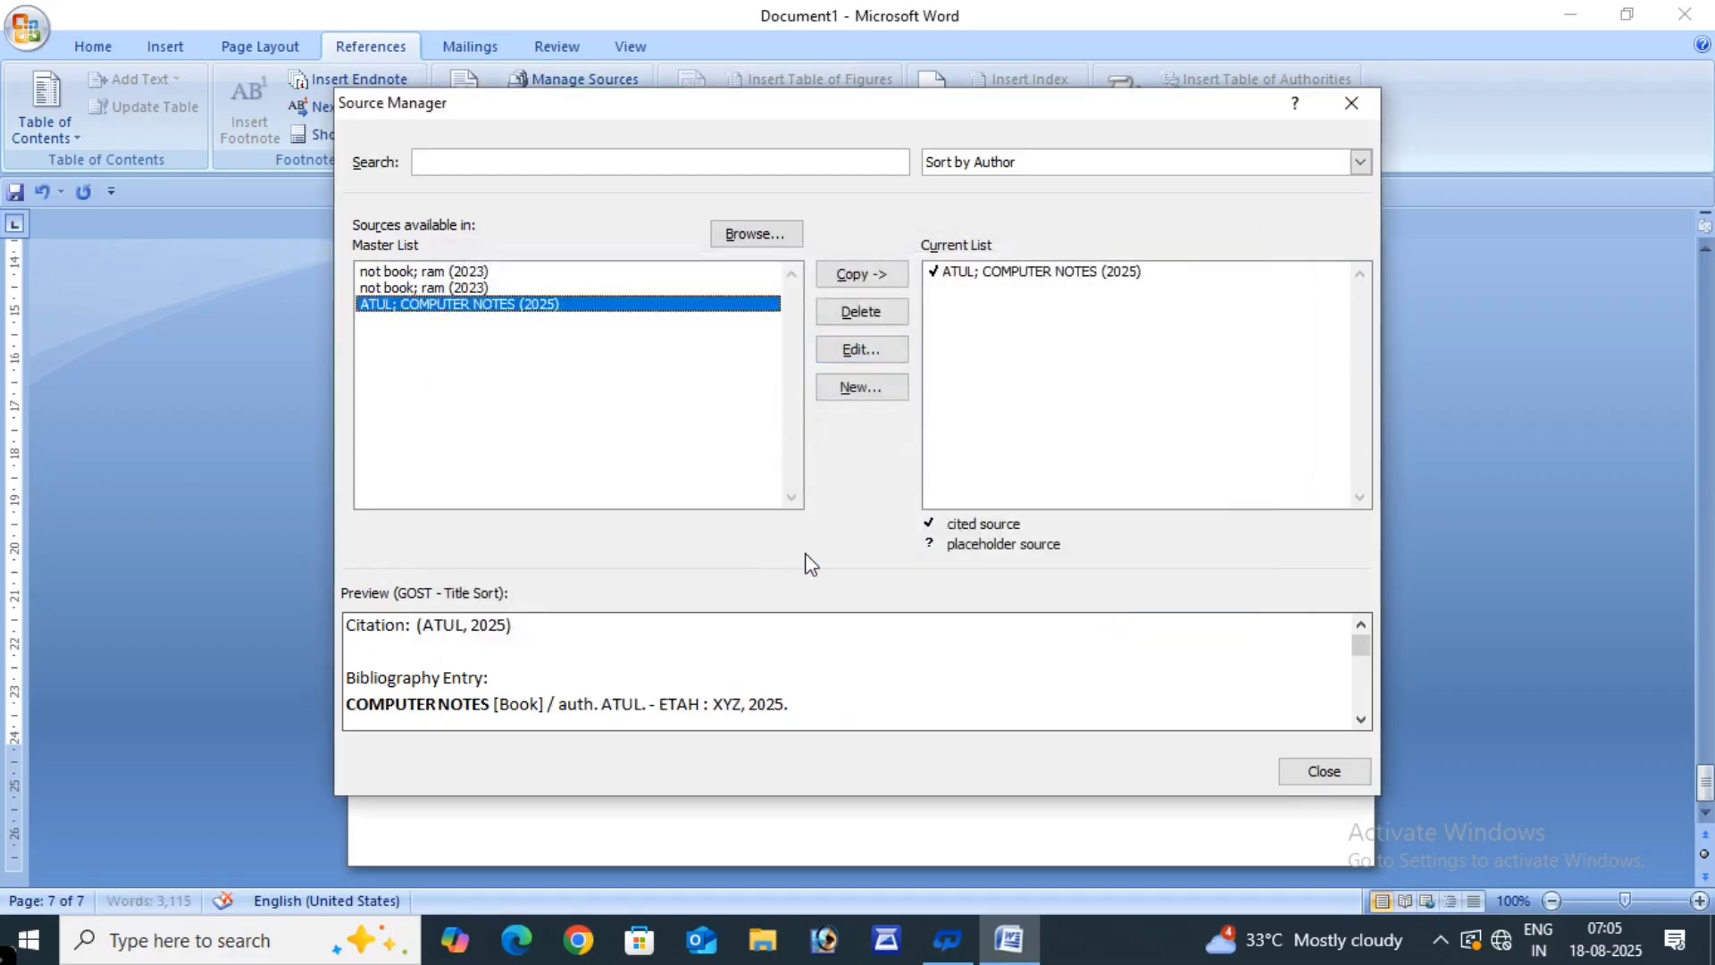
click(1309, 772)
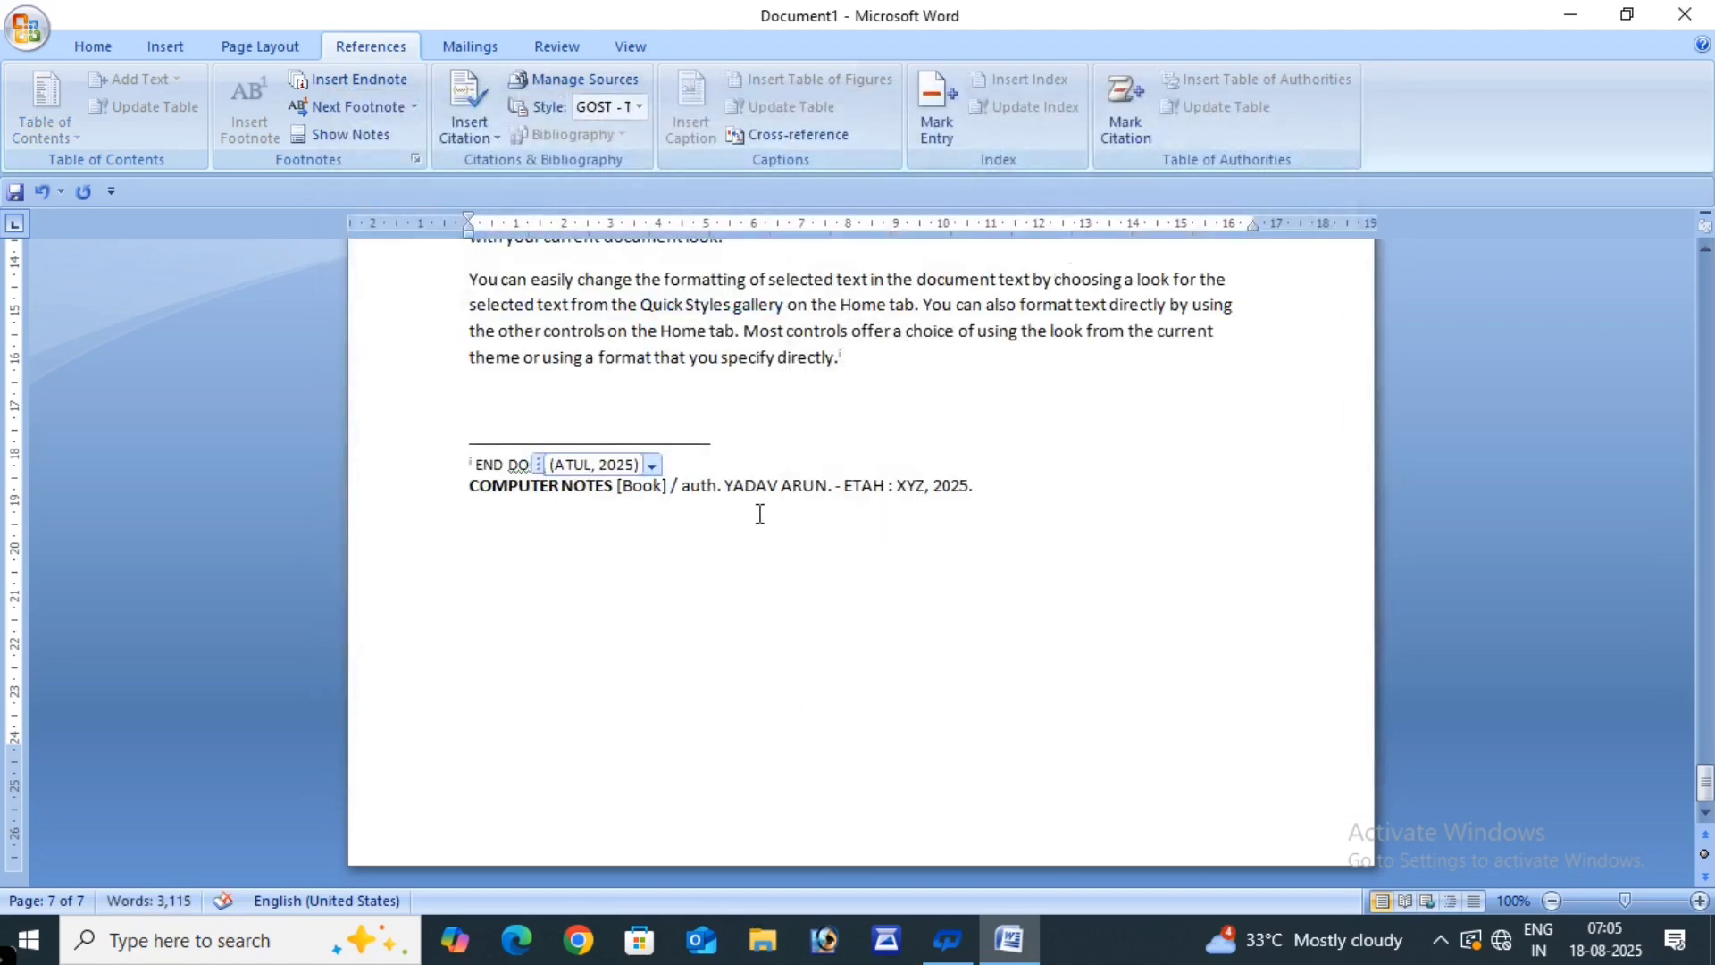
- Insert a bibliography listing the COMPUTER NOTES source on the blank line beneath the END DOC endnote
click(661, 529)
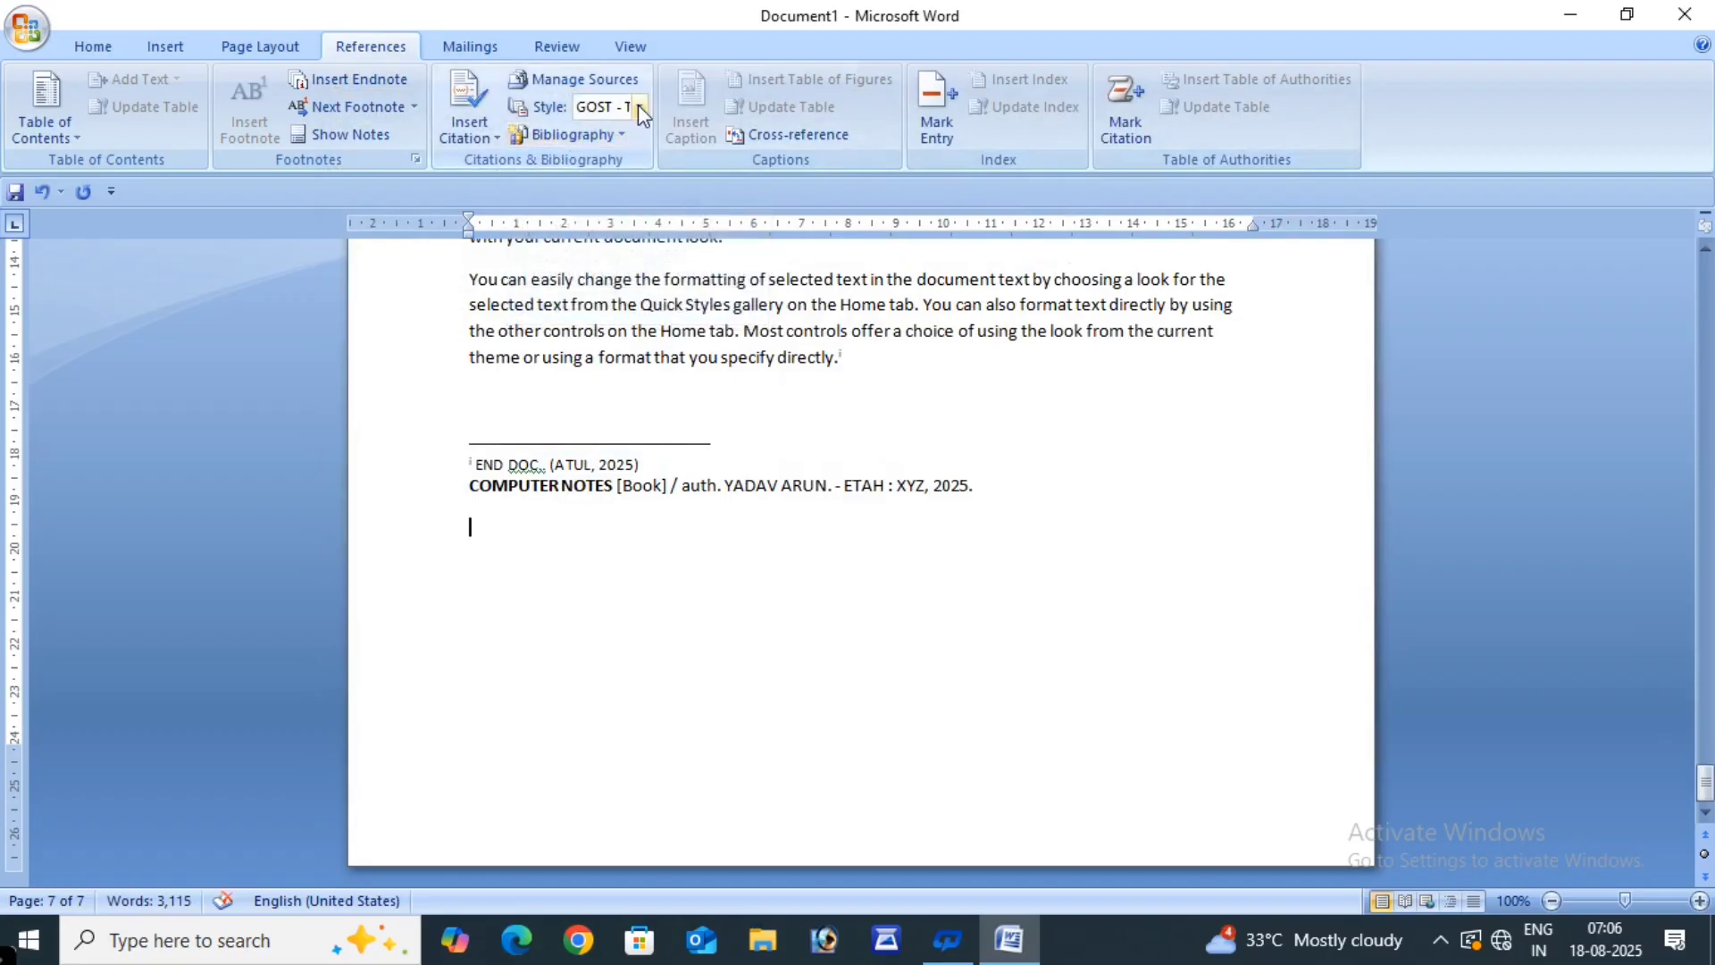
click(622, 134)
click(600, 165)
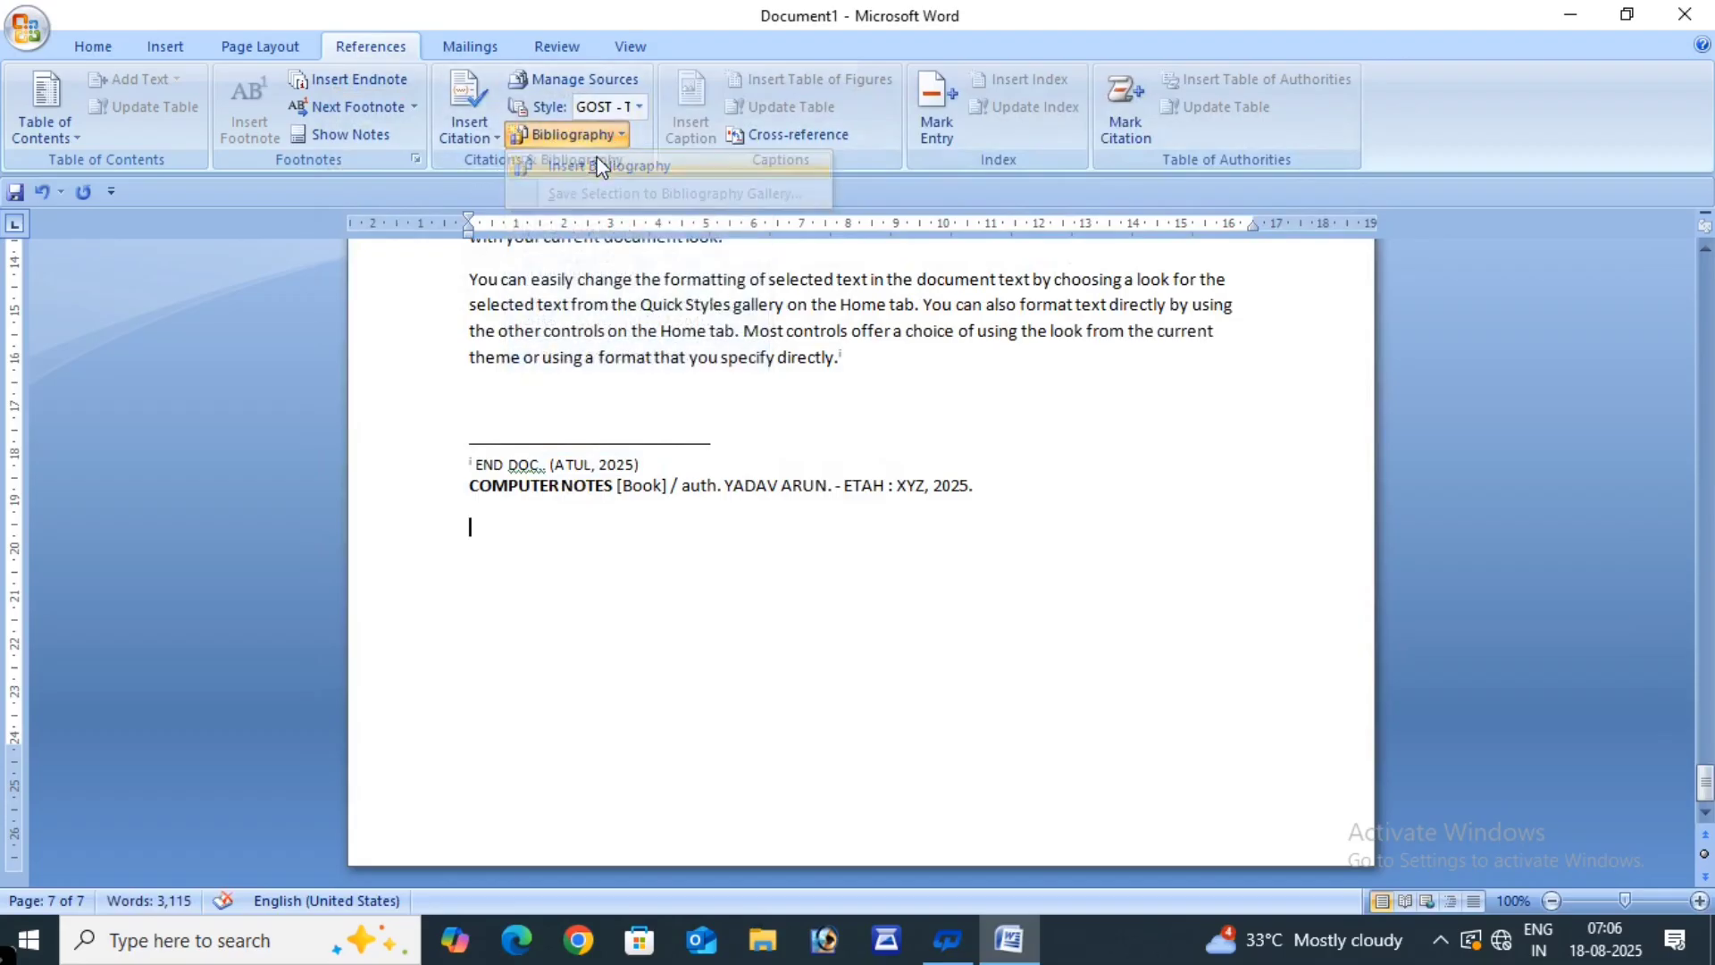